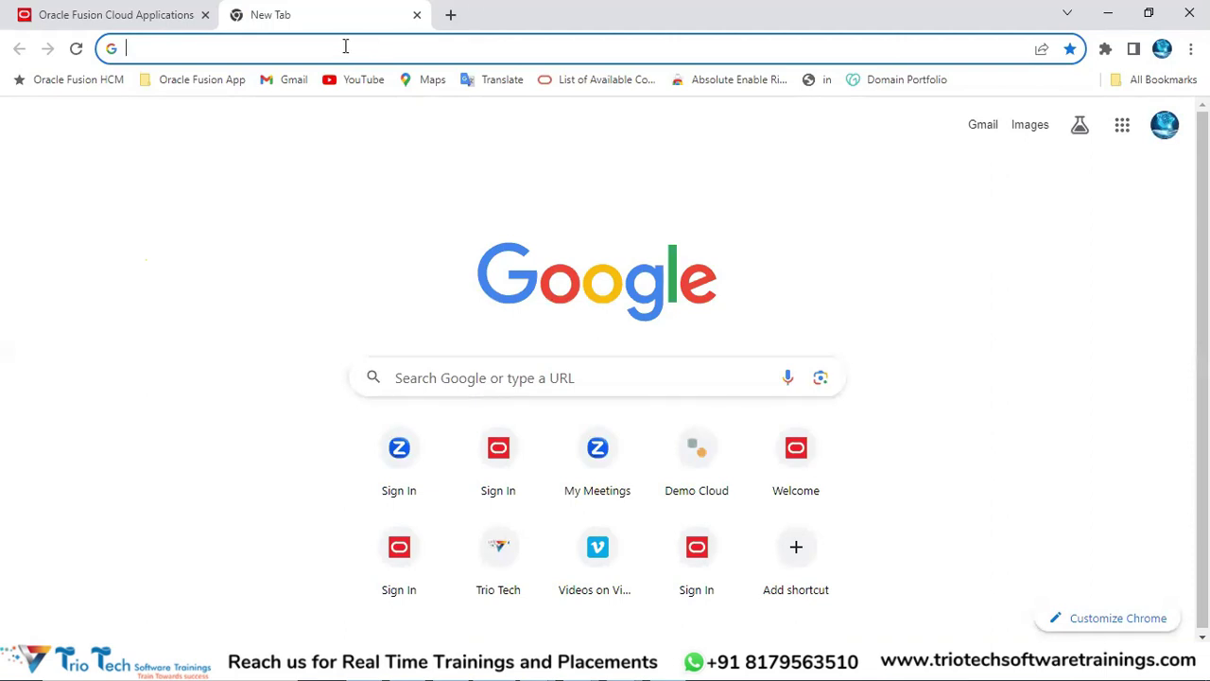
- Search Google for "oracle repository" and open the Oracle Enterprise Repository for Oracle Fusion Applications result
type("oracle repos")
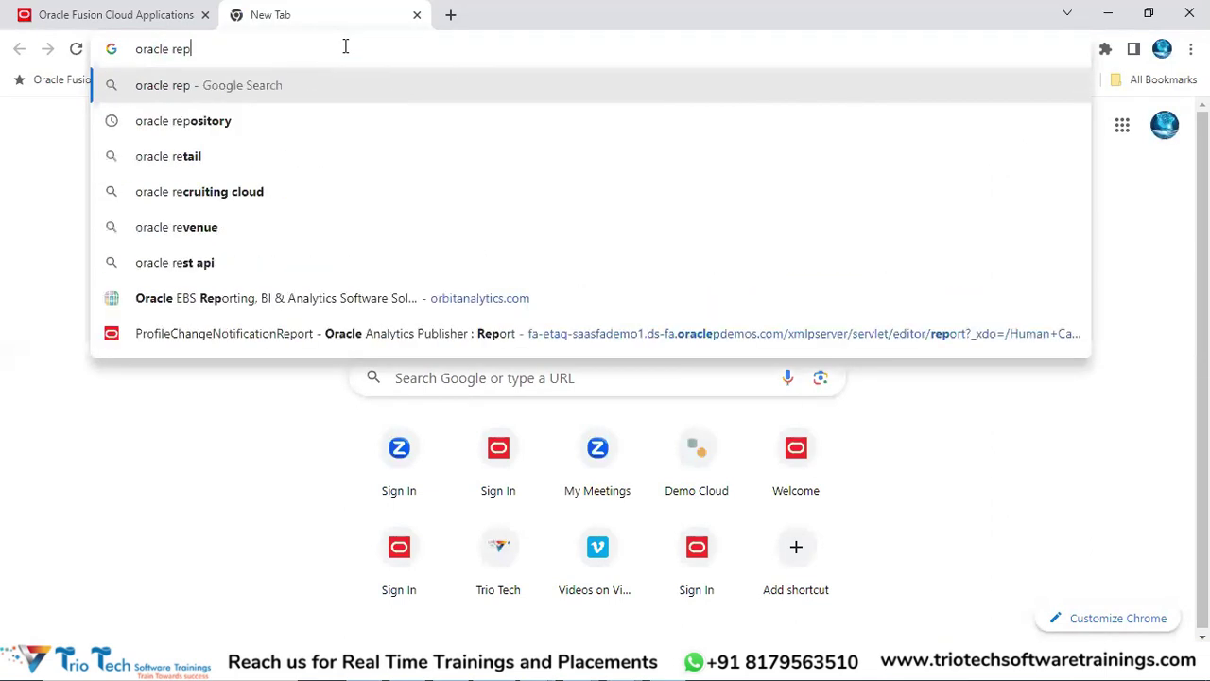
left_click(212, 132)
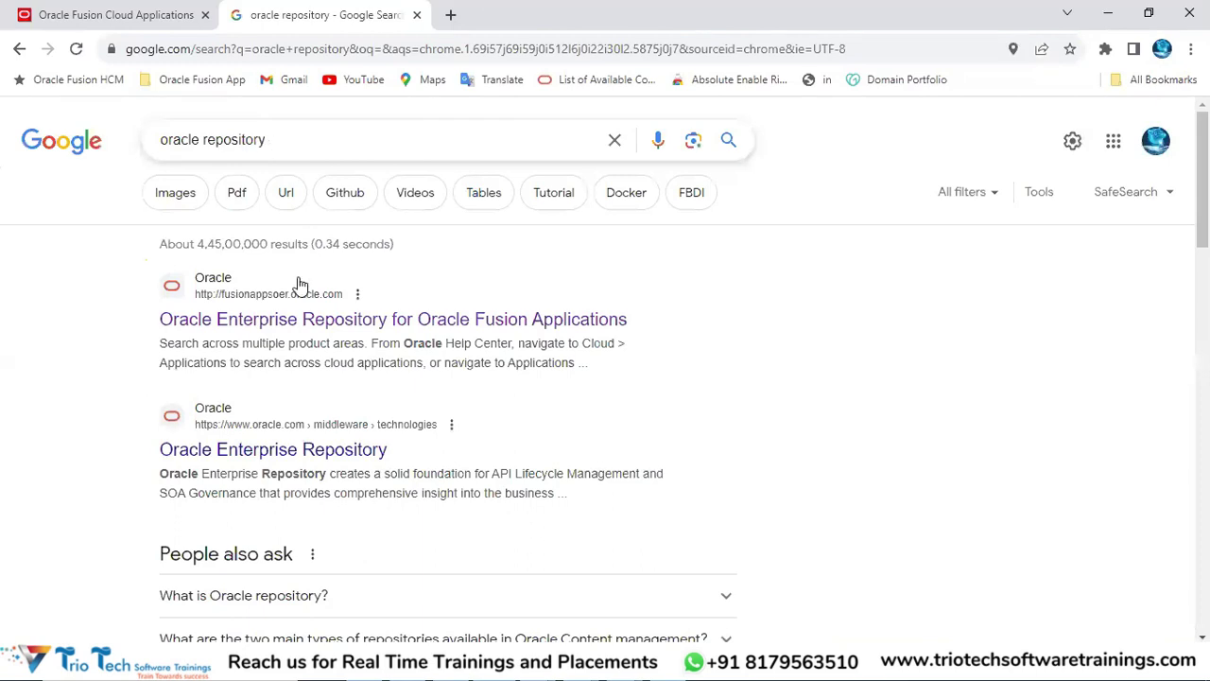
left_click(242, 326)
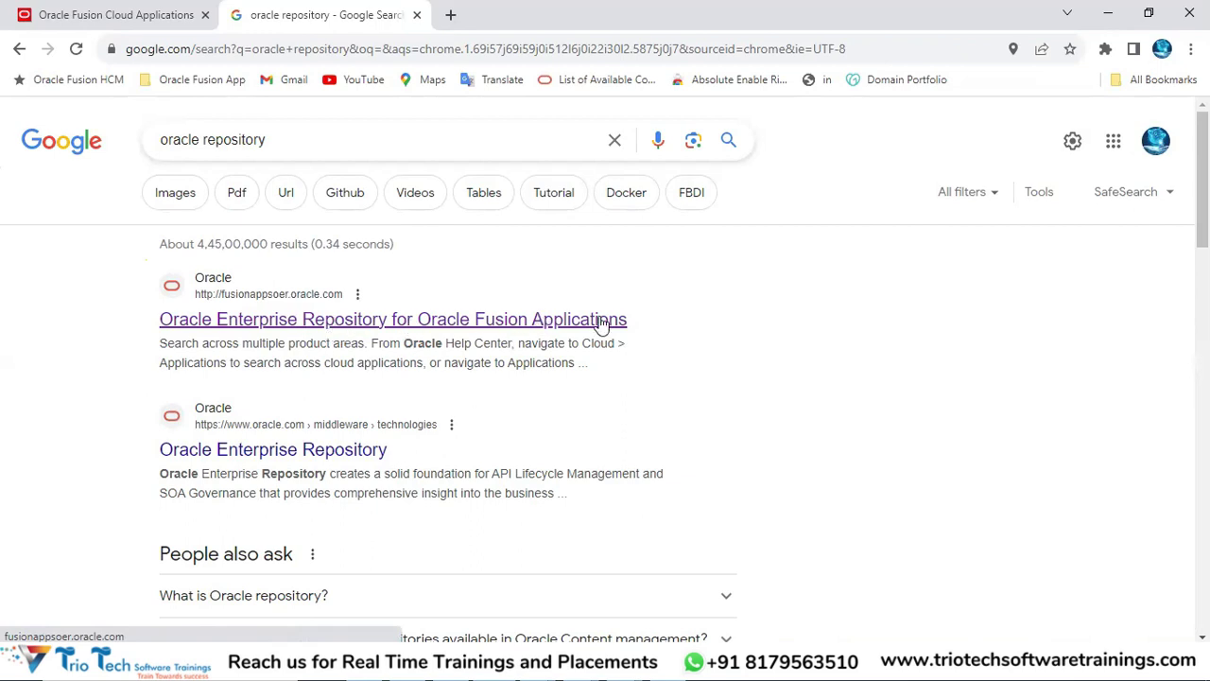
left_click(303, 322)
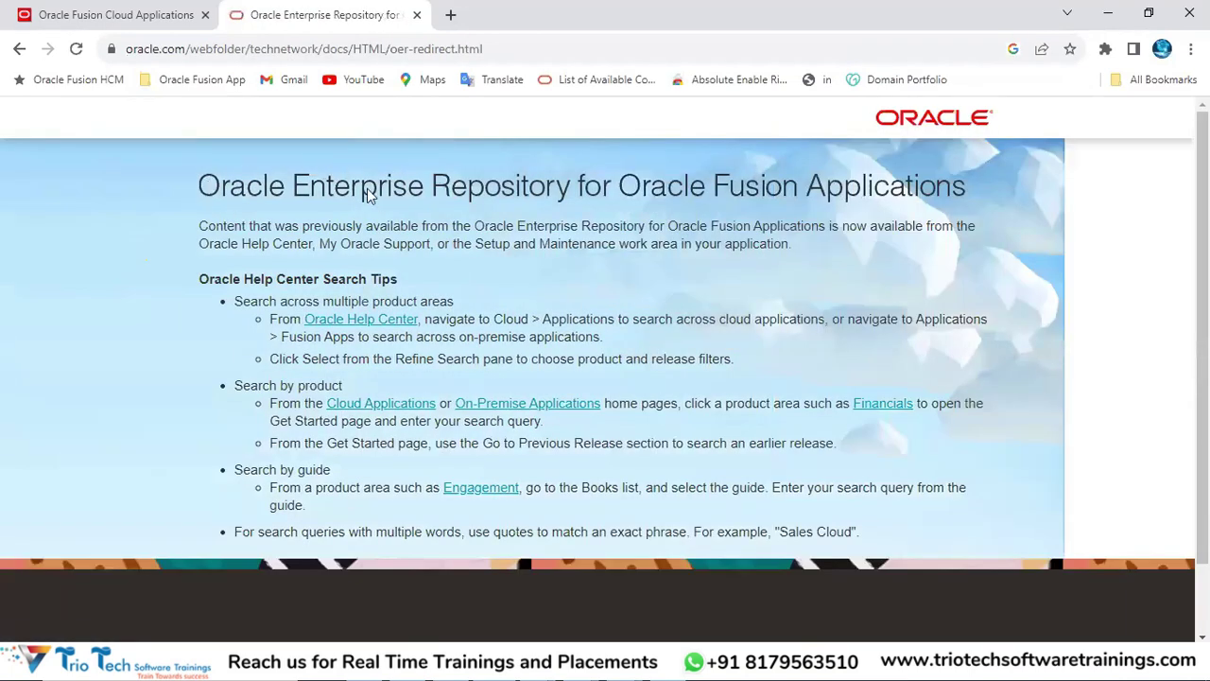
- Highlight the "Search by product" tip and open its Cloud Applications documentation link
double_click(256, 386)
double_click(319, 386)
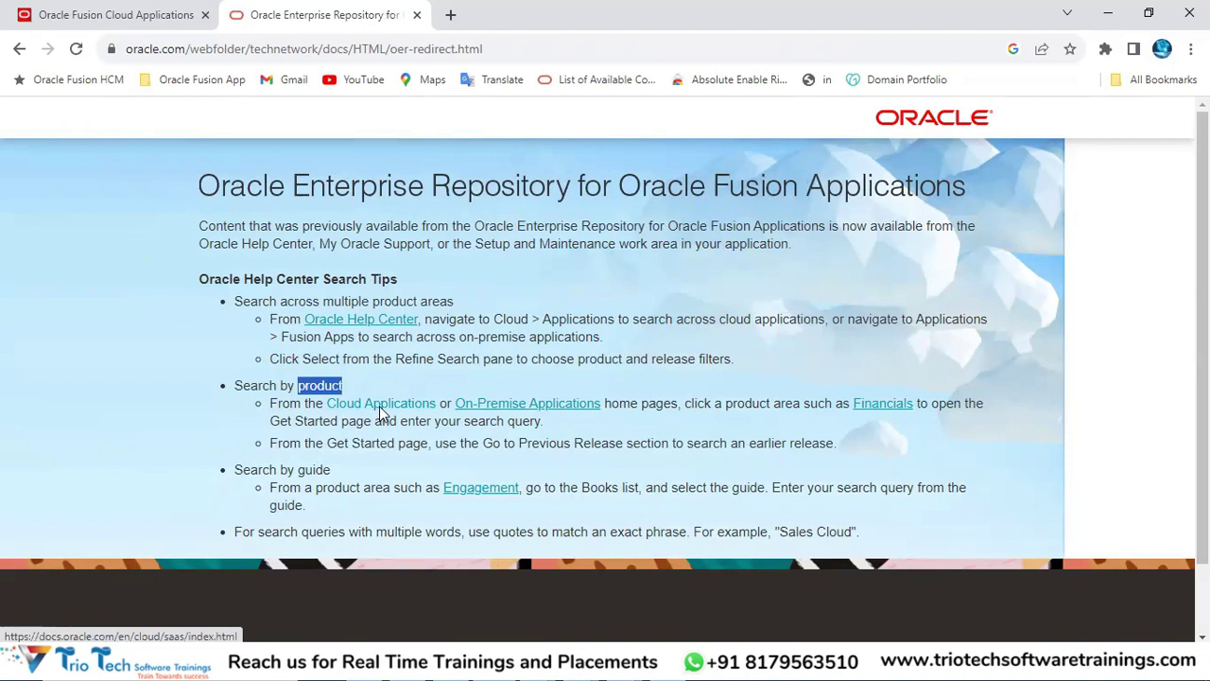
left_click(379, 406)
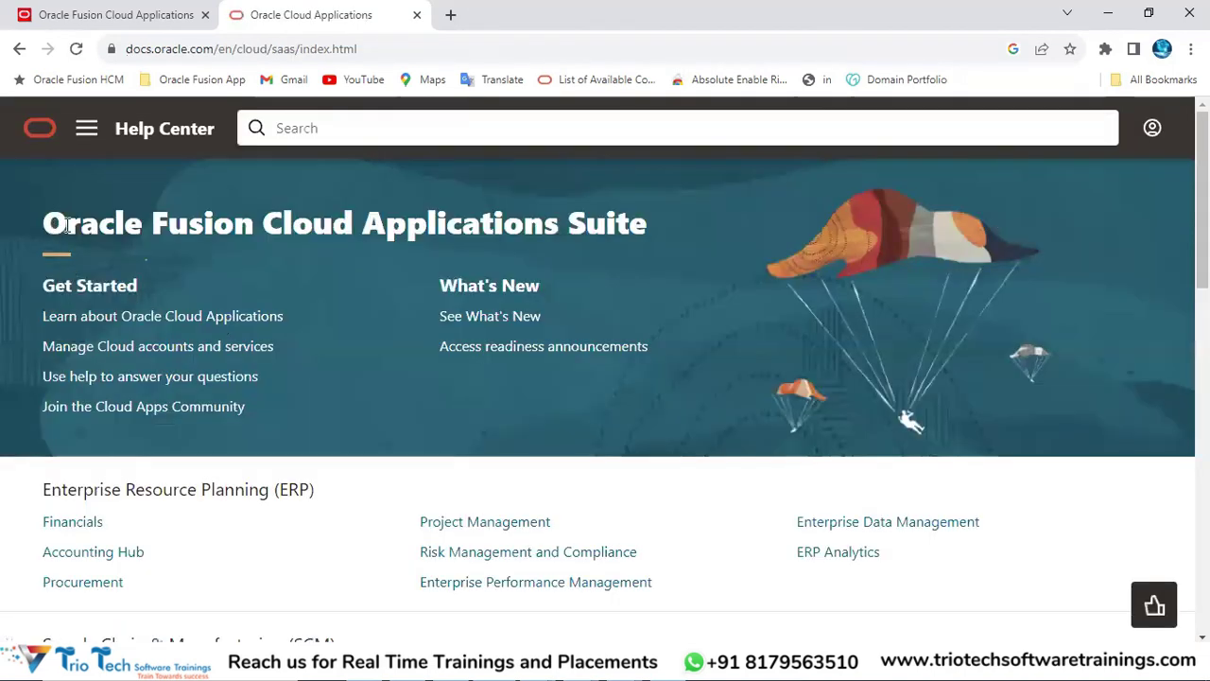
- Examine the Oracle Fusion Cloud Applications Suite page, covering its title and the ERP and SCM product groups
double_click(59, 225)
left_click_drag(220, 210, 647, 220)
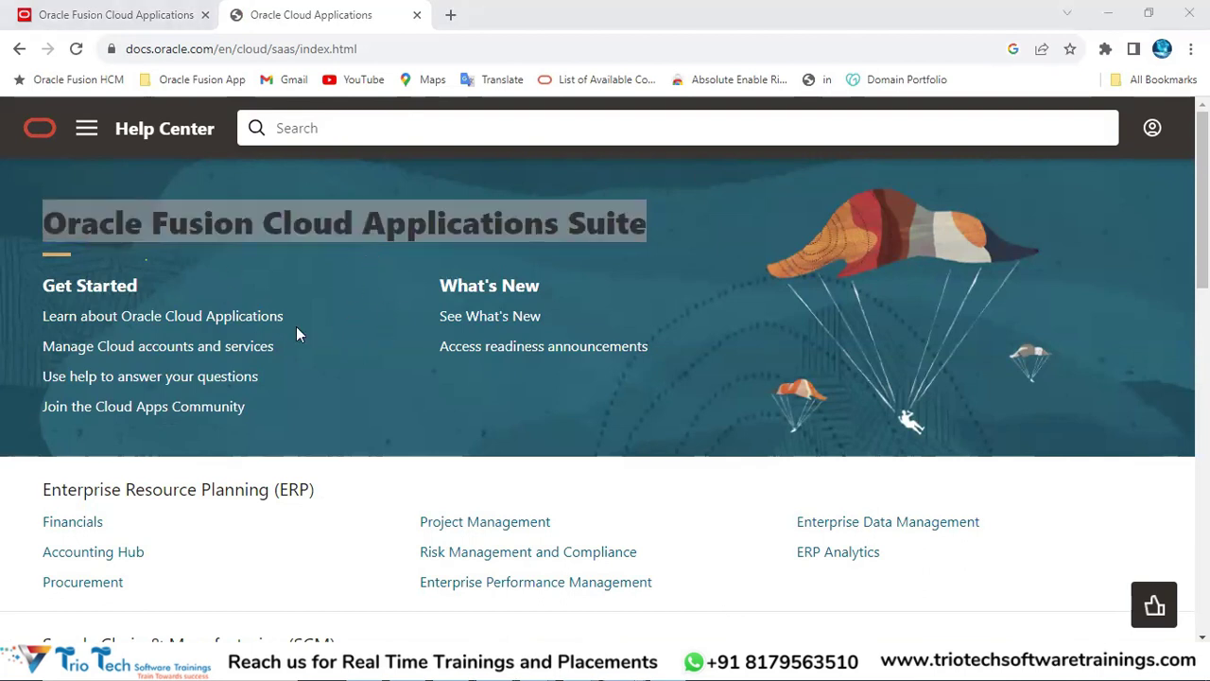
left_click(362, 491)
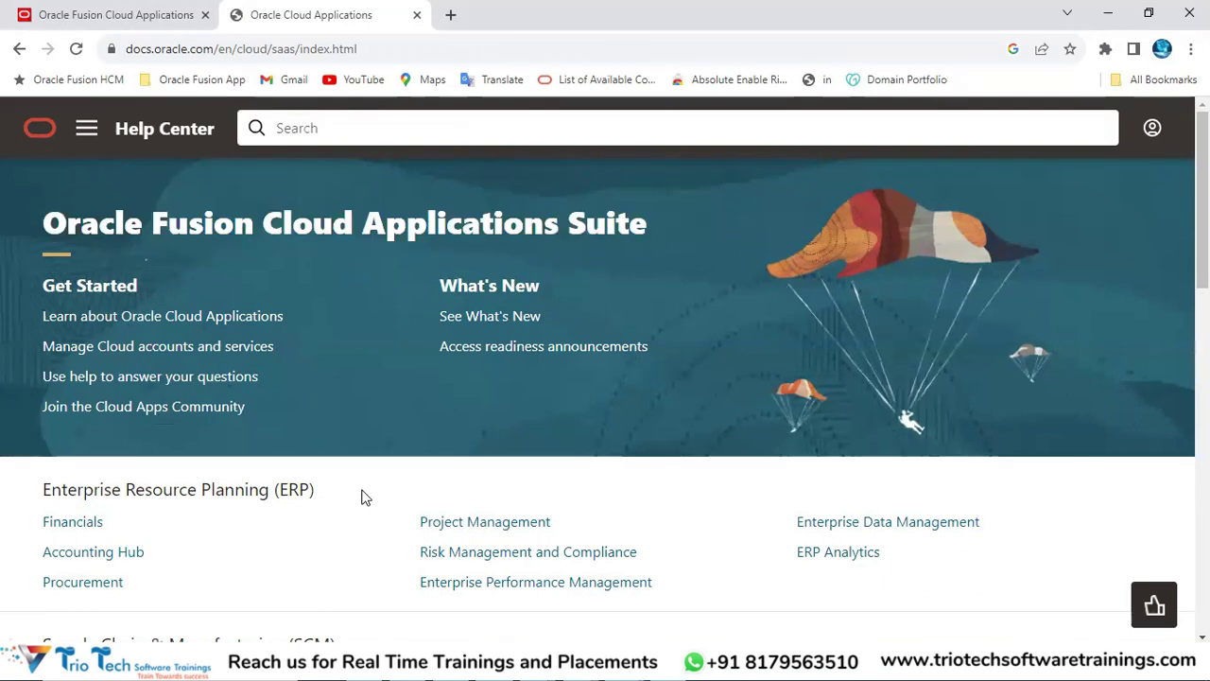
double_click(471, 232)
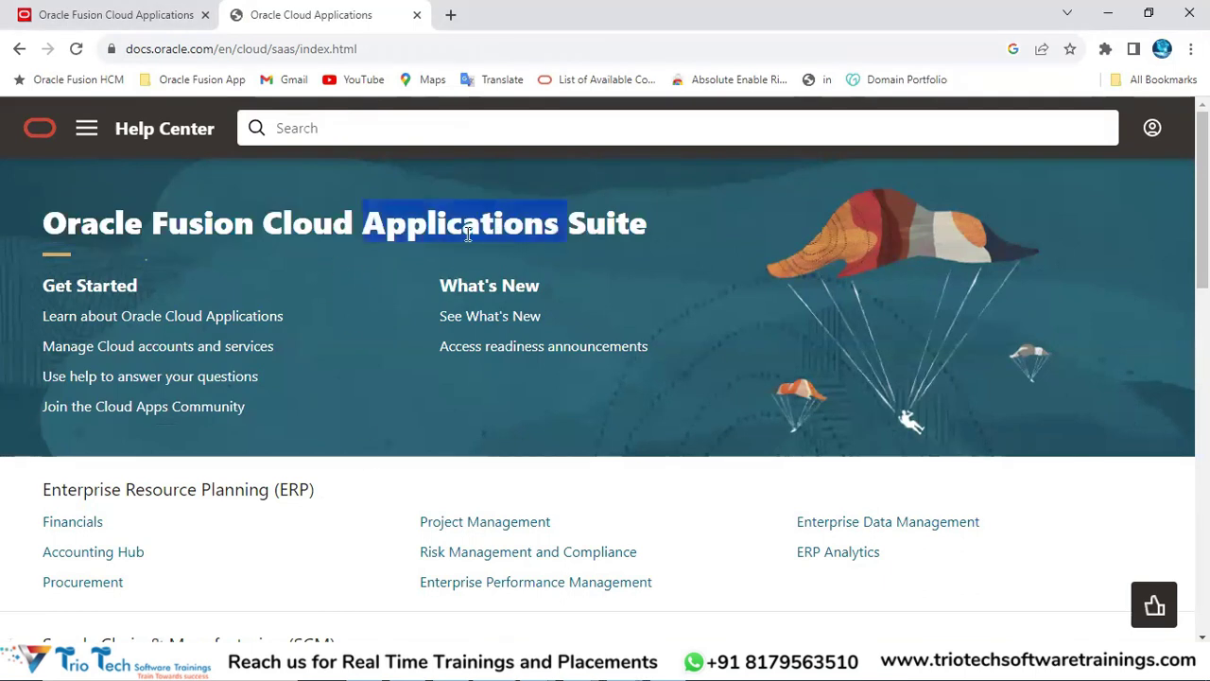
double_click(204, 228)
scroll(233, 448, "down", 2)
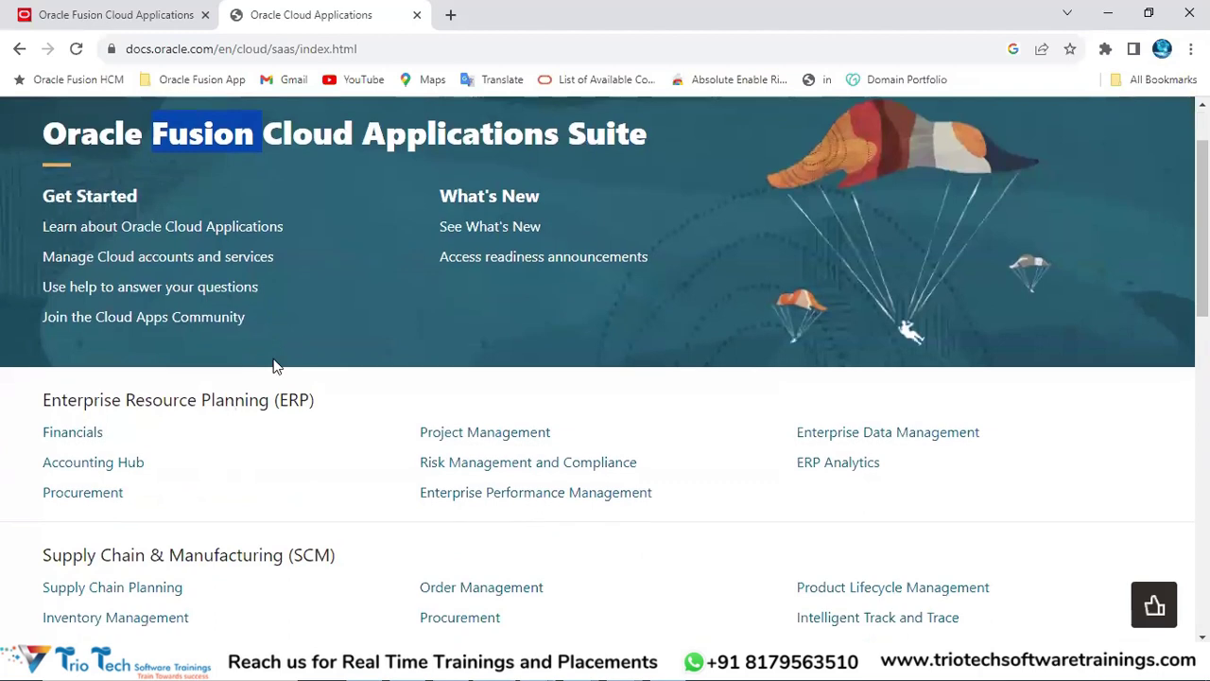
scroll(246, 316, "down", 1)
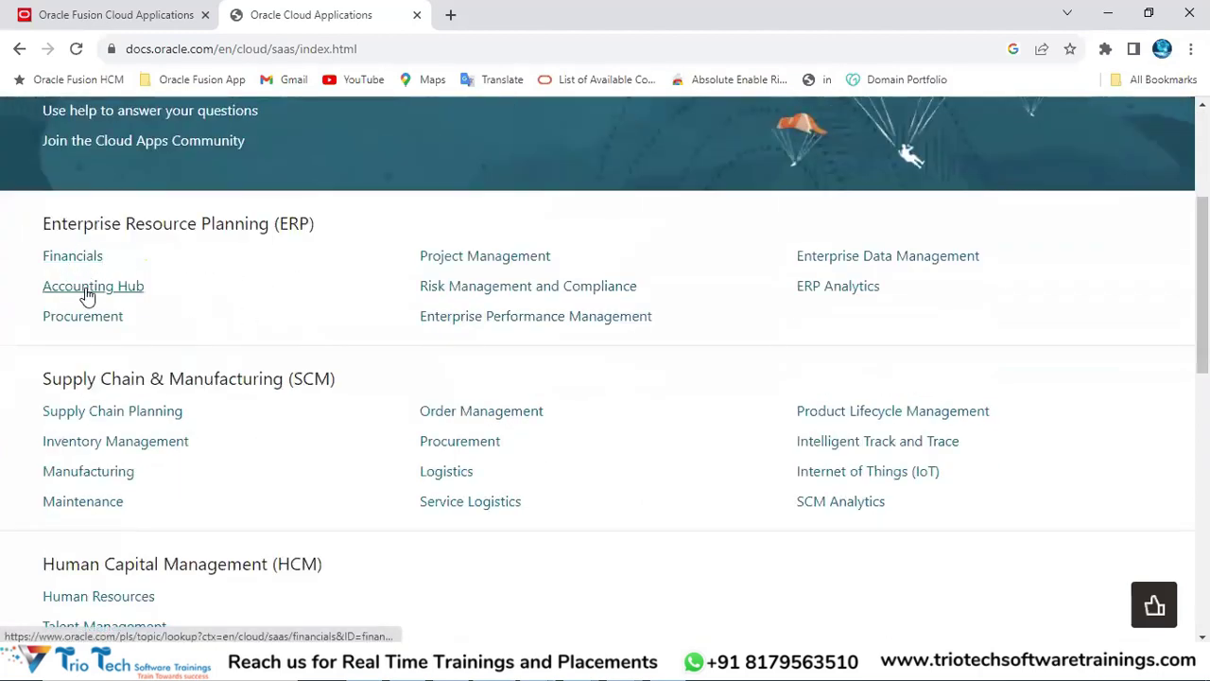
scroll(293, 218, "down", 2)
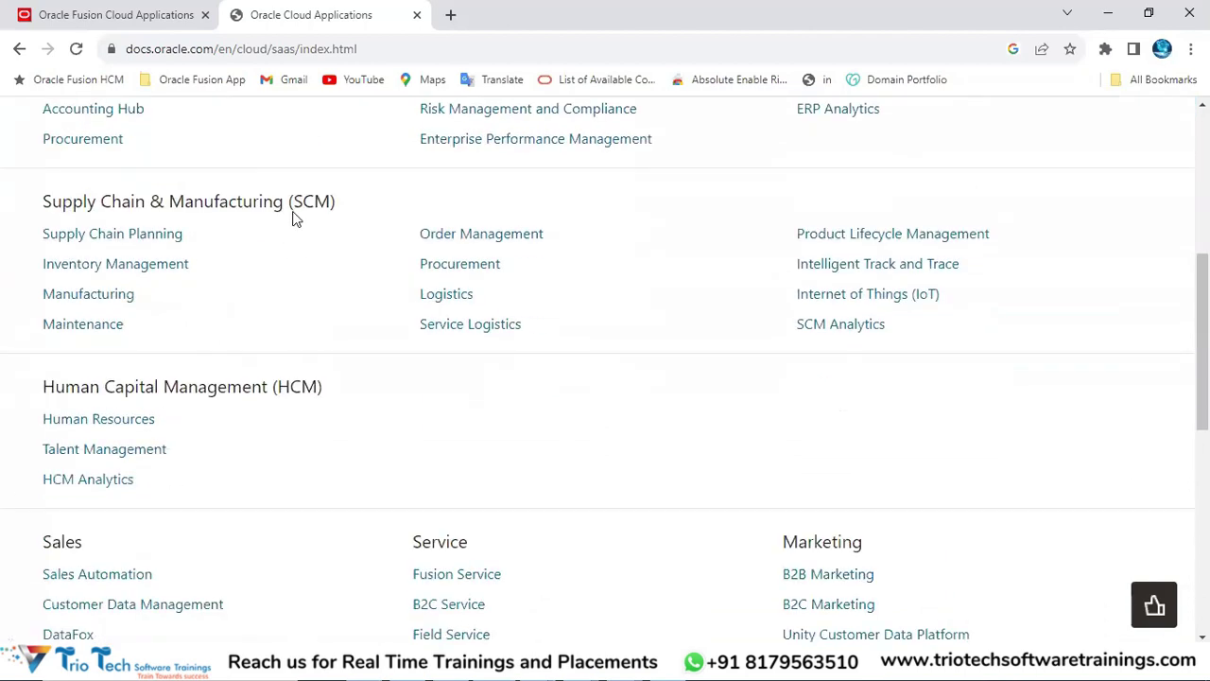
left_click_drag(293, 203, 325, 200)
left_click(697, 135)
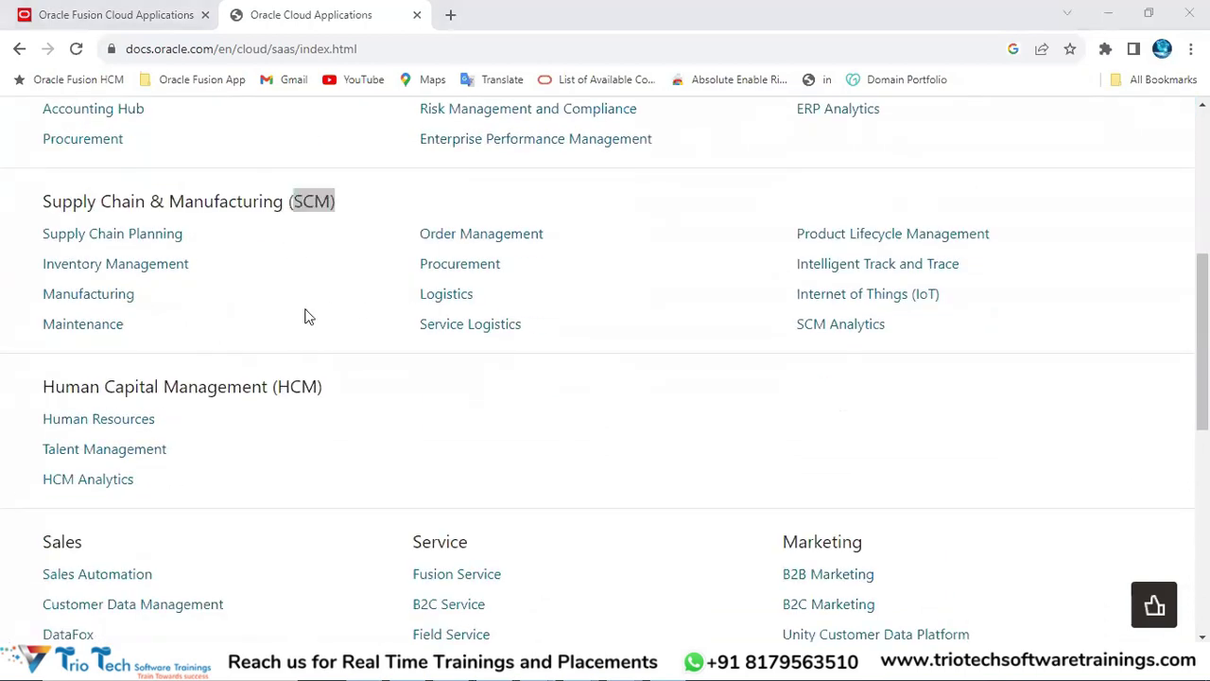
scroll(237, 316, "down", 2)
- Open the Human Resources documentation under Human Capital Management (HCM) and highlight the docs.oracle.com part of its web address
left_click_drag(43, 211, 275, 216)
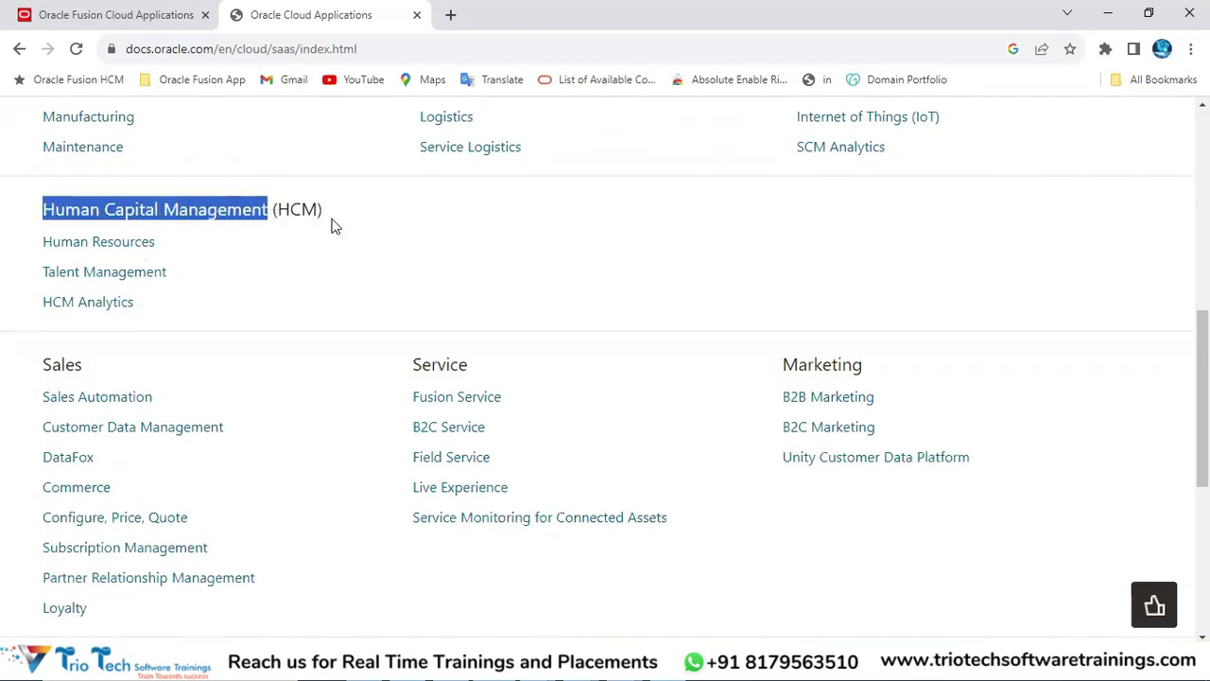
left_click(263, 212)
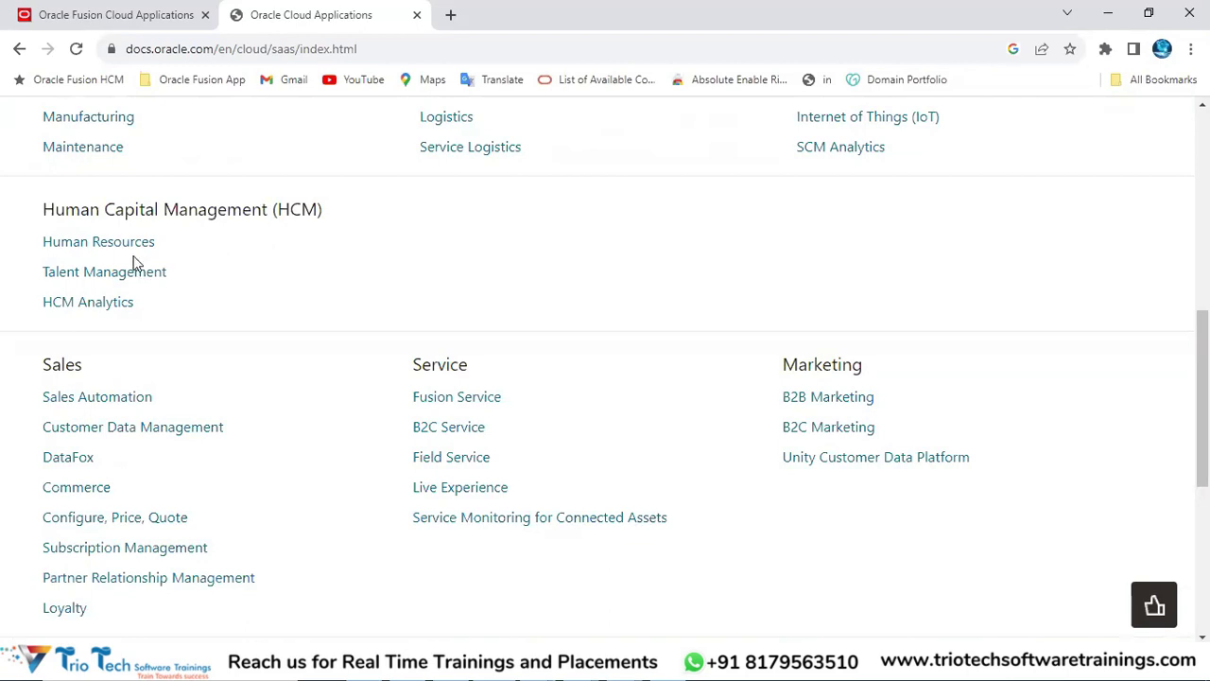
left_click(109, 251)
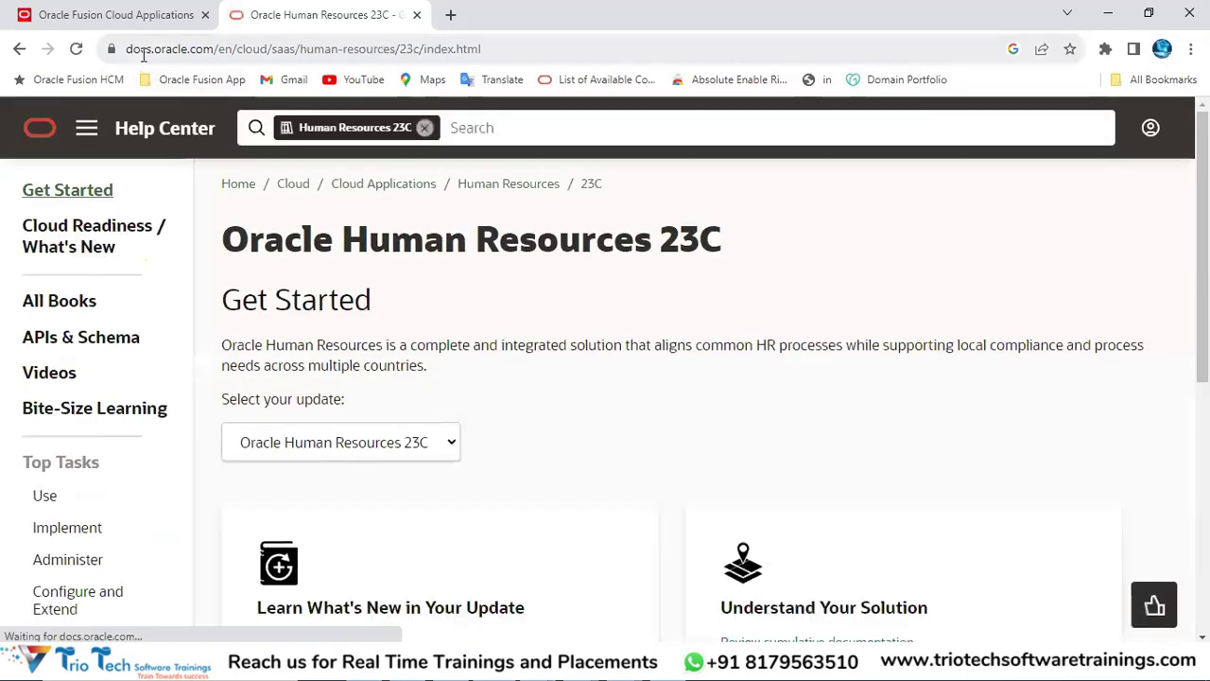
left_click_drag(125, 49, 198, 57)
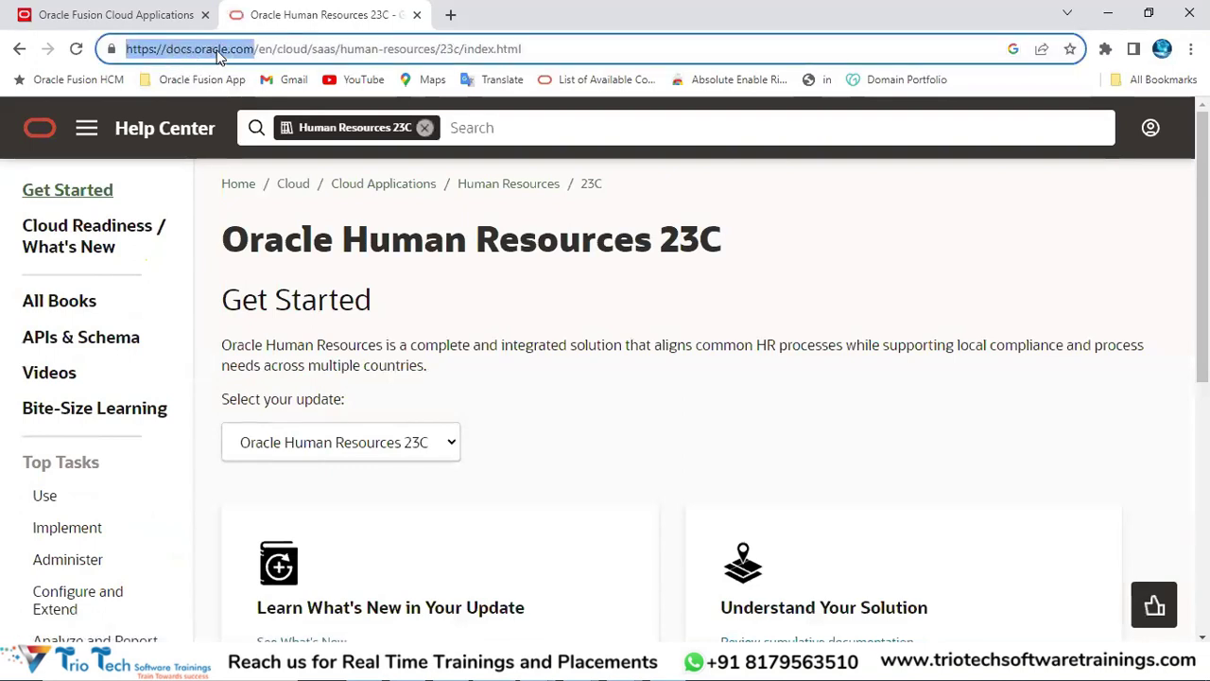
left_click(650, 303)
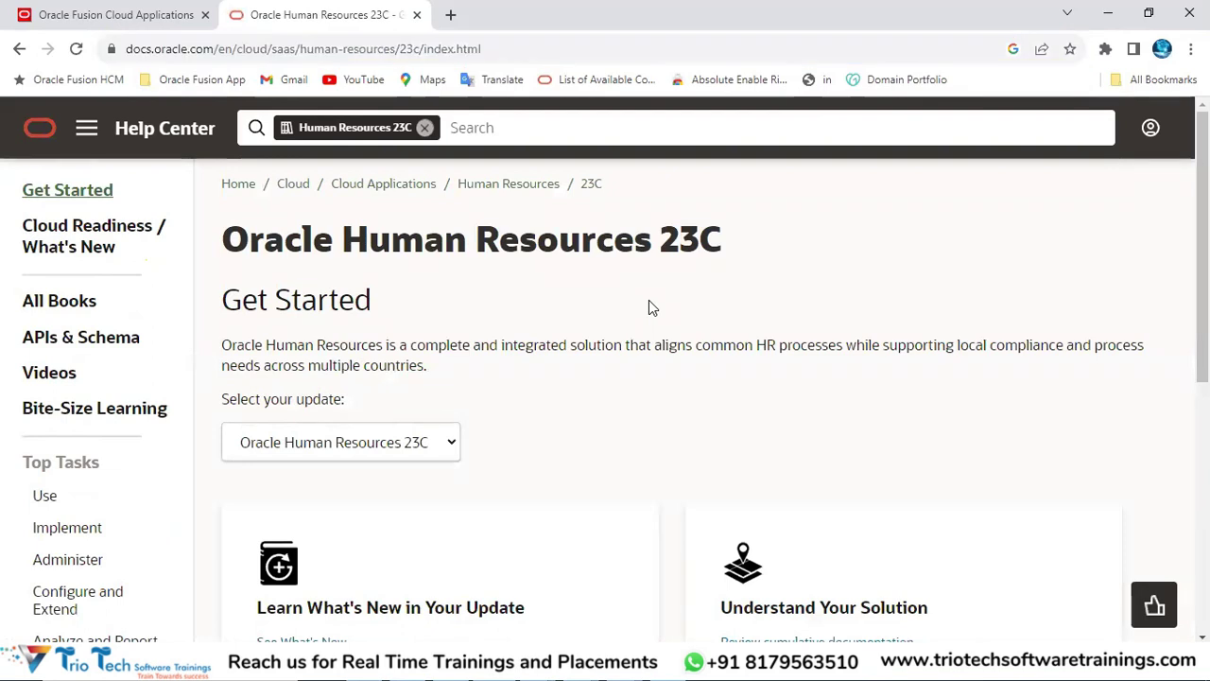
- Open All Books for Oracle Human Resources 23C and filter the list to Implementation
left_click(54, 311)
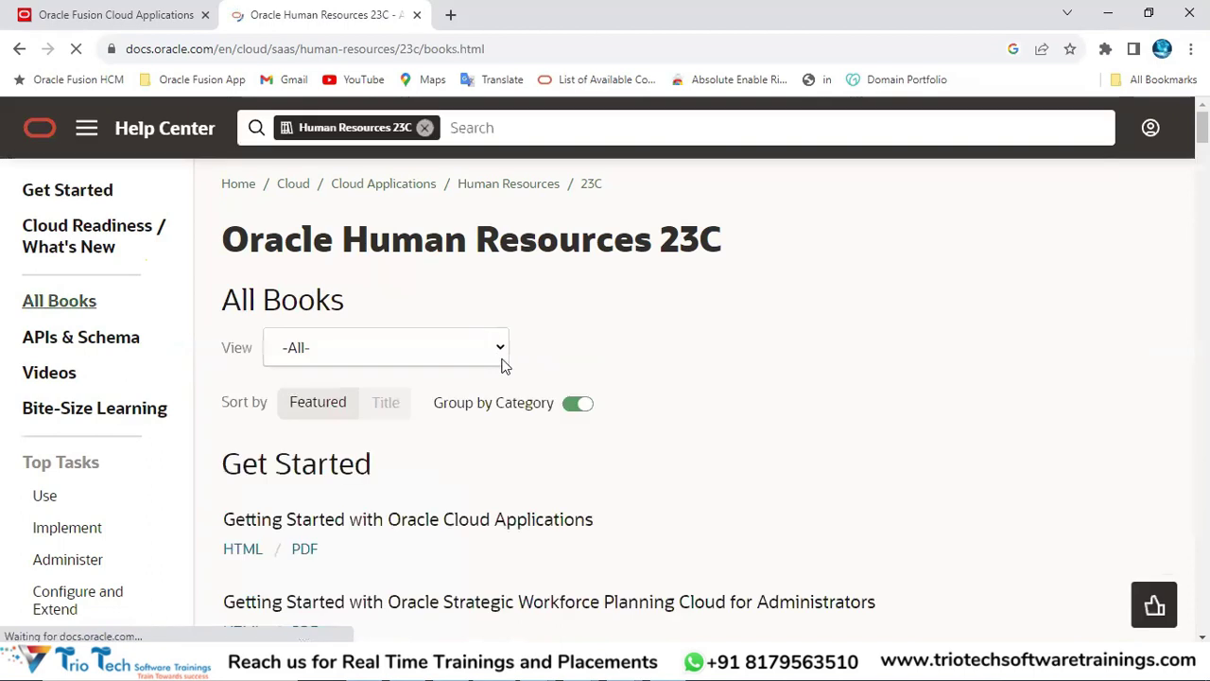
left_click_drag(241, 299, 454, 293)
scroll(510, 297, "down", 1)
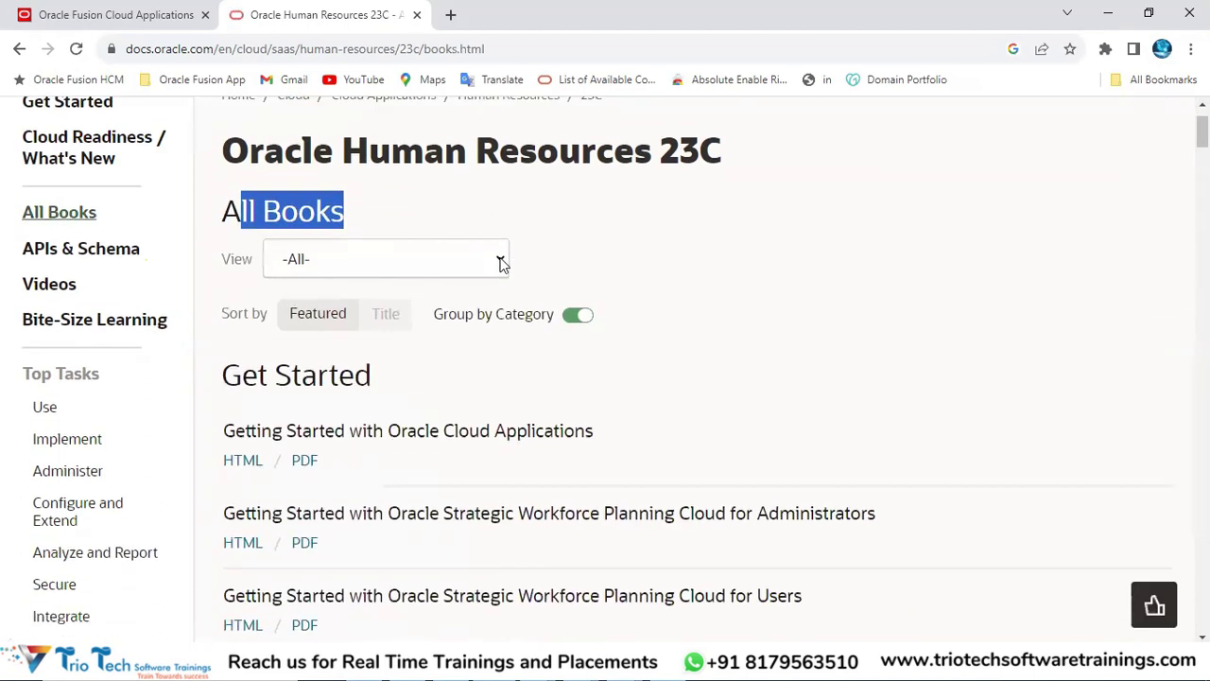
left_click(502, 264)
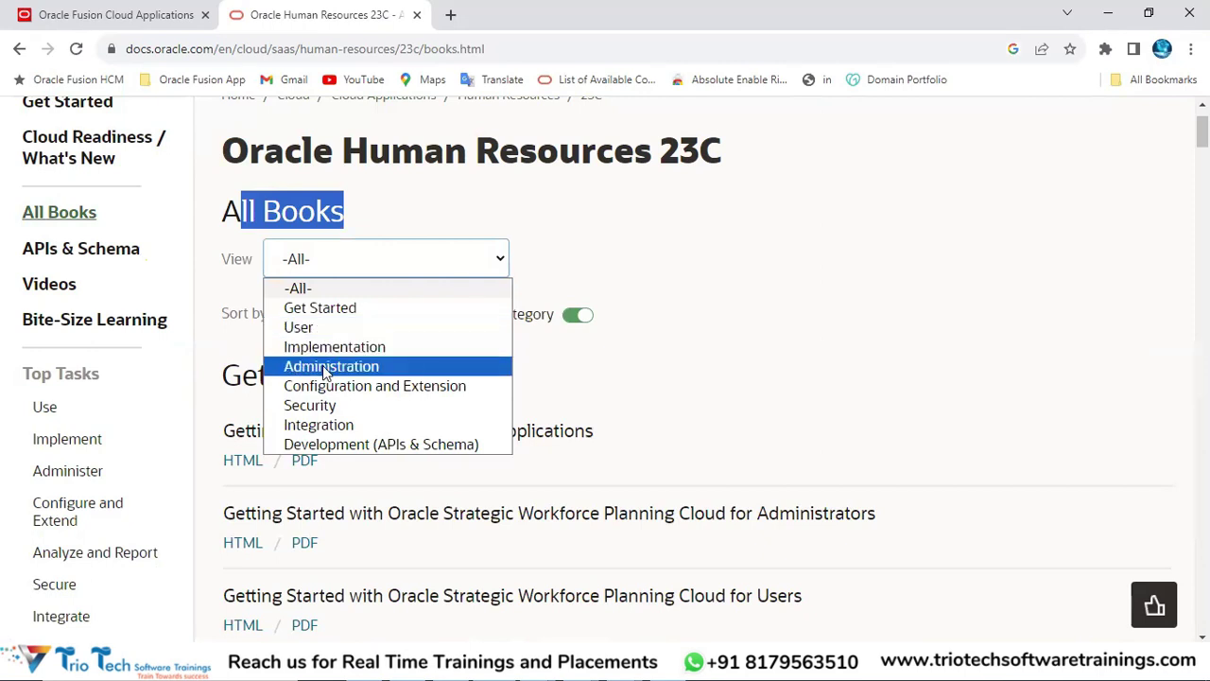
left_click(381, 348)
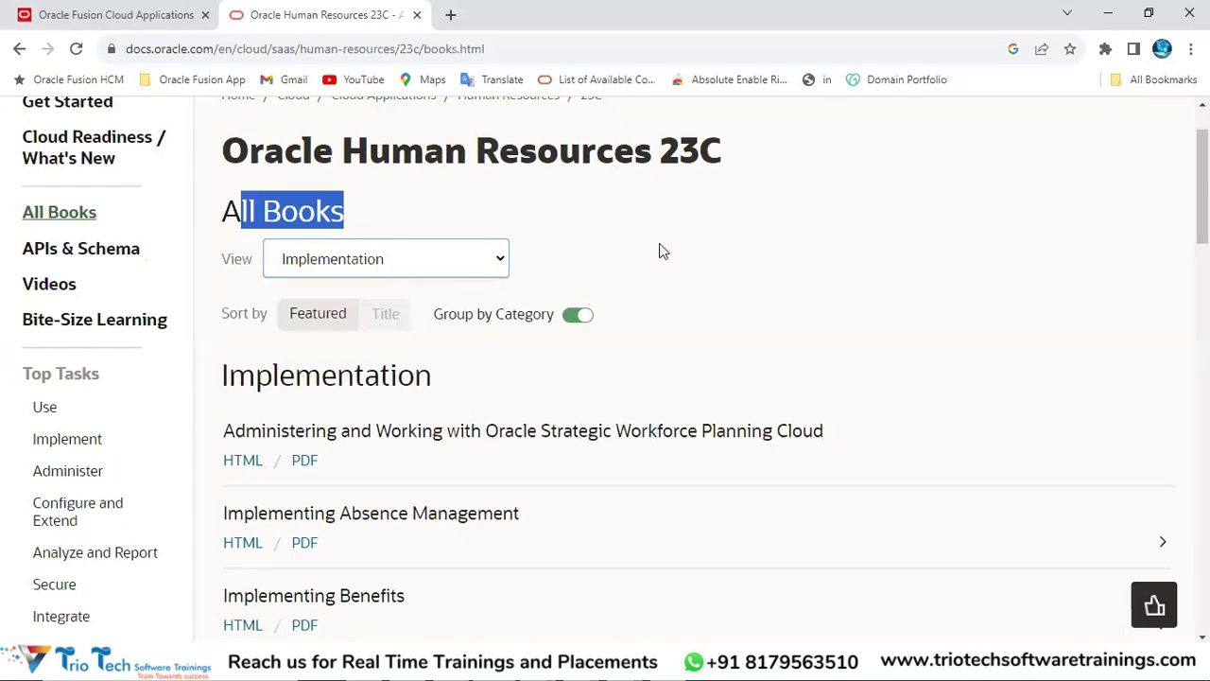
- Review the Implementation guides for Absence Management, Benefits, Compensation and Global Human Resources, highlighting their titles
scroll(339, 230, "down", 2)
double_click(322, 196)
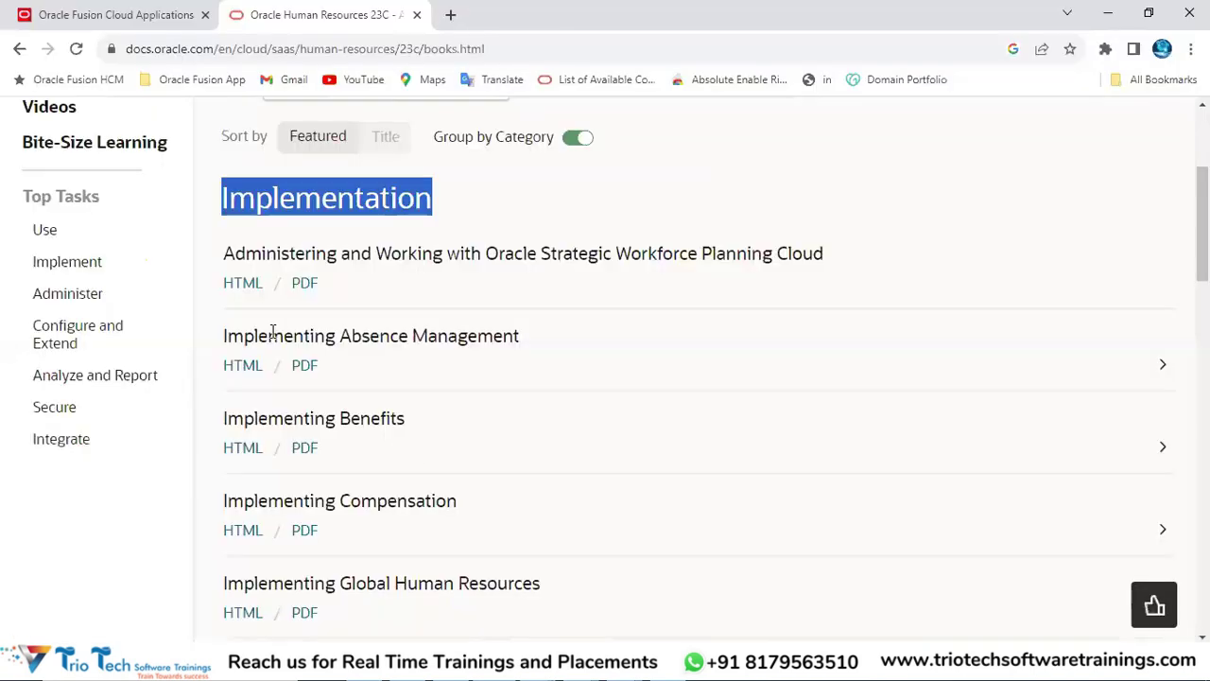
left_click_drag(270, 333, 481, 333)
left_click_drag(284, 416, 402, 424)
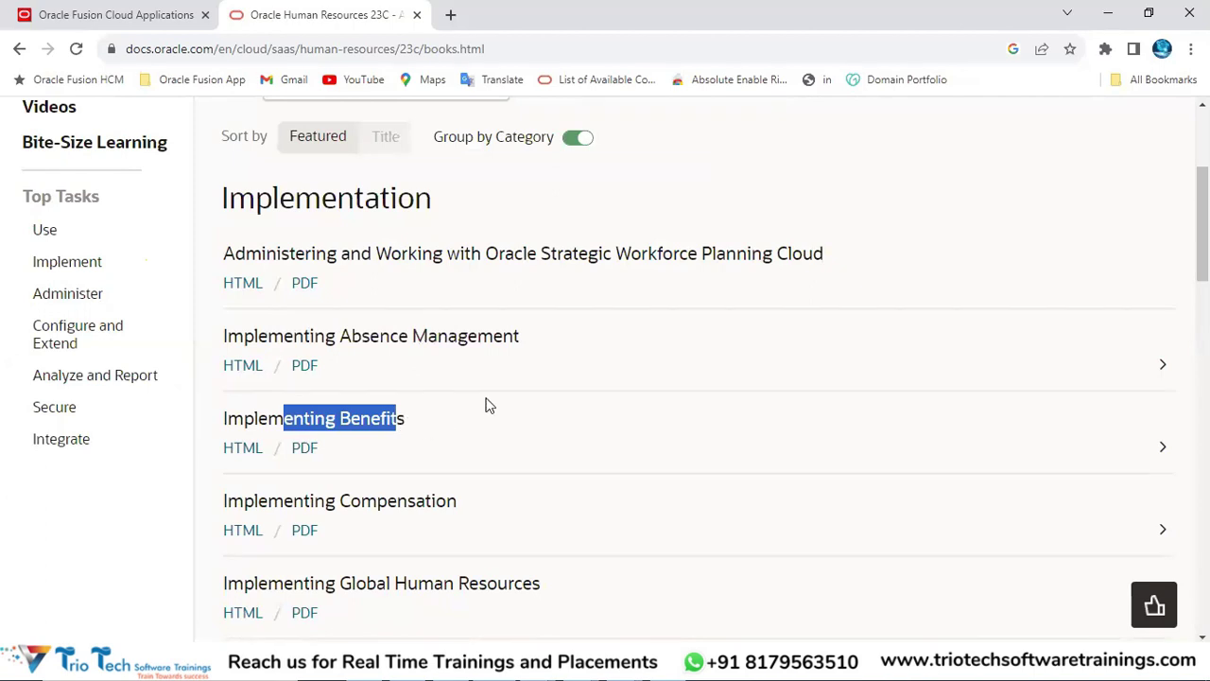
scroll(397, 388, "down", 2)
left_click_drag(302, 323, 441, 324)
left_click_drag(303, 405, 540, 401)
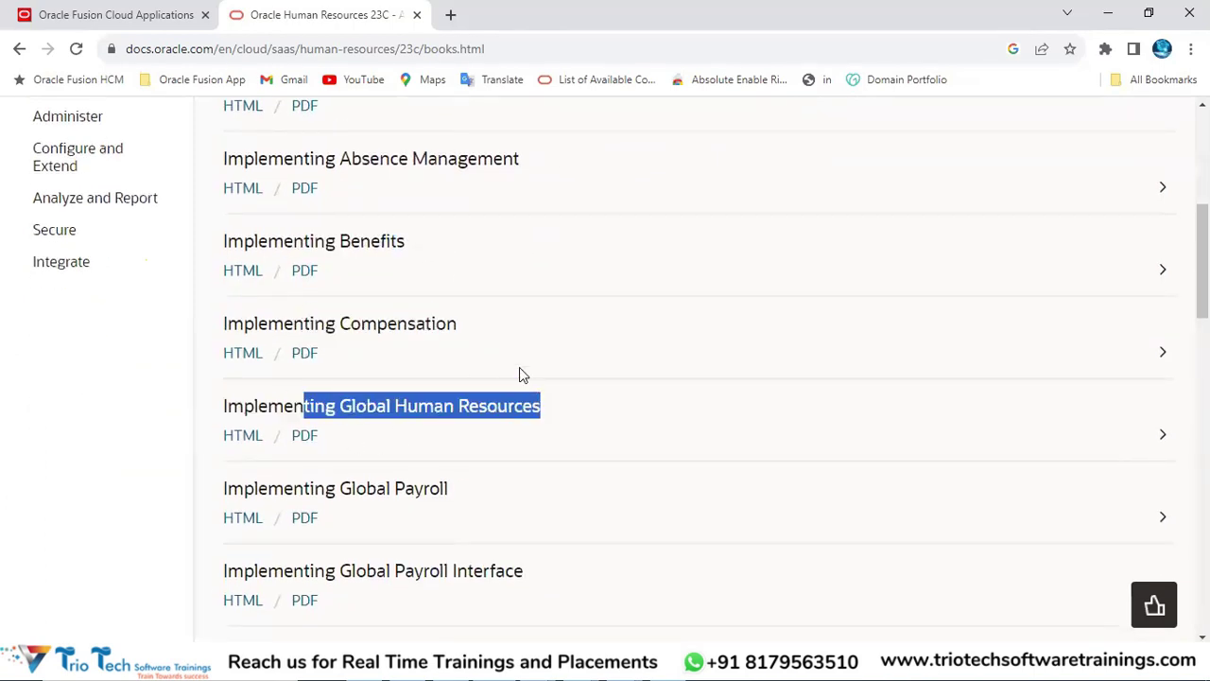
- Switch to Excel to point out the Core HR/ Global HR module in the demo class workbook, and return to the Chrome guide list
key("alt+Tab")
left_click(194, 216)
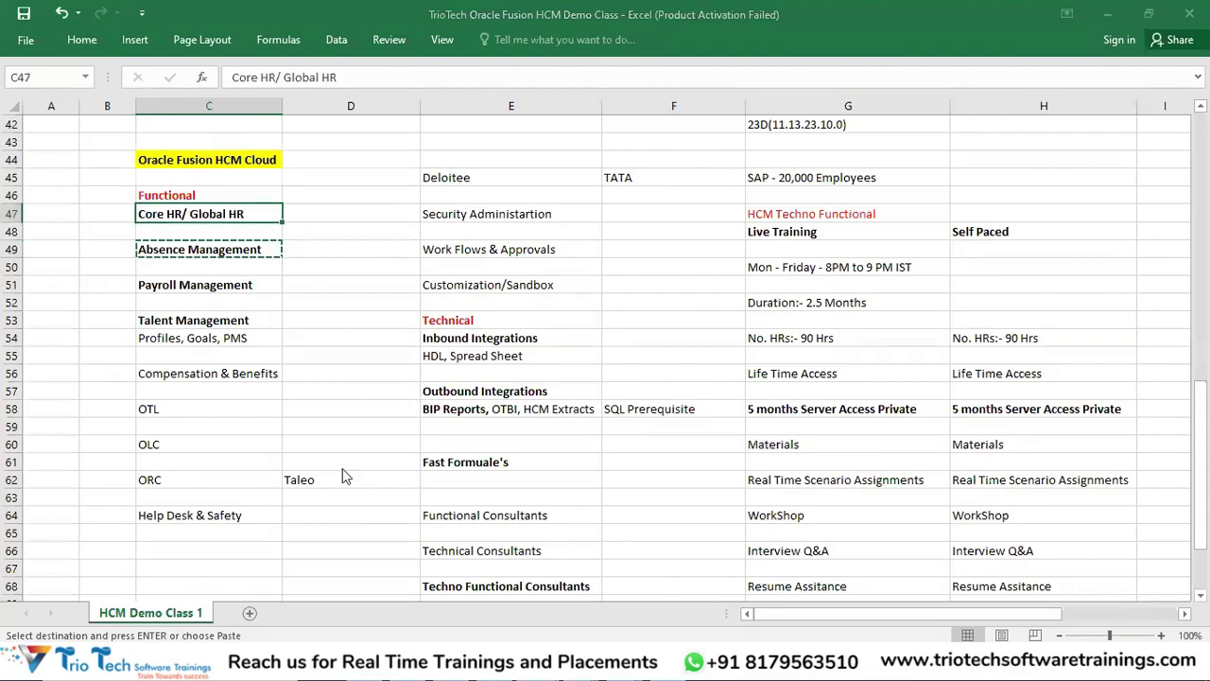
key("alt+Tab")
- Review the remaining implementation guides from Global Payroll through the country payrolls to Time and Labor
left_click_drag(303, 489, 444, 488)
scroll(539, 424, "down", 3)
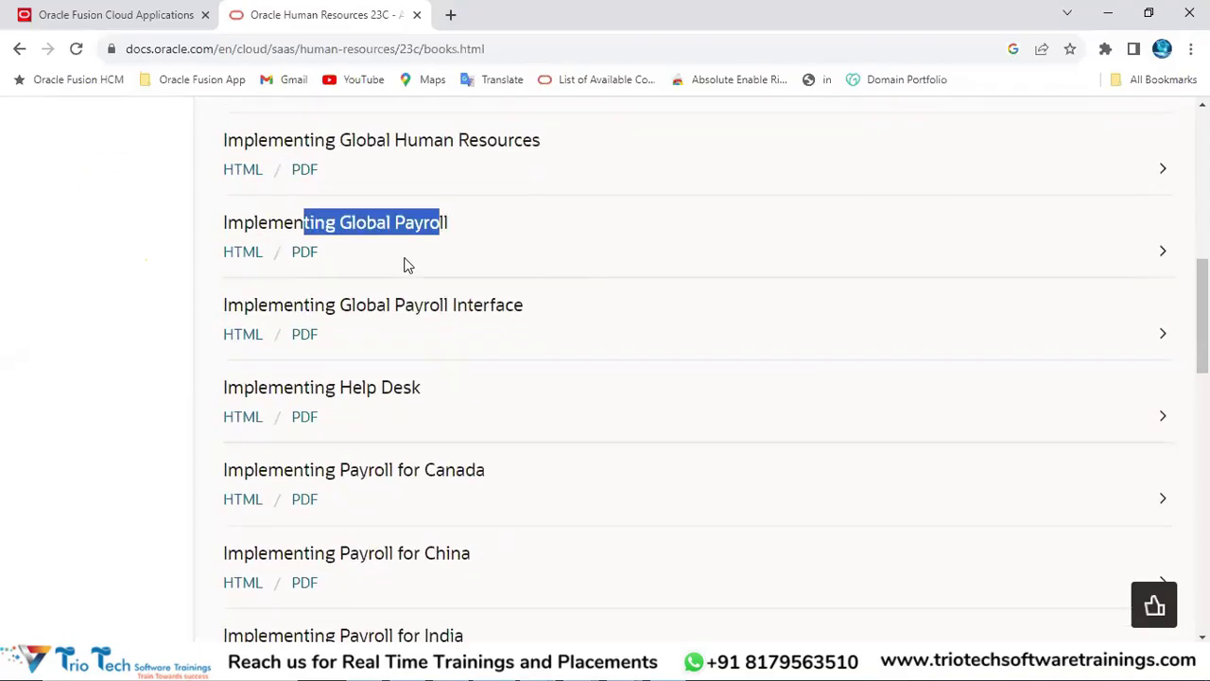
scroll(399, 265, "down", 3)
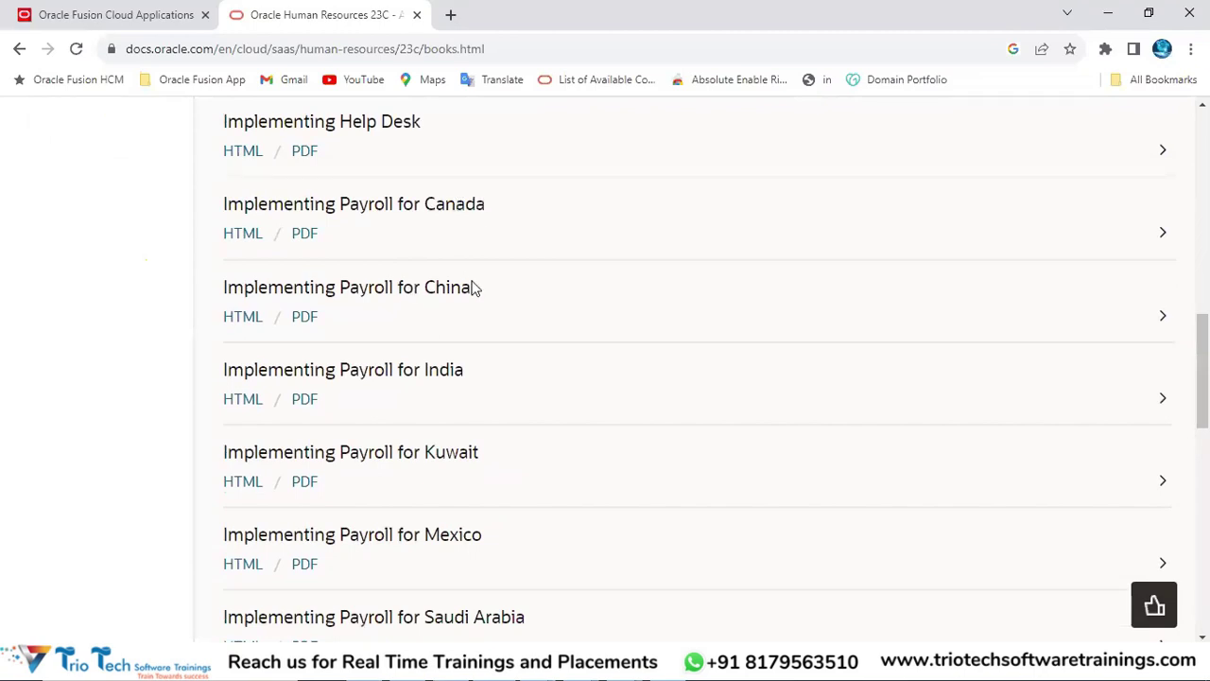
scroll(476, 288, "down", 7)
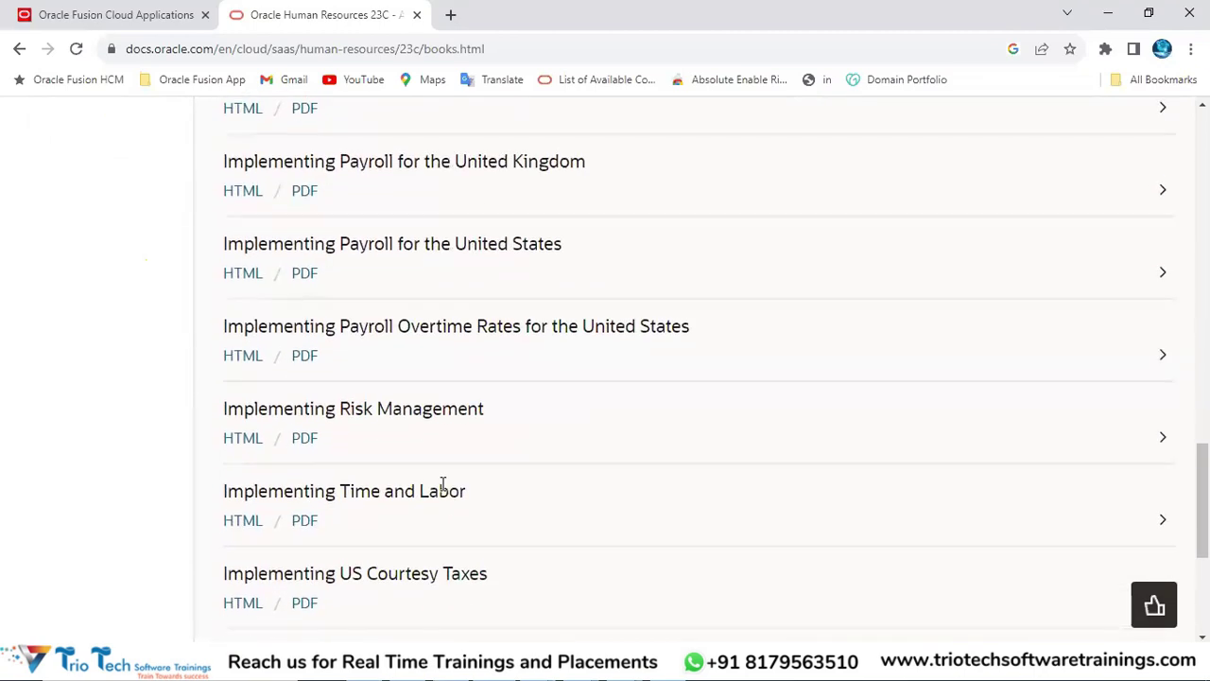
left_click_drag(356, 488, 458, 482)
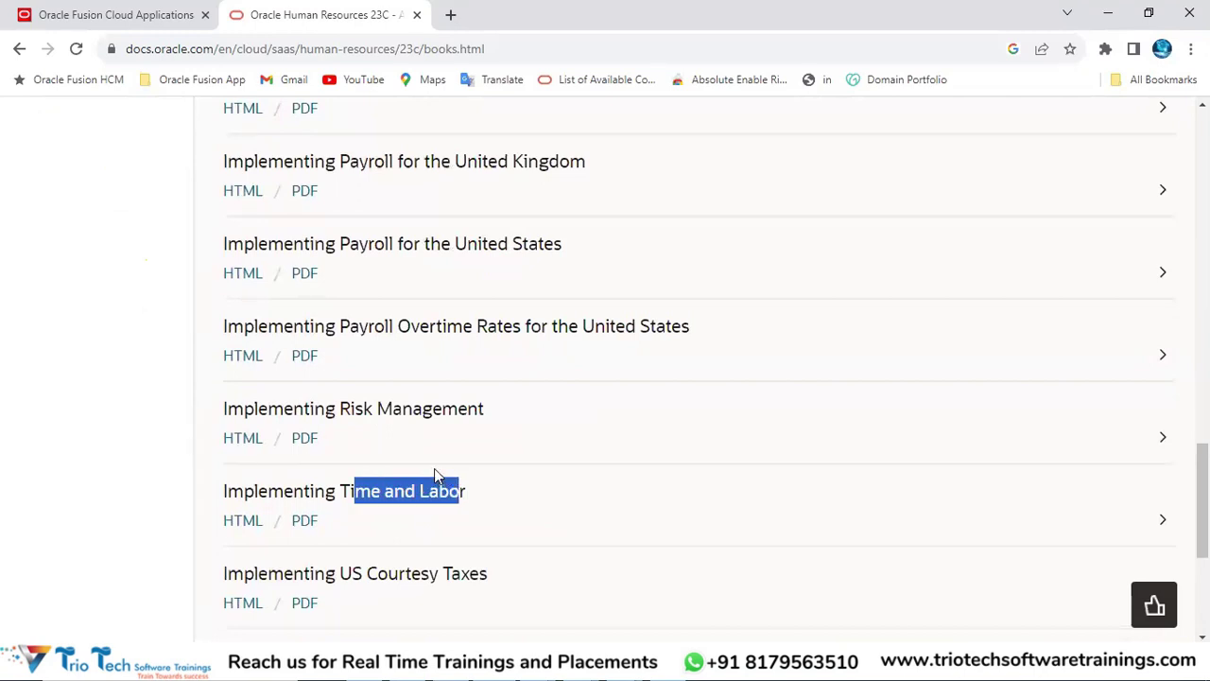
- Open the PDF version of the Implementing Global Human Resources guide
scroll(434, 473, "up", 15)
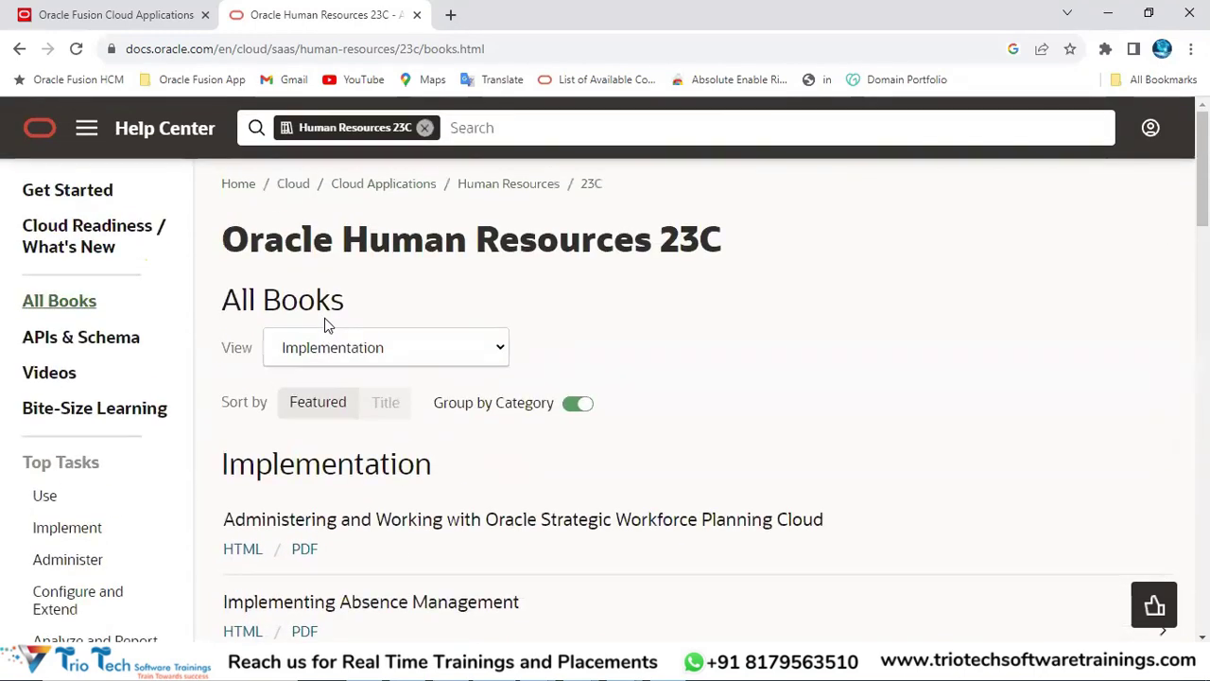
left_click_drag(392, 242, 460, 351)
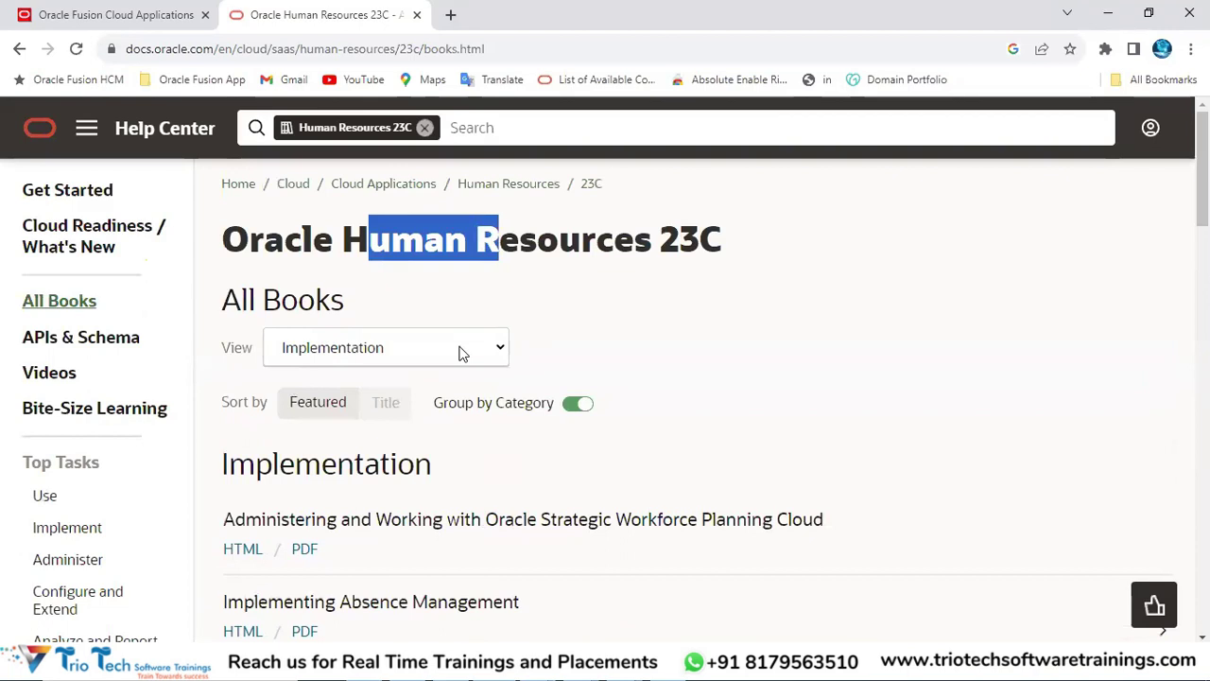
scroll(422, 222, "down", 4)
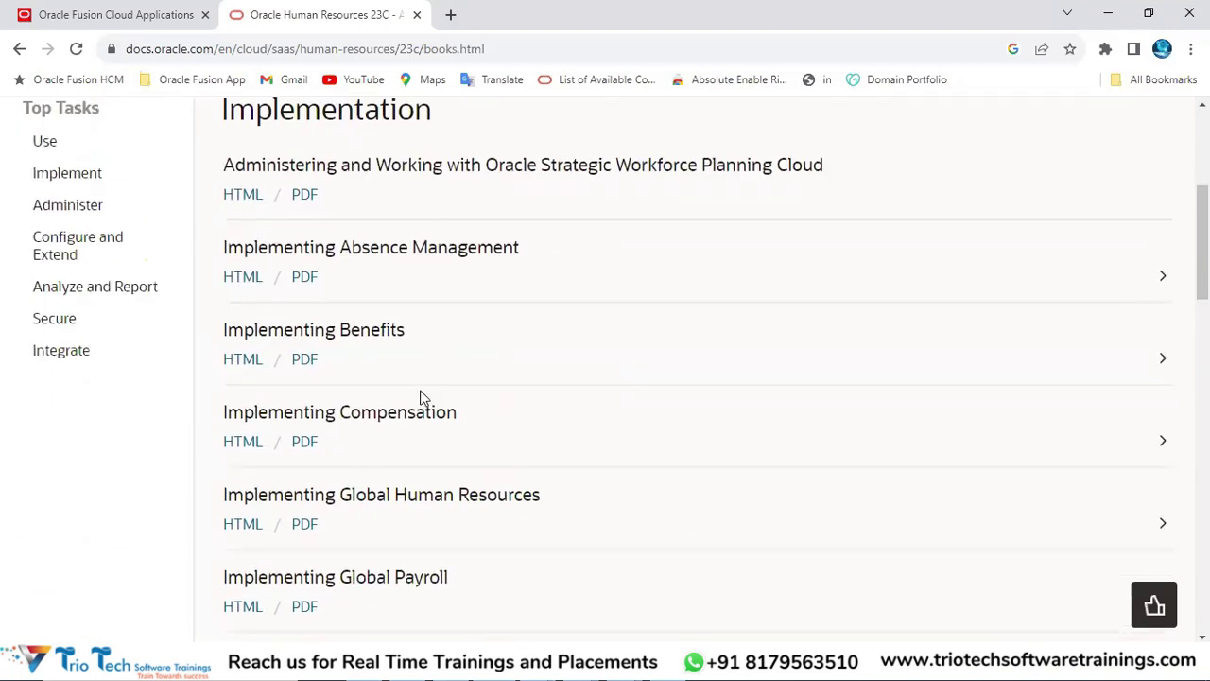
scroll(423, 397, "down", 2)
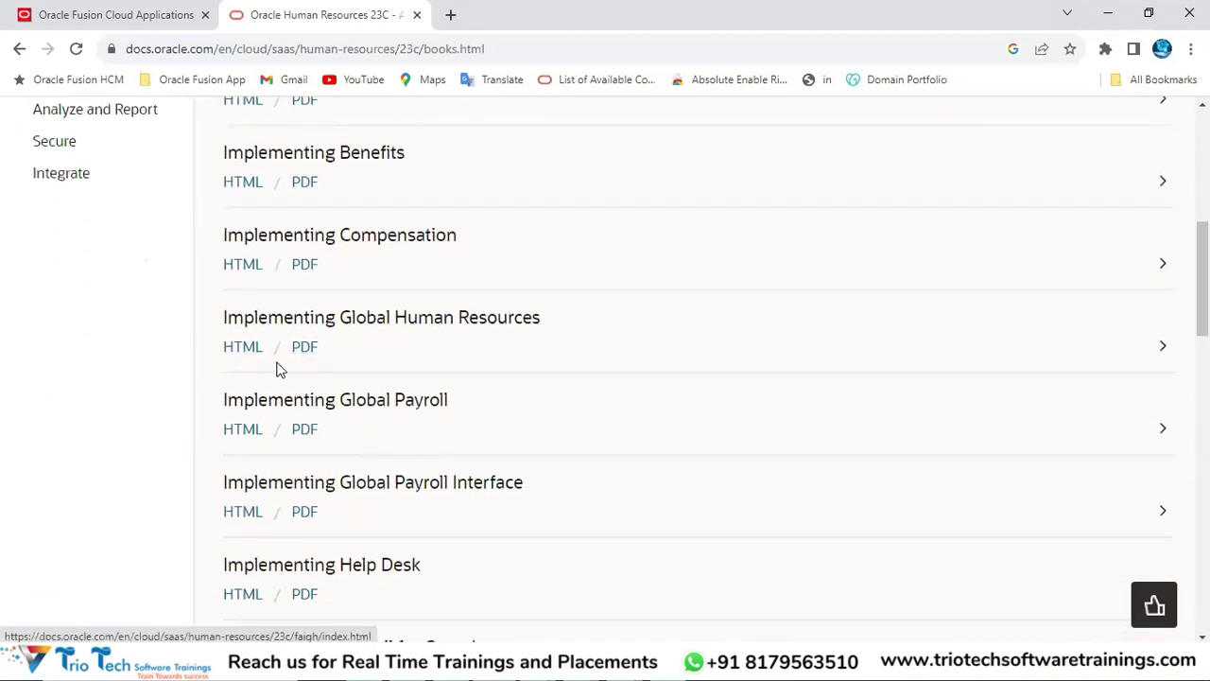
left_click(303, 350)
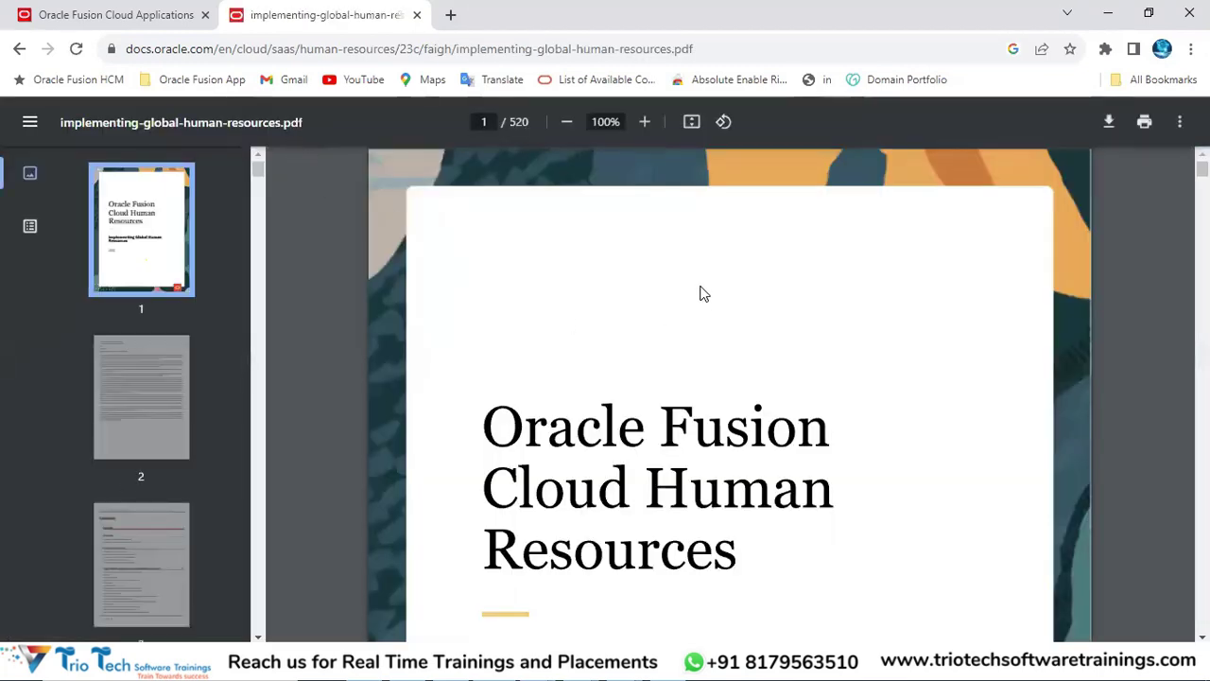
- Highlight the Implementing Global Human Resources title on the guide's cover page and review its table of contents
scroll(719, 345, "down", 2)
scroll(747, 355, "down", 3)
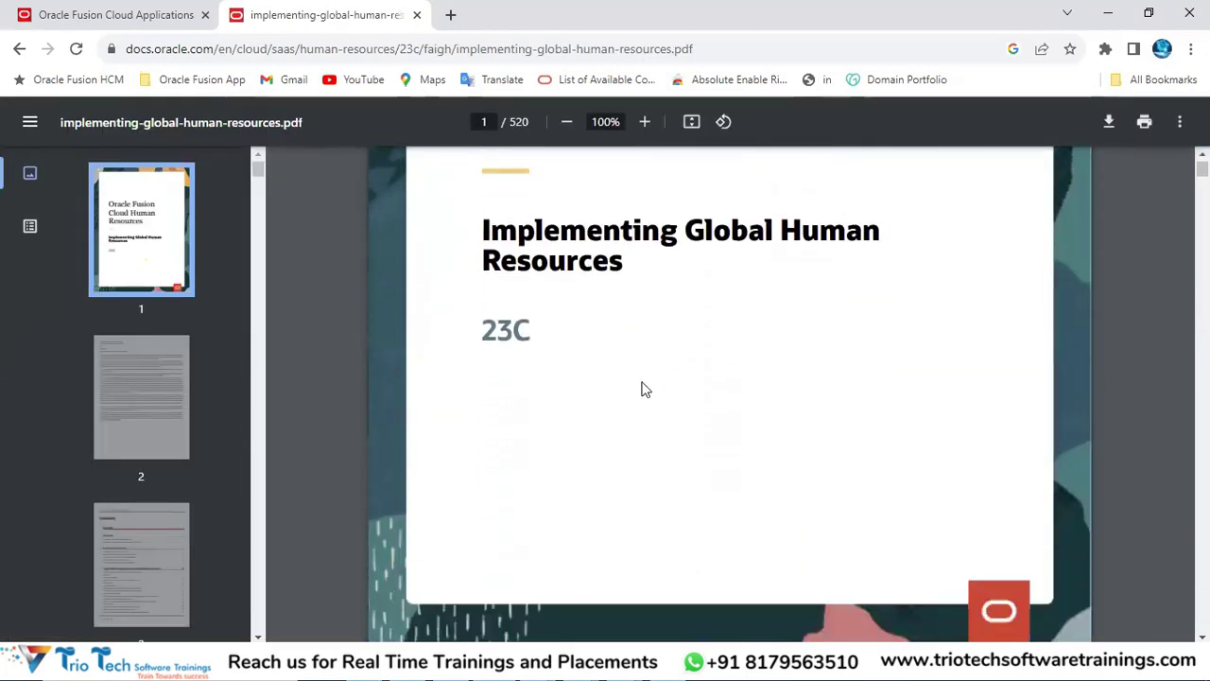
left_click_drag(564, 233, 872, 272)
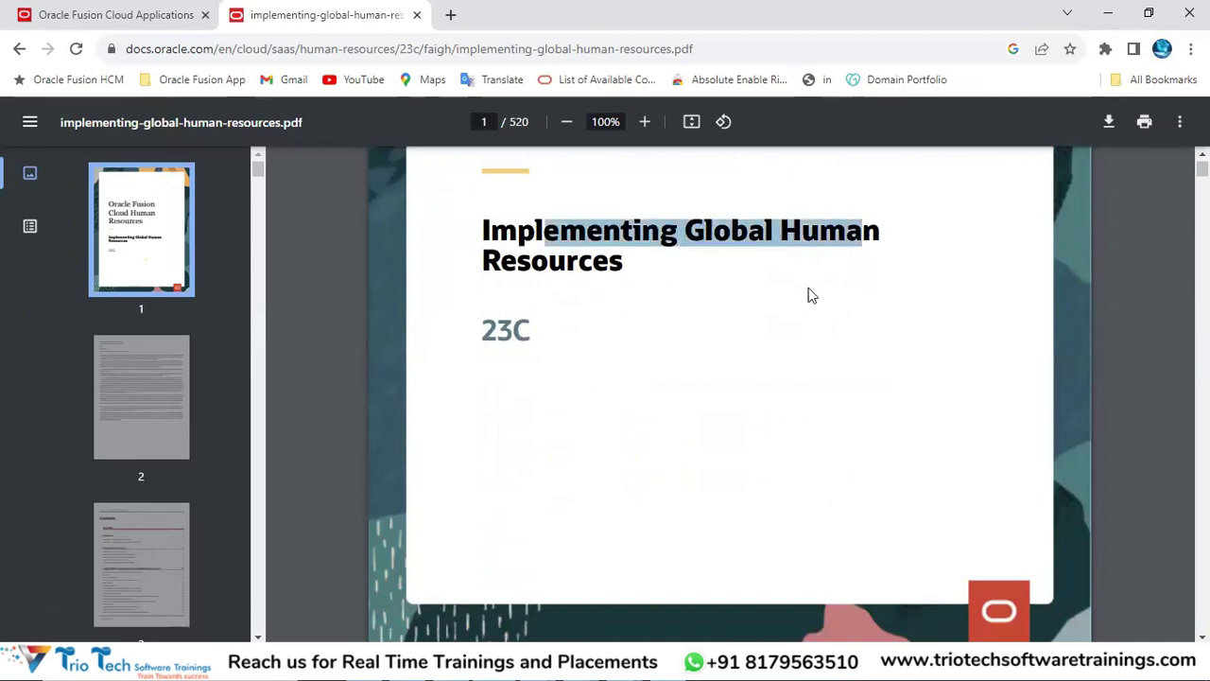
scroll(686, 302, "down", 12)
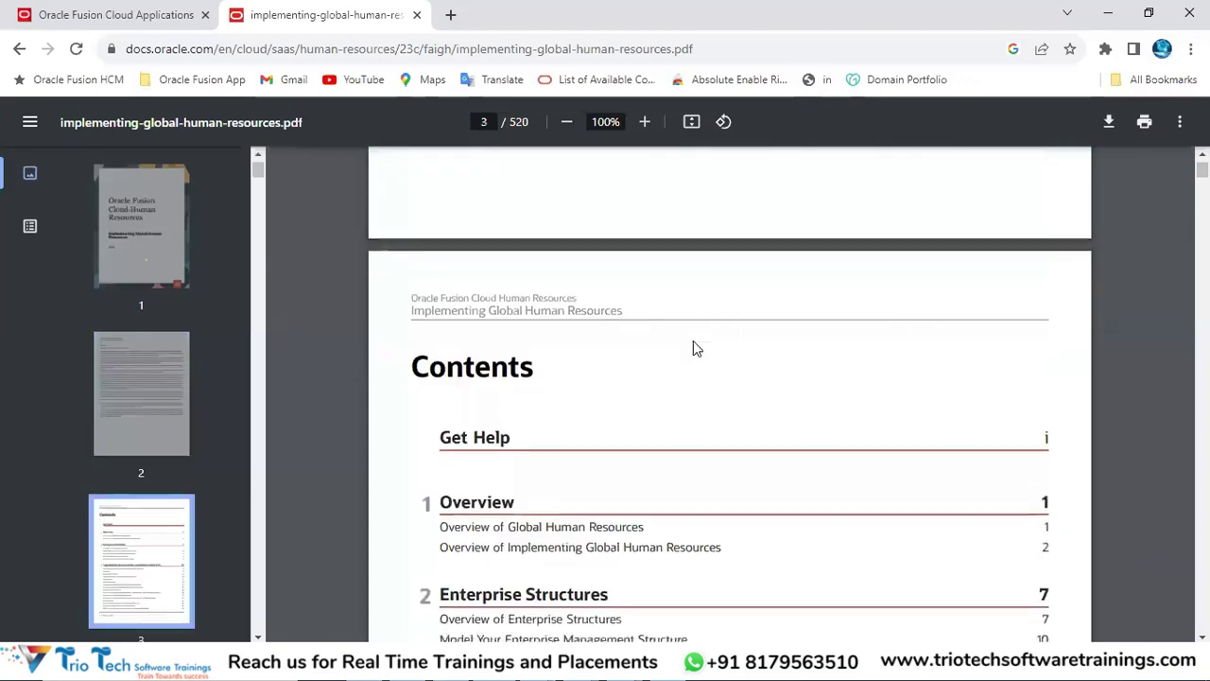
scroll(693, 349, "down", 5)
- Jump from the contents to the legal authorities topic and review the procedures for legal jurisdictions, addresses and legal entities
left_click(473, 345)
scroll(558, 284, "down", 8)
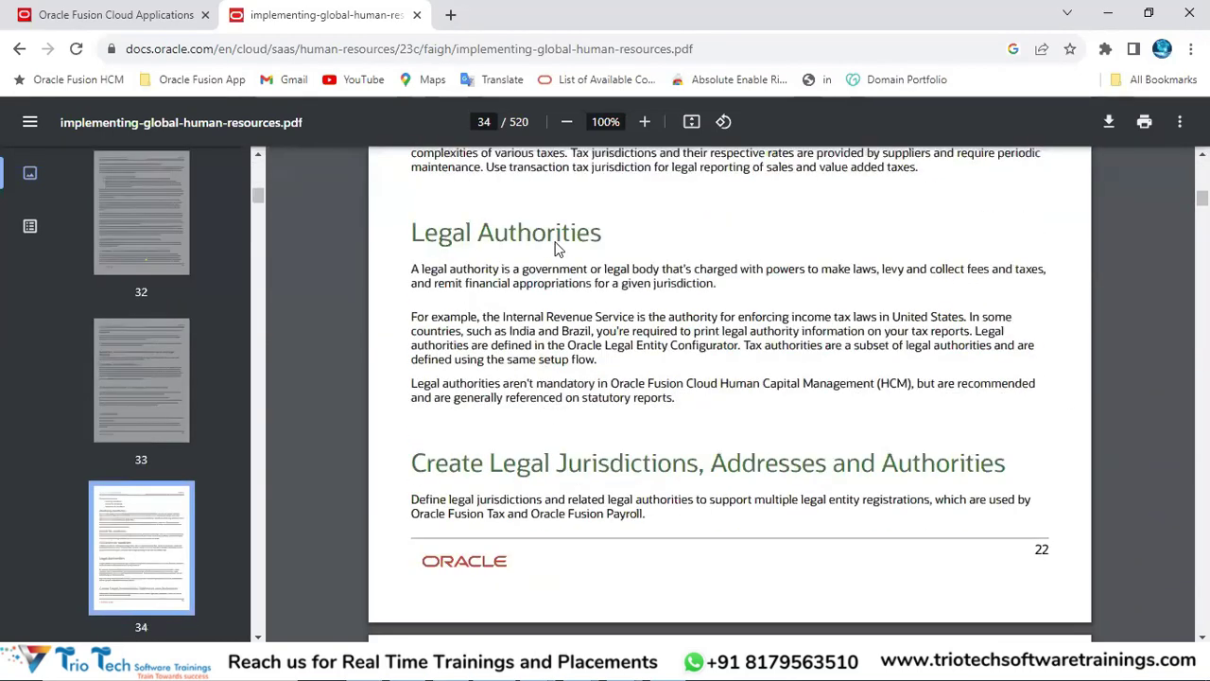
scroll(557, 247, "down", 15)
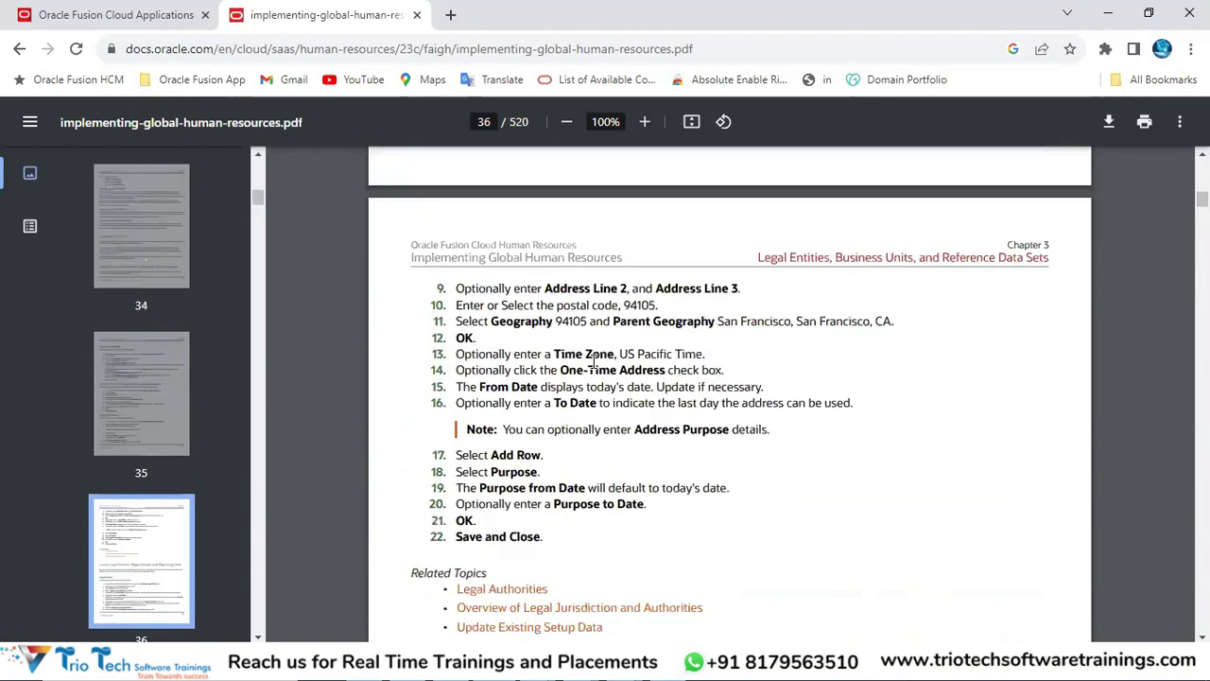
scroll(593, 363, "down", 3)
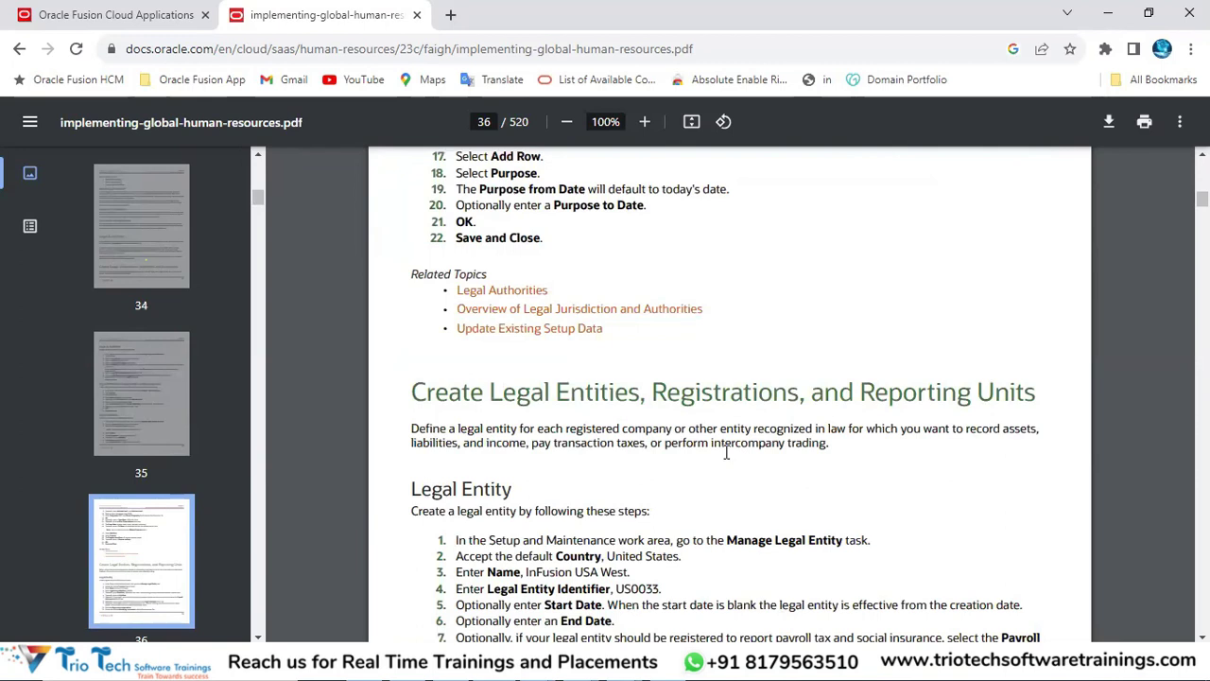
scroll(700, 397, "up", 4)
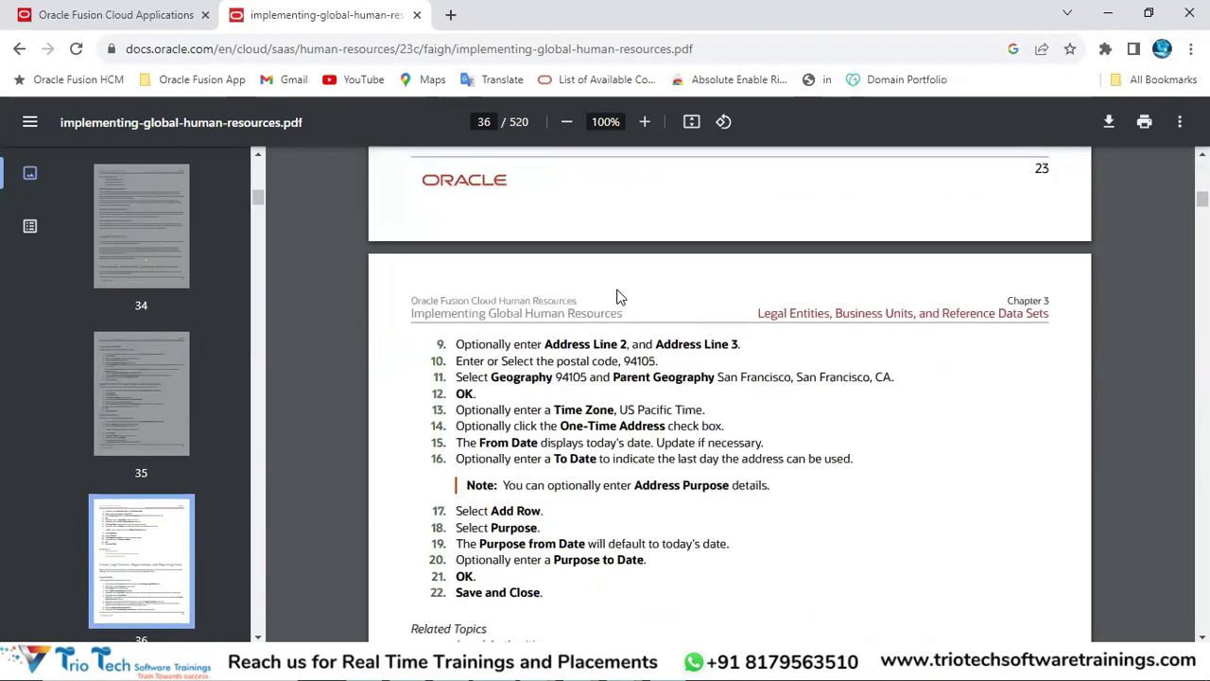
scroll(545, 239, "up", 3)
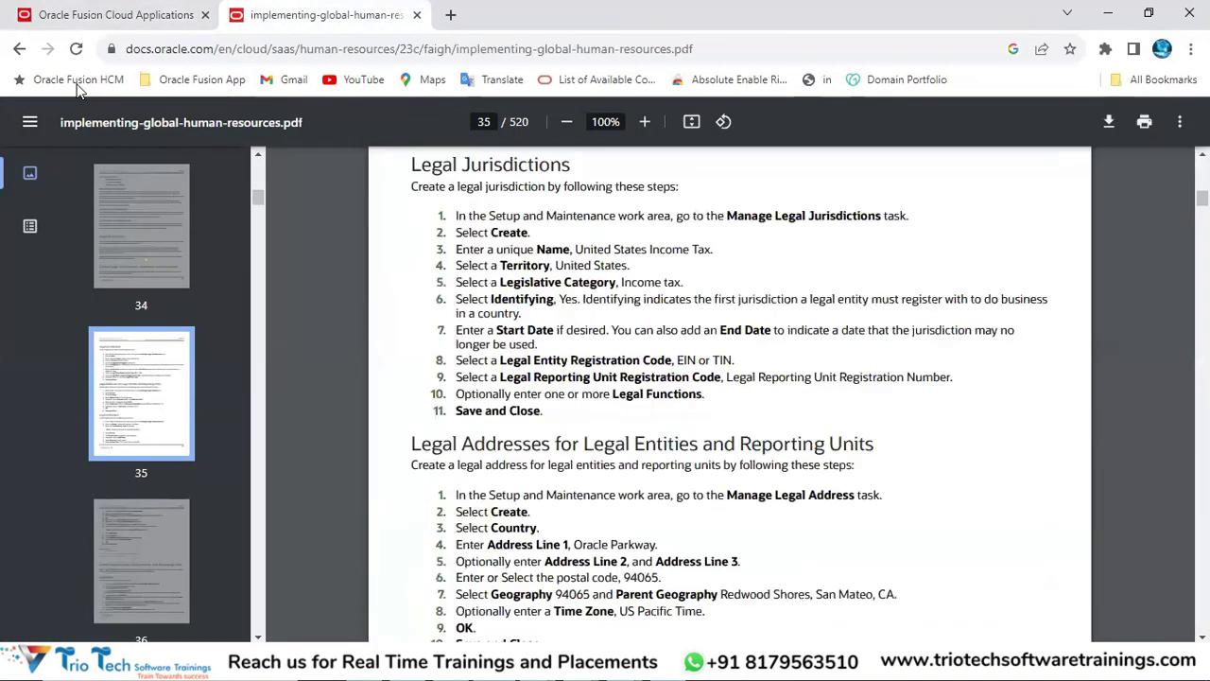
- Return to the Oracle Human Resources 23C book list and select the page's web address
left_click(17, 48)
scroll(1064, 219, "up", 5)
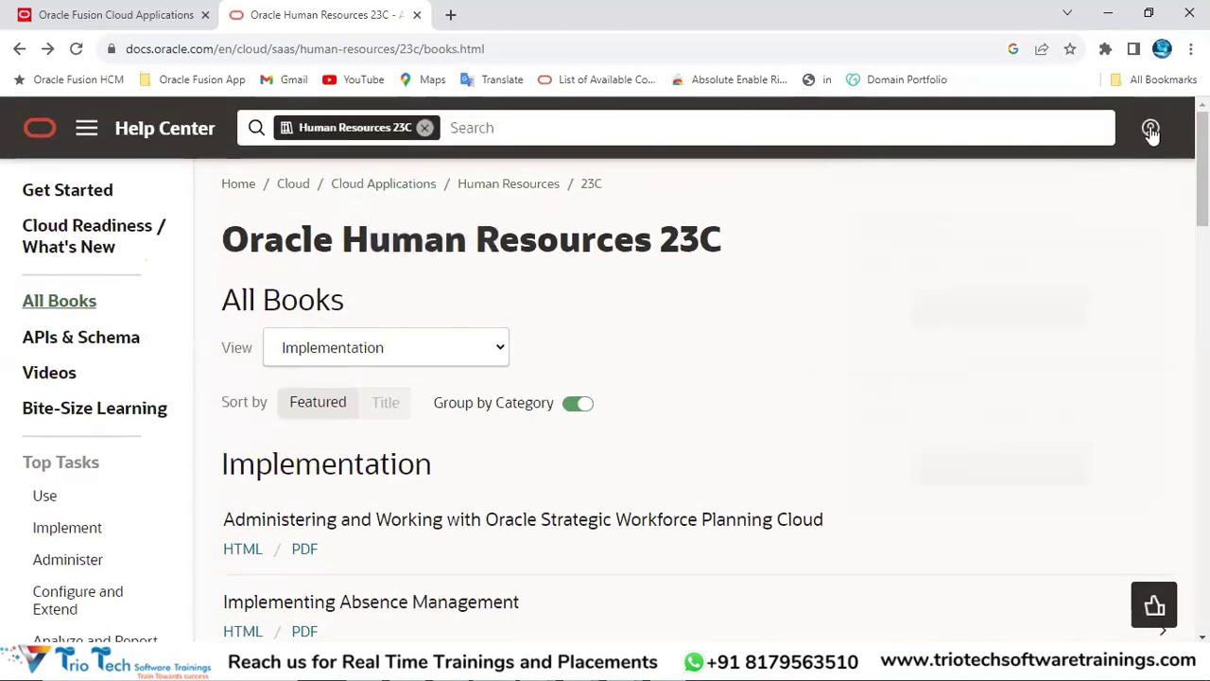
mouse_move(1151, 132)
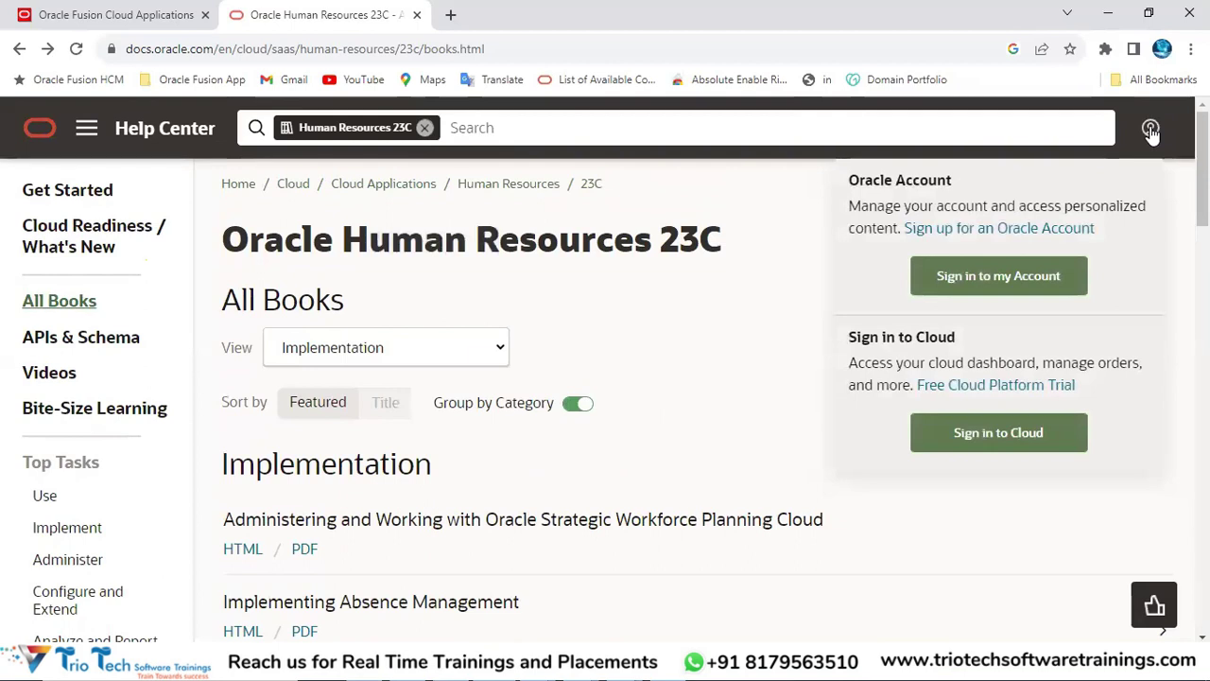
left_click(395, 48)
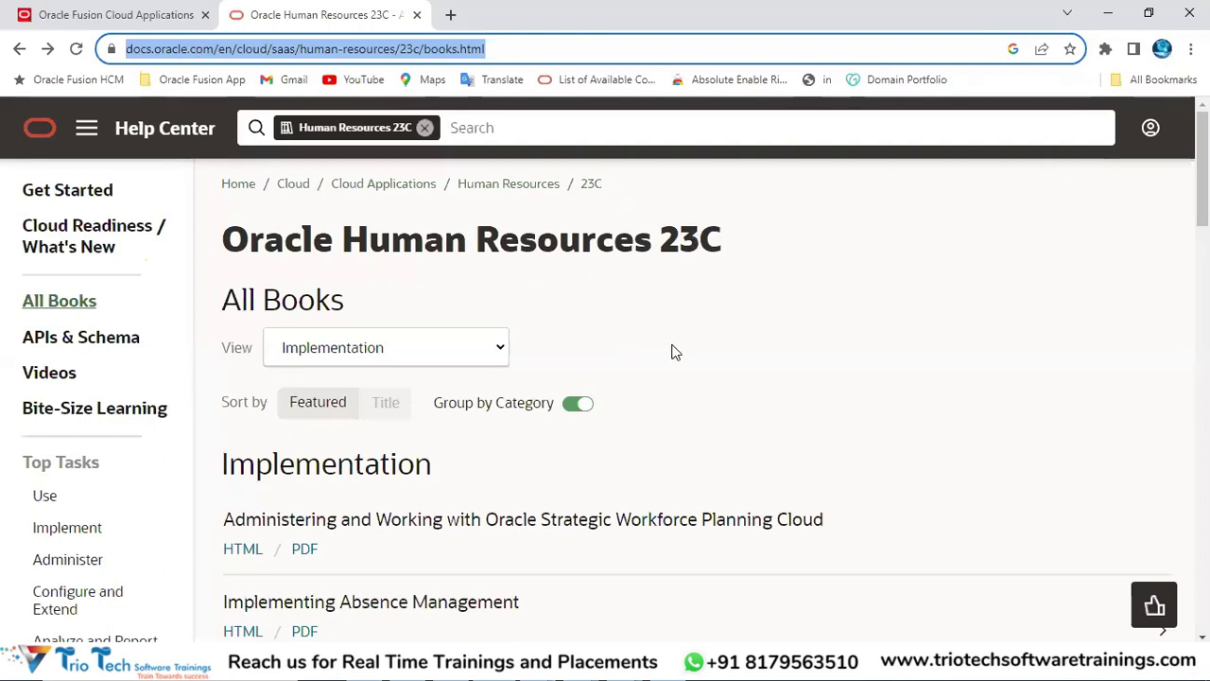
- Open the PDF version of the Implementing Global Payroll guide and highlight the title on its cover page
scroll(690, 361, "down", 5)
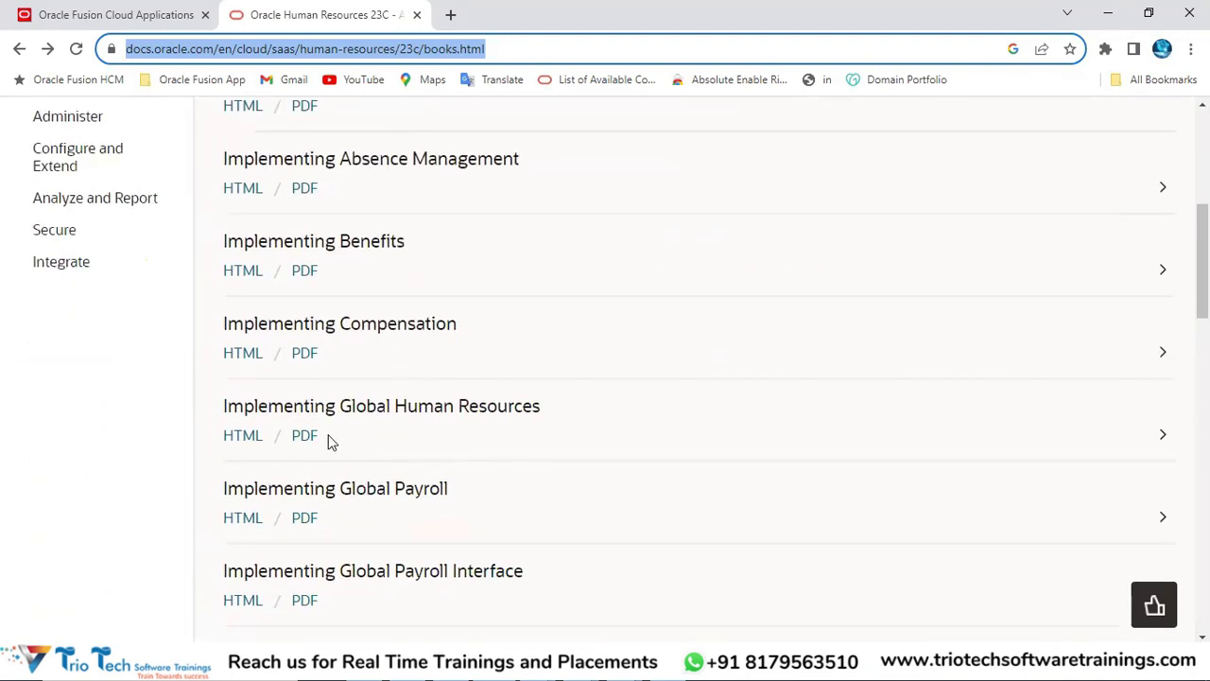
left_click(311, 520)
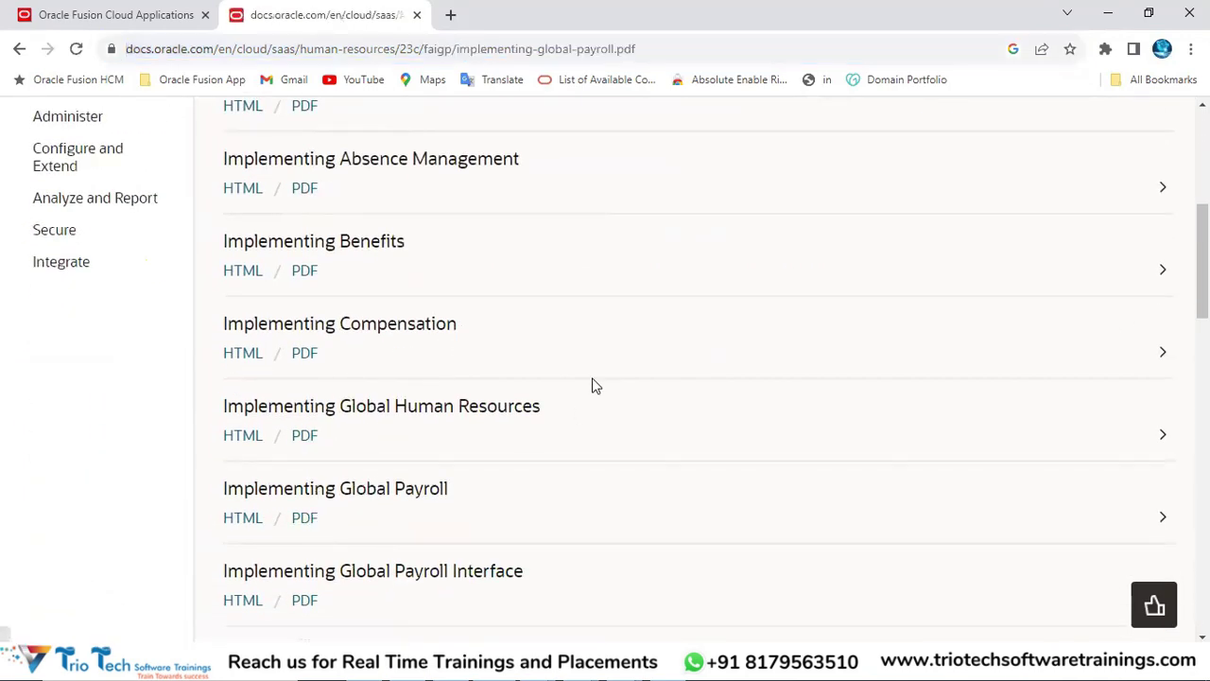
scroll(732, 346, "down", 2)
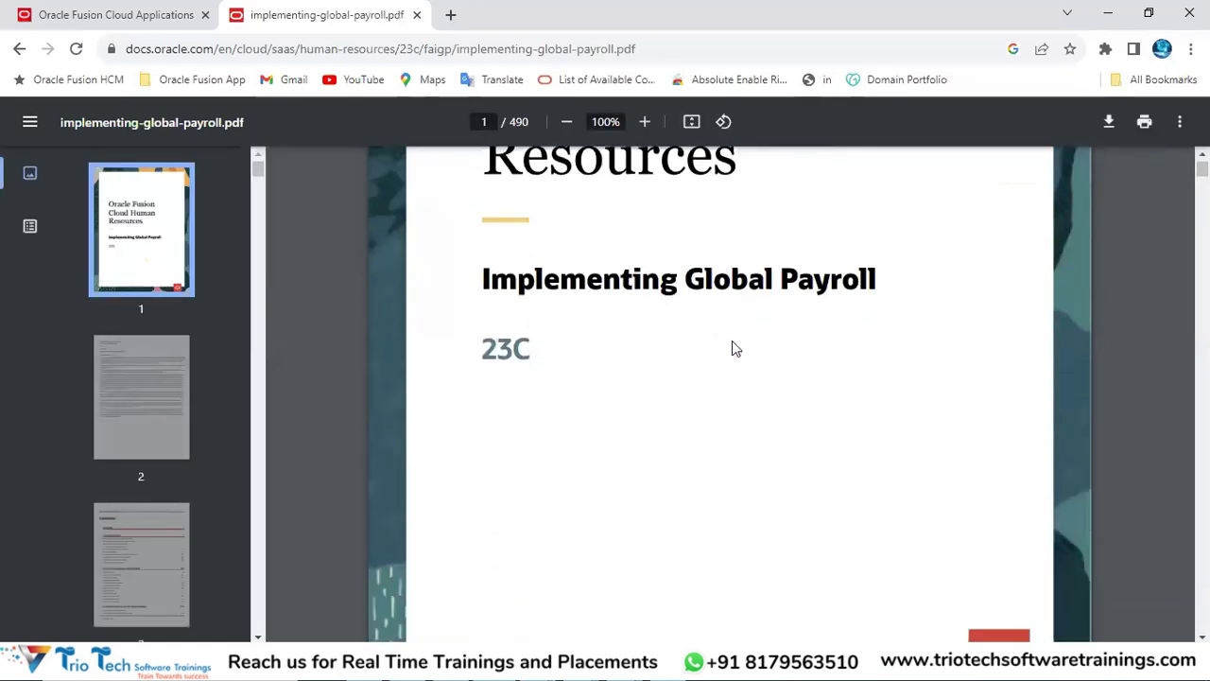
left_click_drag(732, 230, 843, 229)
scroll(658, 301, "down", 1)
- Review the Implementing Global Payroll contents from Let's Get Started through the payroll definition and balance chapters
scroll(792, 293, "down", 8)
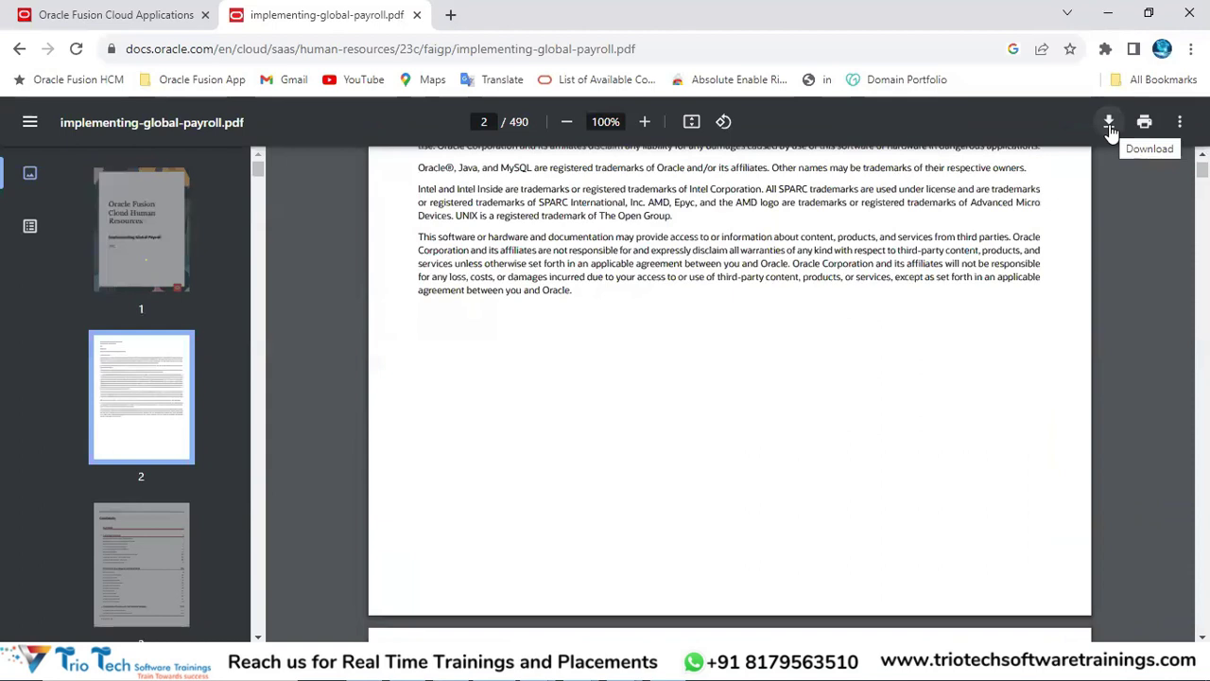
scroll(605, 313, "down", 12)
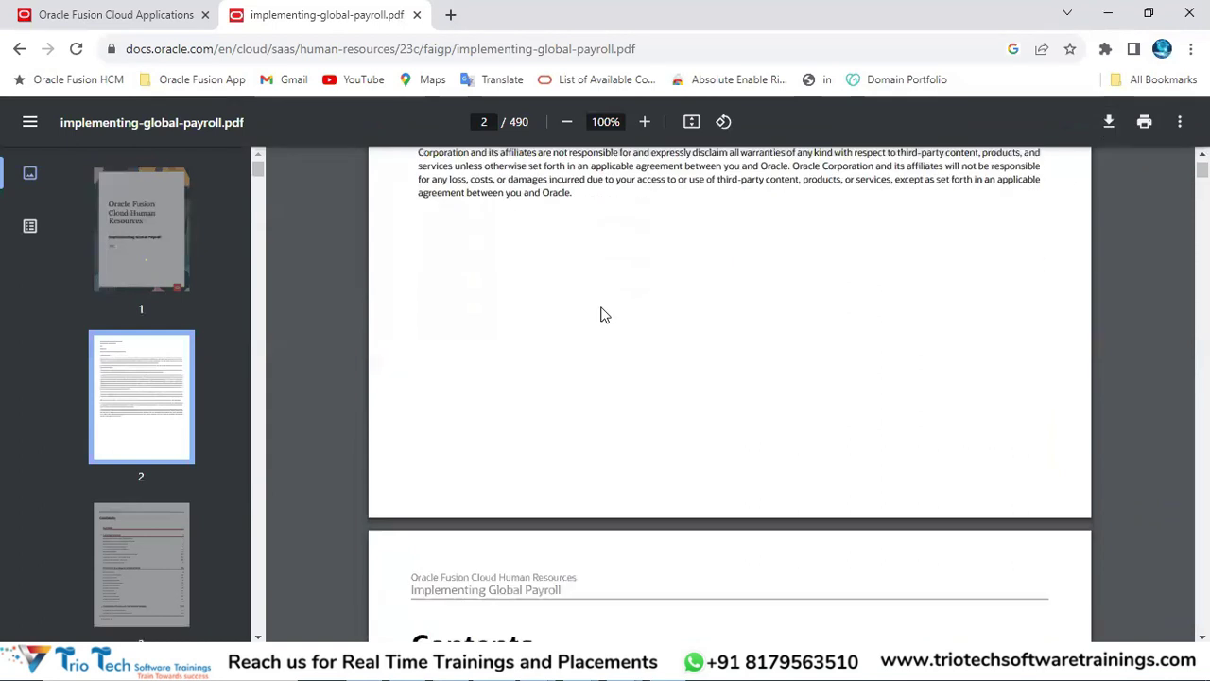
scroll(590, 407, "down", 5)
scroll(619, 342, "up", 10)
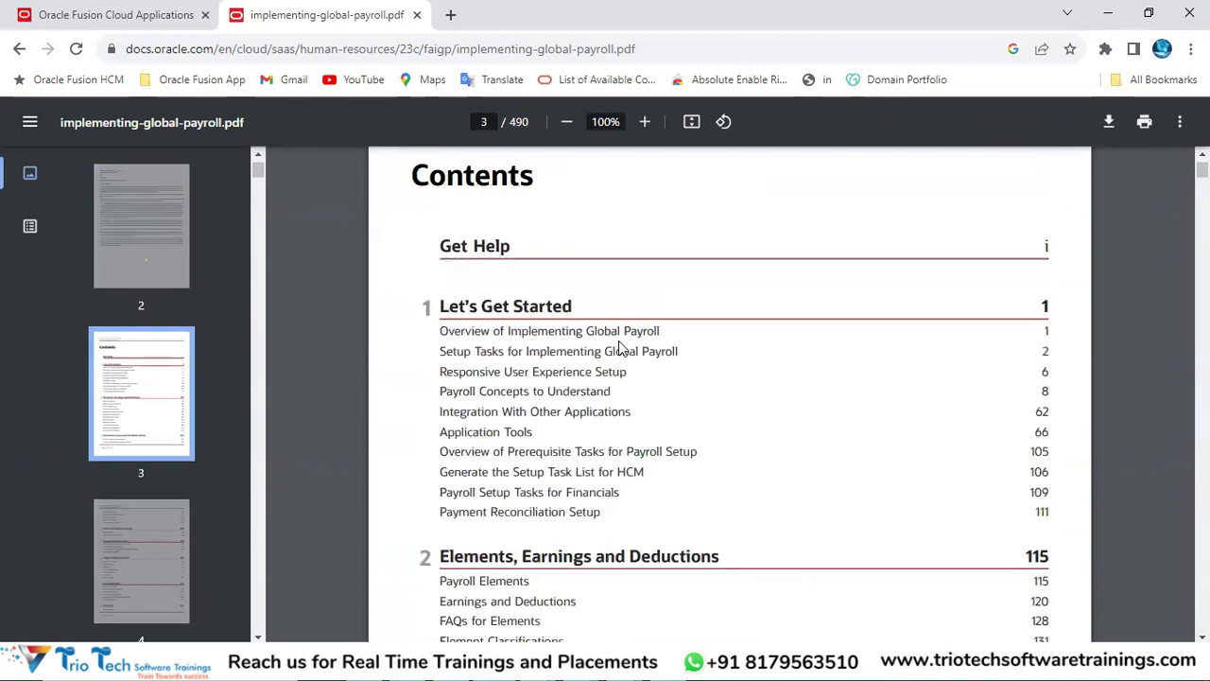
scroll(620, 348, "up", 5)
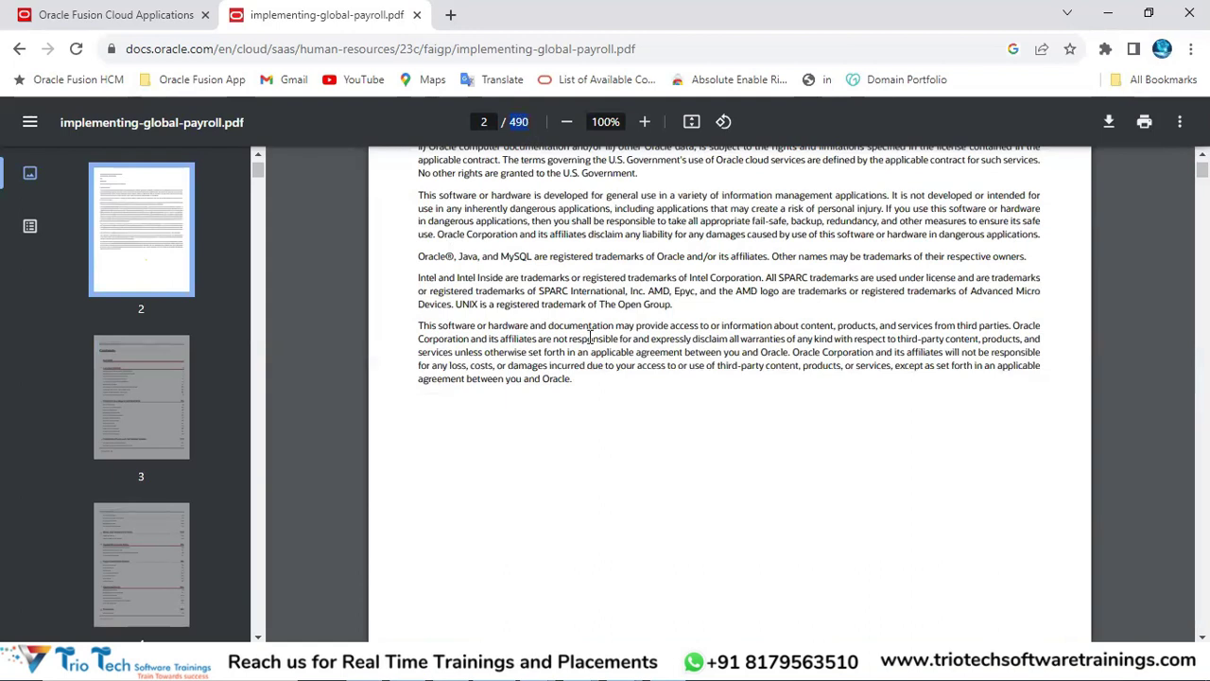
scroll(656, 278, "down", 10)
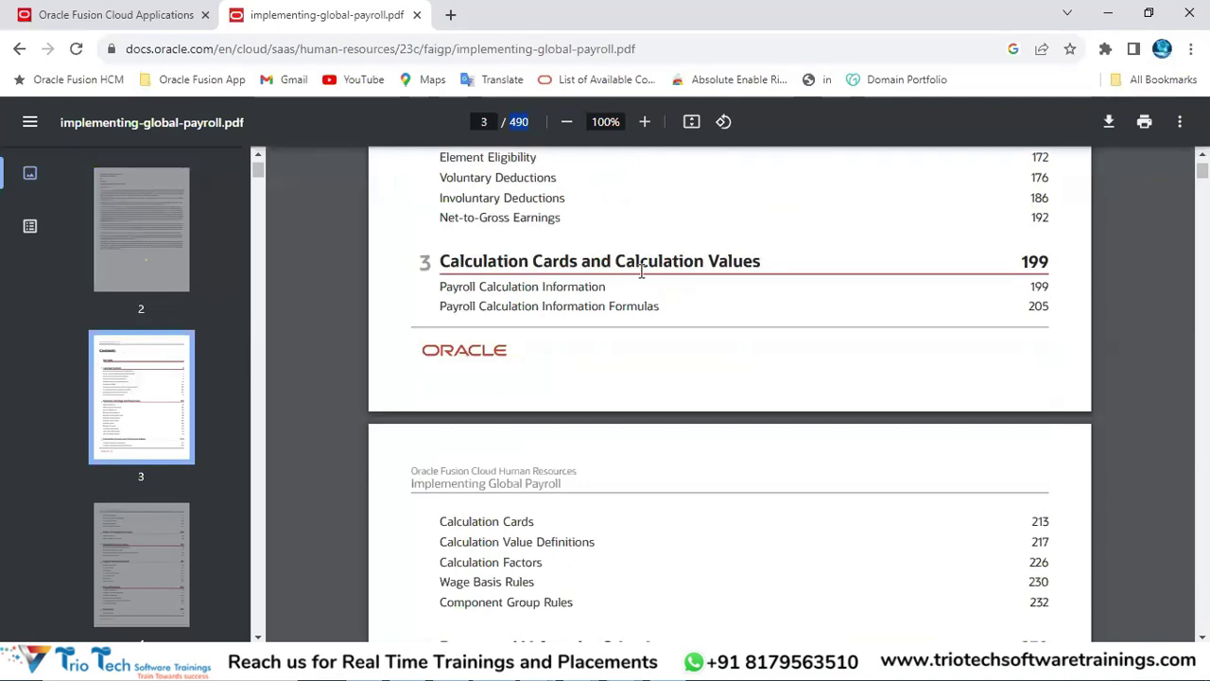
scroll(657, 326, "down", 5)
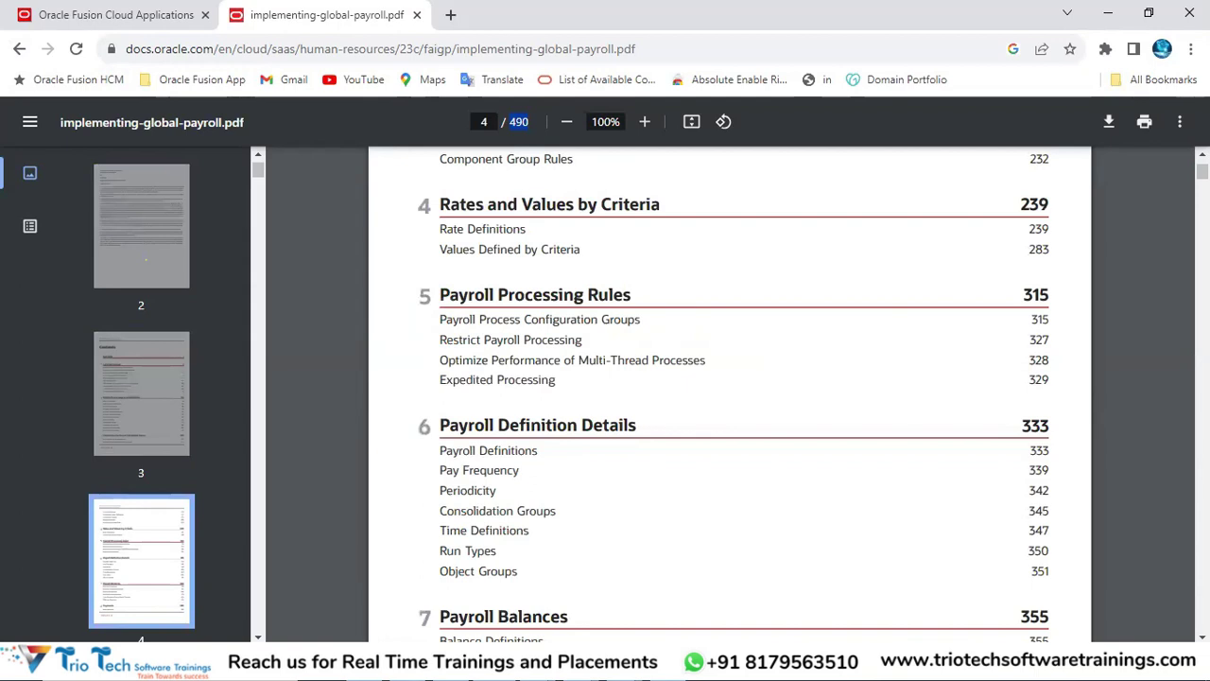
- Switch to Edge and review the TrioTech Oracle Fusion HCM Core HR Materials PDF from the start through page 10
key("alt+Tab")
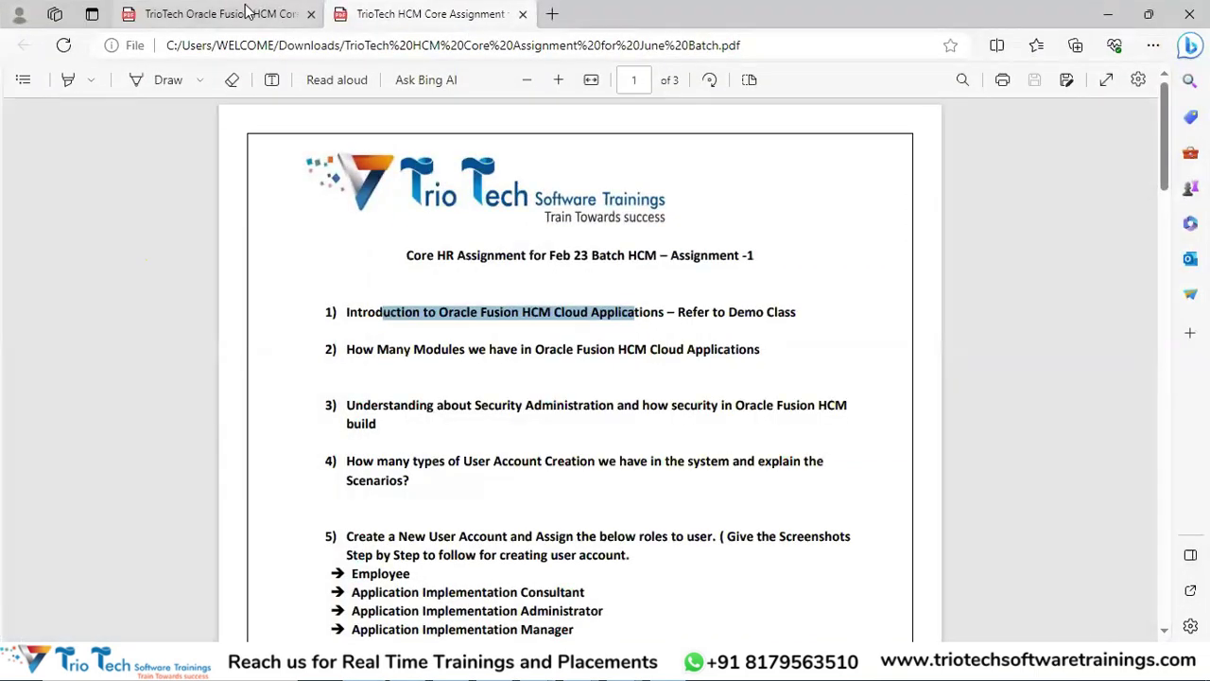
left_click(227, 13)
scroll(1172, 150, "down", 4)
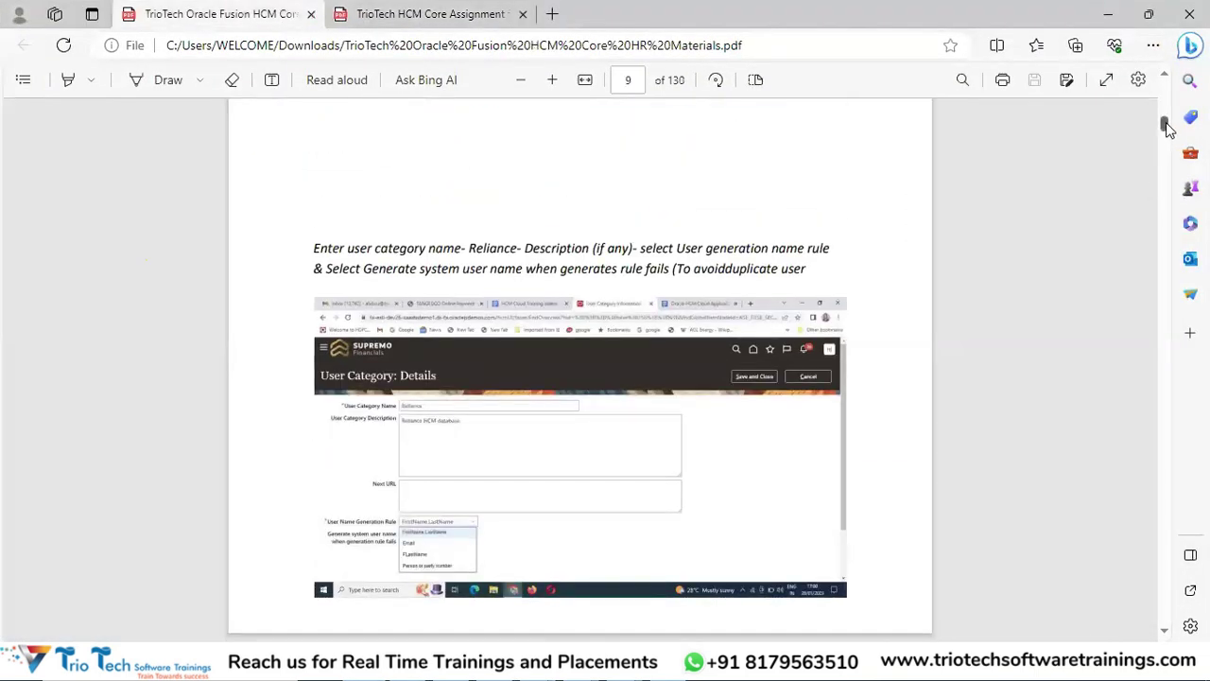
left_click_drag(1167, 129, 1166, 81)
scroll(532, 346, "down", 10)
scroll(490, 389, "down", 15)
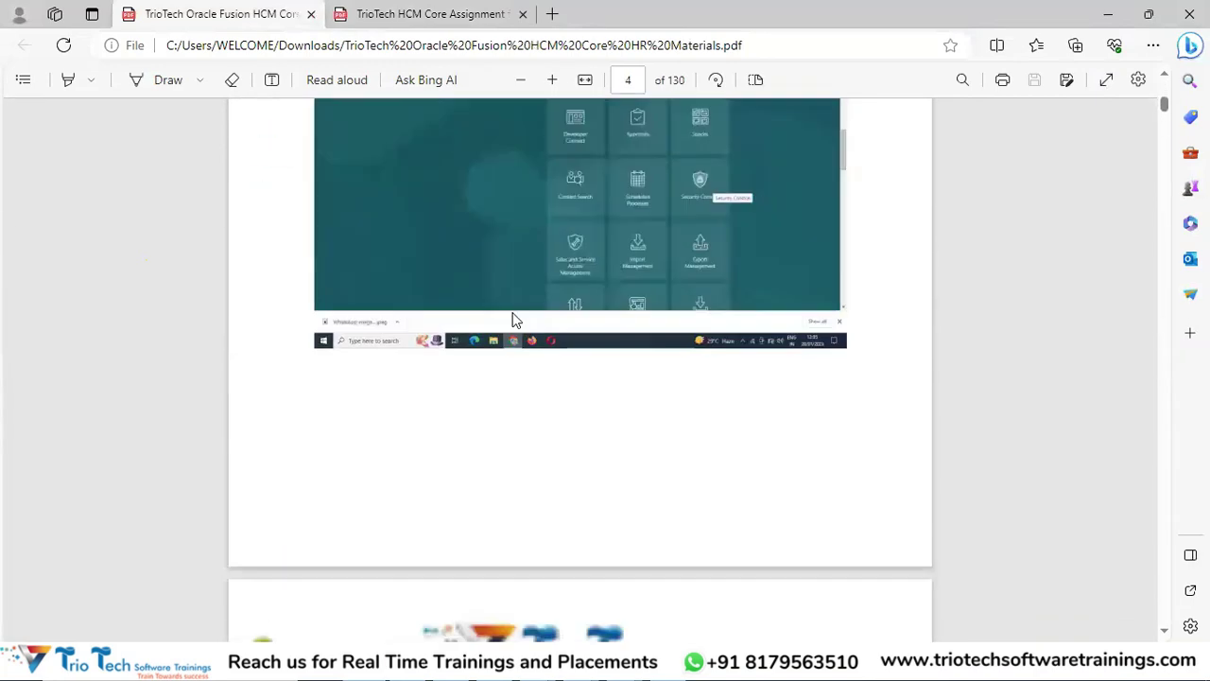
scroll(515, 319, "down", 15)
scroll(491, 385, "down", 15)
scroll(517, 301, "down", 15)
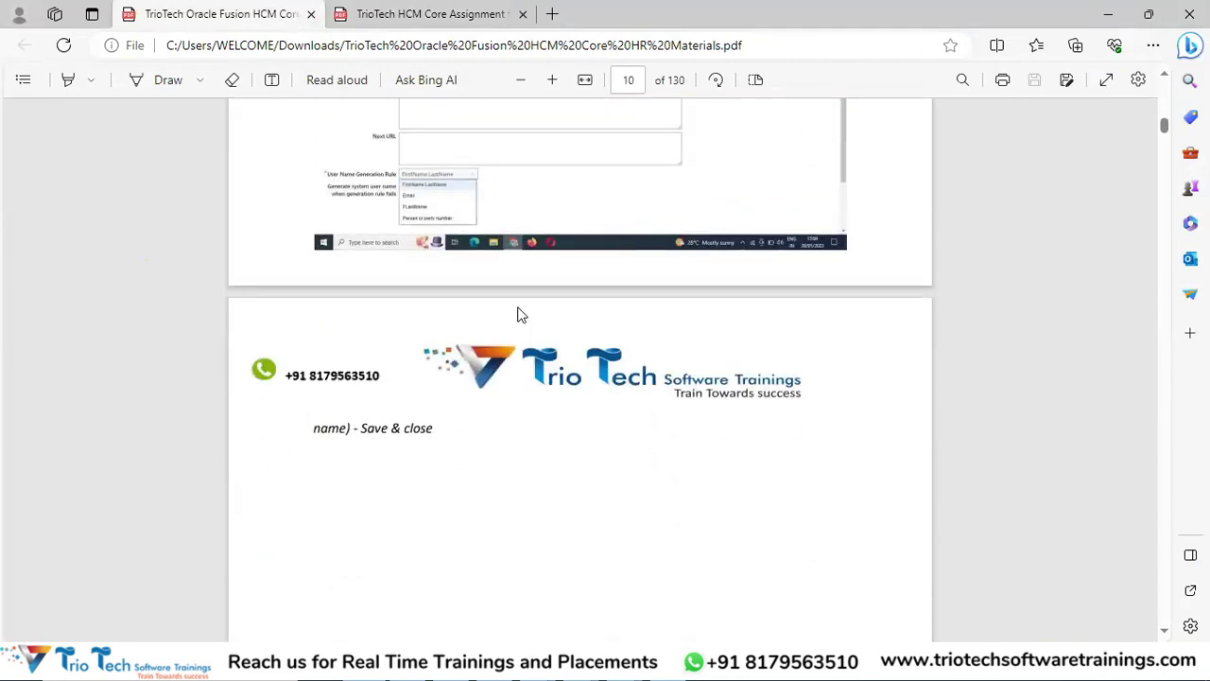
- Show the TrioTech HCM Core Assignment PDF, and switch back to Chrome to return to the Human Resources 23C book list
key("ctrl+Tab")
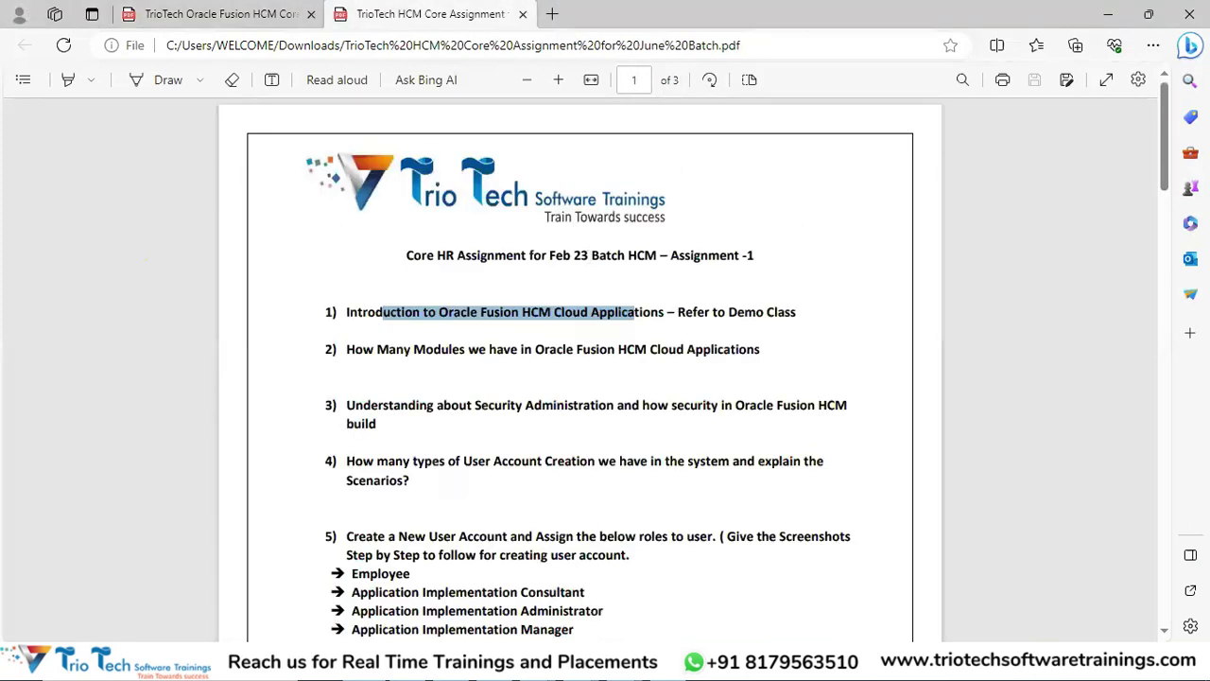
key("alt+Tab")
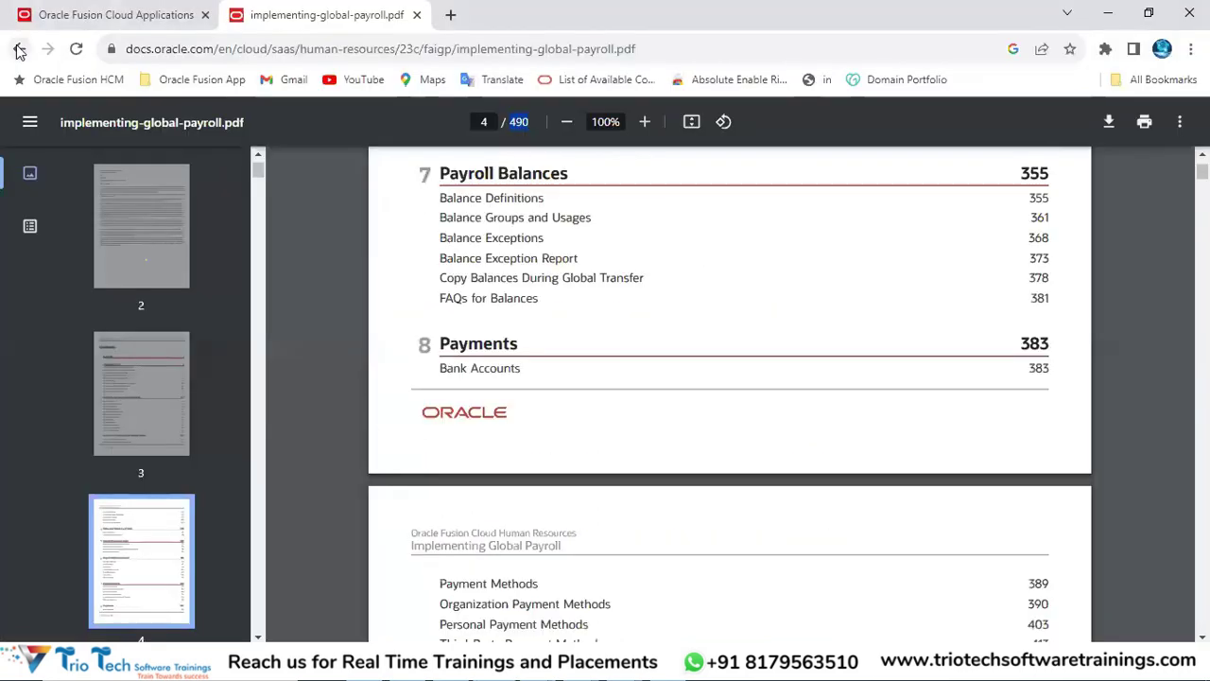
left_click(19, 48)
left_click(179, 48)
scroll(590, 256, "up", 5)
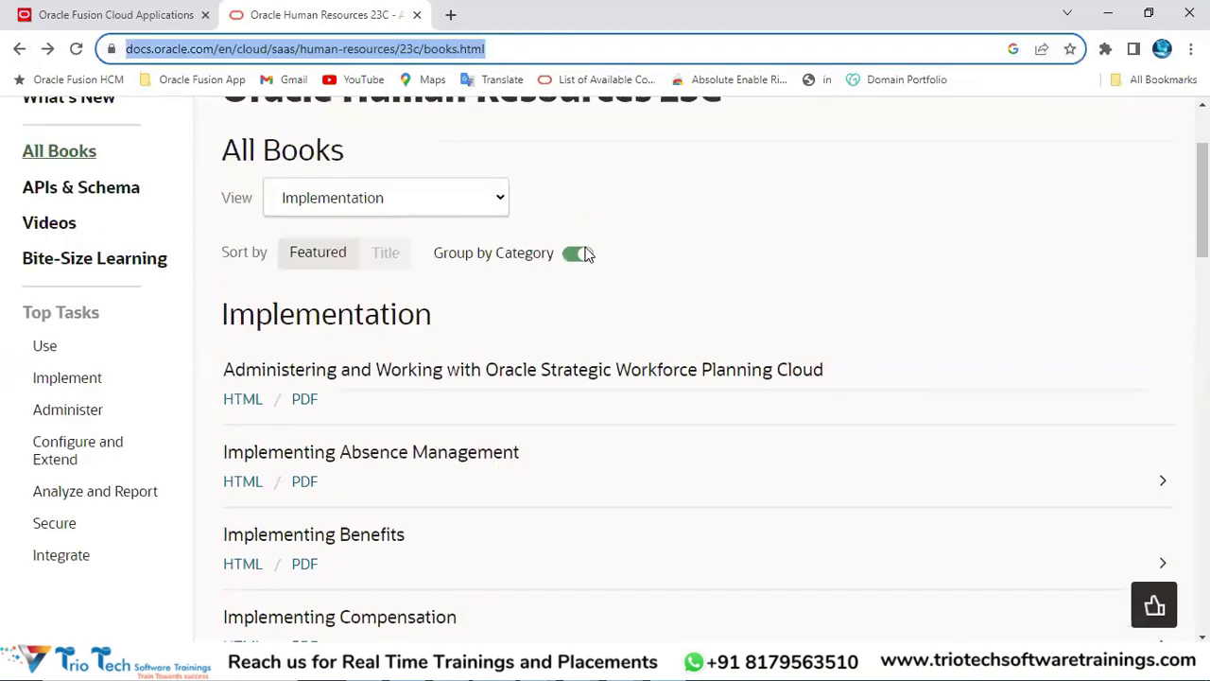
- Filter the book list to the User category and review the Using guides from Absence Management to Global Payroll
left_click(440, 350)
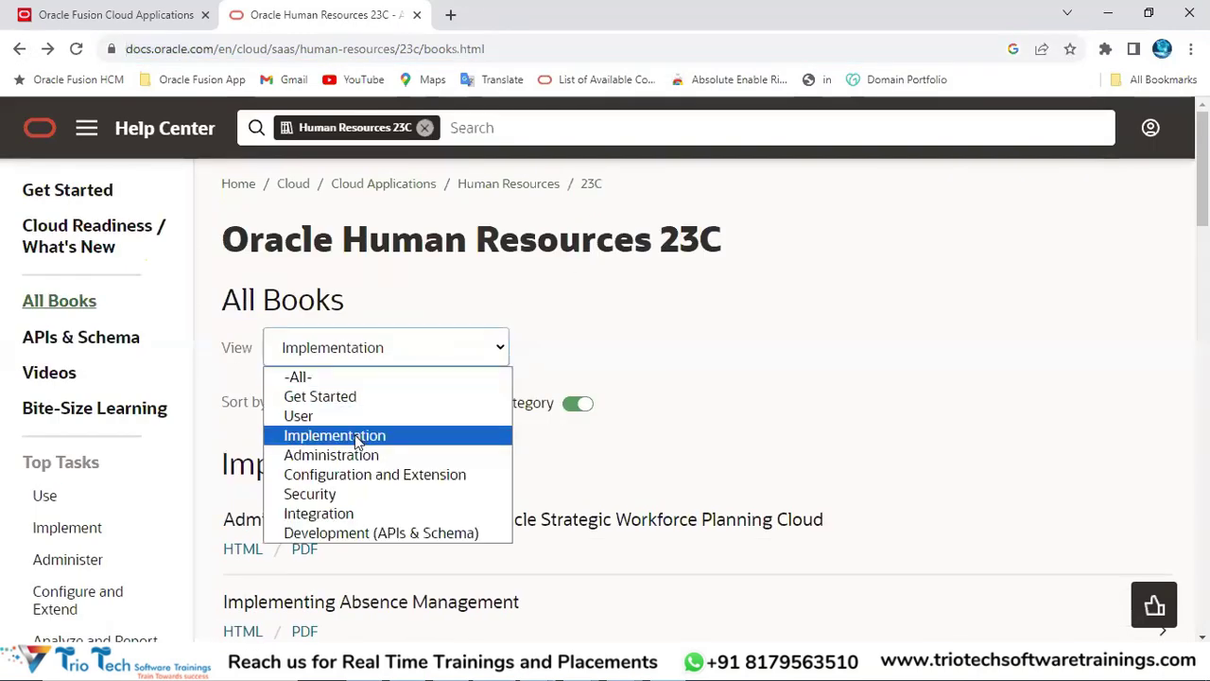
left_click(301, 416)
scroll(691, 311, "down", 3)
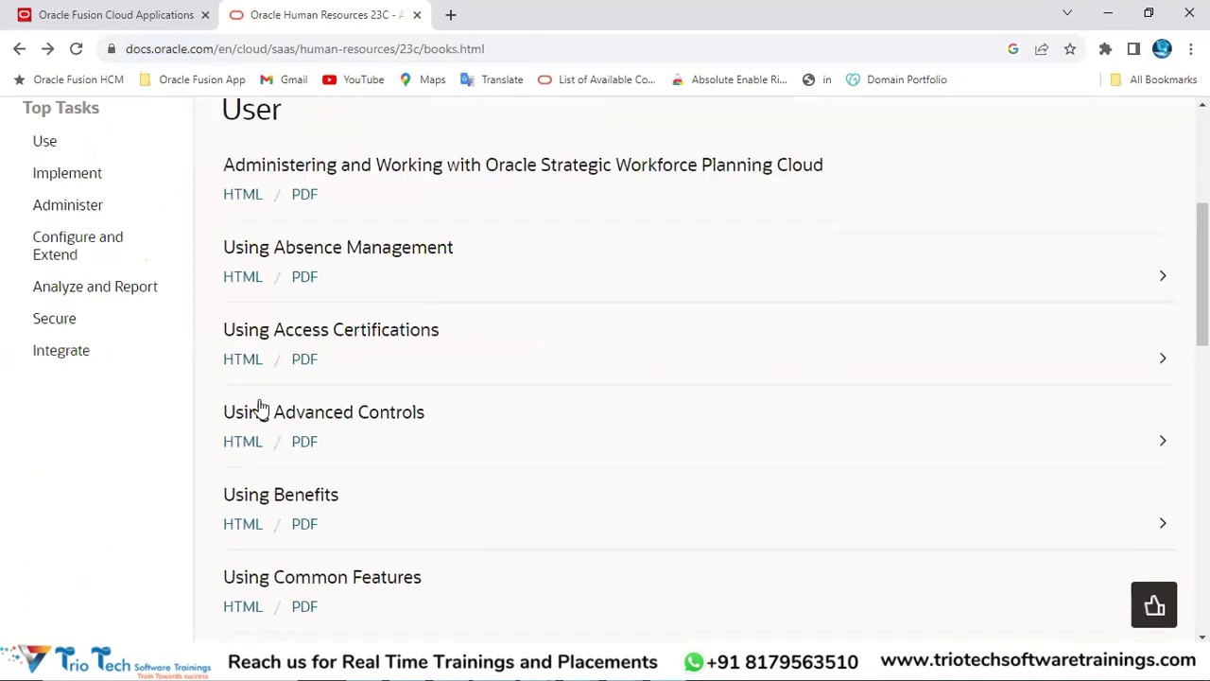
scroll(363, 381, "down", 3)
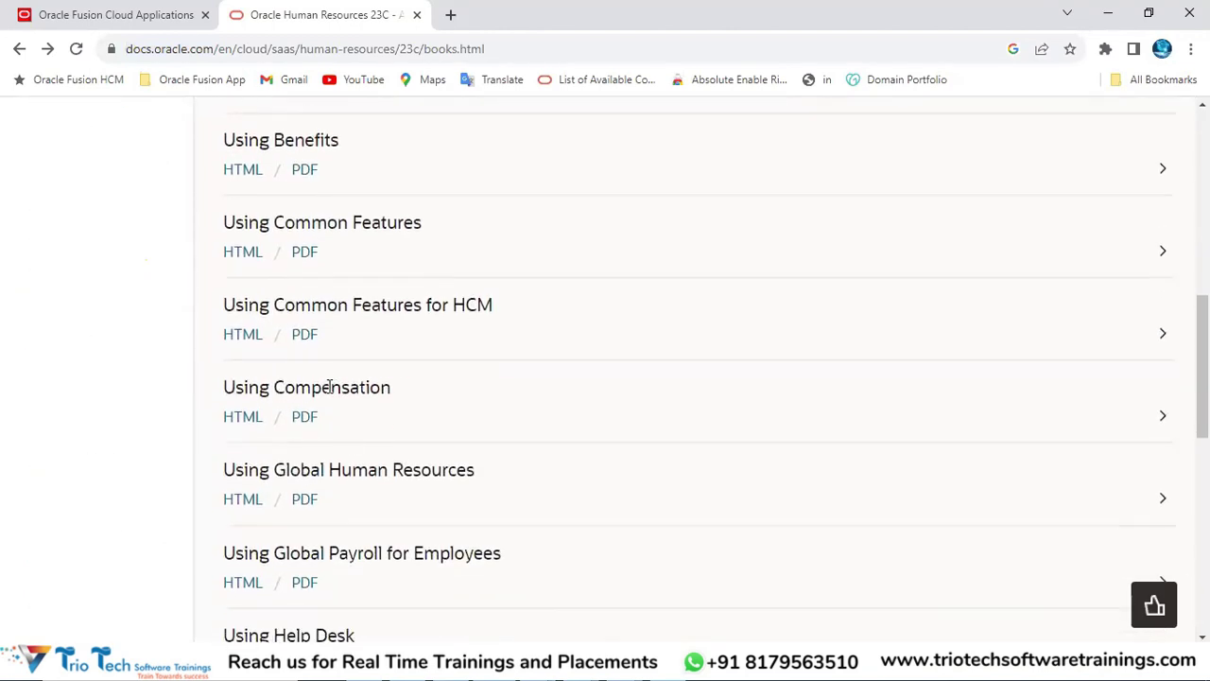
scroll(345, 435, "up", 6)
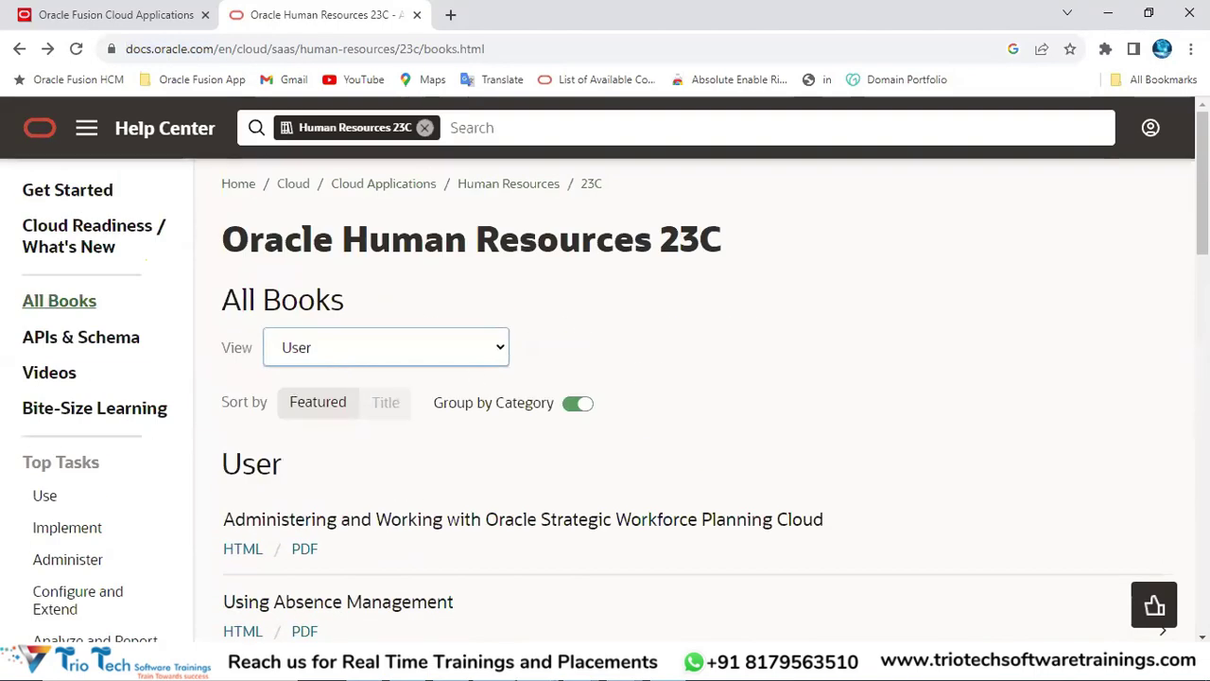
- Switch to the HCM Demo Class workbook in Excel and point out the quarterly release letters under Quarterly Upgradation Policy
left_click(537, 670)
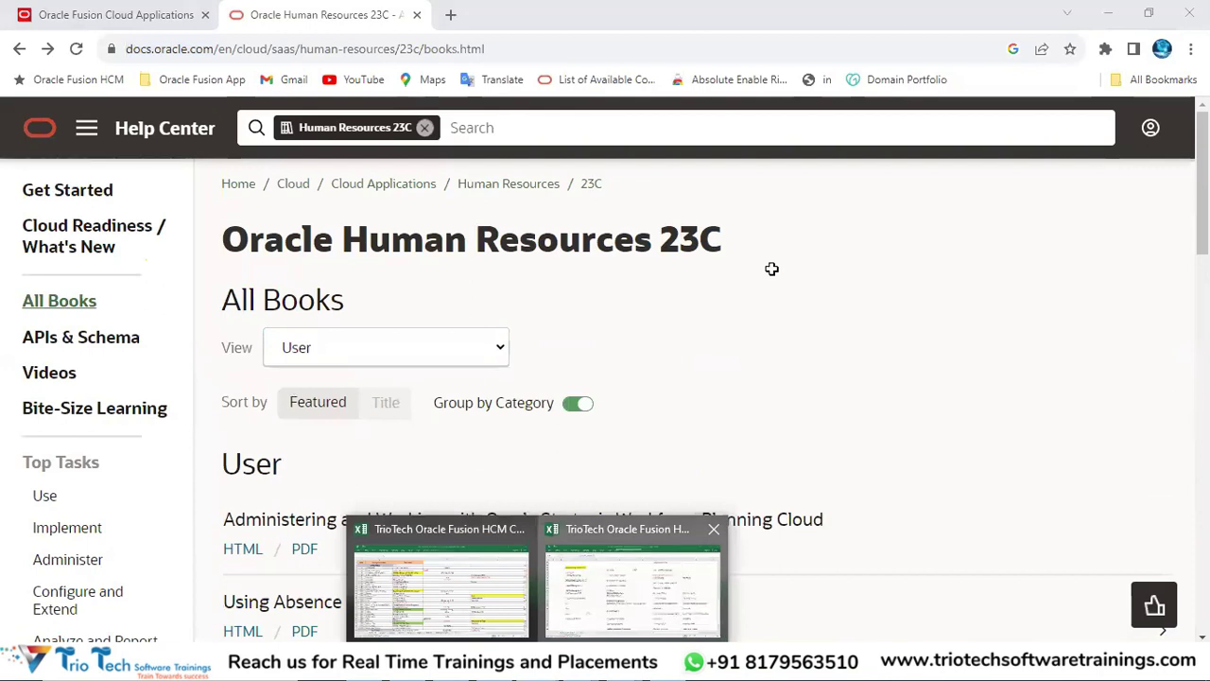
left_click(631, 586)
left_click(837, 179)
left_click(974, 213)
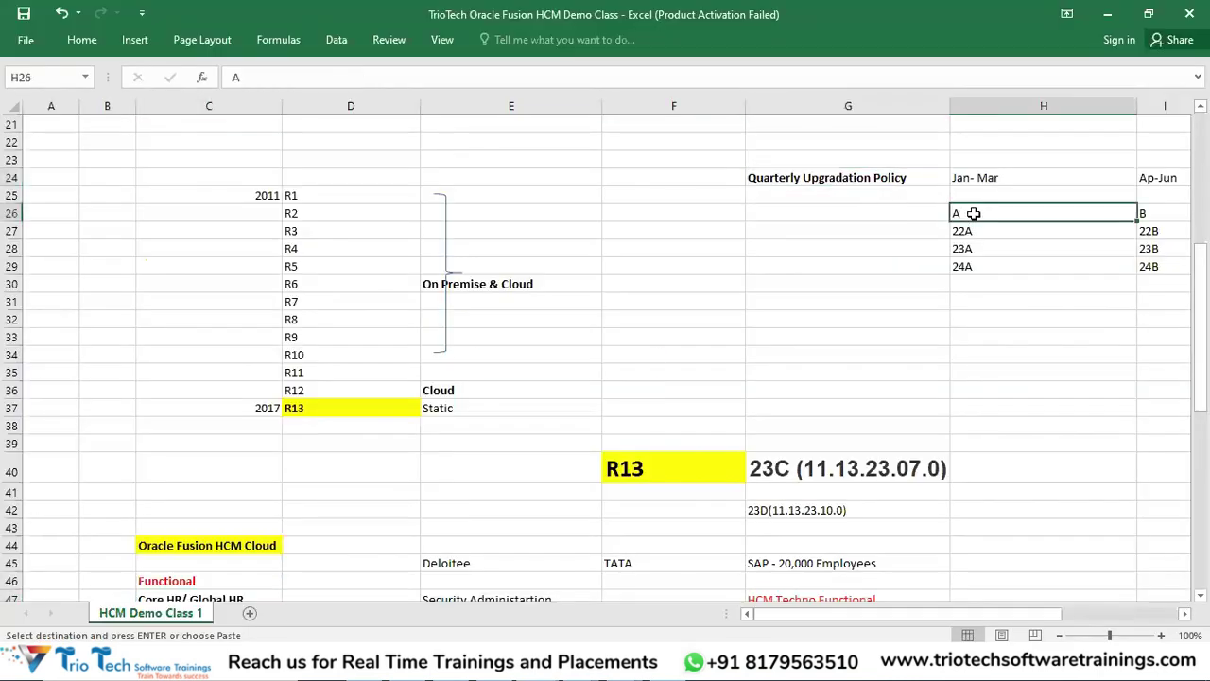
key("Right")
key("Right")
key("Right")
key("Right")
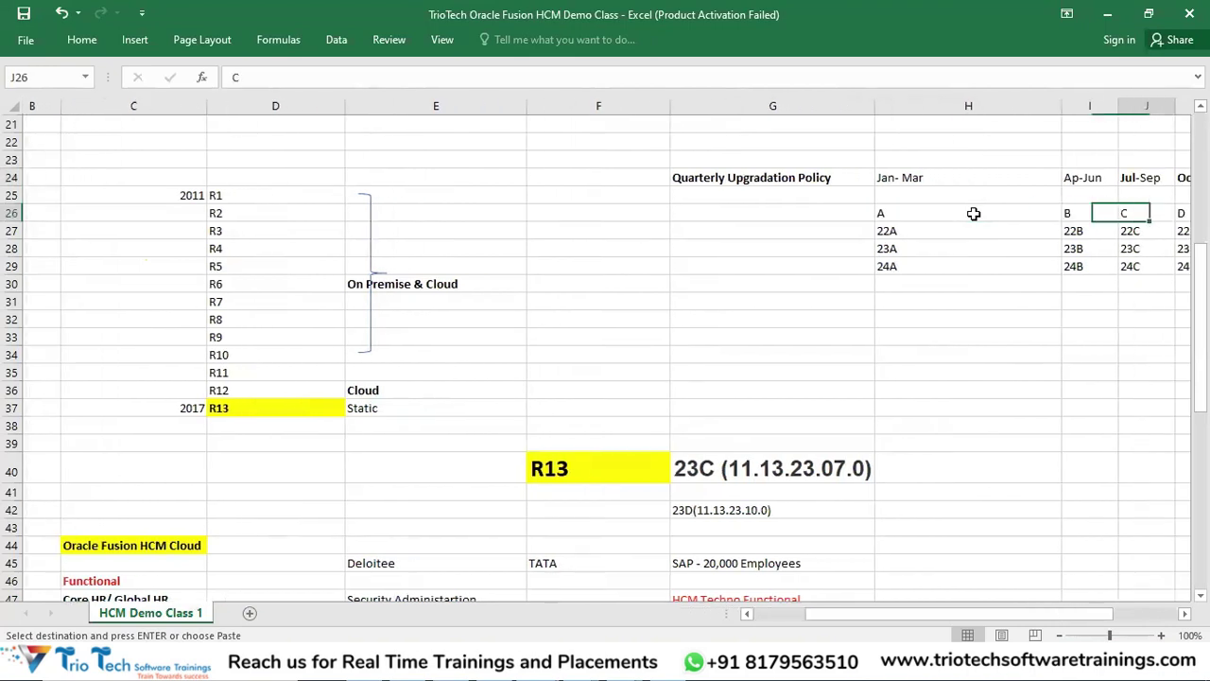
left_click(784, 214)
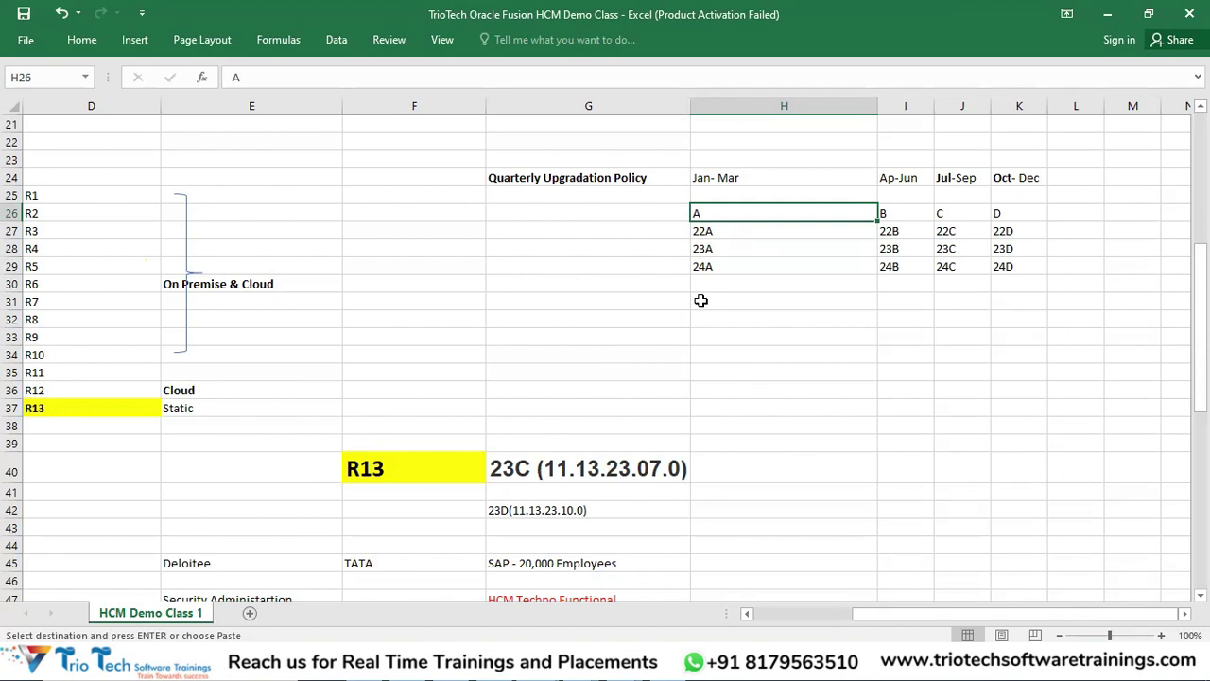
- Switch to Chrome, open the Human Resources Cloud Readiness / What's New page, and review the Human Capital Management product list
key("alt+Tab")
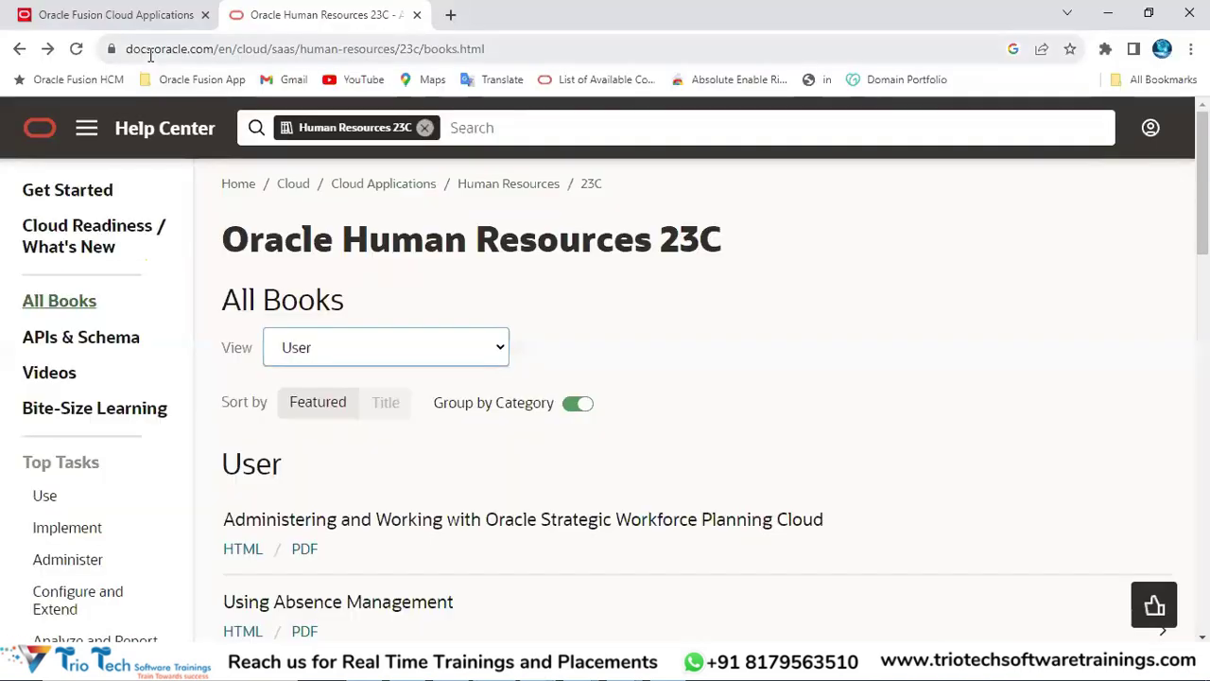
left_click(150, 52)
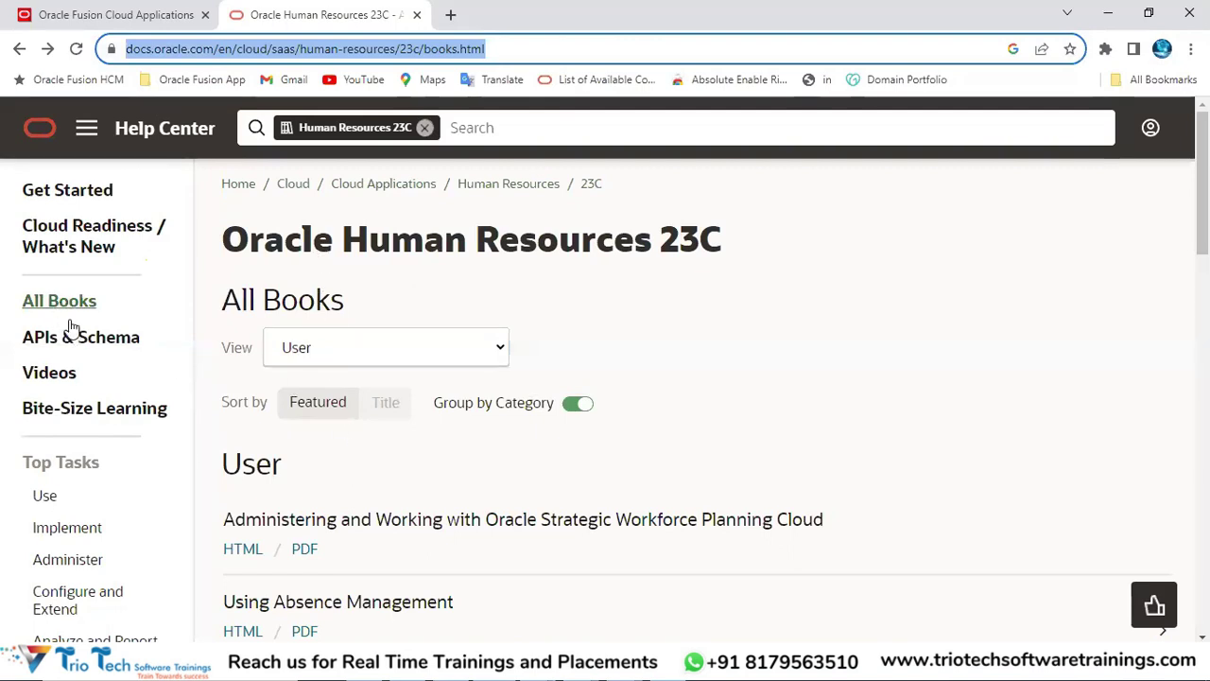
left_click(68, 257)
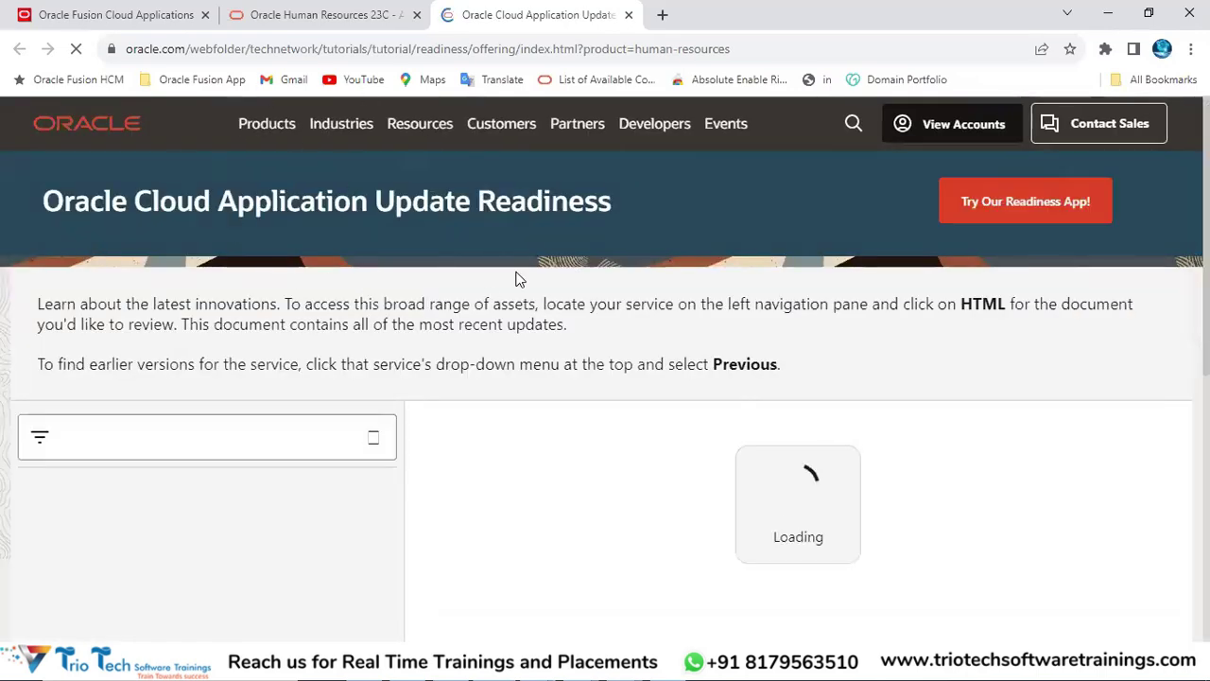
scroll(560, 328, "down", 2)
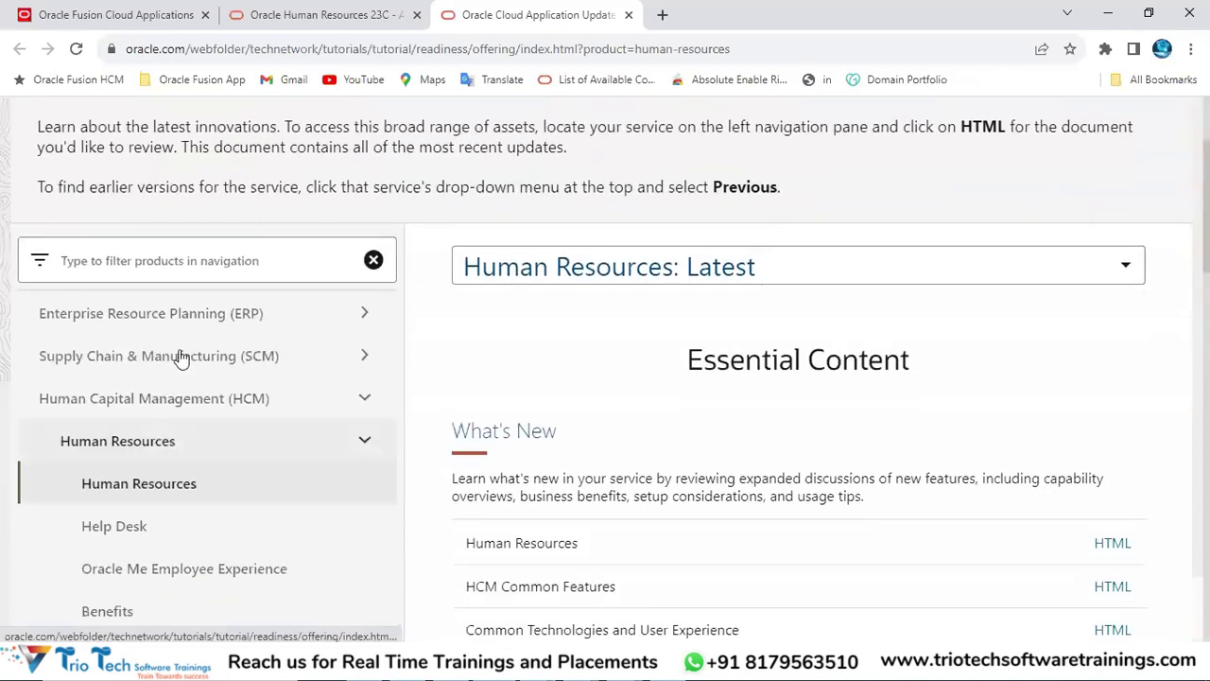
scroll(167, 368, "down", 2)
scroll(208, 420, "up", 1)
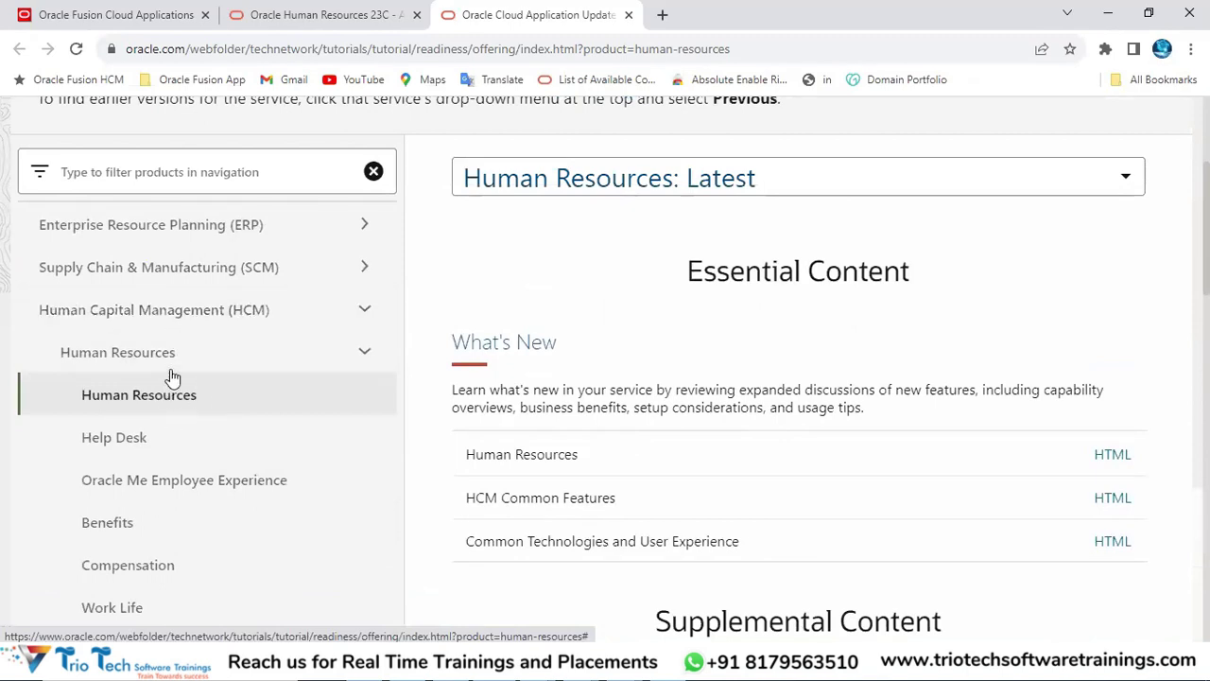
scroll(168, 383, "down", 1)
scroll(156, 371, "down", 1)
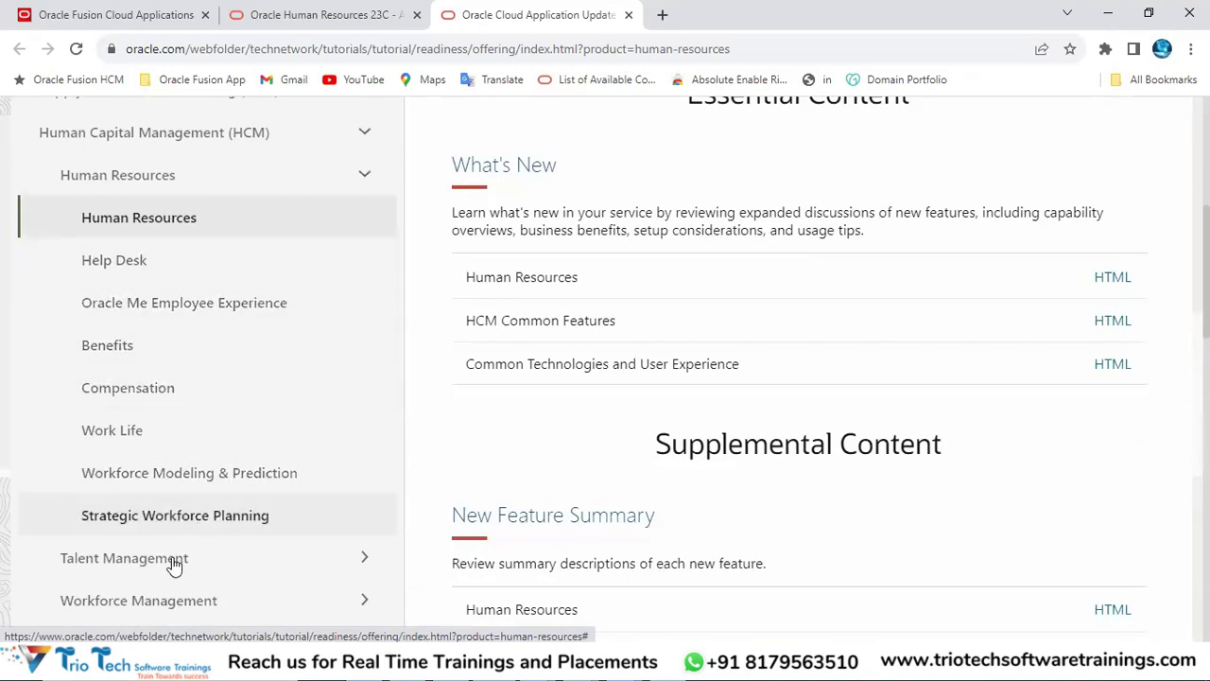
scroll(206, 451, "up", 2)
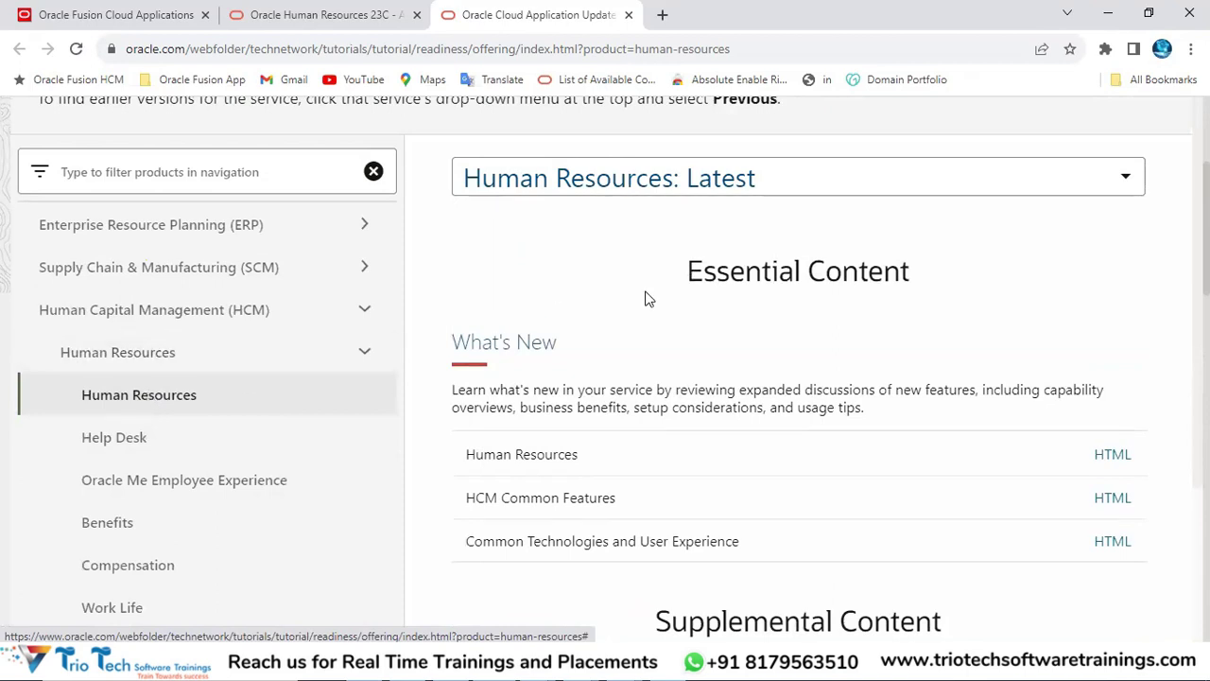
- Open the Human Resources What's New document in HTML and review its table of updates and maintenance packs
left_click_drag(467, 343, 543, 343)
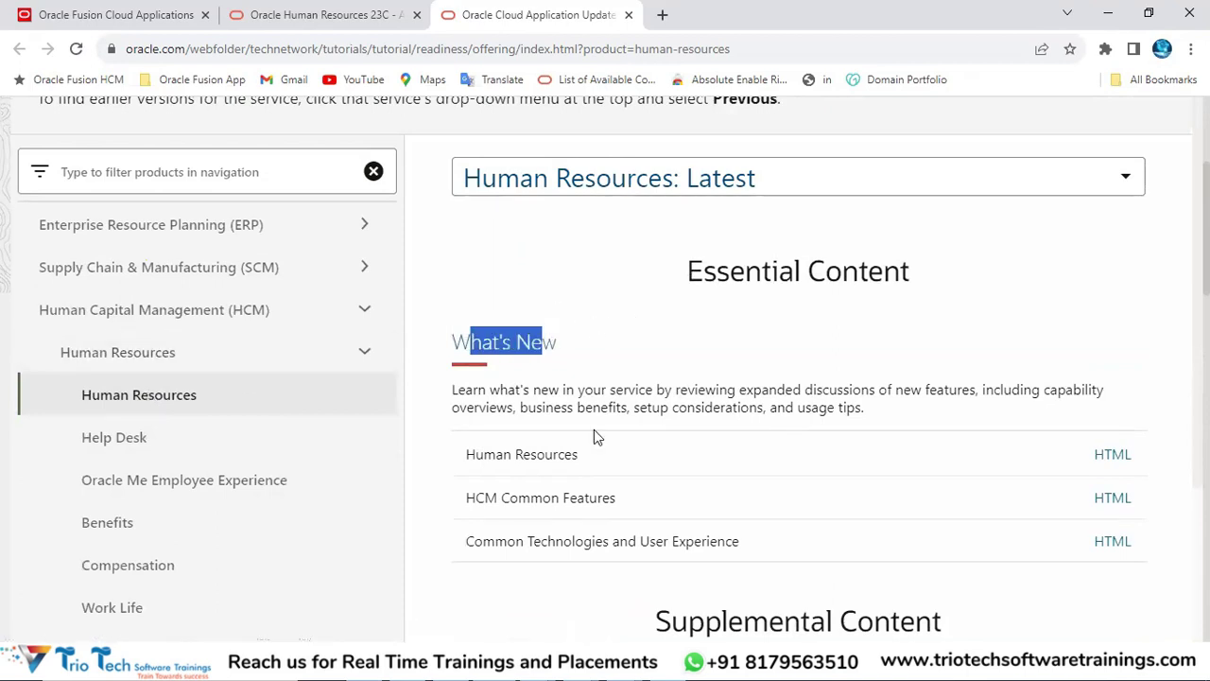
left_click(1112, 461)
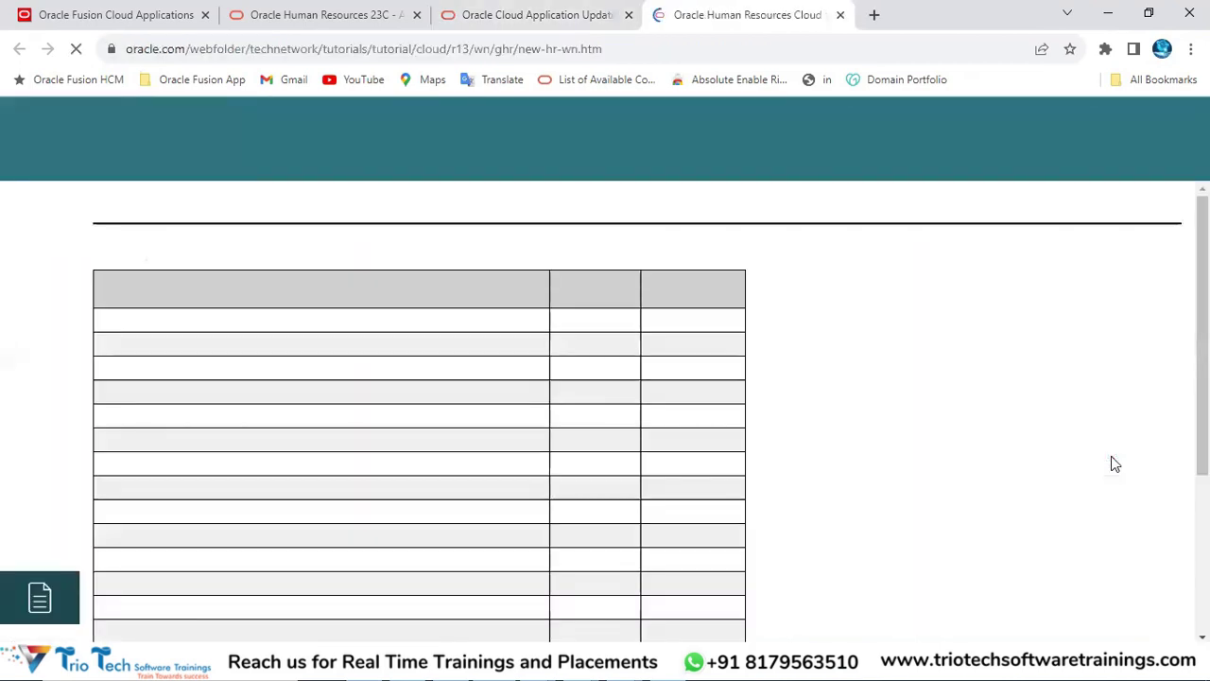
left_click_drag(79, 156, 251, 191)
scroll(211, 265, "down", 1)
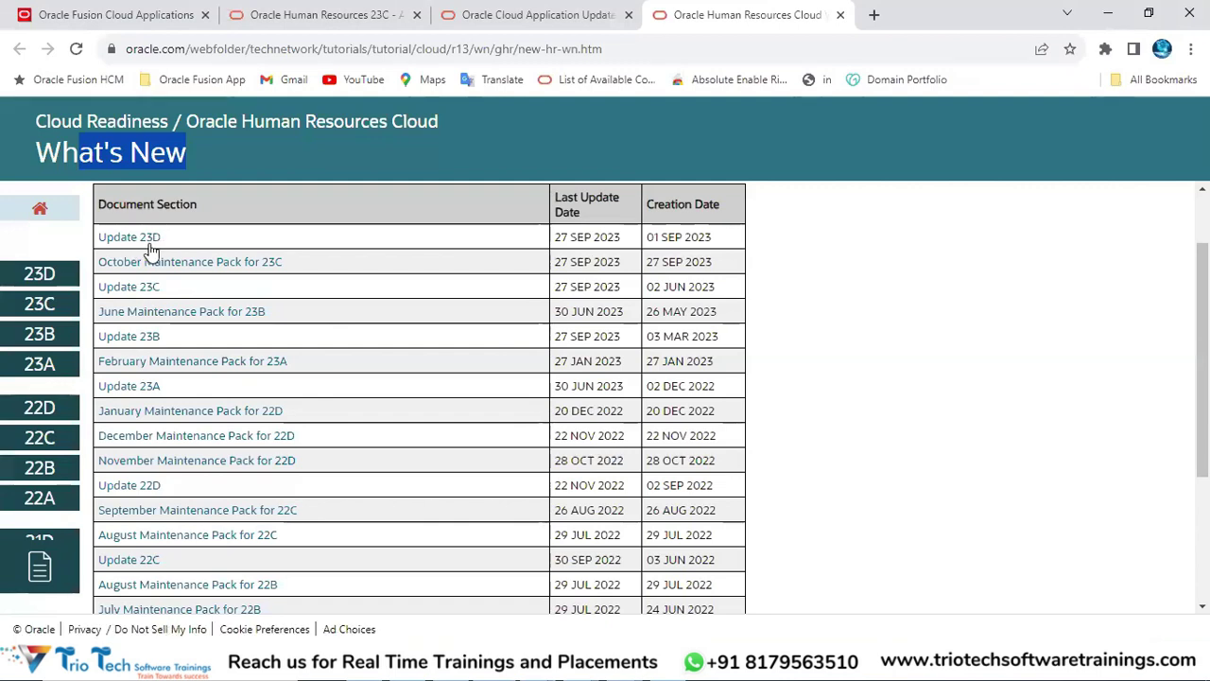
scroll(142, 320, "up", 1)
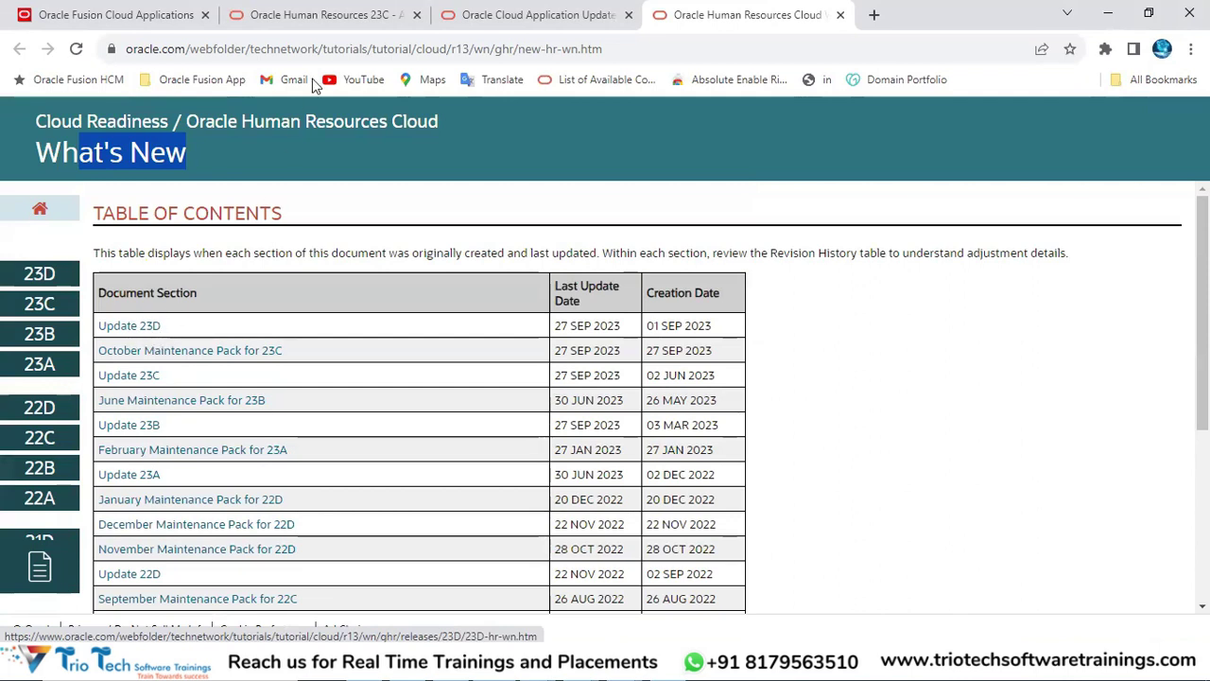
- Open the Update 23D document, go to its Feature Summary, and expand the Global Human Resources contents
left_click(149, 333)
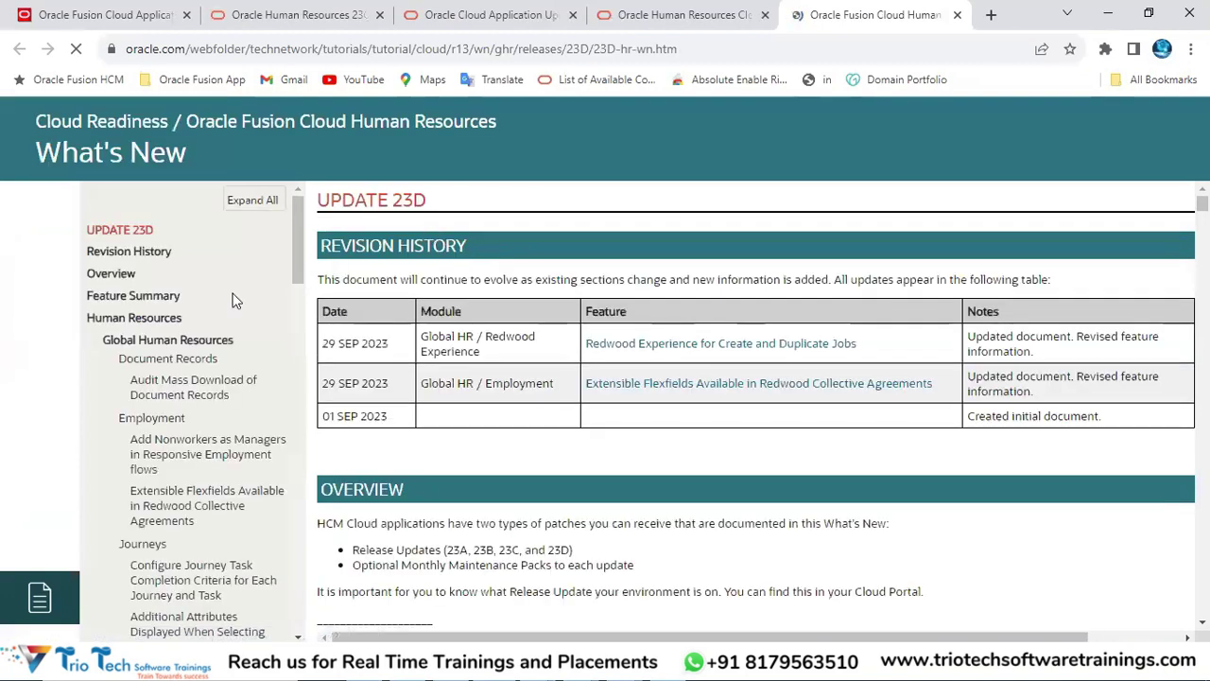
scroll(189, 275, "down", 1)
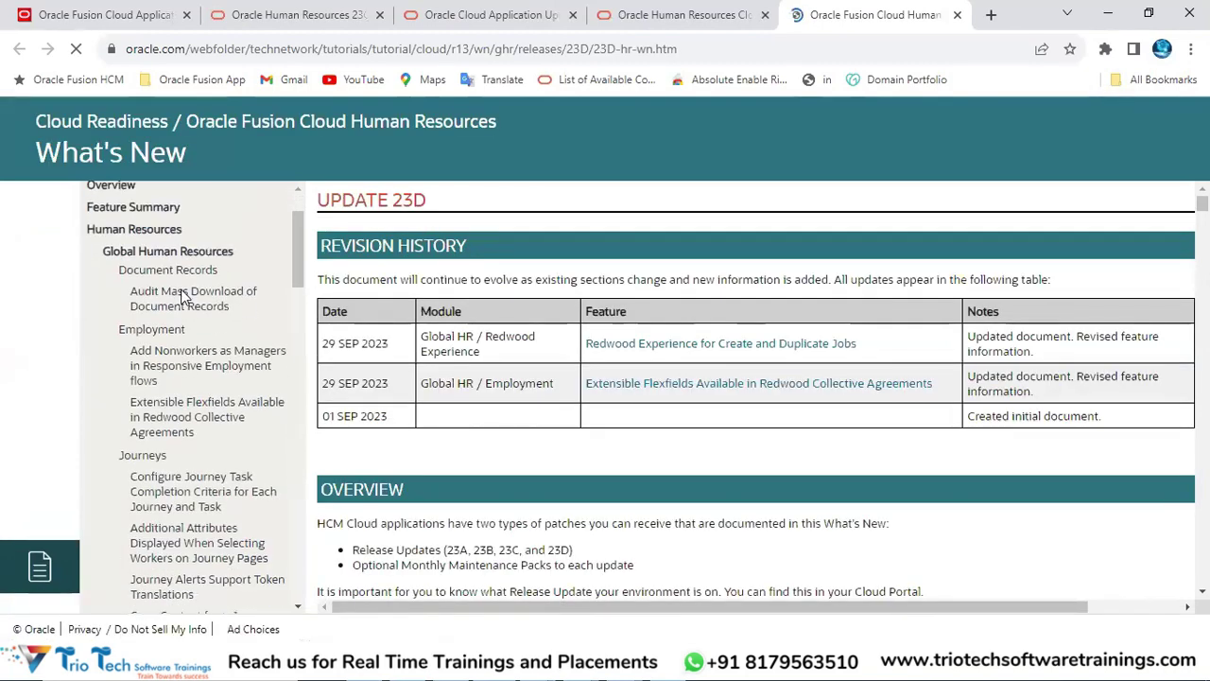
left_click(130, 272)
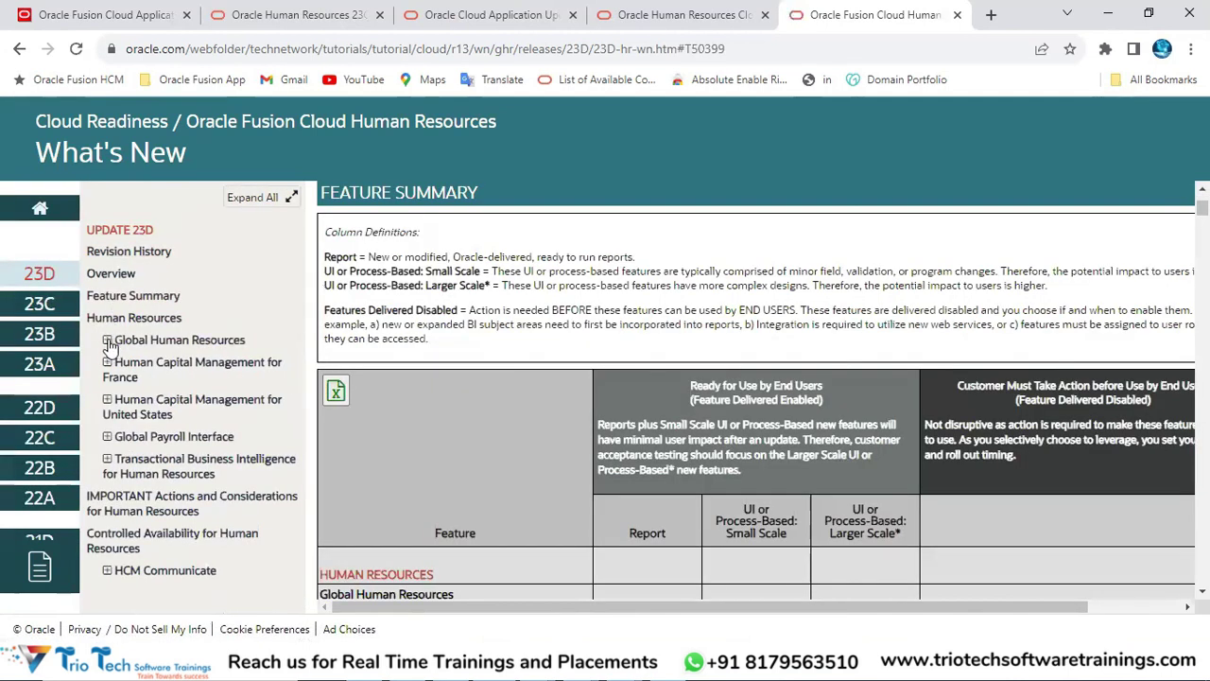
left_click(168, 343)
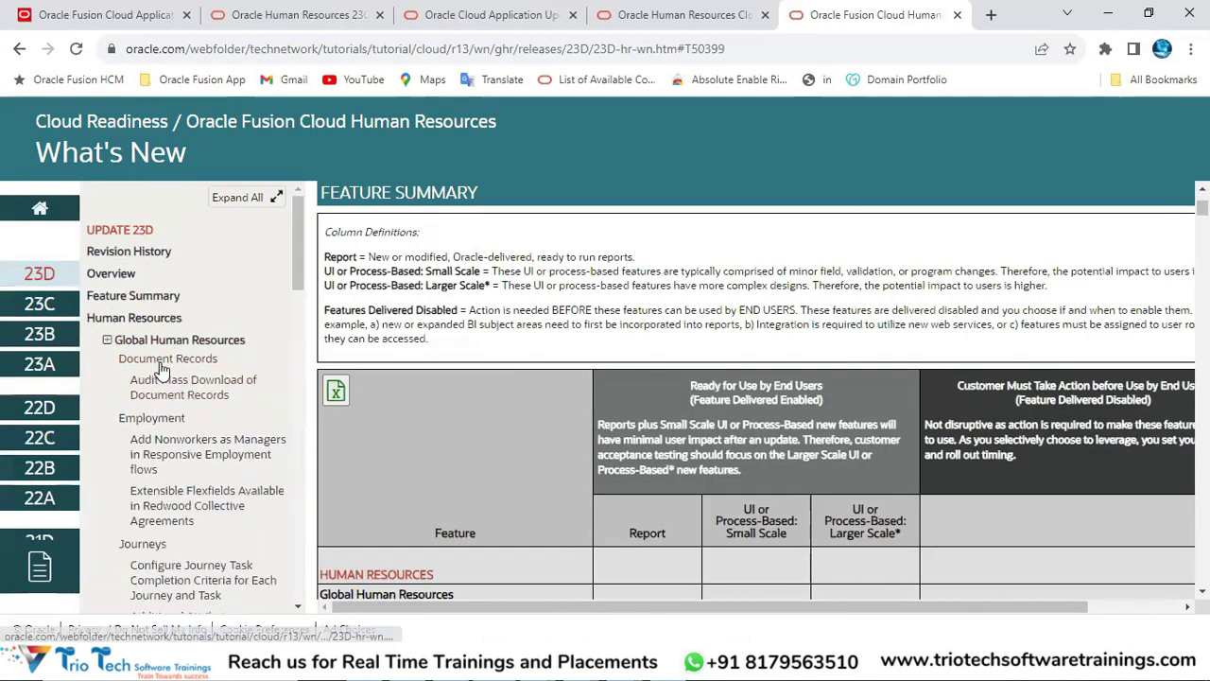
- Open the Audit Mass Download of Document Records feature under Global Human Resources and read its description
scroll(168, 322, "down", 2)
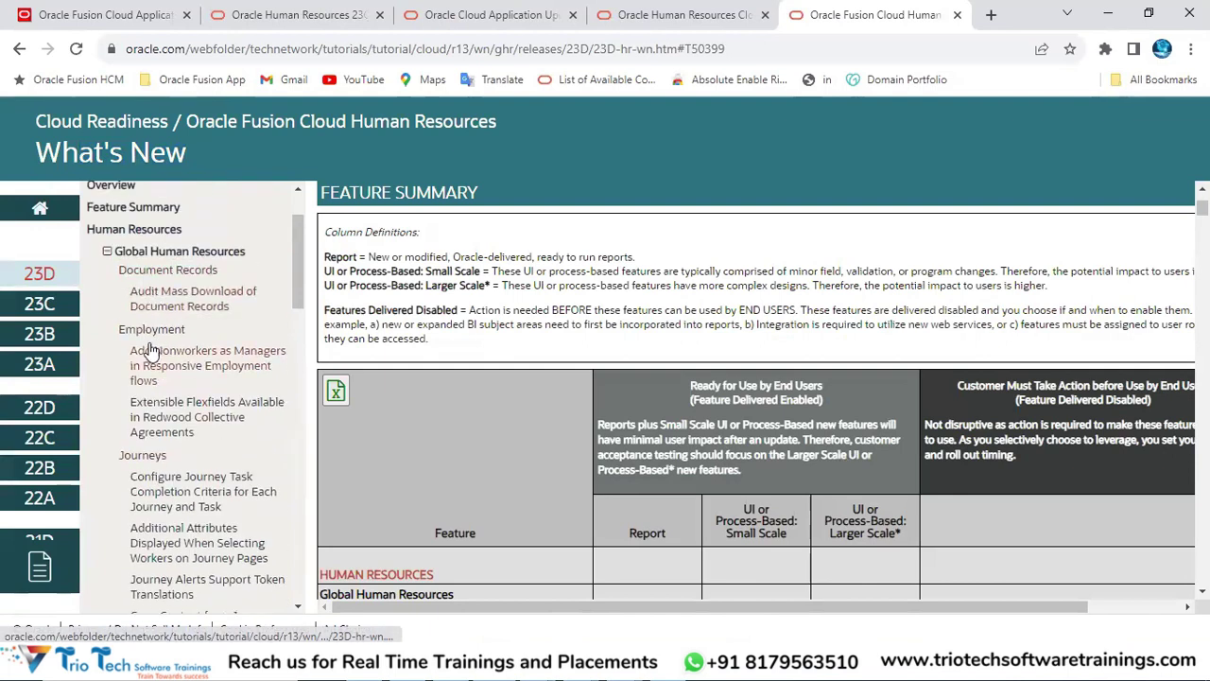
left_click(162, 311)
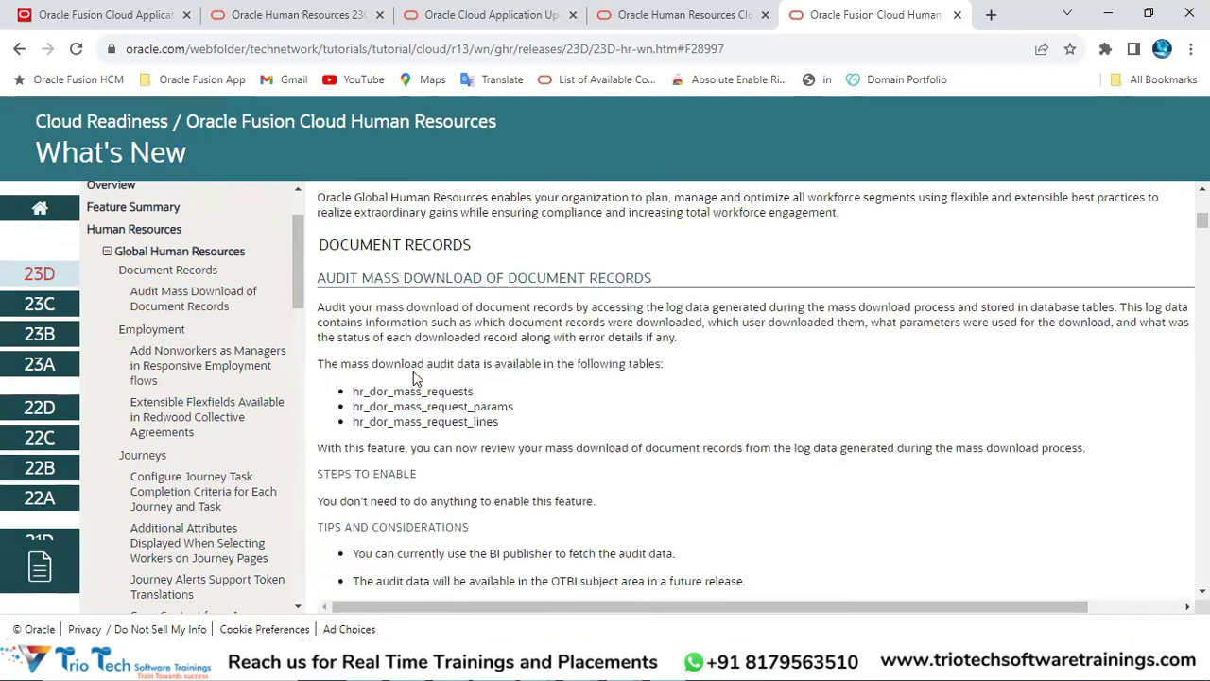
left_click_drag(328, 279, 625, 279)
scroll(577, 372, "down", 5)
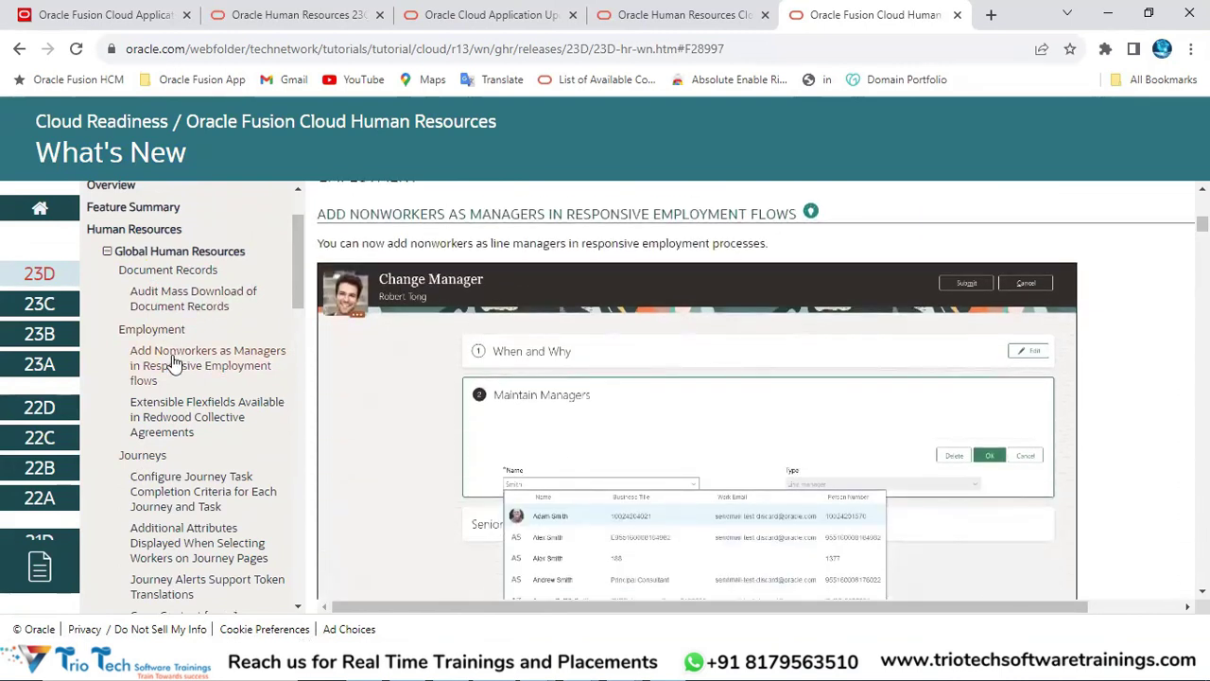
- Open the Add Nonworkers as Managers in Responsive Employment Flows feature and read on through the collective agreement and journey task completion features
left_click(170, 358)
scroll(448, 355, "down", 2)
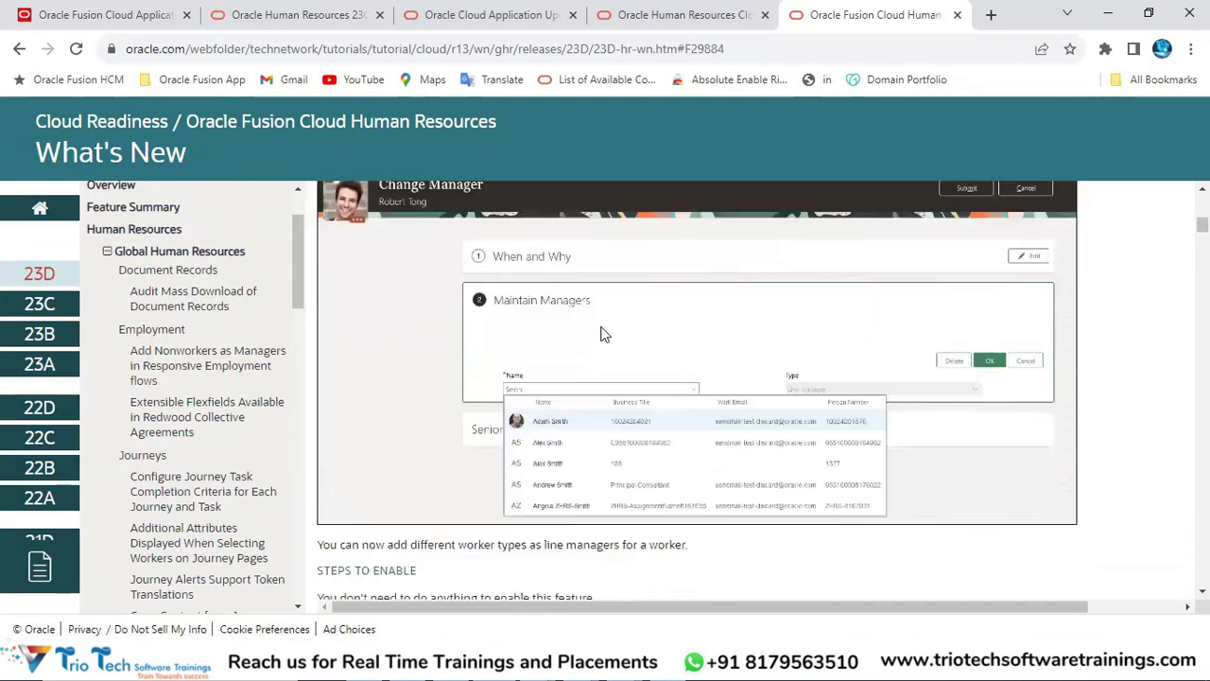
scroll(661, 342, "up", 2)
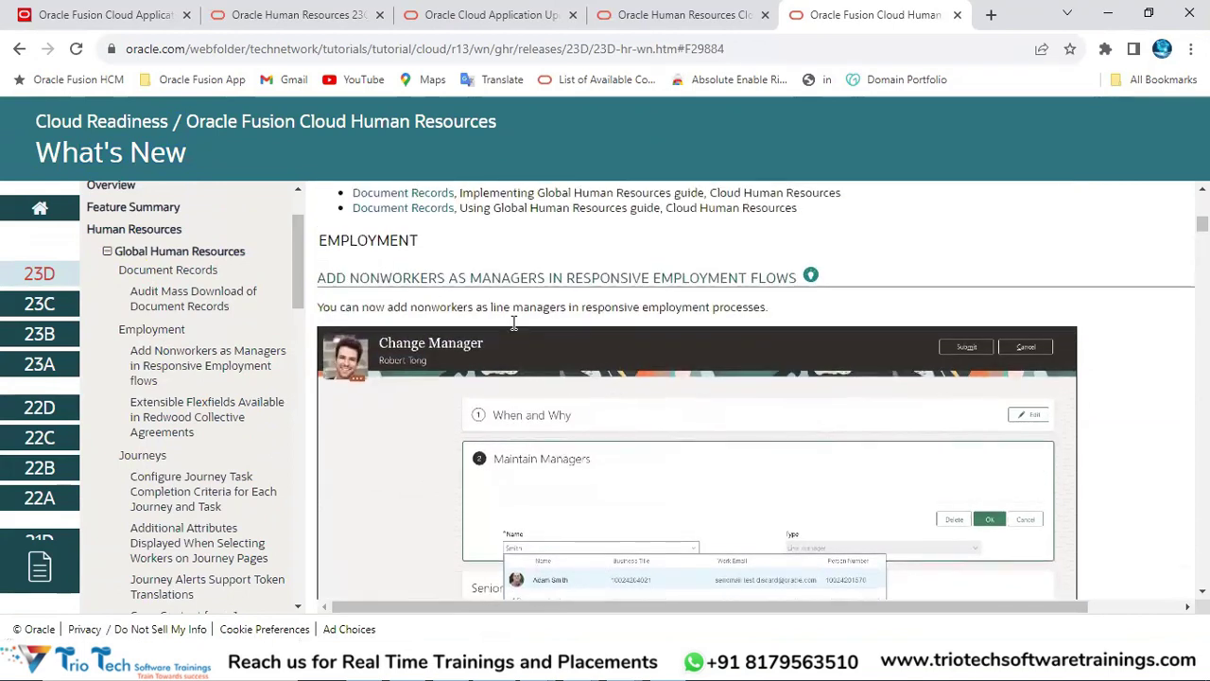
scroll(548, 331, "down", 4)
left_click_drag(334, 401, 573, 403)
scroll(586, 355, "down", 3)
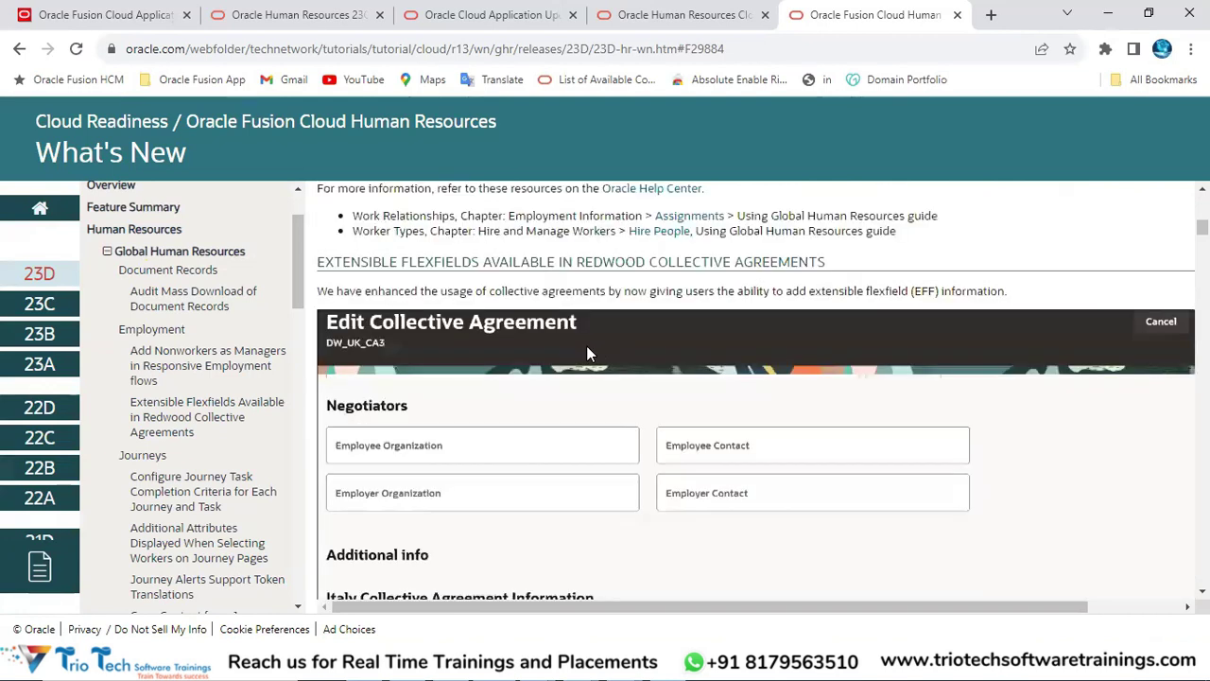
scroll(592, 357, "down", 9)
scroll(596, 327, "down", 10)
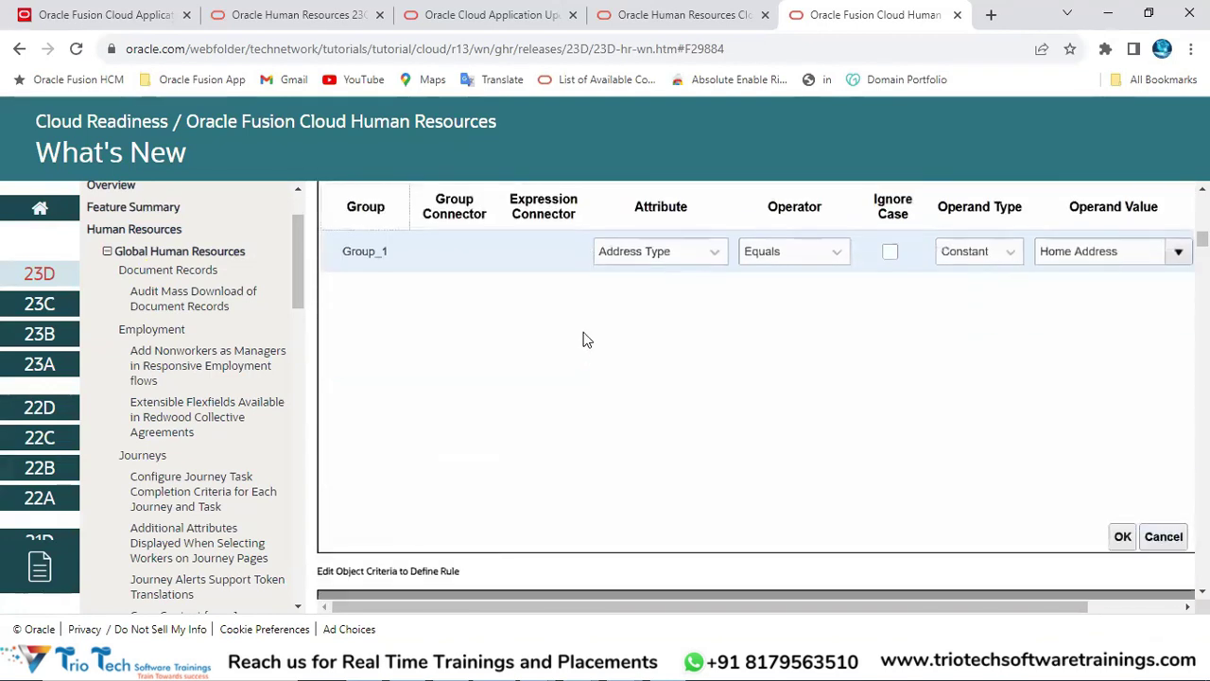
scroll(583, 338, "down", 8)
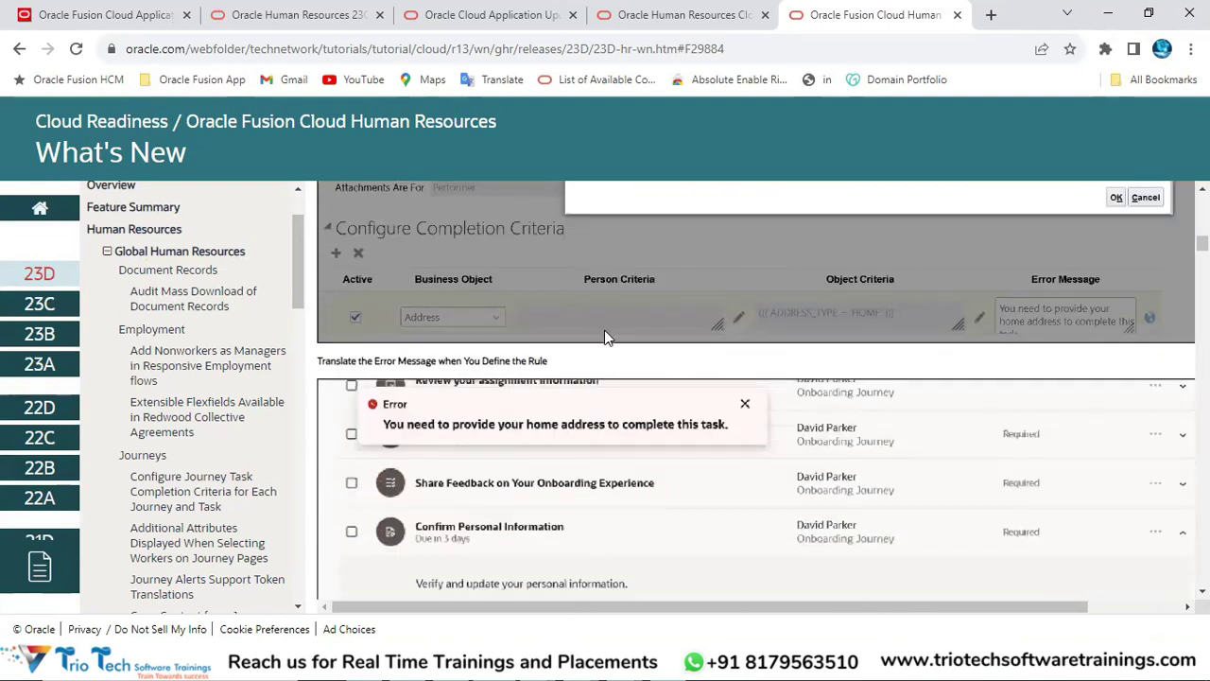
- Browse the Journeys and Redwood Experience features of Update 23D and open Specify Archive Duration when Creating Journeys
scroll(218, 364, "down", 5)
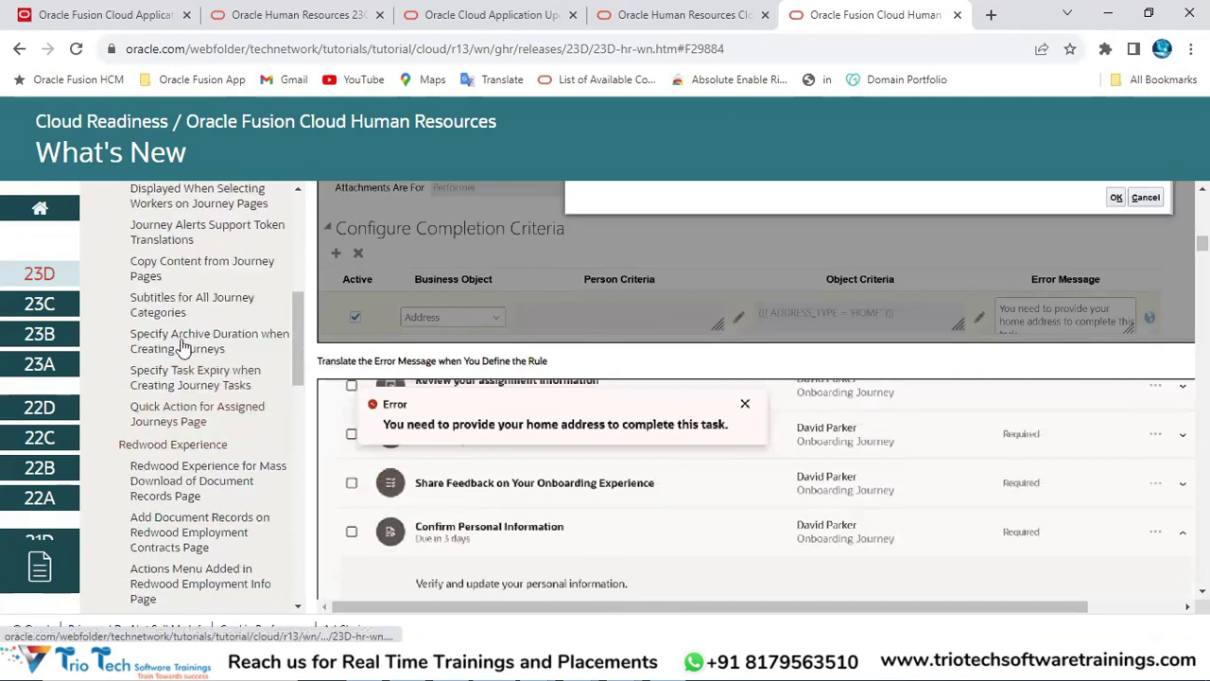
scroll(185, 321, "down", 2)
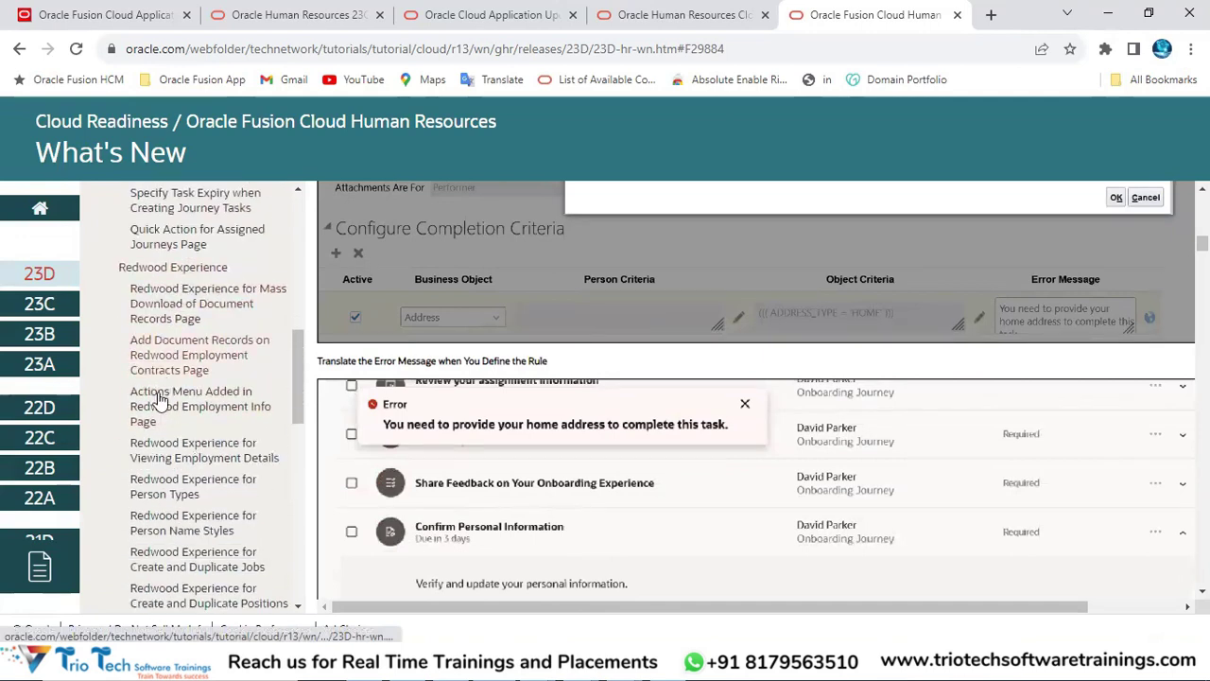
scroll(158, 400, "down", 2)
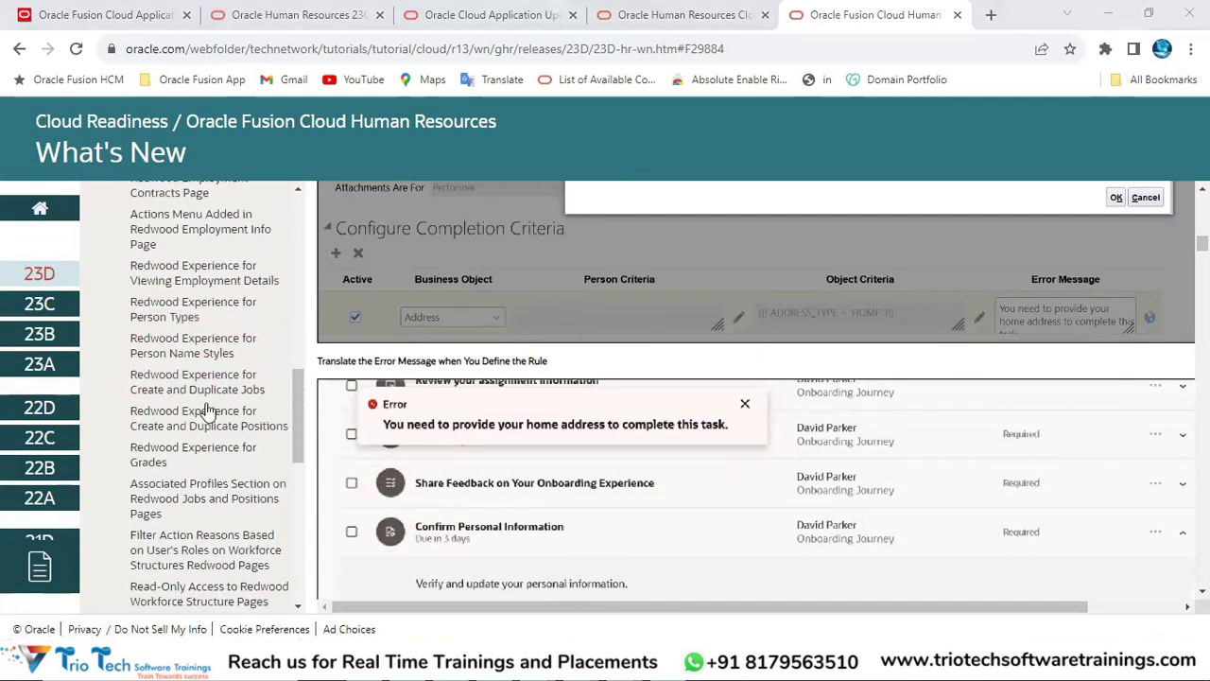
scroll(168, 342, "up", 4)
left_click(168, 271)
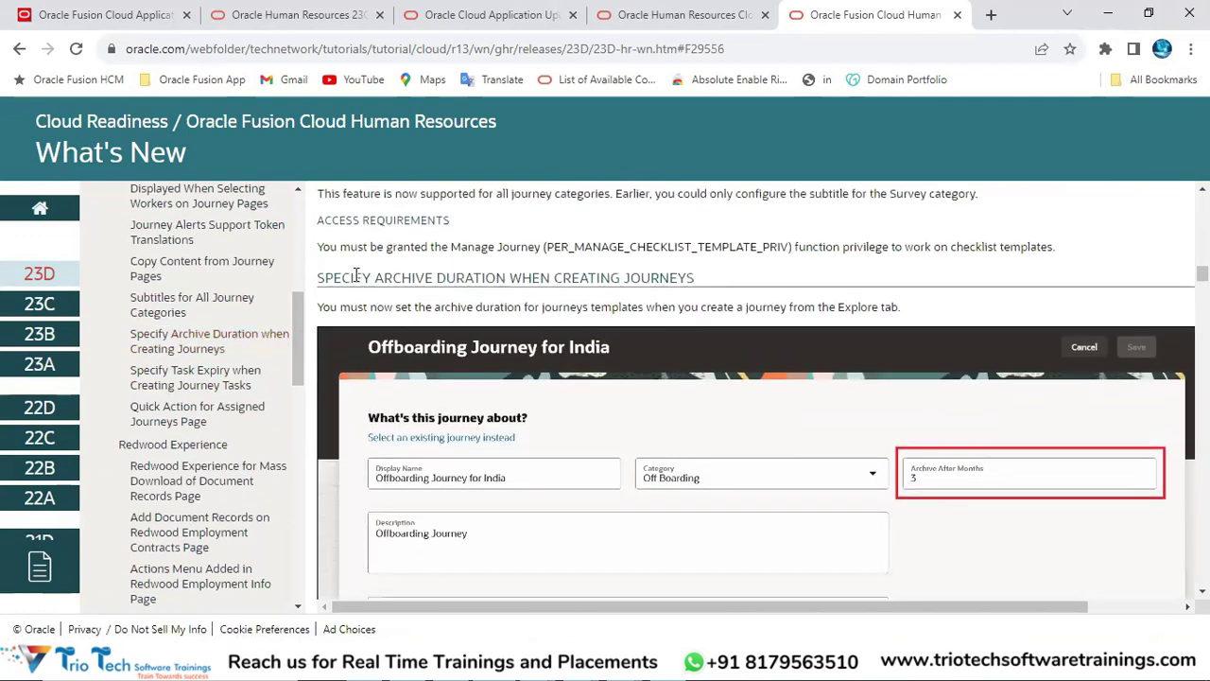
- Examine the archive duration feature's description, its Offboarding Journey for India example, and the Steps to Enable section
left_click_drag(356, 276, 482, 278)
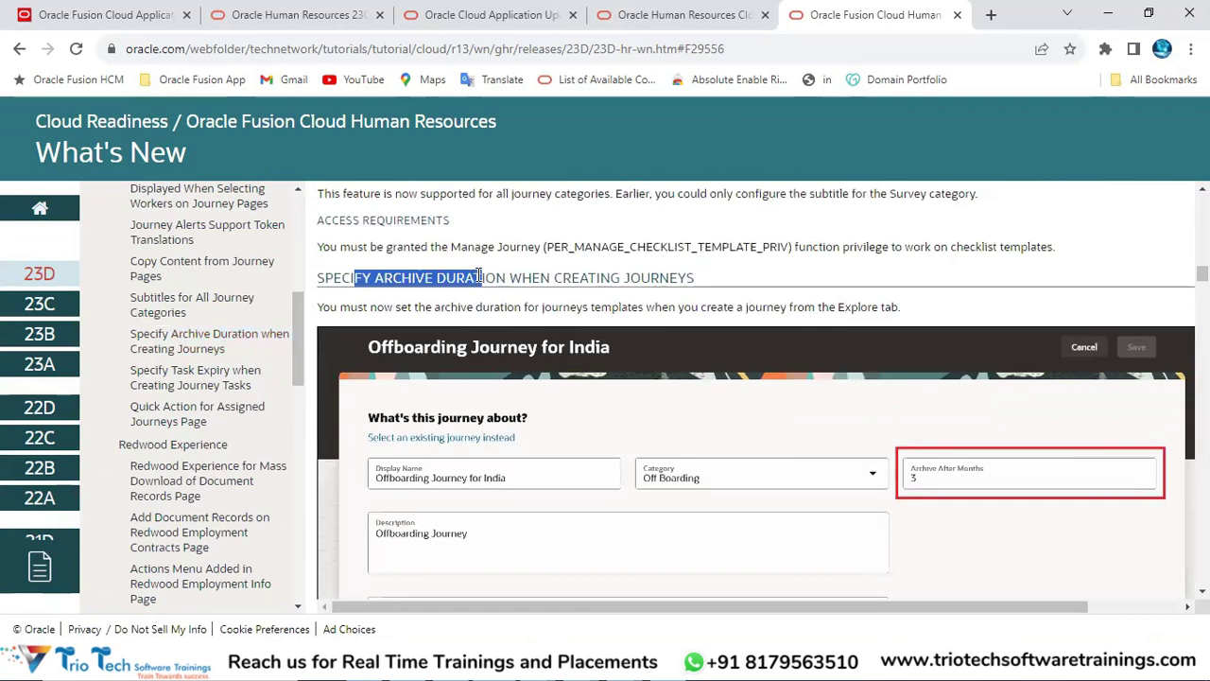
triple_click(848, 293)
left_click(696, 128)
scroll(754, 300, "down", 3)
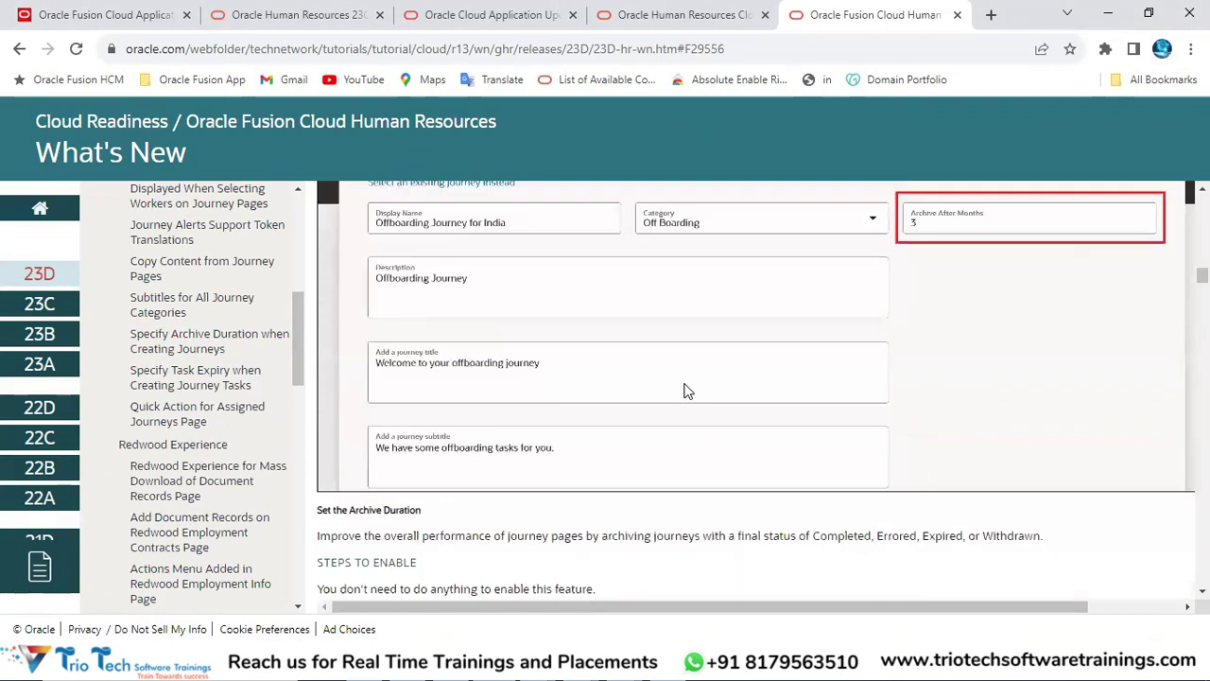
scroll(829, 335, "up", 1)
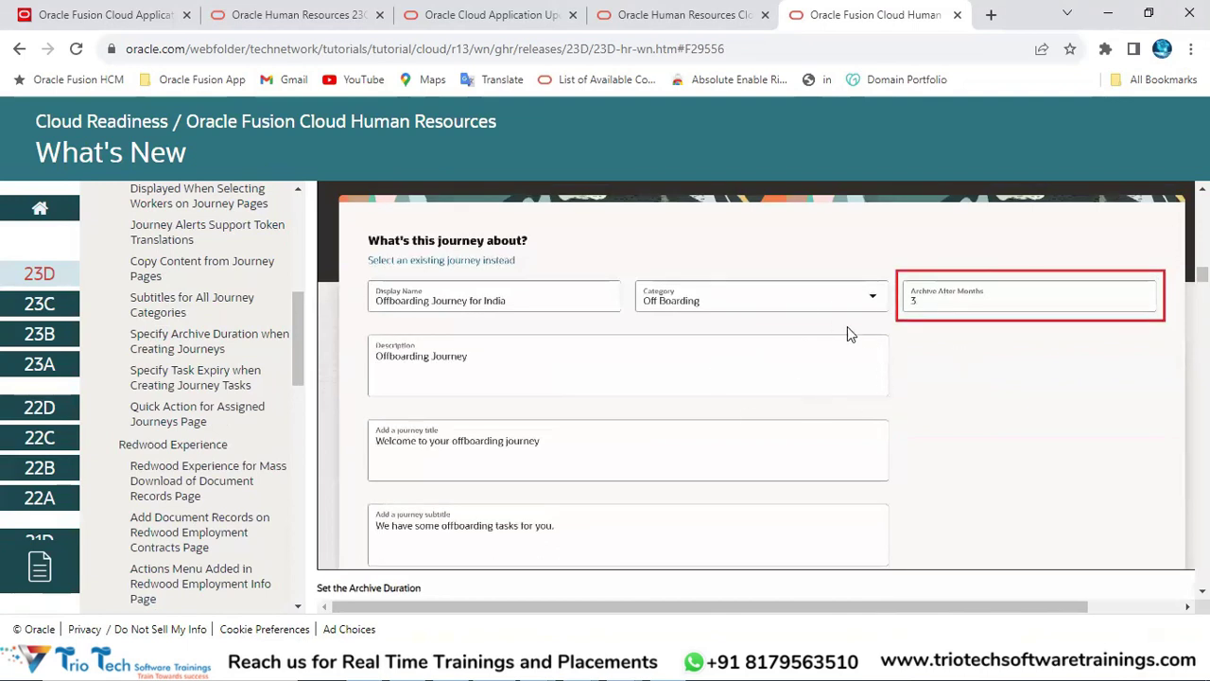
scroll(829, 331, "down", 2)
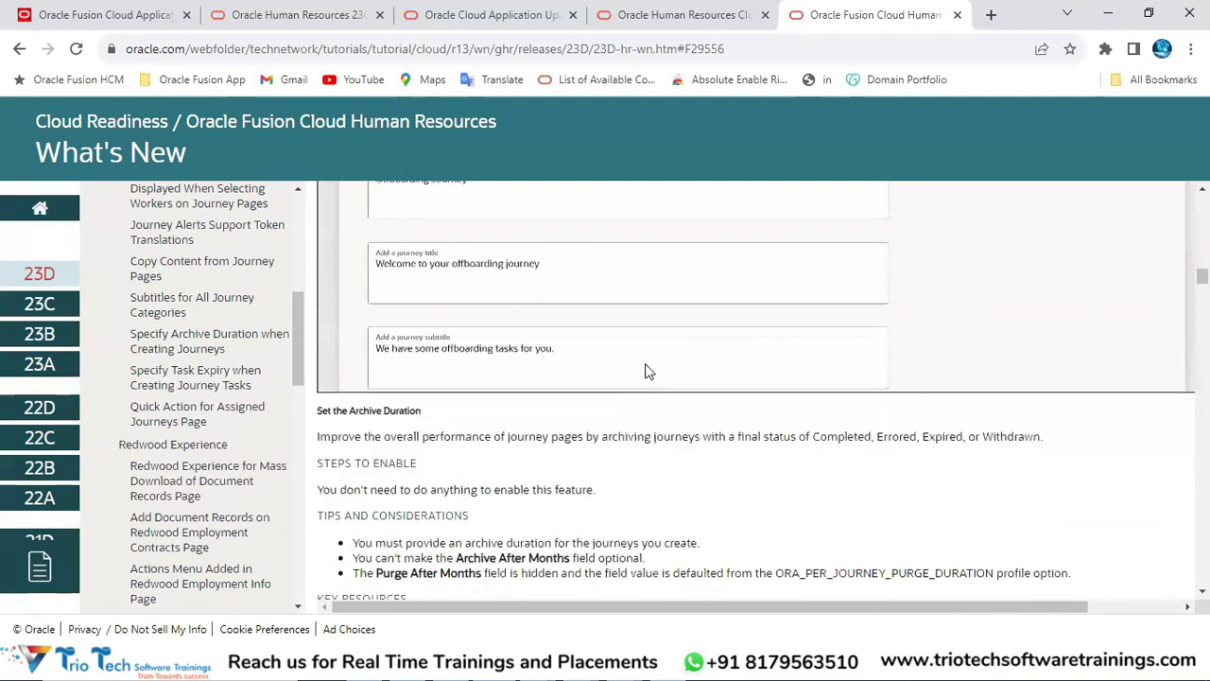
scroll(618, 408, "down", 1)
left_click_drag(343, 400, 575, 386)
scroll(552, 384, "up", 2)
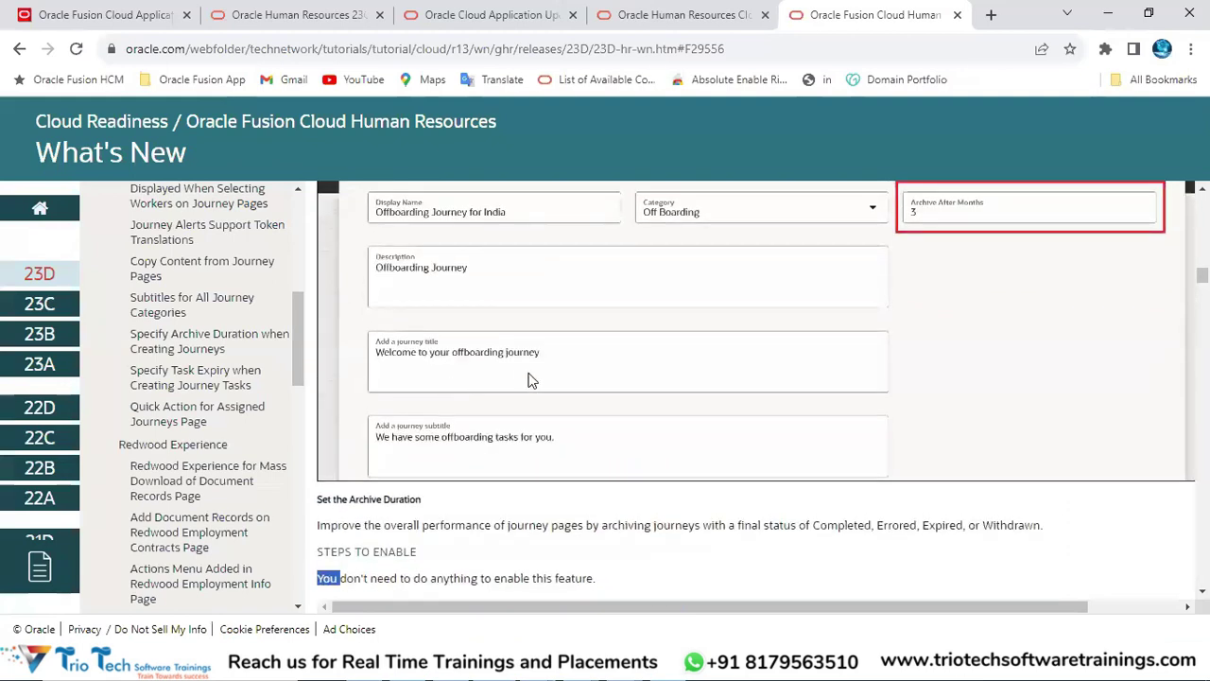
scroll(529, 378, "up", 4)
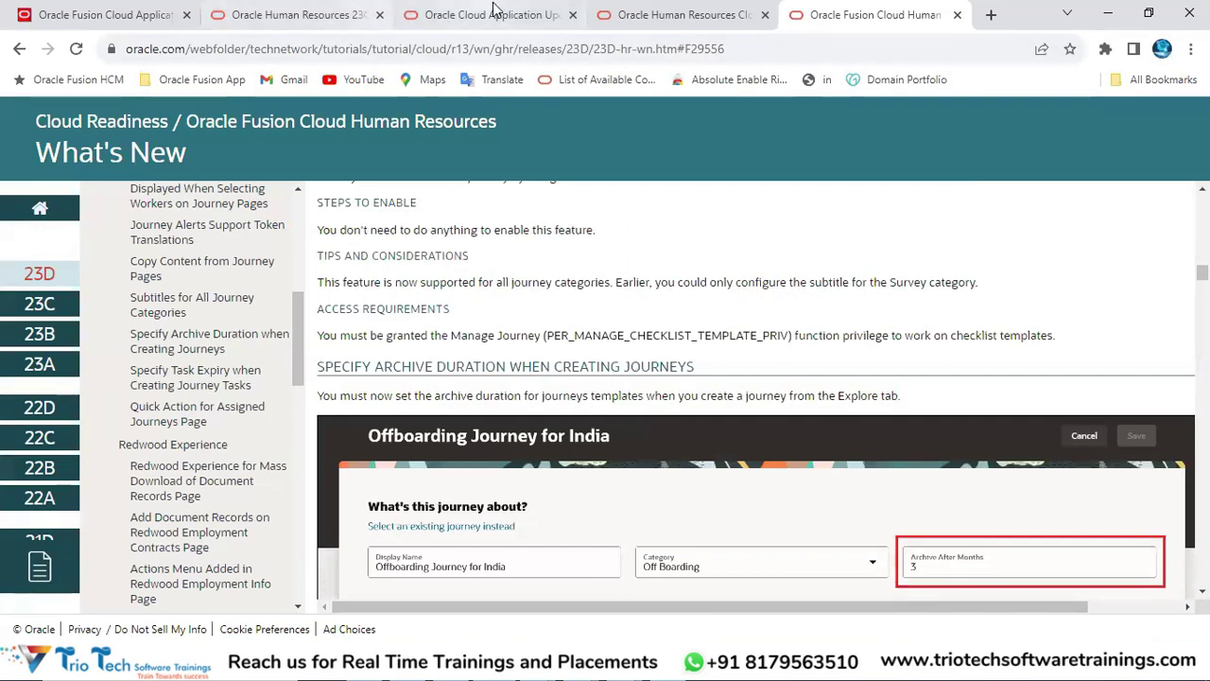
- Close the four Oracle documentation and What's New browser tabs, leaving the Fusion Cloud Applications home page, and request sign-out from it
left_click(555, 21)
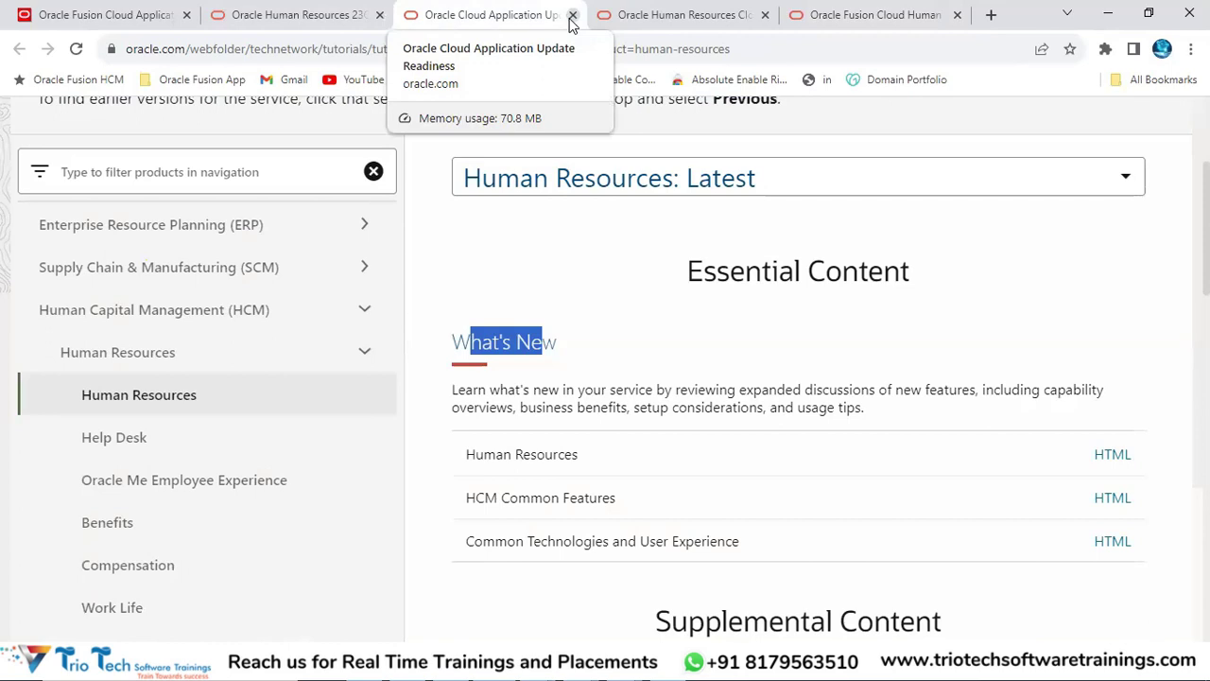
left_click(572, 16)
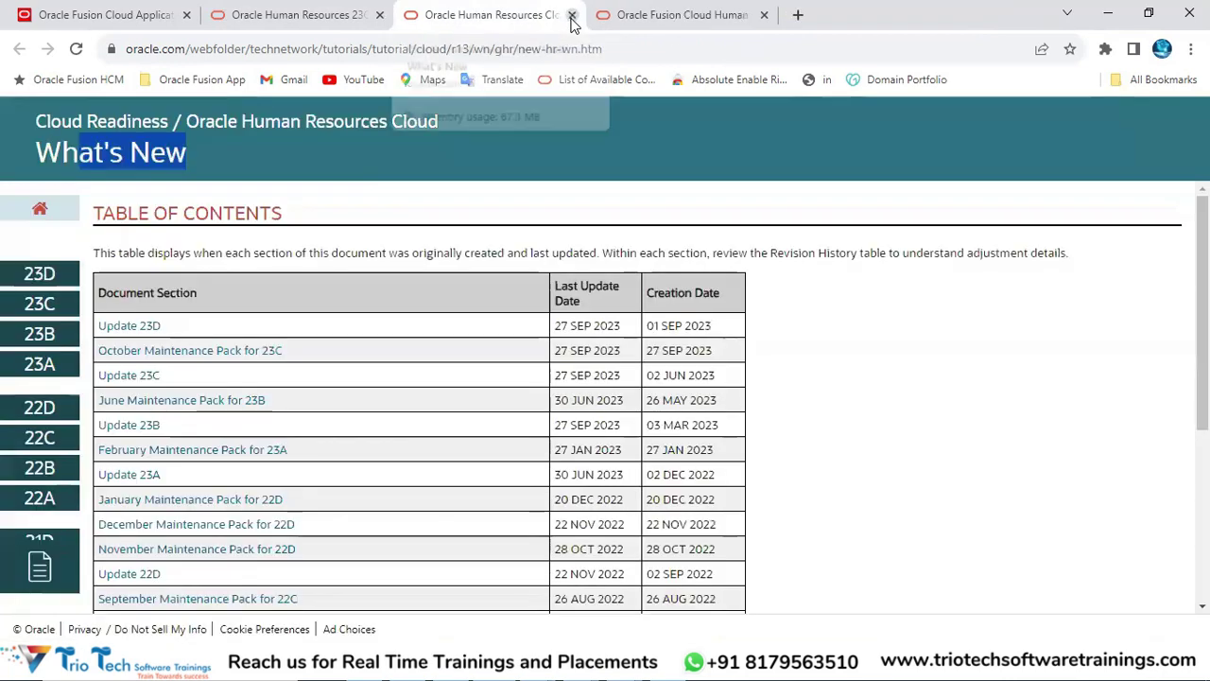
left_click(572, 16)
left_click(572, 16)
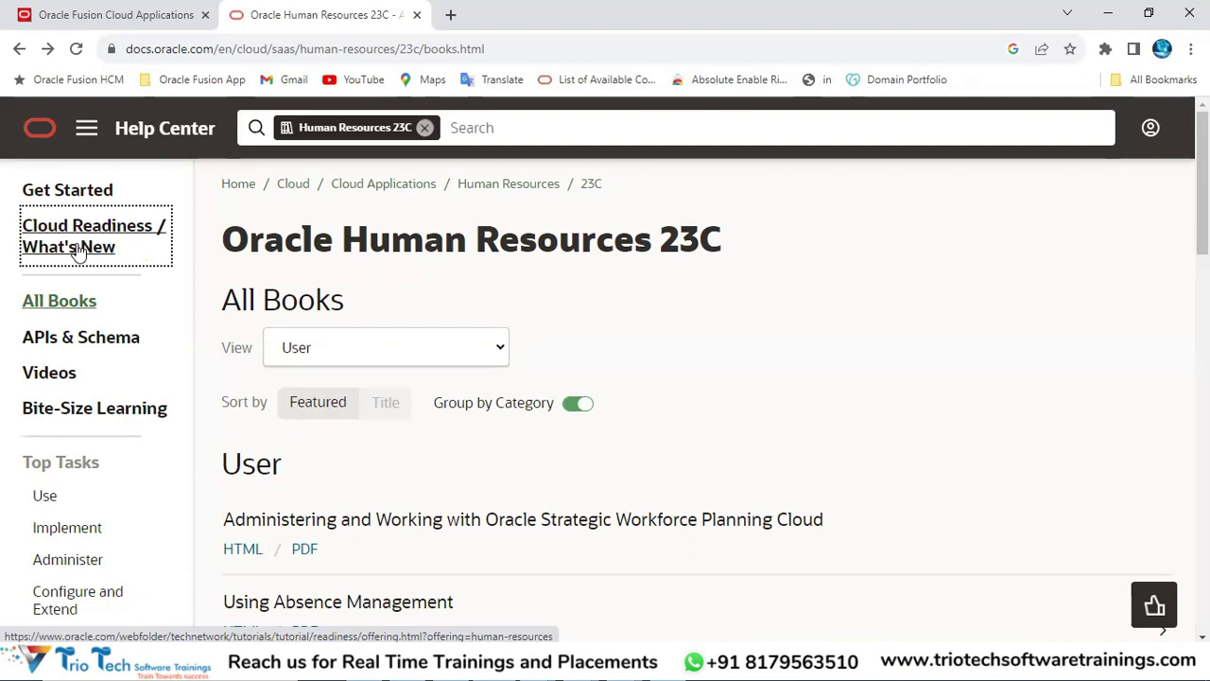
left_click(417, 15)
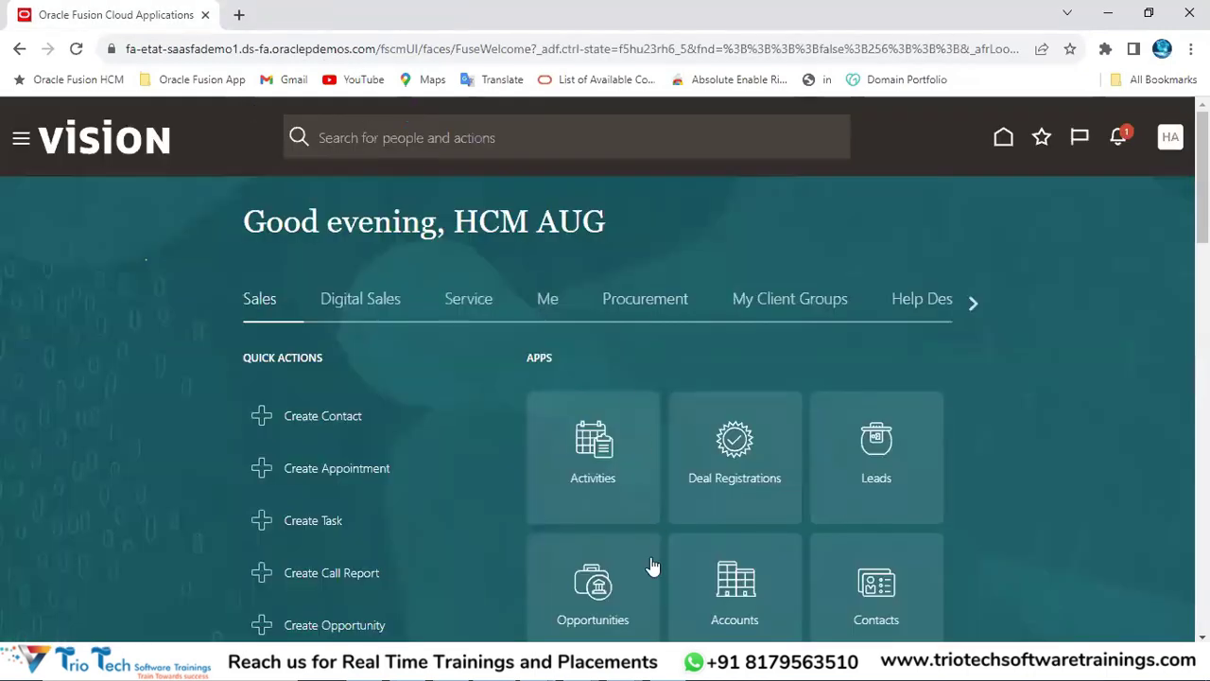
left_click(1170, 139)
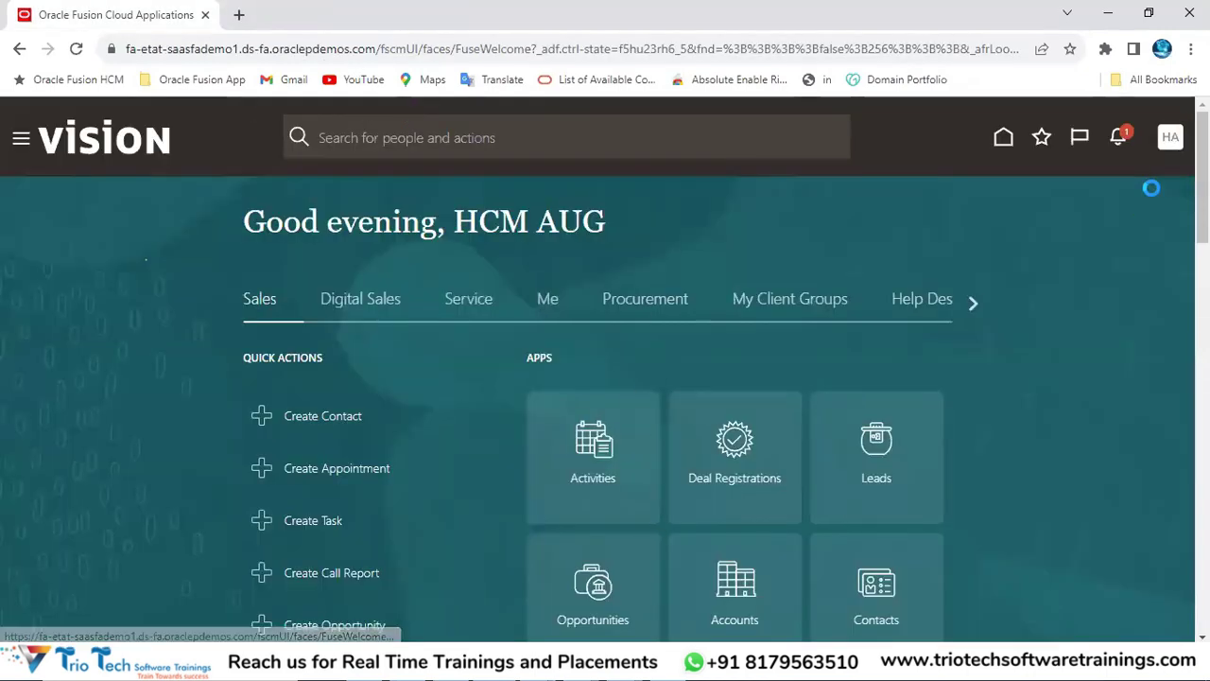
left_click(1142, 182)
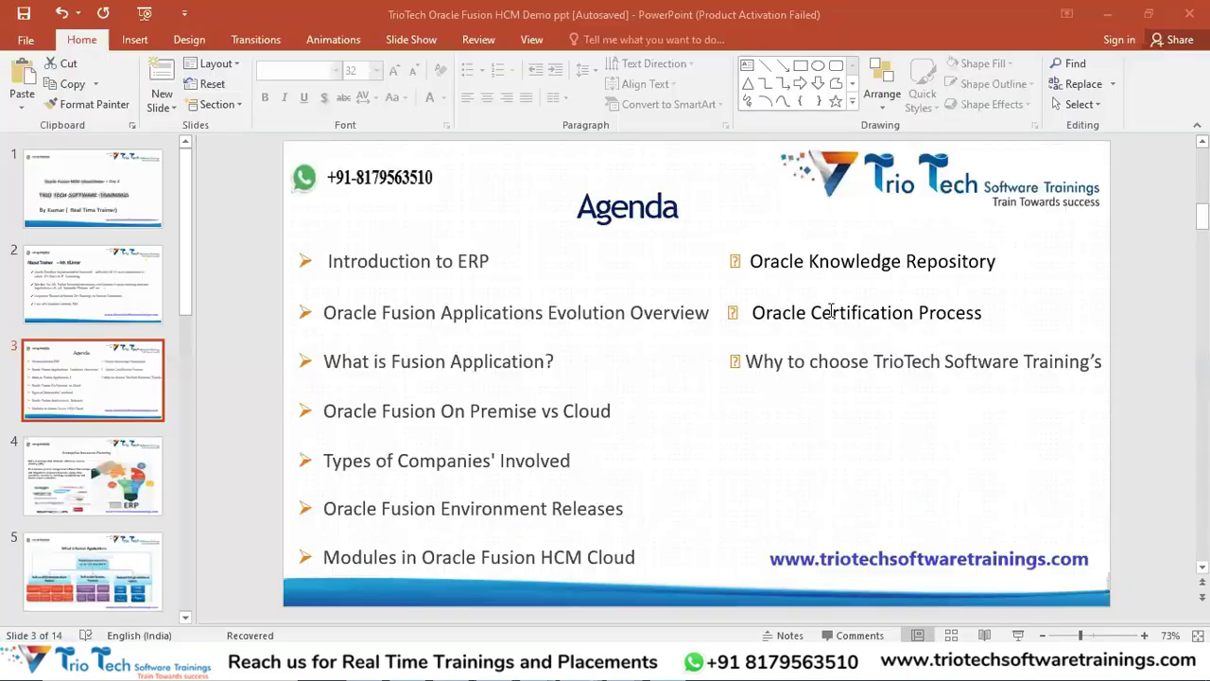
- Switch to the PowerPoint demo presentation and point out the Oracle Certification Process item on the Agenda slide
key("alt+Tab")
double_click(911, 316)
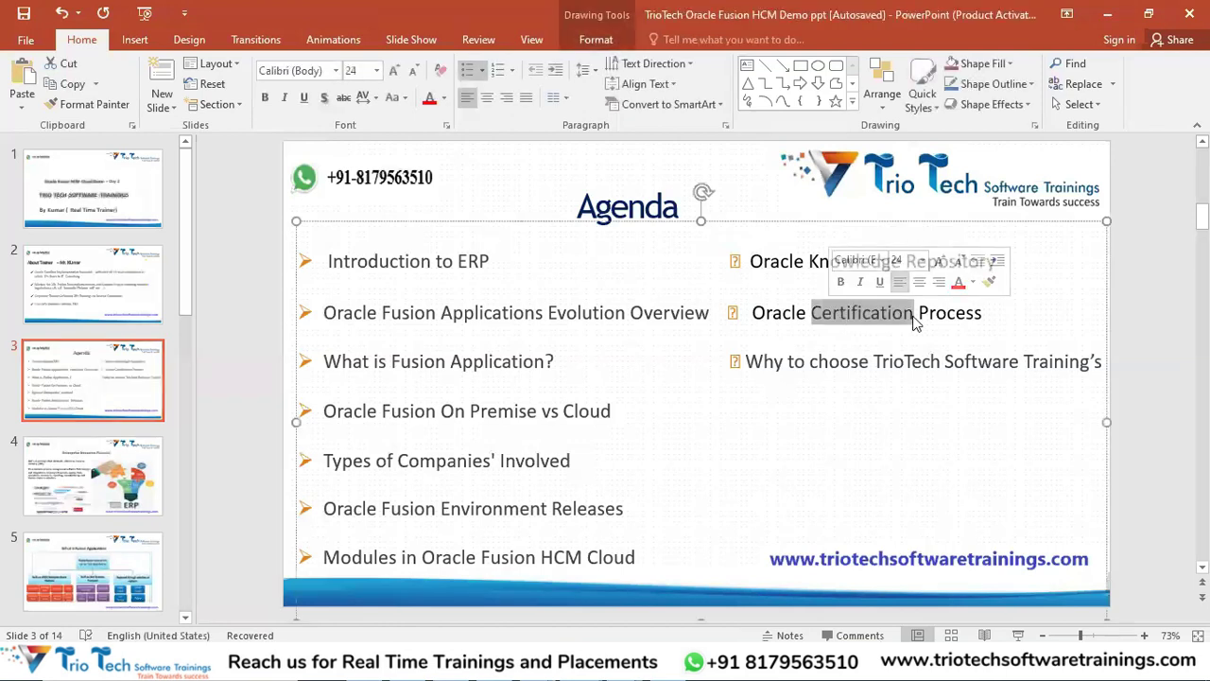
left_click(813, 456)
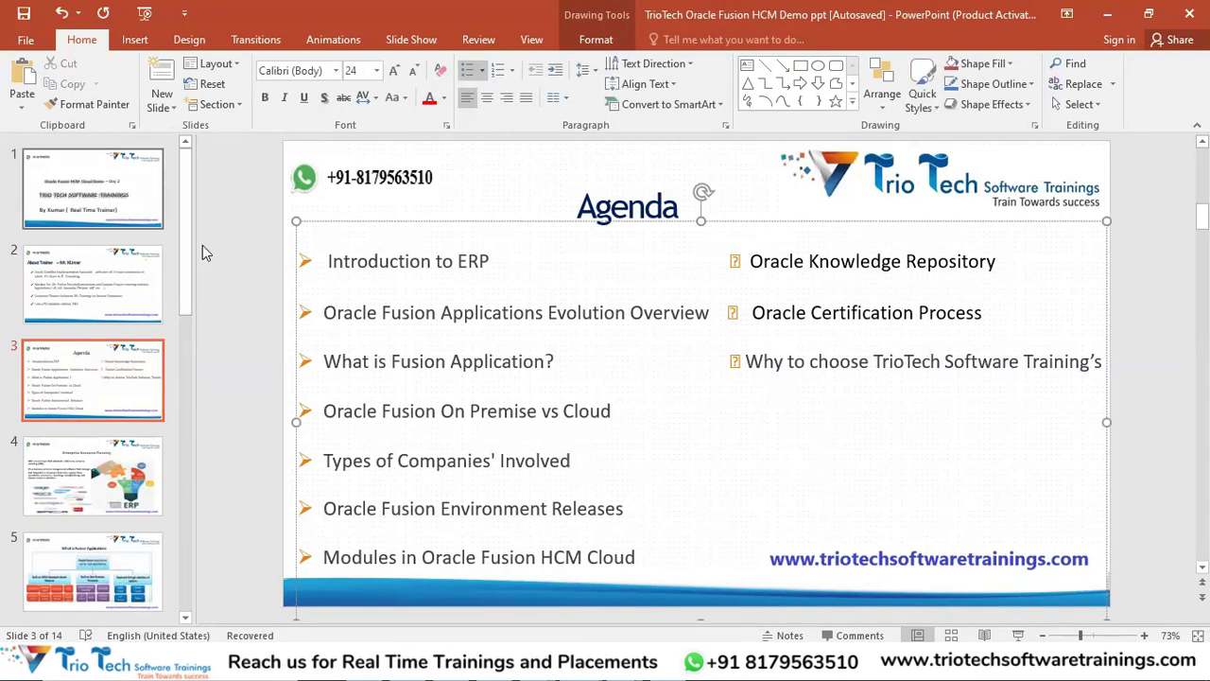
- Switch to the TrioTech Oracle Fusion HCM Demo Class workbook in Excel and copy the Oracle Fusion HCM Cloud heading in C44
left_click(529, 669)
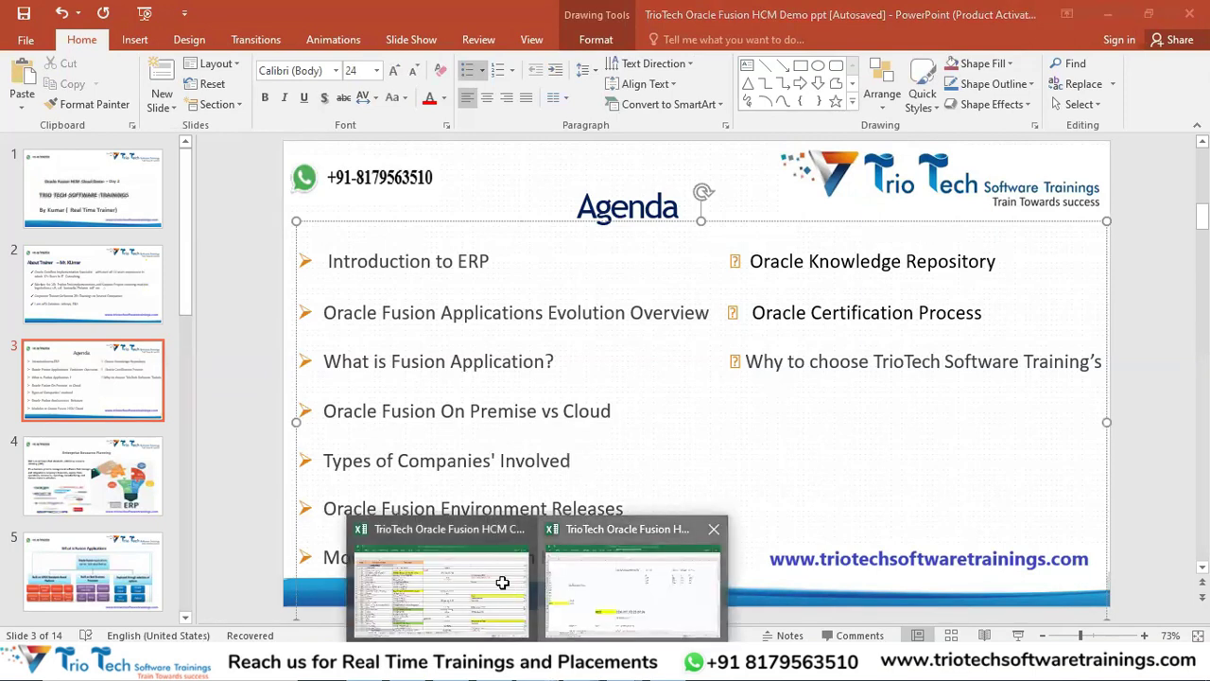
left_click(502, 582)
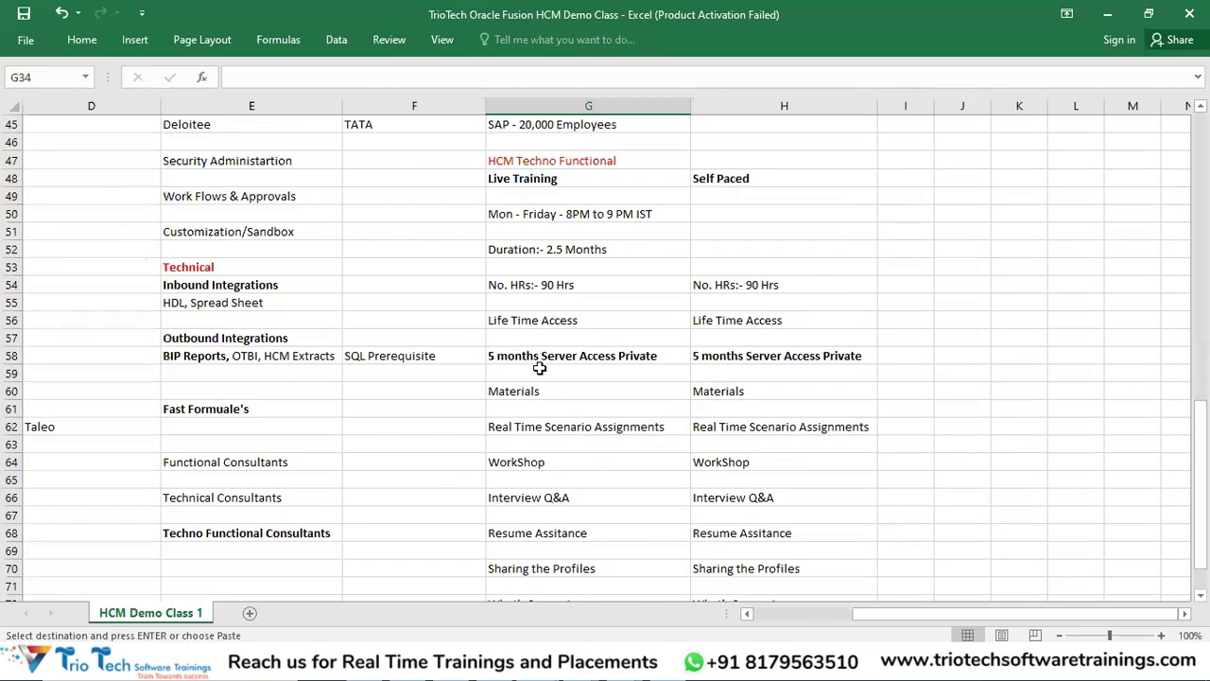
scroll(539, 368, "up", 2)
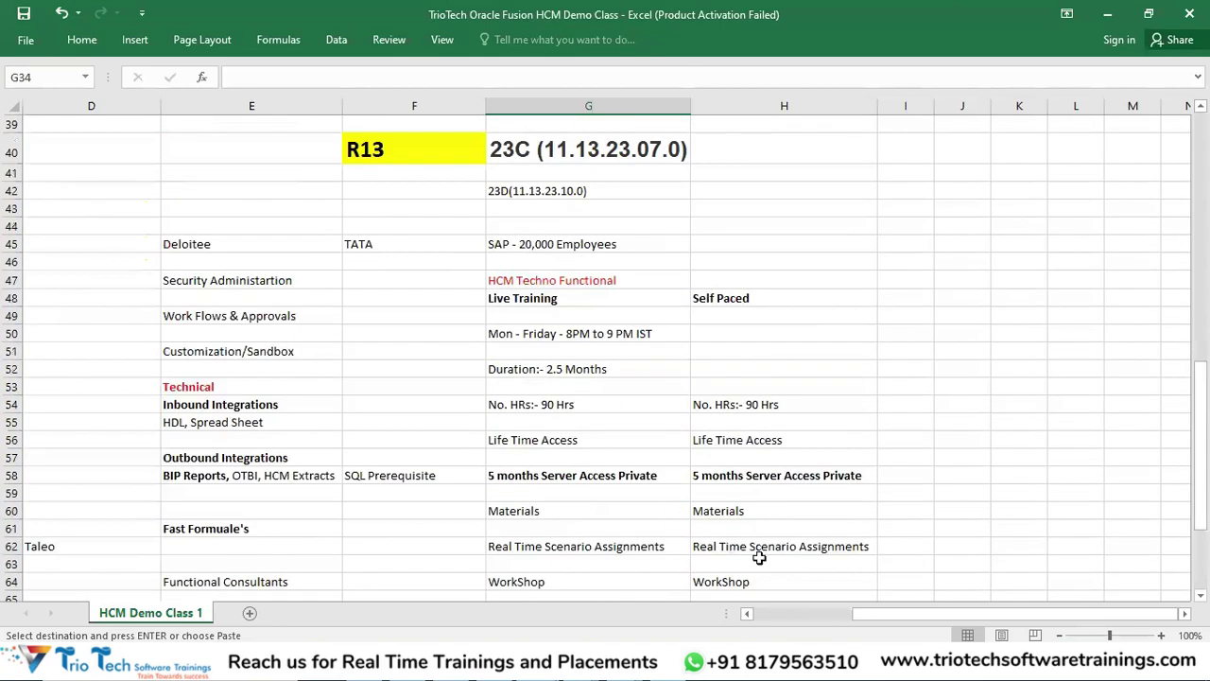
scroll(898, 615, "left", 3)
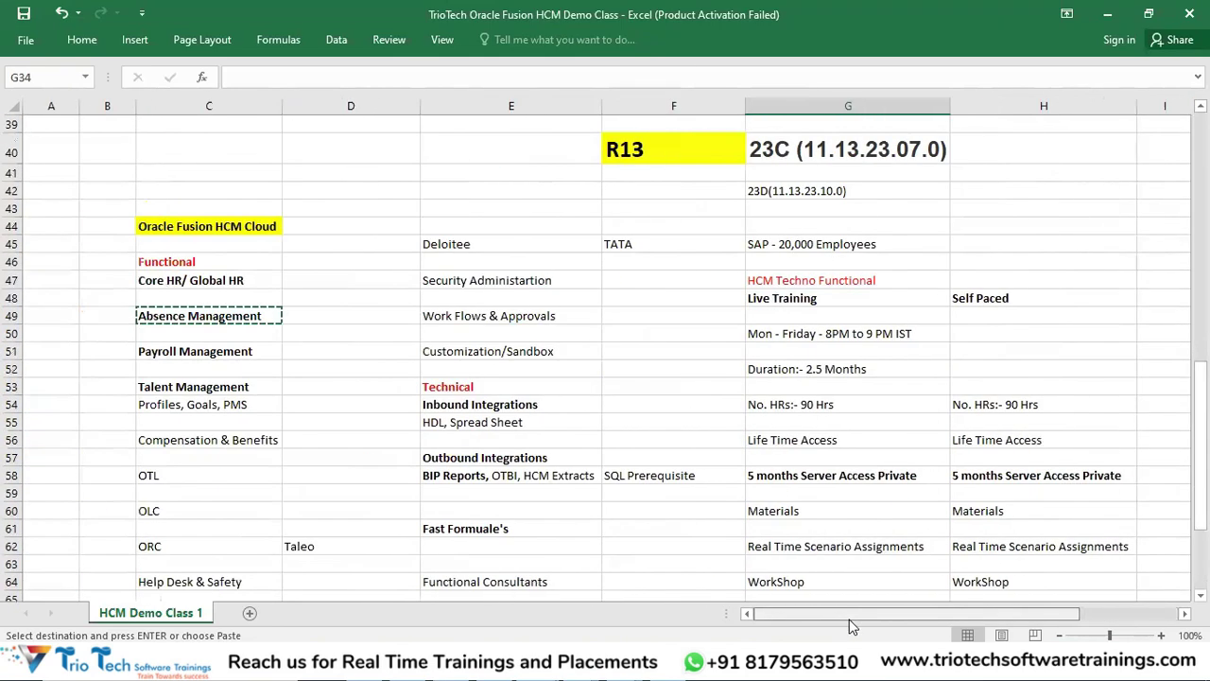
left_click(198, 225)
key("ctrl+c")
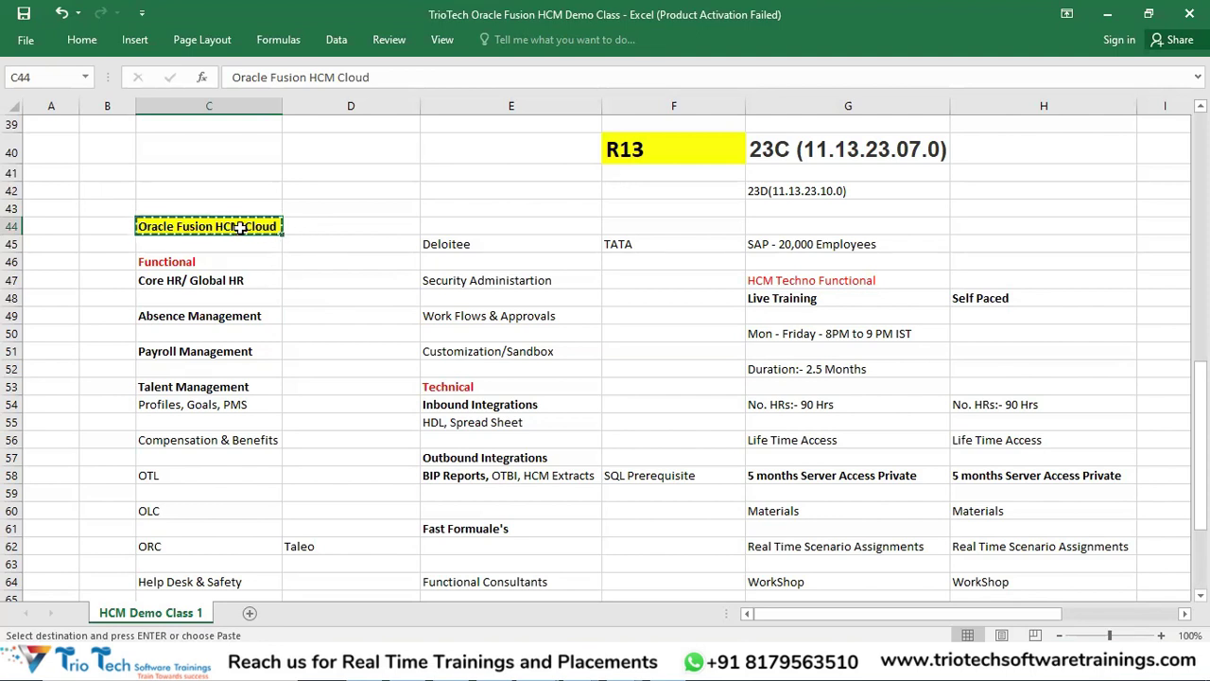
- Go through the functional modules under Oracle Fusion HCM Cloud in column C, from Core HR/ Global HR down to OLC
left_click(193, 282)
left_click(202, 314)
left_click(182, 351)
left_click(178, 388)
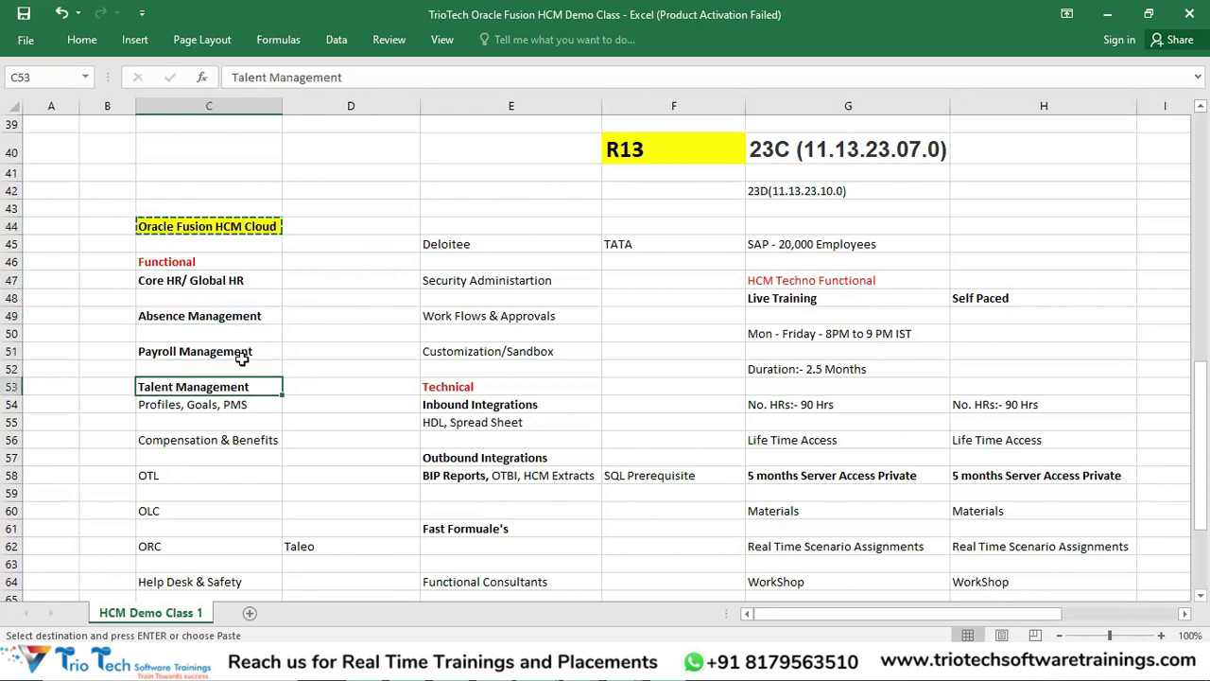
left_click(230, 280)
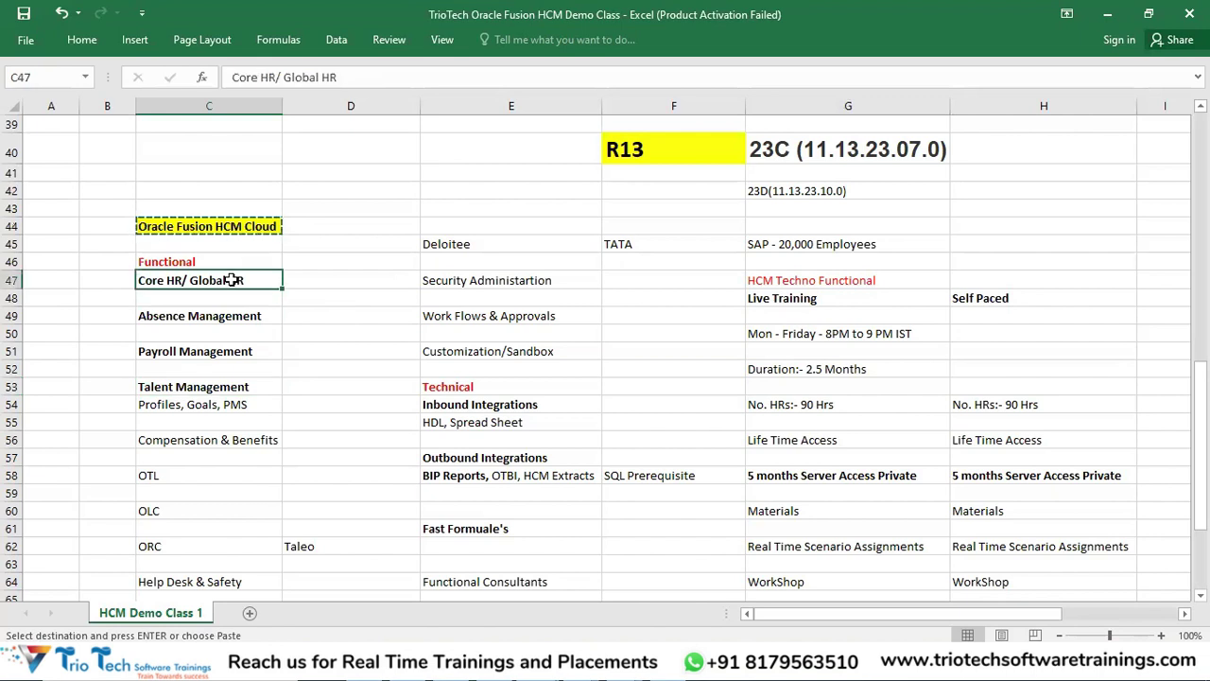
left_click(195, 314)
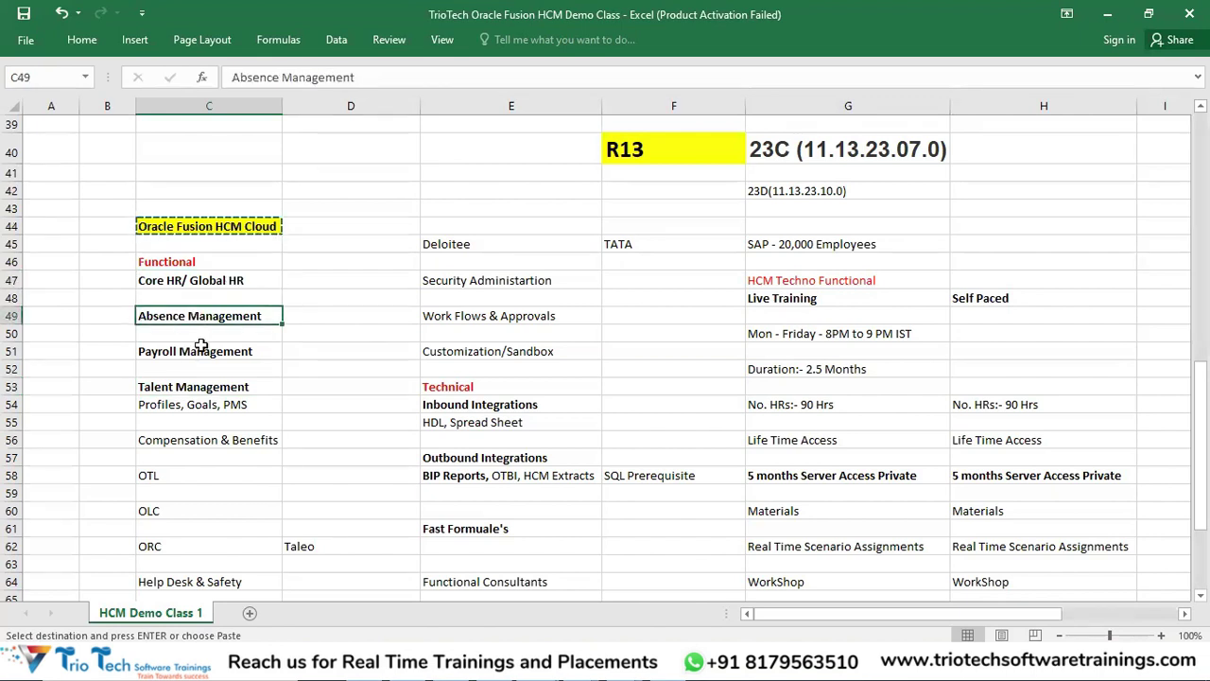
left_click(214, 286)
left_click(210, 312)
left_click(208, 349)
left_click(211, 386)
left_click(206, 440)
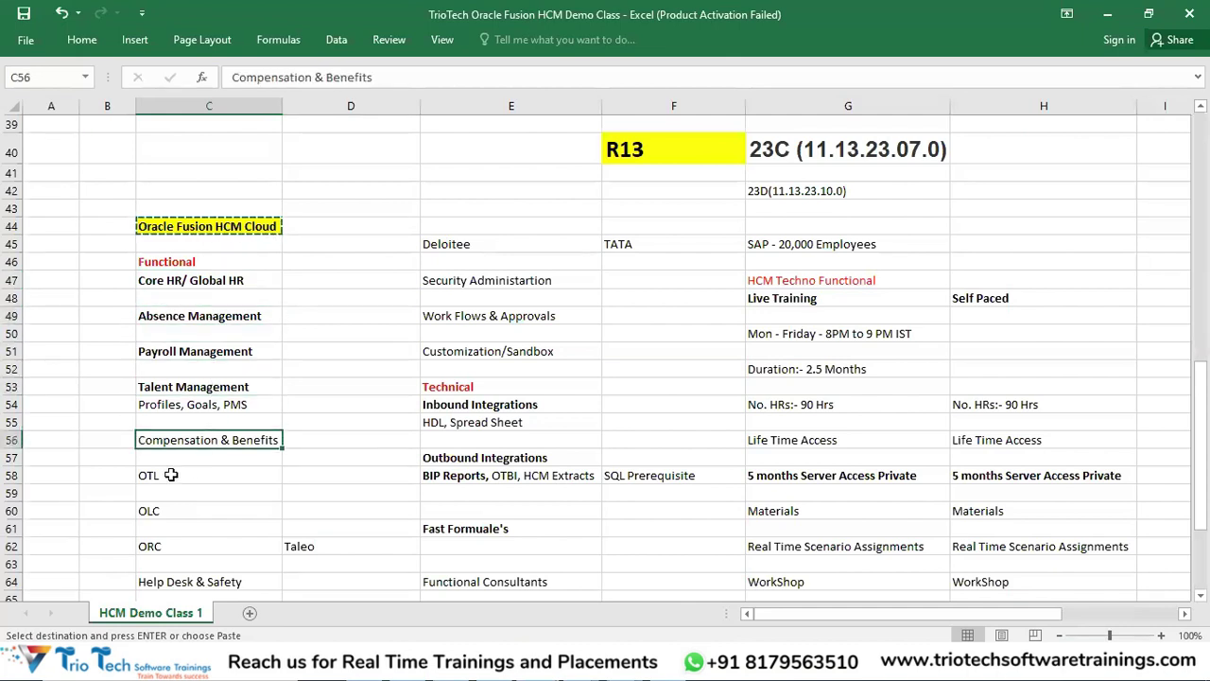
left_click(170, 474)
left_click(167, 508)
left_click(233, 228)
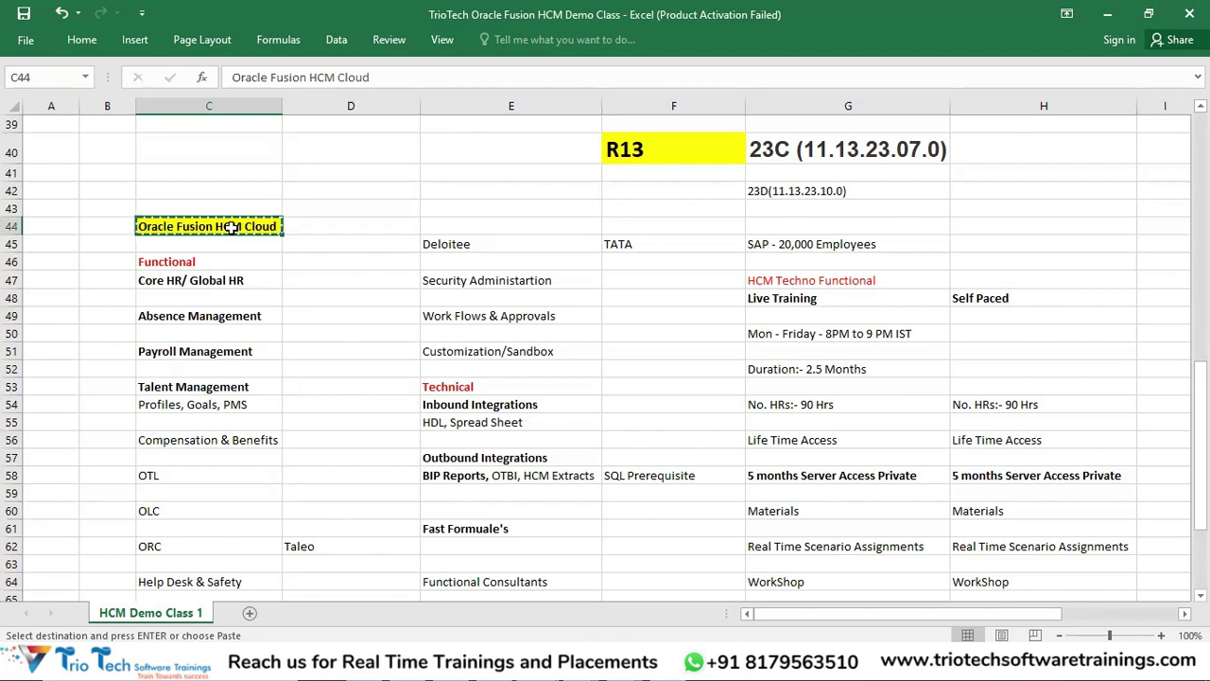
left_click(218, 280)
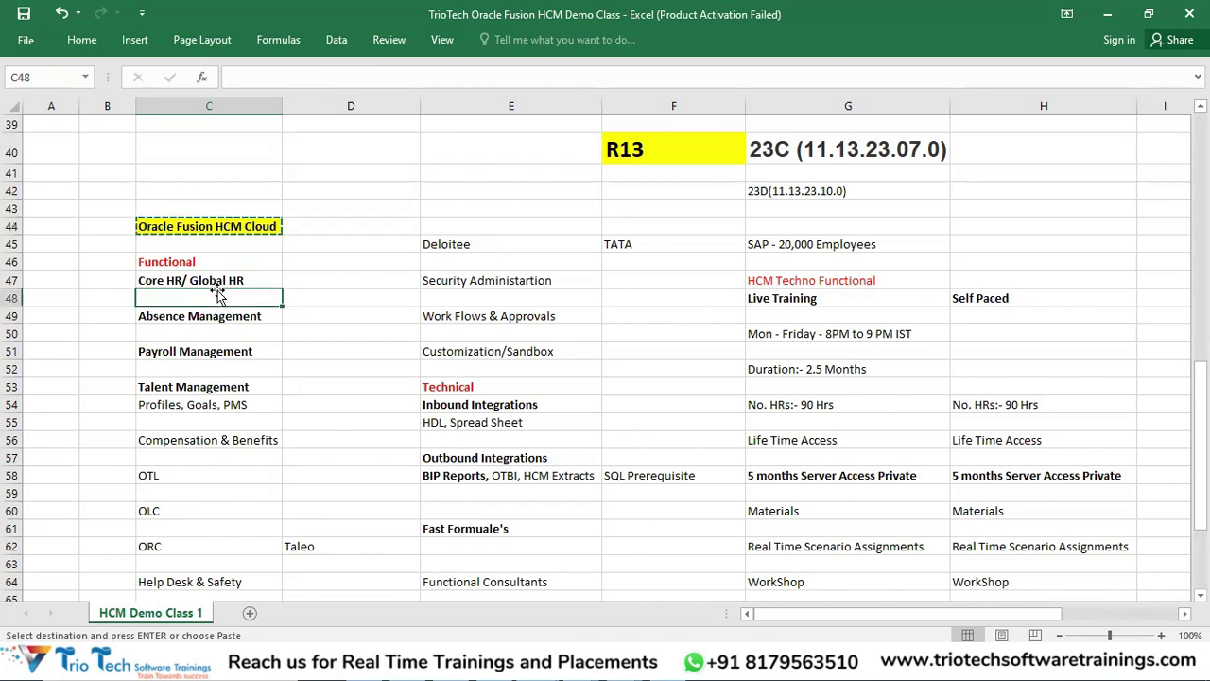
left_click(216, 316)
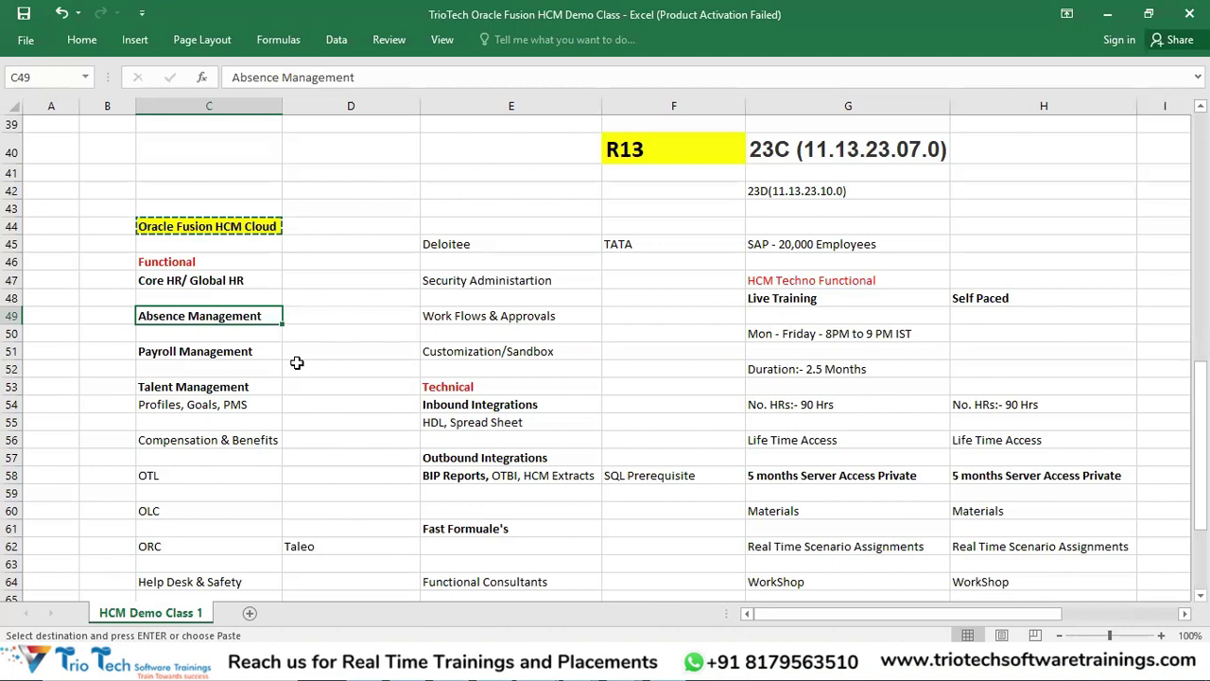
- Enter the heading Certification in cell C76 below the course details and make it bold
scroll(368, 312, "down", 8)
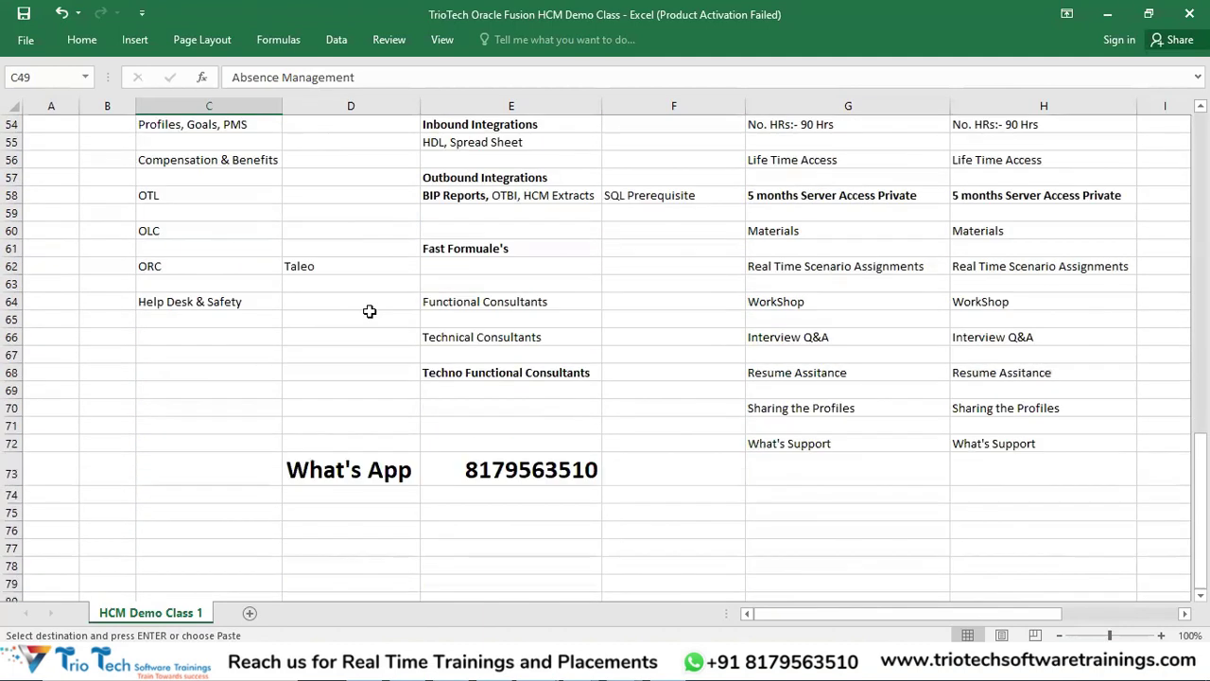
scroll(375, 314, "down", 2)
left_click(182, 263)
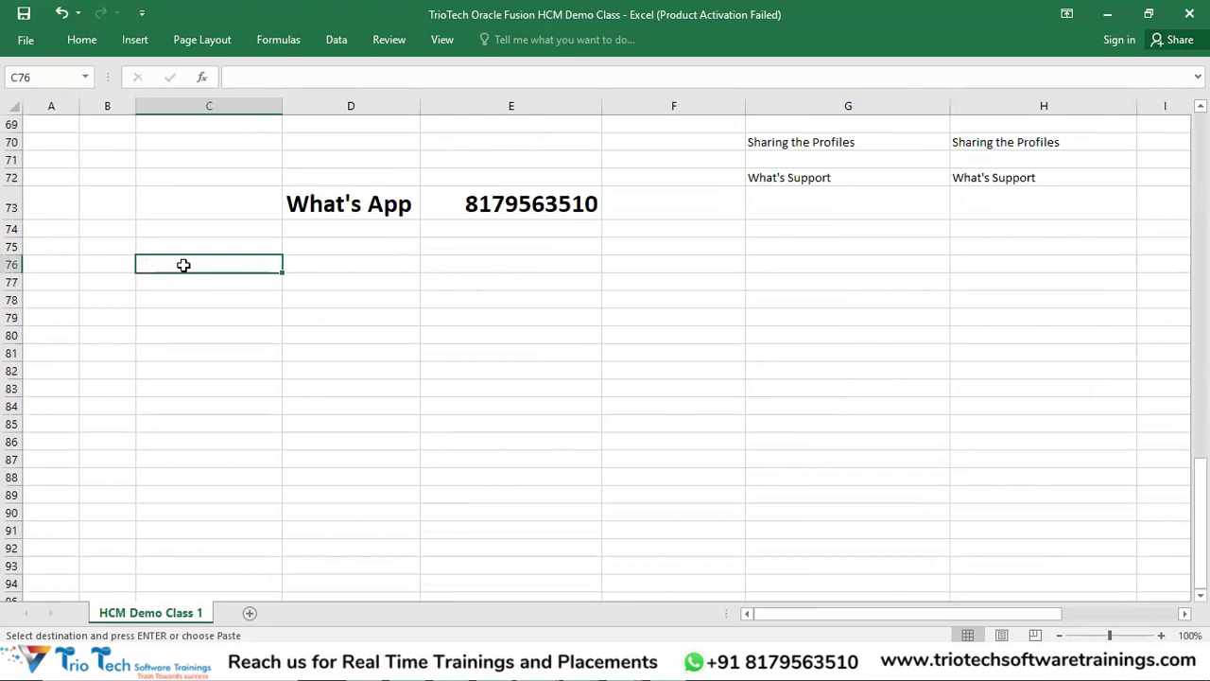
type("Certici")
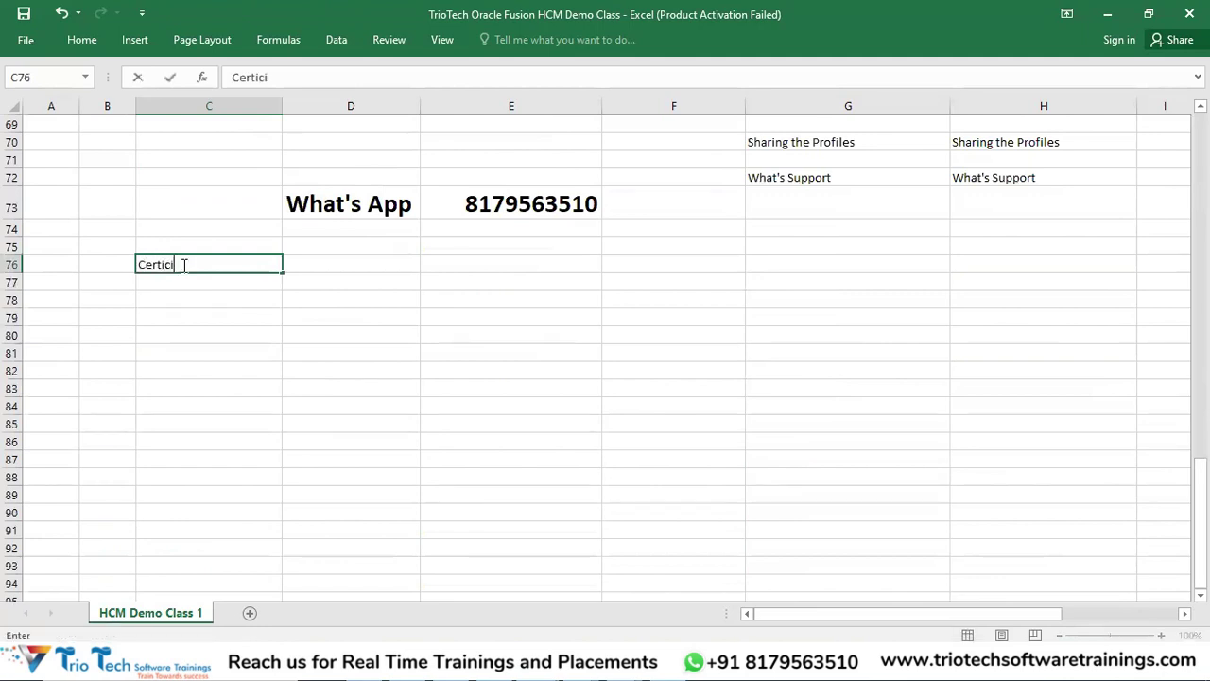
type("fication")
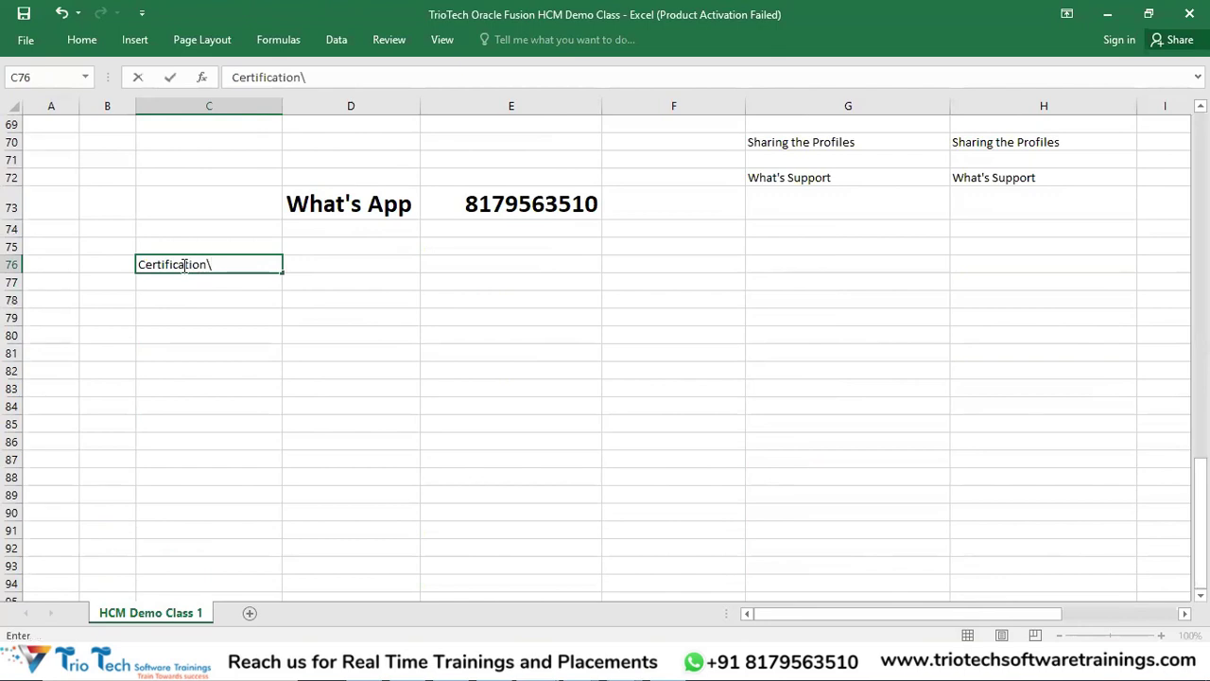
left_click(189, 320)
left_click(186, 265)
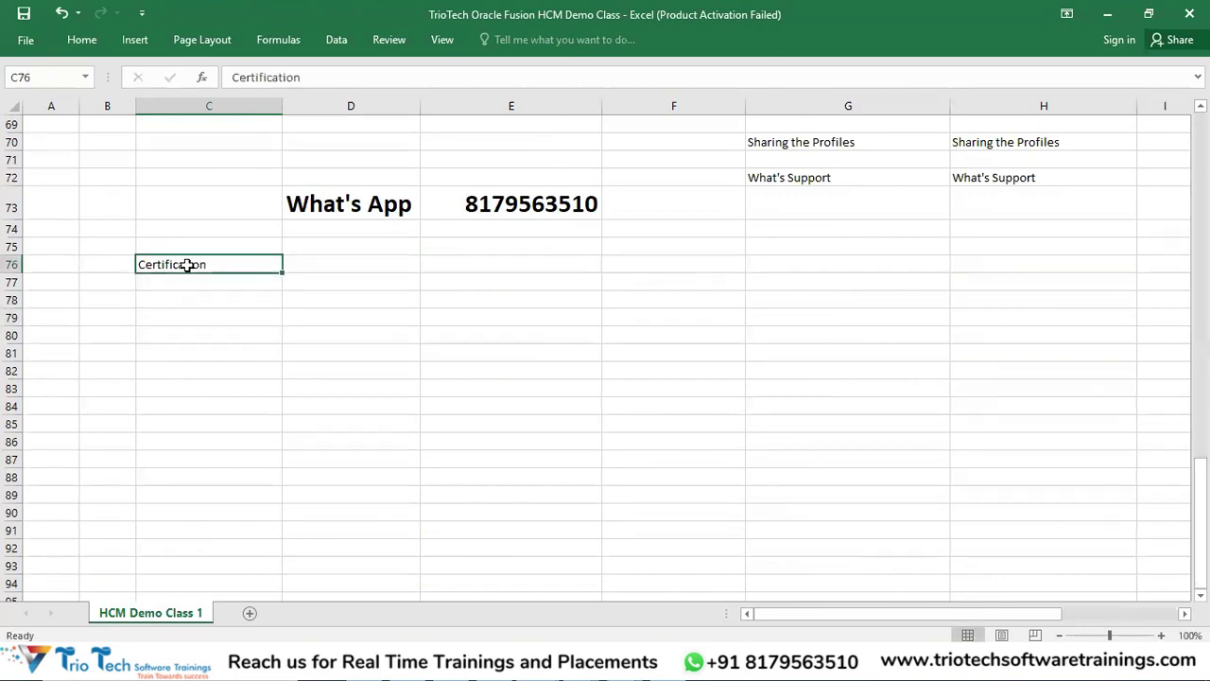
key("ctrl+b")
- Enter VU Pearson in cell C78 beneath the Certification heading
left_click(165, 296)
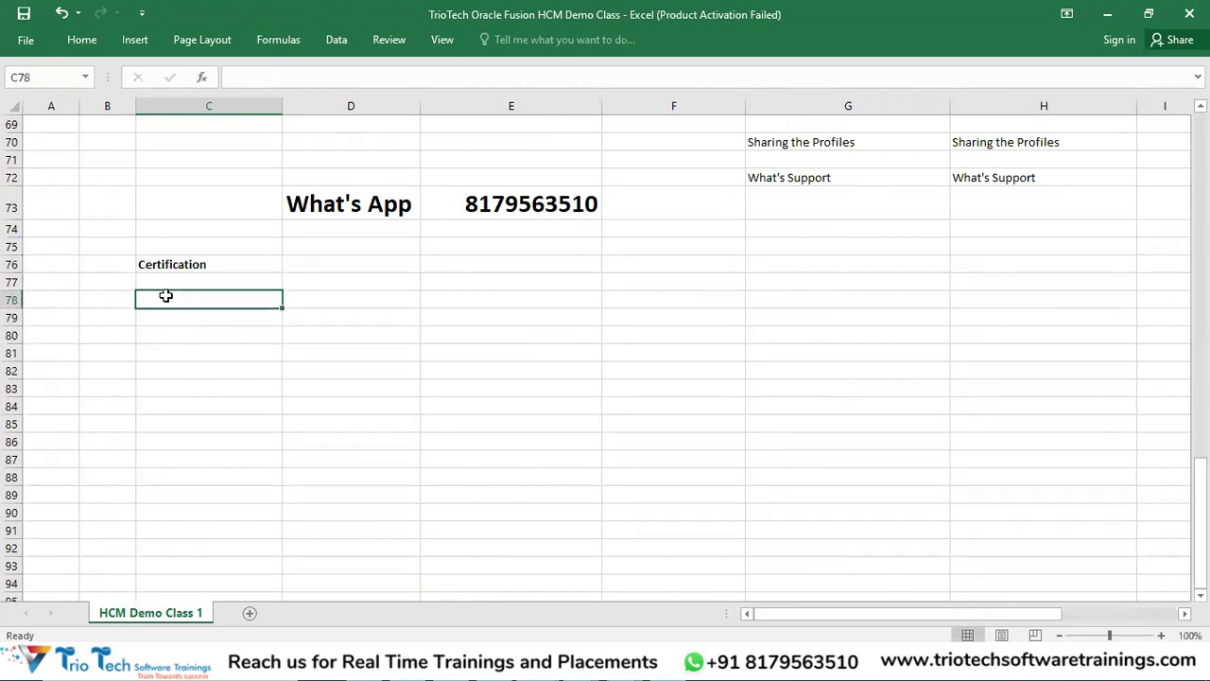
type("VU")
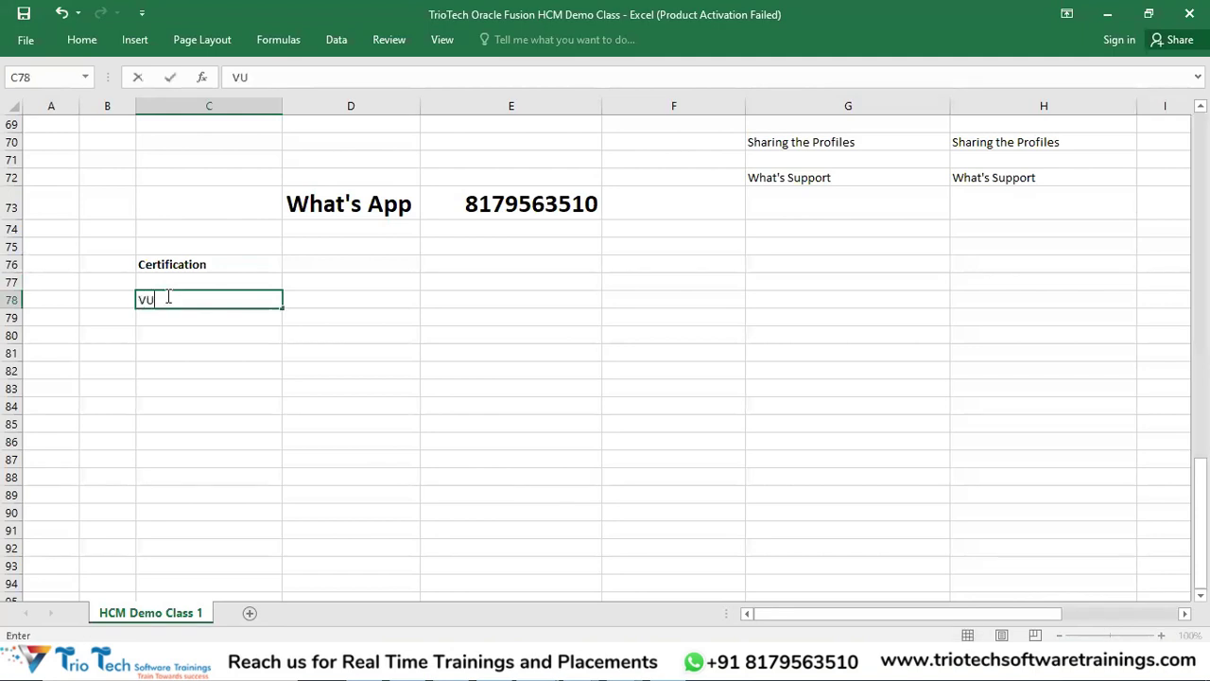
type(" Pearson")
key("Return")
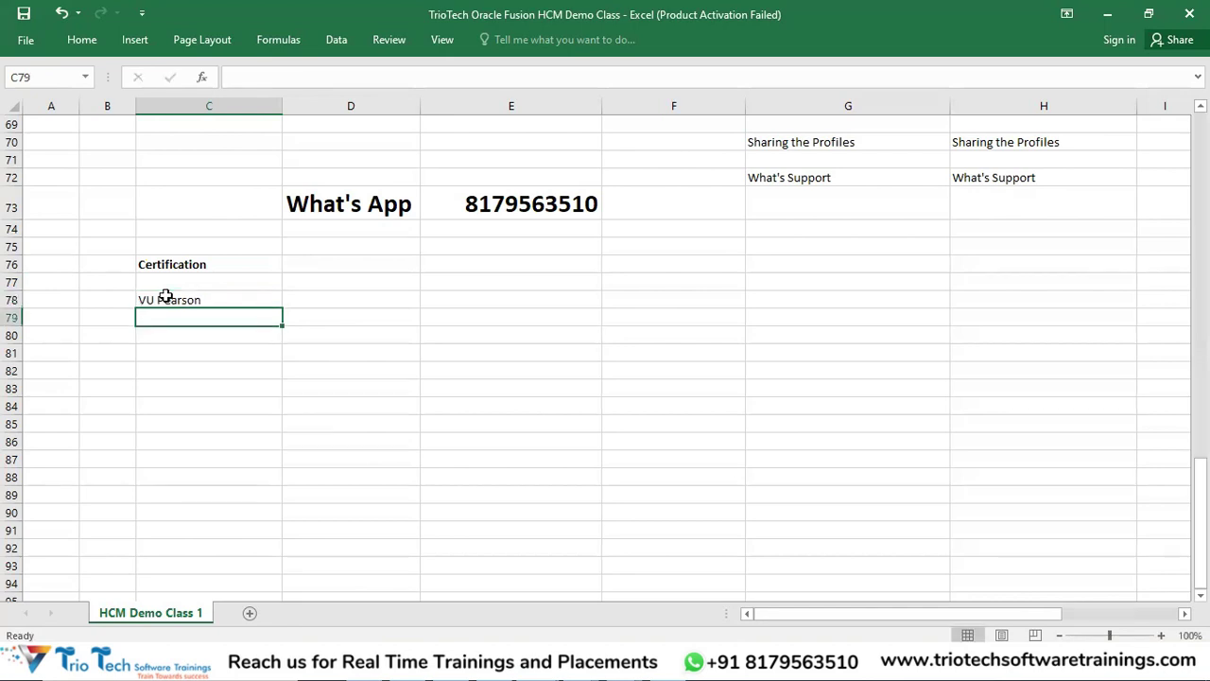
left_click(165, 297)
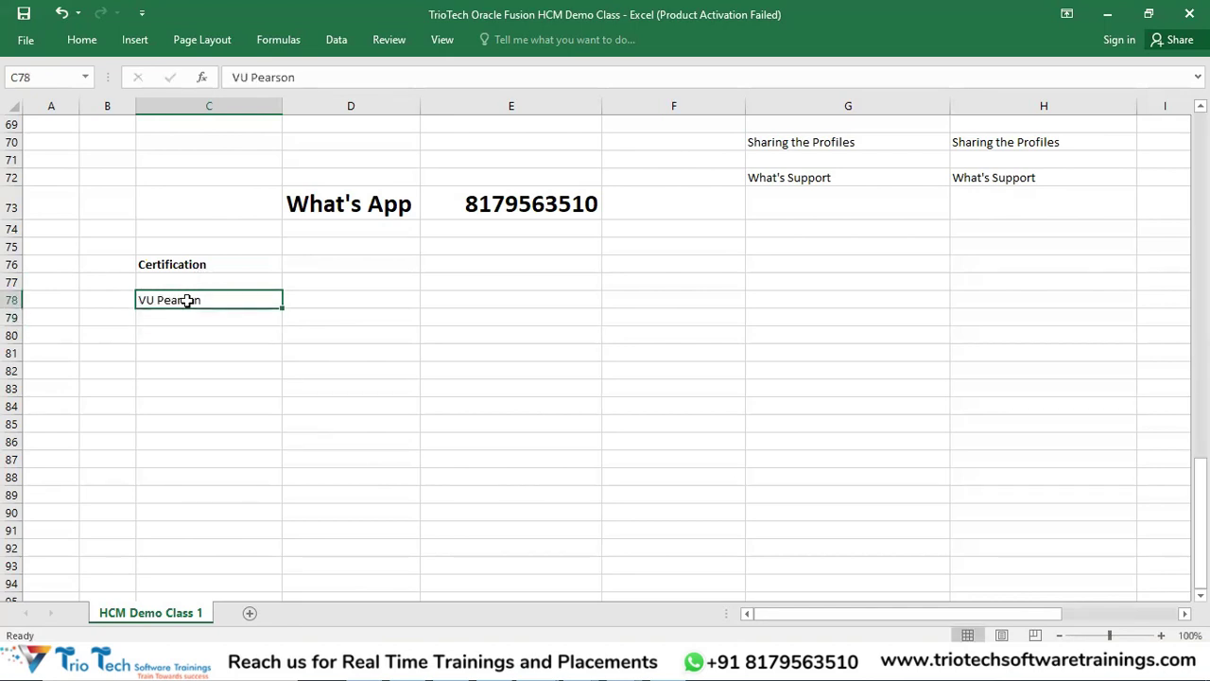
- Switch to the browser, search for vu pearson in a new tab, and open the Pearson VUE home page
left_click(507, 666)
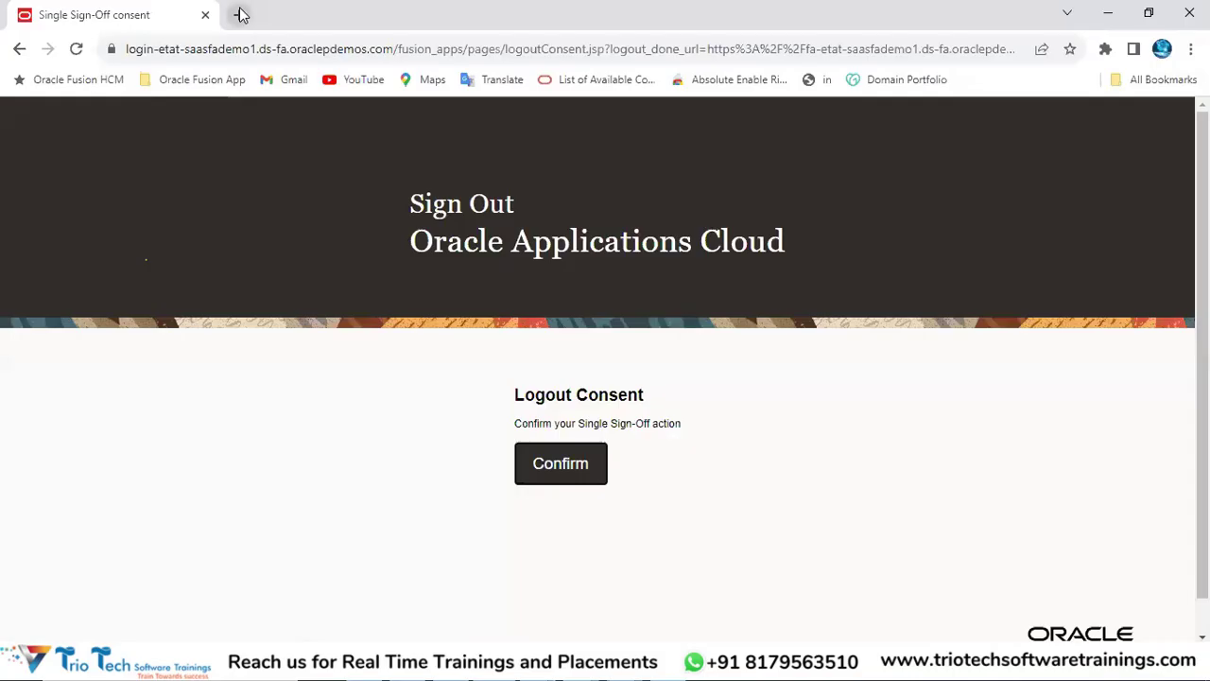
left_click(238, 13)
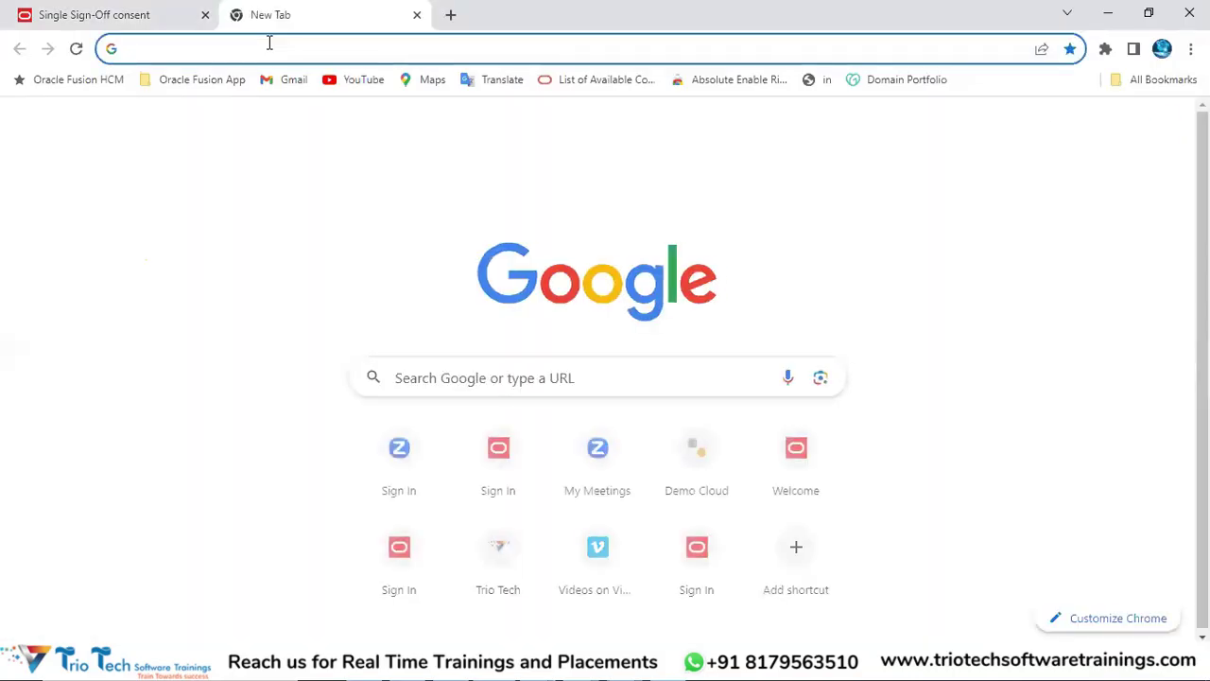
type("Vu Pe")
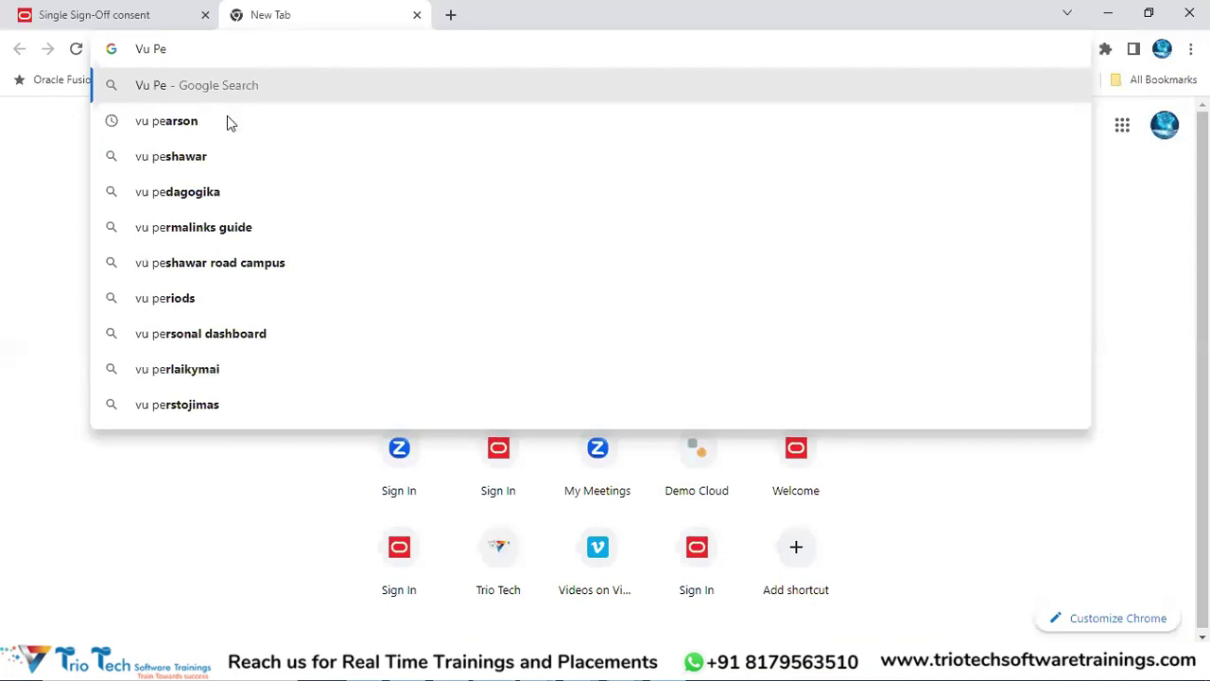
left_click(189, 126)
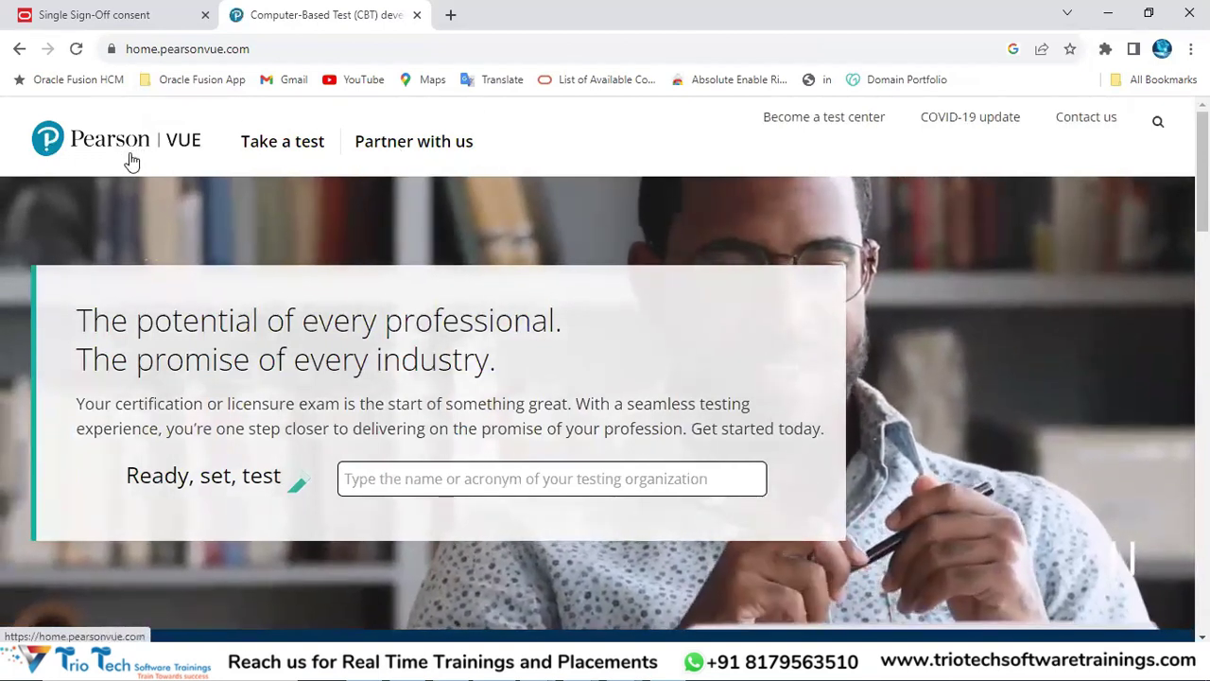
- Return to the HCM Demo Class workbook in Excel
key("alt+Tab")
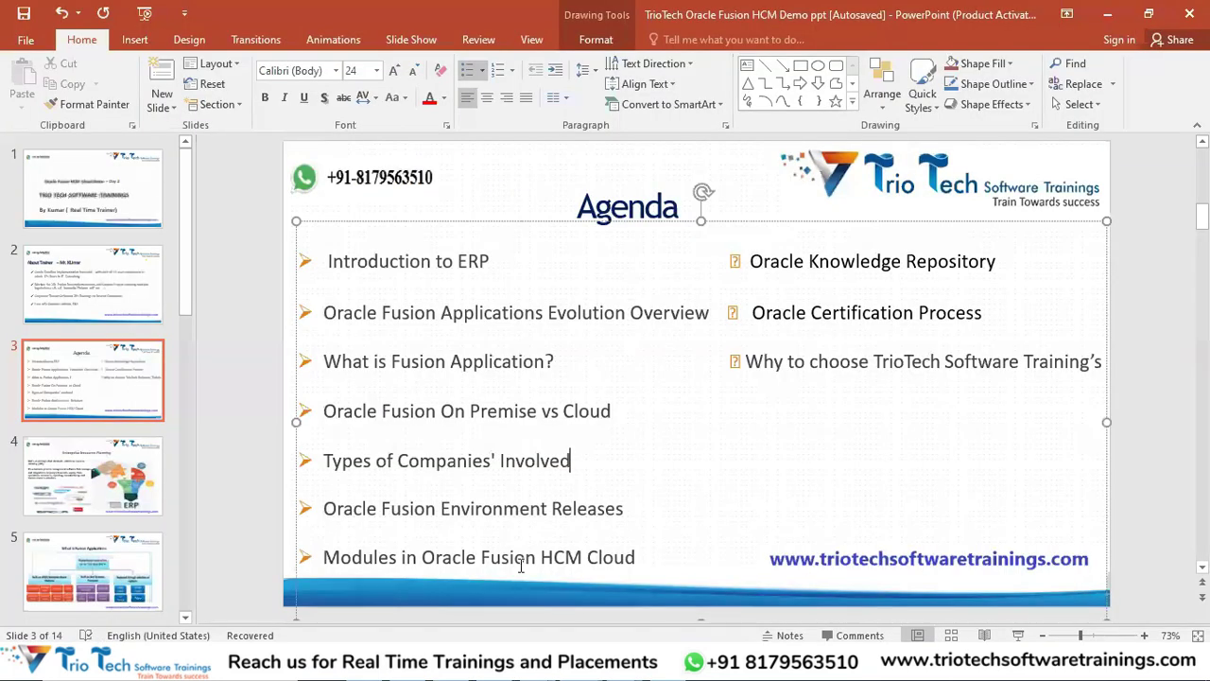
left_click(578, 614)
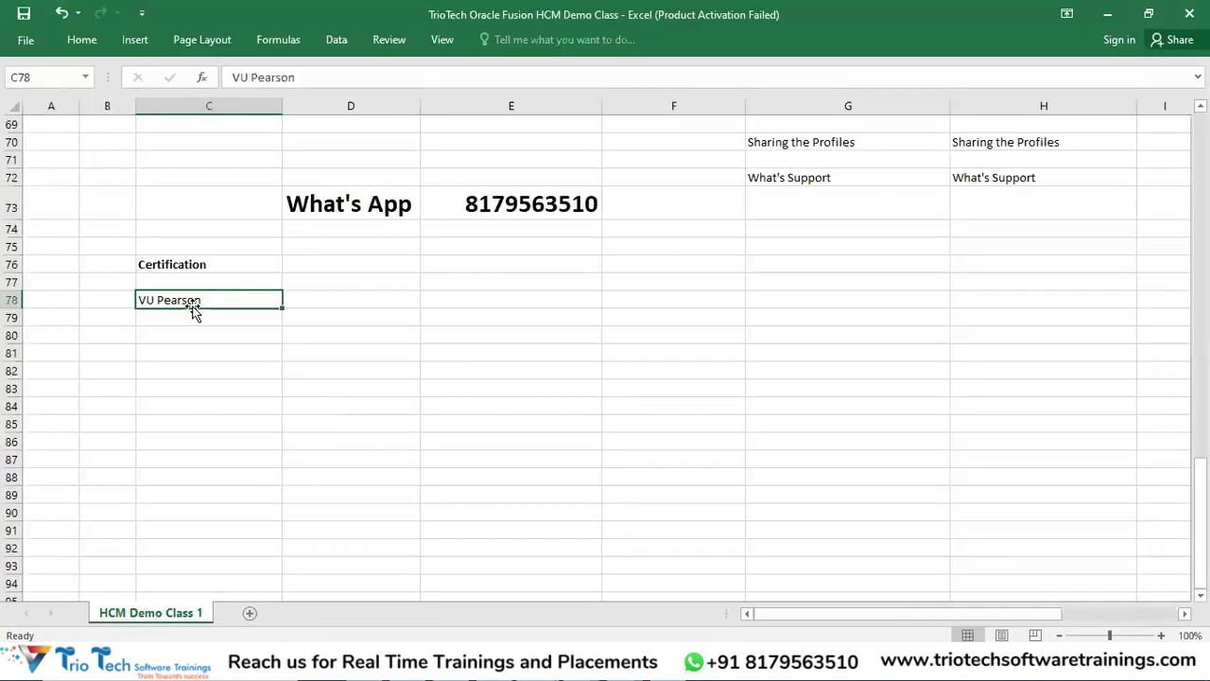
- Enter Oracle Global Human Resource Implementation Specialsit in cell C80 and autofit column C to the text
left_click(181, 331)
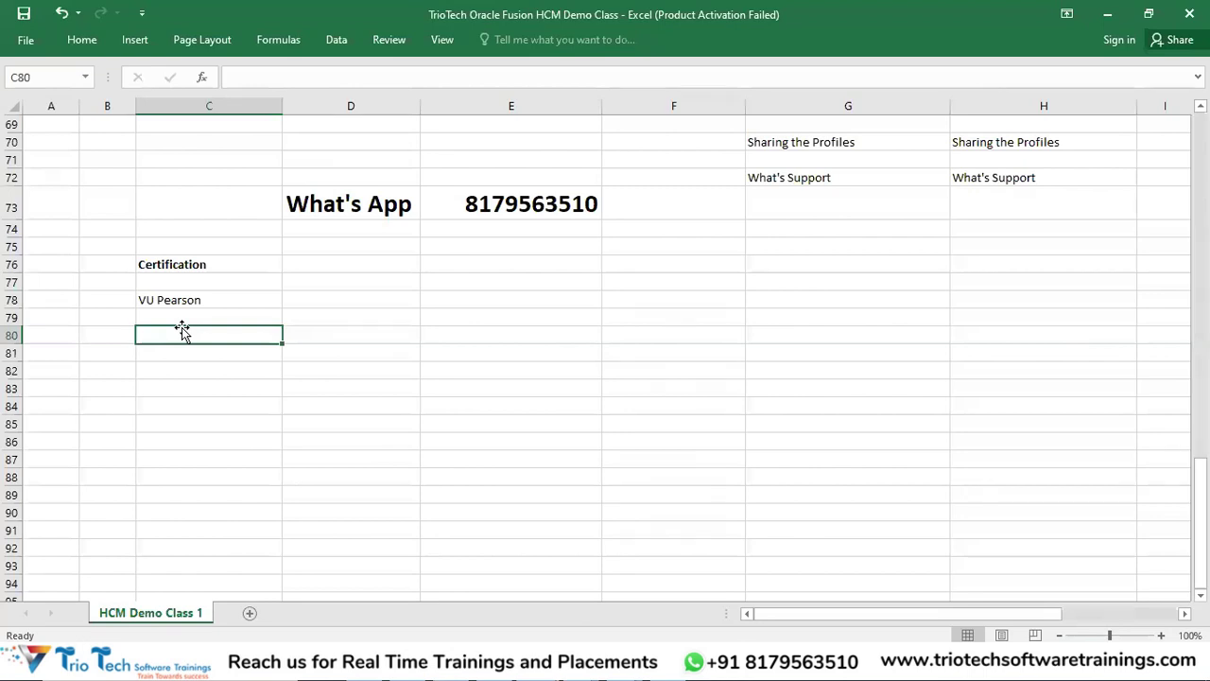
scroll(185, 331, "up", 9)
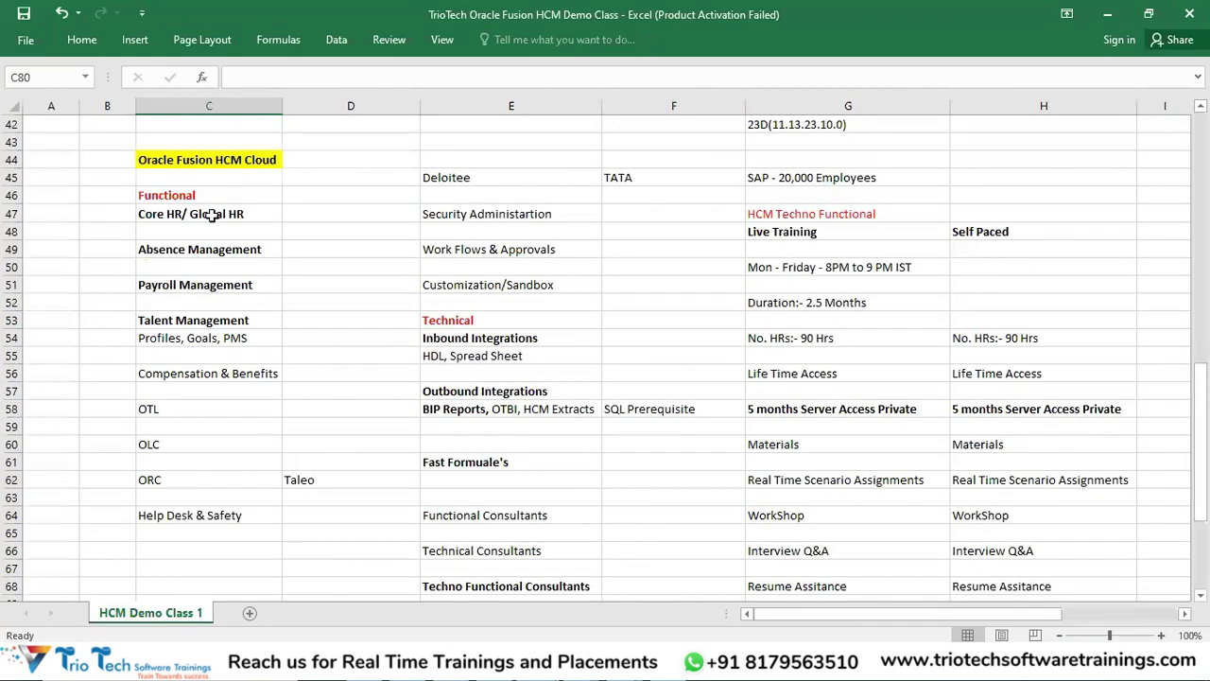
left_click(215, 216)
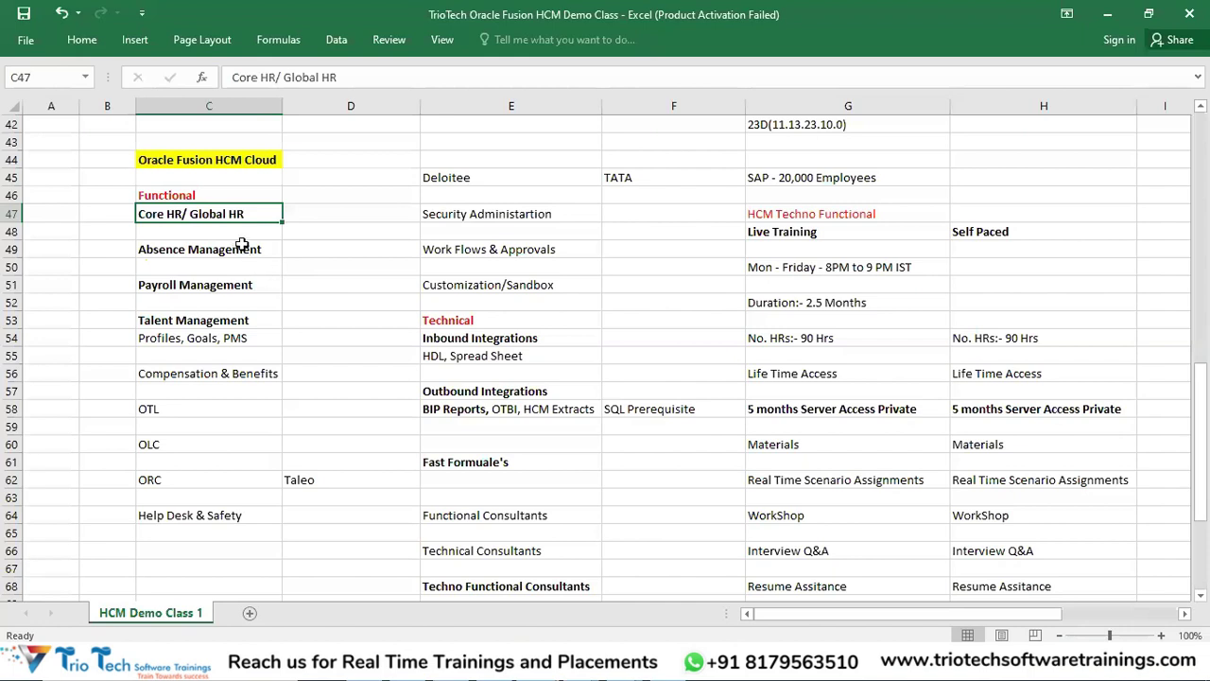
scroll(273, 266, "down", 4)
scroll(273, 266, "down", 5)
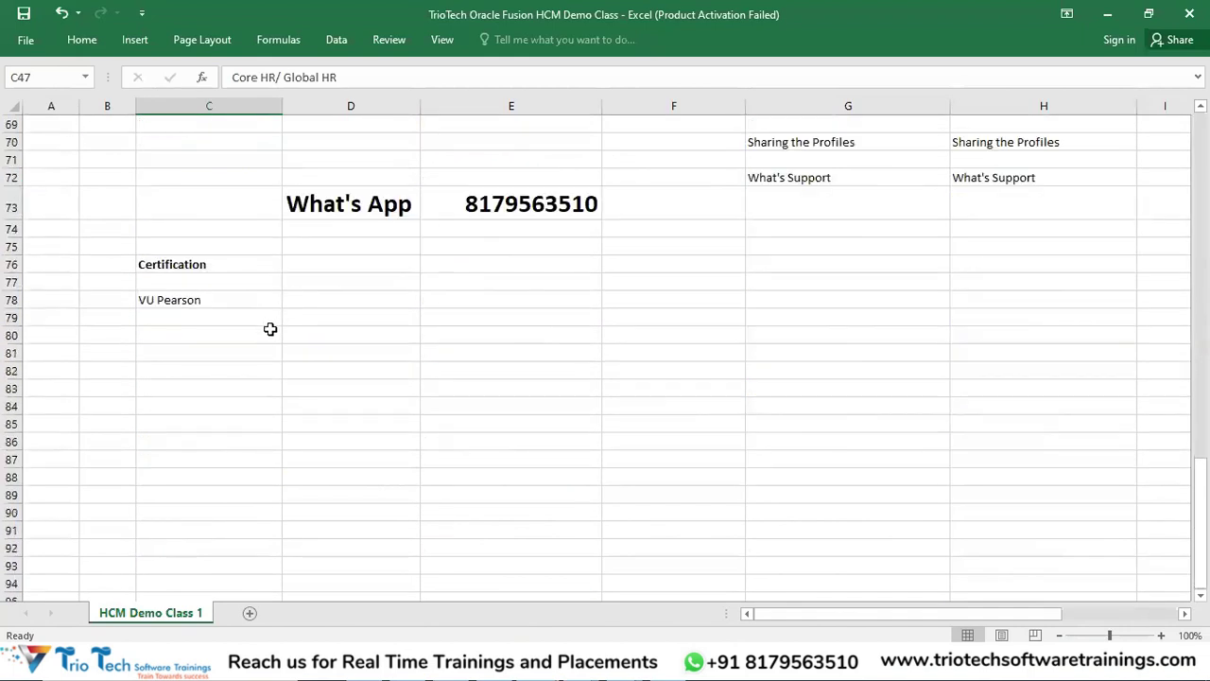
left_click(187, 340)
type("Ora")
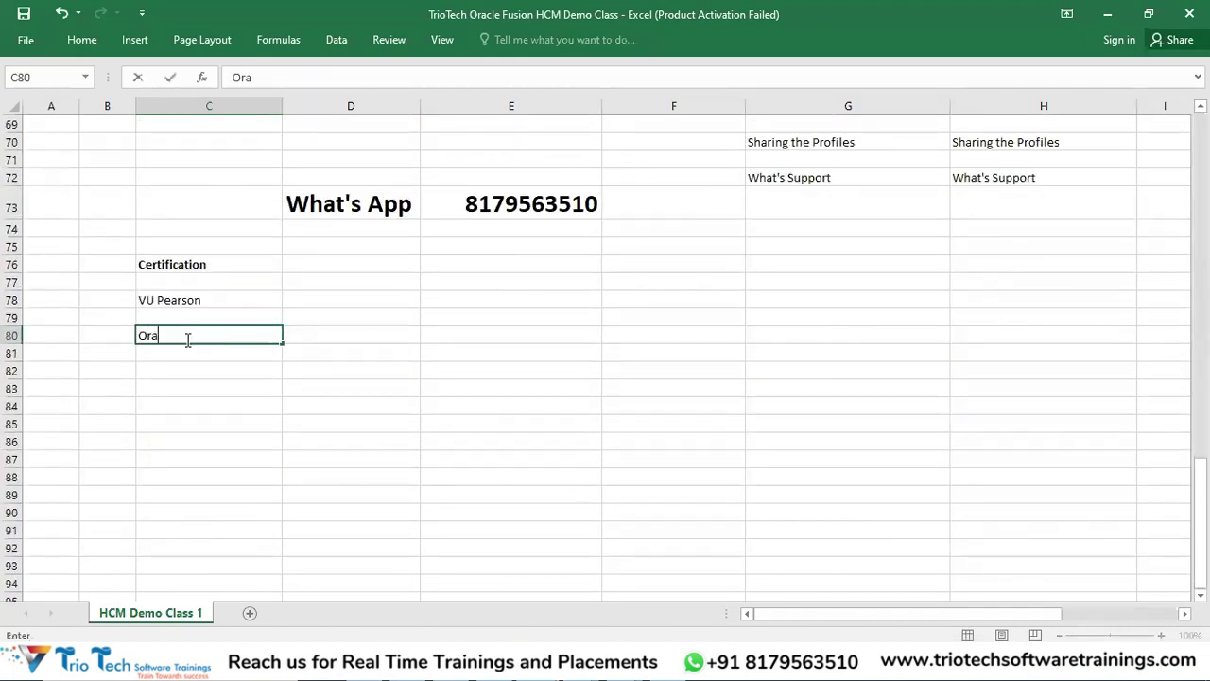
type("cle Global Human Resource")
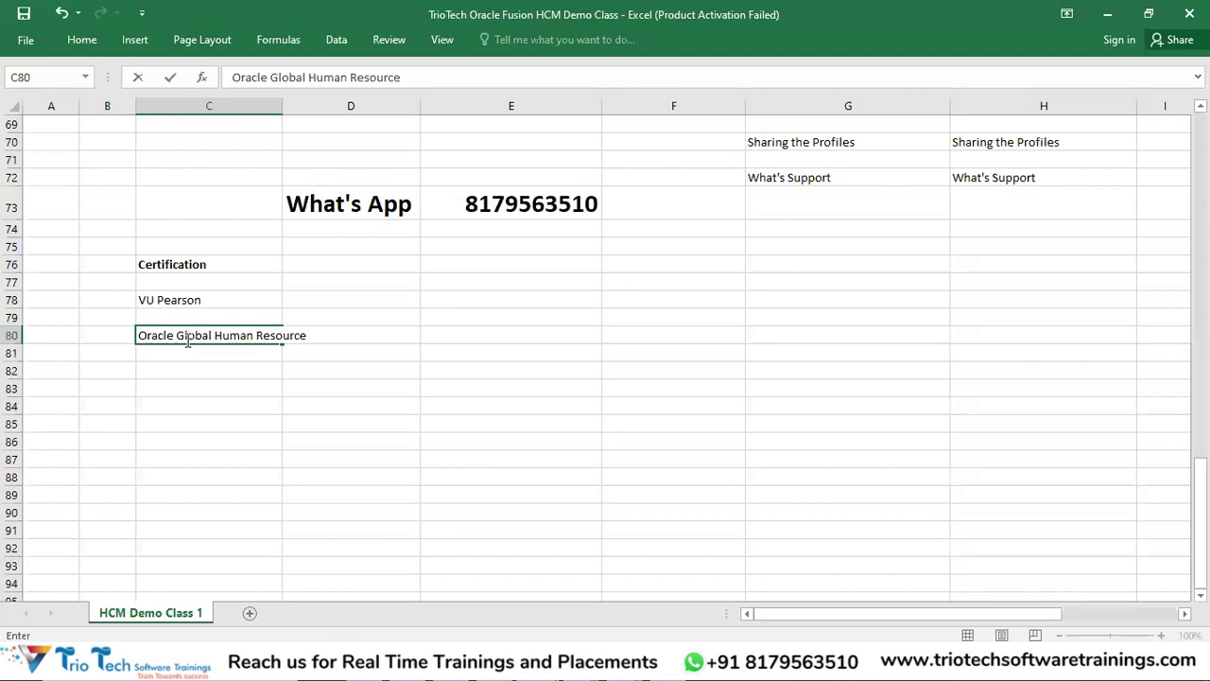
type(" Implementation SPe")
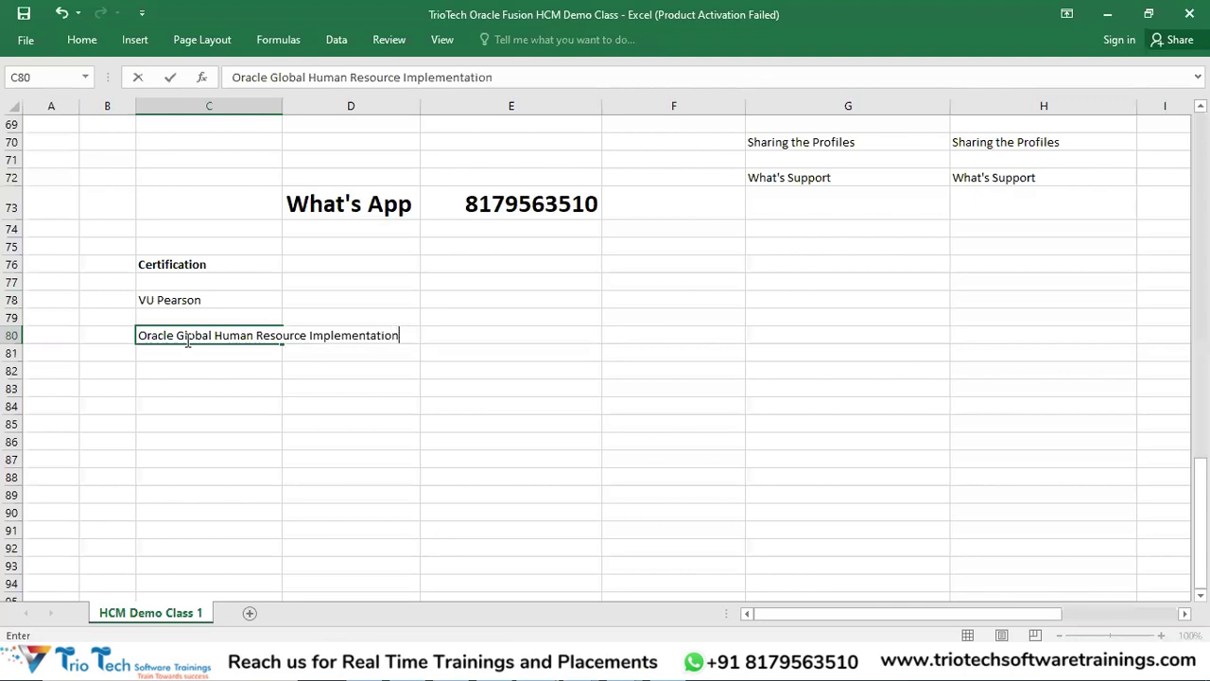
key("BackSpace")
key("BackSpace")
type("pecialsit")
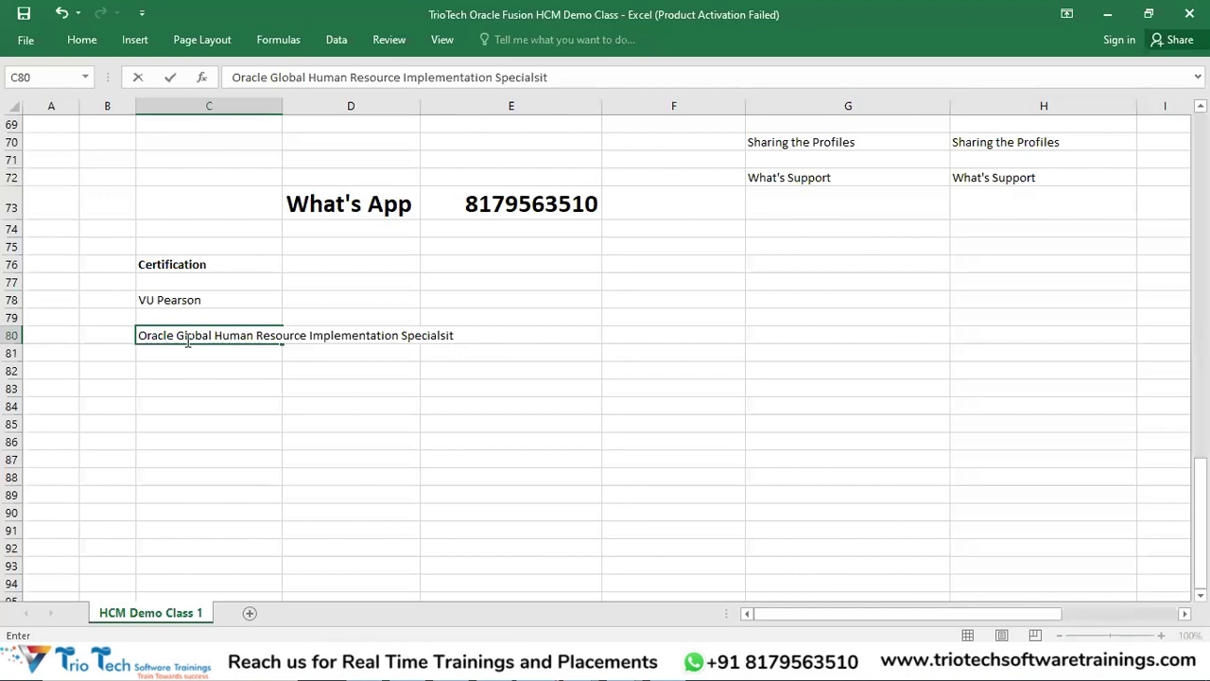
double_click(281, 102)
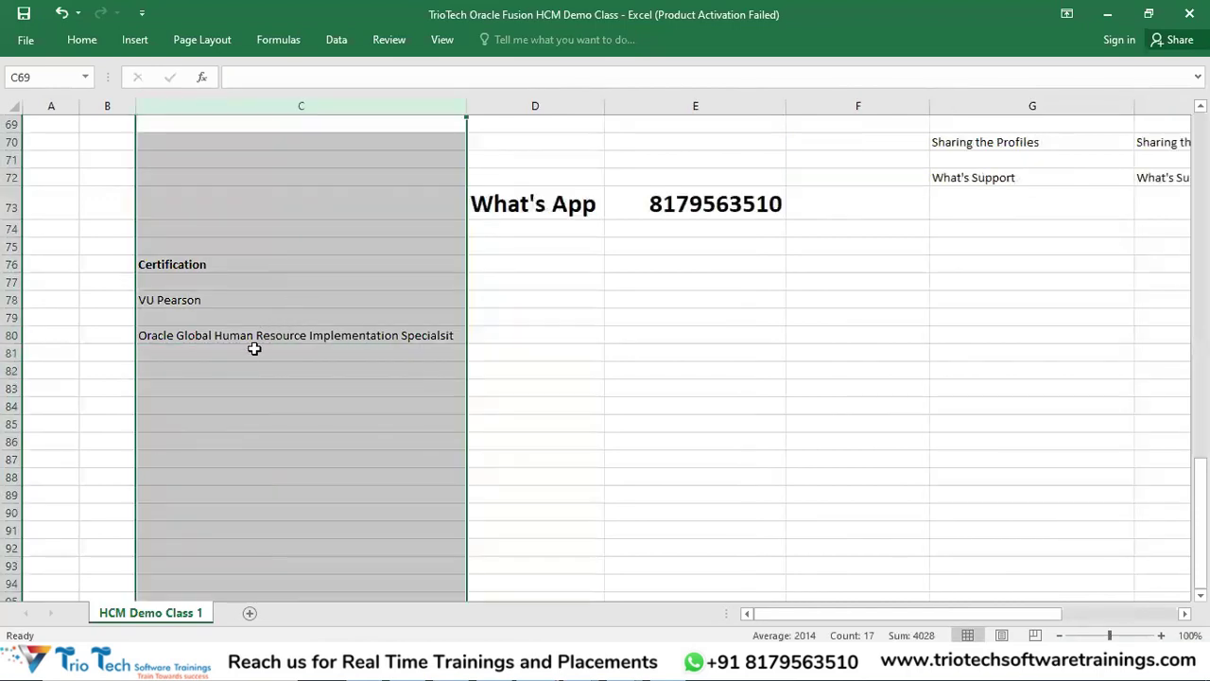
- Enter the exam code 1ZO - 1046-23 in cell C81 directly beneath the certification name
left_click(252, 349)
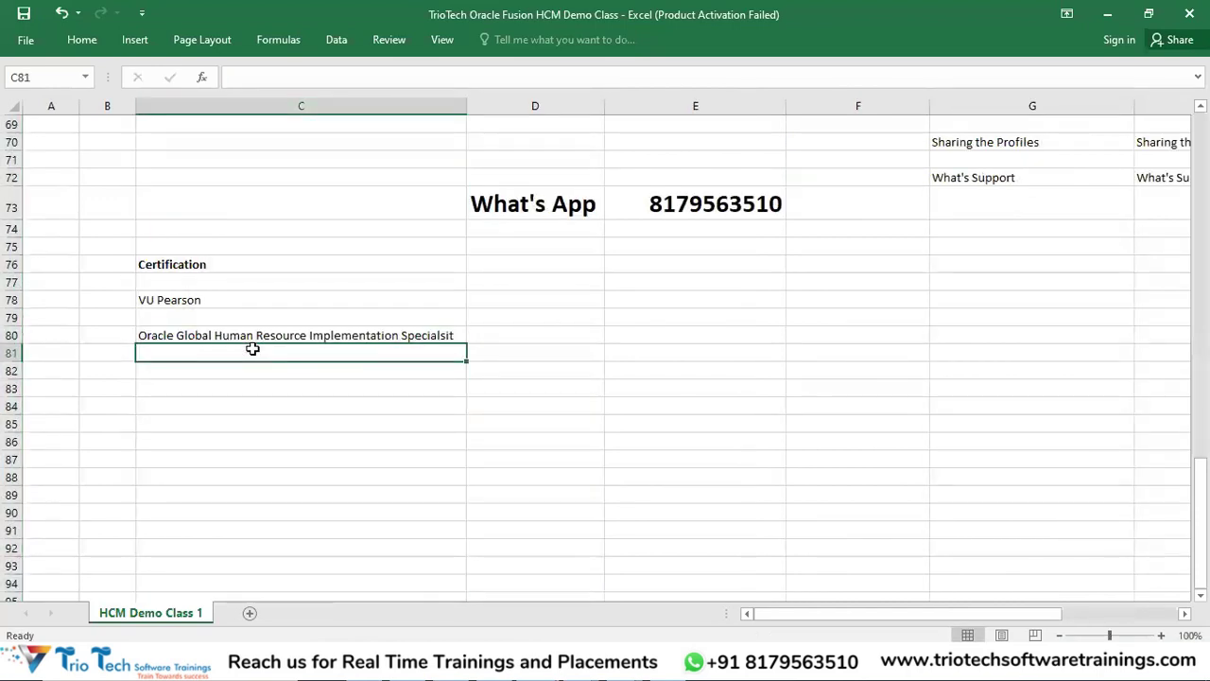
type("1ZO - 1-")
key("BackSpace")
type("046-23")
key("Return")
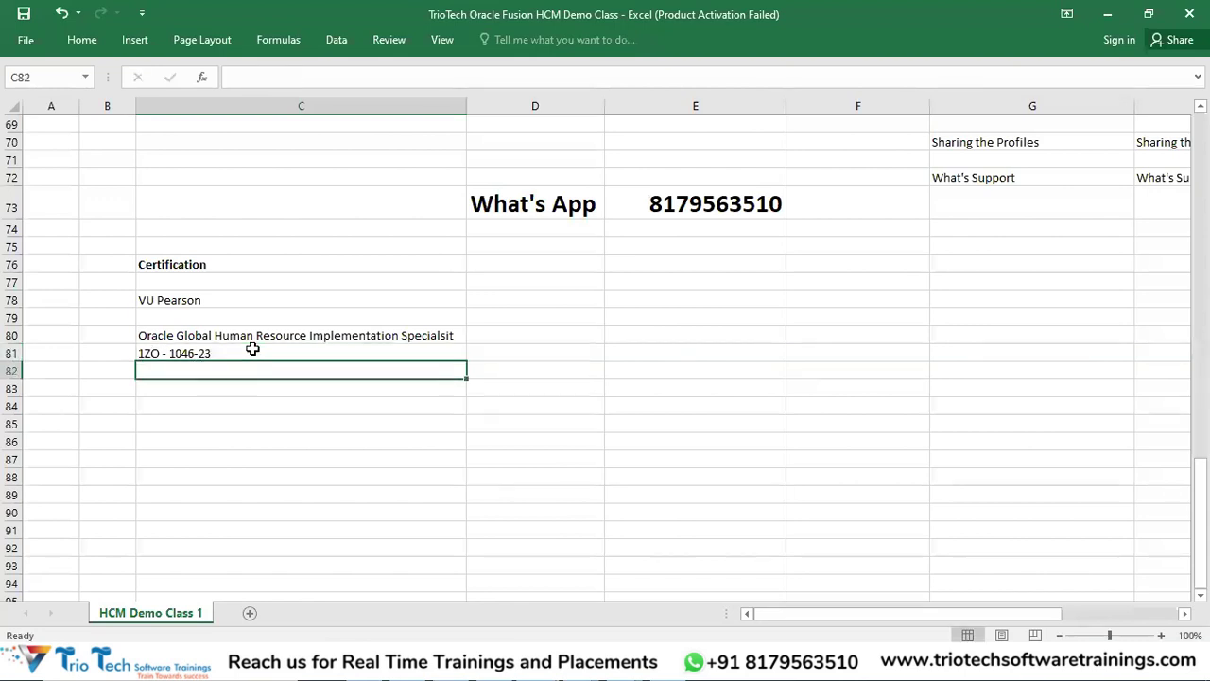
- Review the certification name, exam code and VU Pearson entries alongside the Absence Management module in the Functional list
left_click(209, 350)
left_click(208, 334)
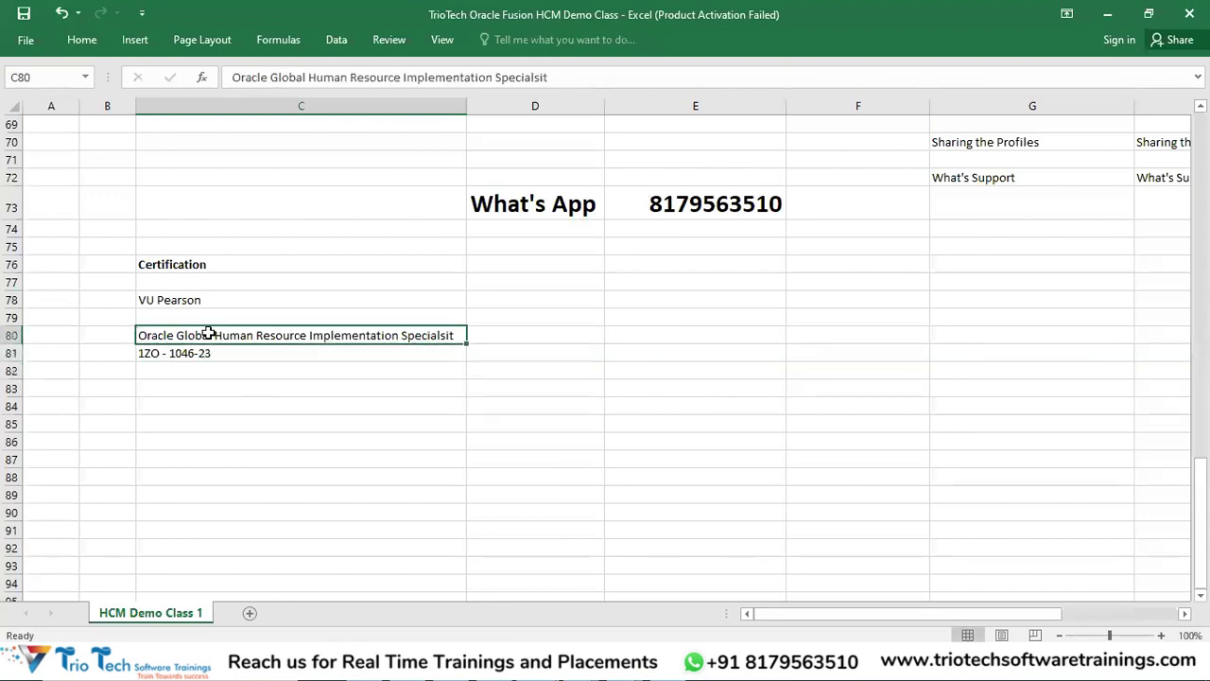
left_click(173, 391)
scroll(263, 358, "up", 4)
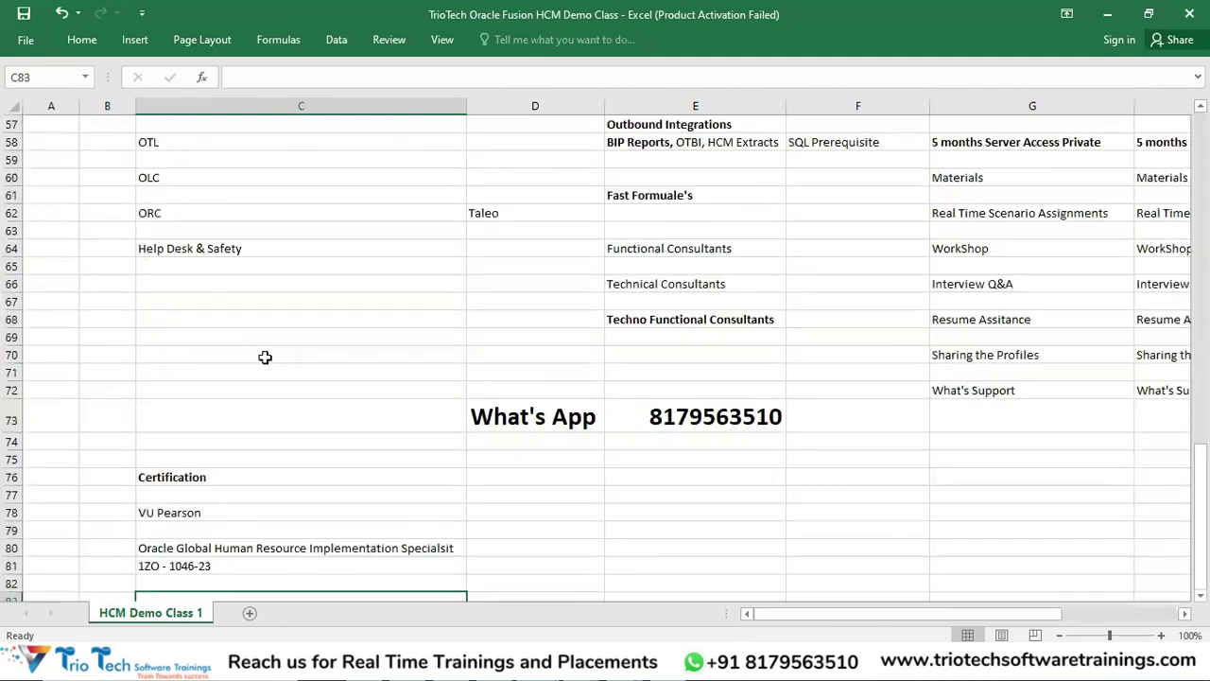
scroll(265, 357, "up", 5)
left_click(194, 250)
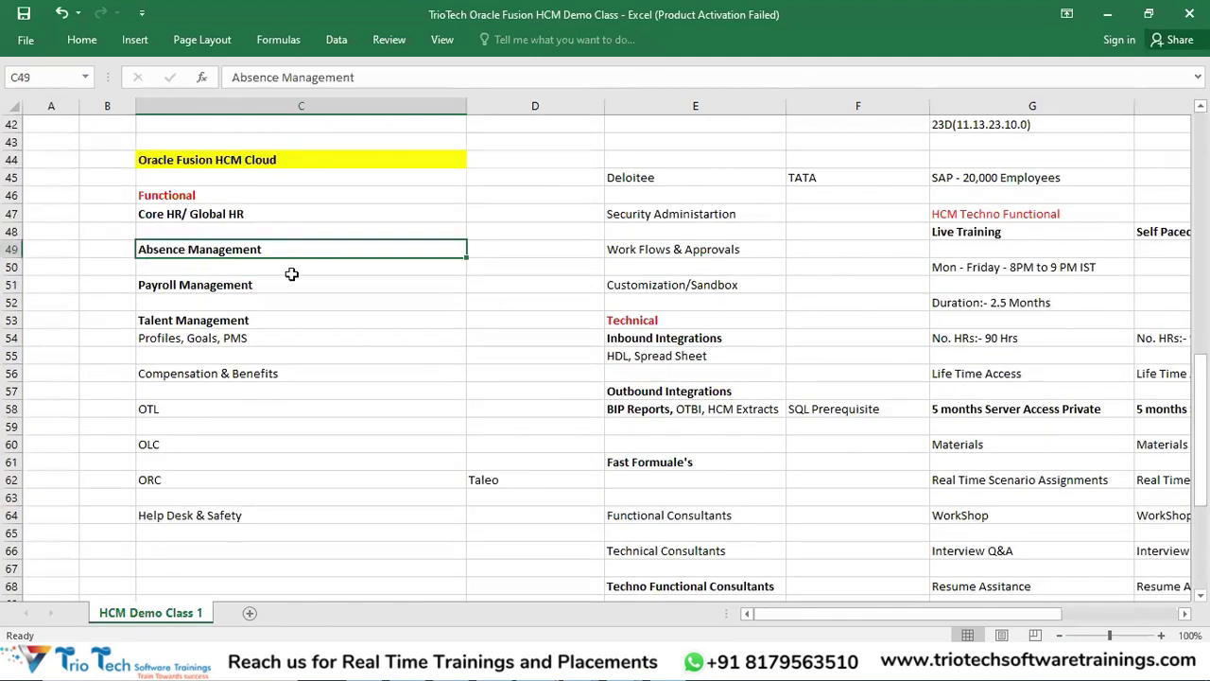
scroll(368, 406, "down", 8)
left_click(187, 442)
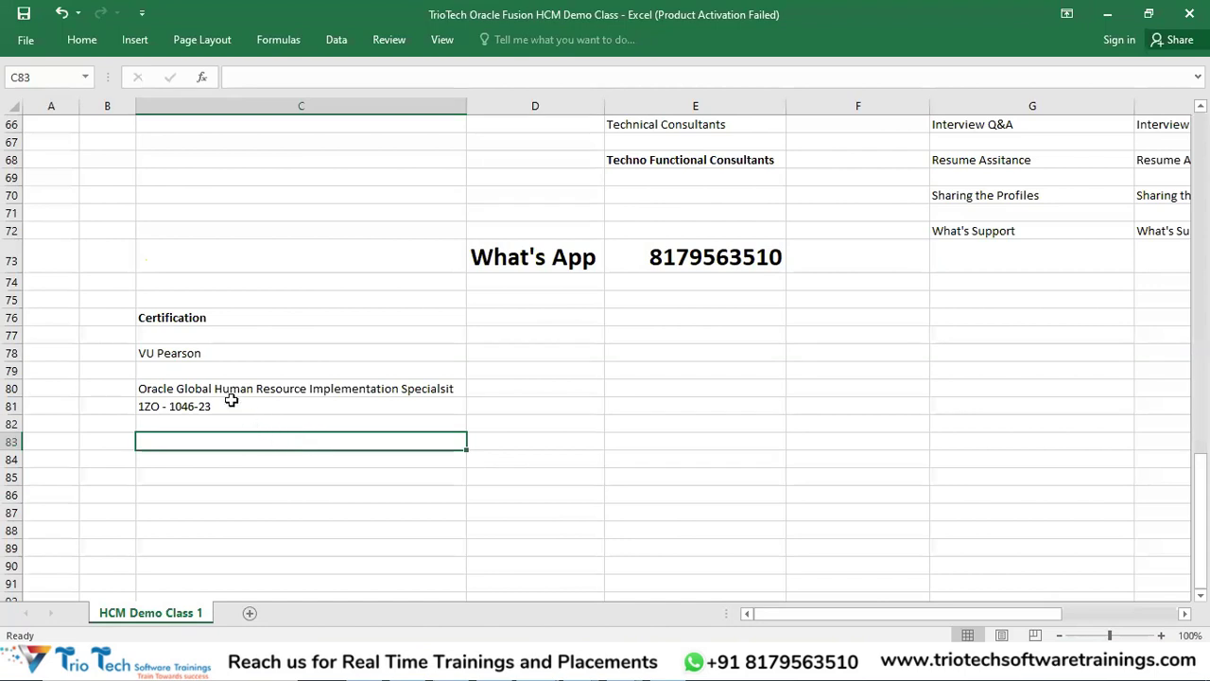
left_click(202, 388)
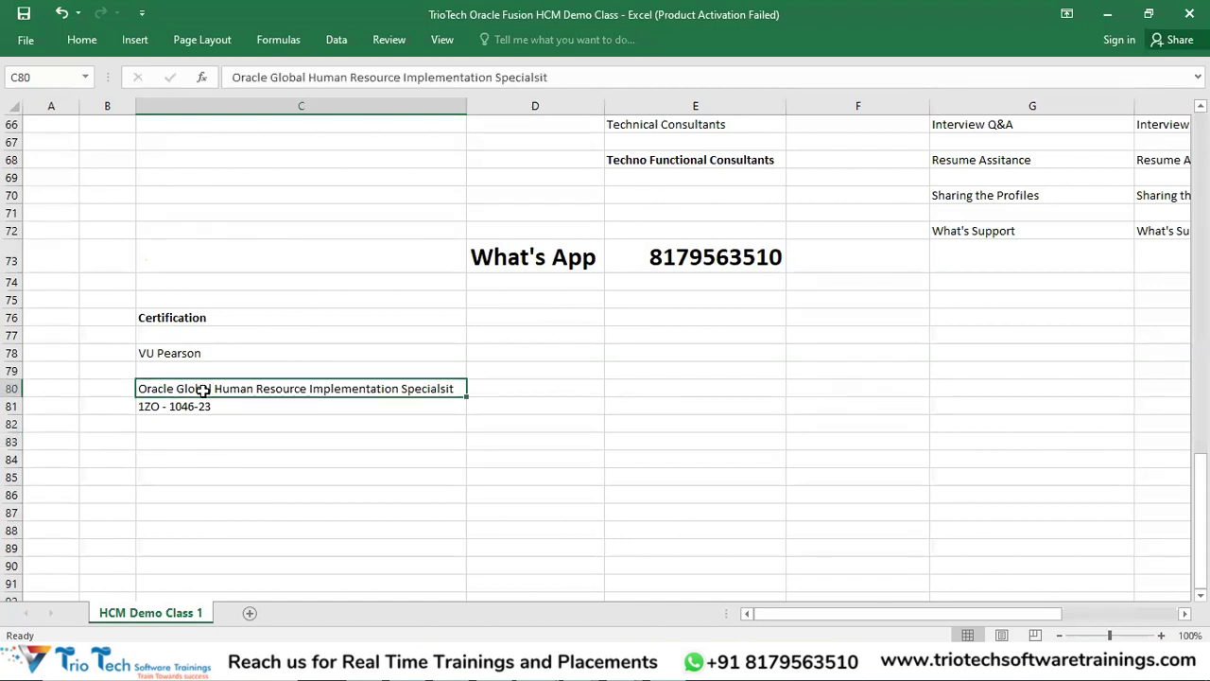
left_click(181, 406)
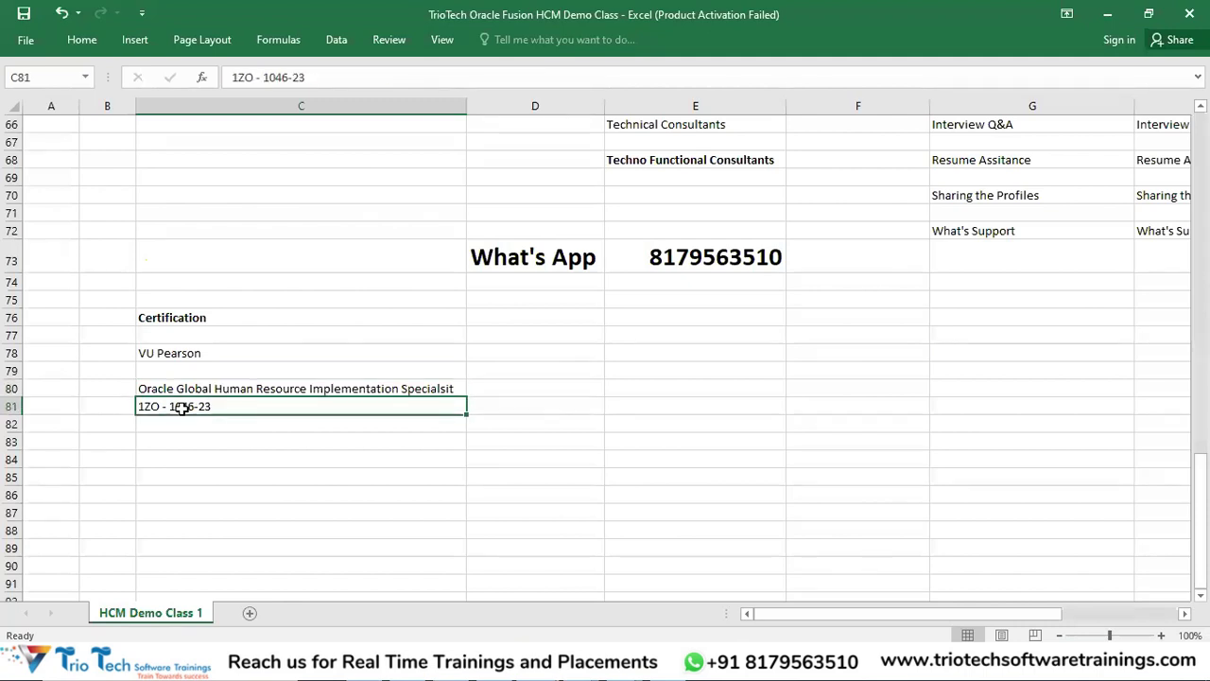
left_click(166, 354)
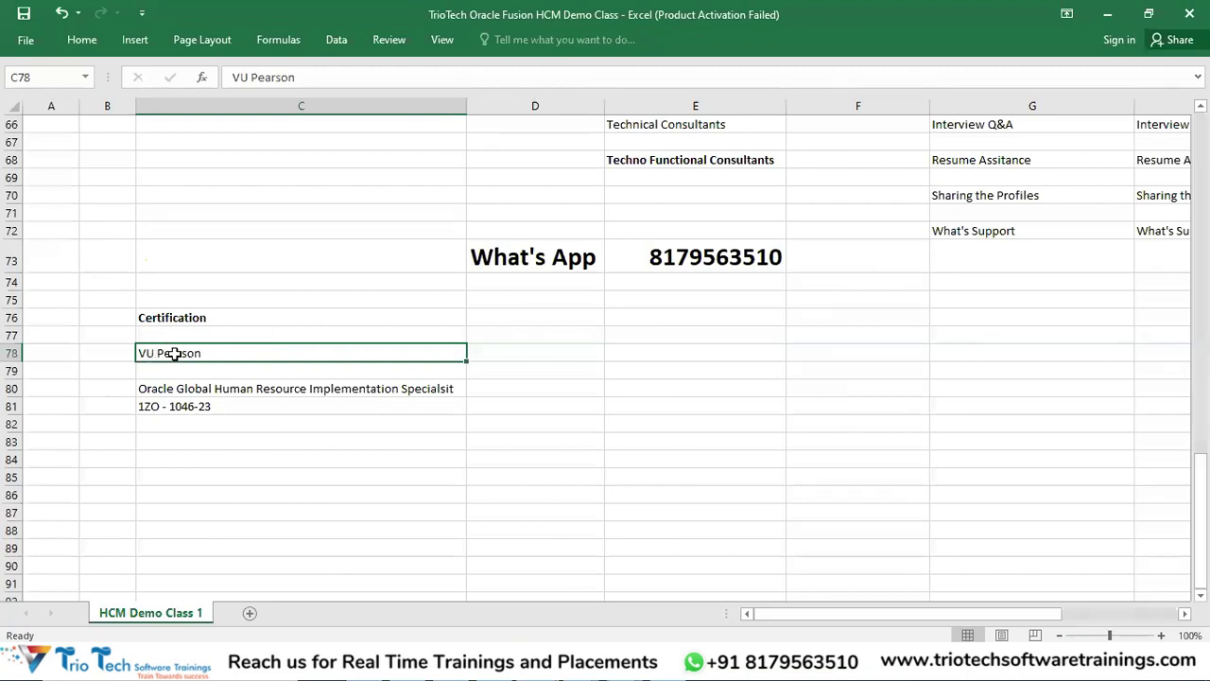
- Switch to the browser to view the Pearson VUE home page's testing organization search, and return to the HCM Demo Class workbook
key("alt+Tab")
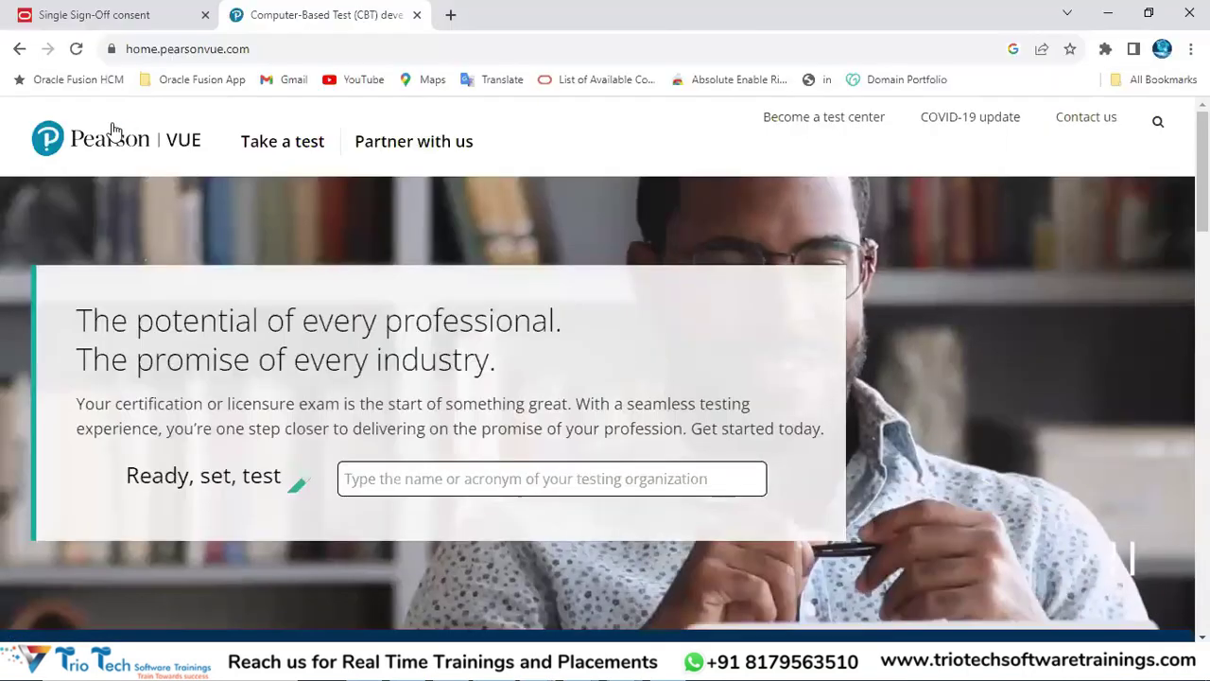
left_click(484, 479)
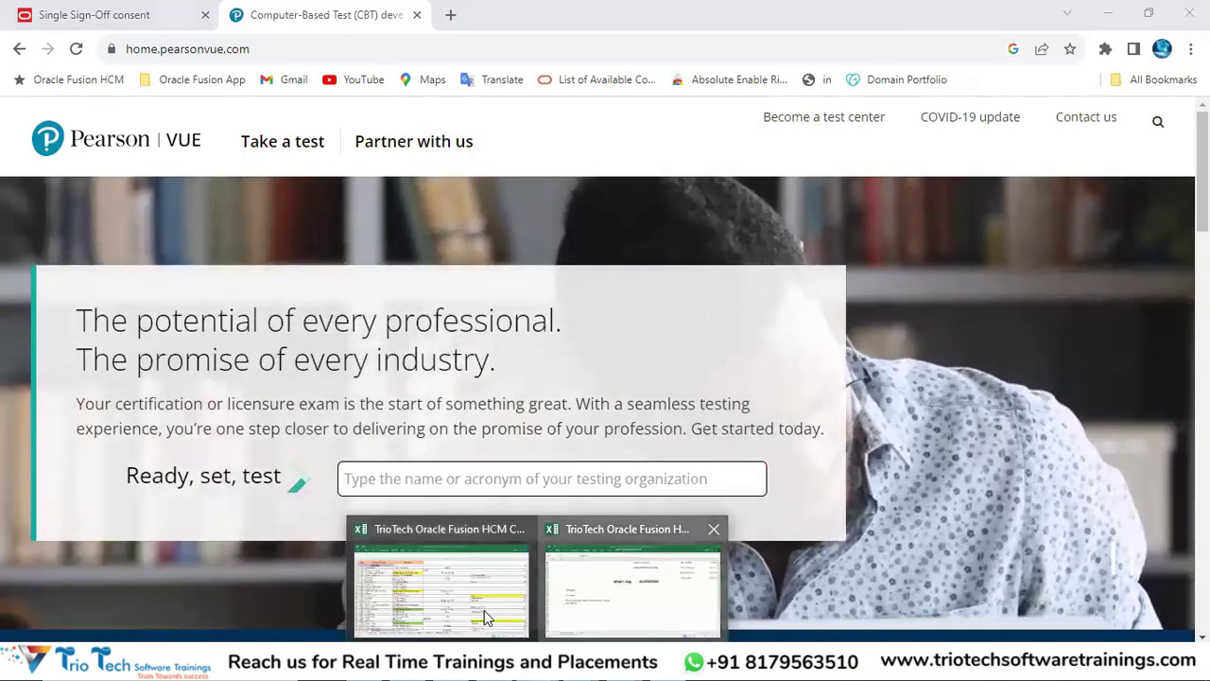
left_click(484, 610)
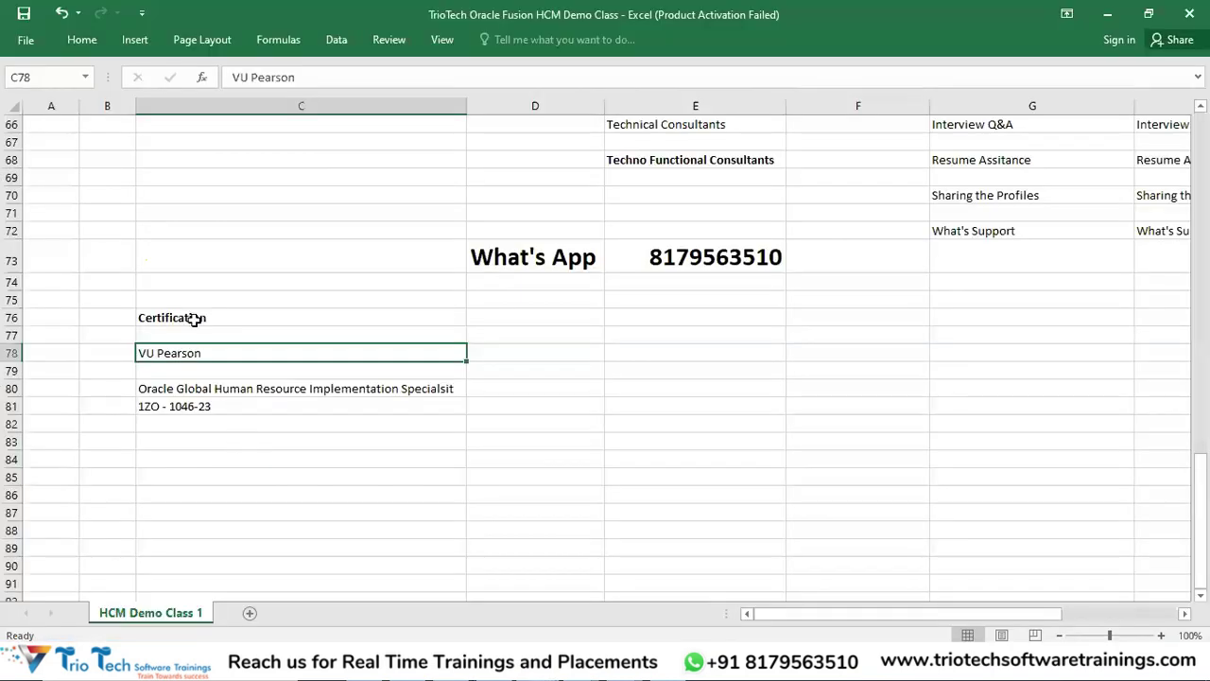
- Enter 50- 75 Questions in cell C83 below the exam code
left_click_drag(216, 389, 218, 406)
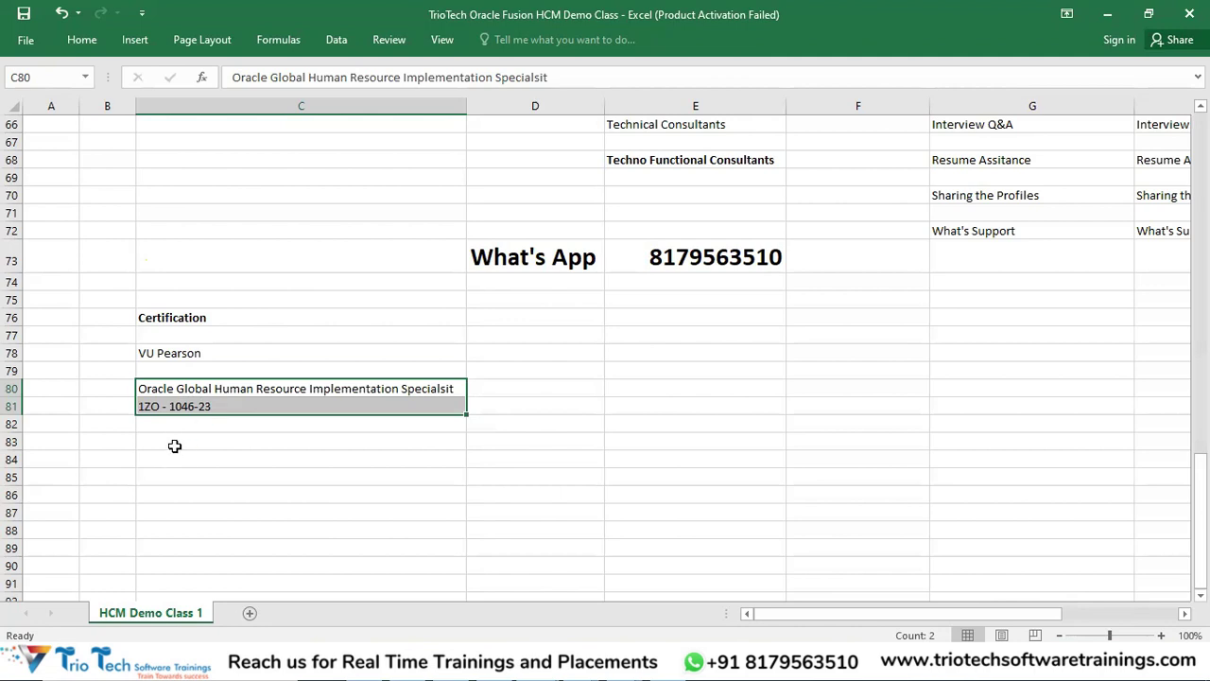
left_click(173, 442)
left_click_drag(190, 390, 190, 408)
left_click(180, 440)
type("50_70")
key("BackSpace")
key("BackSpace")
key("BackSpace")
type("- 75 Questions")
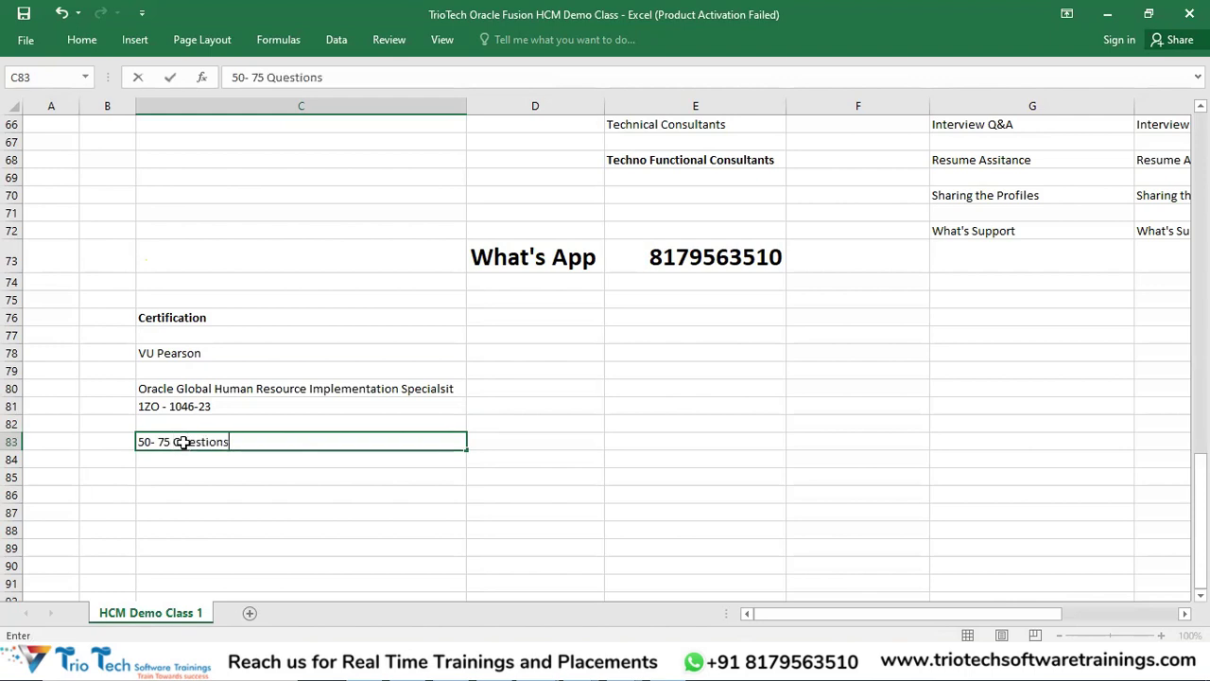
key("Return")
- Enter Negative Marking in cell C85 below the number of questions
left_click(204, 393)
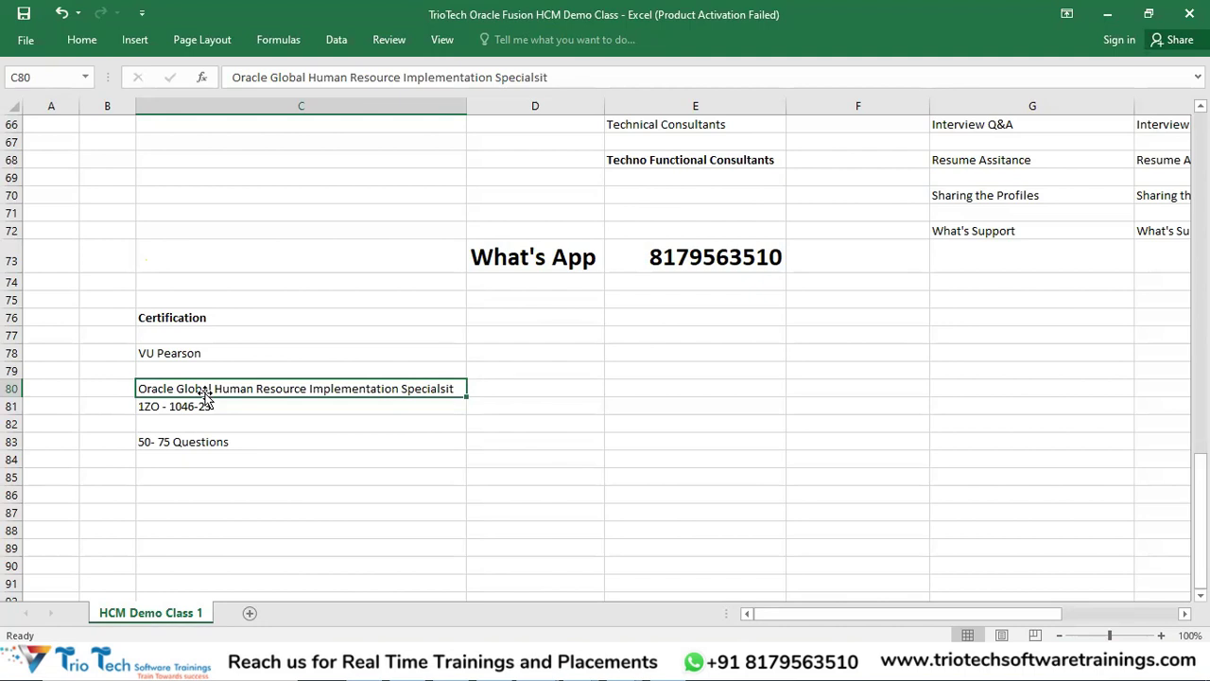
left_click(180, 480)
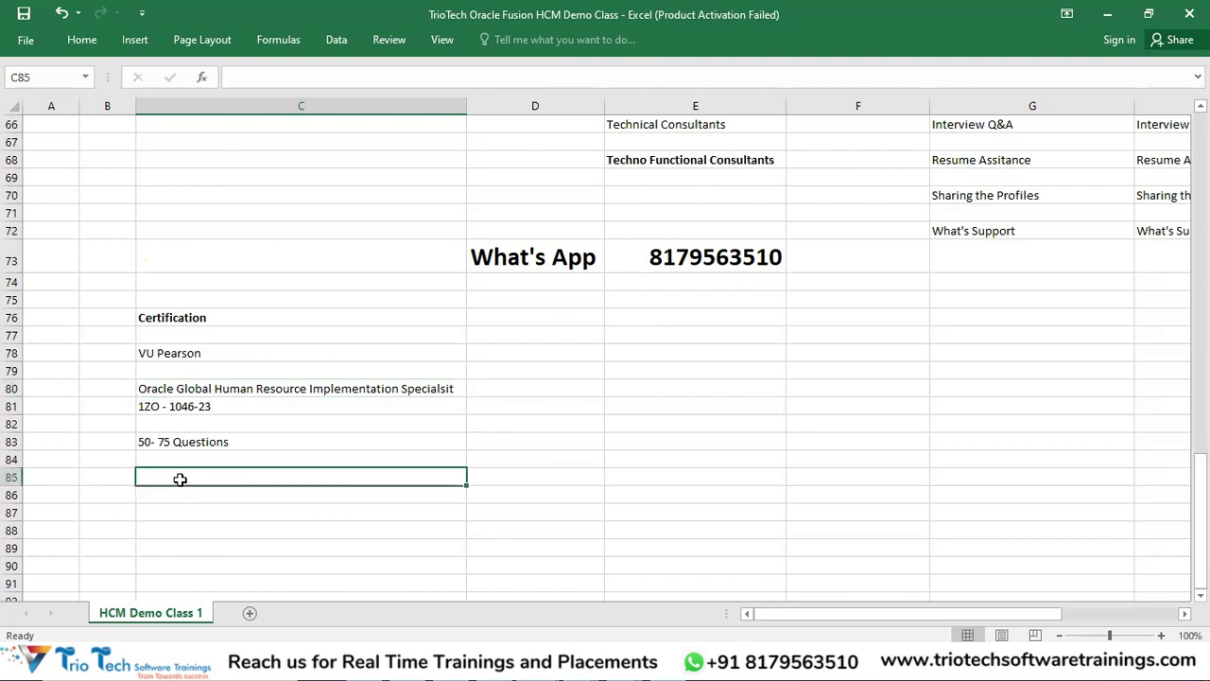
type("Negat")
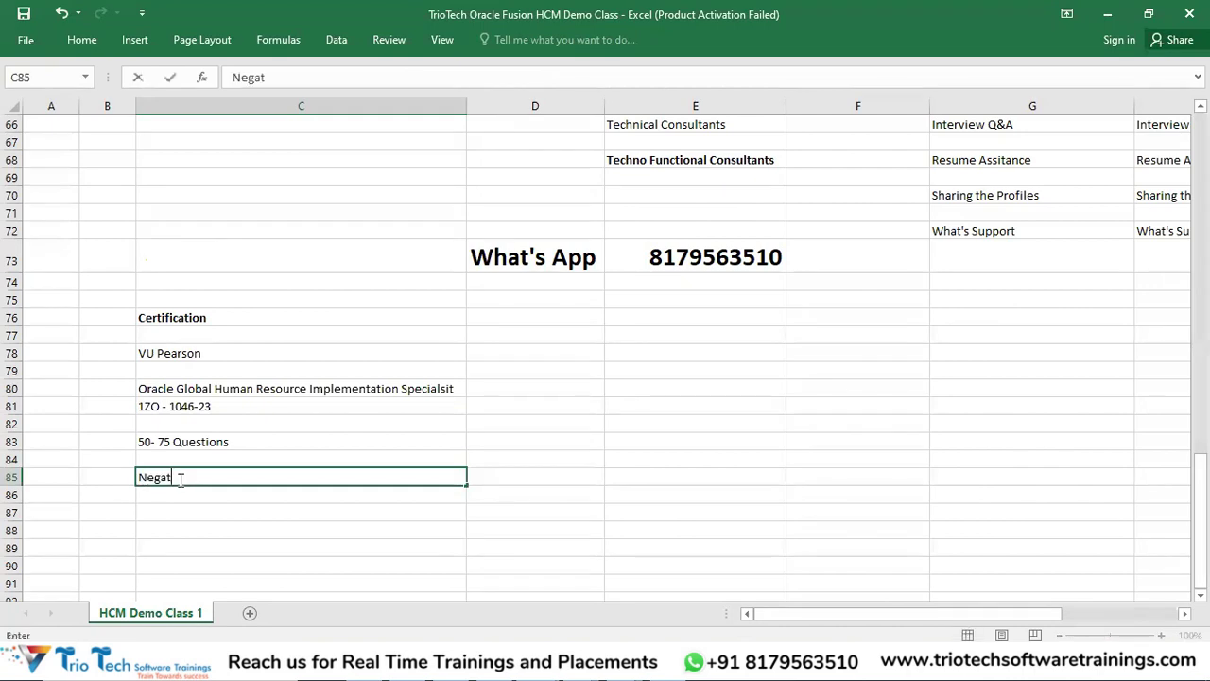
type("ive Marking")
key("Return")
key("Return")
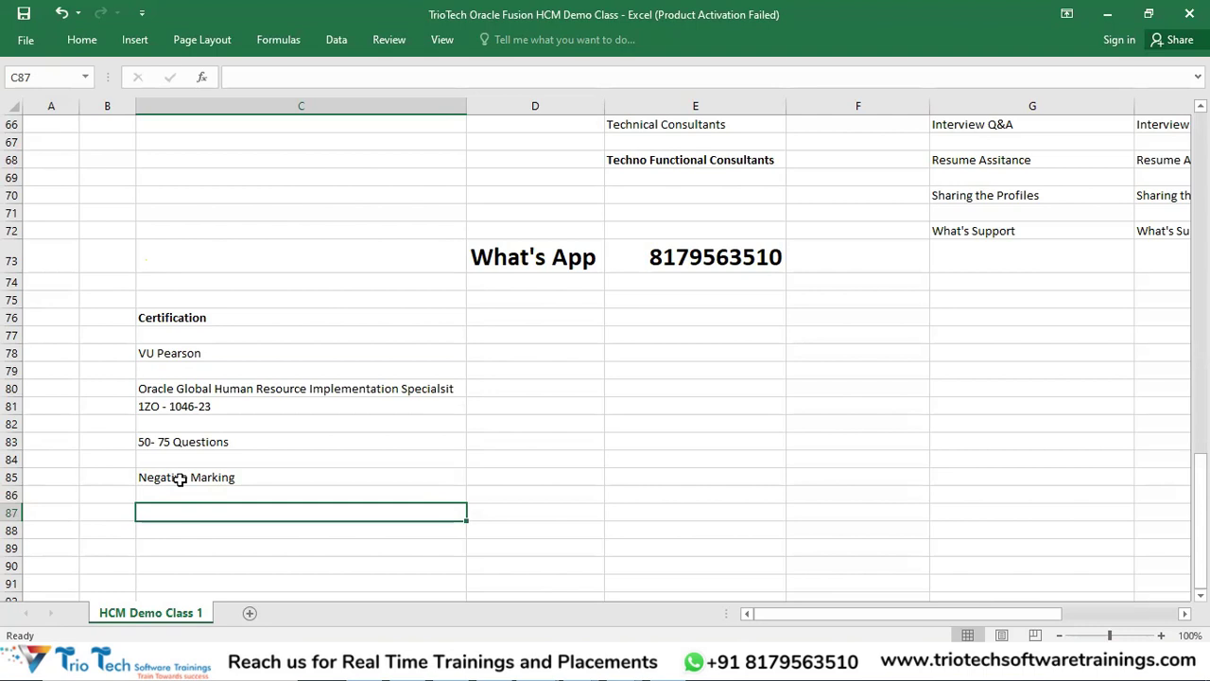
- Enter 70% in cell C87 and left-align it
type("70%")
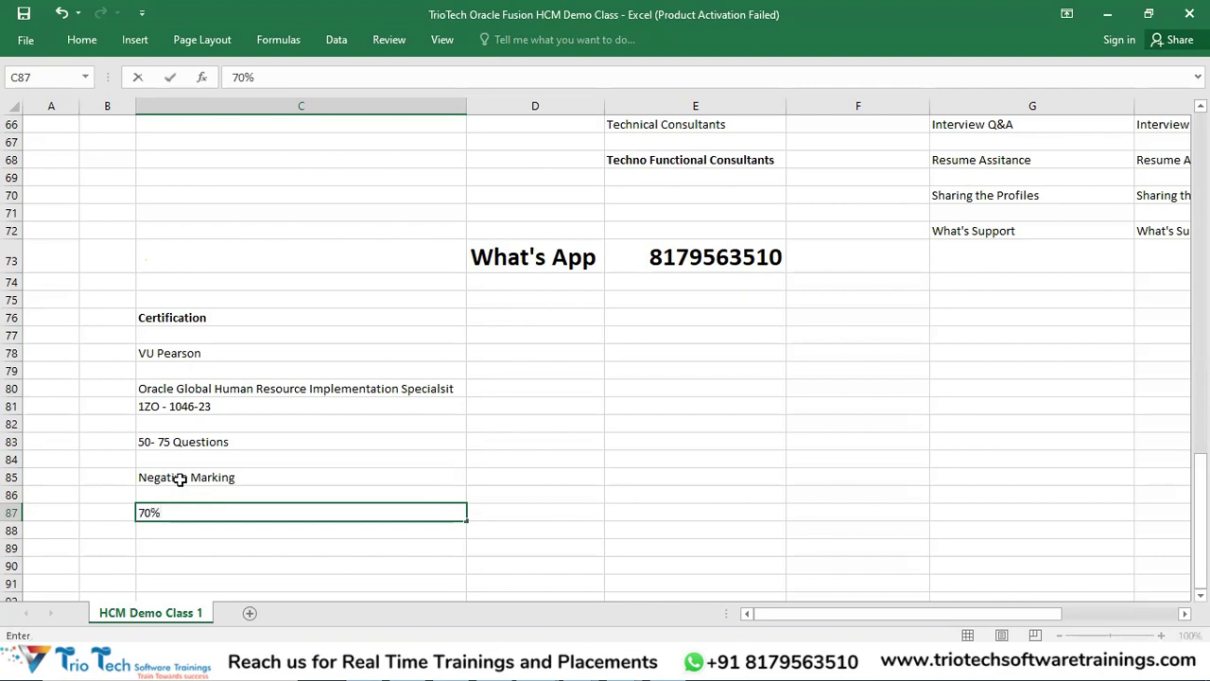
key("Return")
key("Return")
left_click(184, 510)
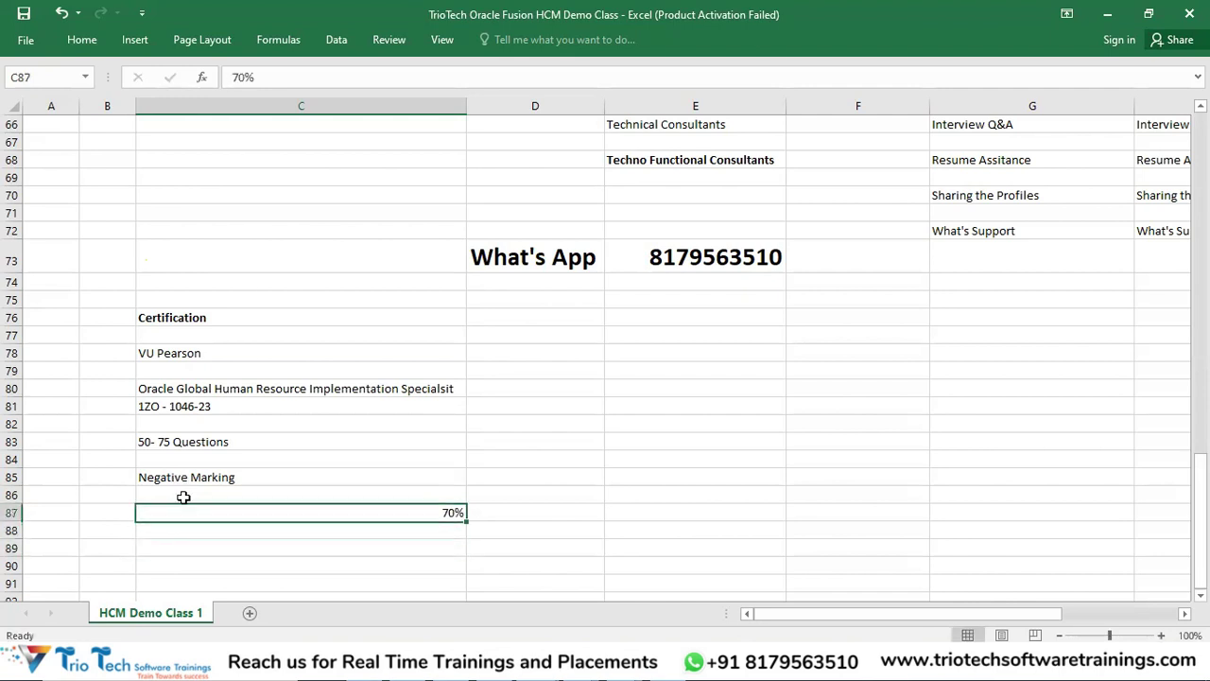
left_click(81, 38)
left_click(336, 98)
- Enter the exam fee 22K INR + Taxes in cell C89 and make it bold
left_click(164, 554)
left_click(159, 548)
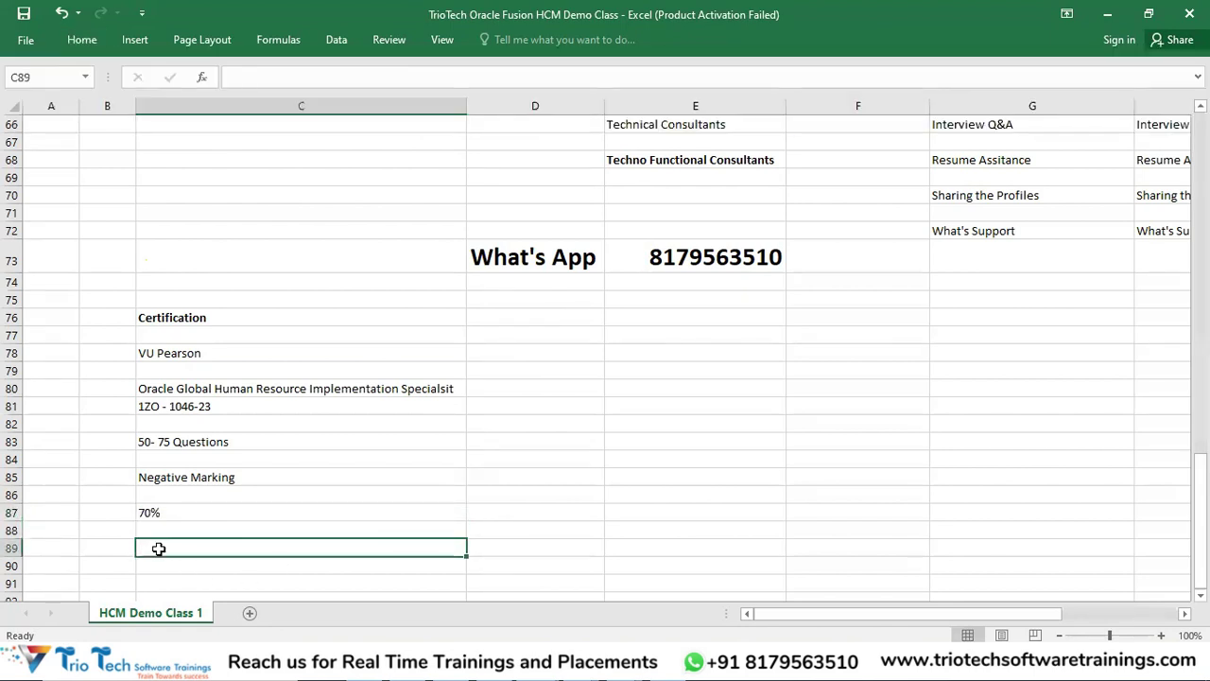
type("22")
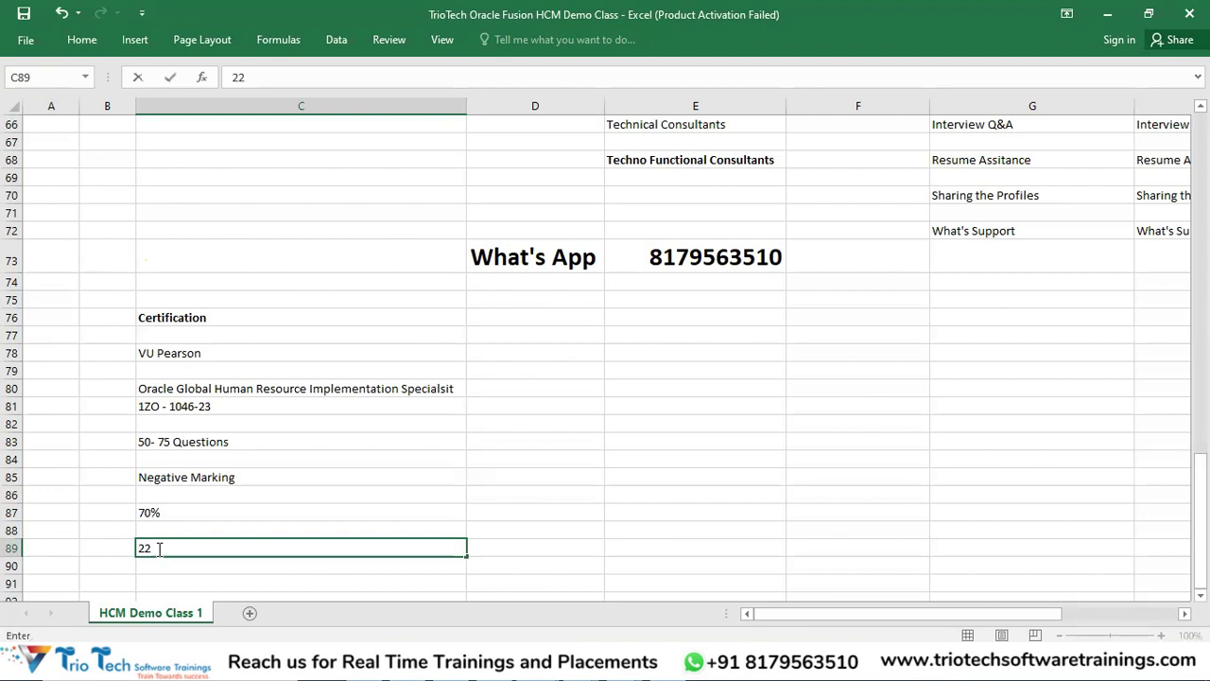
type("K INR + Taxes")
key("Return")
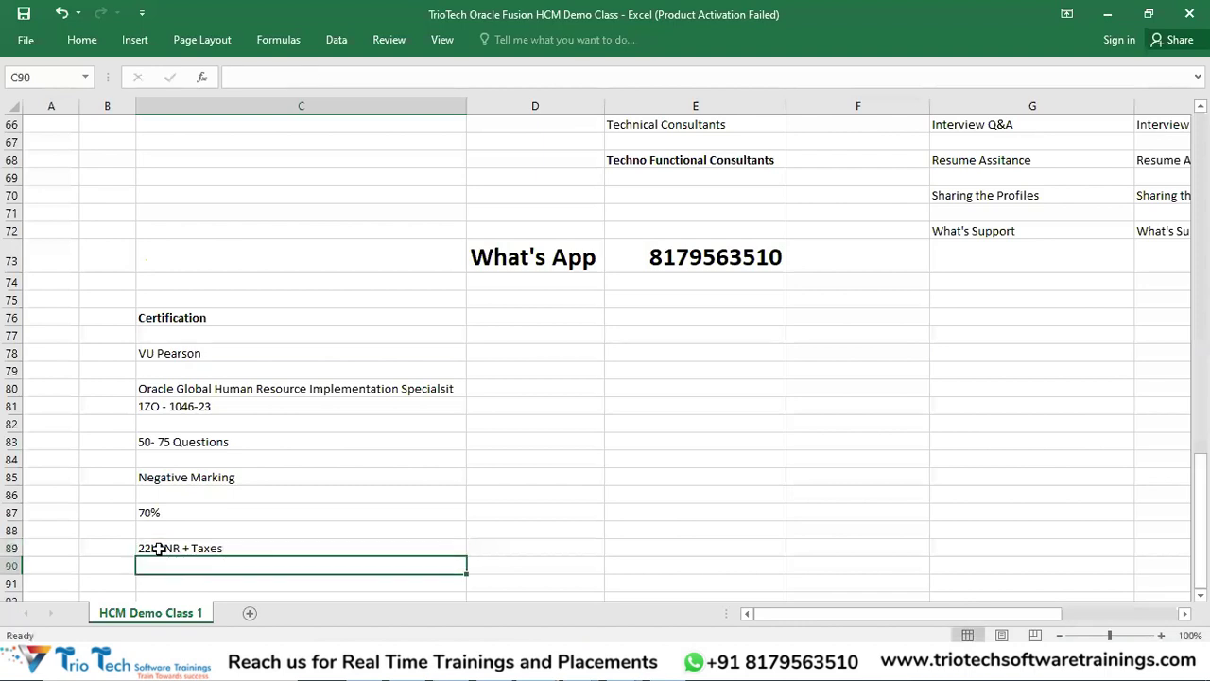
left_click(157, 549)
key("ctrl+b")
- Review the Certification section's heading and fee, and select the certification name and exam code in cells C80:C81
left_click_drag(199, 385, 202, 413)
left_click(202, 548)
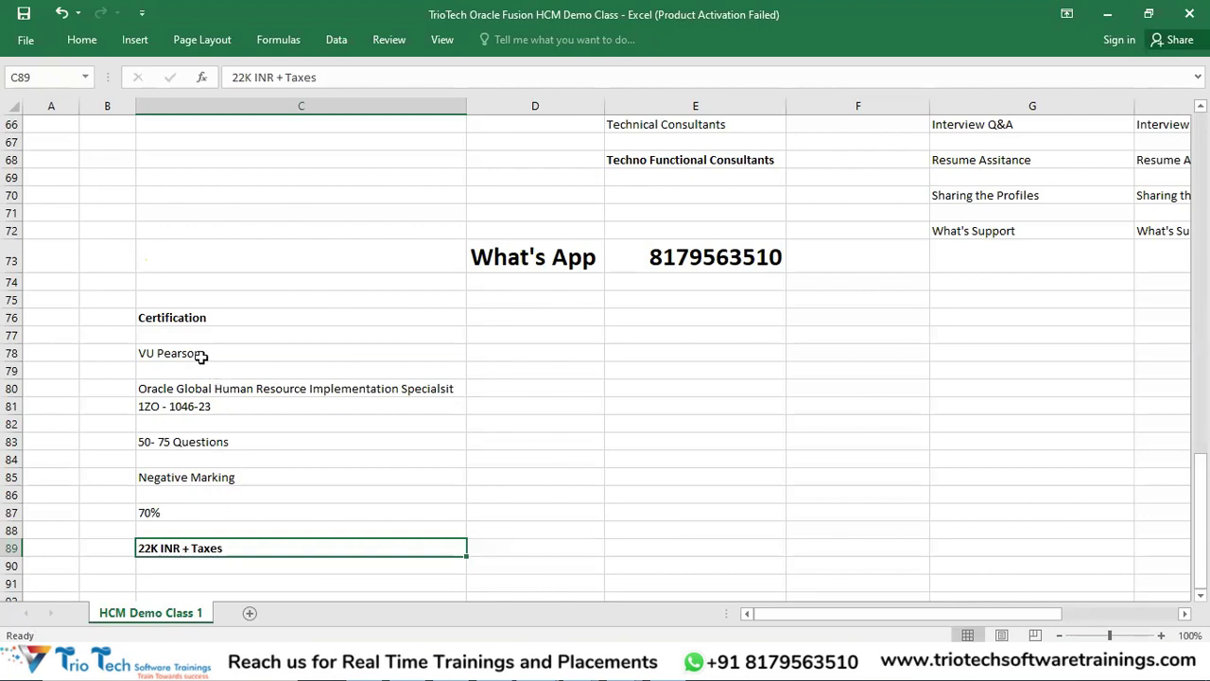
left_click(186, 319)
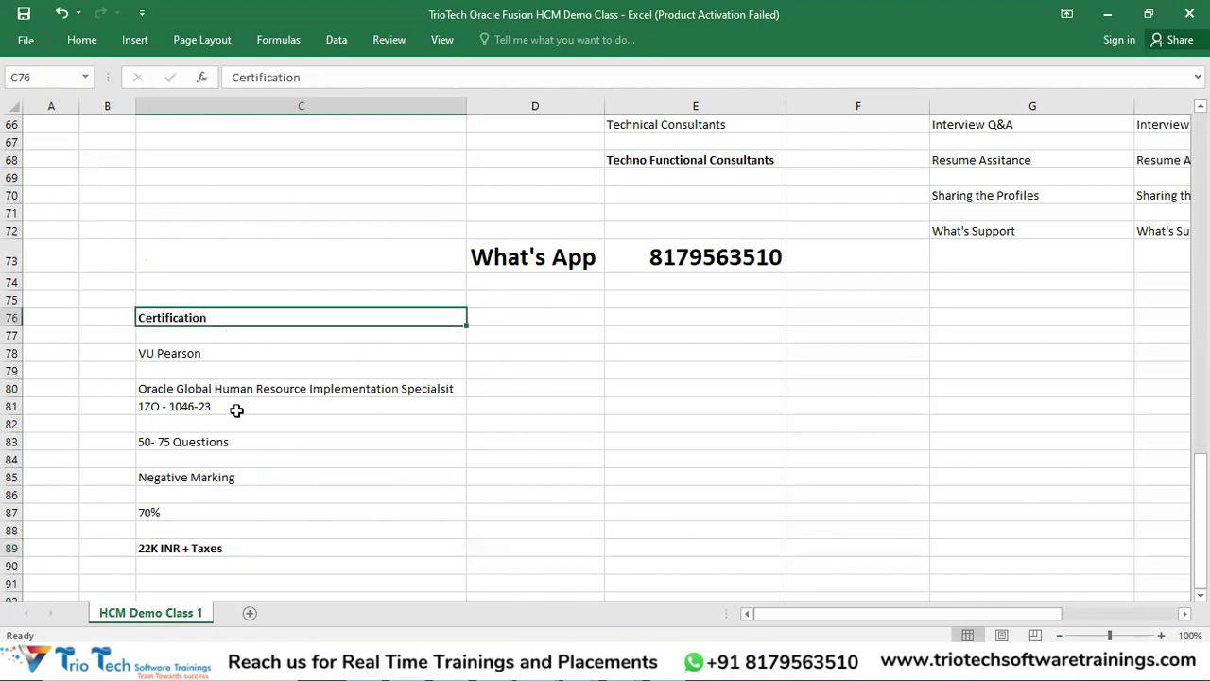
left_click_drag(240, 389, 243, 406)
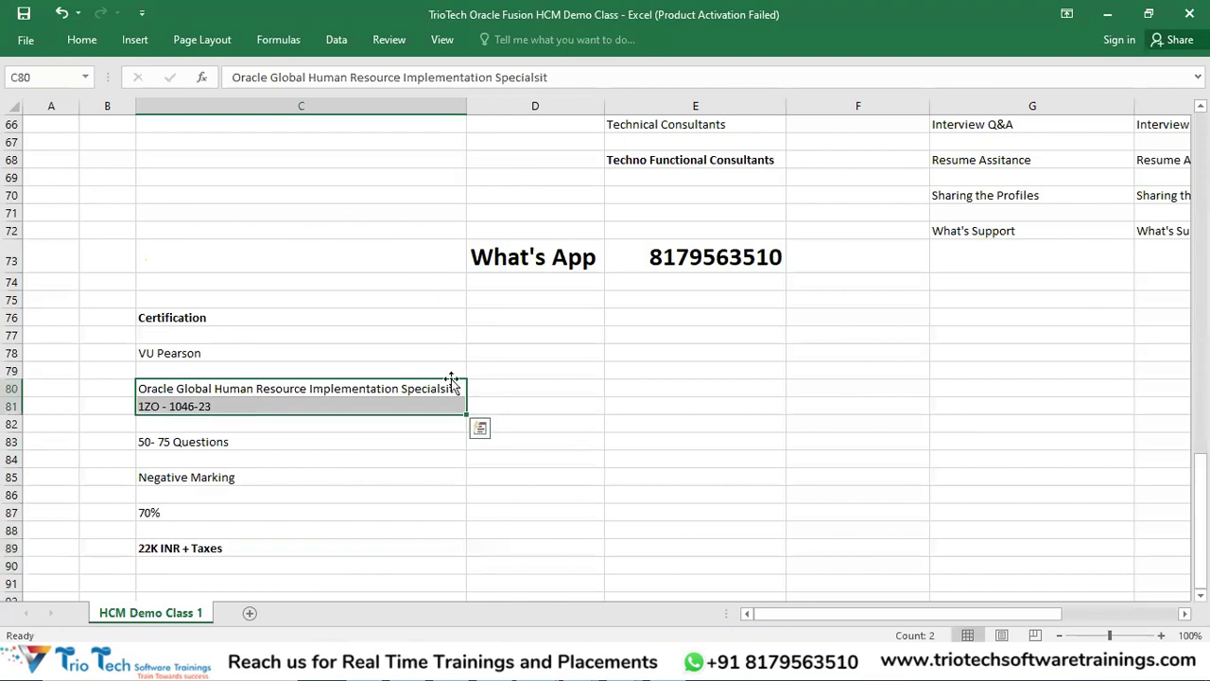
- Enter 18 Months in cell D80 beside the certification name
left_click(302, 404)
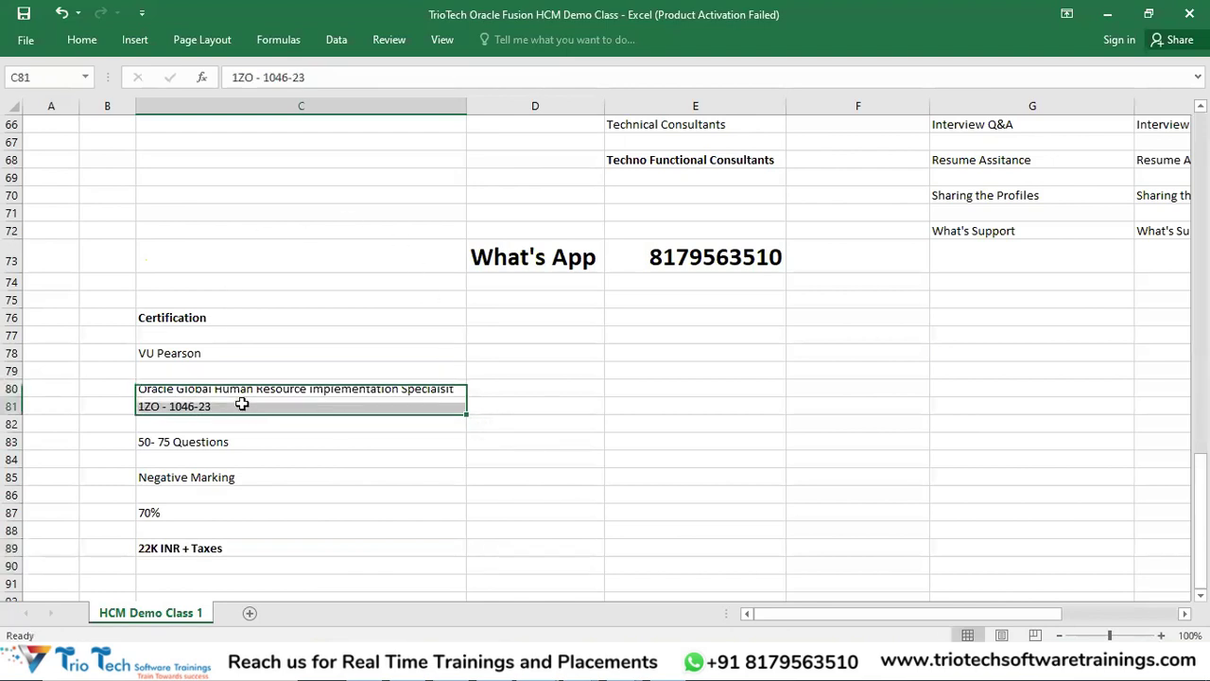
left_click(236, 387)
left_click(236, 405)
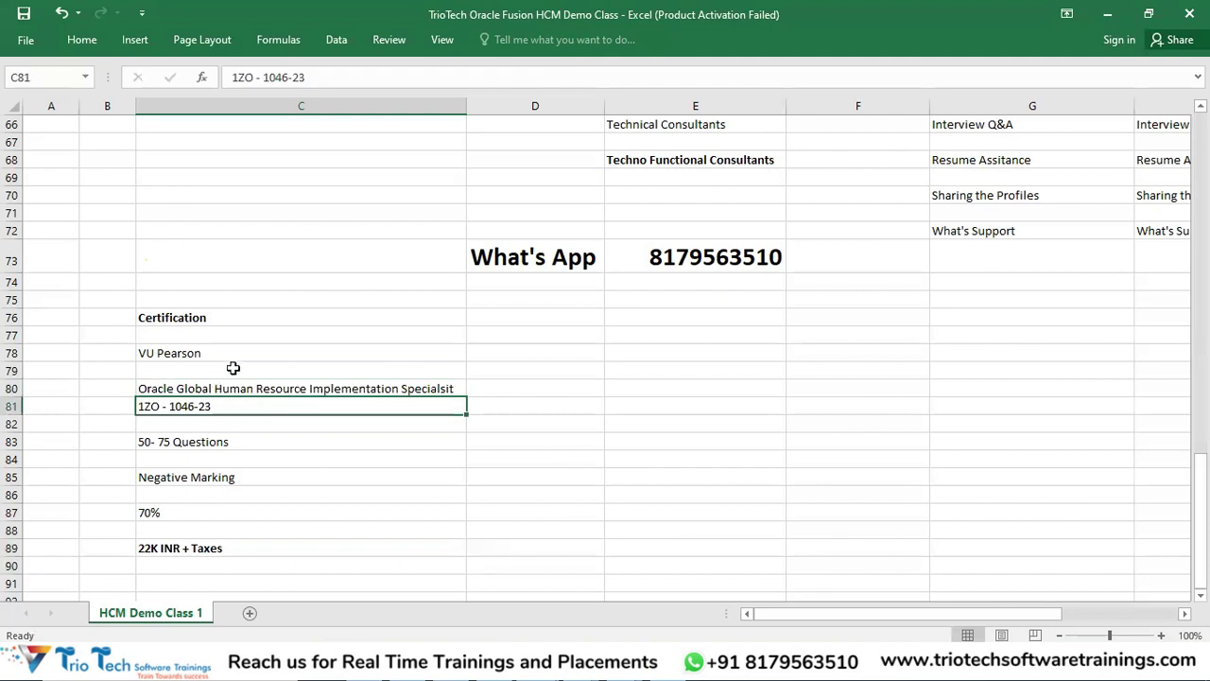
left_click(273, 392)
left_click(221, 440)
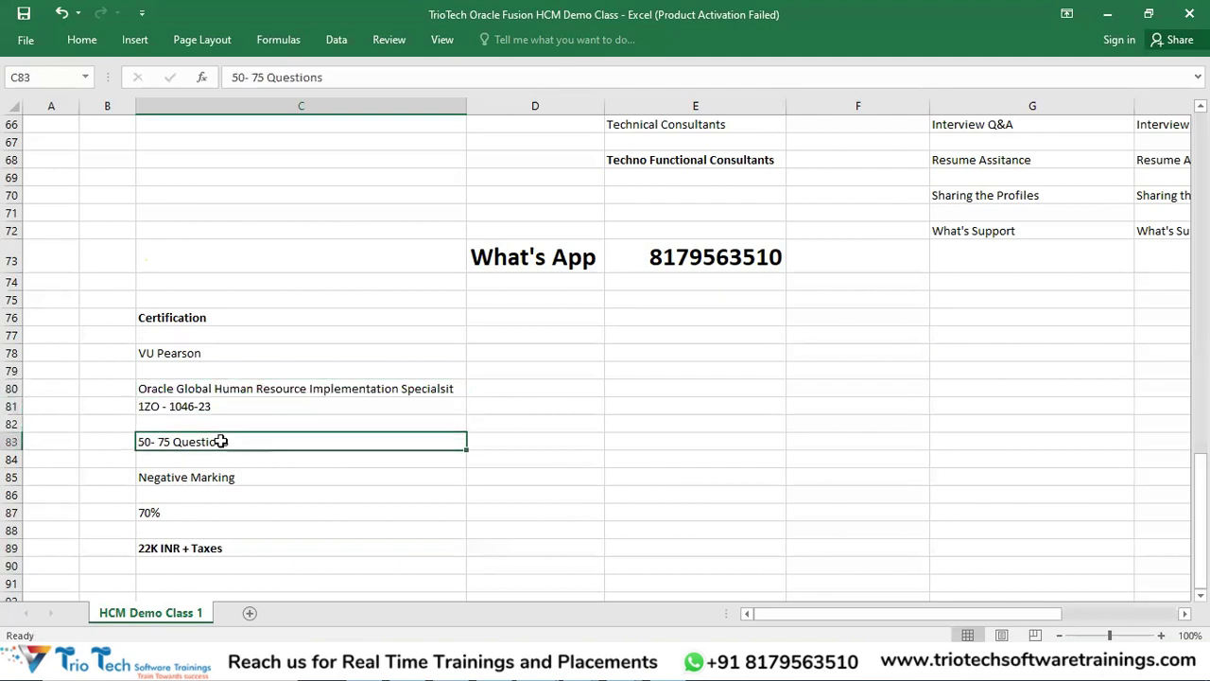
left_click(262, 389)
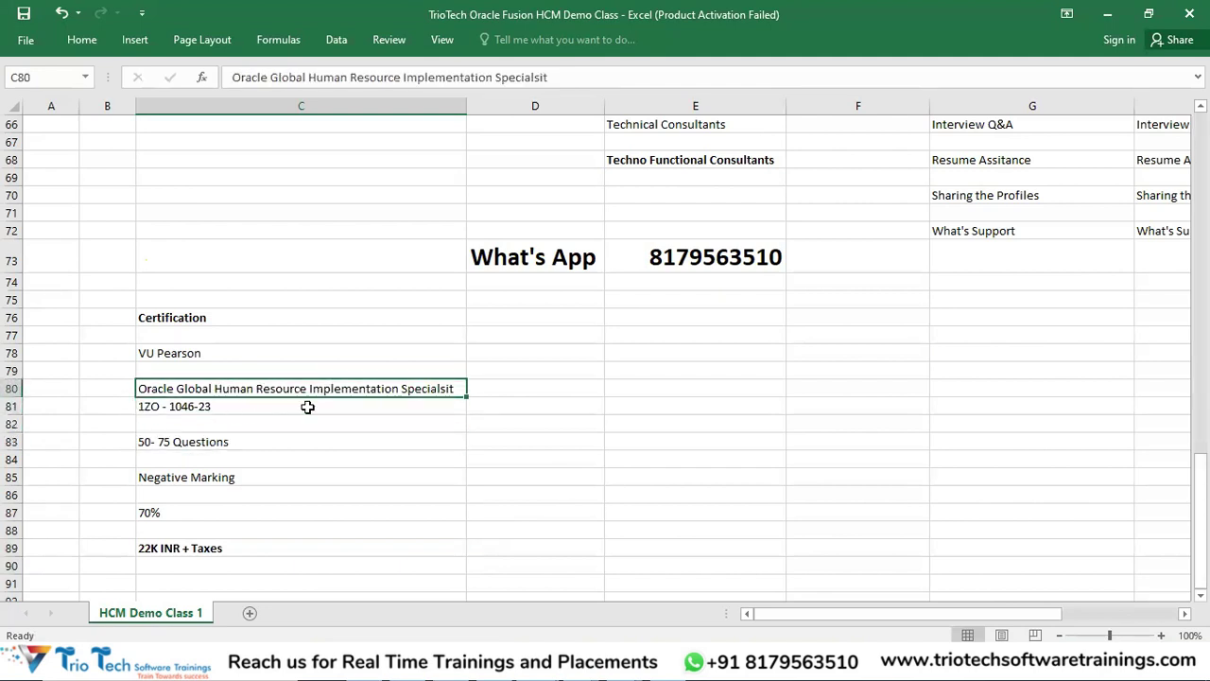
left_click(497, 386)
type("1")
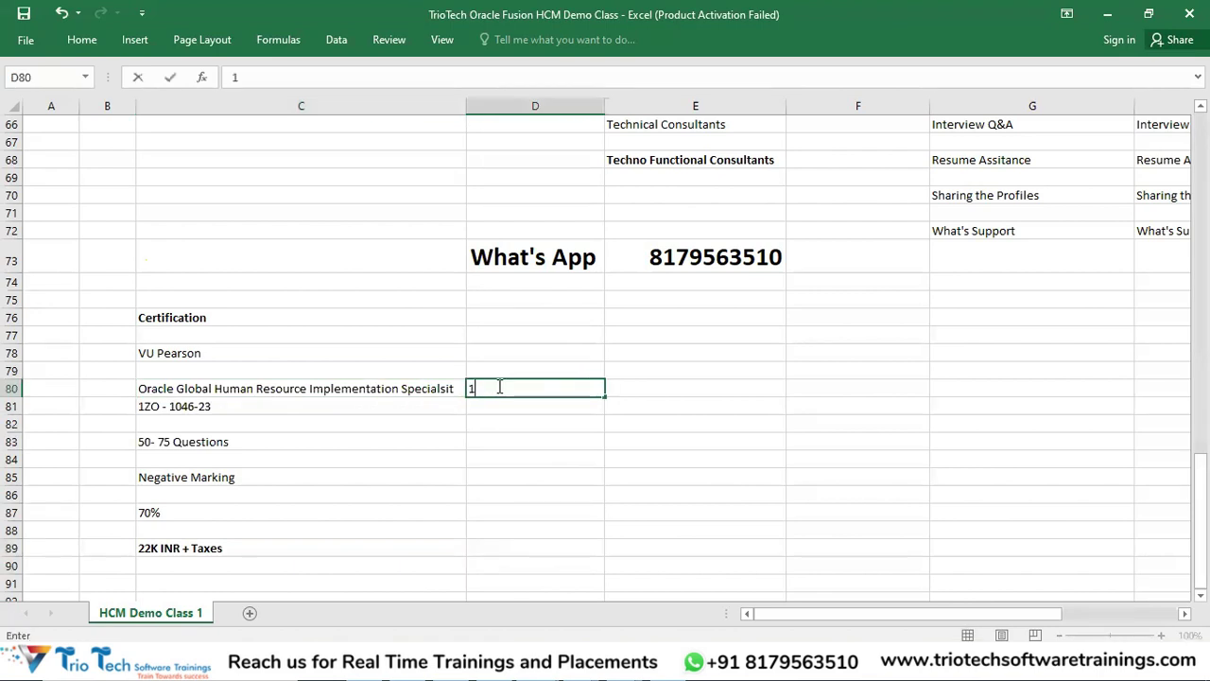
type("8 Months")
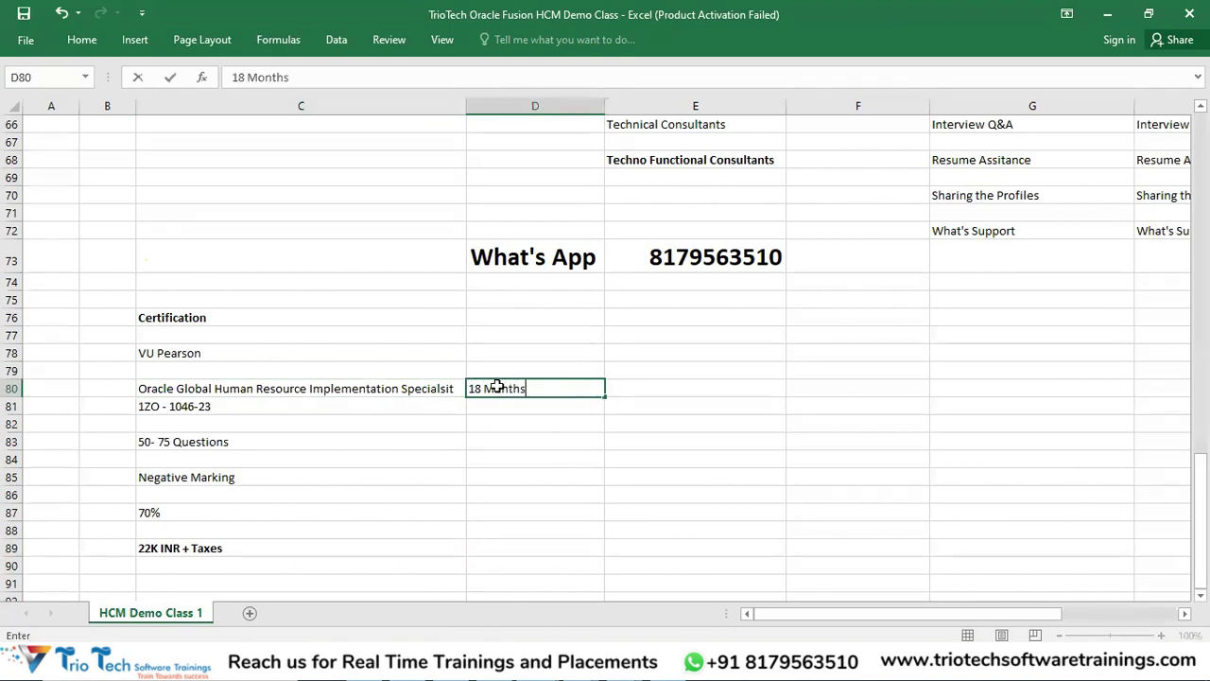
key("Return")
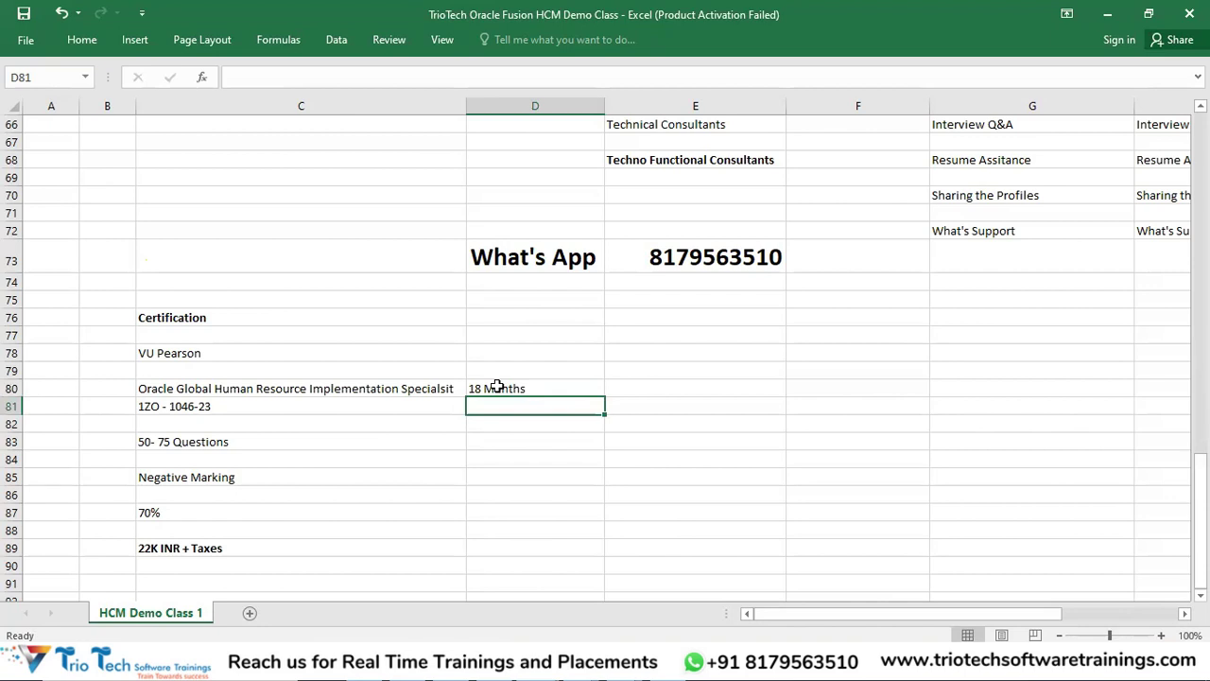
- Enter NO in cell D82 below the 18 Months entry
left_click(197, 316)
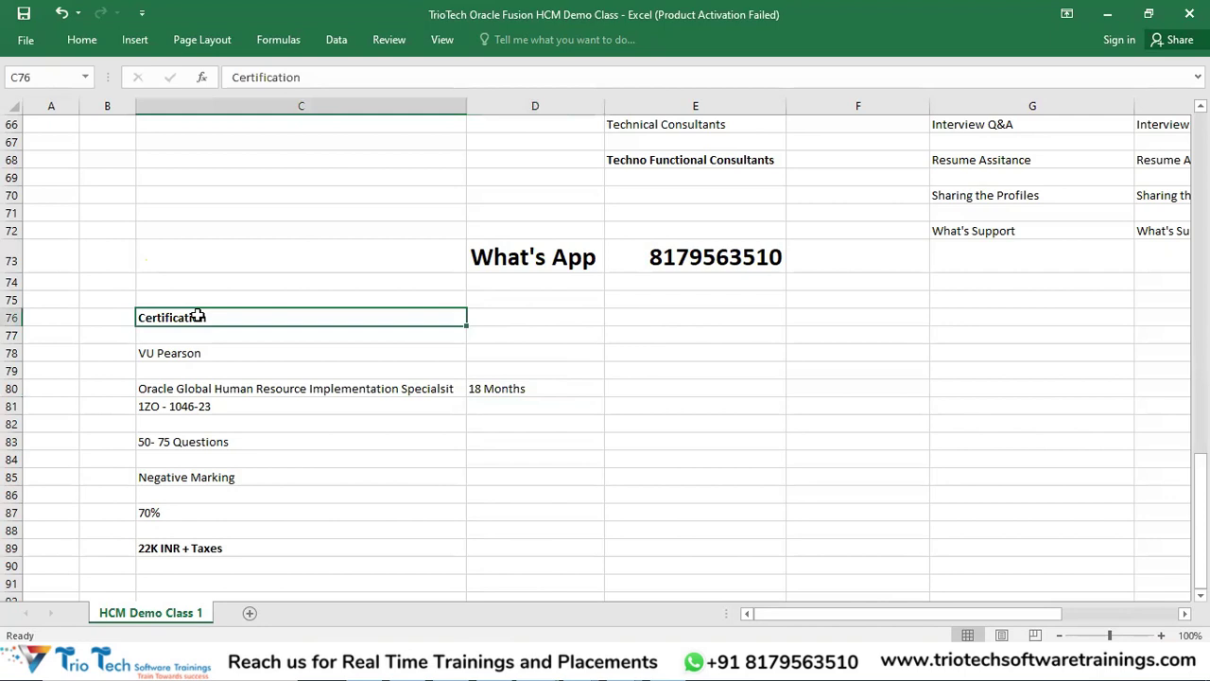
left_click(477, 347)
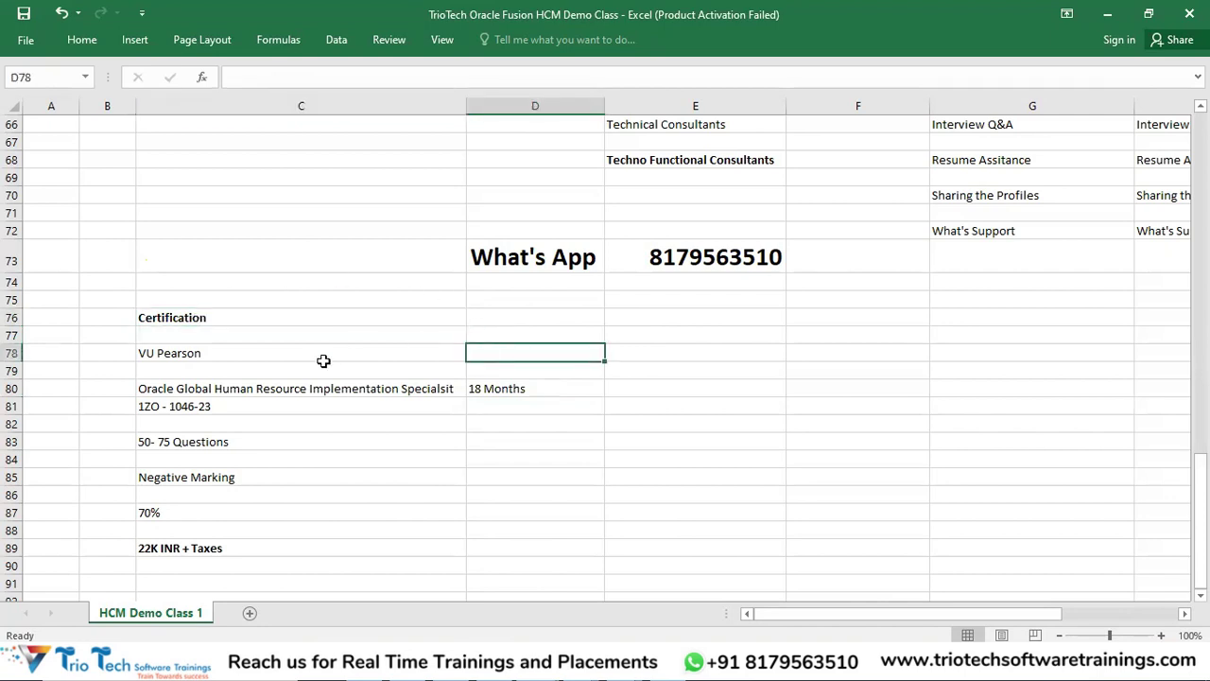
left_click(277, 382)
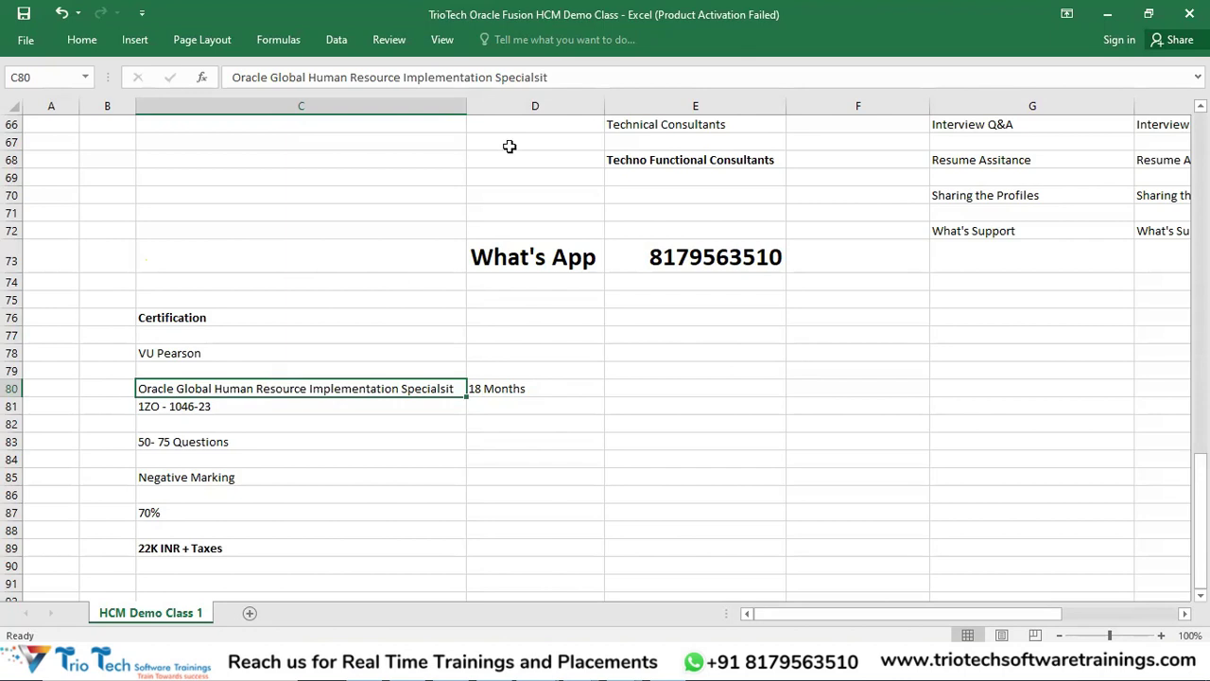
left_click(516, 427)
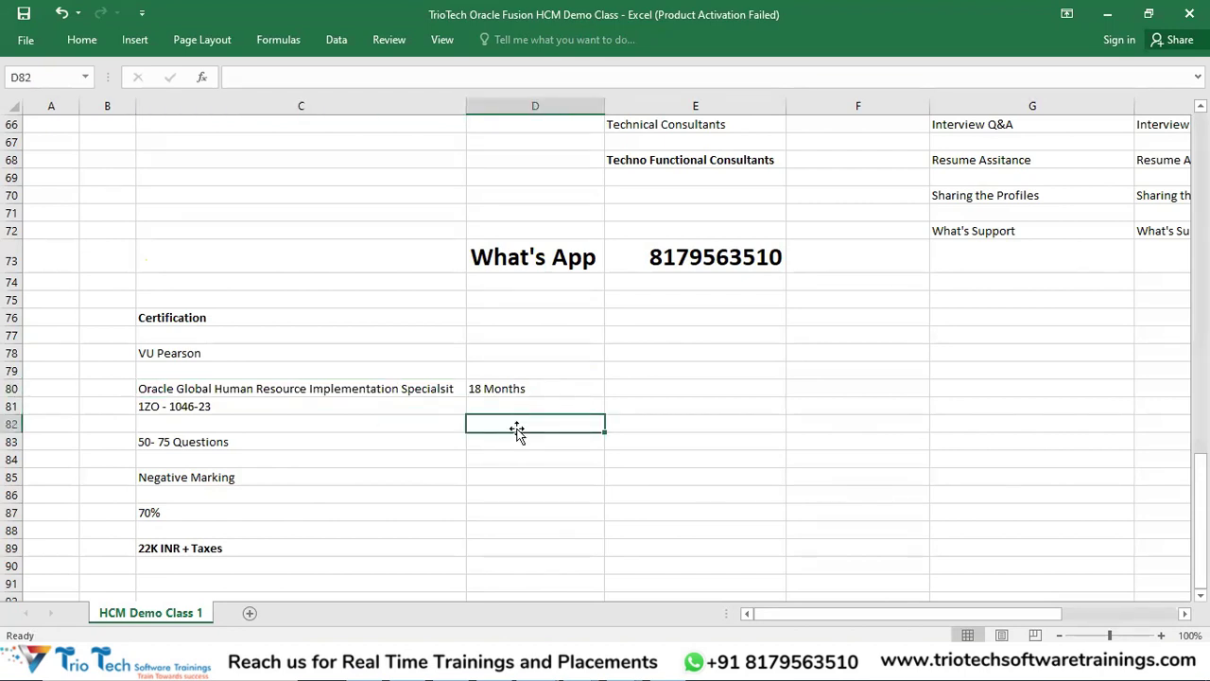
type("NO")
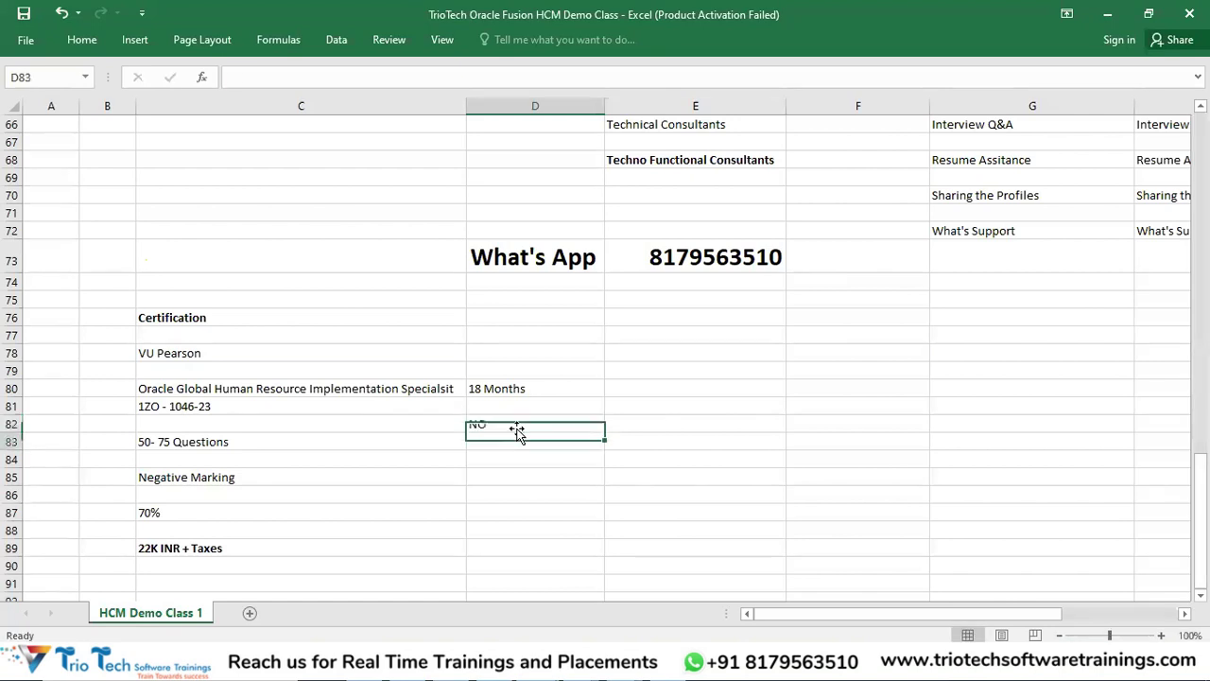
key("Return")
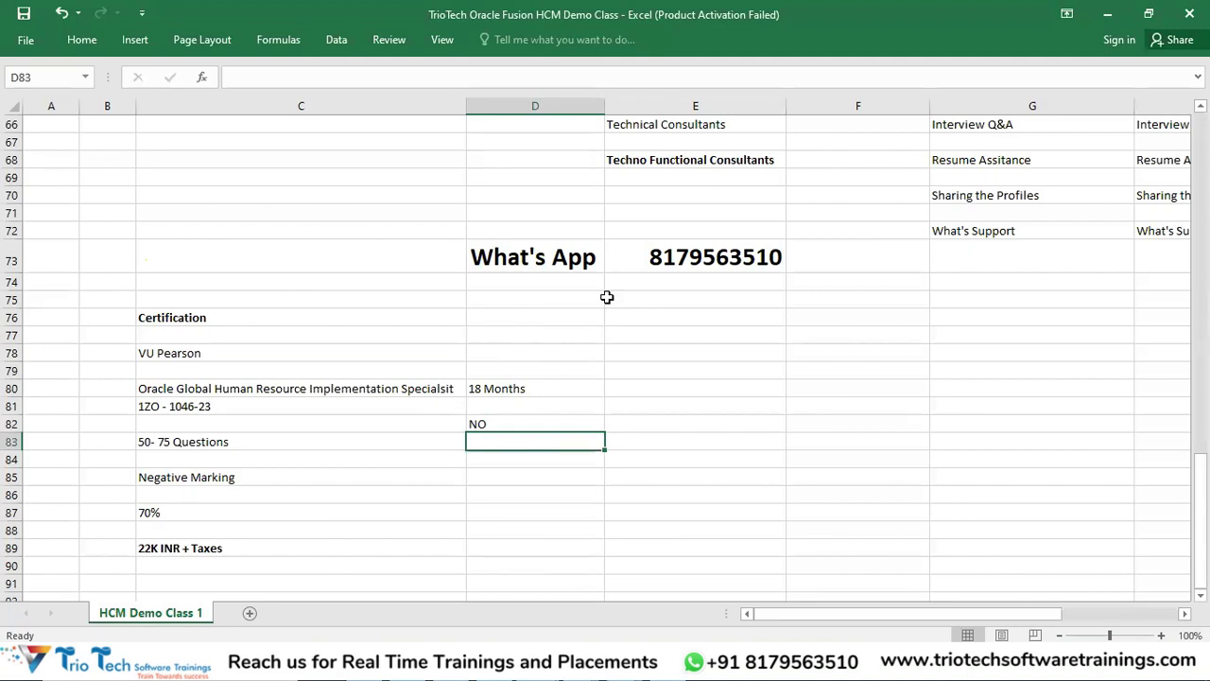
- Review the Certification section from its heading and select its details in cells C78:C89
left_click(518, 424)
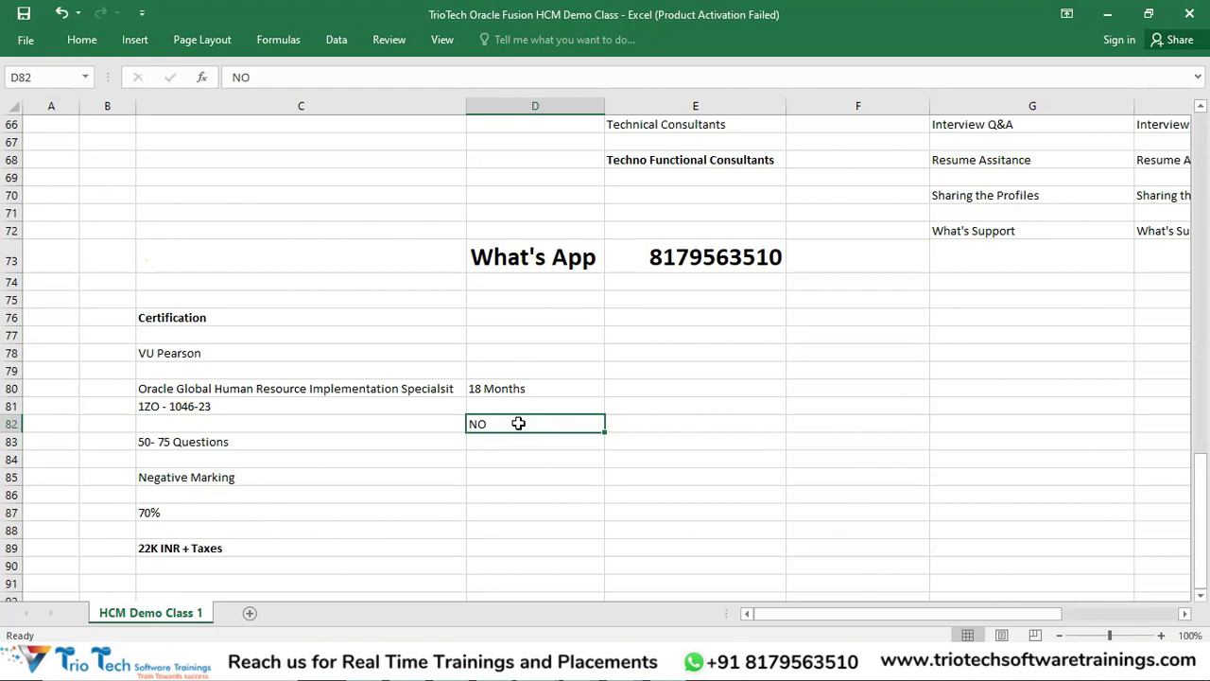
left_click(319, 319)
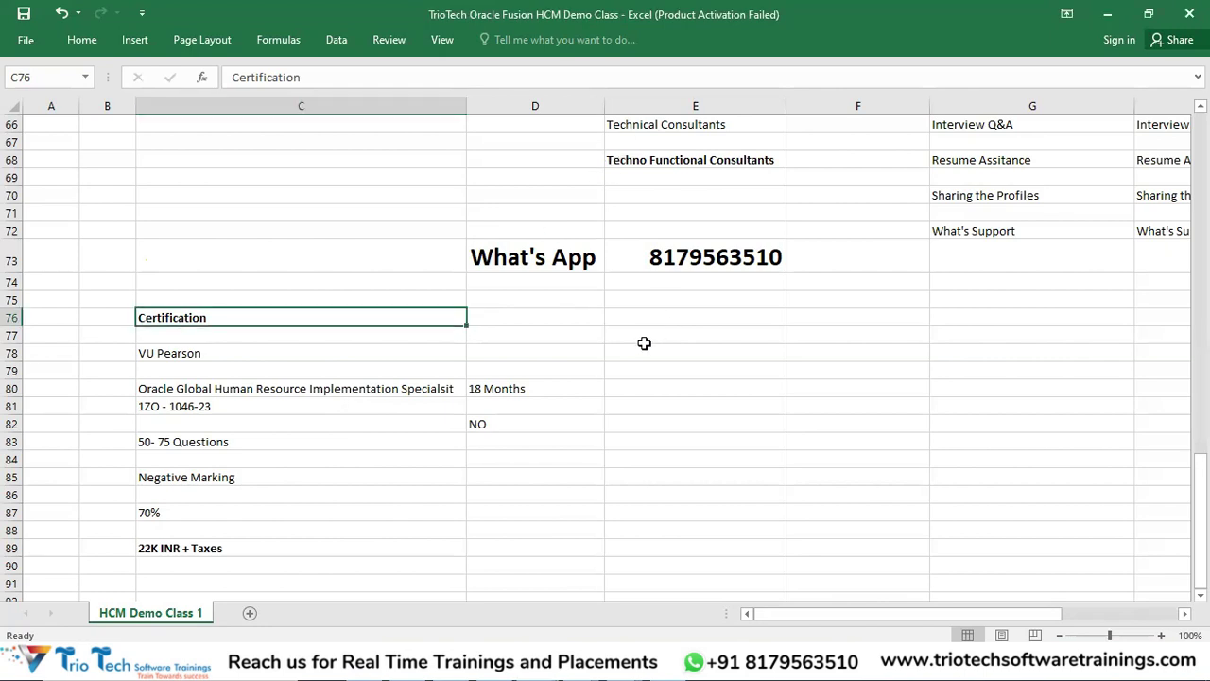
left_click(558, 338)
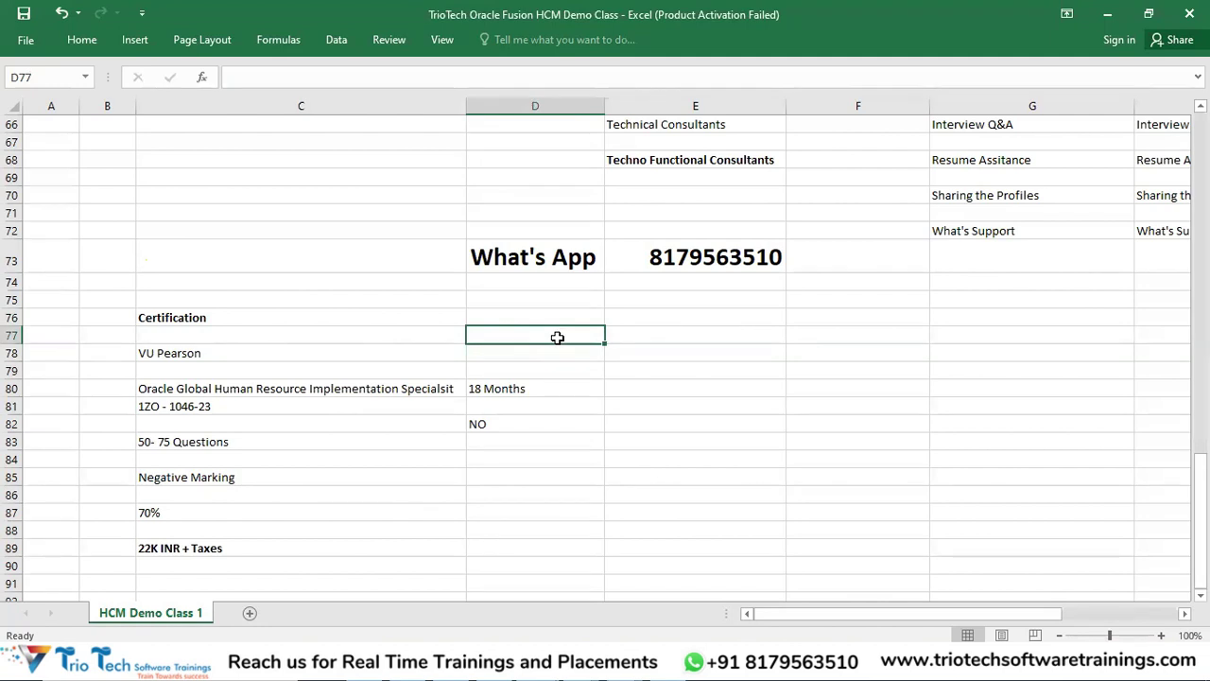
key("alt+Tab")
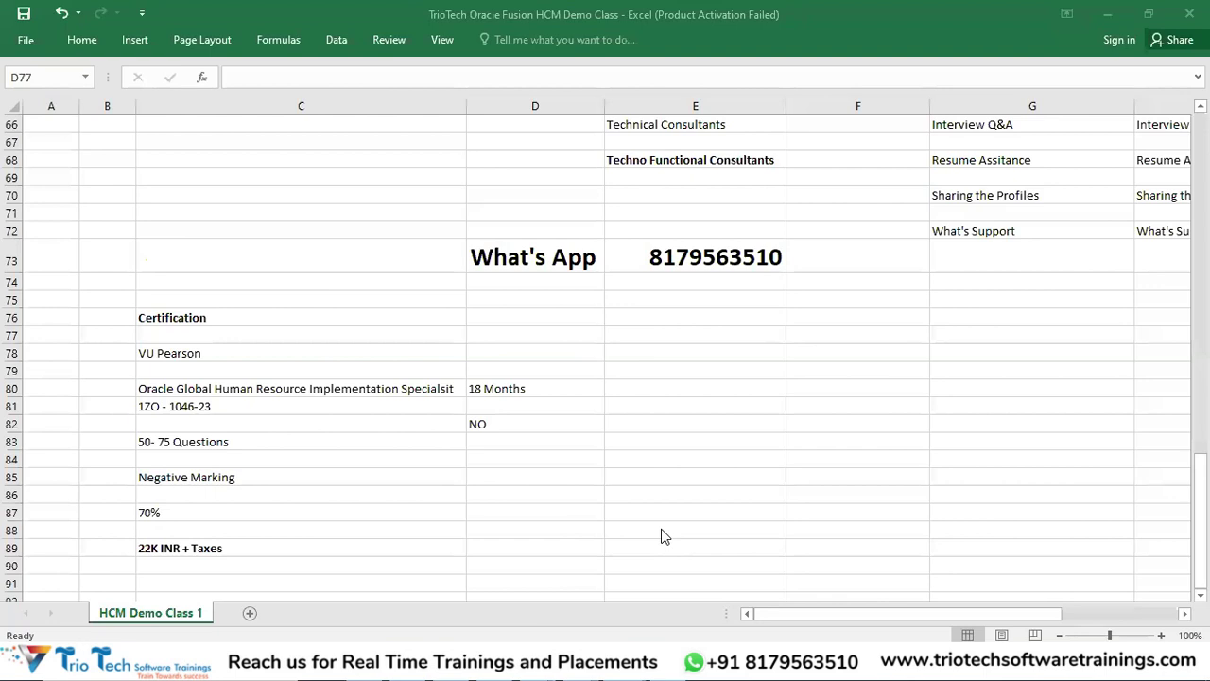
left_click(221, 317)
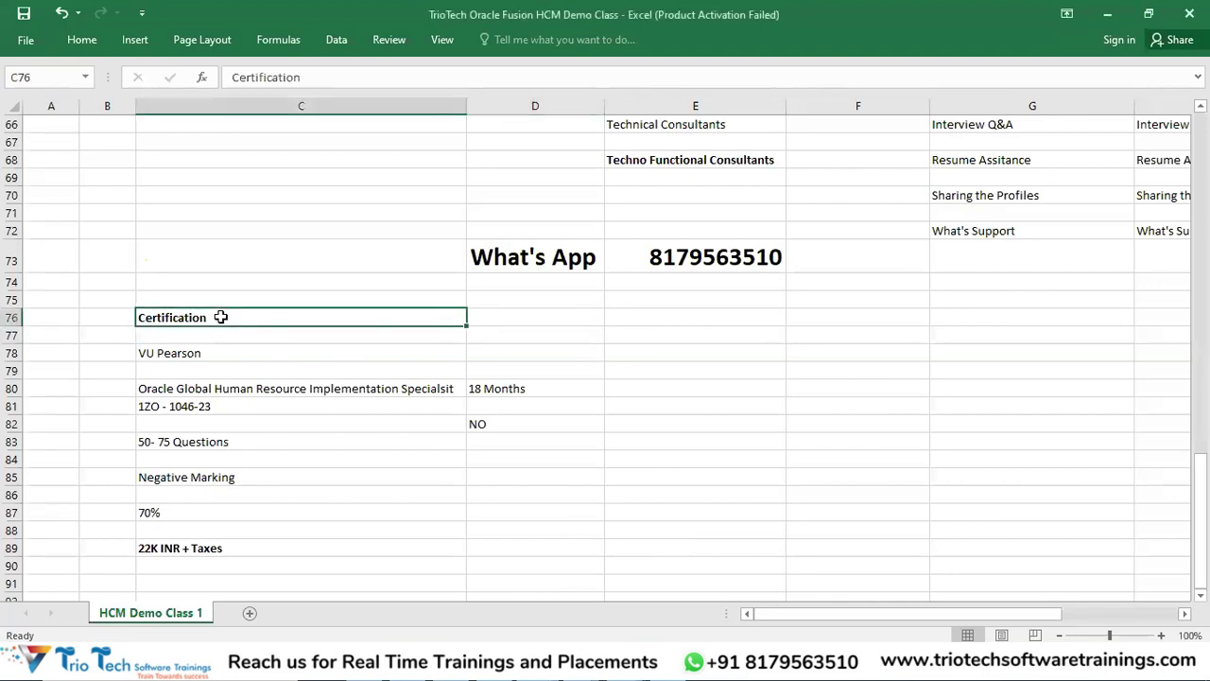
scroll(234, 367, "down", 1)
left_click(204, 300)
left_click_drag(206, 317, 211, 494)
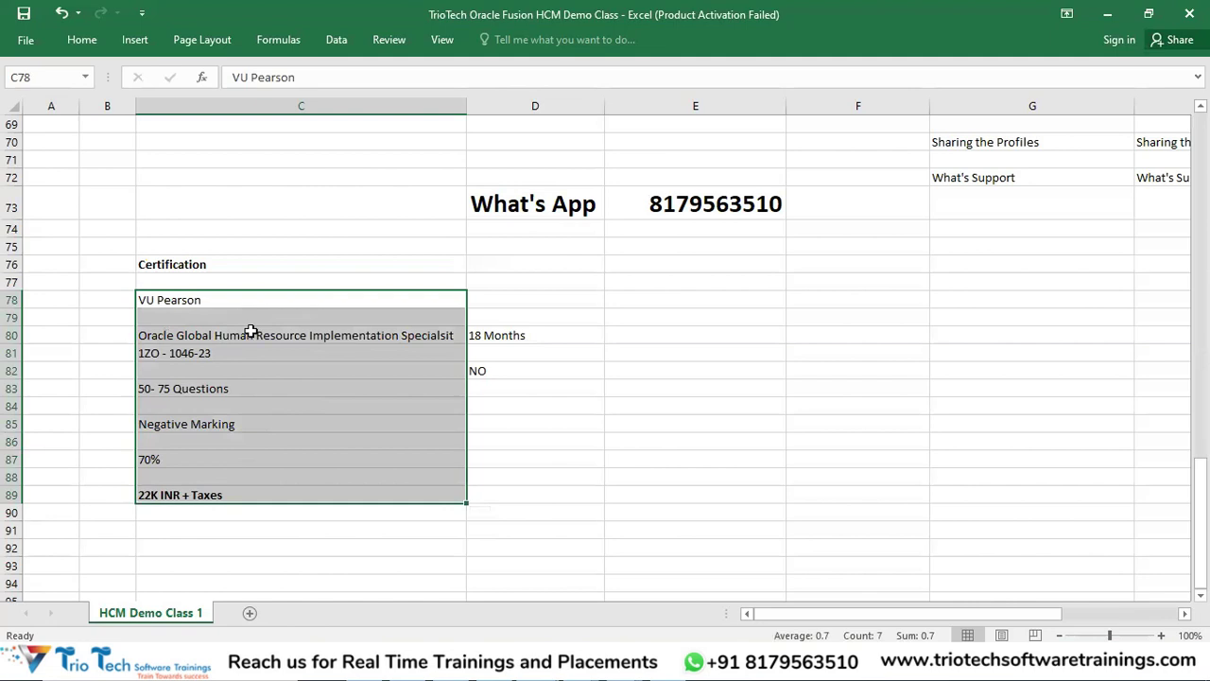
- Enter Dumps in cell D84 and check it against the certification name, exam code and number of questions
left_click(491, 411)
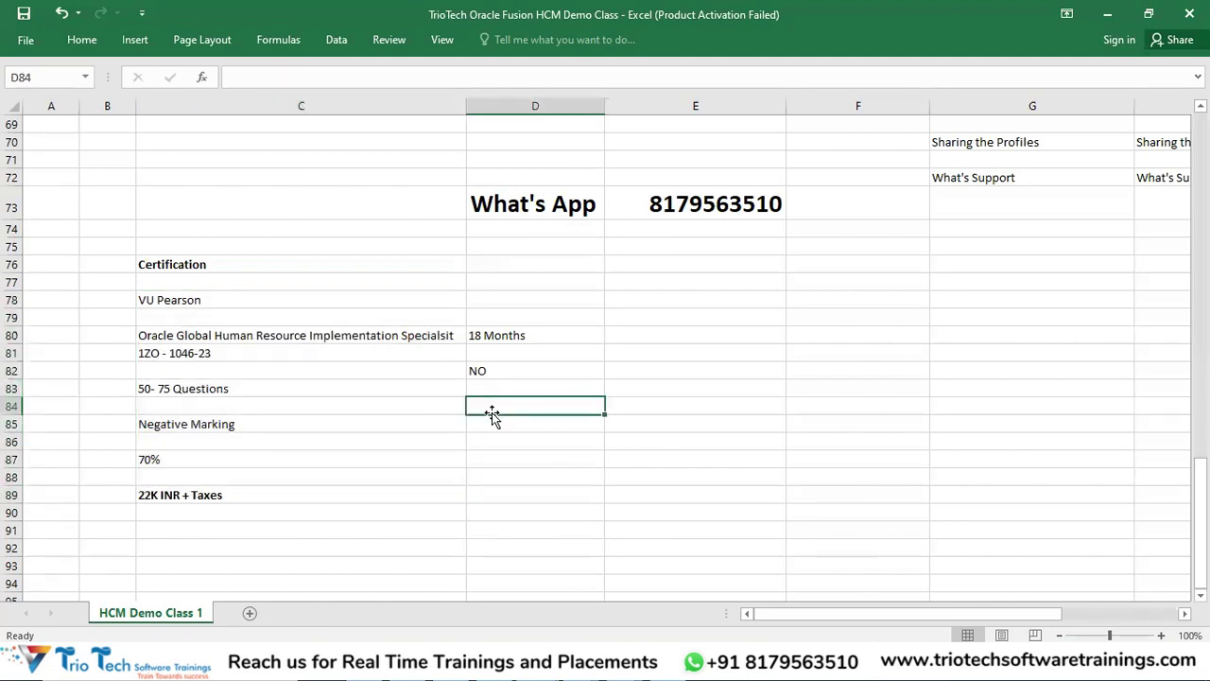
type("Dumps")
key("Return")
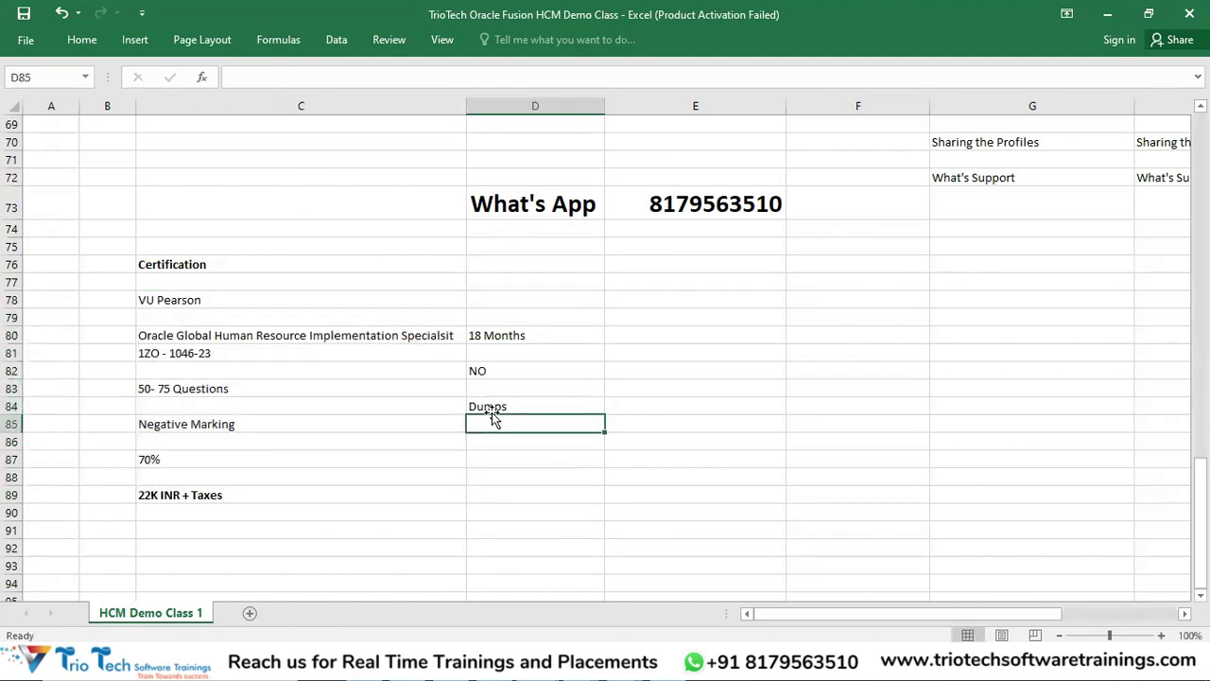
left_click(206, 390)
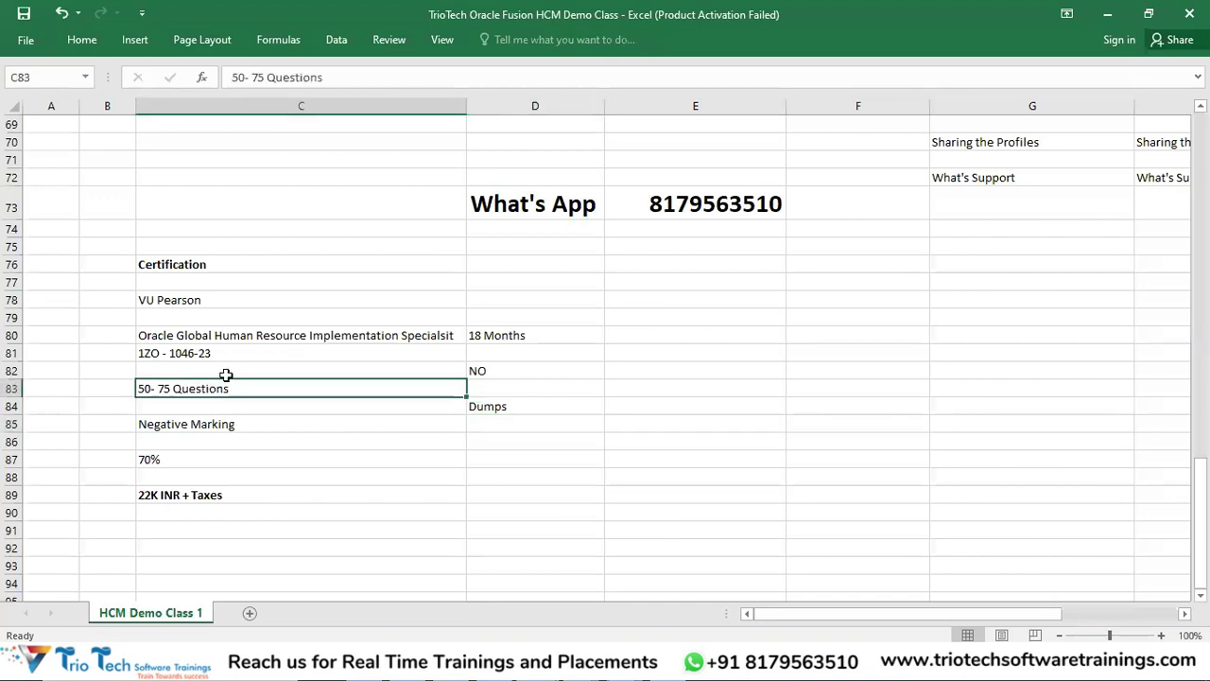
left_click_drag(201, 340, 198, 356)
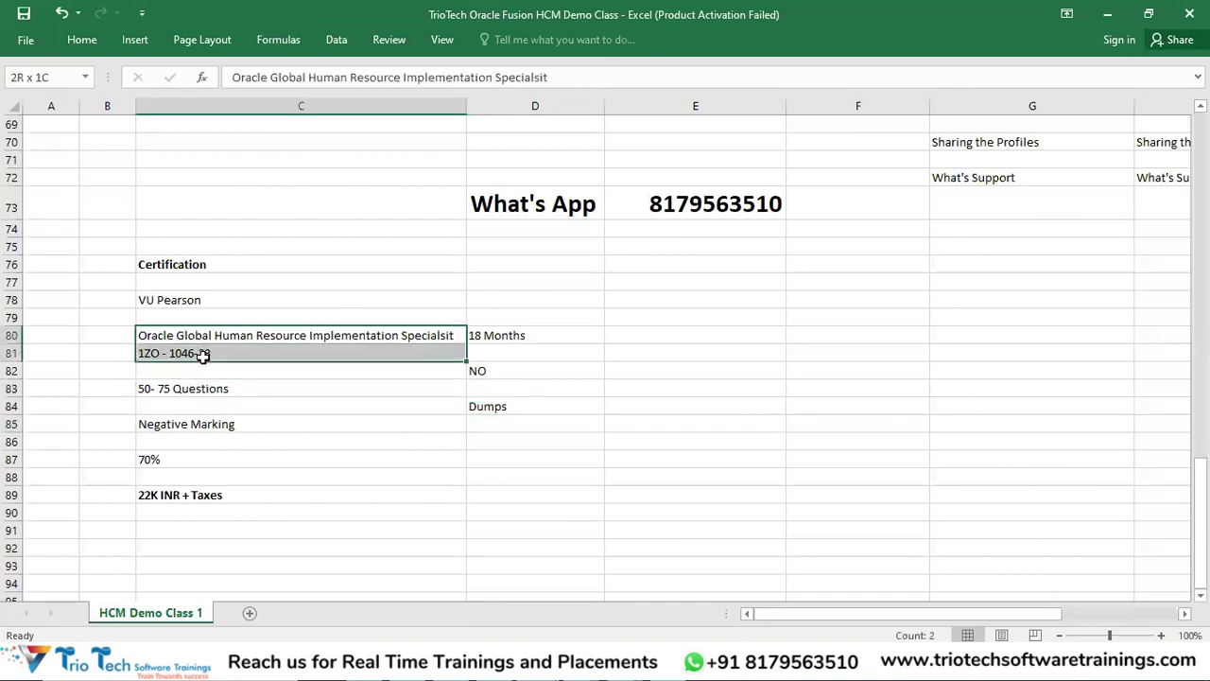
left_click(488, 406)
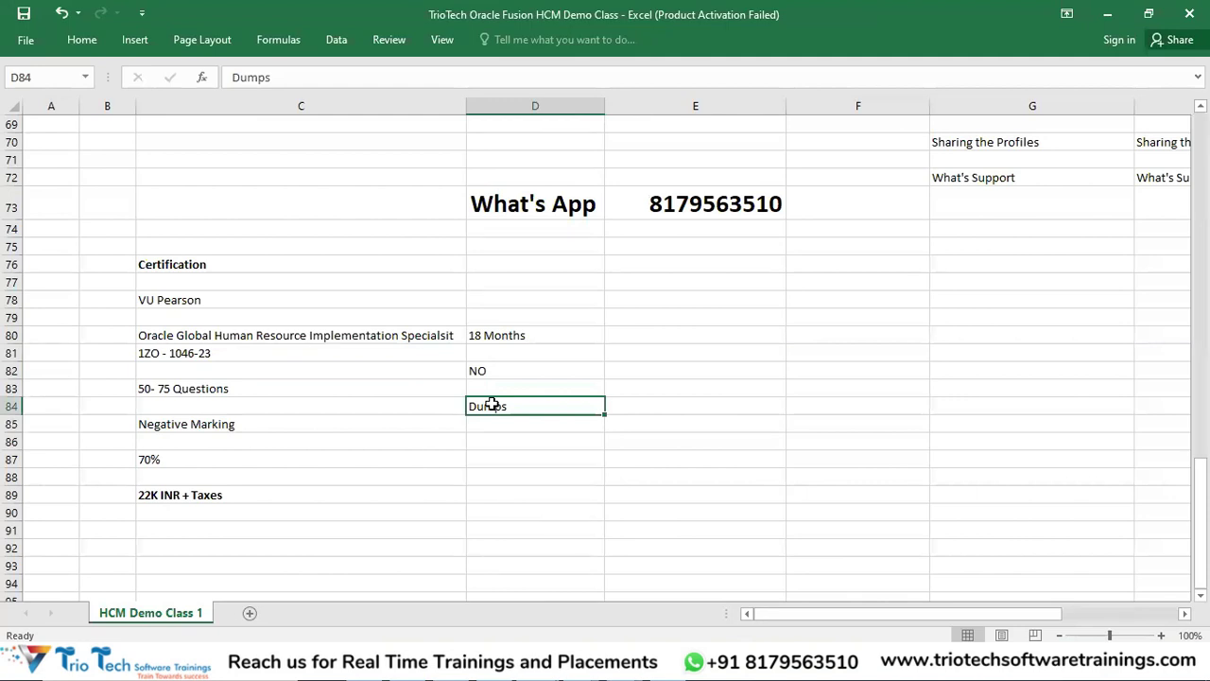
- Enter the heading Cloud Based Technoogy in cell C92 below the Certification section
left_click(357, 341)
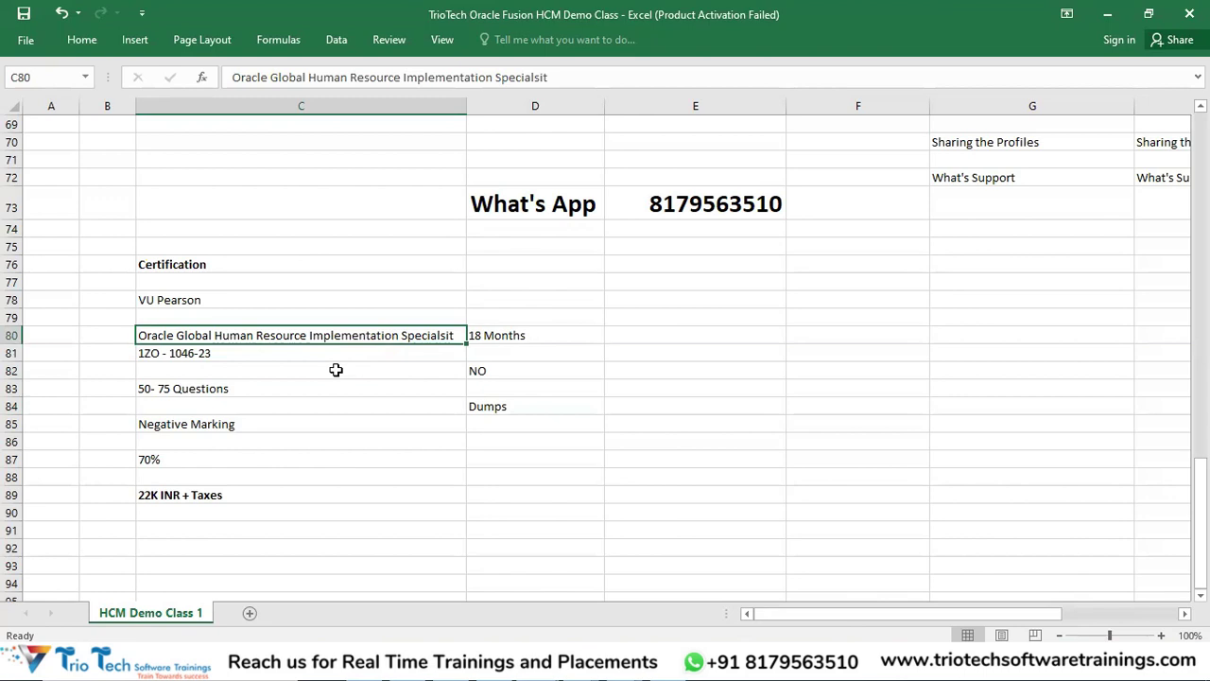
scroll(561, 306, "down", 1)
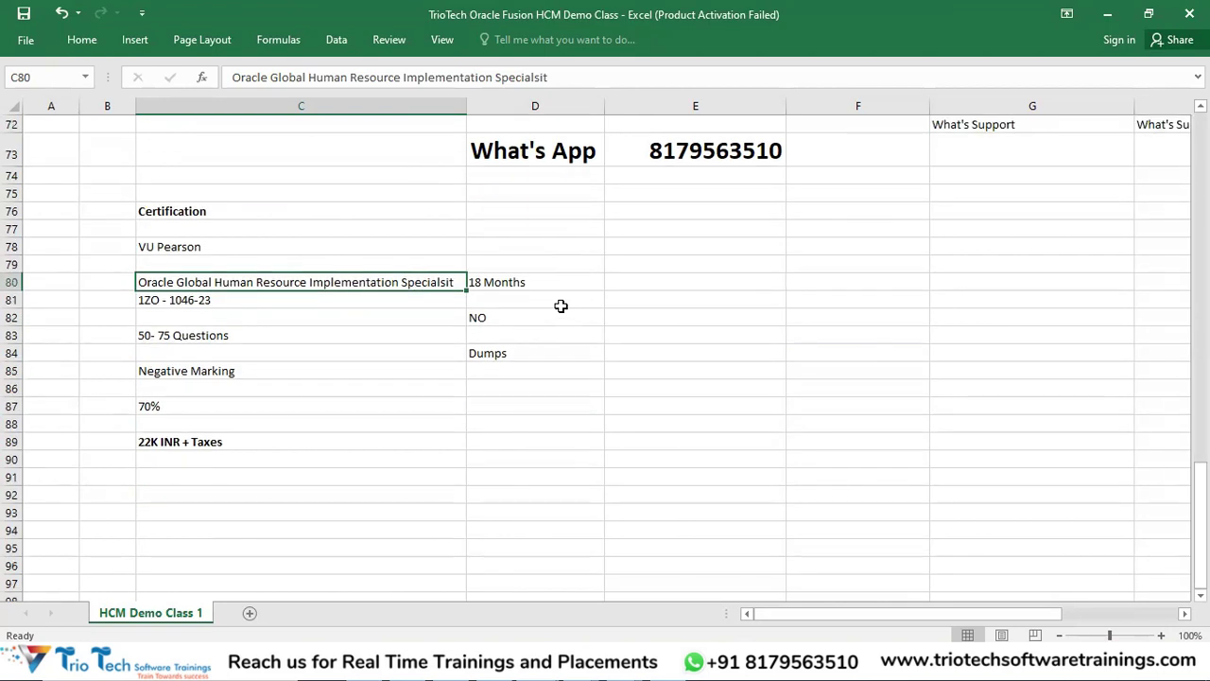
scroll(561, 306, "down", 6)
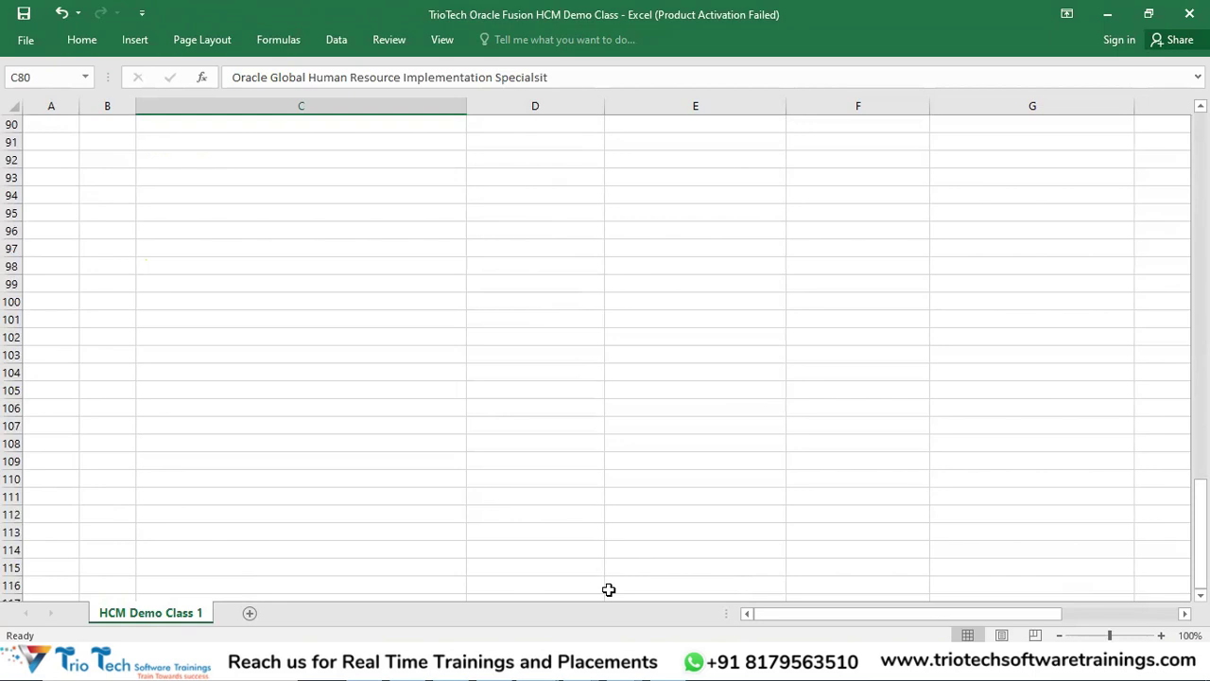
left_click(265, 178)
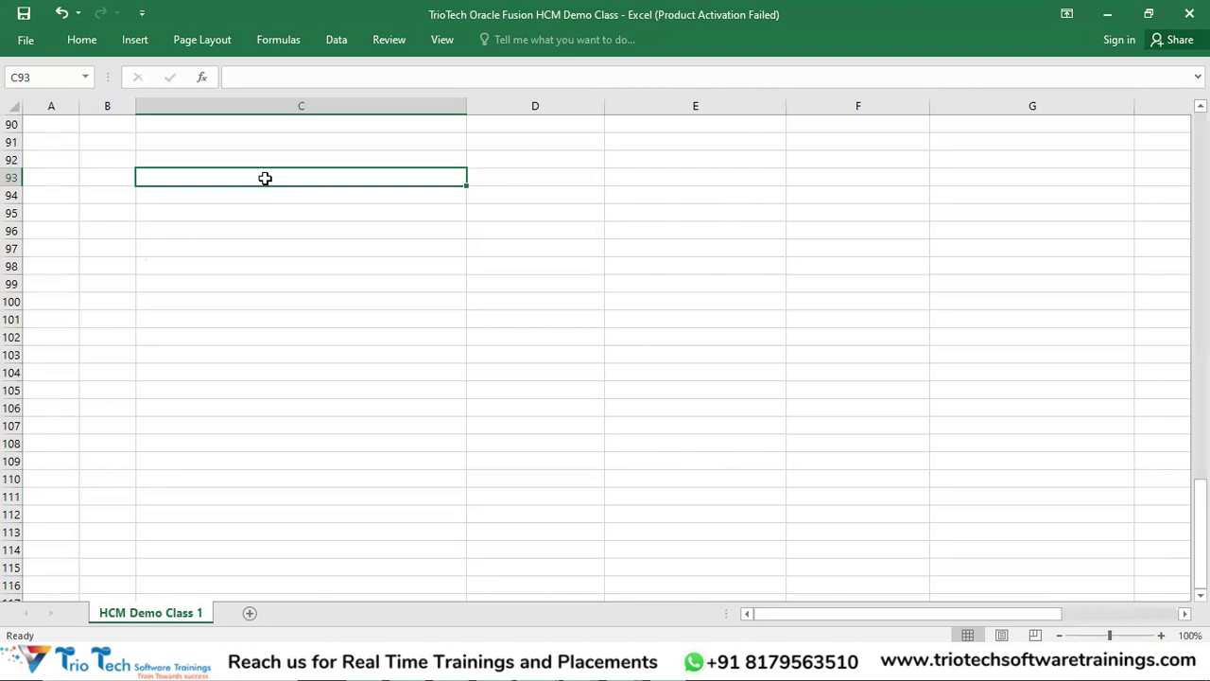
left_click(189, 156)
type("Cl")
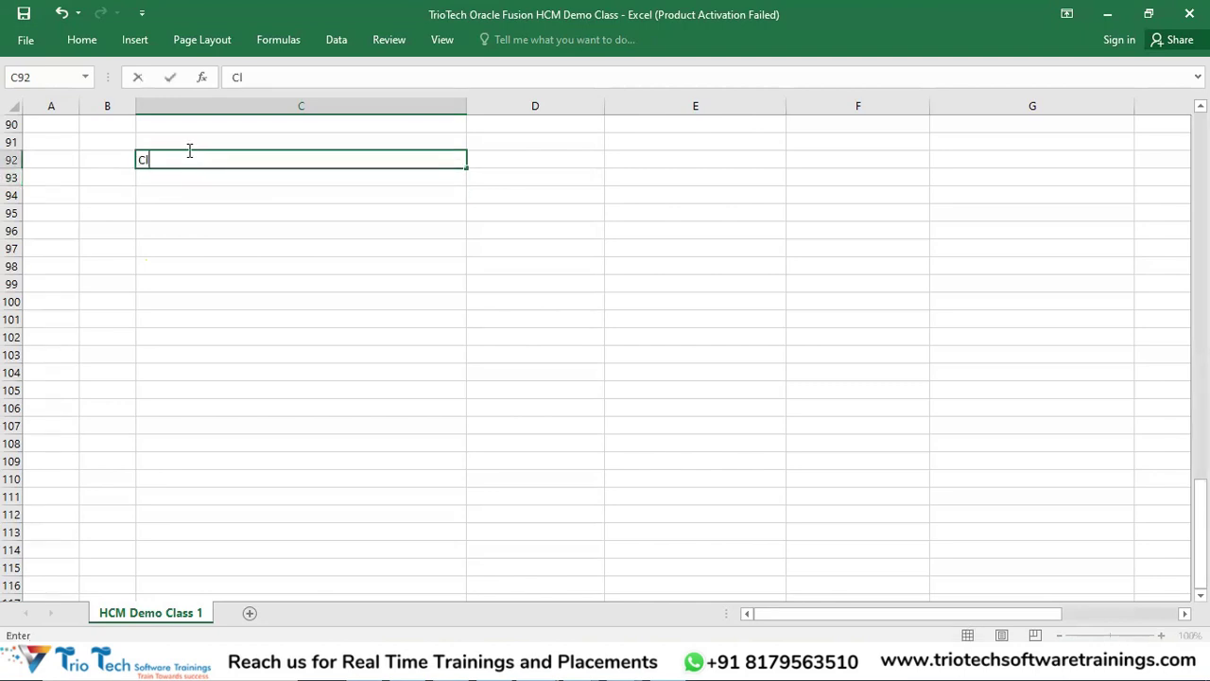
type("oud Based Technol")
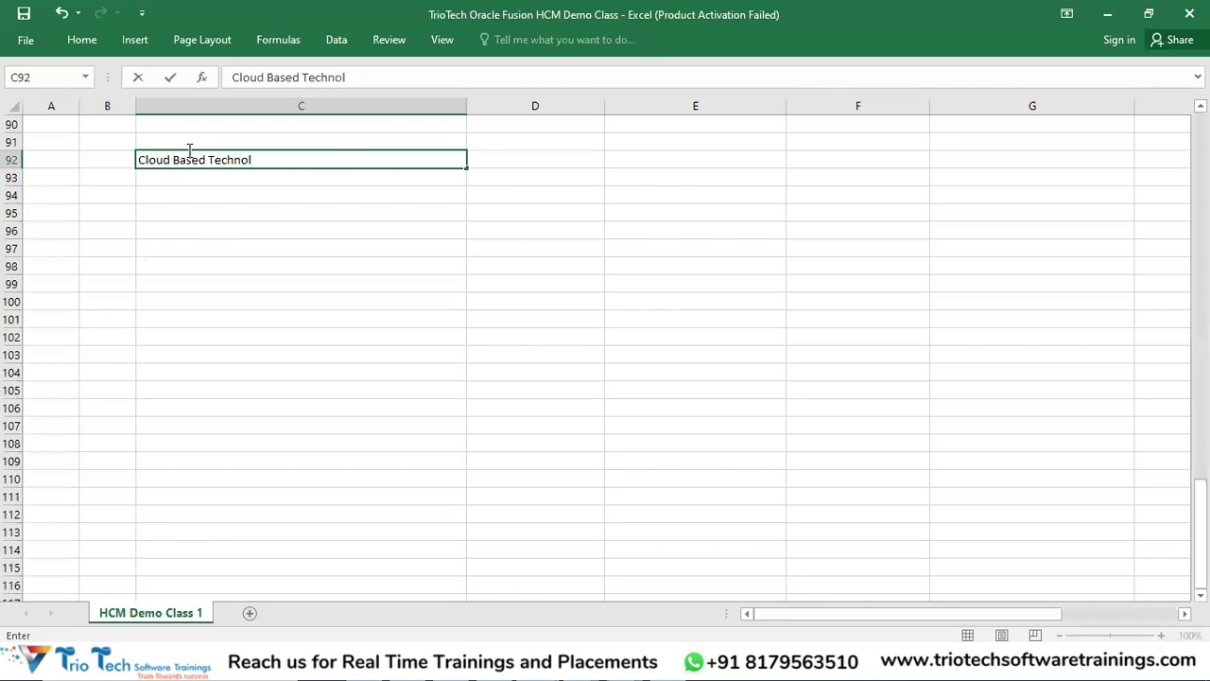
key("BackSpace")
type("ogy")
key("Return")
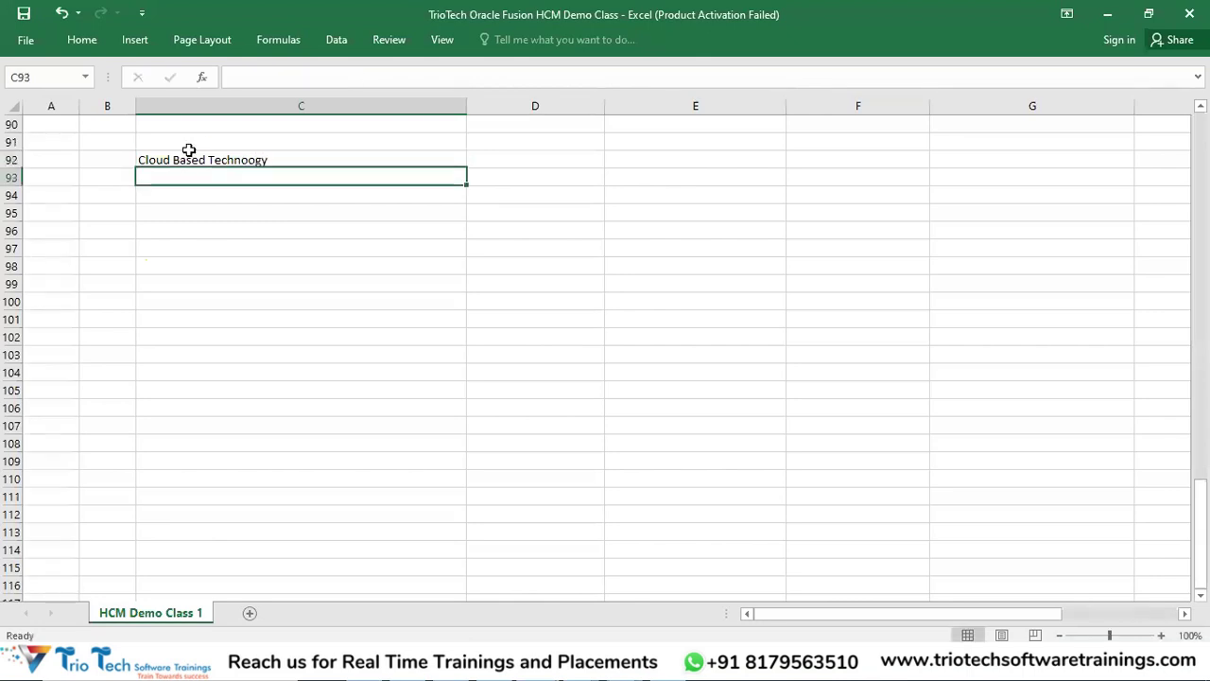
- Make the heading in cell C92 bold and narrow column C slightly
left_click(207, 157)
key("ctrl+b")
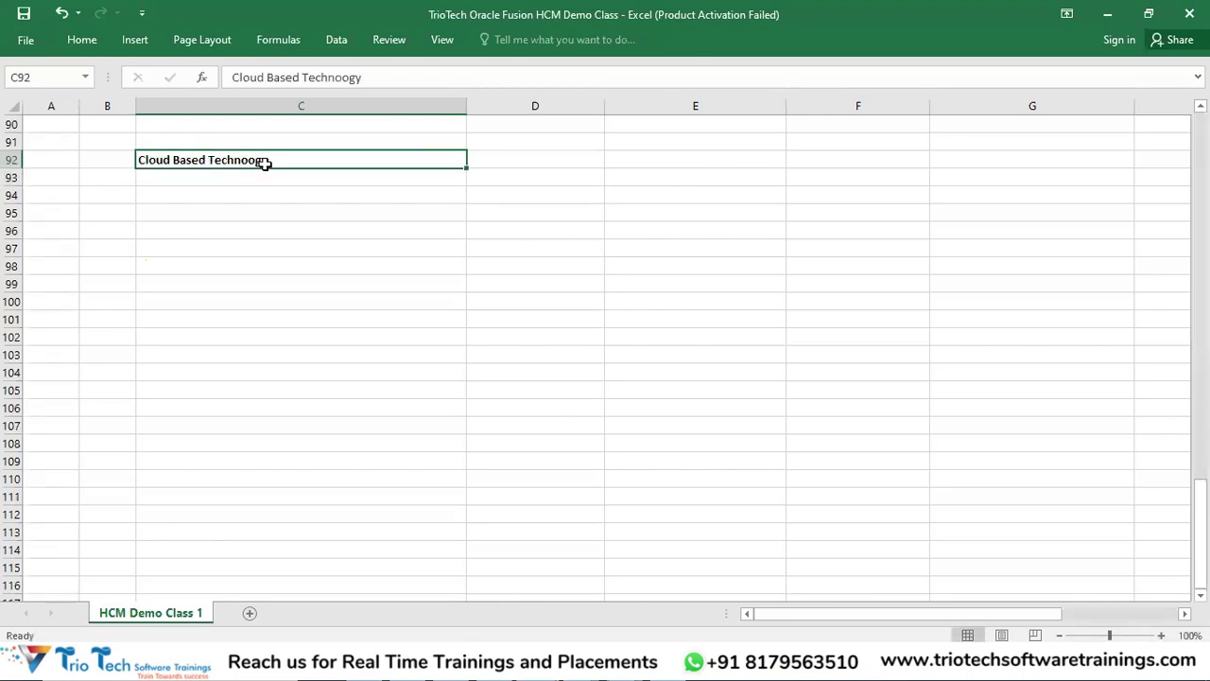
left_click_drag(468, 111, 424, 111)
left_click(248, 194)
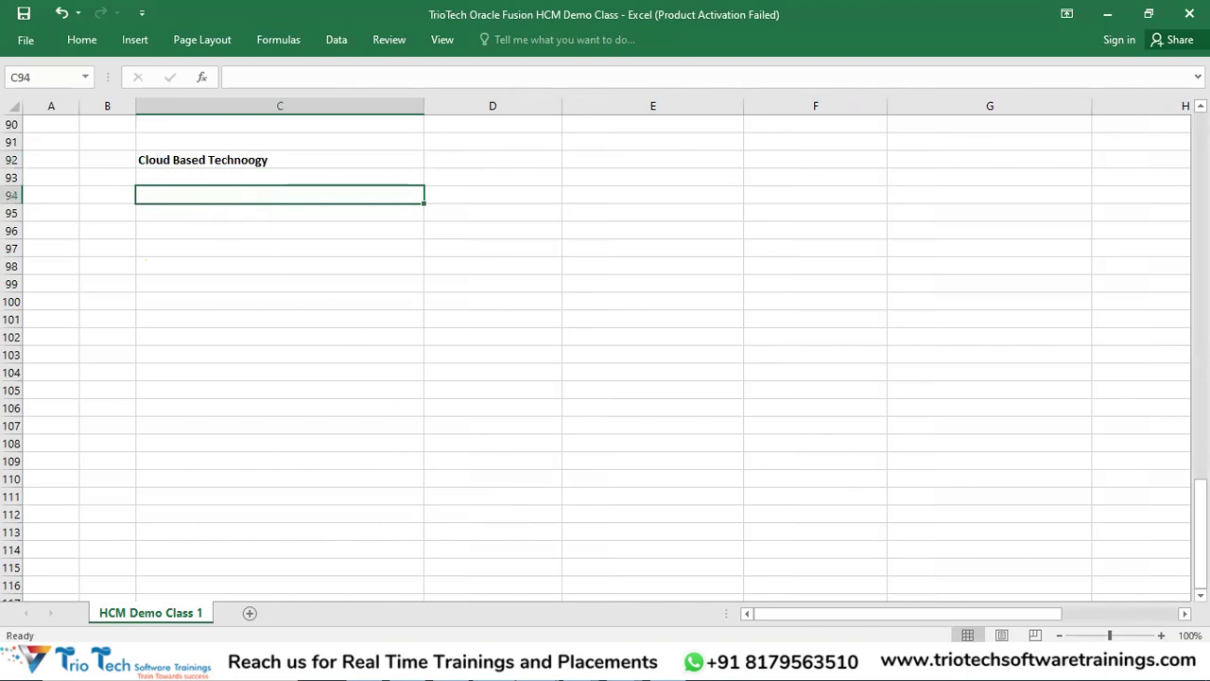
key("alt+Tab")
left_click(417, 15)
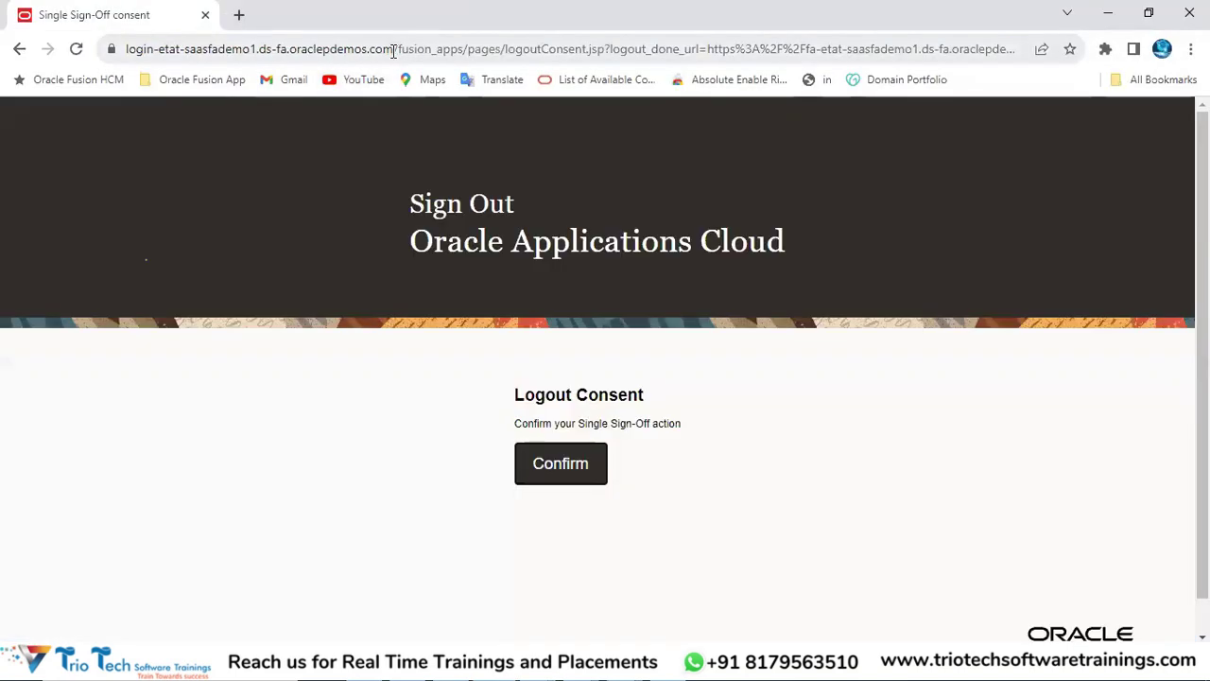
left_click_drag(393, 48, 123, 59)
key("ctrl+c")
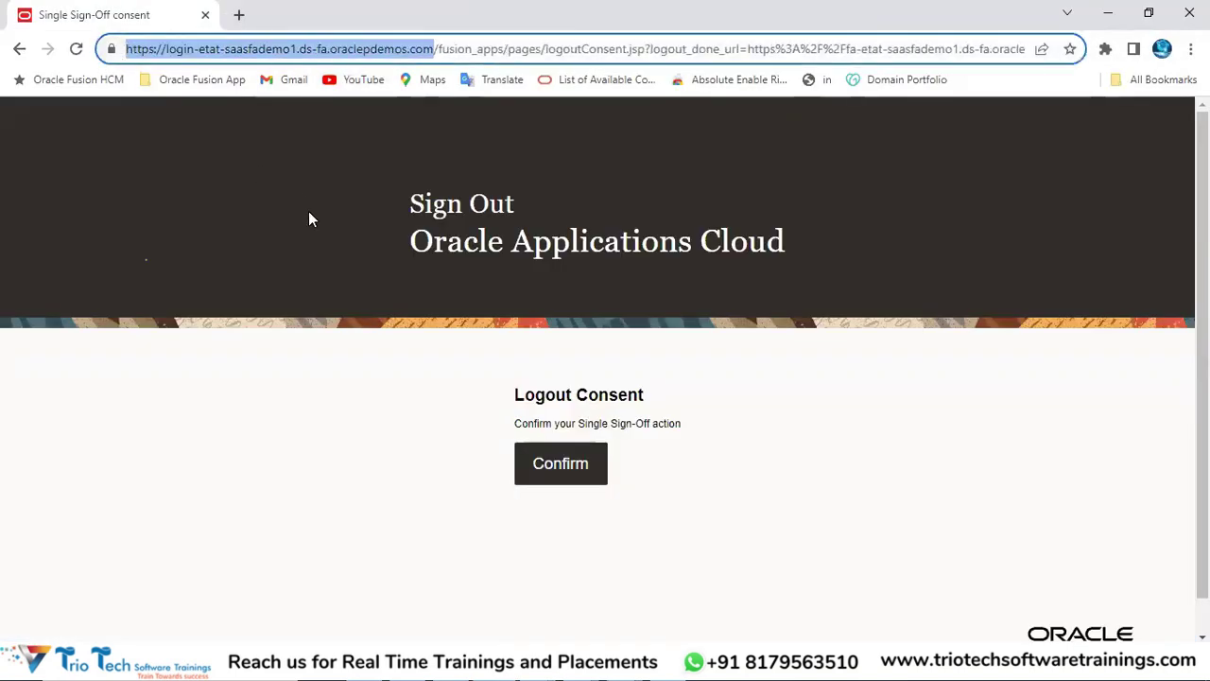
- Switch to Excel, paste the copied login address into cell C94 in bold and fit column C to its width
key("alt+Tab")
key("ctrl+v")
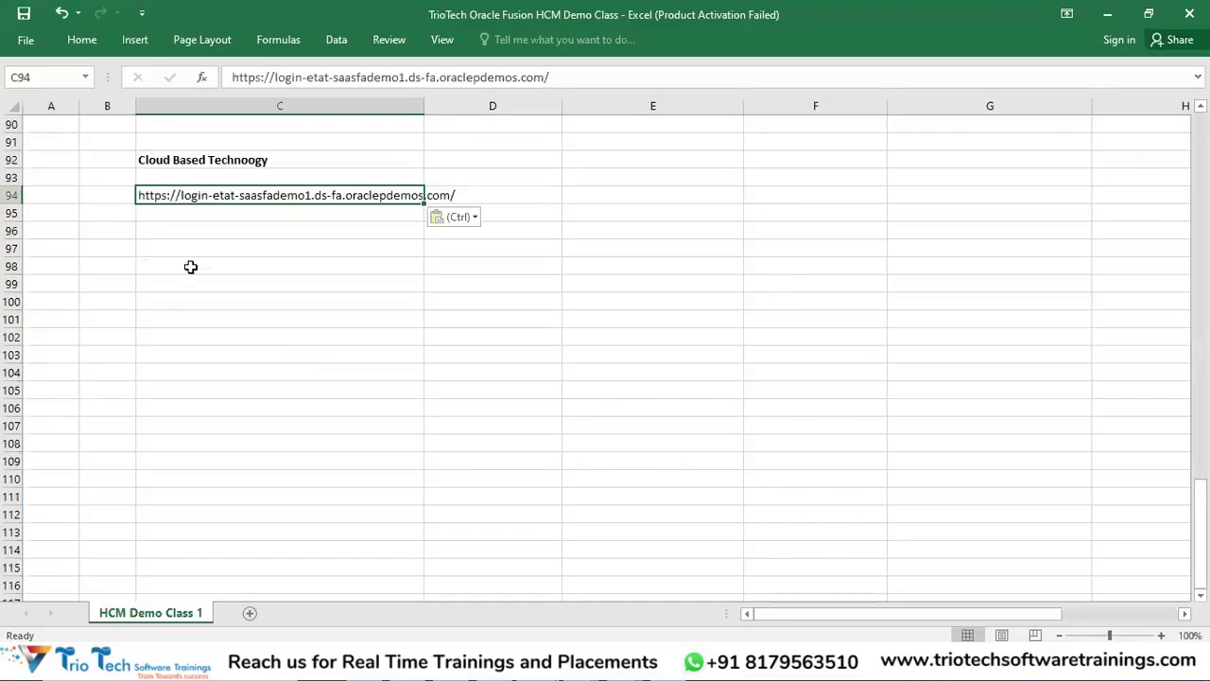
double_click(423, 98)
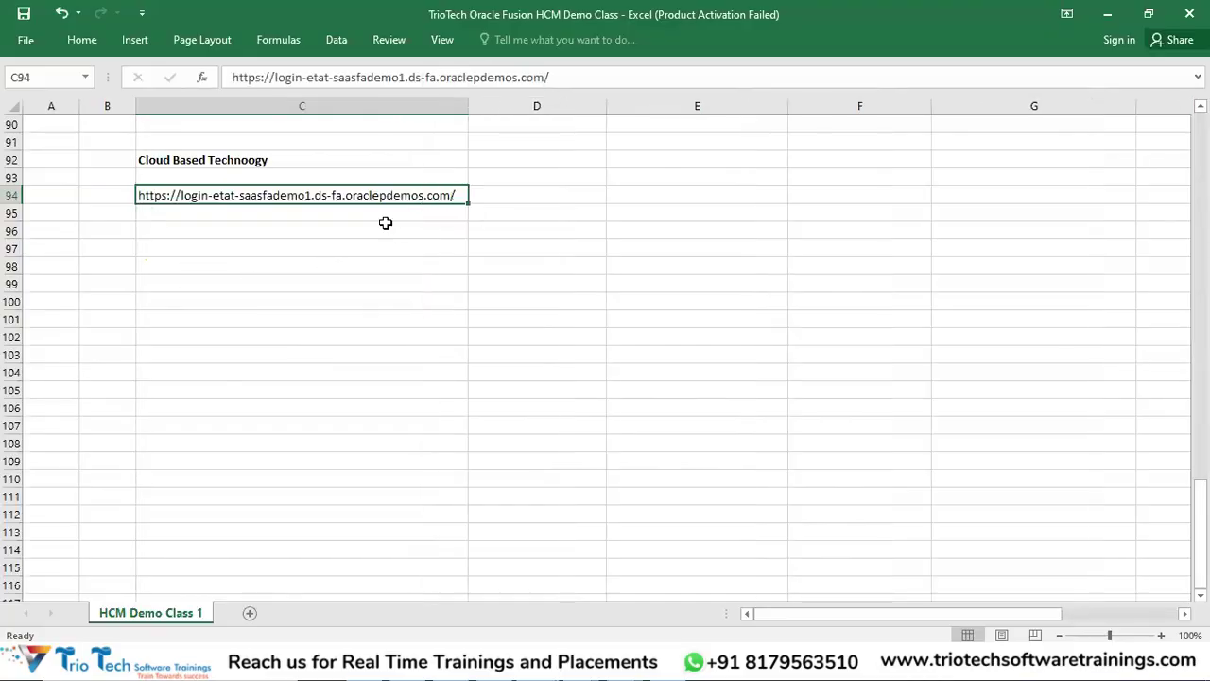
left_click(270, 250)
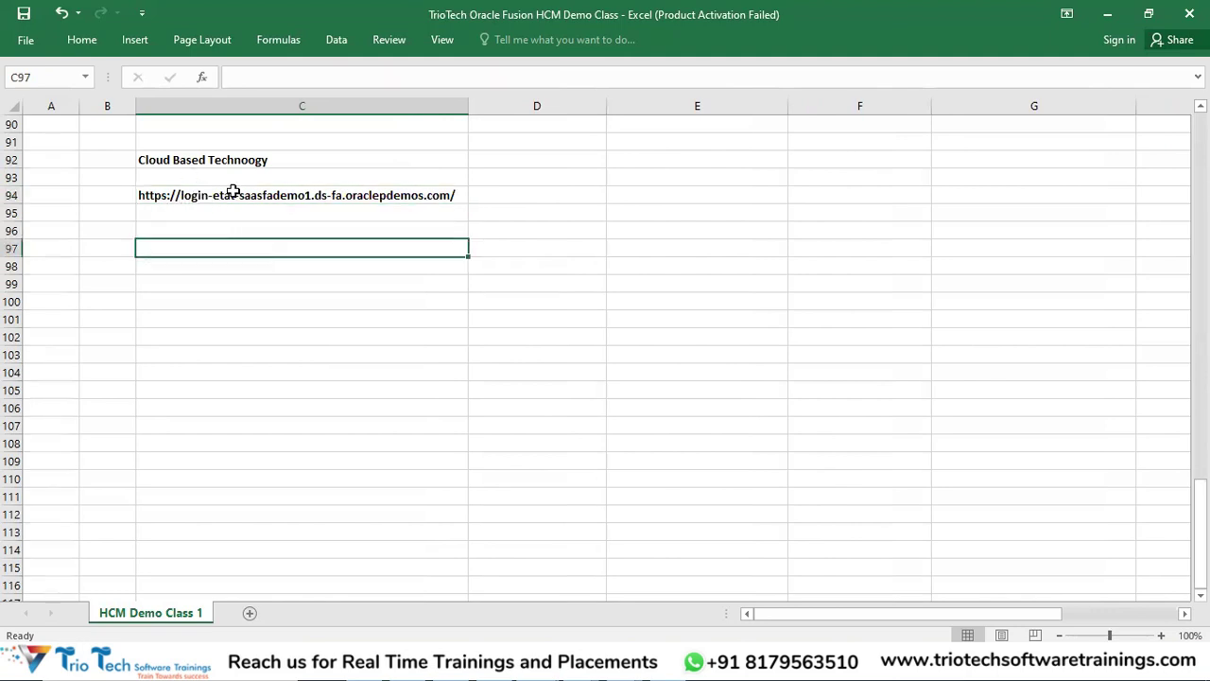
- Copy the address from cell C94 and open it in a new Chrome tab to load the Oracle instance
left_click(219, 196)
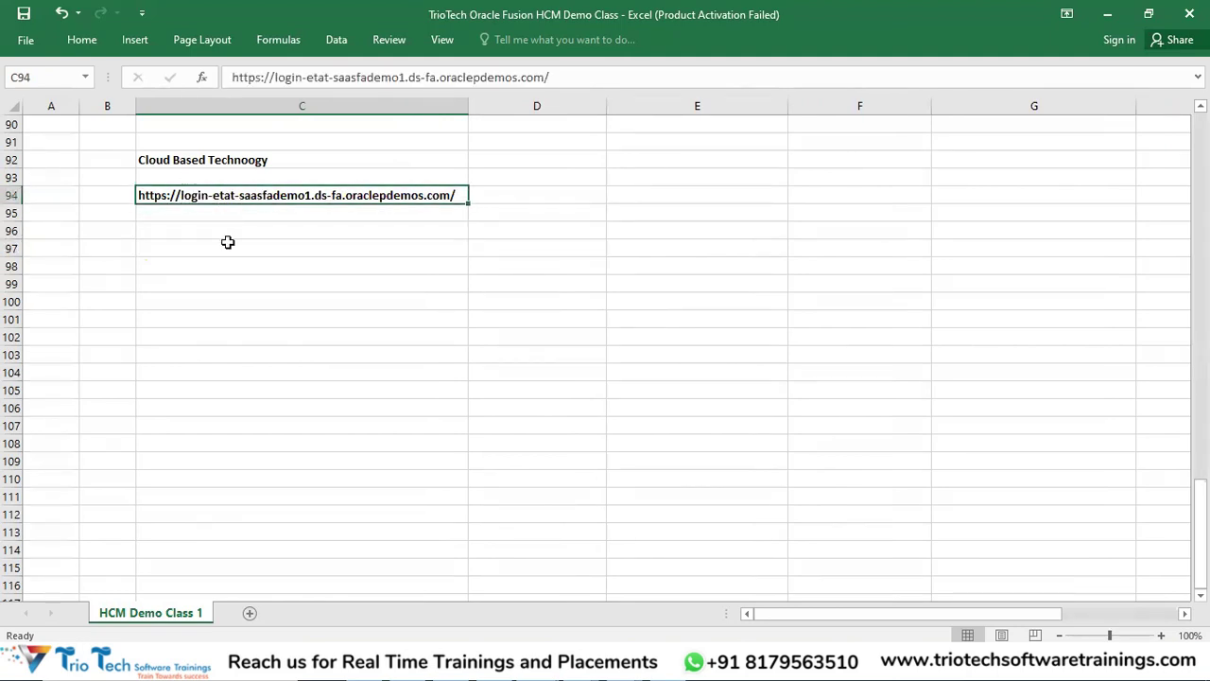
key("ctrl+c")
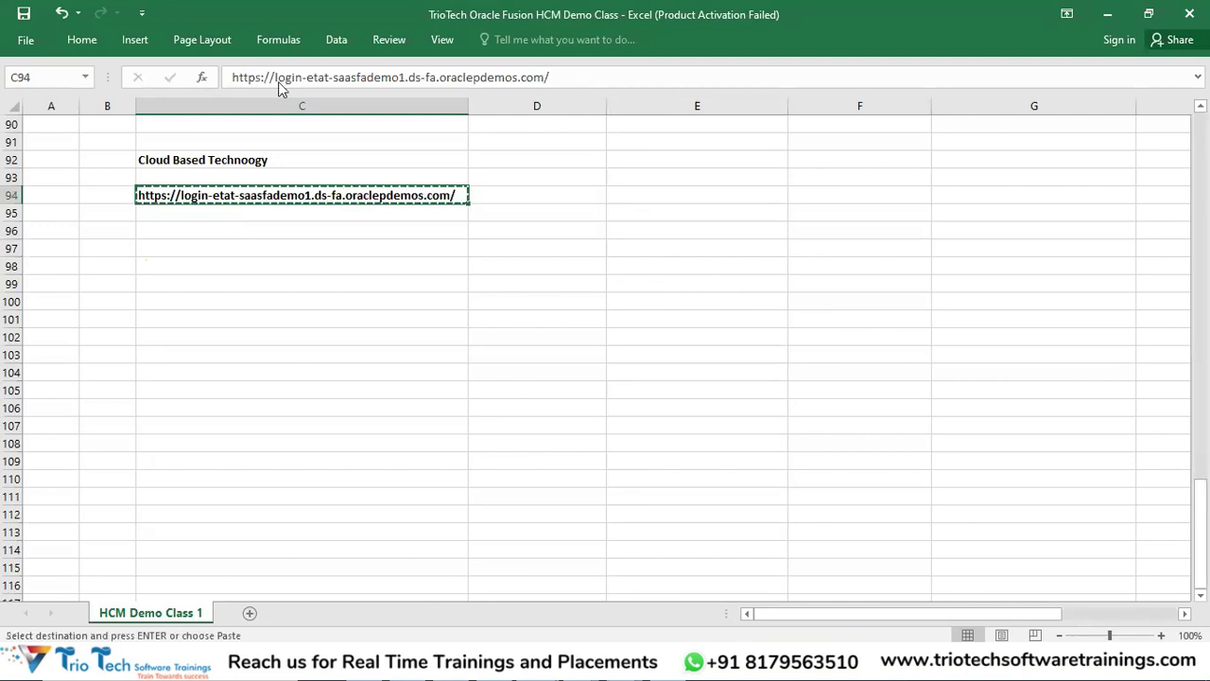
key("alt+Tab")
left_click(239, 15)
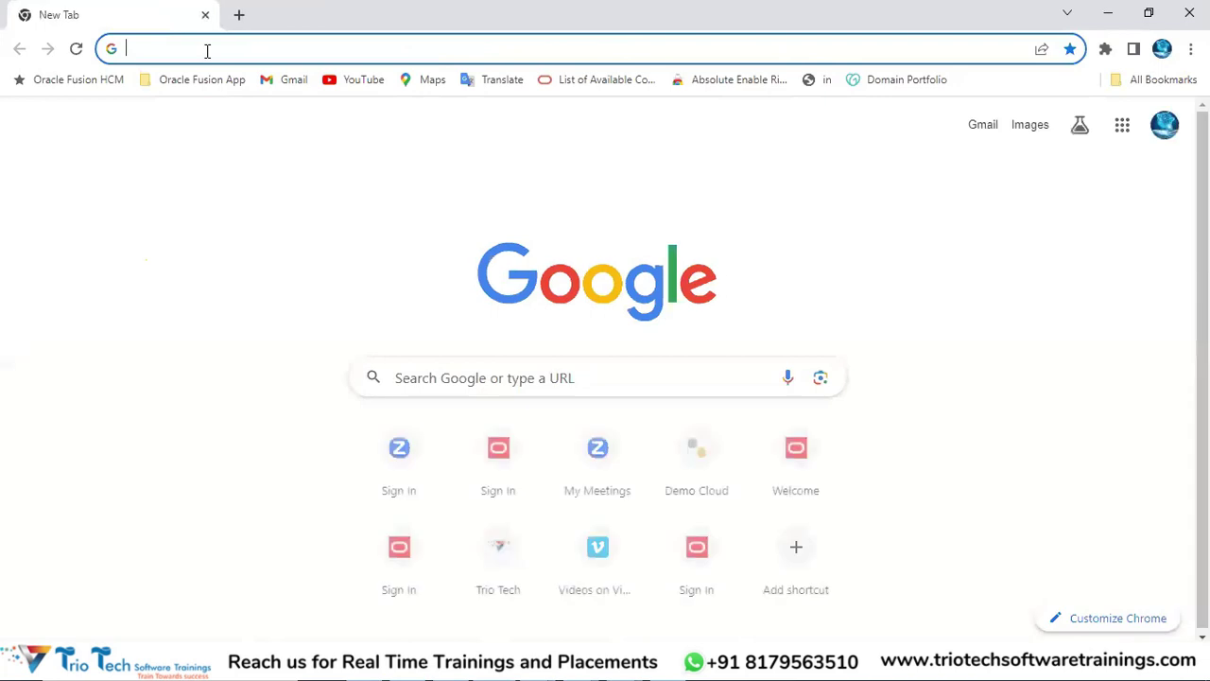
key("ctrl+v")
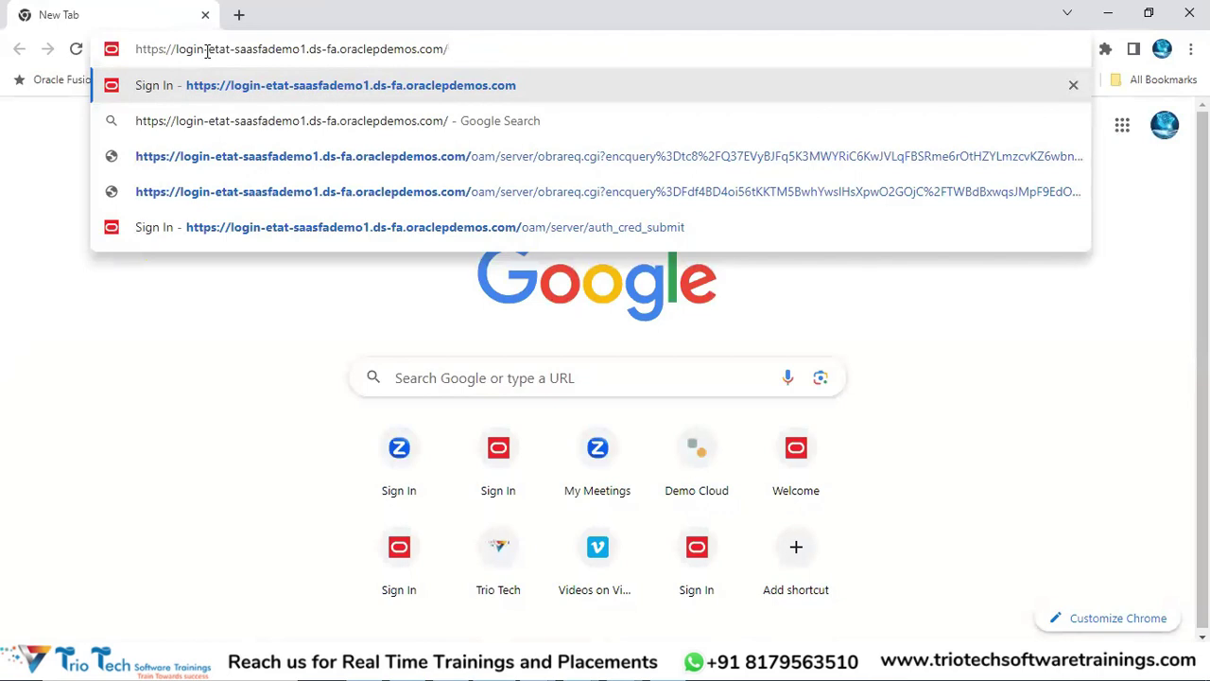
key("Return")
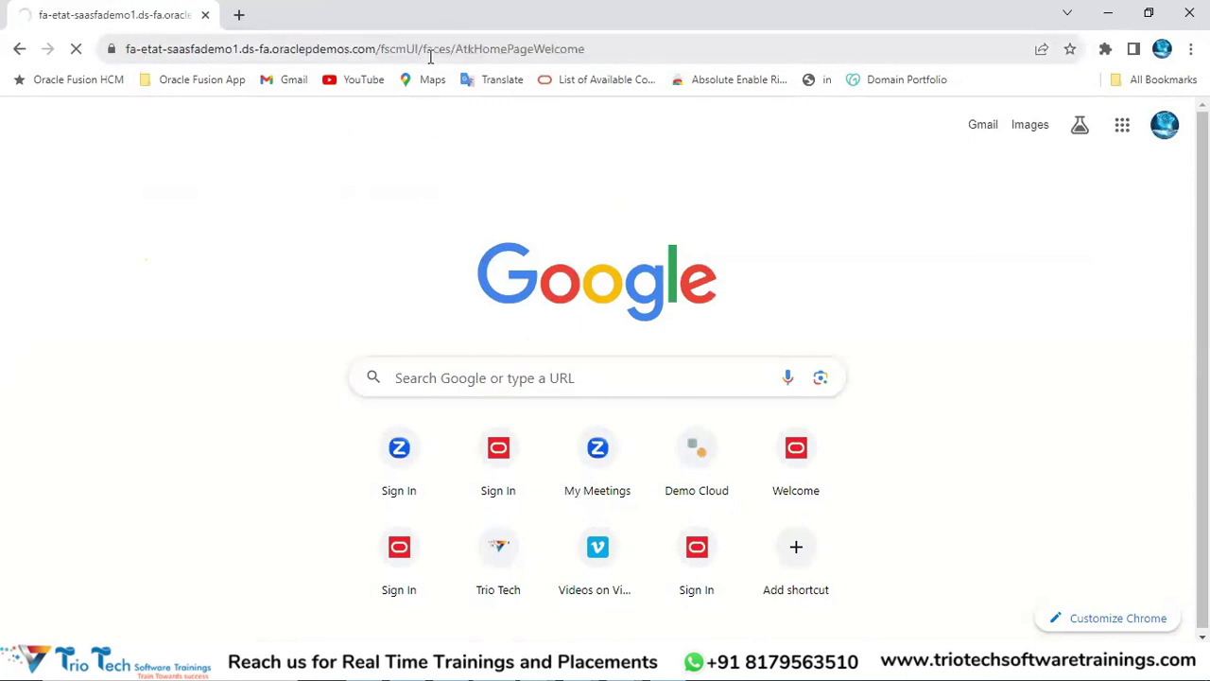
left_click(389, 49)
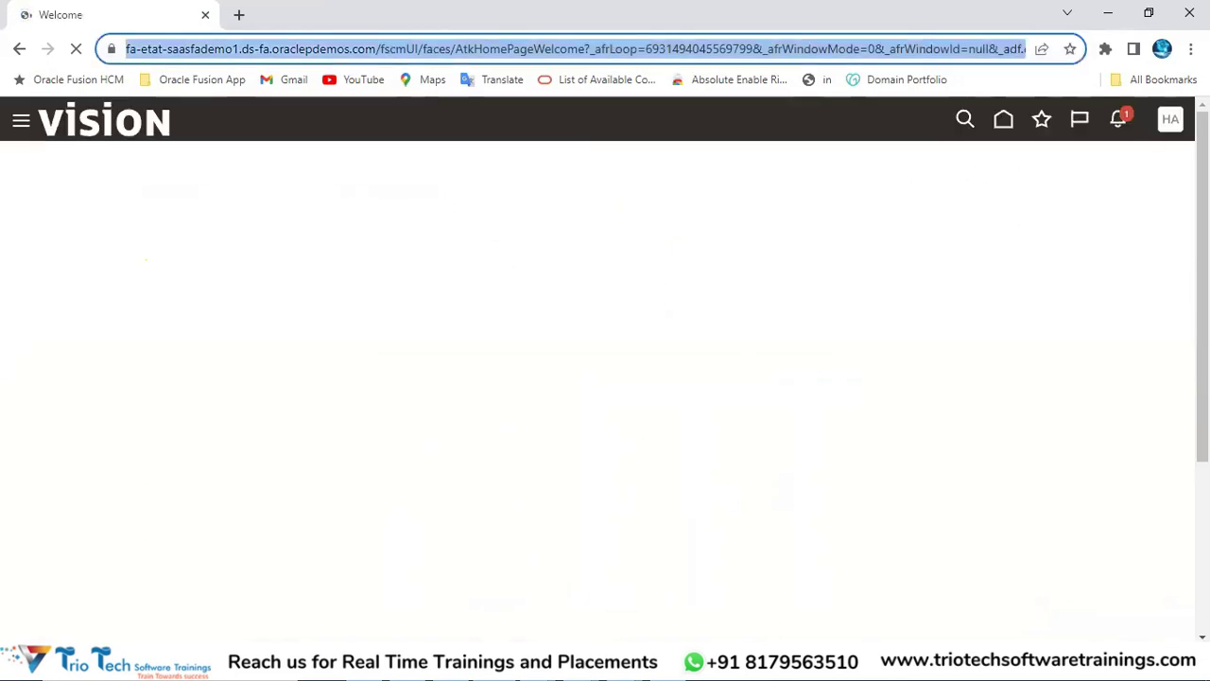
- Sign out of the Oracle instance, leaving the Welcome page and confirming the Single Sign-Off
left_click(1170, 119)
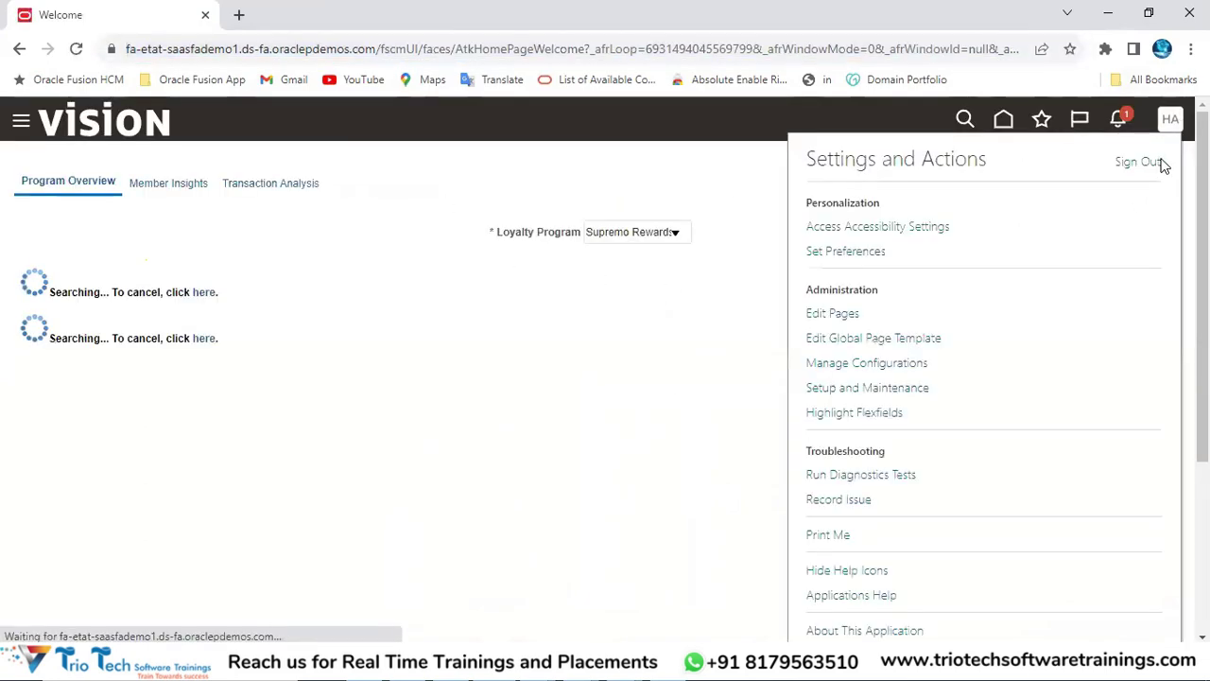
left_click(1141, 165)
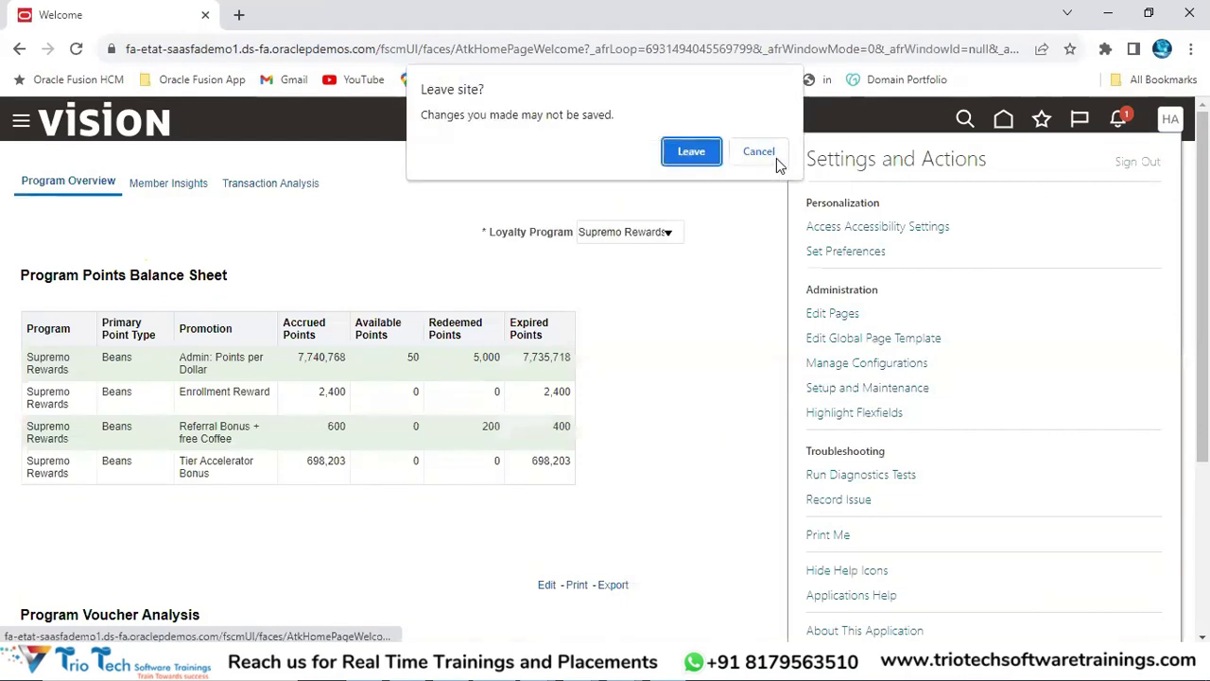
left_click(693, 154)
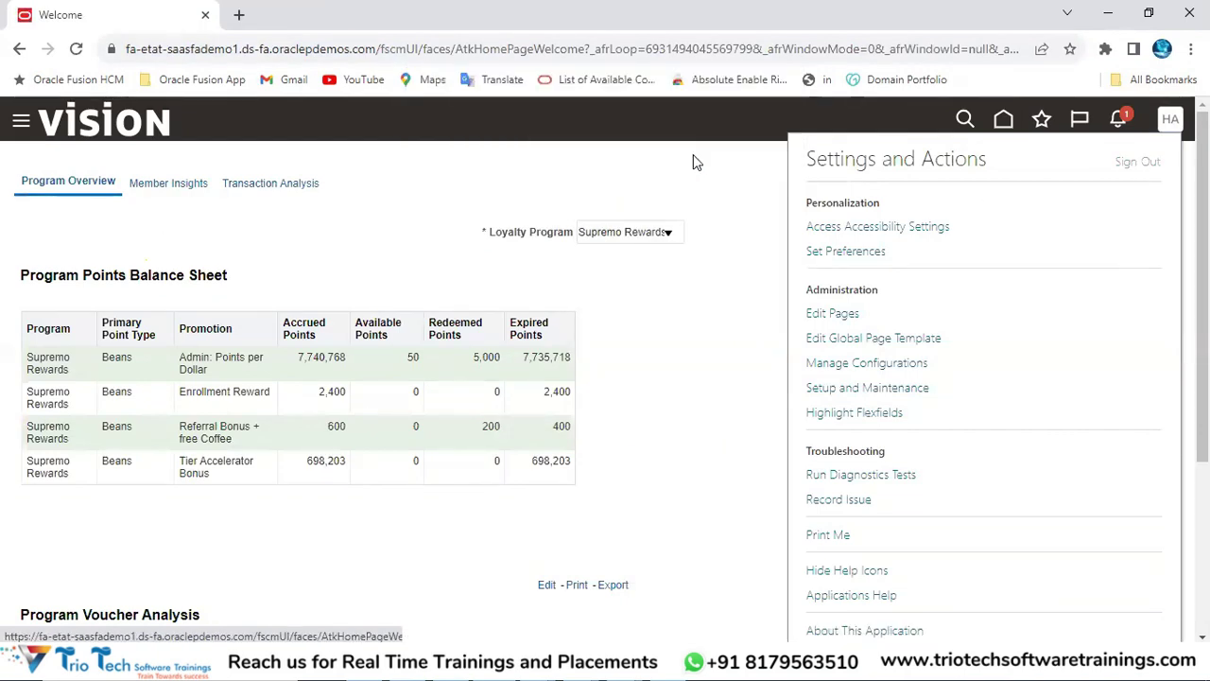
left_click(298, 52)
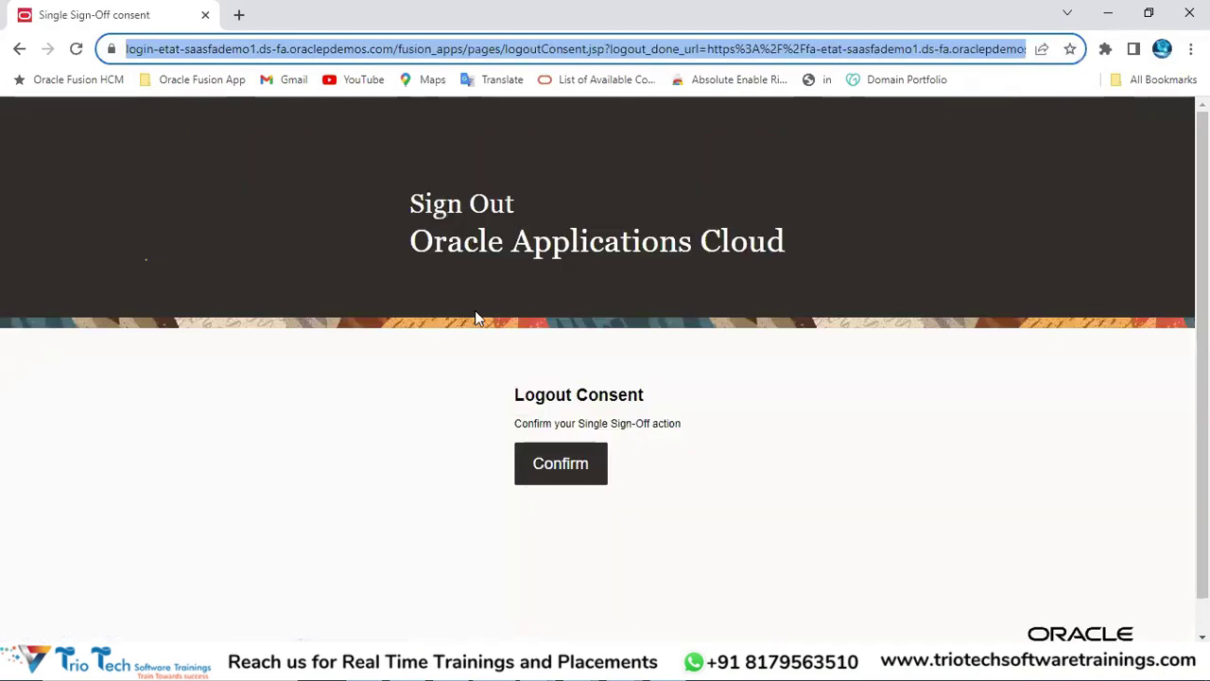
left_click(466, 252)
left_click(180, 53)
left_click(75, 48)
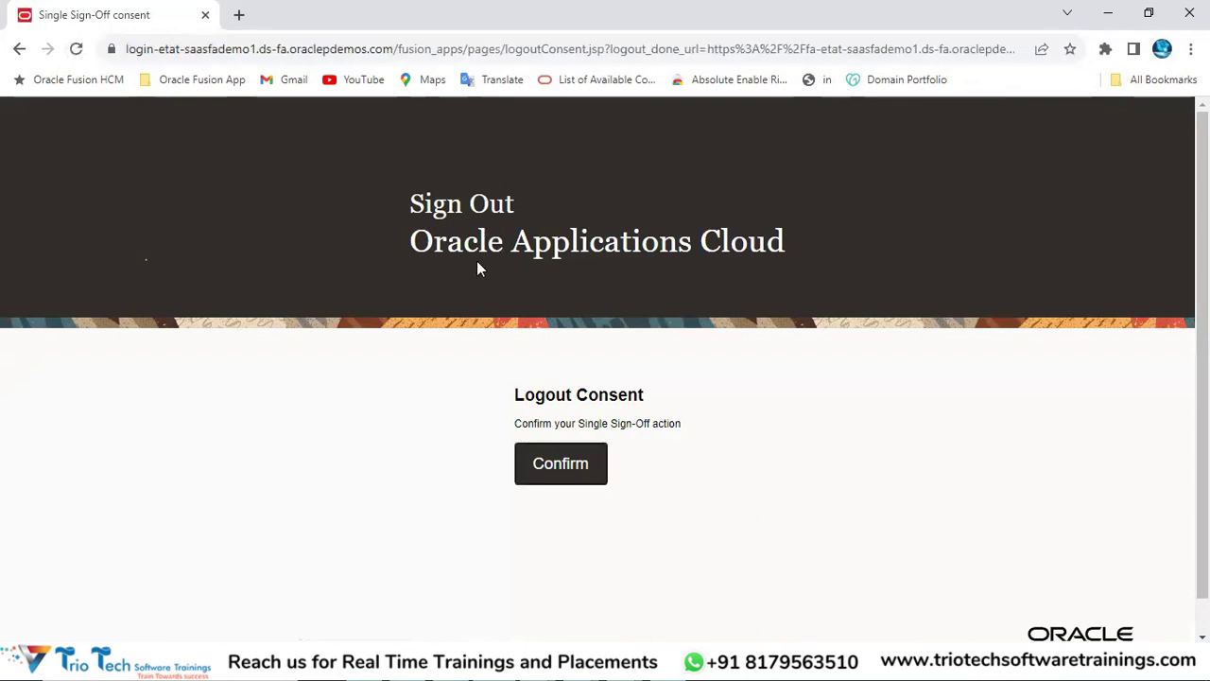
left_click(556, 462)
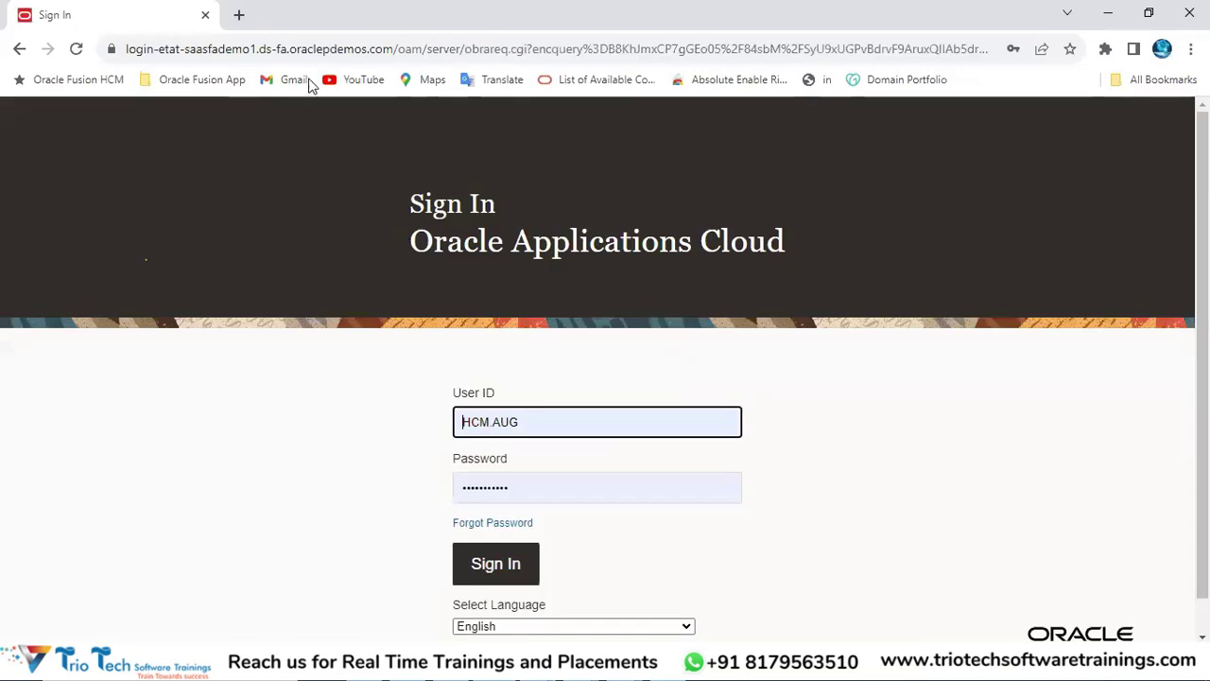
left_click(283, 52)
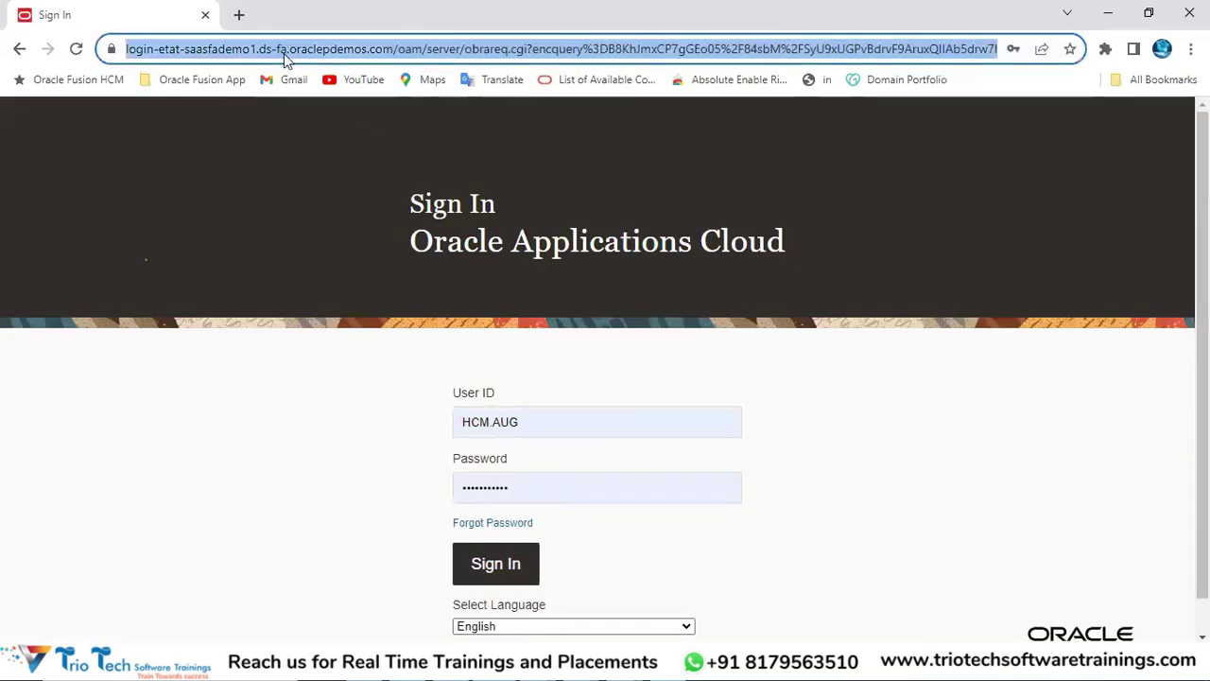
left_click(383, 50)
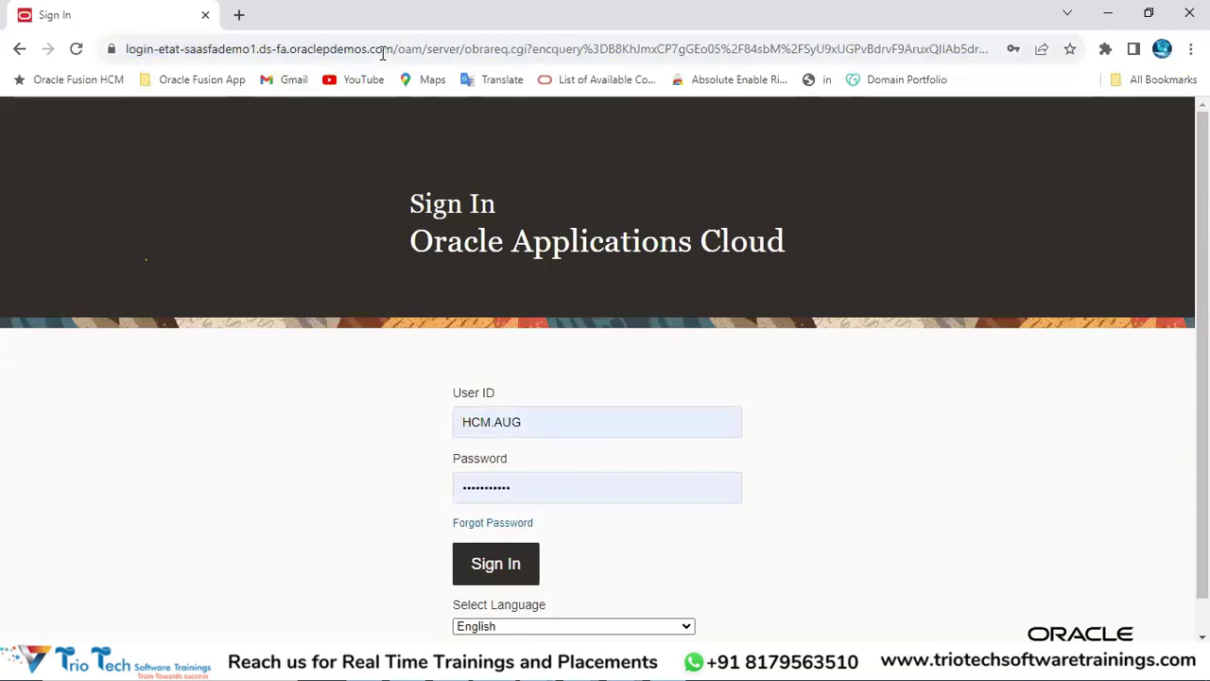
left_click_drag(398, 49, 109, 48)
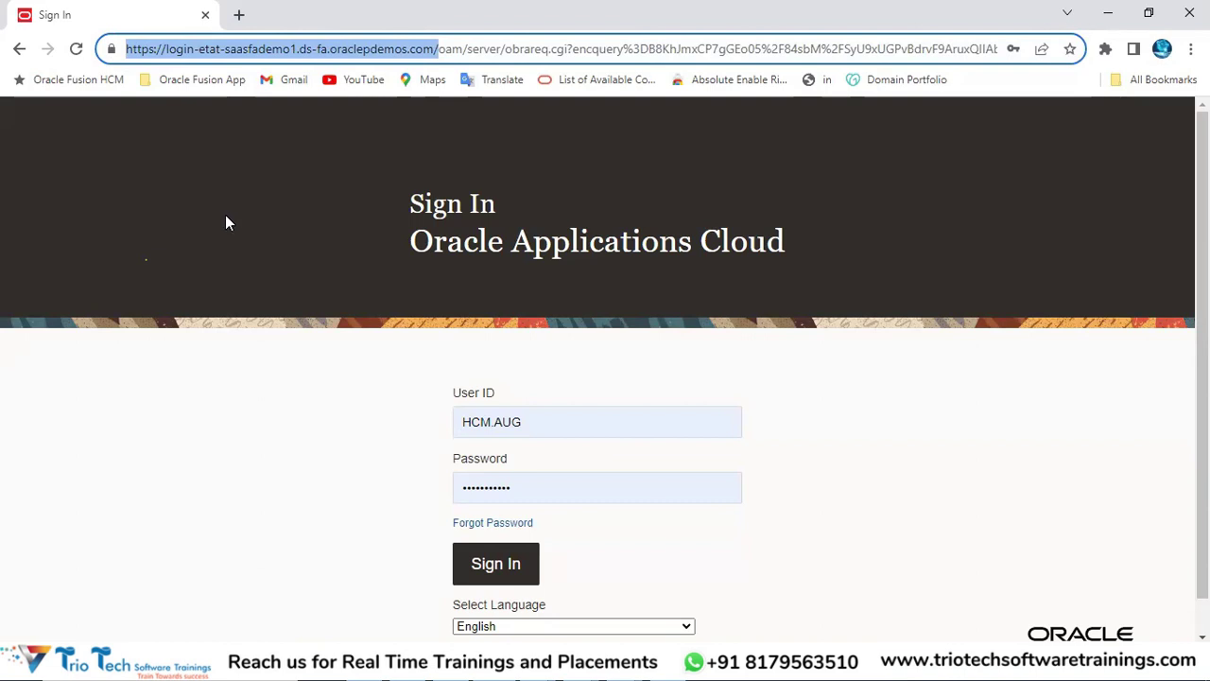
- Switch back to Excel and enter URL in cell D94 and Link in cell D95 beside the instance address
key("alt+Tab")
key("Escape")
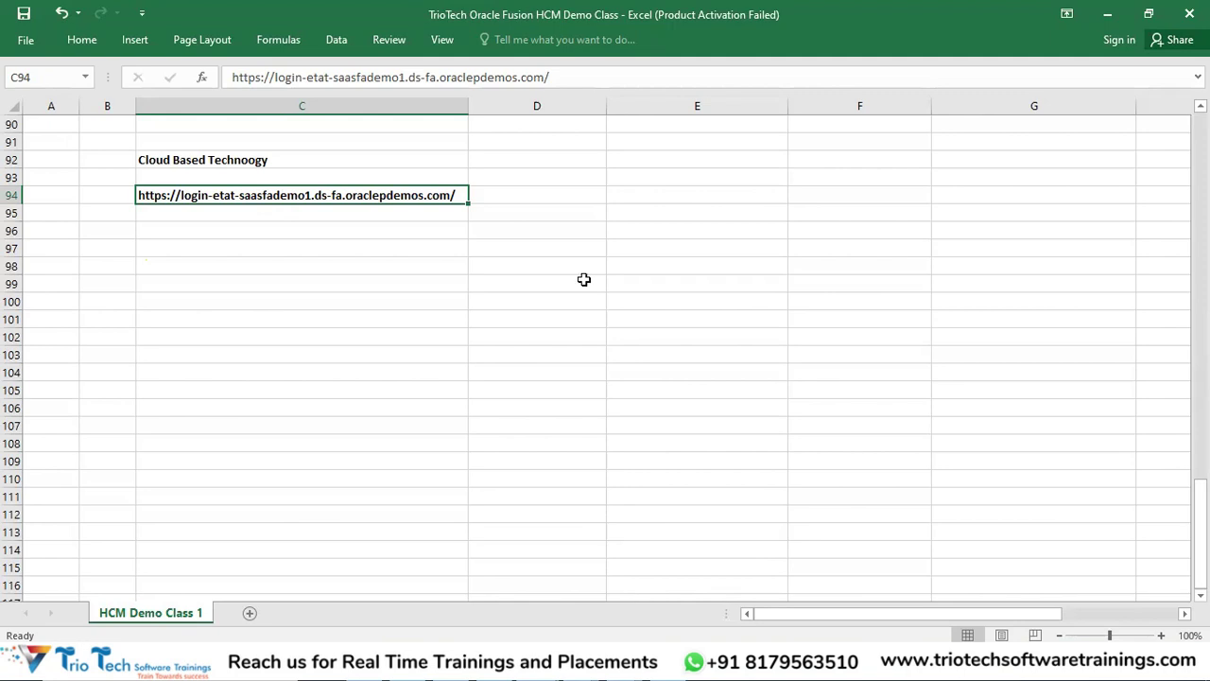
left_click(514, 194)
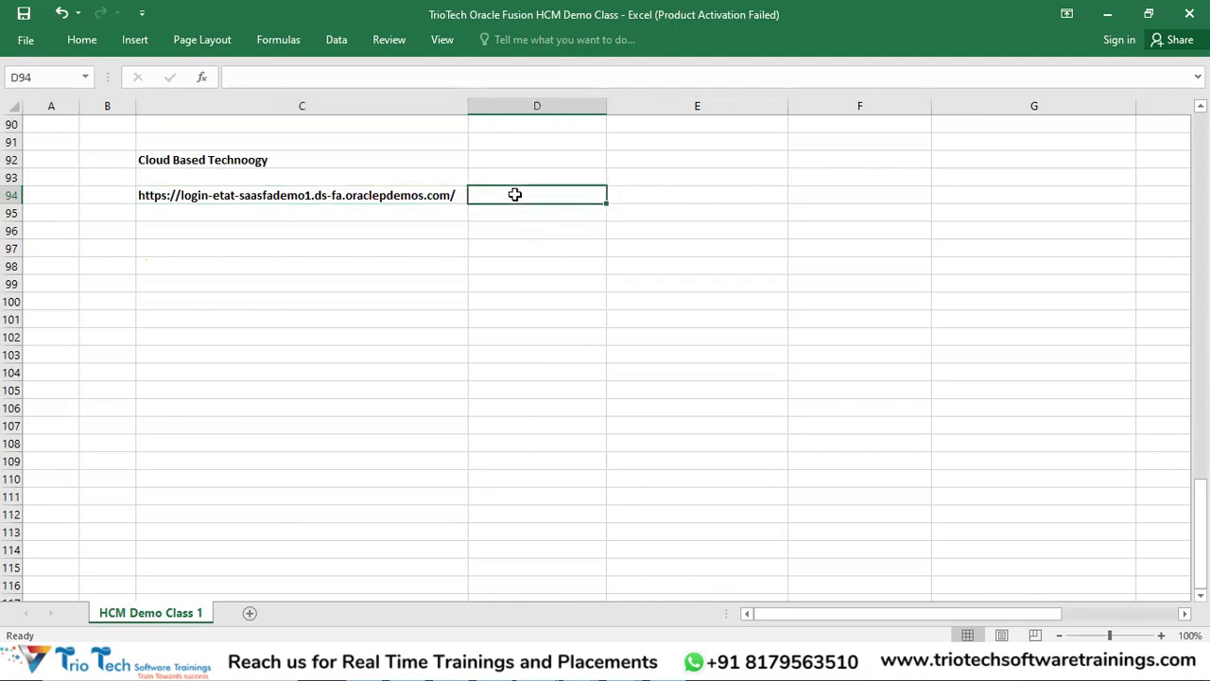
left_click(445, 202)
left_click(528, 197)
type("URL")
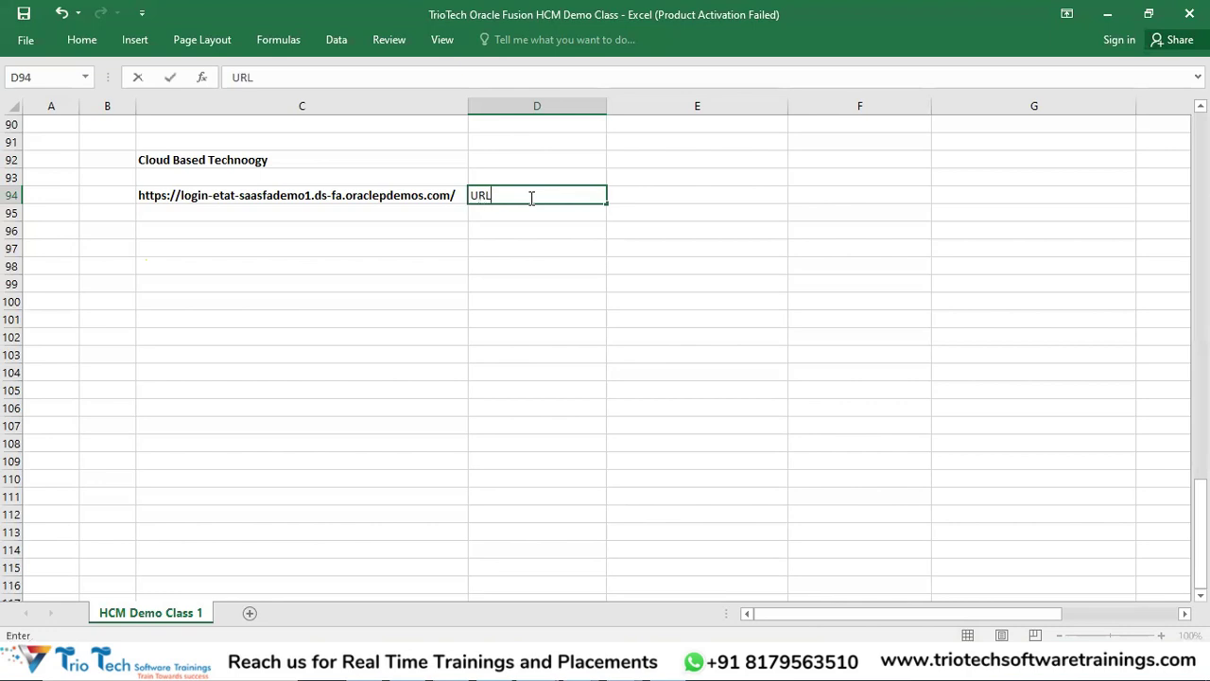
key("Return")
type("Link")
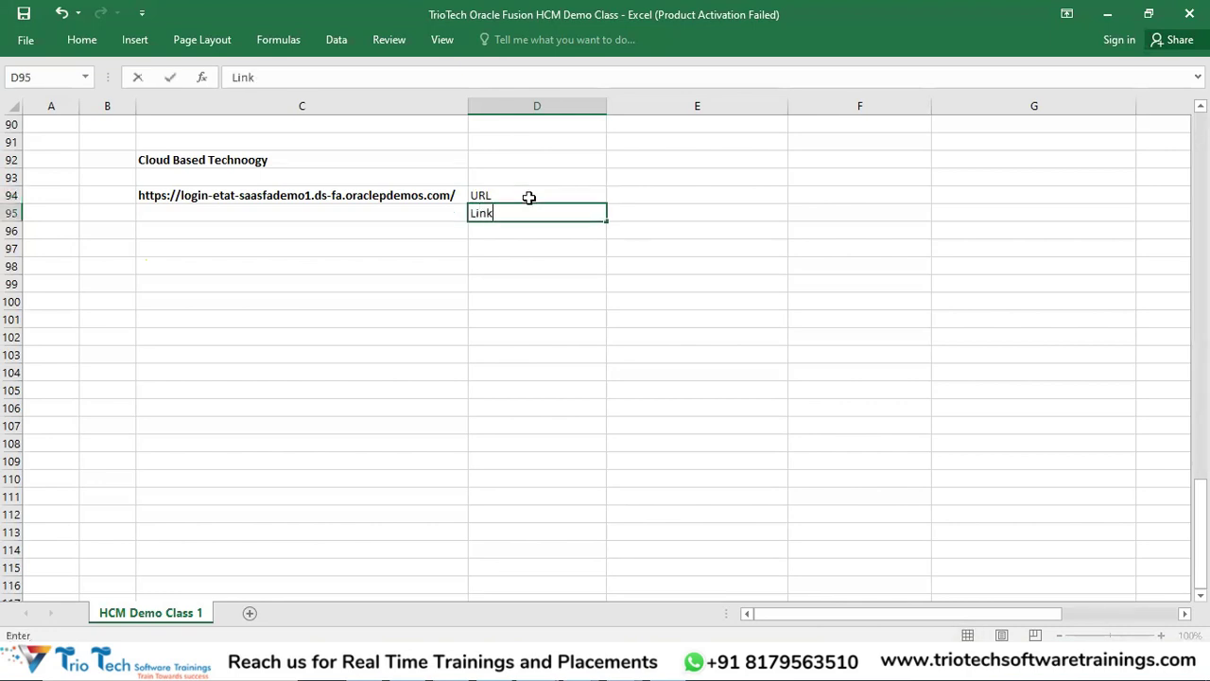
key("Return")
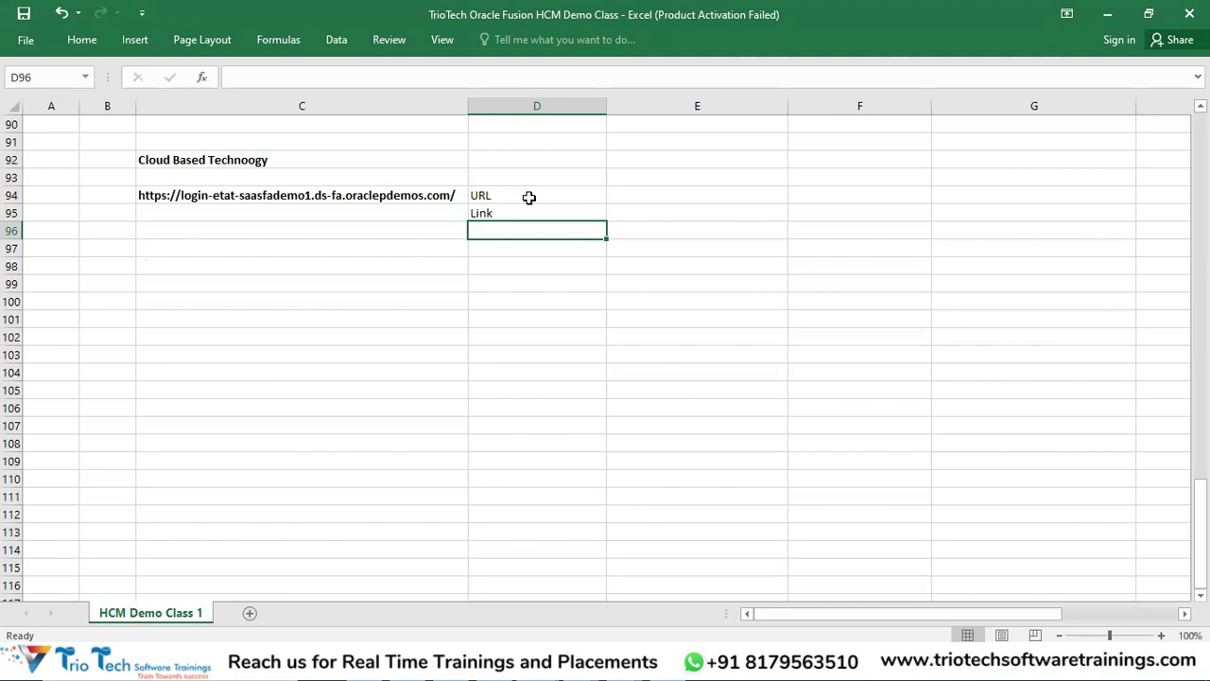
- Enter Instance, Environment, Server and POD in cells D96 to D99 below Link
type("Instance")
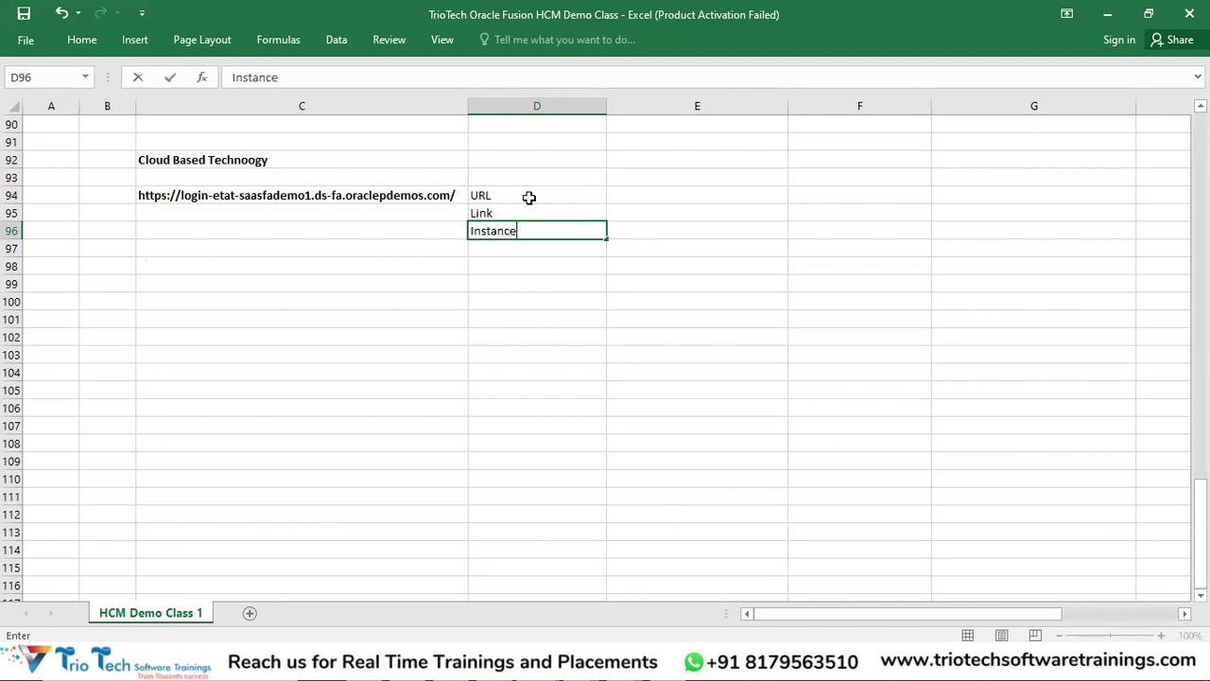
key("Return")
type("Env")
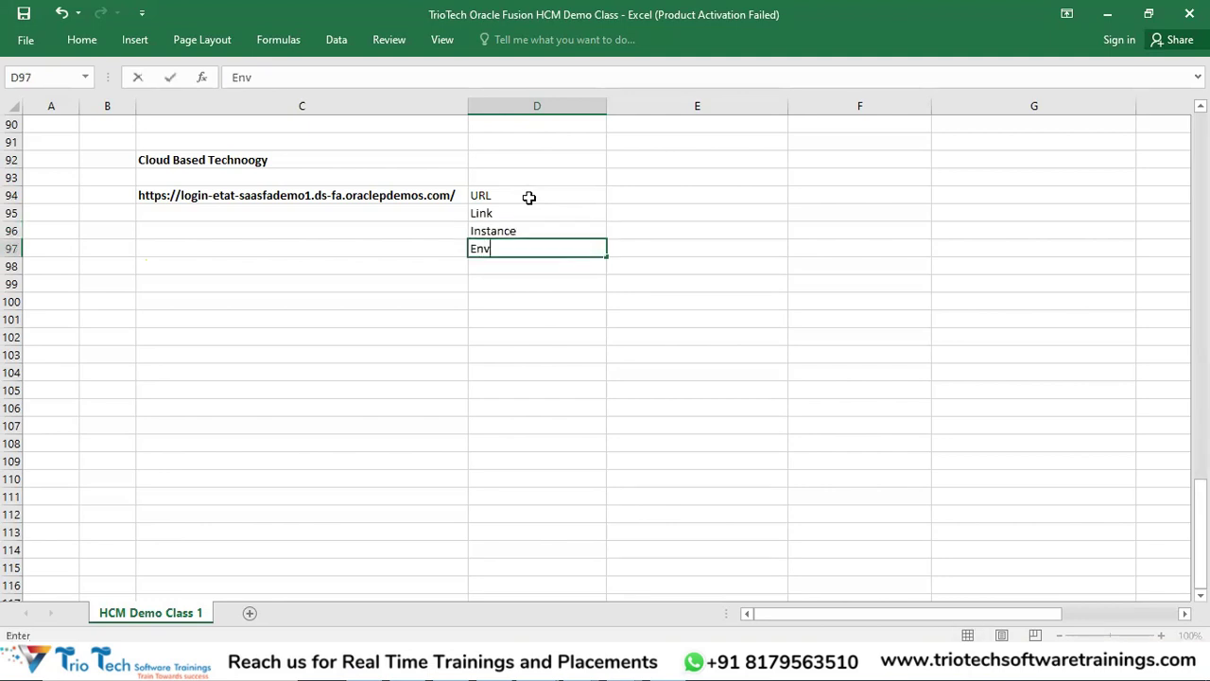
type("ironment")
key("Return")
type("Server")
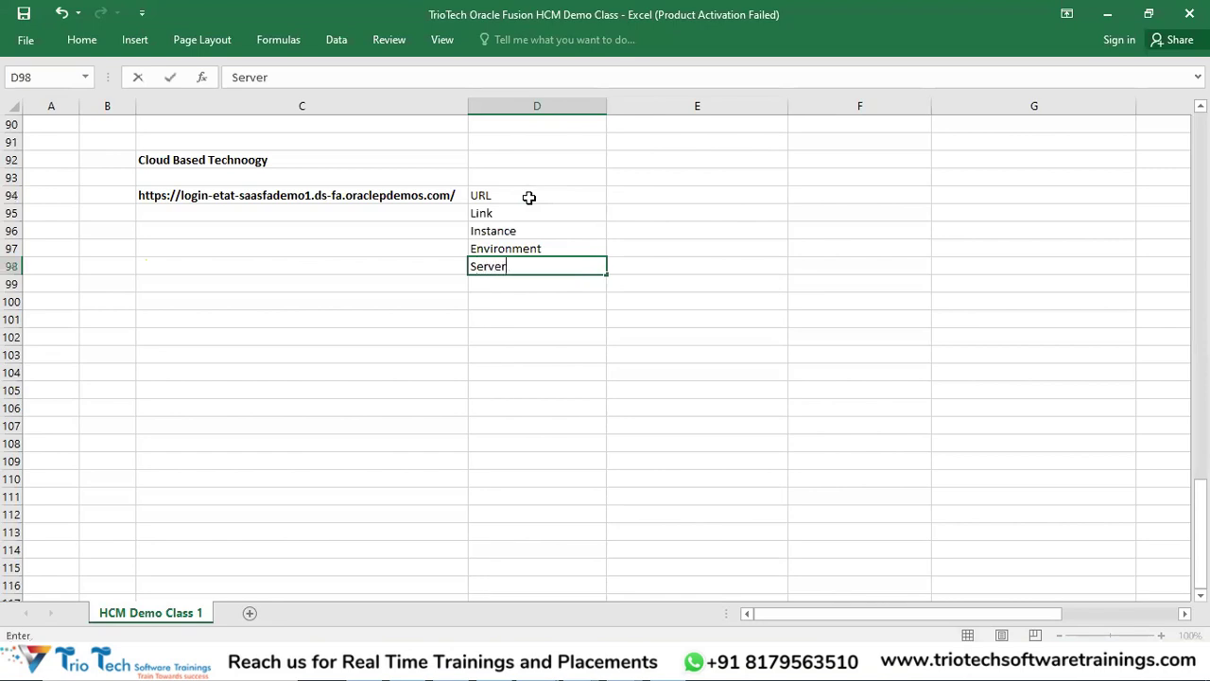
key("Return")
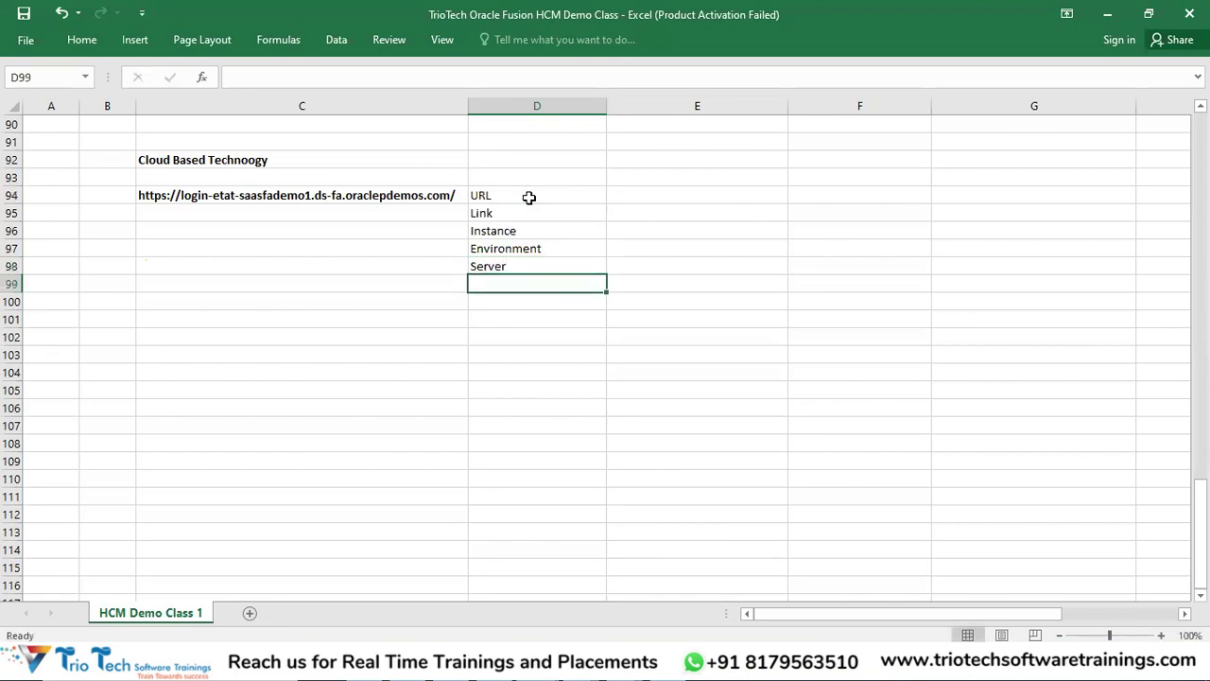
type("POD")
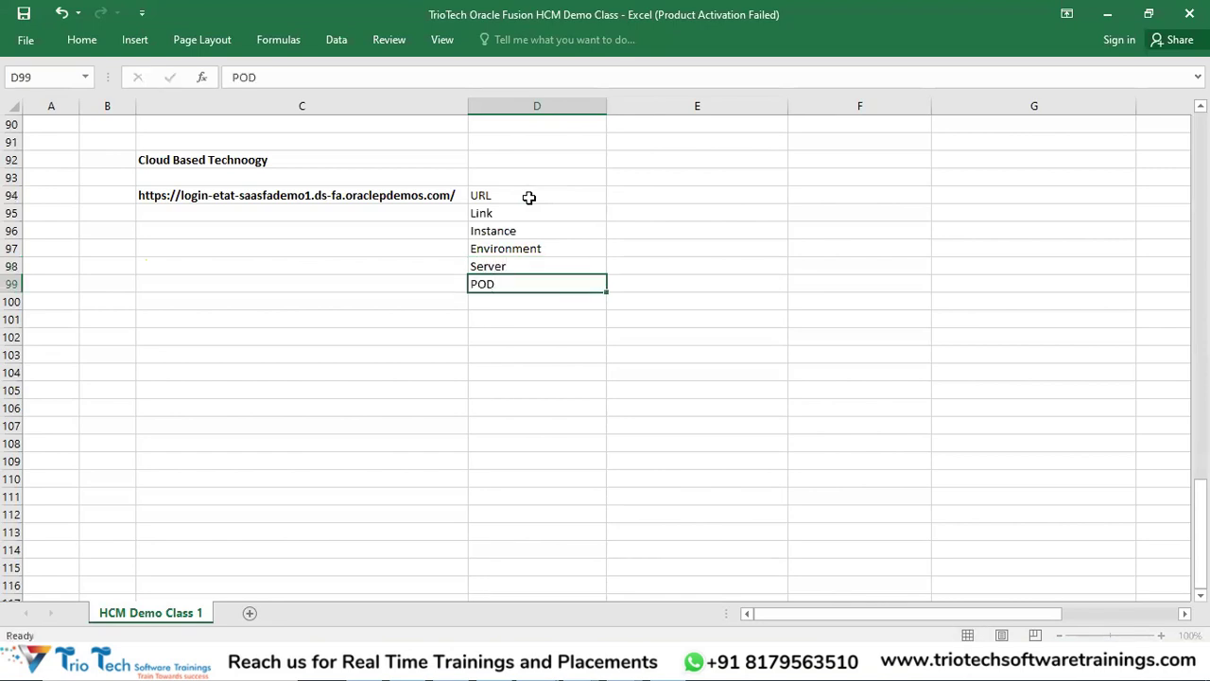
key("Return")
- Change the font colour of the Cloud Based Technoogy heading in cell C92 to red
left_click_drag(498, 194, 527, 286)
left_click(288, 199)
left_click(259, 163)
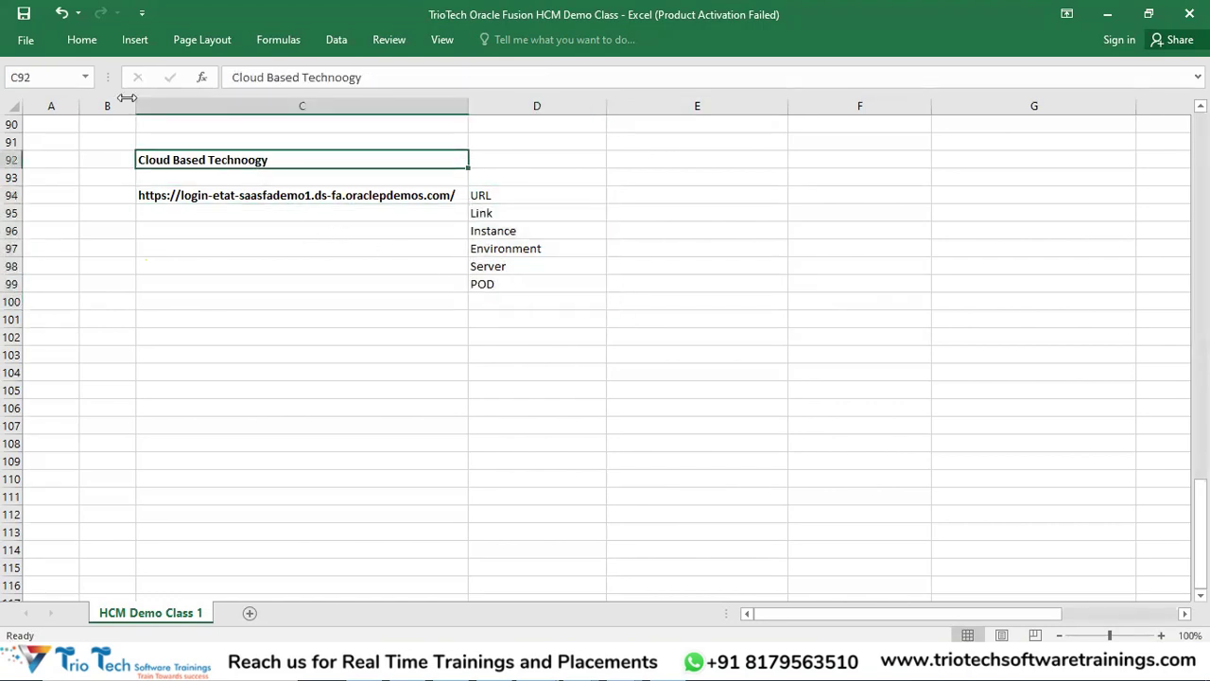
left_click(71, 39)
left_click(298, 97)
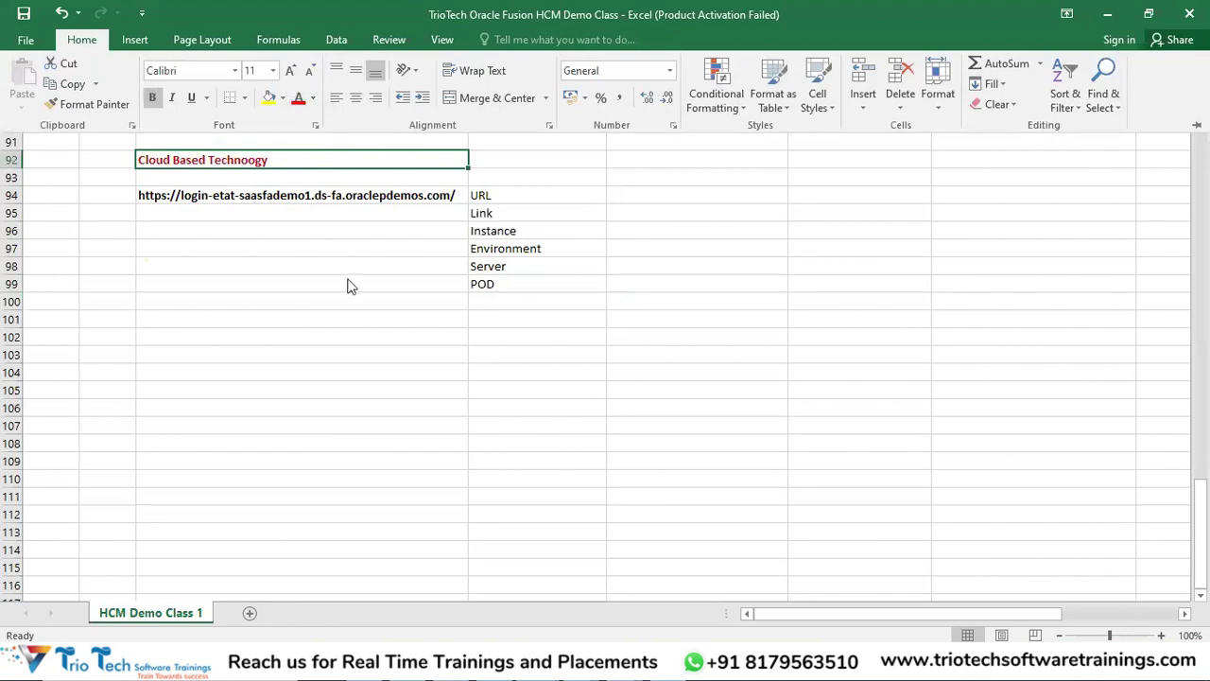
- Examine the address in cell C94 against the terms in D94:D99, from URL and Link to Instance through POD
left_click(510, 197)
left_click(393, 195)
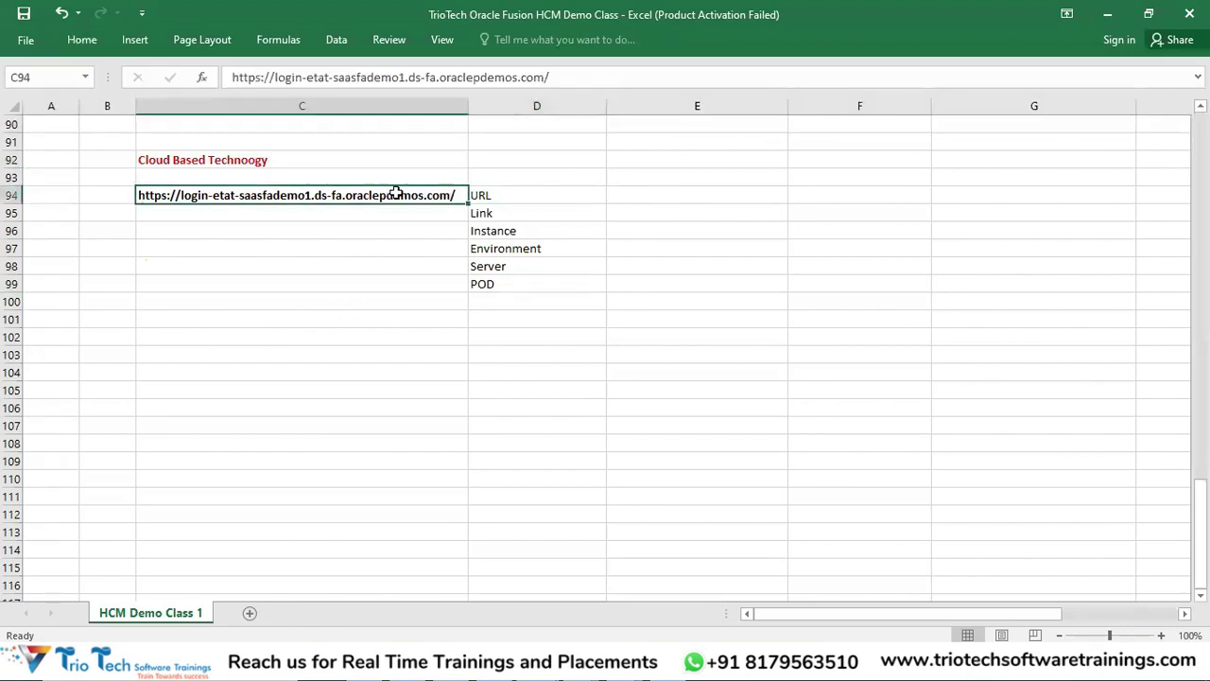
left_click(499, 196)
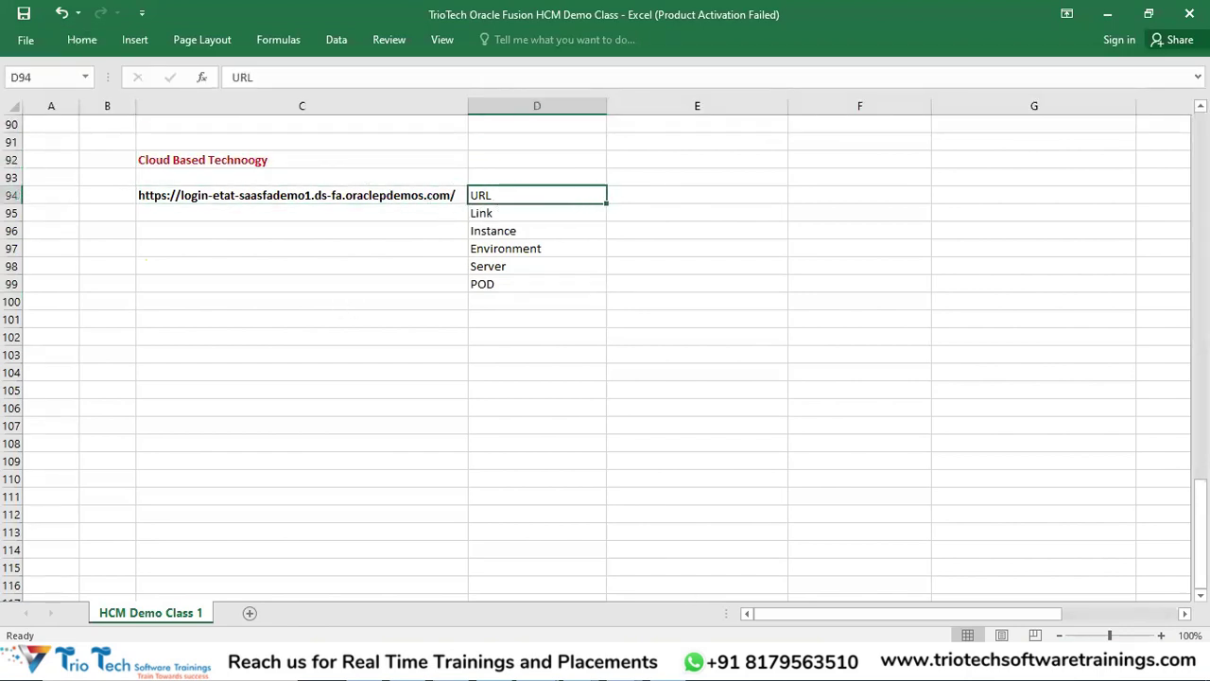
left_click(478, 212)
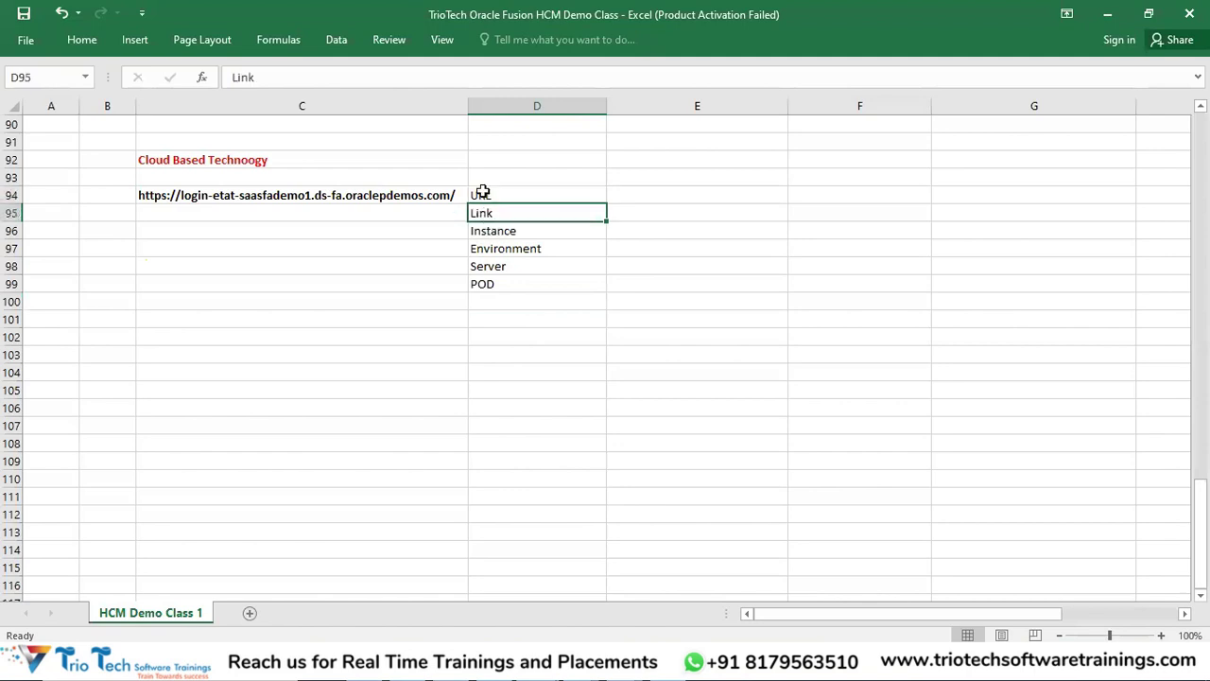
left_click(483, 195)
left_click(488, 213, "shift")
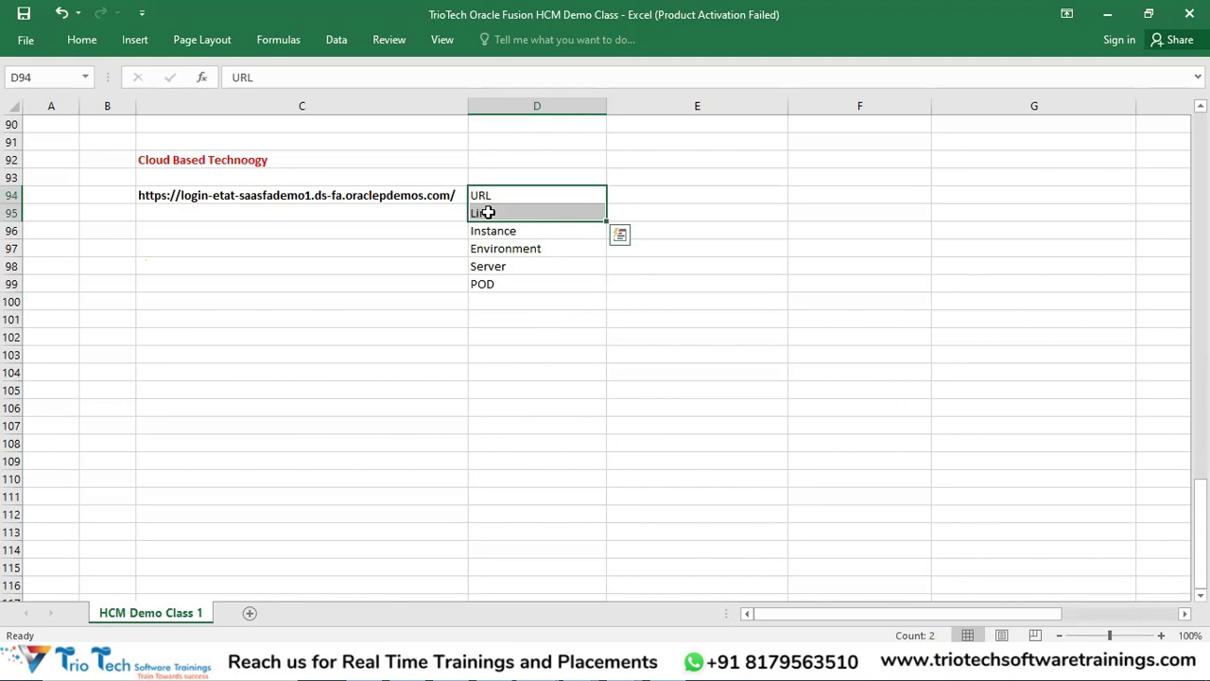
left_click(499, 231)
left_click_drag(501, 281, 501, 280)
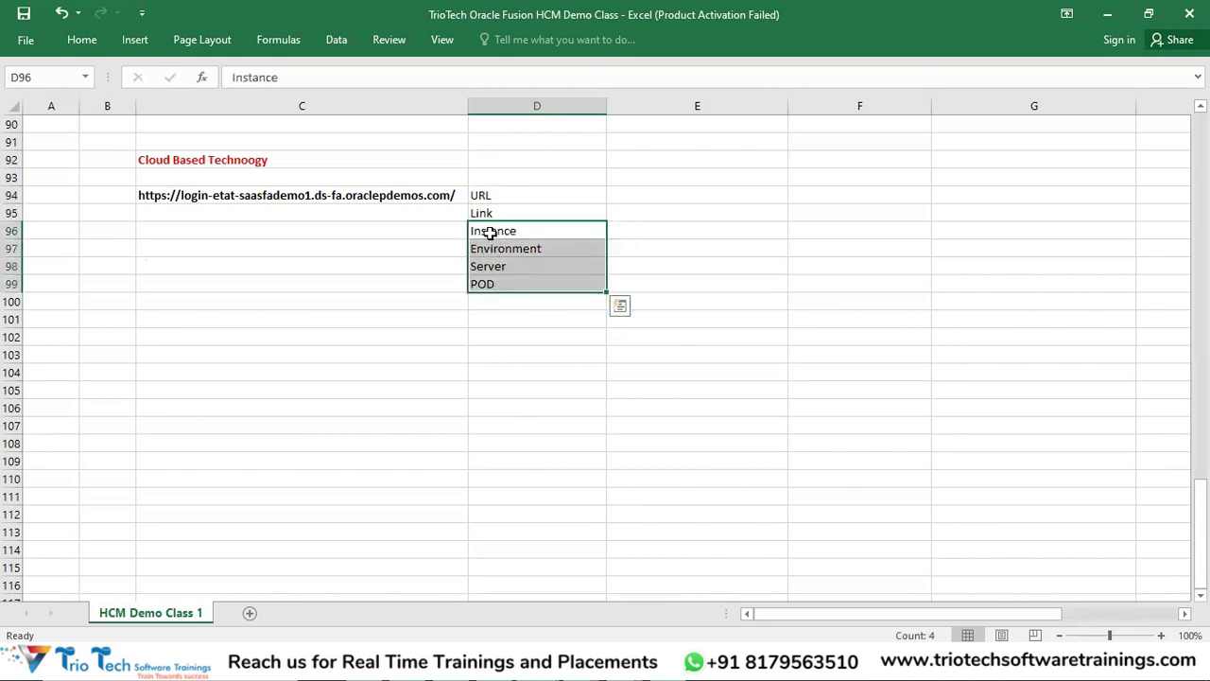
- Compare the instance address in cell C94 with each of the terms Instance, Environment, Server and POD in D96:D99
left_click(373, 196)
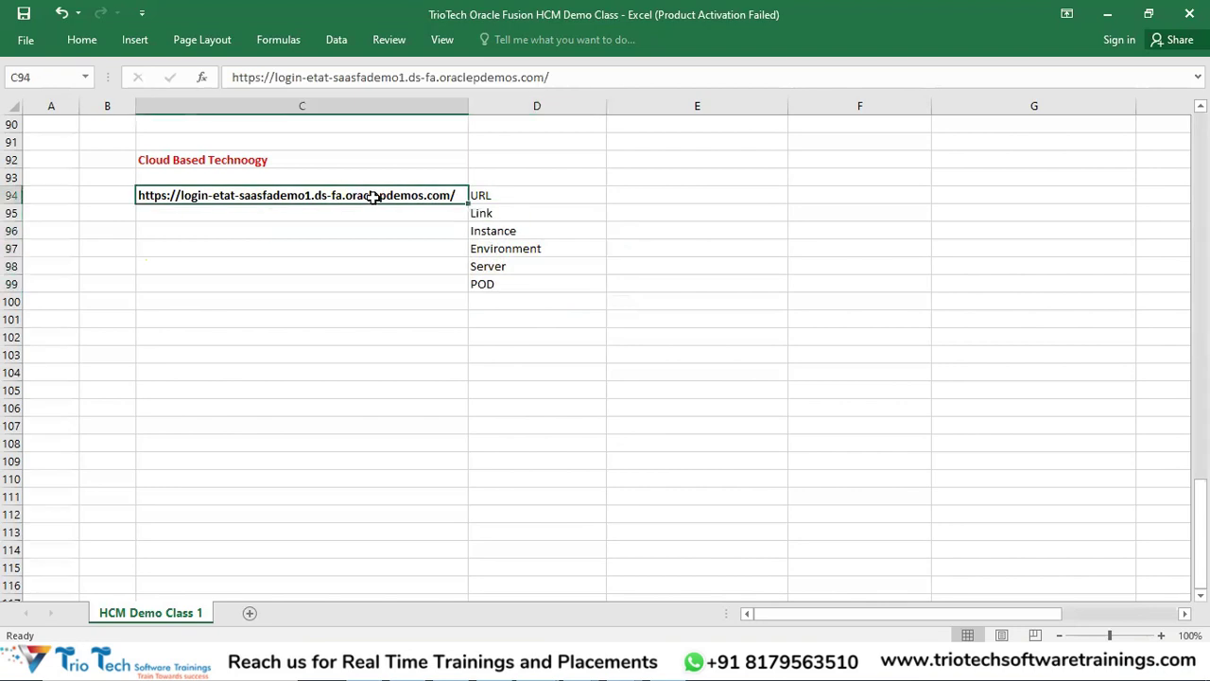
left_click(486, 238)
left_click(407, 198)
left_click(488, 251)
left_click(390, 198)
left_click(492, 268)
left_click(371, 196)
left_click(482, 286)
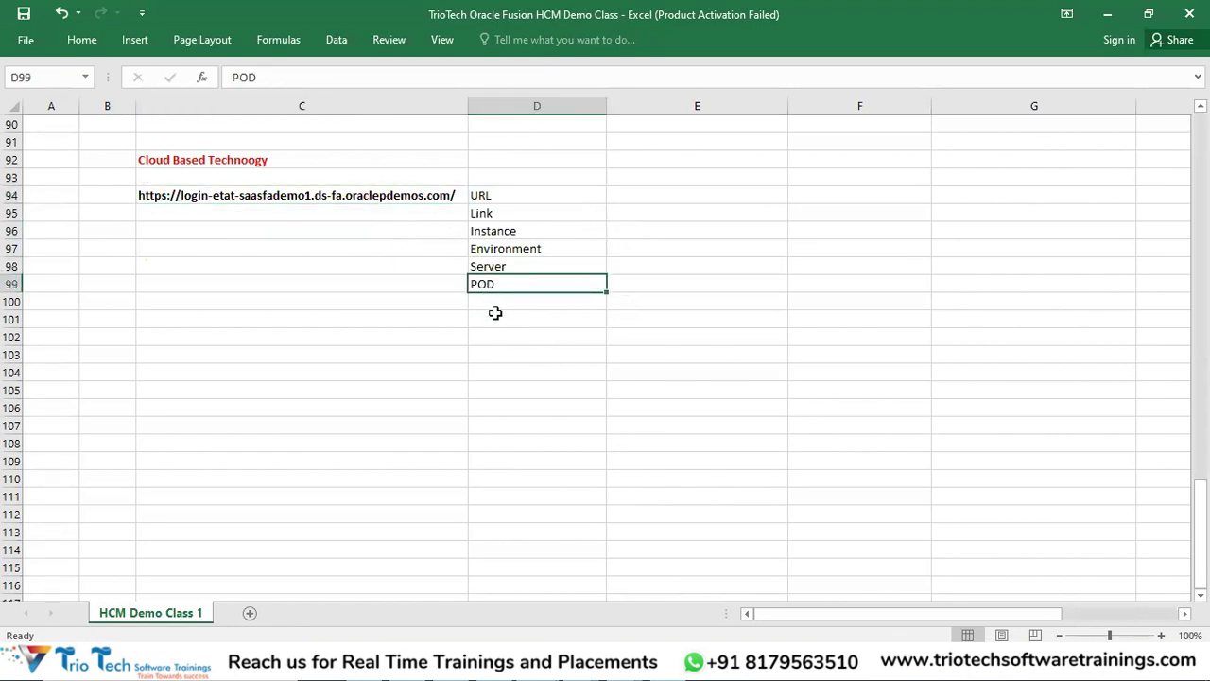
- Enter Platform on Demand in cell E99 as the full form of POD
left_click(626, 284)
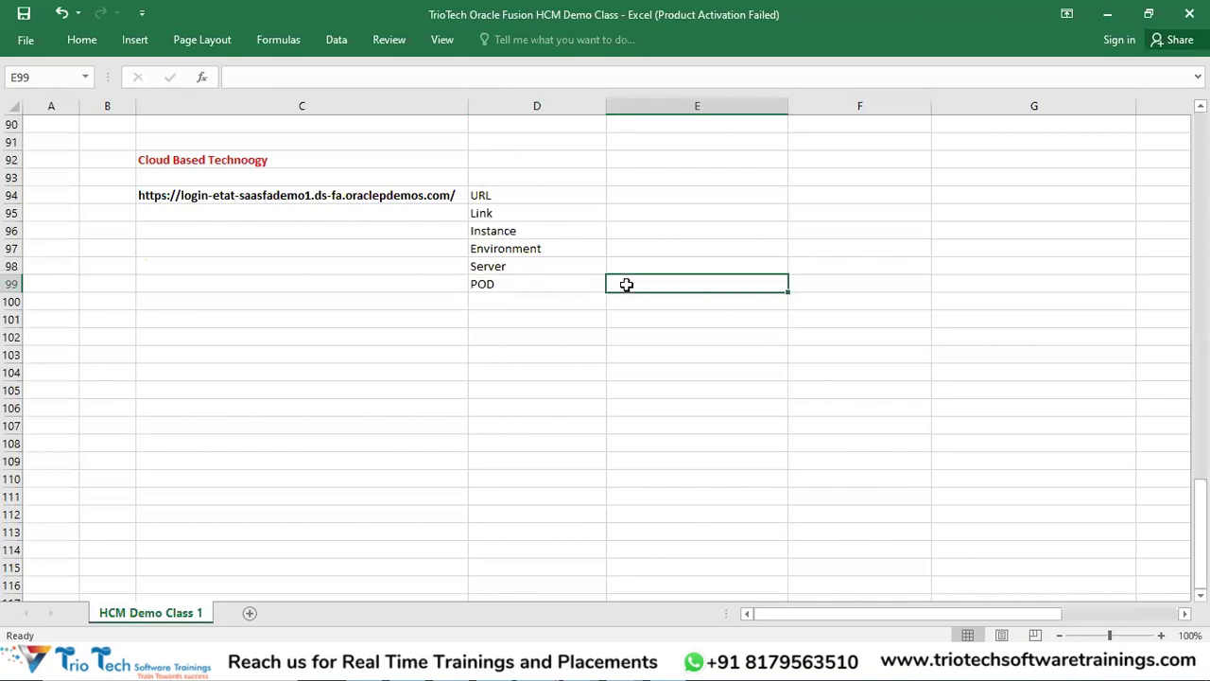
type("Platform on Demand")
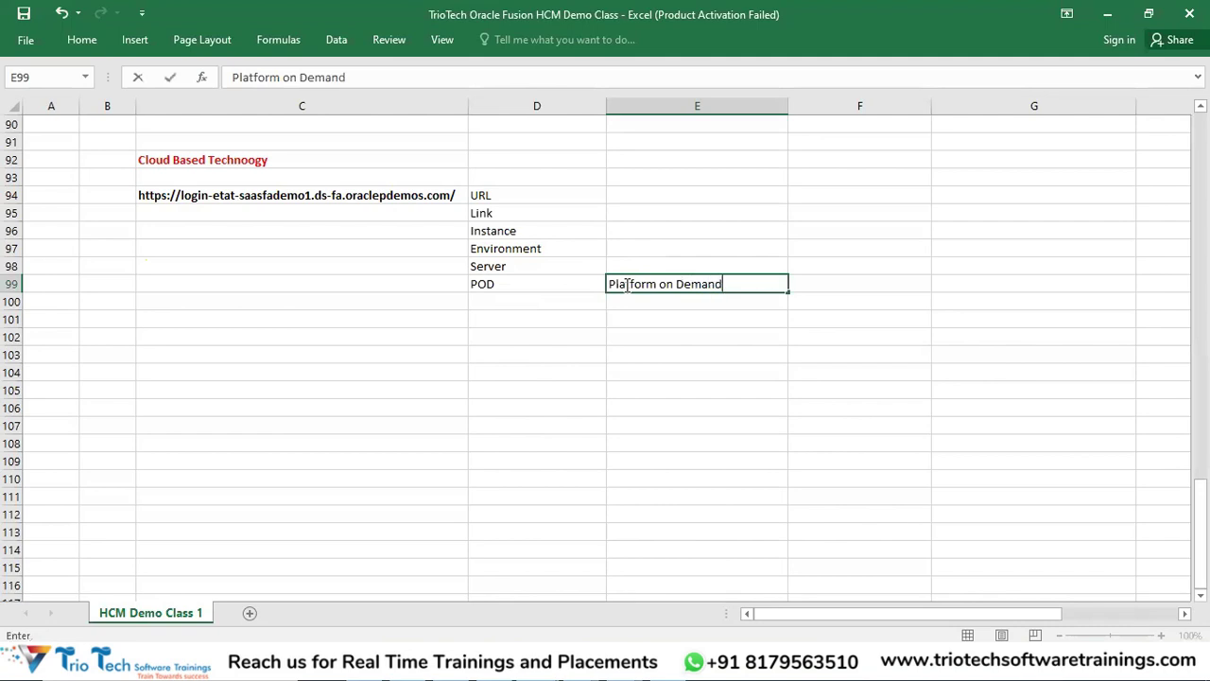
key("Return")
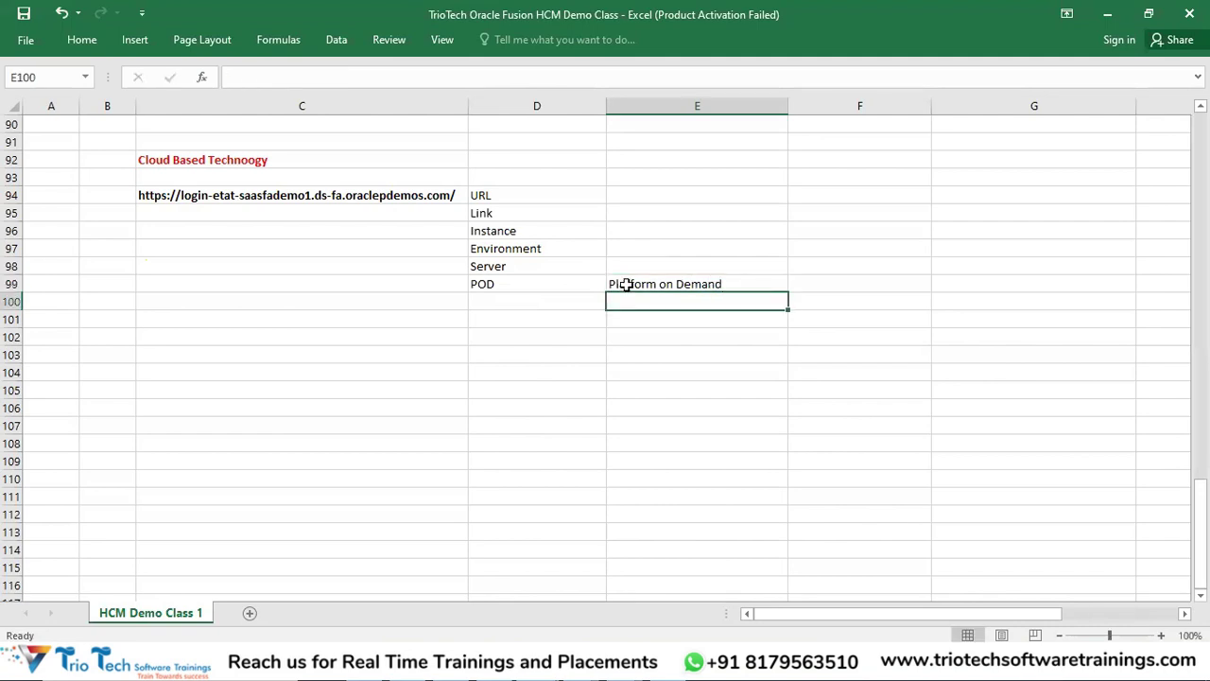
left_click(379, 192)
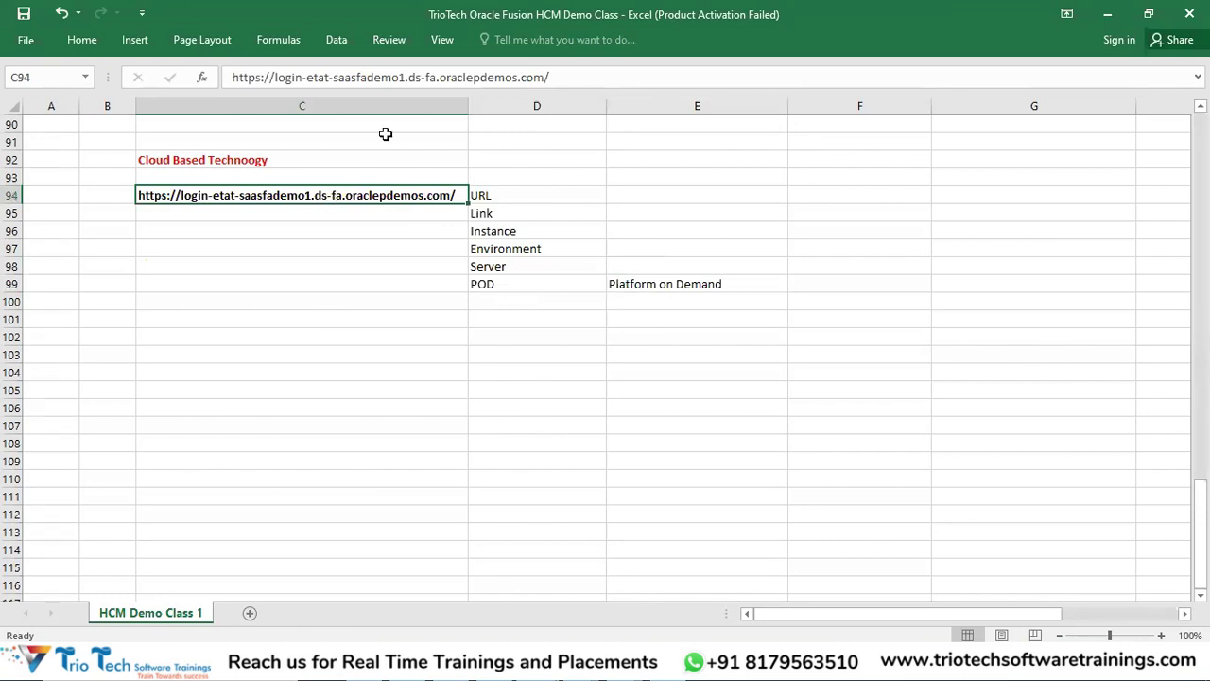
left_click(512, 283)
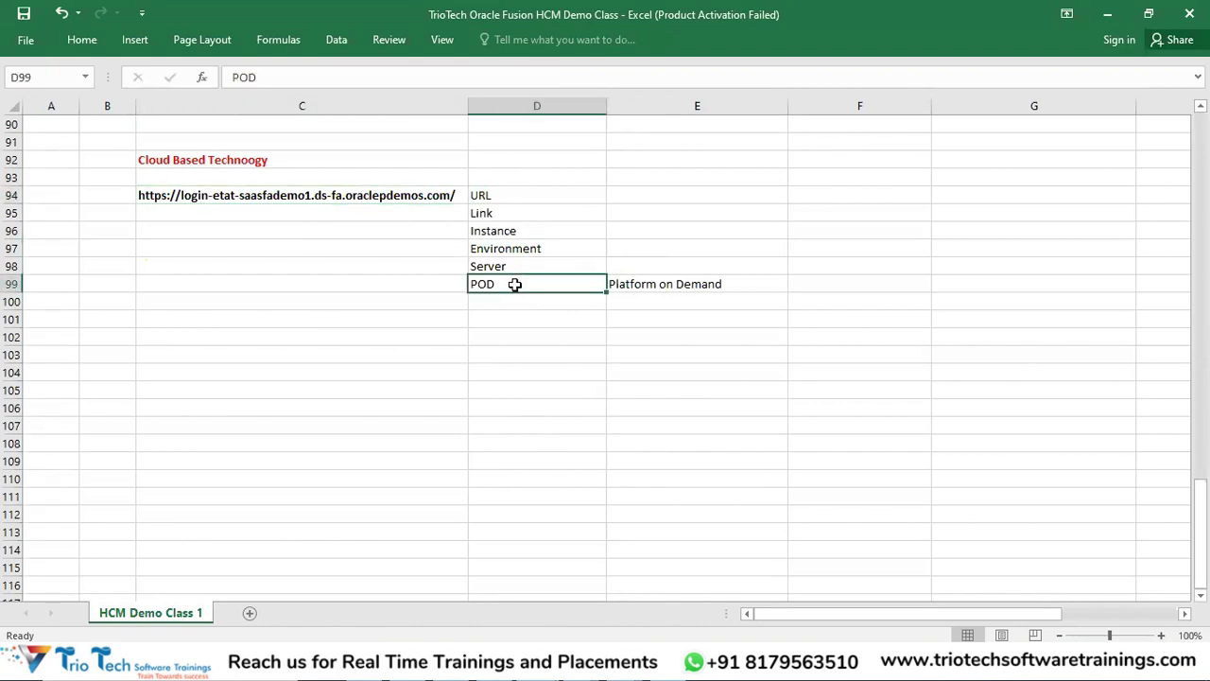
- Enter TATA Group in cell E91 and Oracle Corporation in cell C91, above the cloud technology heading
left_click(570, 143)
left_click(632, 144)
type("TATA Group")
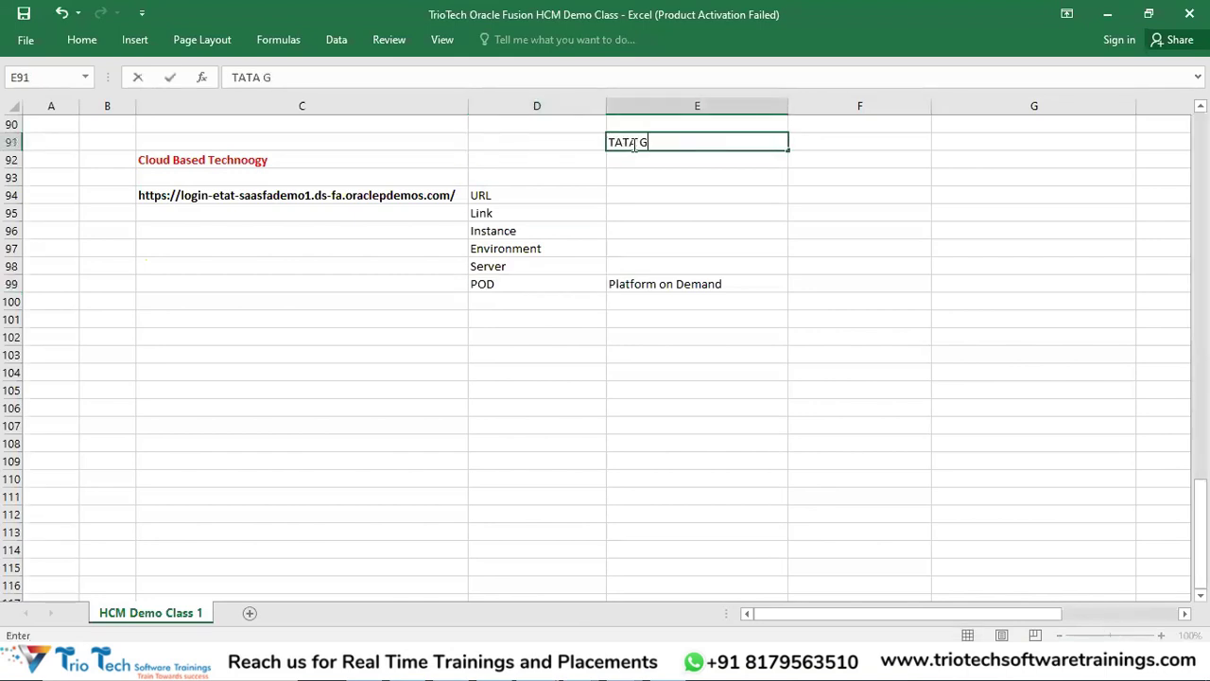
left_click(437, 135)
type("Oracle ")
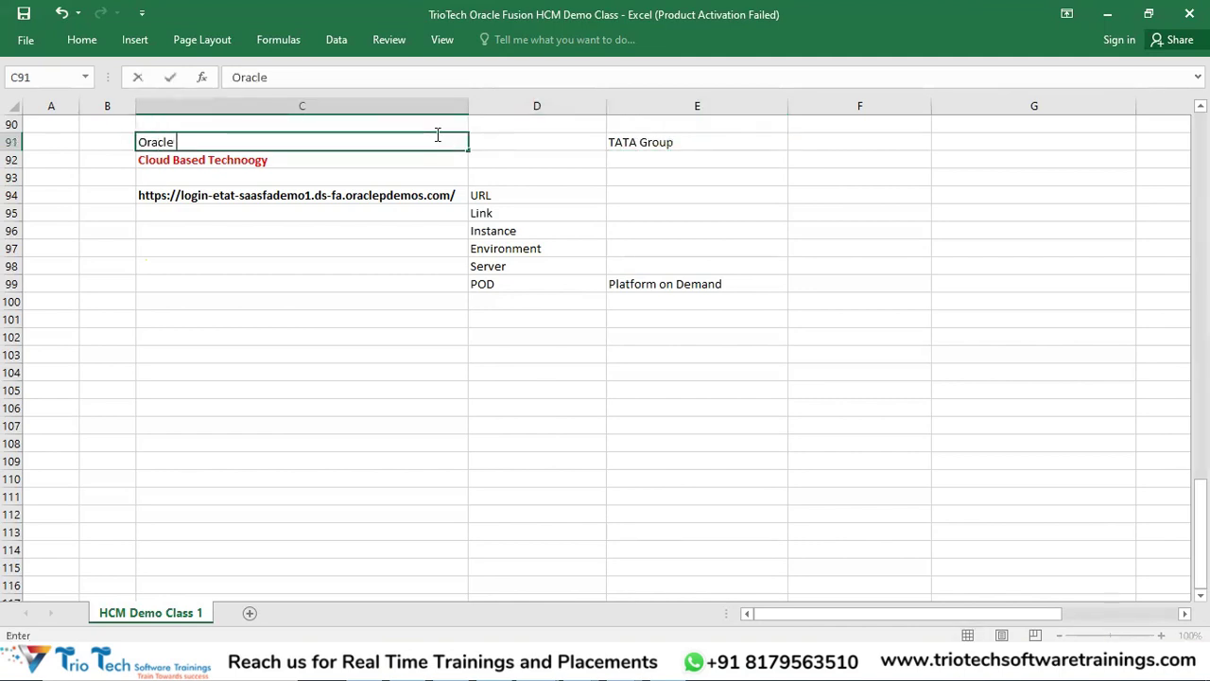
type("Corporation")
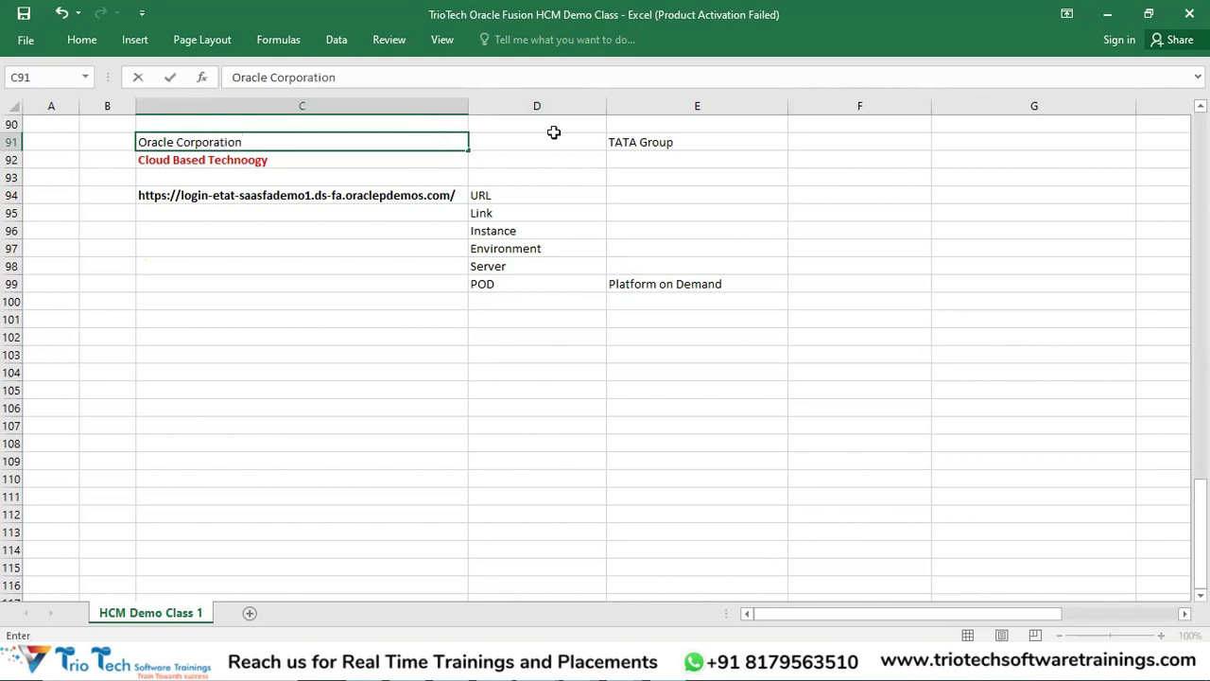
left_click(643, 137)
left_click(333, 139)
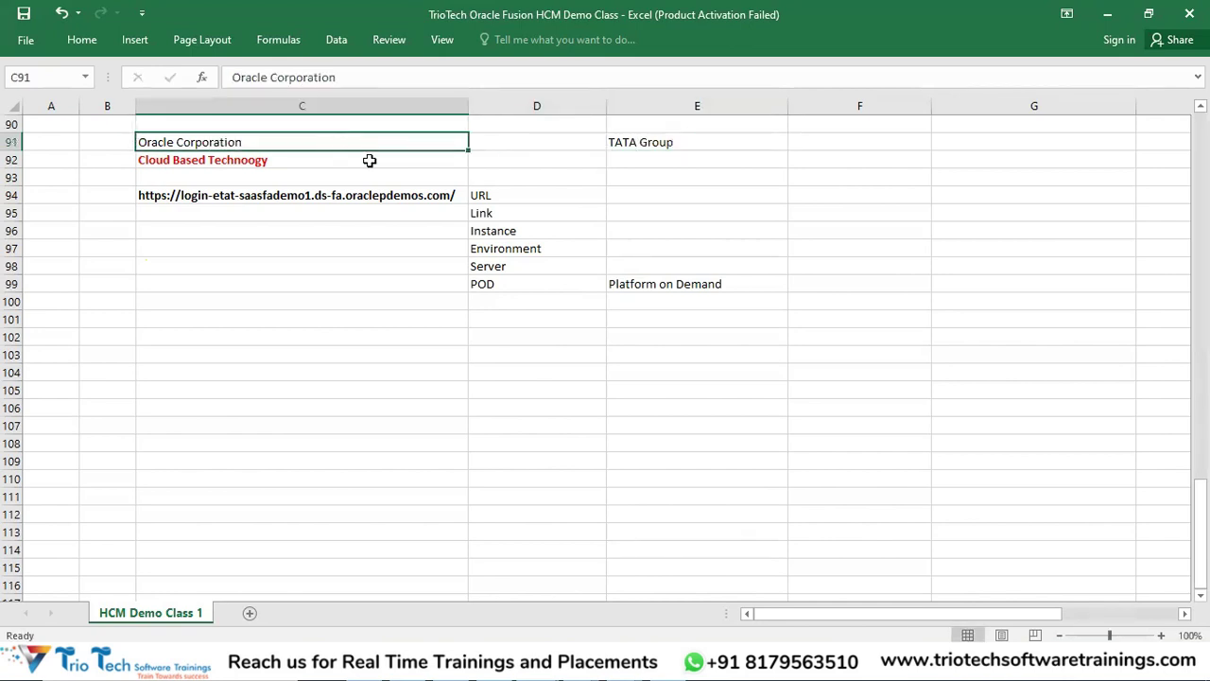
- Enter Subscription in cell D91, between Oracle Corporation and TATA Group
left_click(353, 200)
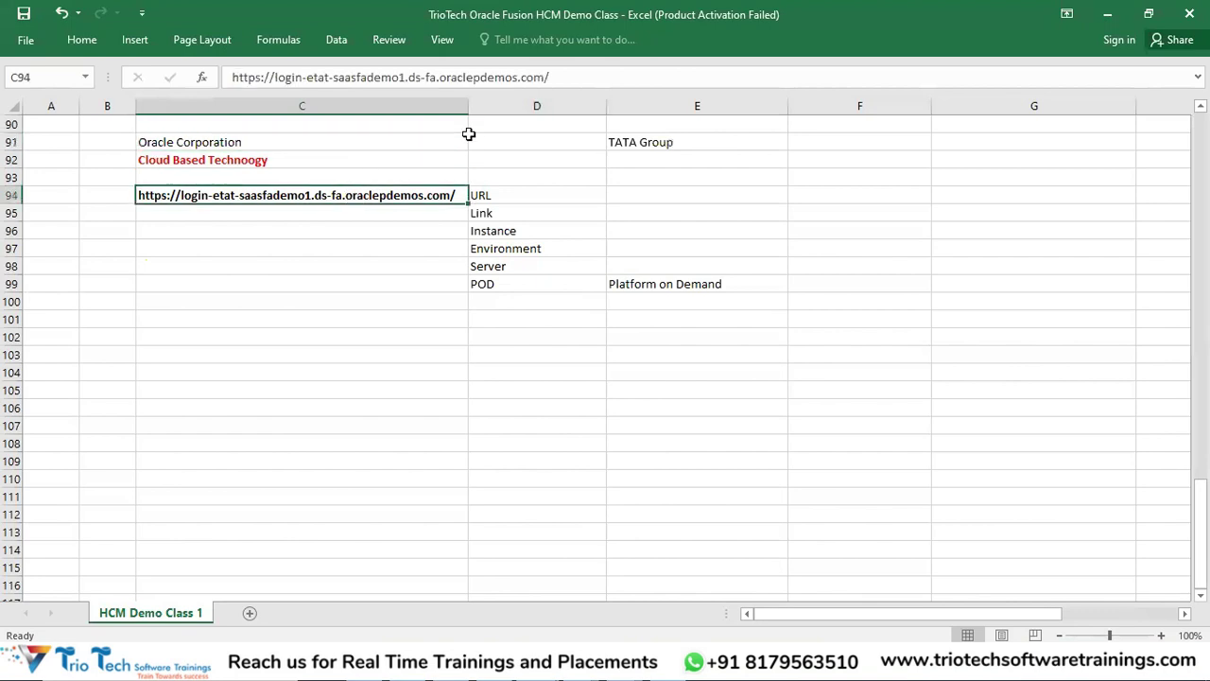
left_click(626, 144)
left_click(504, 141)
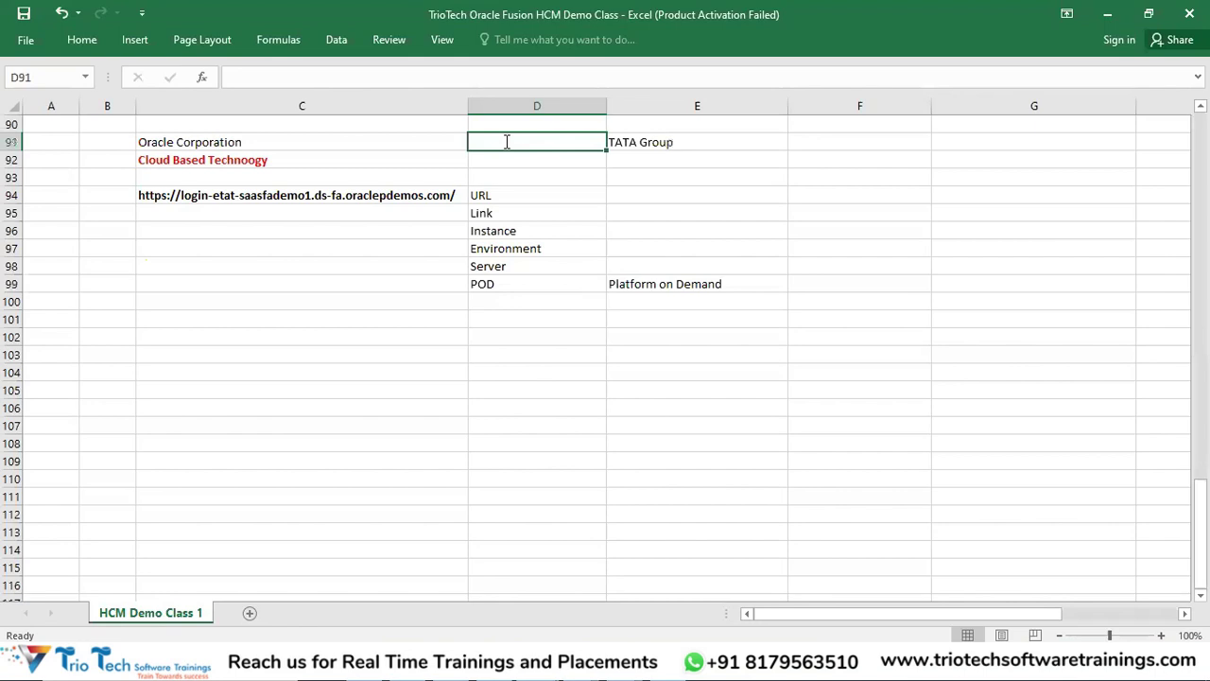
type("Subscription")
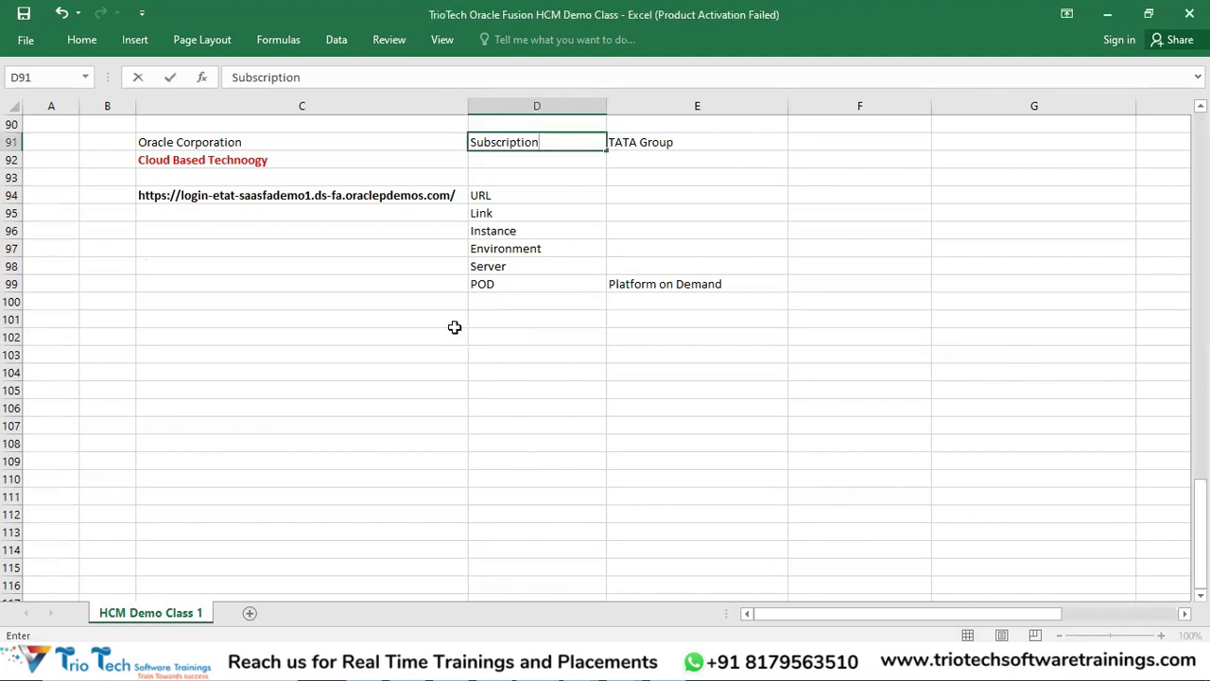
- Review how the address in C94, POD and Platform on Demand in row 99, and TATA Group in E91 relate under the subscription
left_click(261, 193)
left_click(543, 153)
left_click(540, 280)
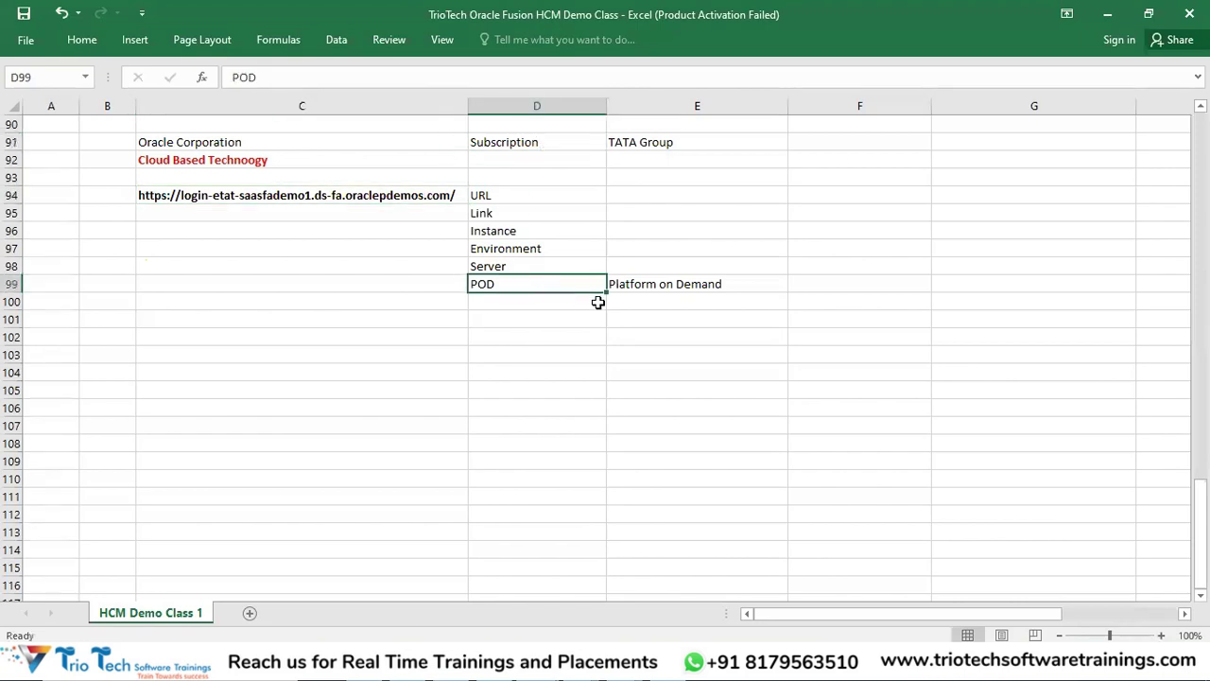
left_click(619, 283)
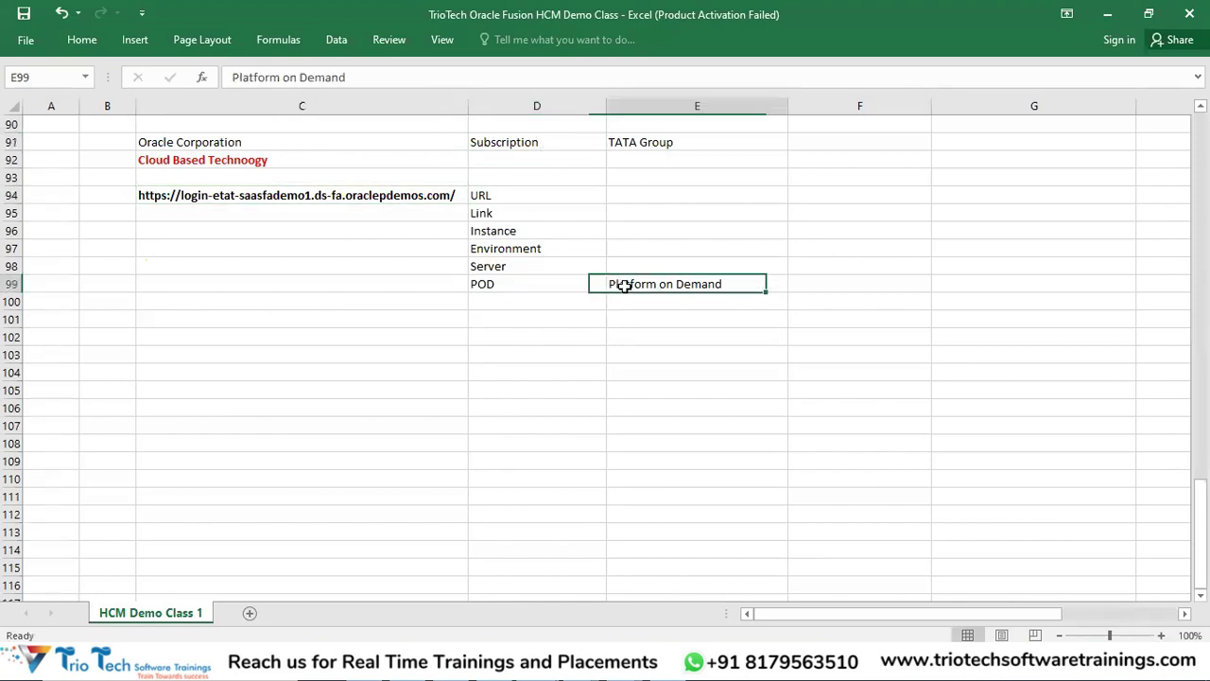
left_click(549, 285)
left_click(640, 284)
left_click(381, 195)
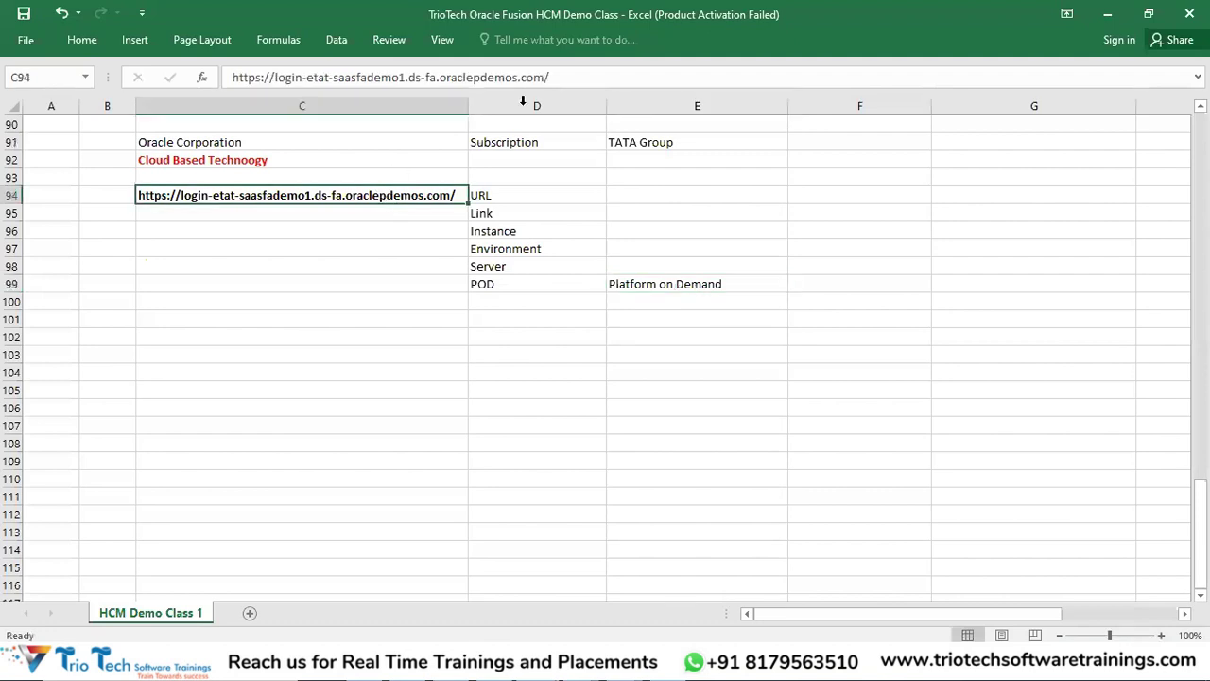
left_click(652, 146)
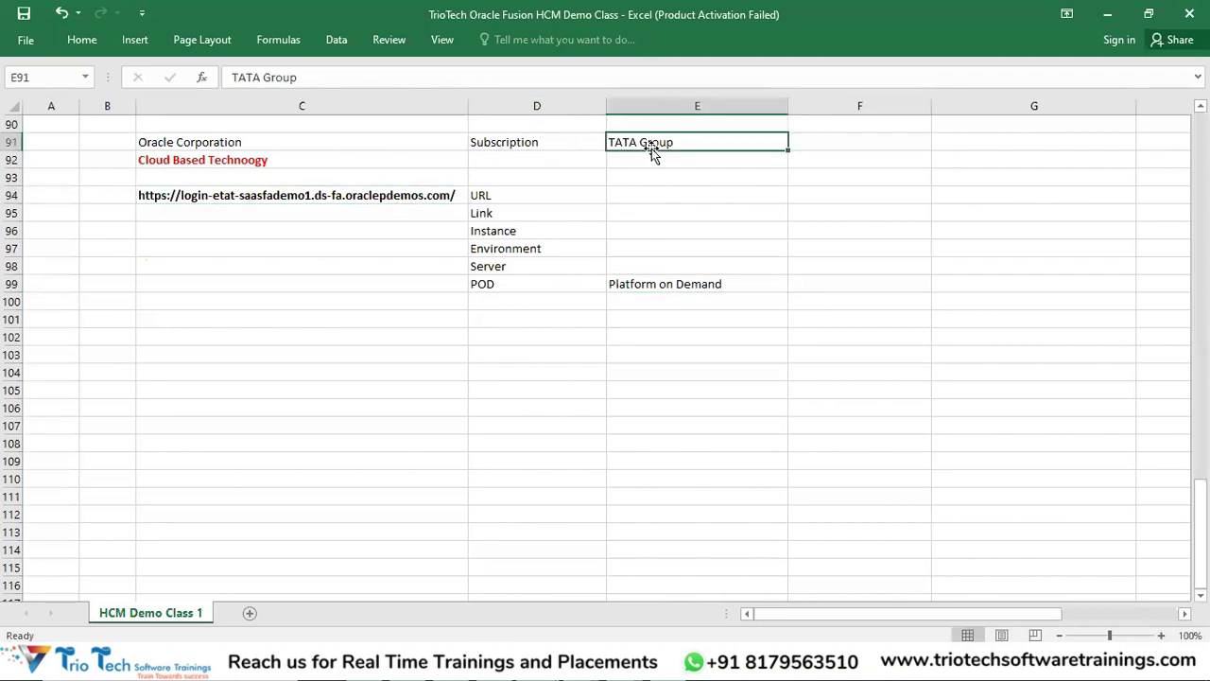
left_click(408, 196)
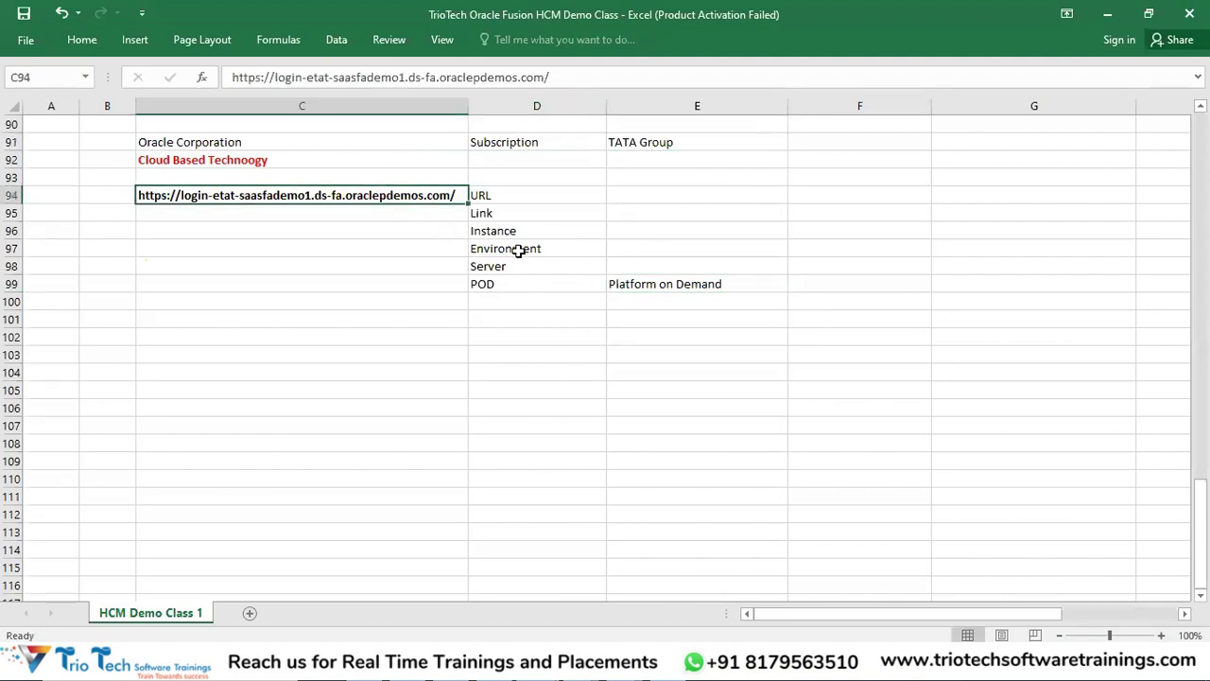
- Go over the alternative terms from URL to POD in D94:D99 and return to the instance address in C94
left_click_drag(488, 198, 510, 284)
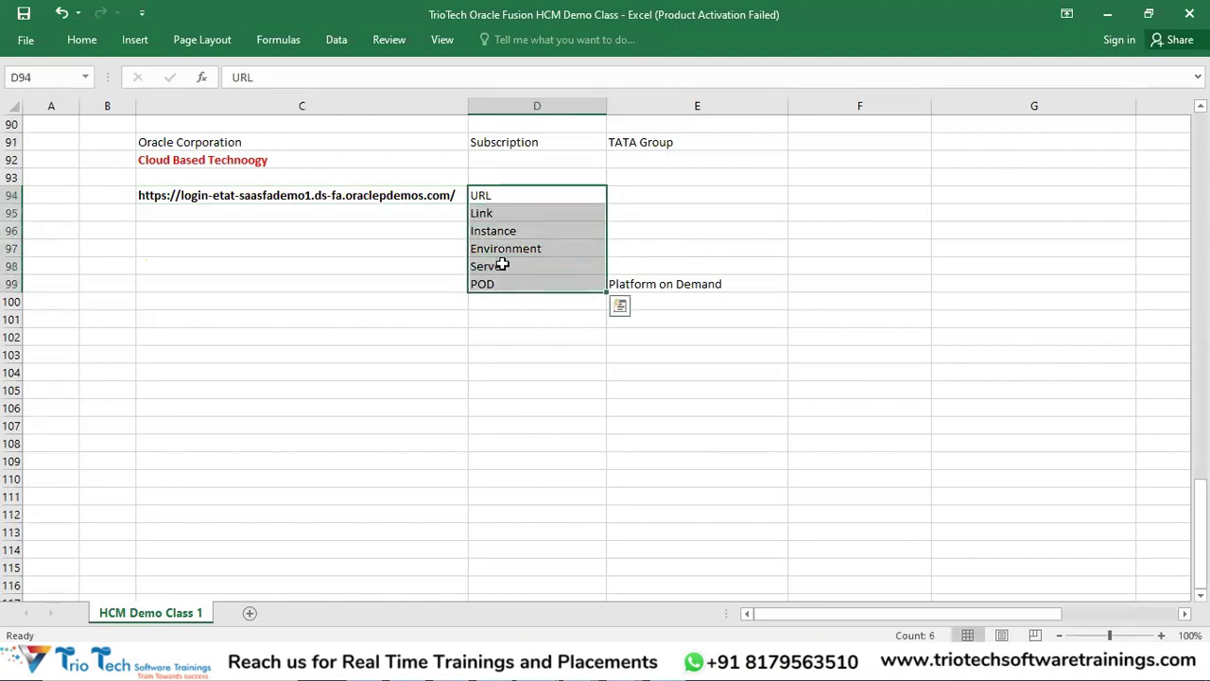
left_click(359, 196)
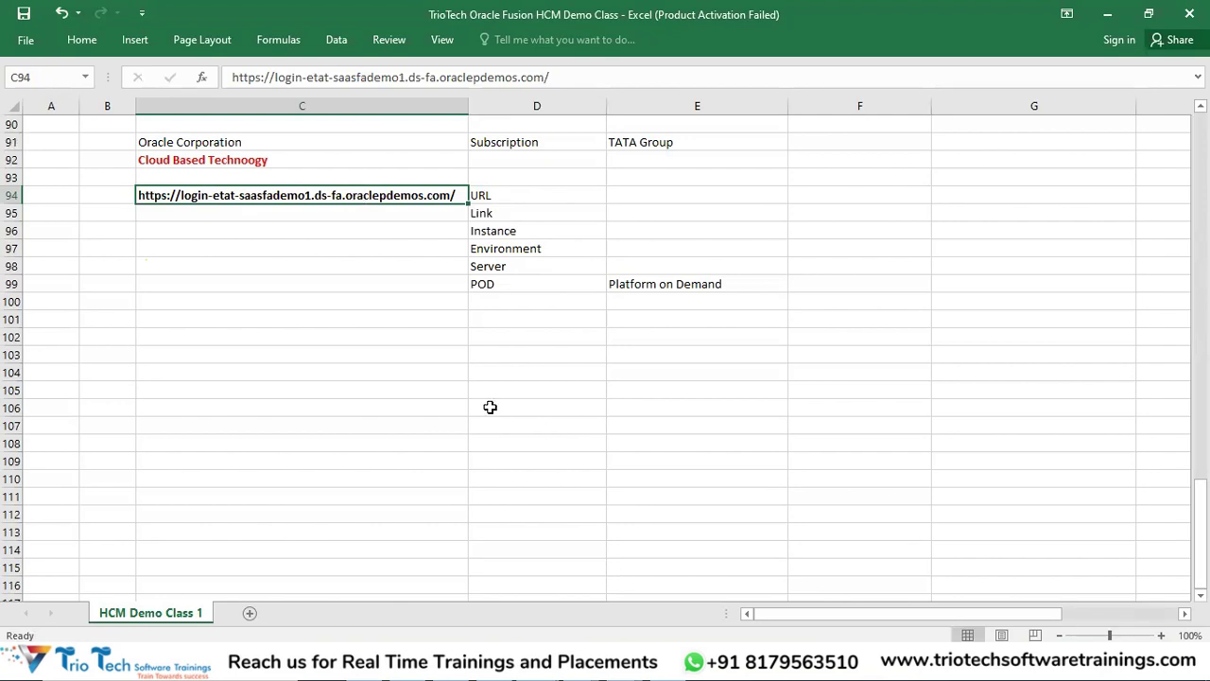
left_click(502, 232)
left_click(510, 251)
left_click(502, 267)
left_click(504, 283)
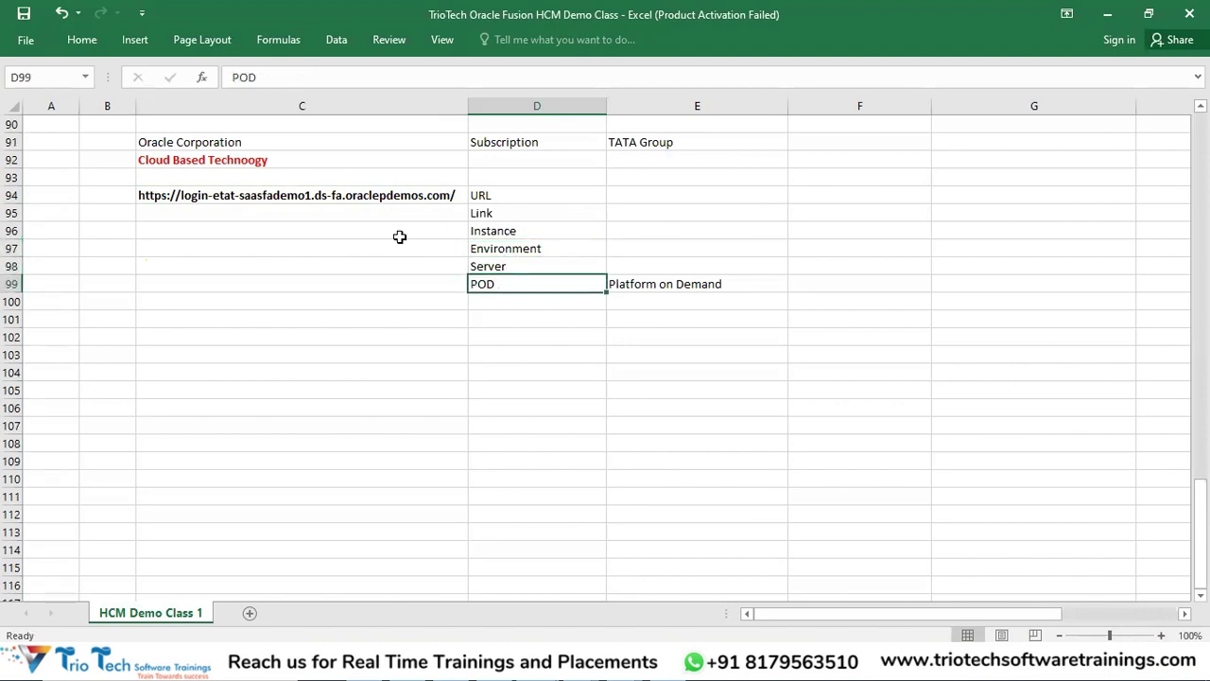
key("Left")
key("Up")
key("Up")
key("Up")
key("Up")
key("Up")
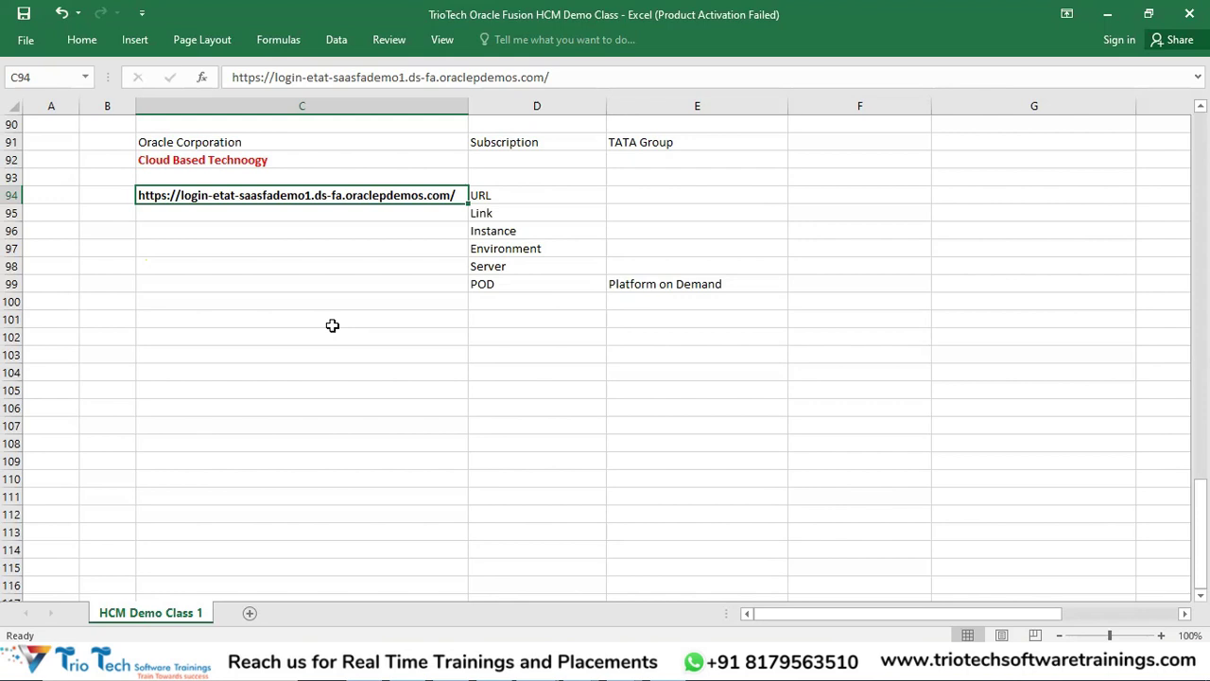
- Examine the etat portion of the instance address in cell C94 in relation to the TATA Group entry in E91
left_click(362, 340)
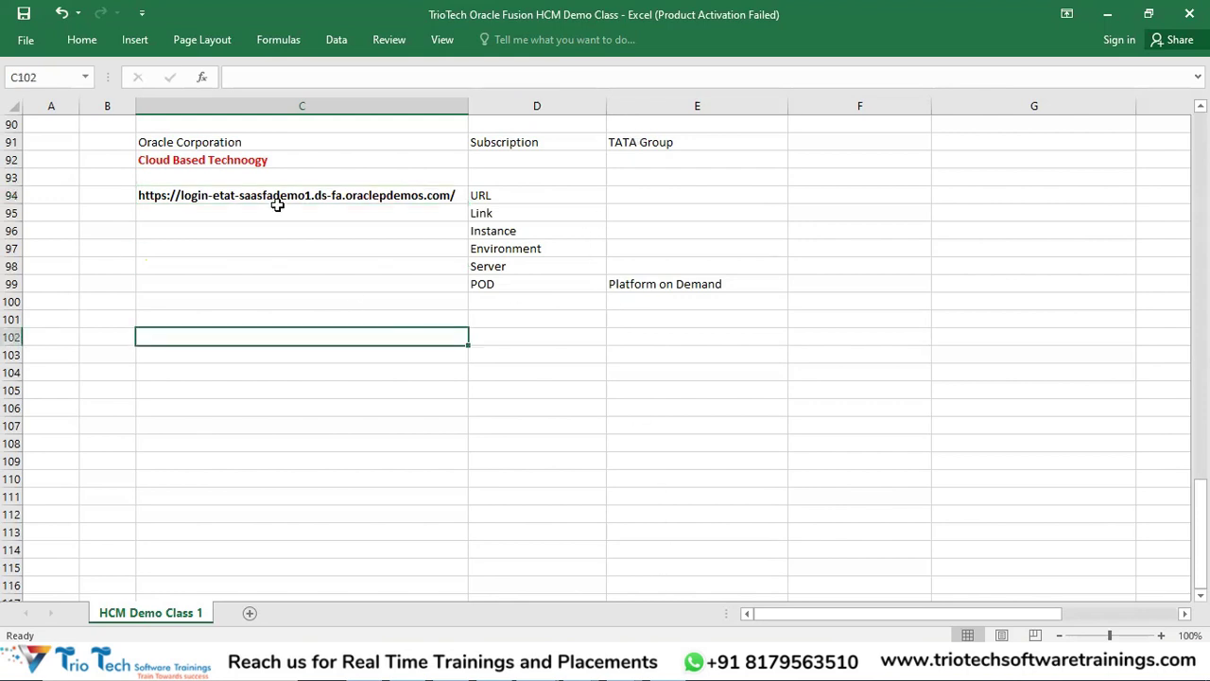
left_click(242, 199)
double_click(236, 195)
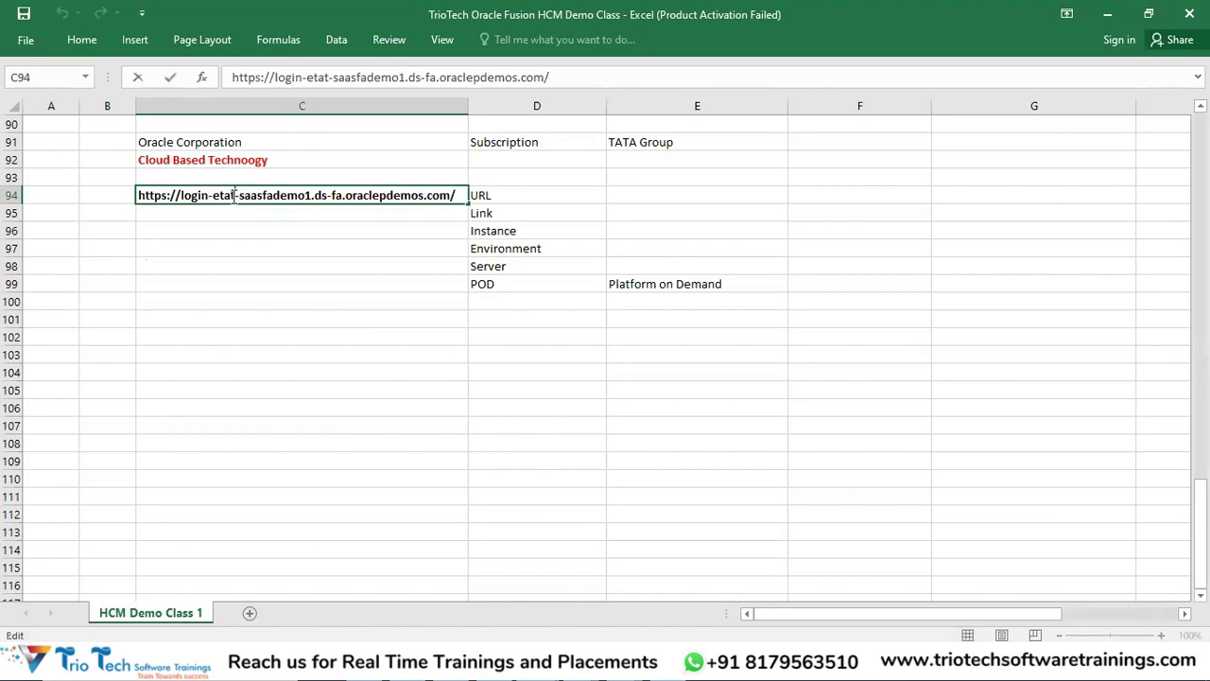
double_click(223, 194)
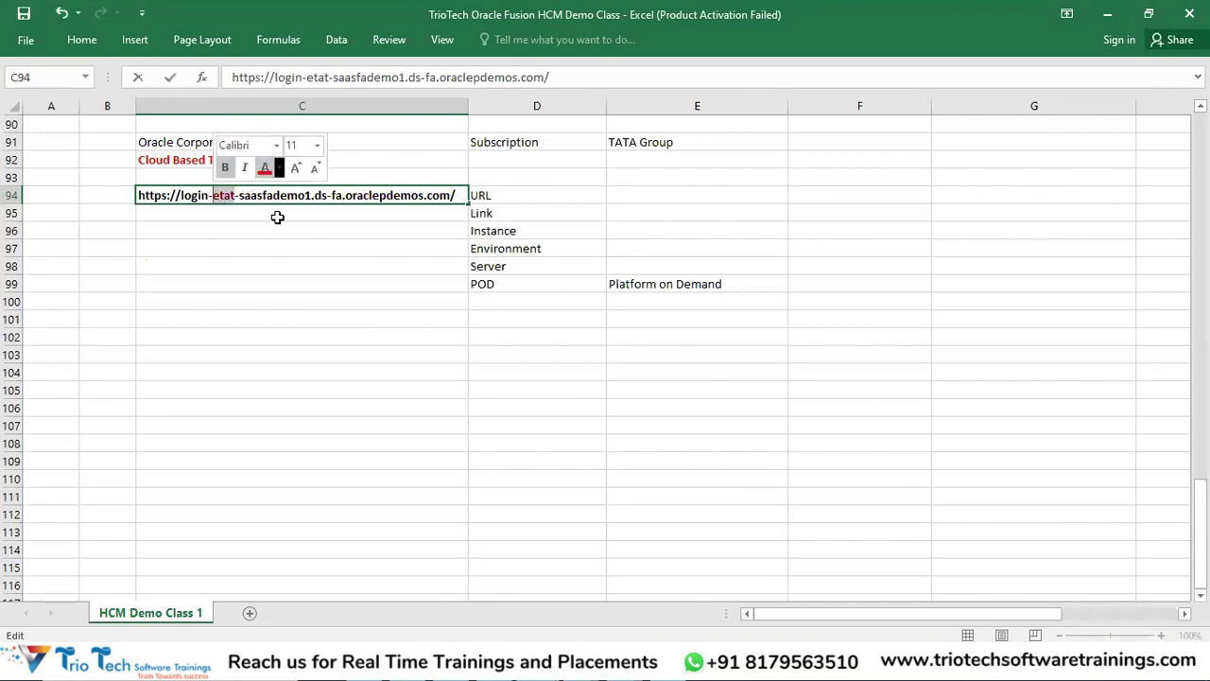
left_click(248, 305)
left_click(240, 246)
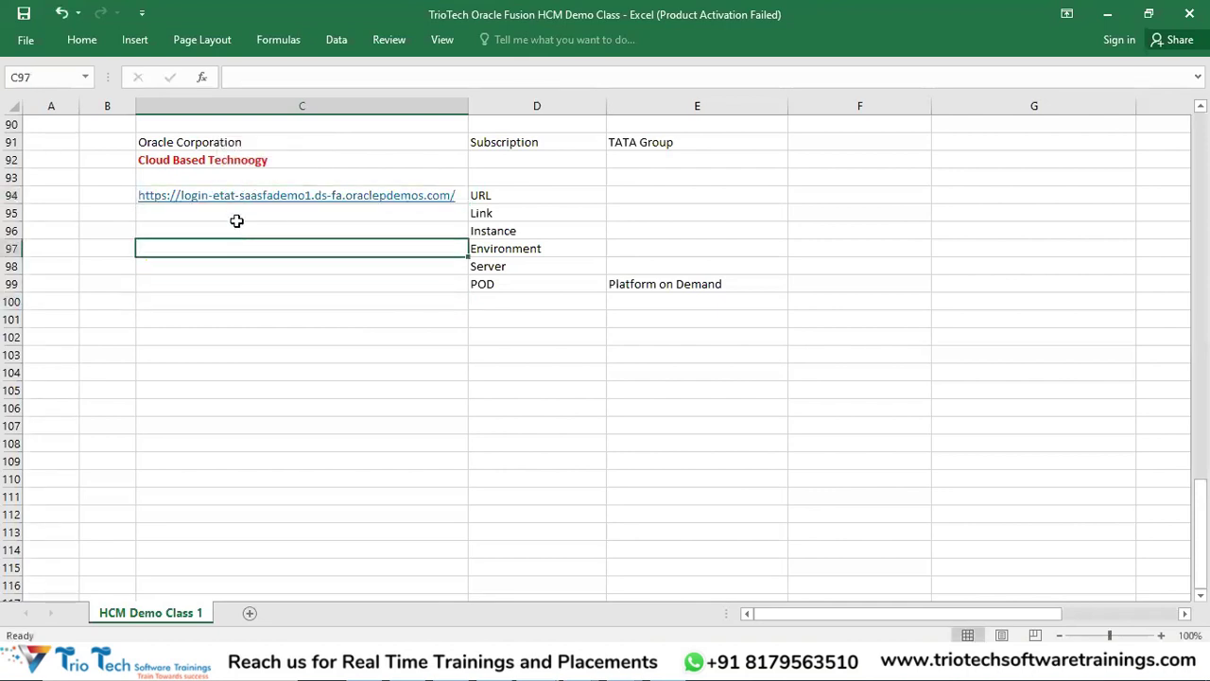
left_click(242, 178)
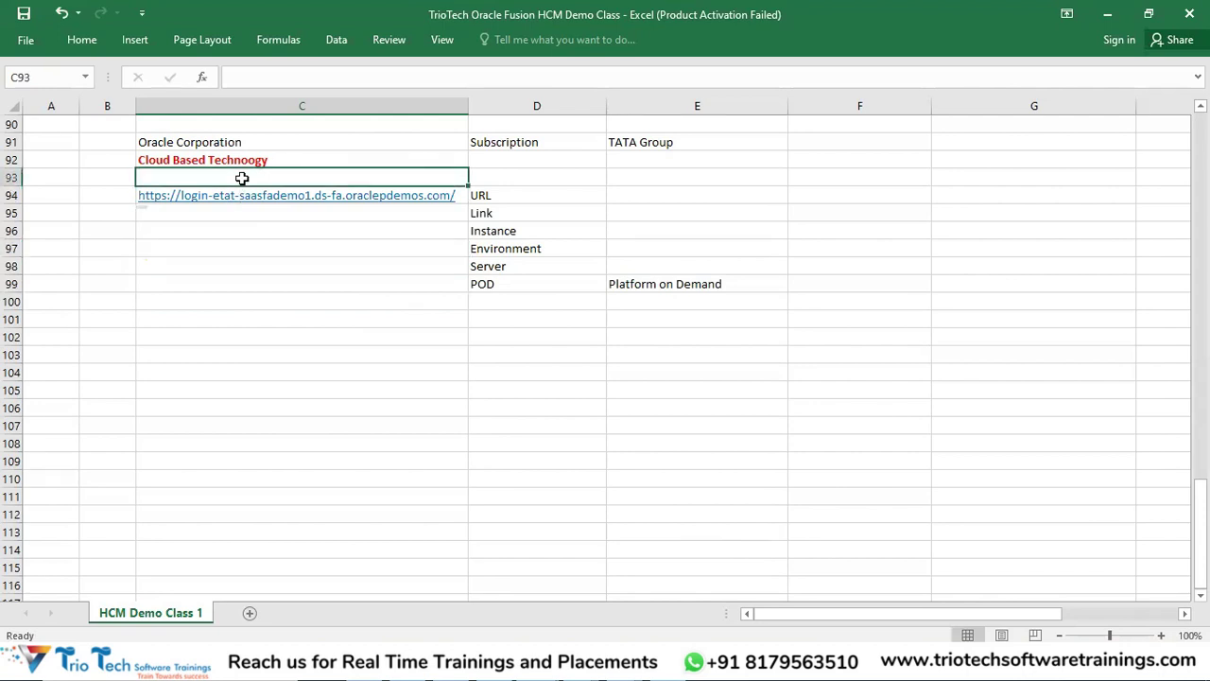
key("Down")
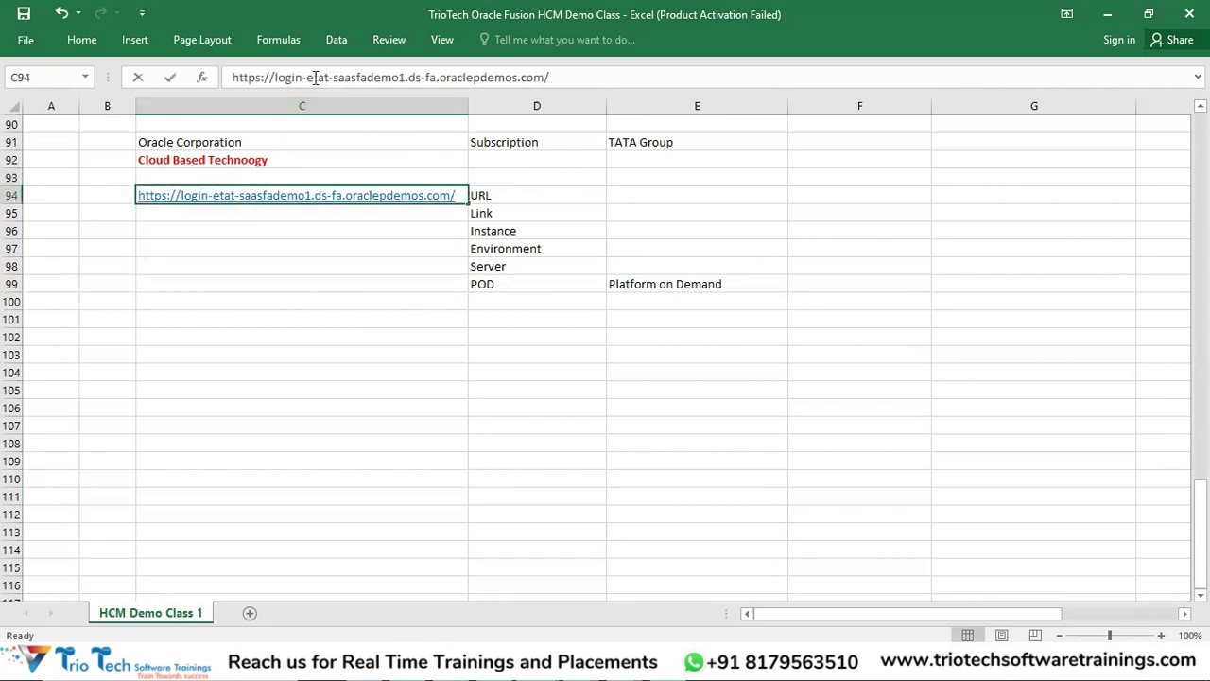
left_click(252, 272)
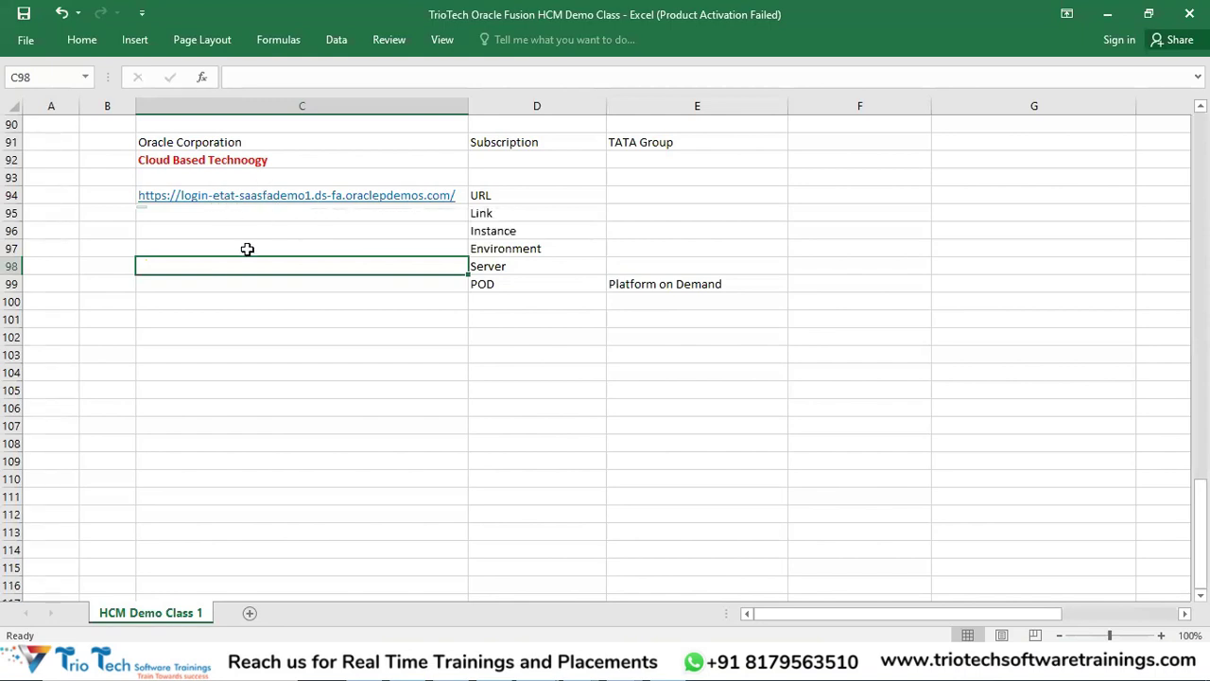
left_click(655, 144)
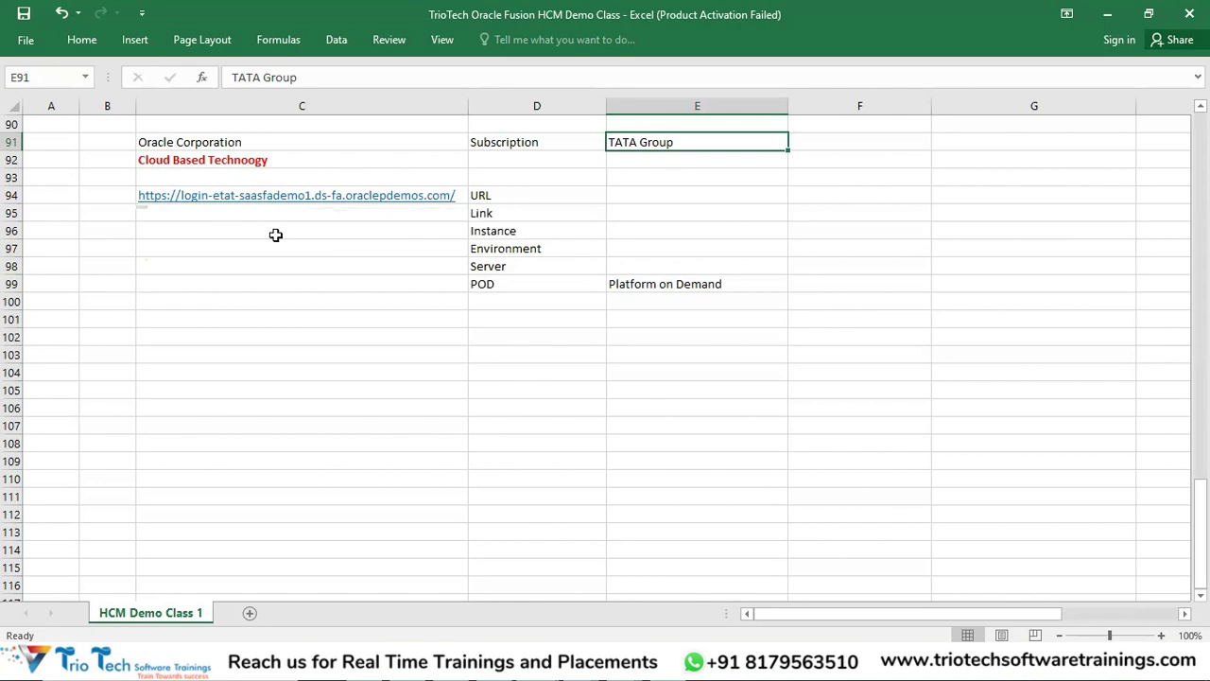
- Copy the instance address from cell C94 into cell C102
left_click(459, 197)
key("ctrl+c")
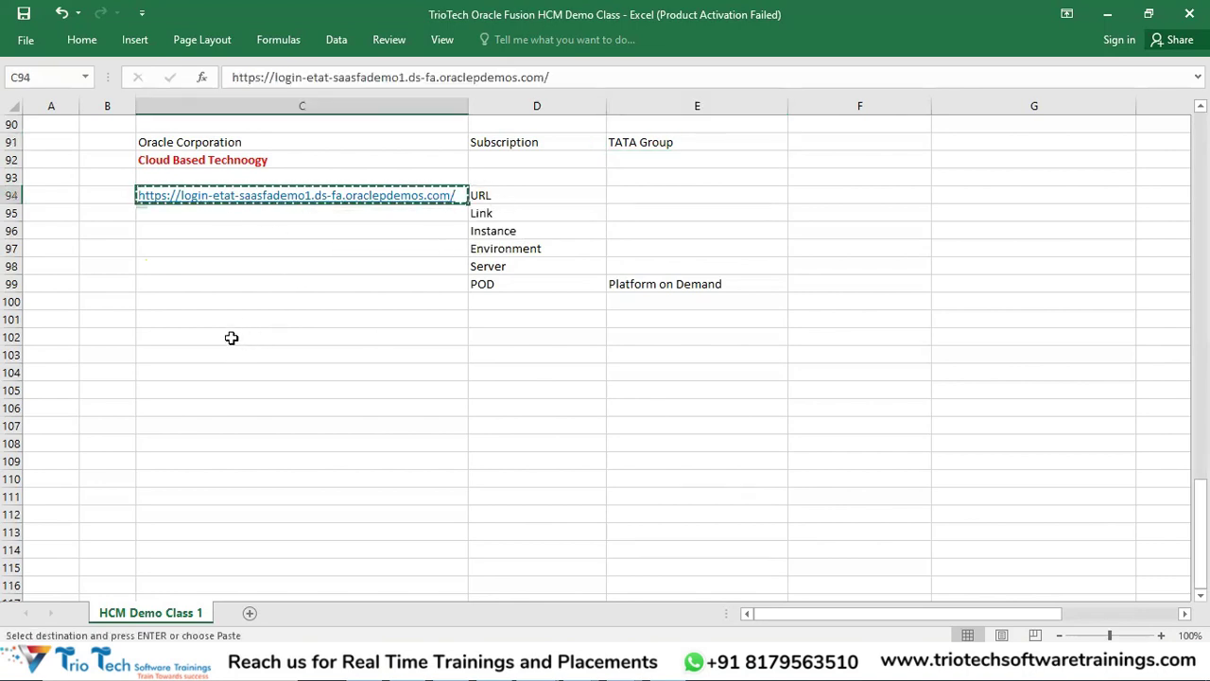
left_click(231, 338)
key("ctrl+v")
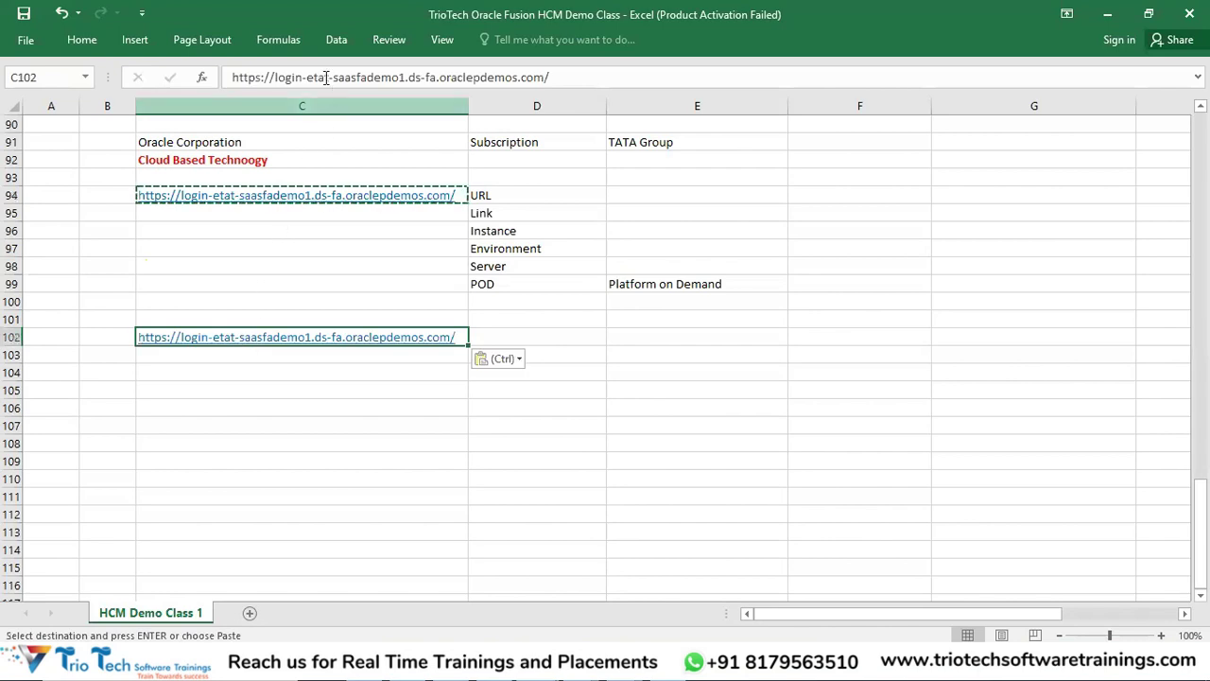
key("Escape")
- Change the etat part of the instance address in cell C102 to esec
left_click(329, 78)
key("BackSpace")
key("BackSpace")
key("BackSpace")
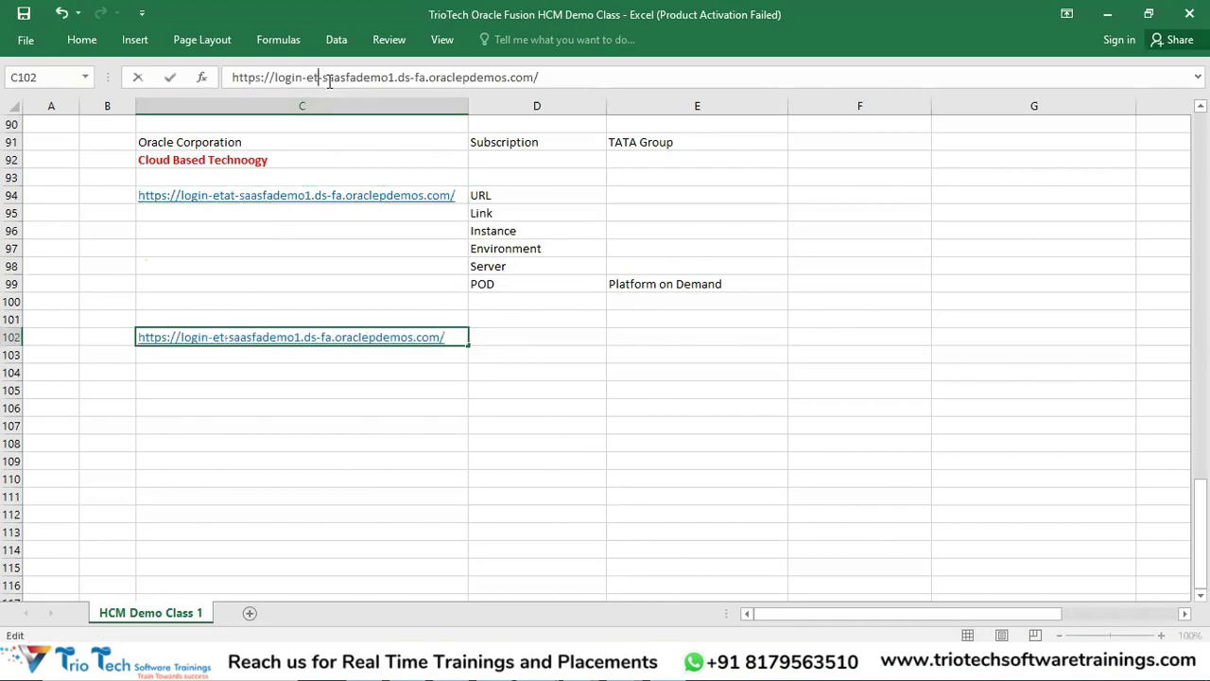
type("sec")
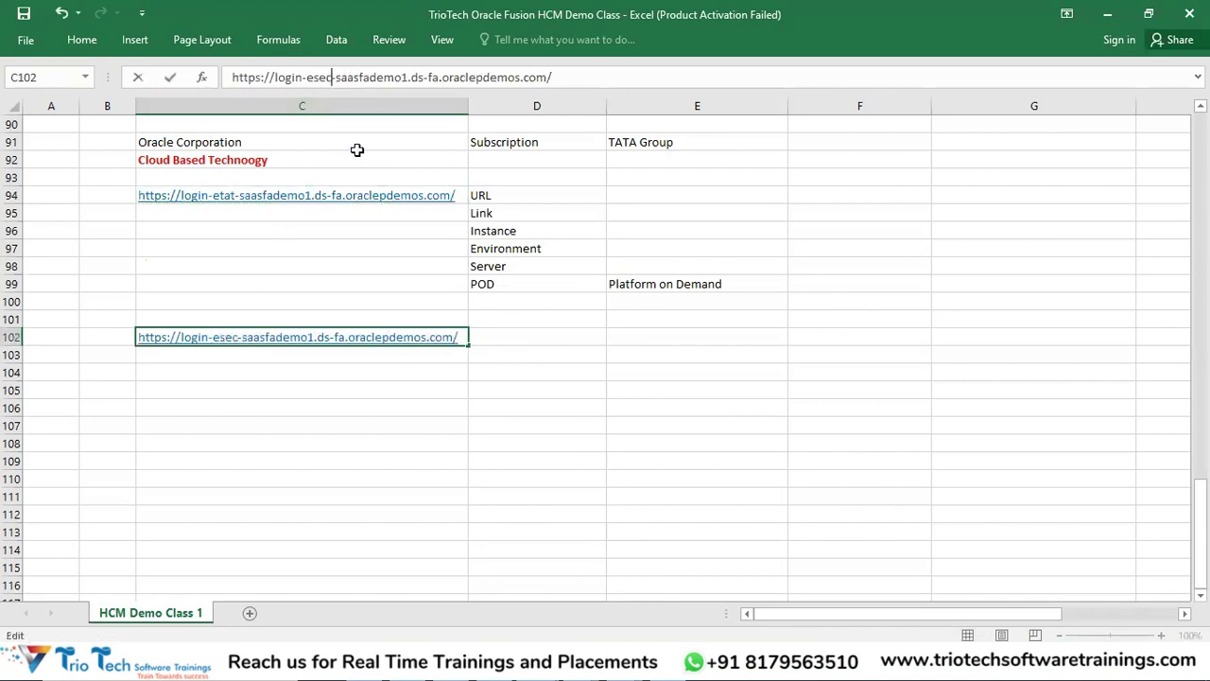
left_click(409, 409)
- Copy the esec instance address from cell C102 into cell C107
left_click(464, 334)
key("ctrl+c")
left_click(303, 422)
key("ctrl+v")
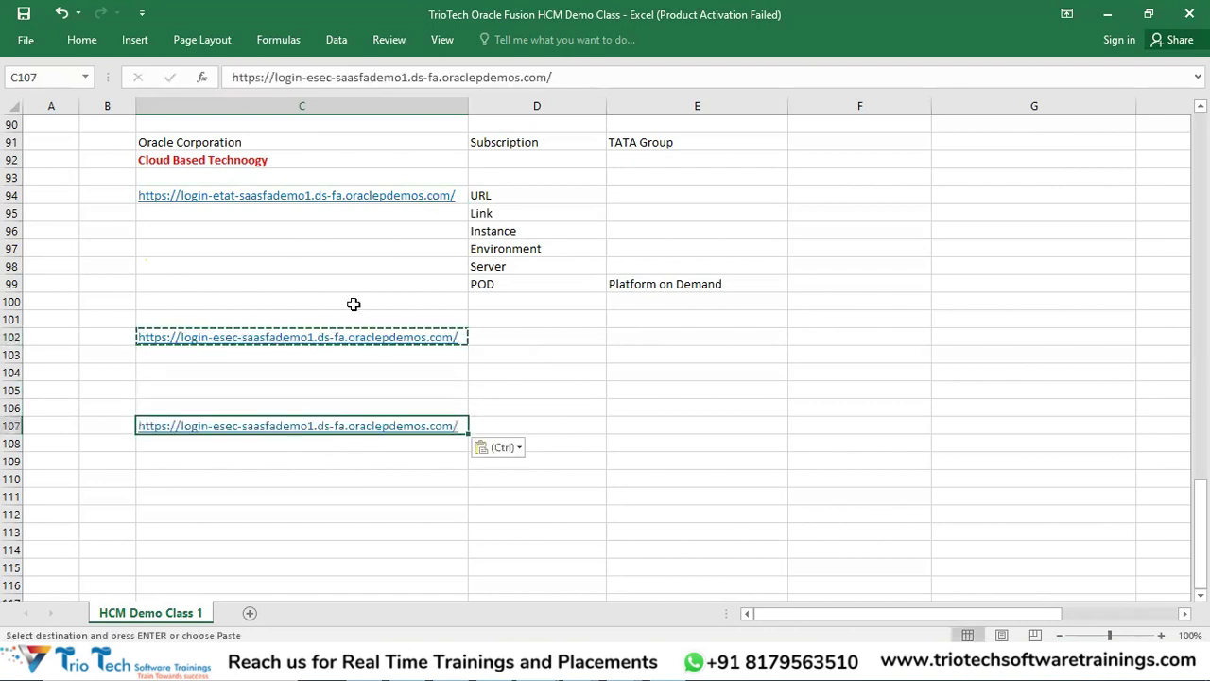
- Change the esec part of the instance address in cell C107 to eqat
left_click(330, 77)
key("BackSpace")
key("BackSpace")
key("BackSpace")
type("q")
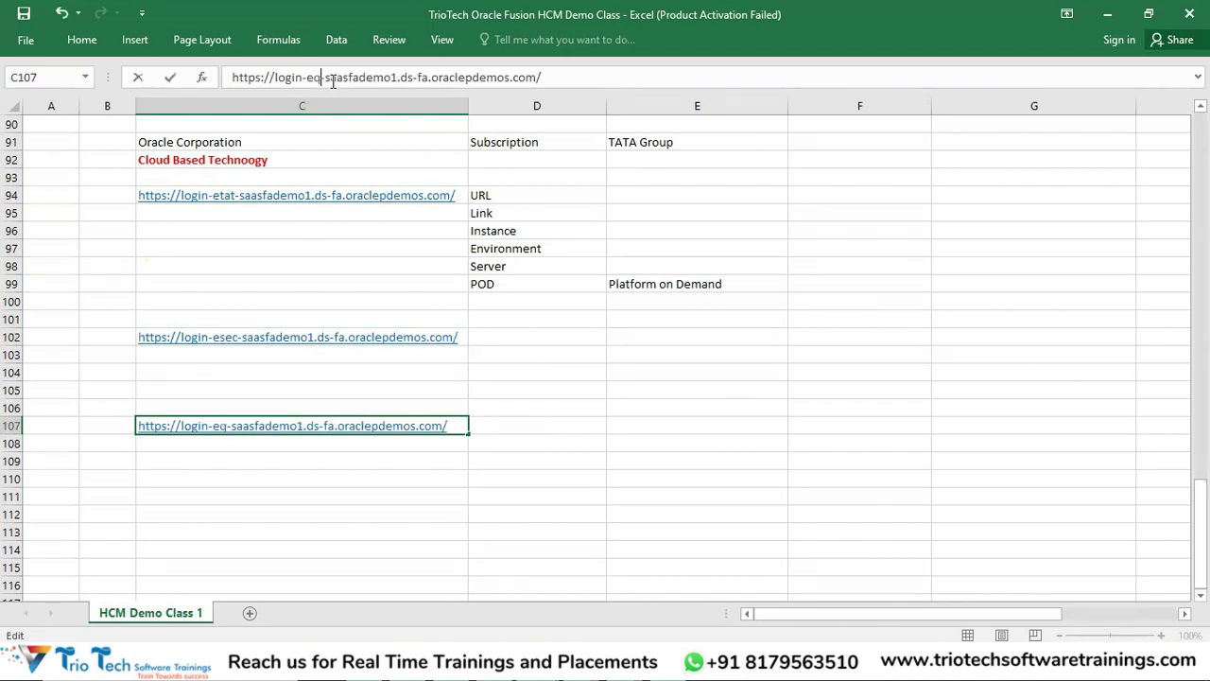
type("at")
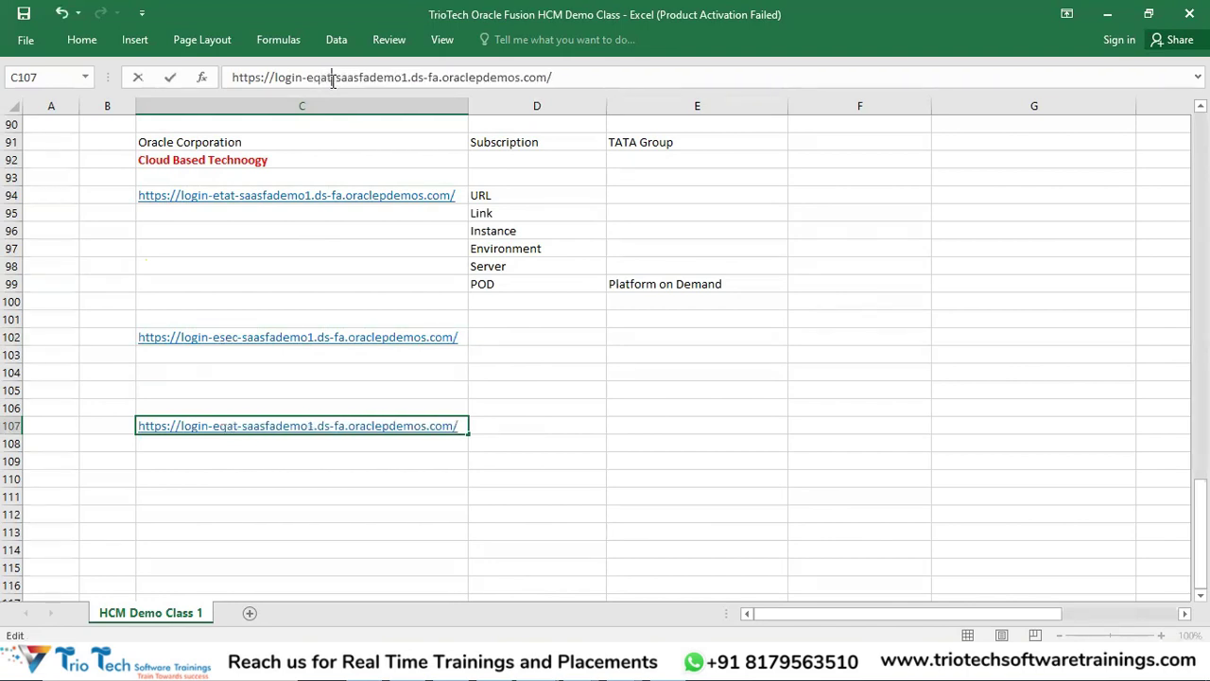
left_click(275, 475)
- Review how the cloud heading in C92 and TATA Group in E91 relate to the instance addresses in C94 and C102
left_click(295, 161)
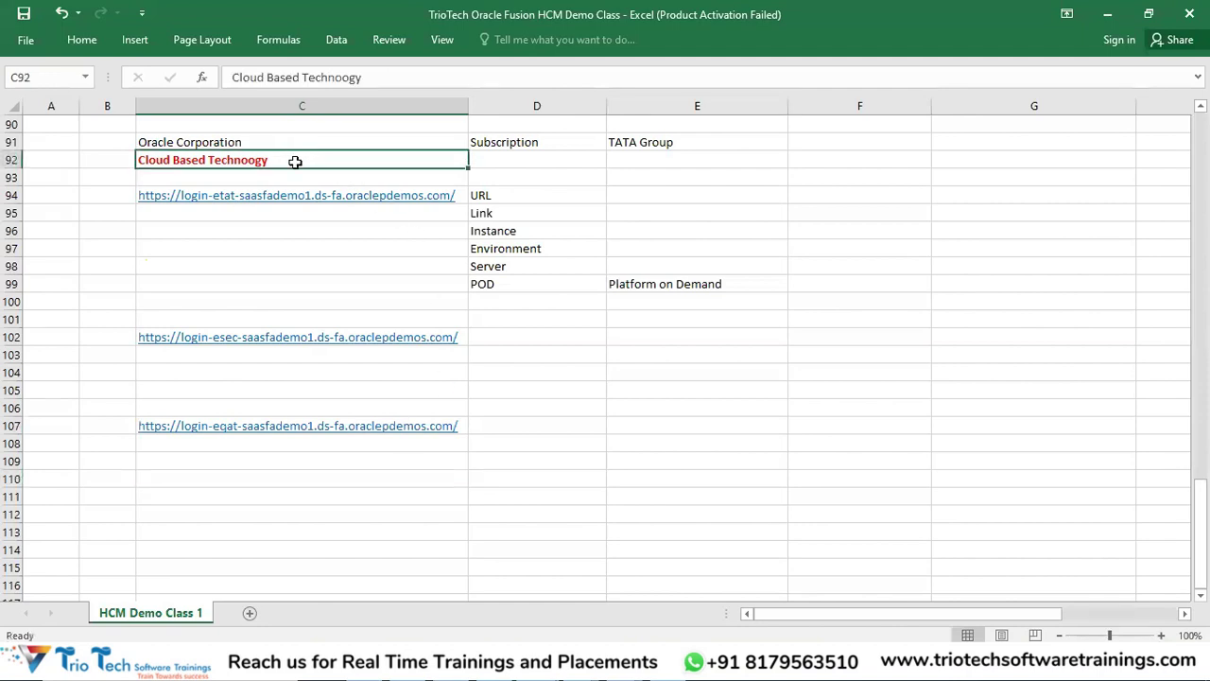
left_click(635, 146)
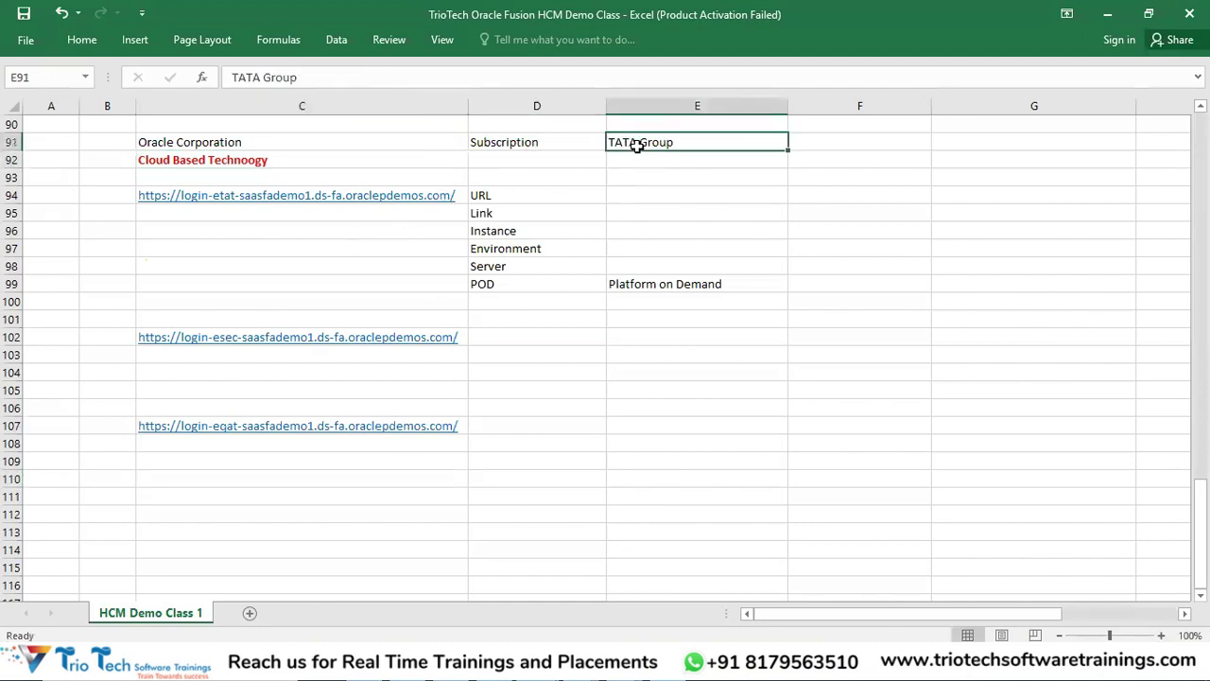
left_click(463, 196)
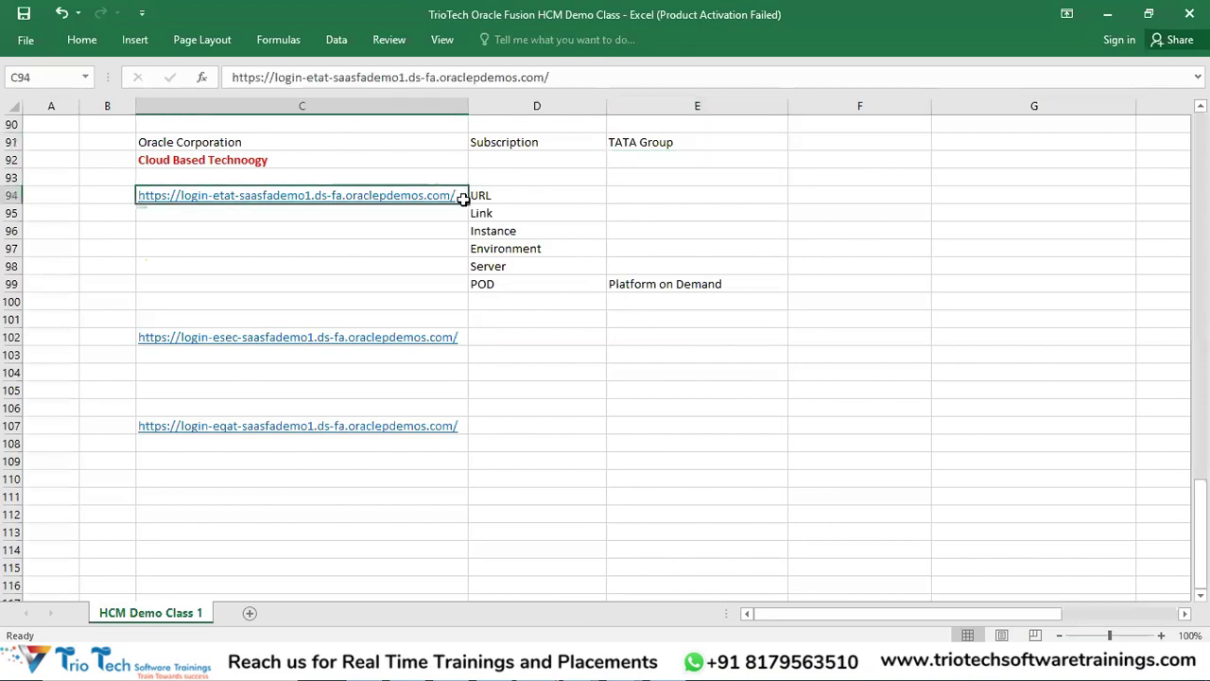
left_click(463, 339)
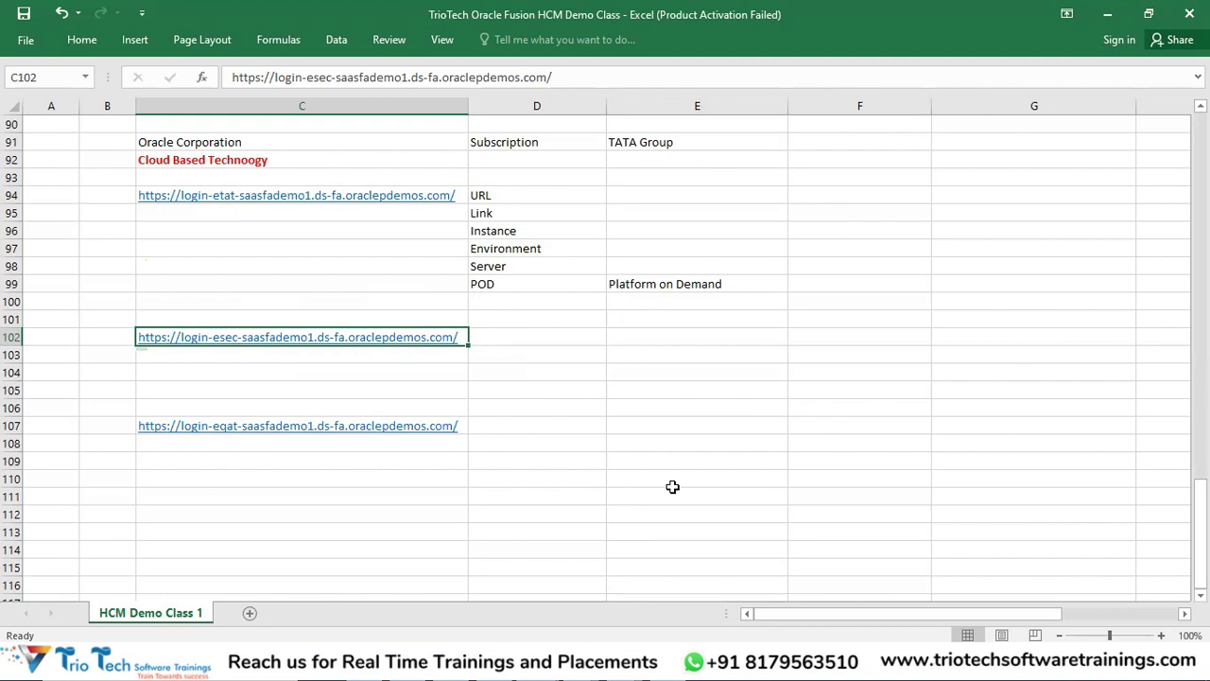
left_click(704, 394)
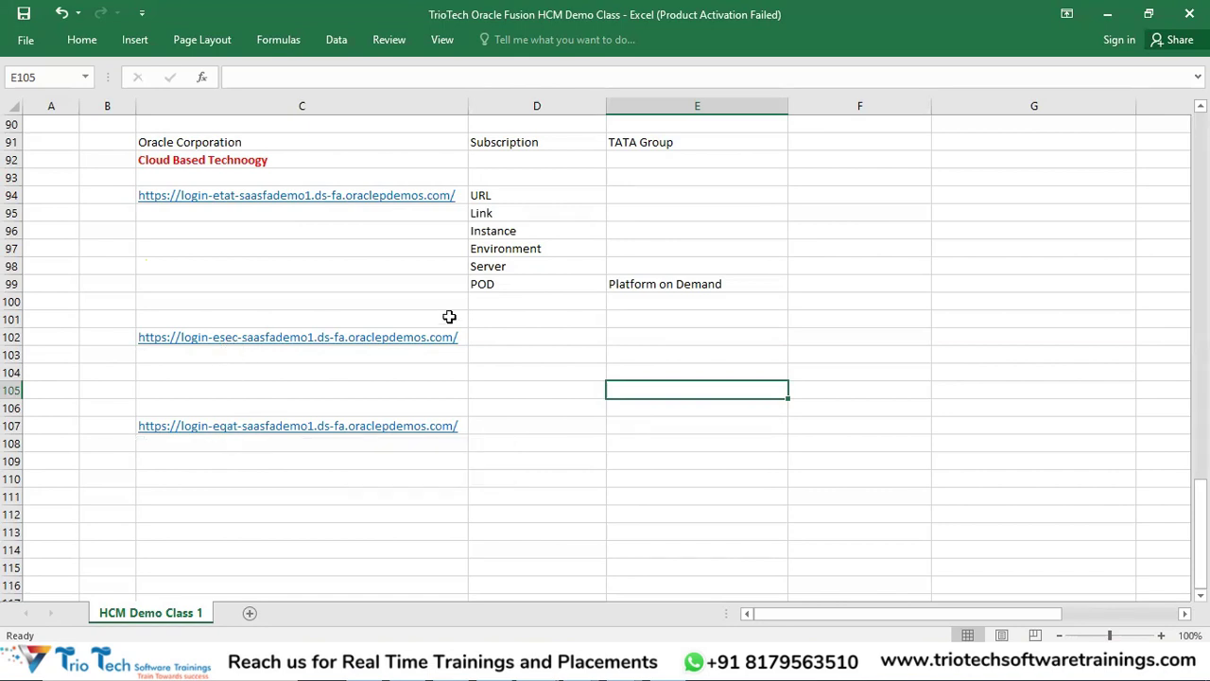
- Colour the POD text in cell D99 red
left_click(484, 289)
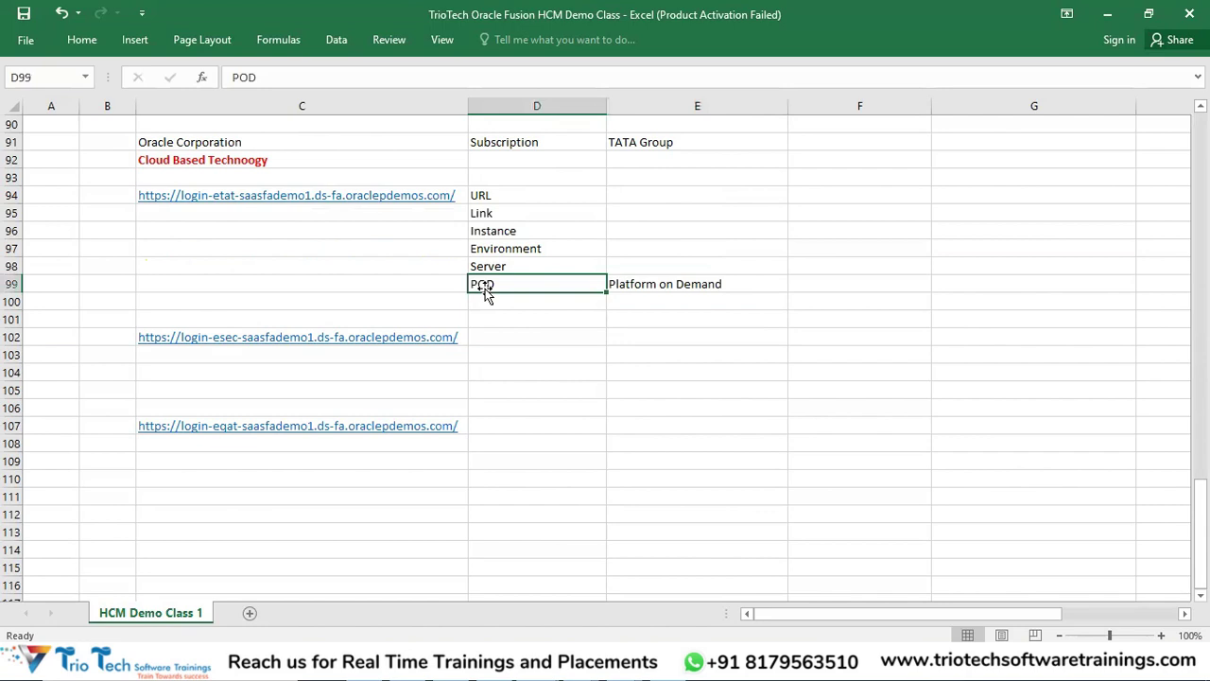
left_click(82, 39)
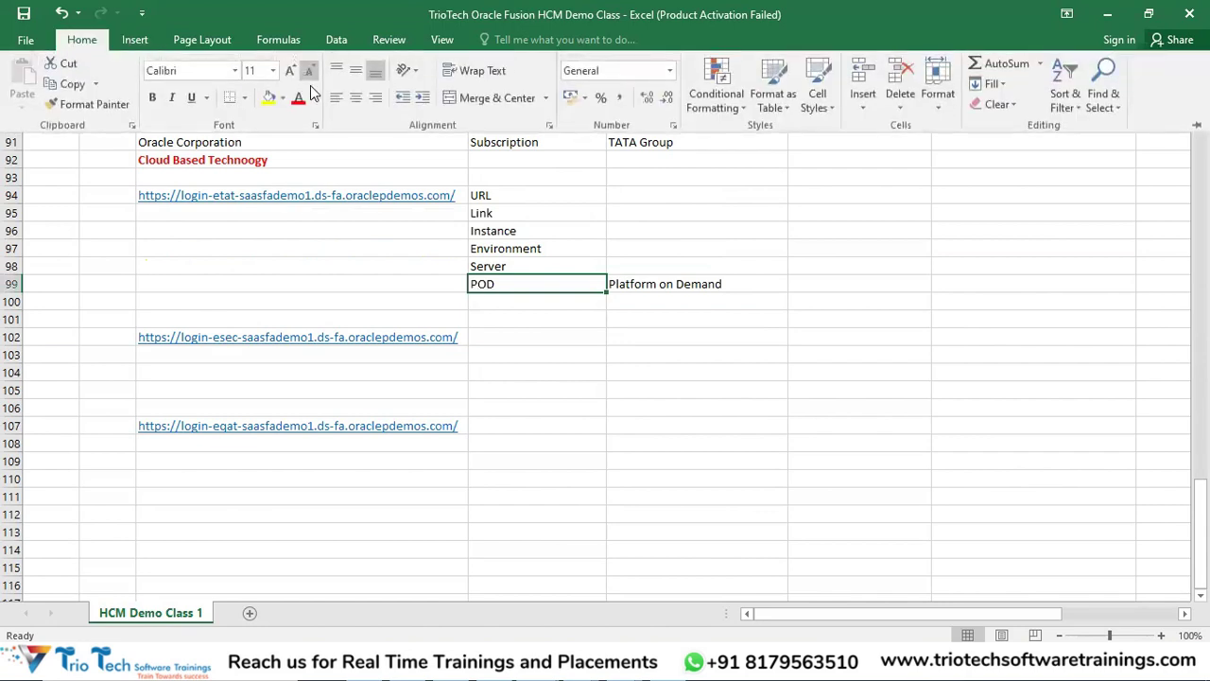
left_click(299, 98)
key("Down")
key("Down")
key("Down")
key("Down")
key("Down")
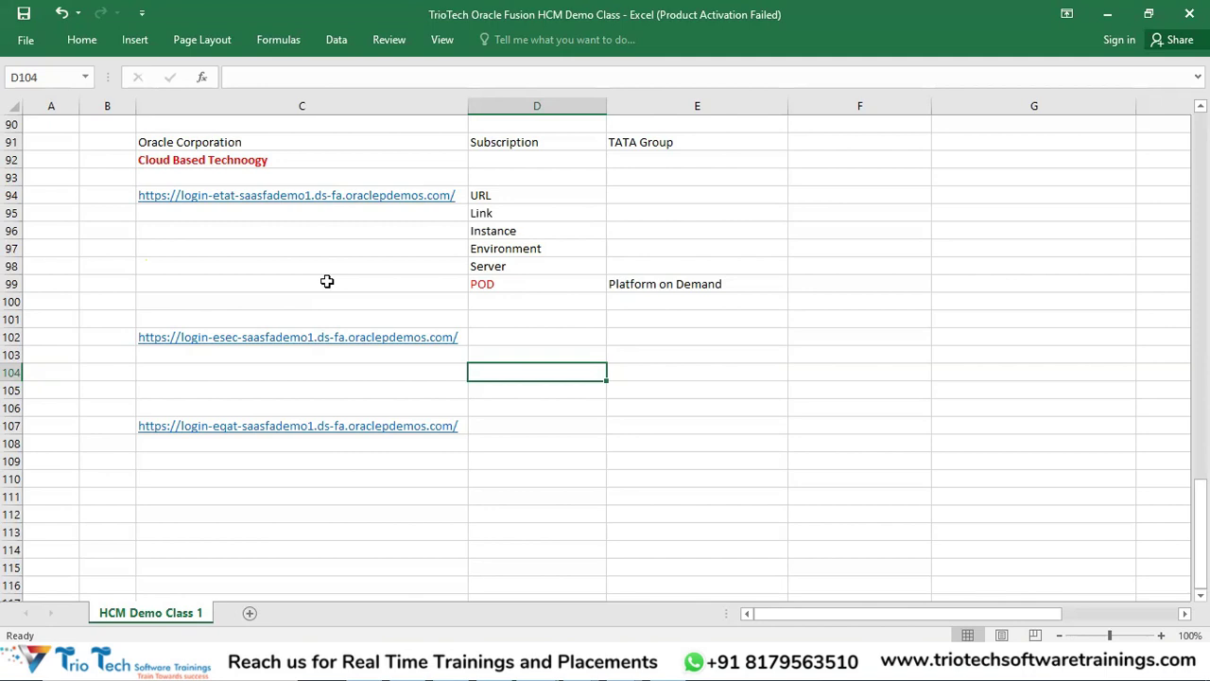
- Edit the heading in cell C92 to read Cloud Based Technogy
left_click(652, 146)
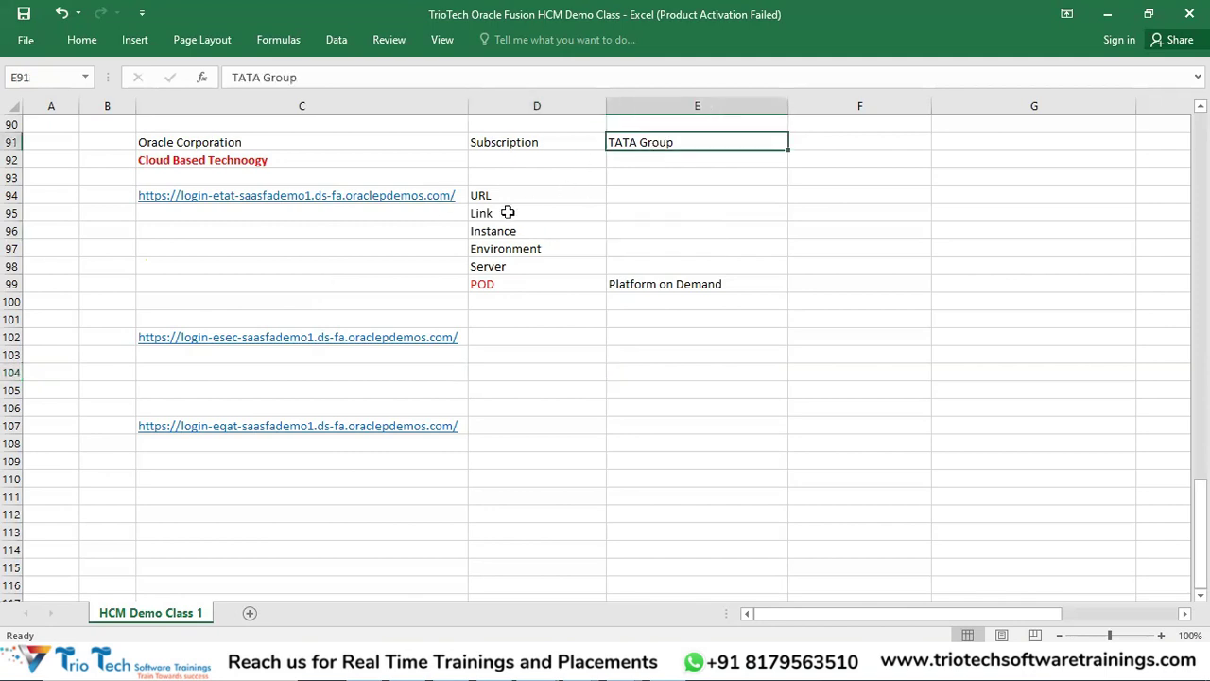
left_click(462, 199)
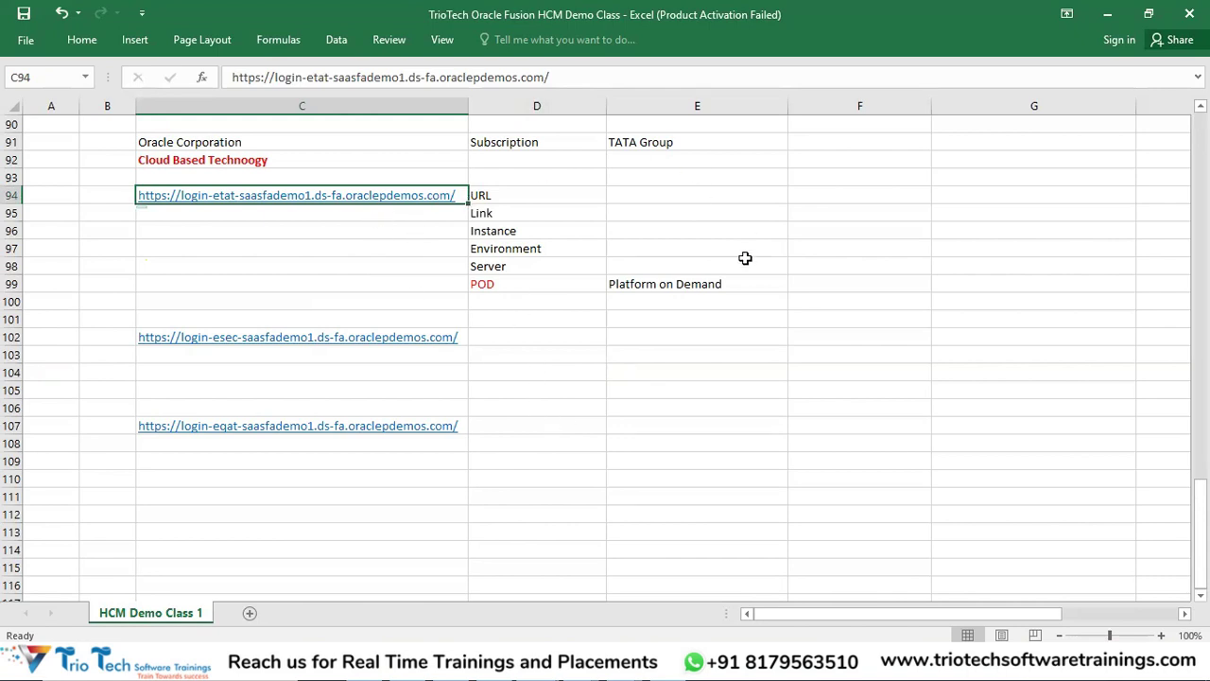
double_click(245, 158)
key("Delete")
key("Delete")
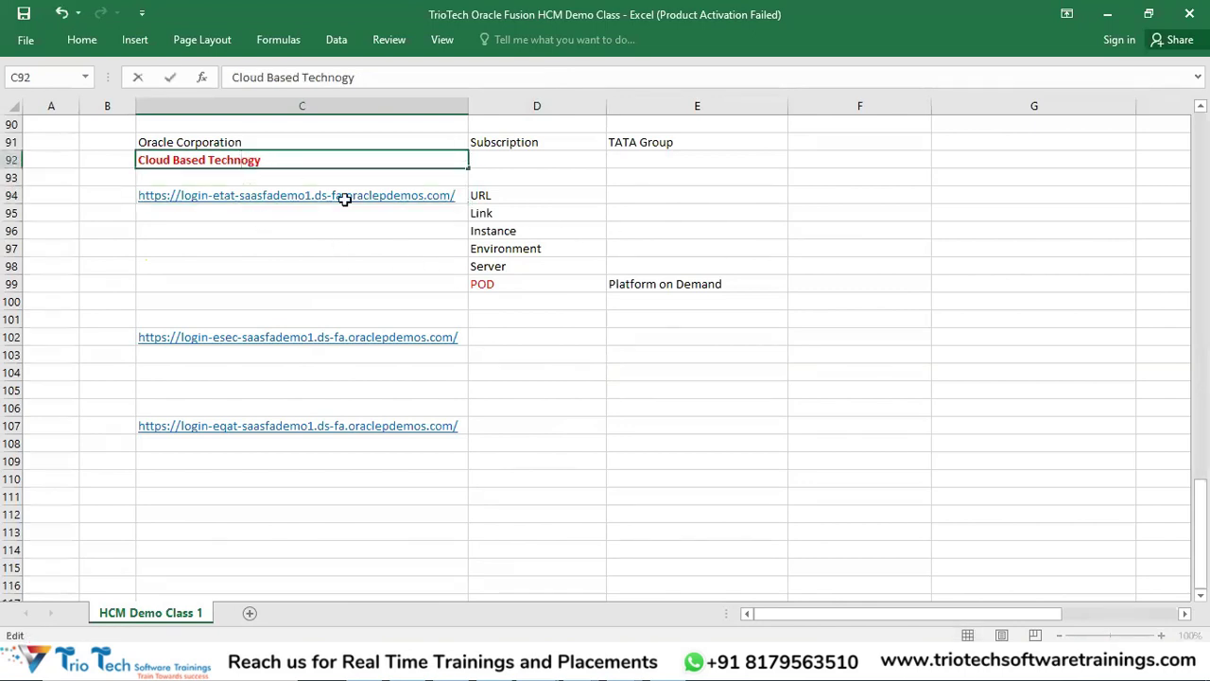
left_click(357, 230)
left_click(362, 265)
- Go over Oracle Corporation in C91, TATA Group in E91, the cloud heading in C92 and the instance address in C94
left_click(301, 140)
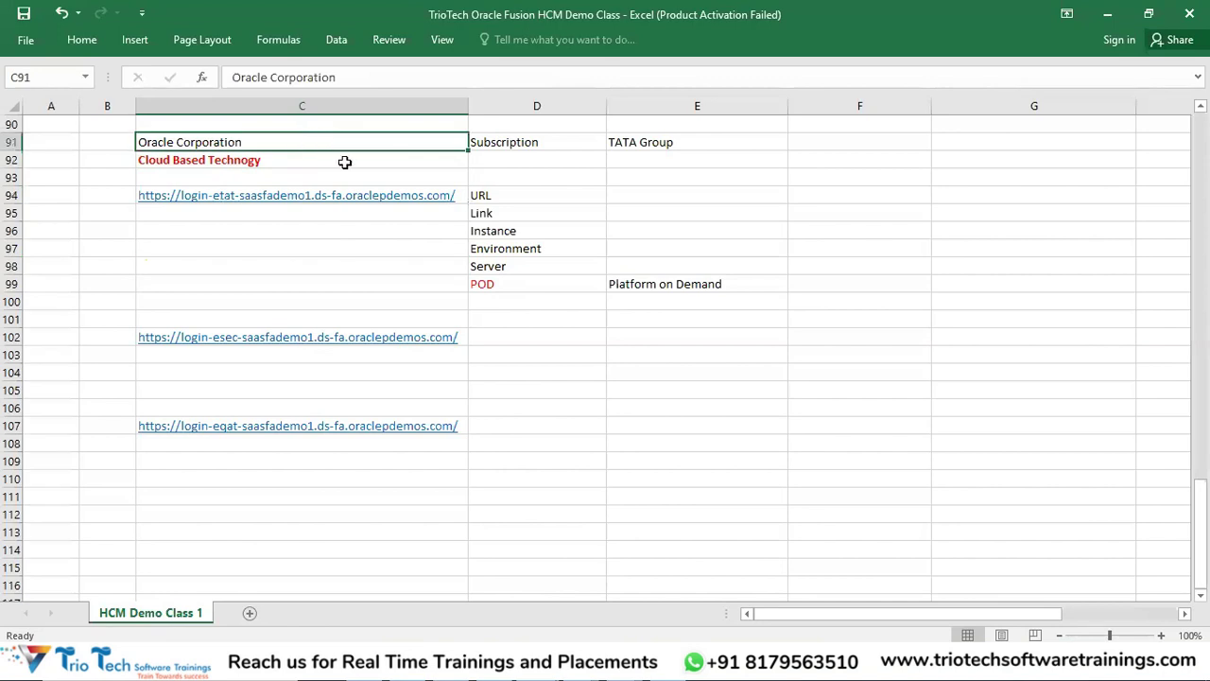
left_click(635, 145)
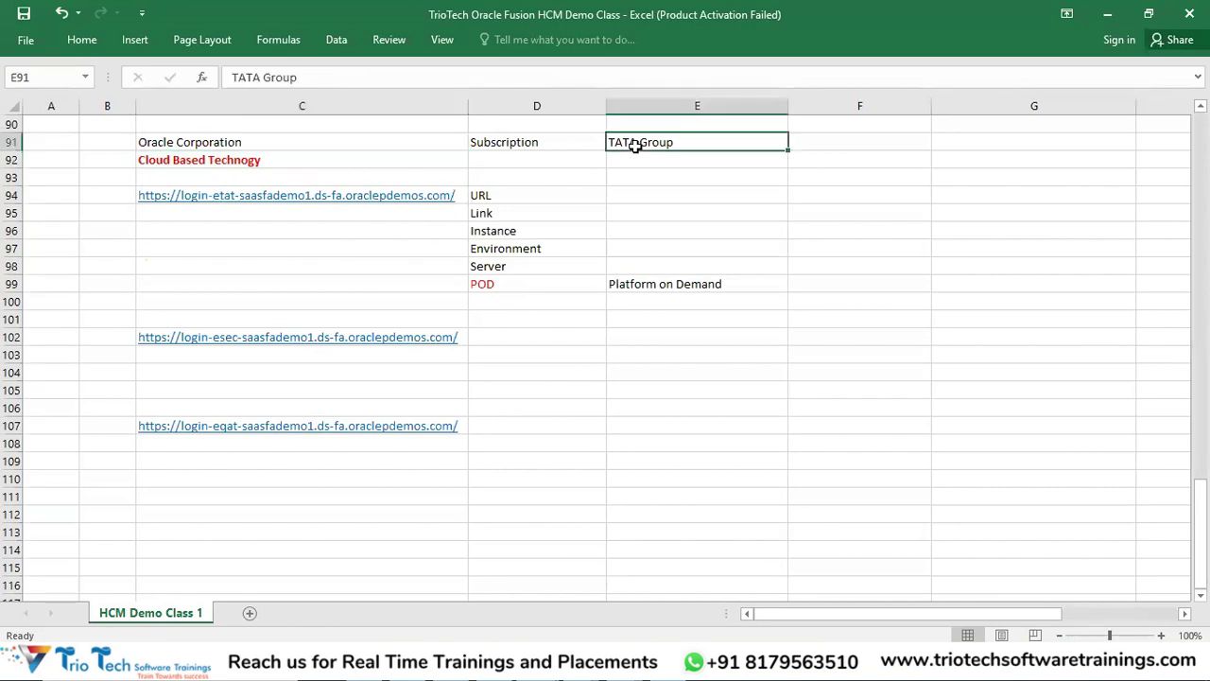
left_click(290, 147)
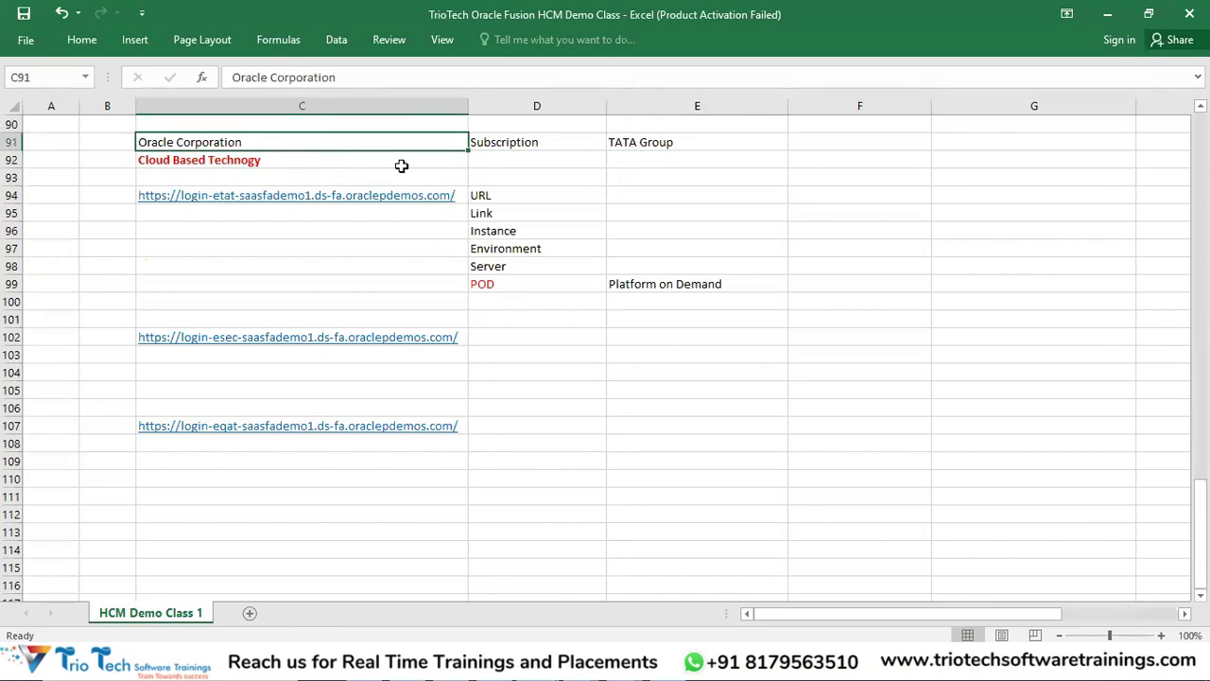
left_click(215, 162)
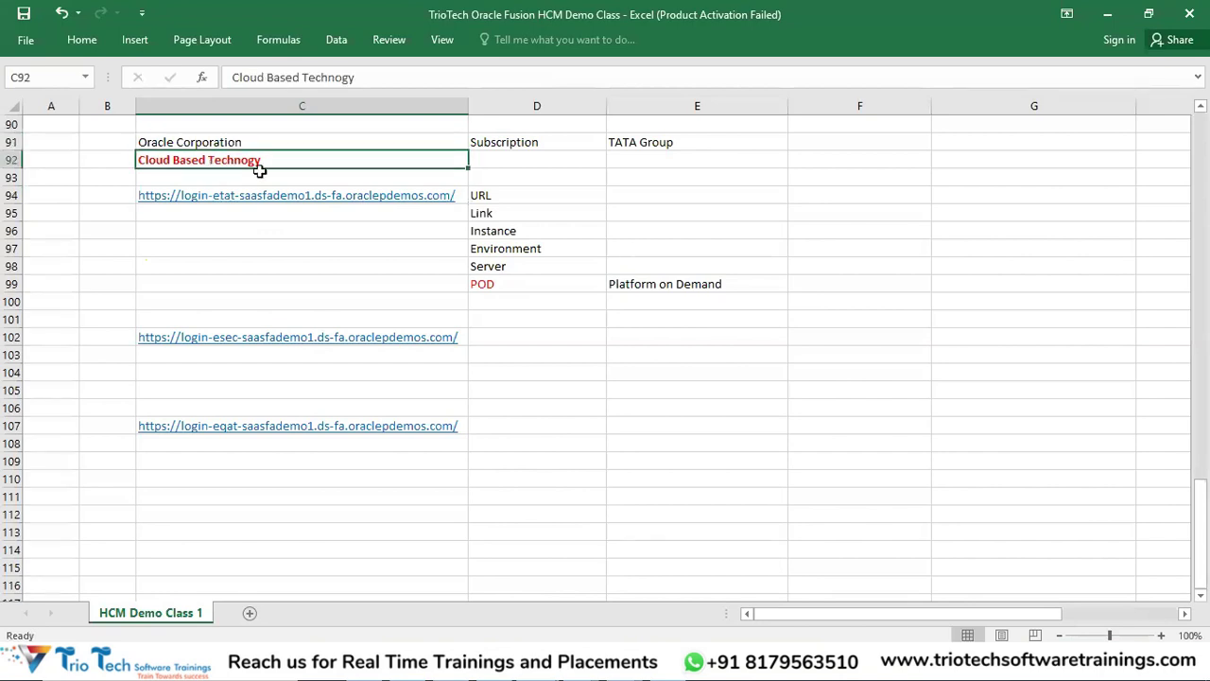
left_click(459, 195)
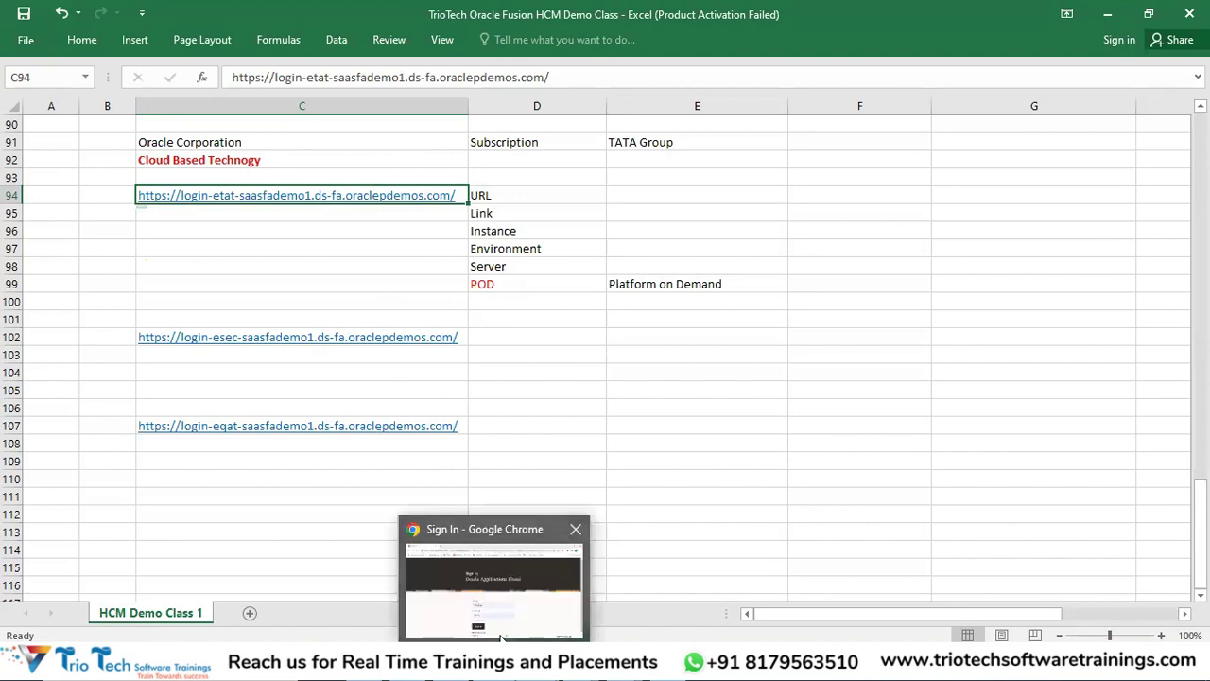
- Switch to the Oracle Applications Cloud sign-in page in Chrome and examine its instance address
key("alt+Tab")
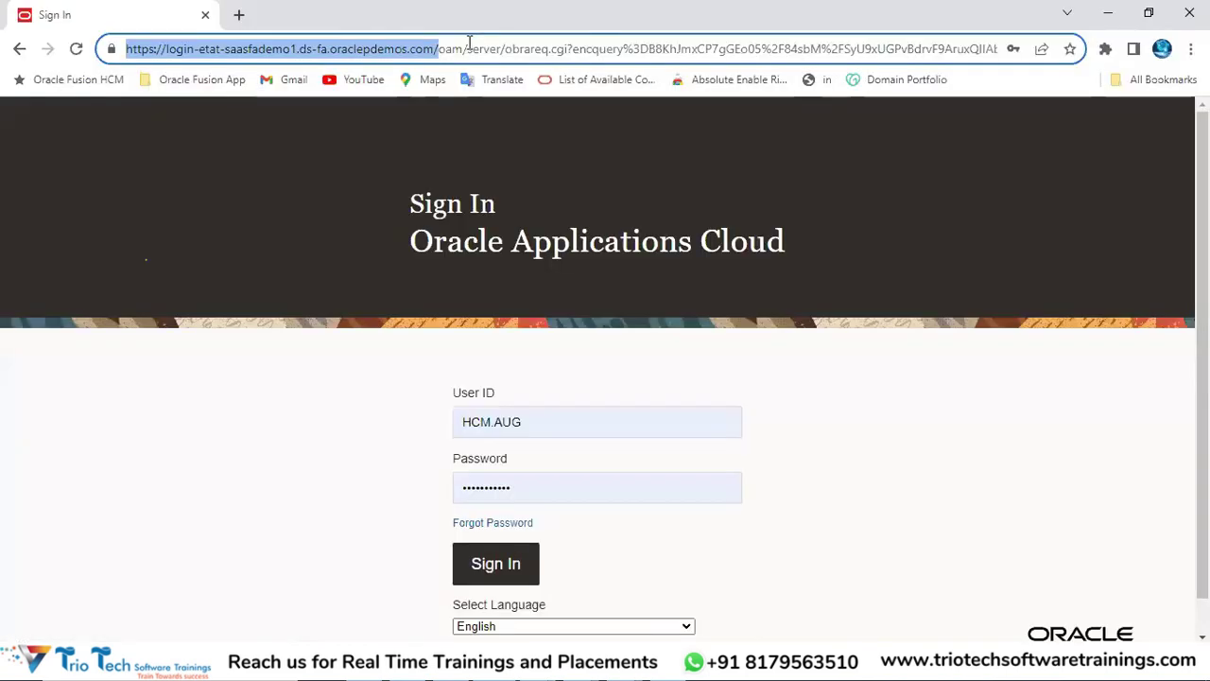
left_click(469, 42)
left_click(342, 164)
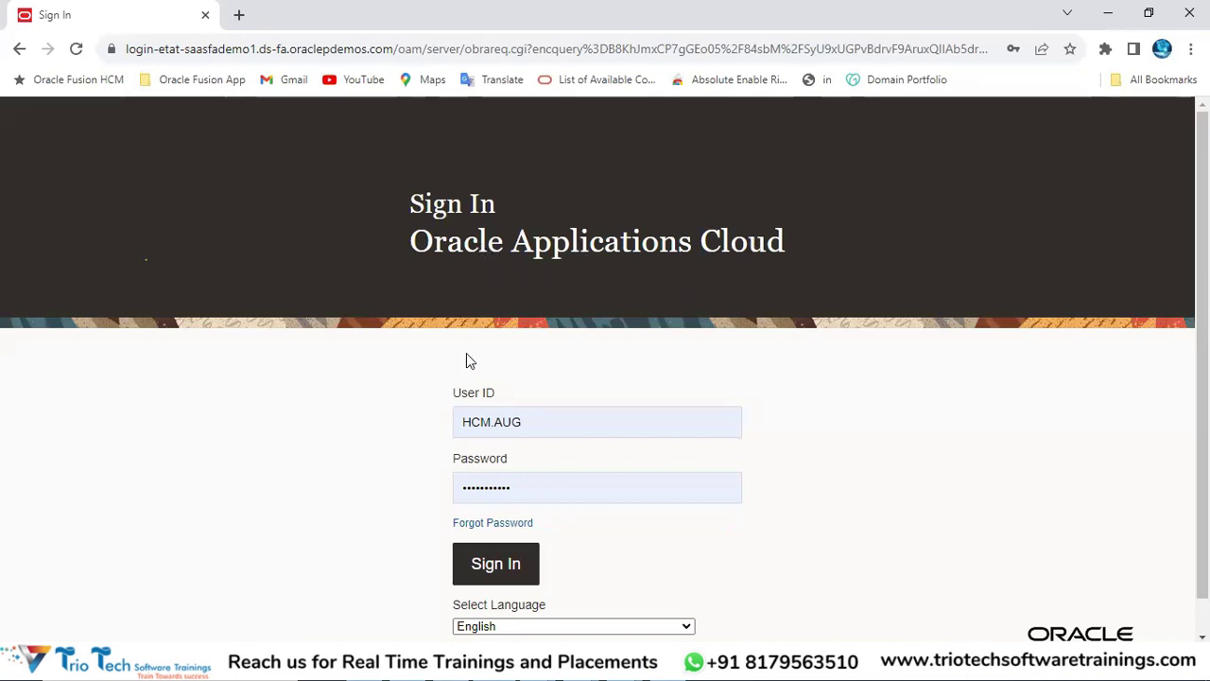
- Examine the User ID and Password fields of the sign-in form, highlighting the prefilled user ID
left_click_drag(453, 395, 470, 397)
left_click(494, 394)
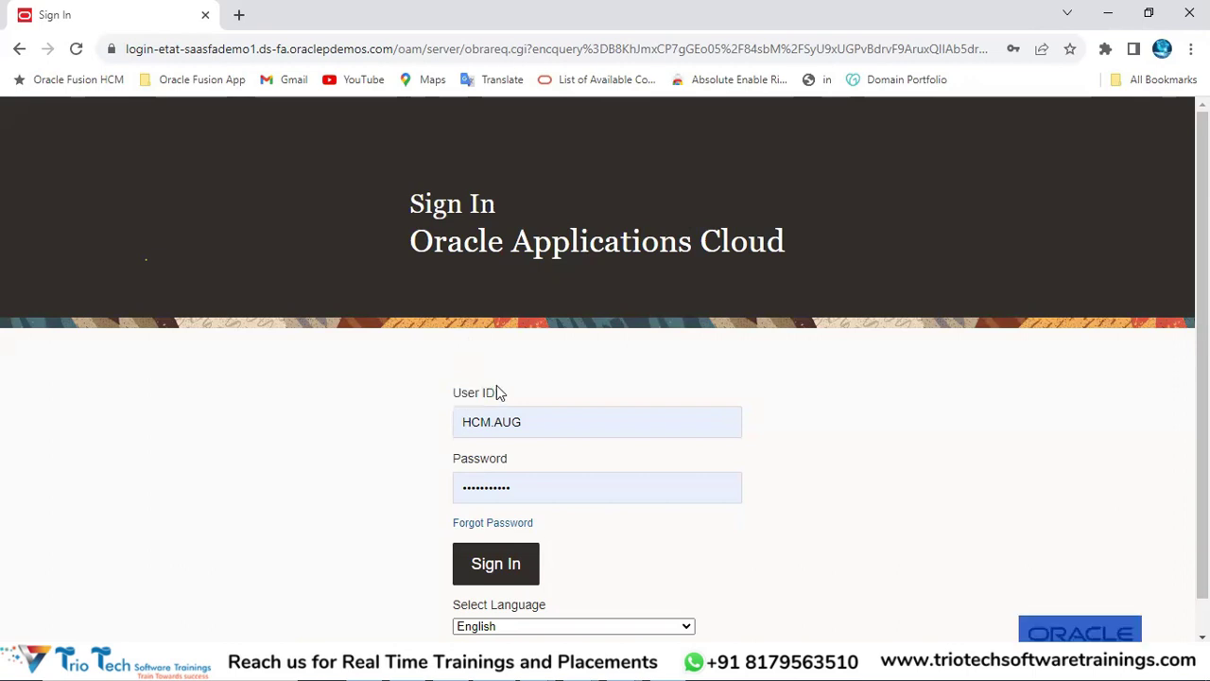
double_click(481, 464)
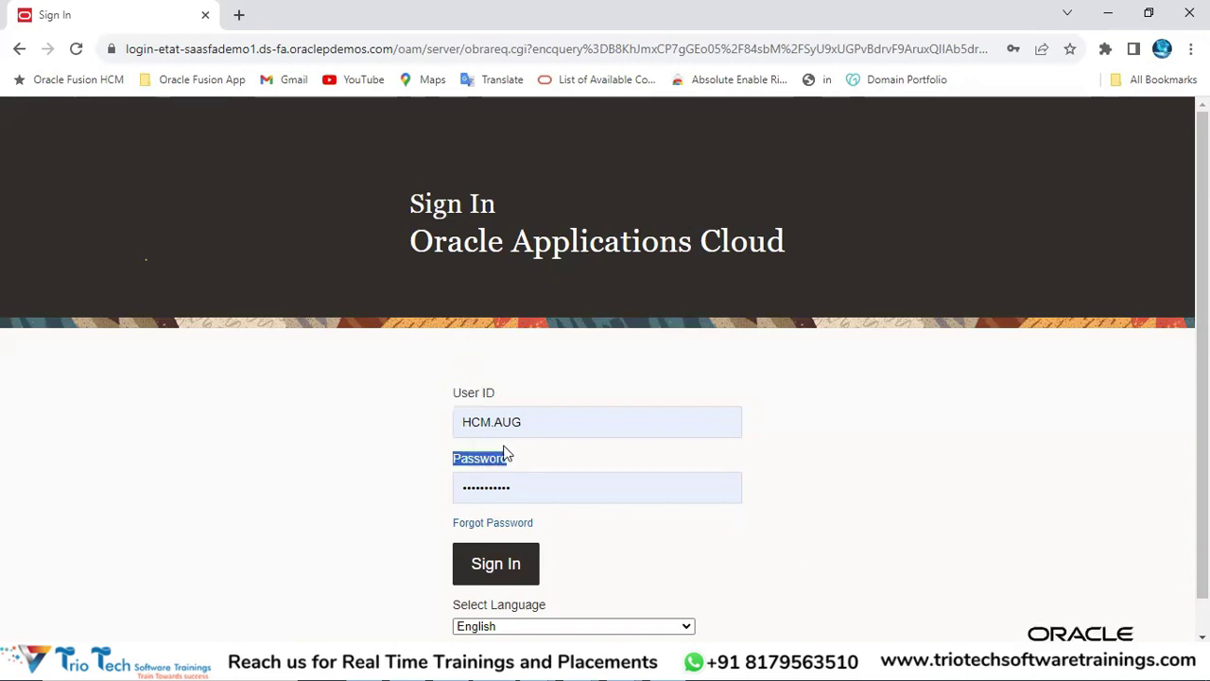
left_click(526, 427)
left_click_drag(527, 426, 463, 445)
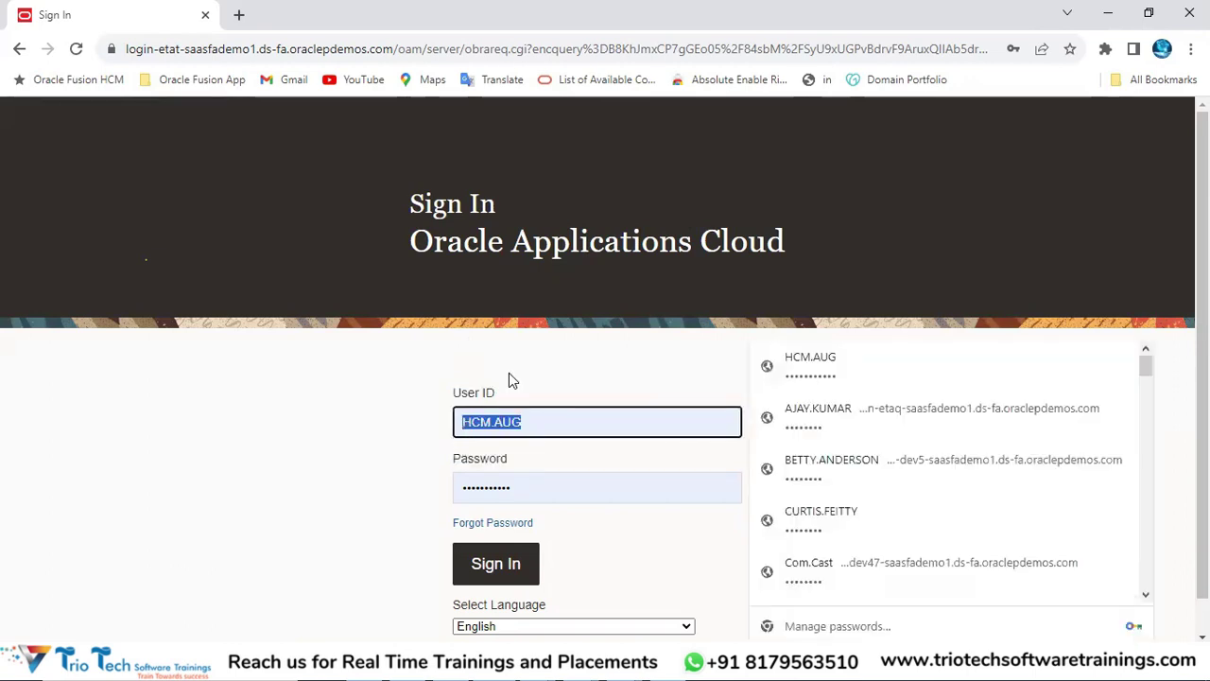
left_click(519, 368)
- Review the sign-in page's full web address in relation to the credentials form beneath it
left_click(294, 53)
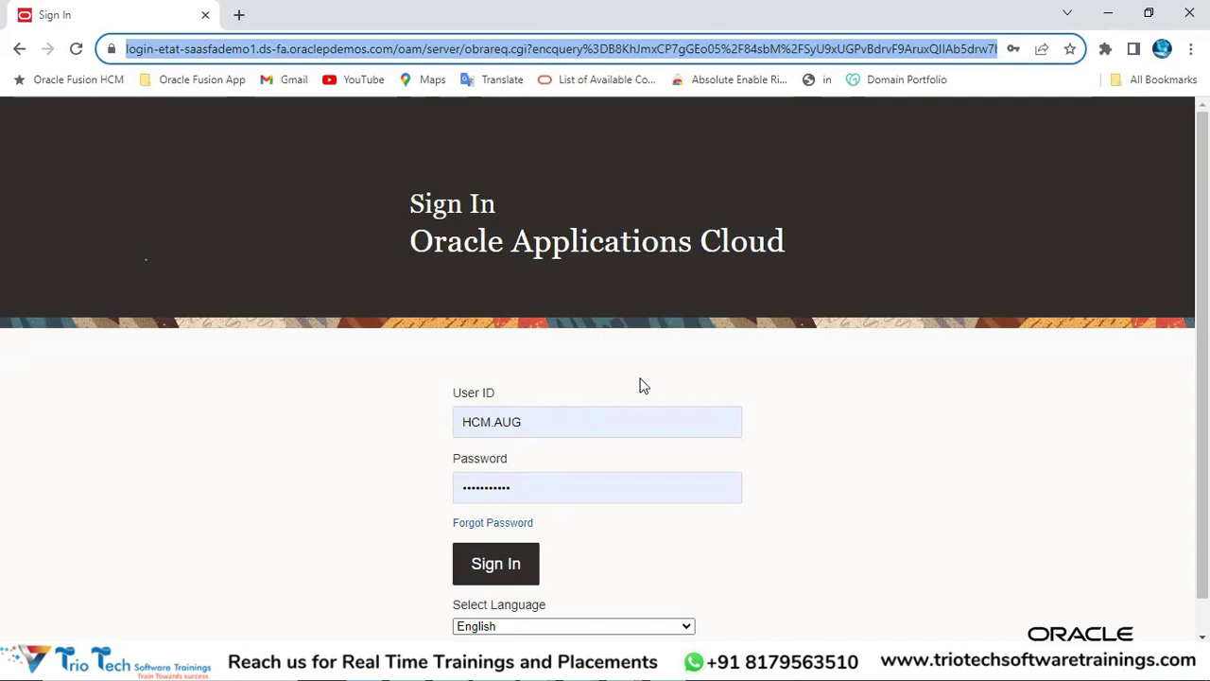
left_click(624, 483)
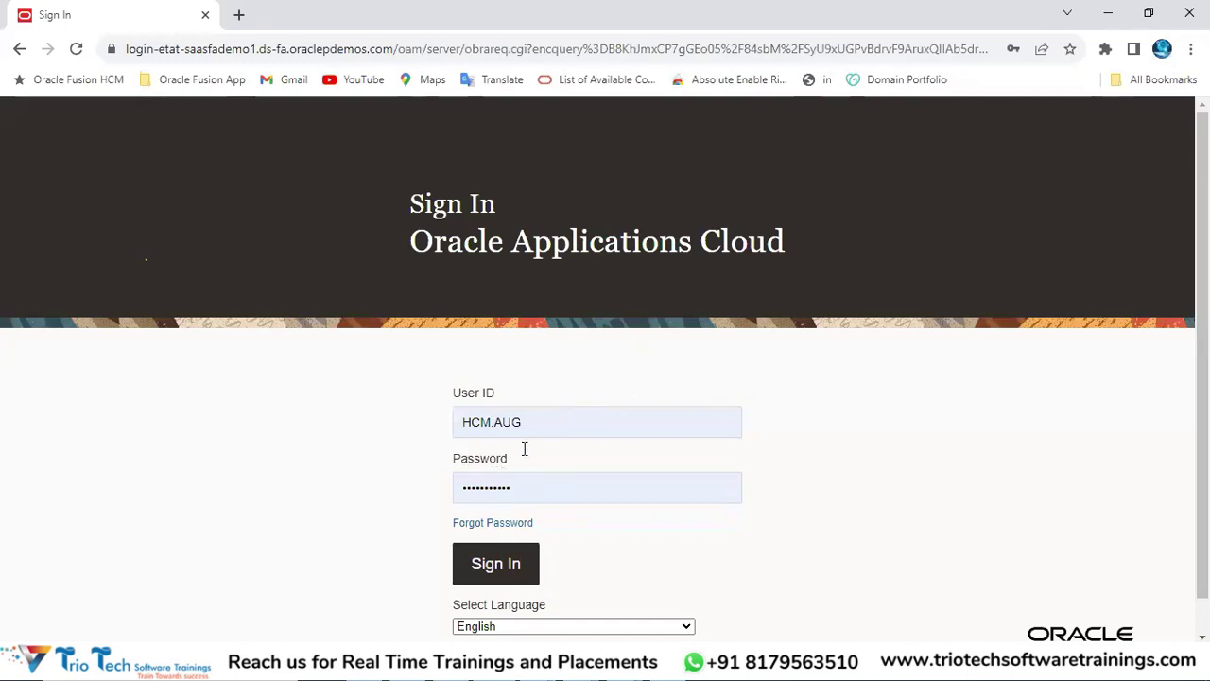
left_click(313, 48)
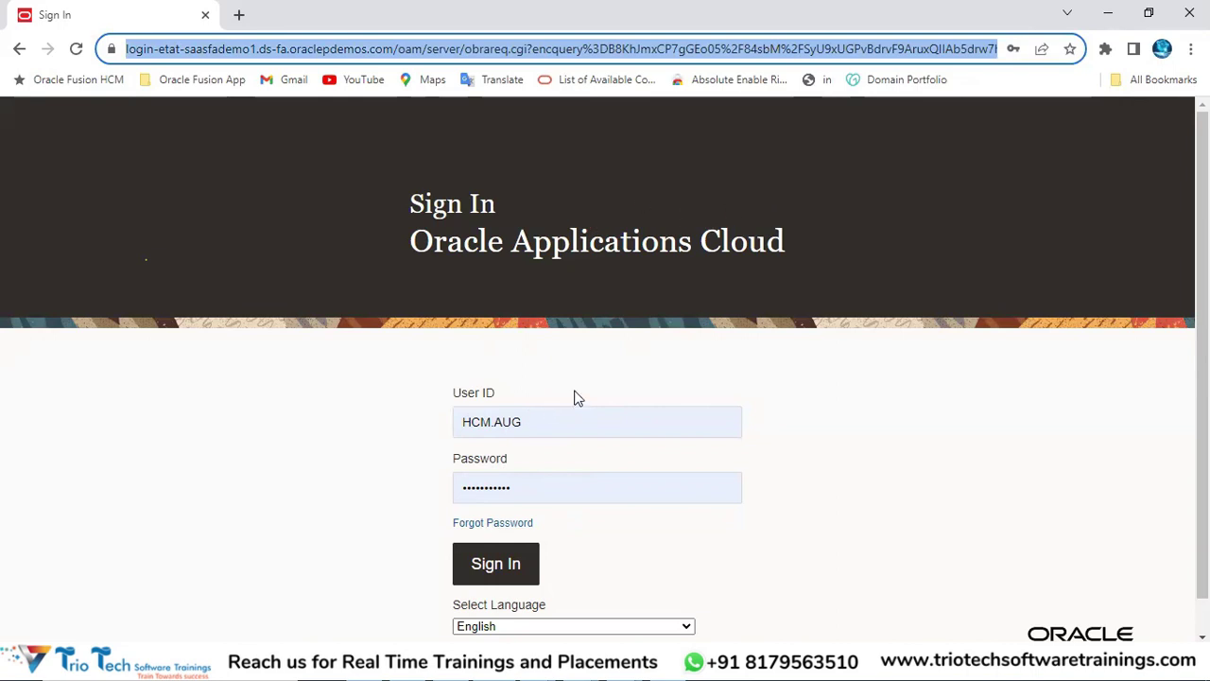
left_click(610, 307)
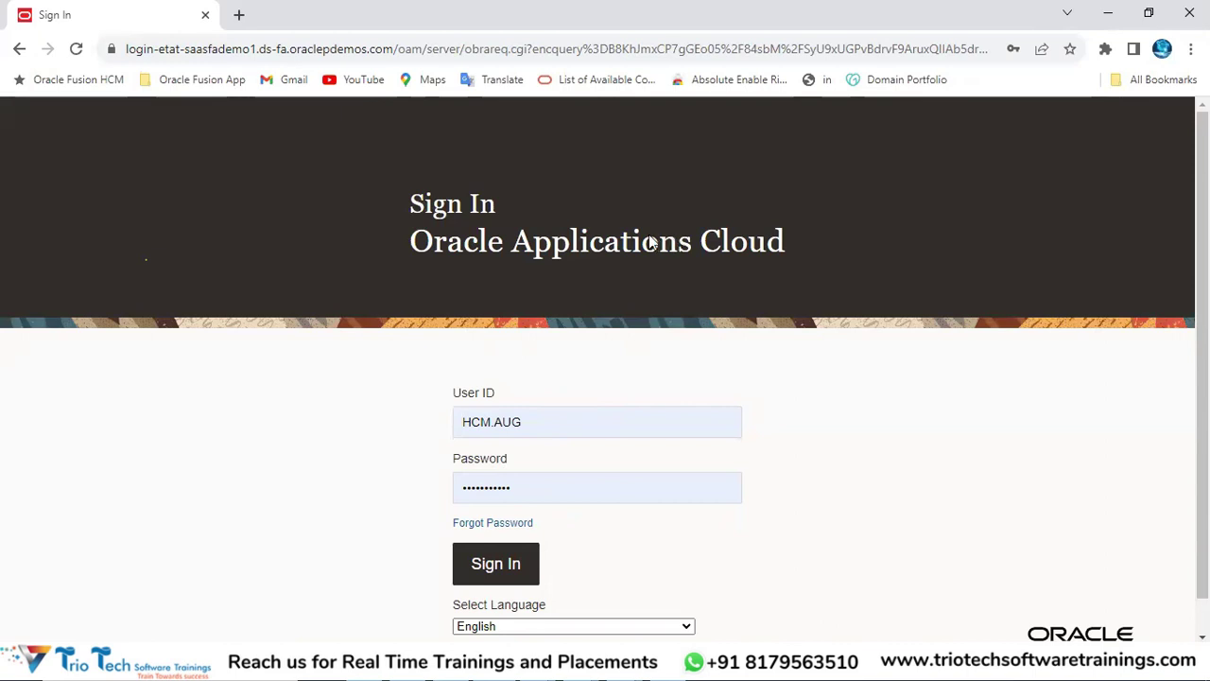
scroll(678, 267, "down", 1)
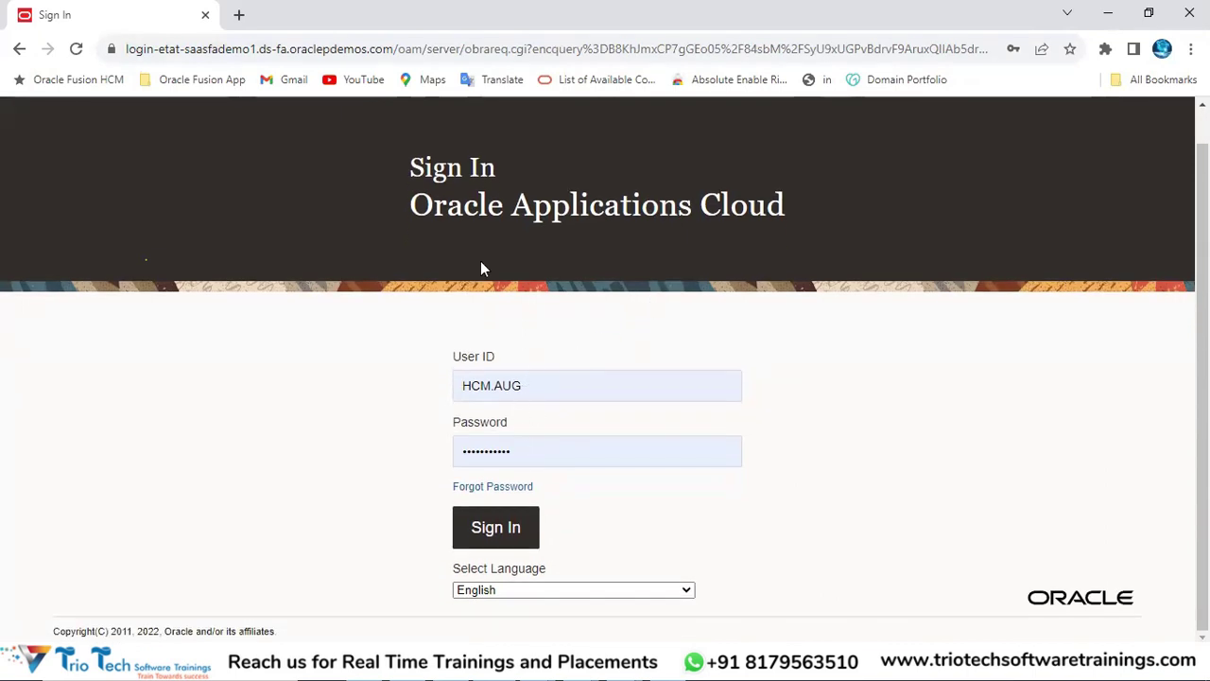
left_click(293, 49)
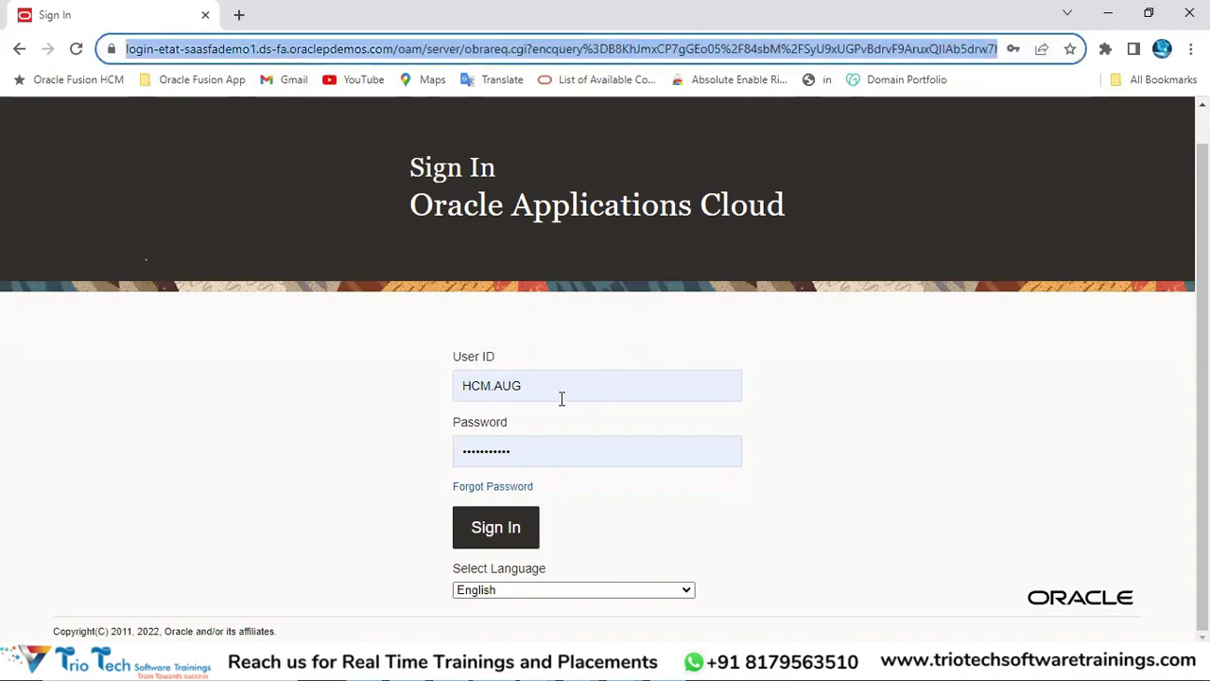
scroll(1064, 173, "up", 1)
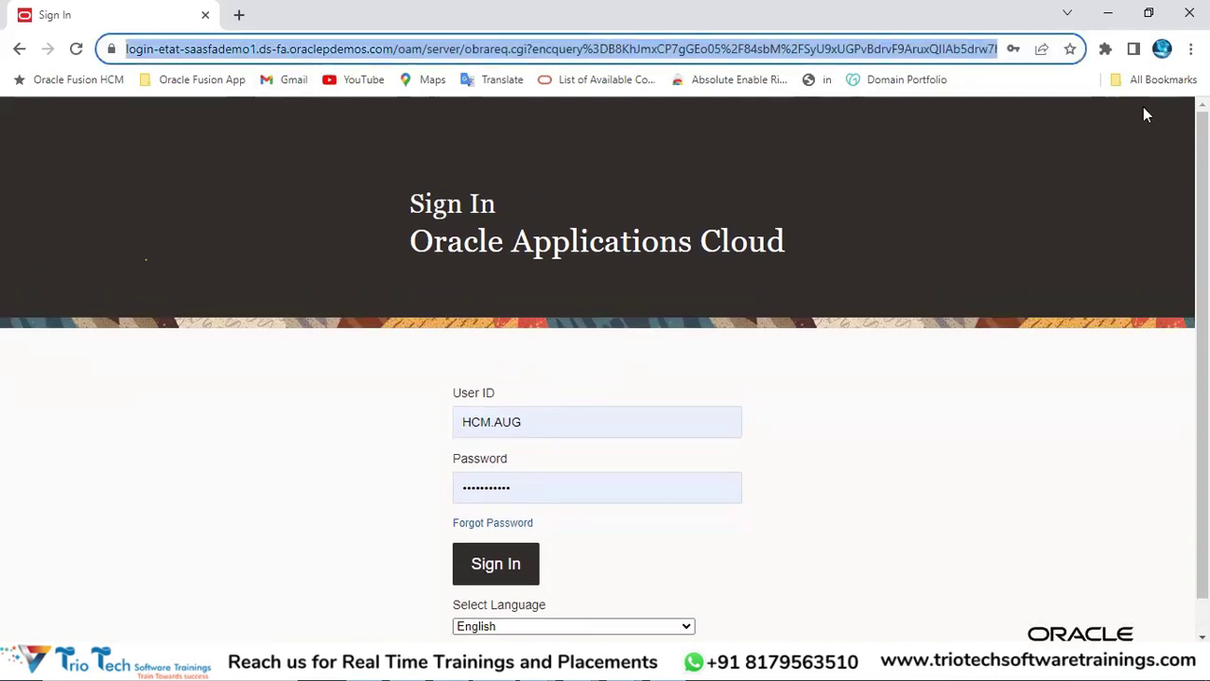
- Go over the prefilled user ID and password fields and the language selection on the sign-in form
left_click(518, 423)
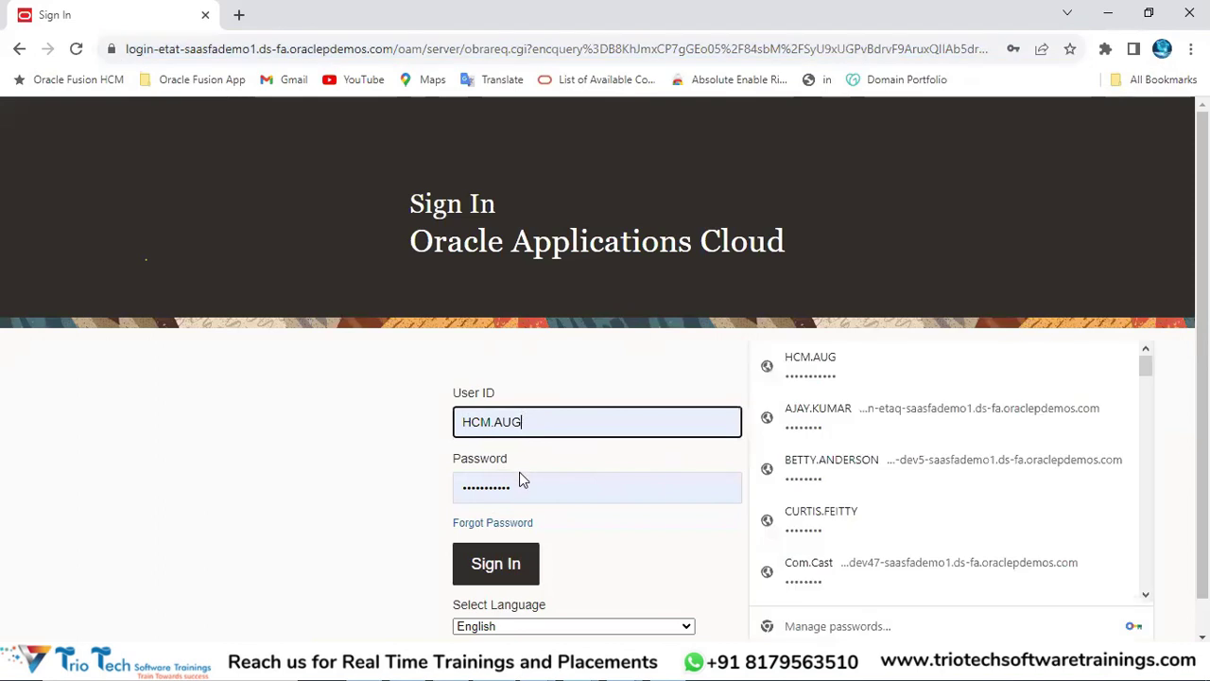
left_click(525, 479)
left_click(564, 344)
scroll(610, 352, "down", 1)
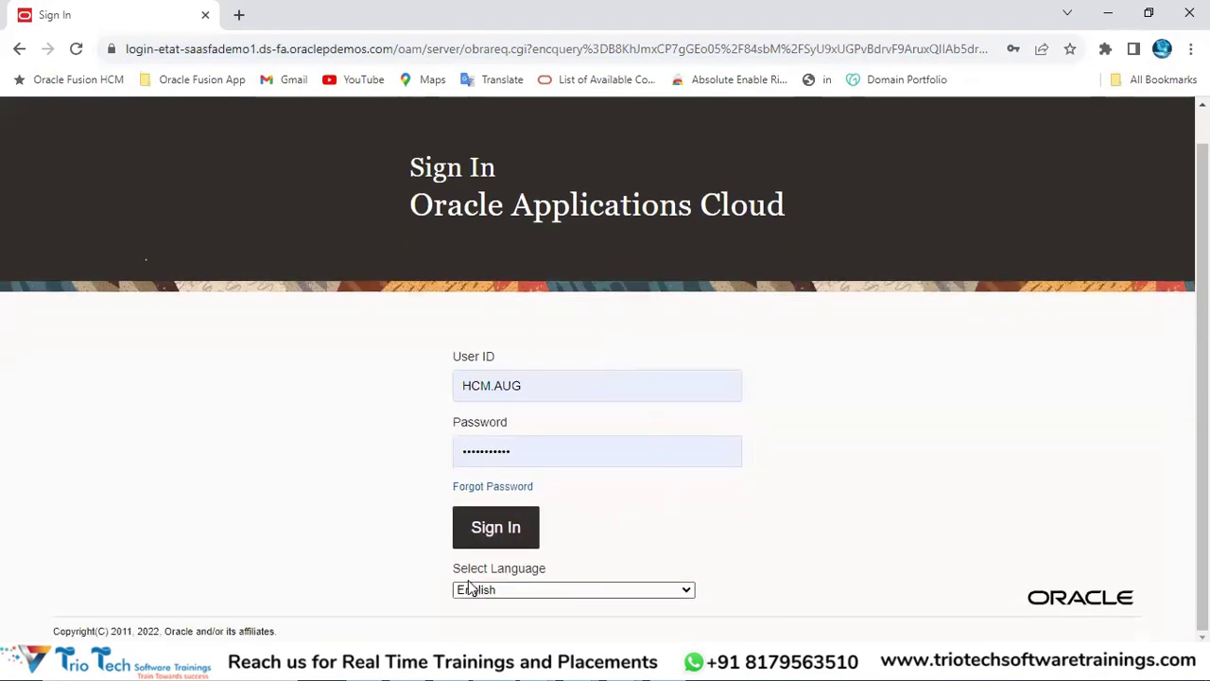
- Select the sign-in page's complete web address and examine it alongside the login fields and the Select Language option
left_click_drag(460, 571, 525, 557)
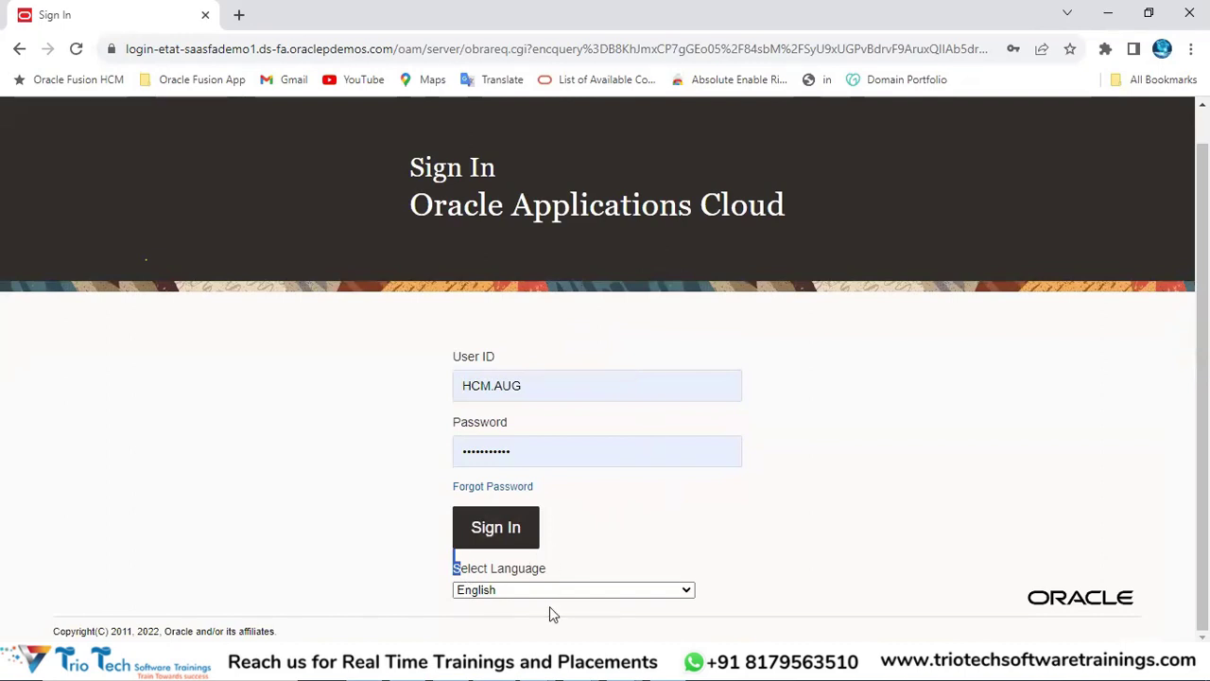
scroll(218, 100, "up", 1)
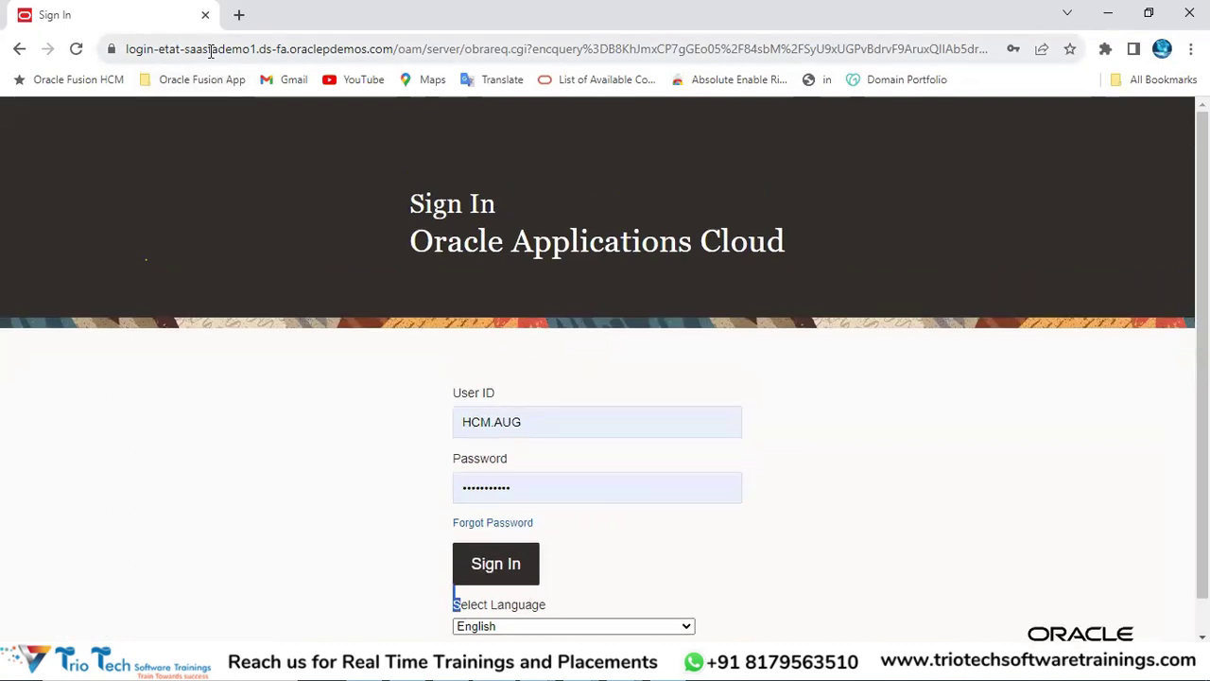
left_click(211, 52)
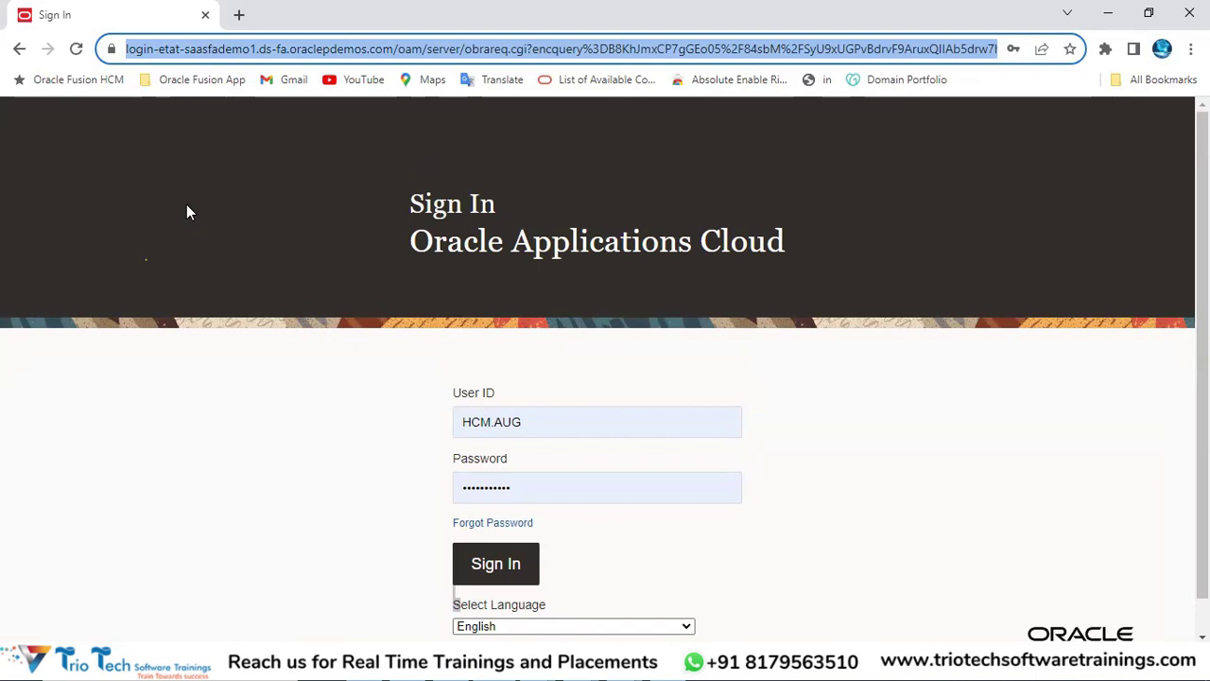
scroll(648, 521, "down", 1)
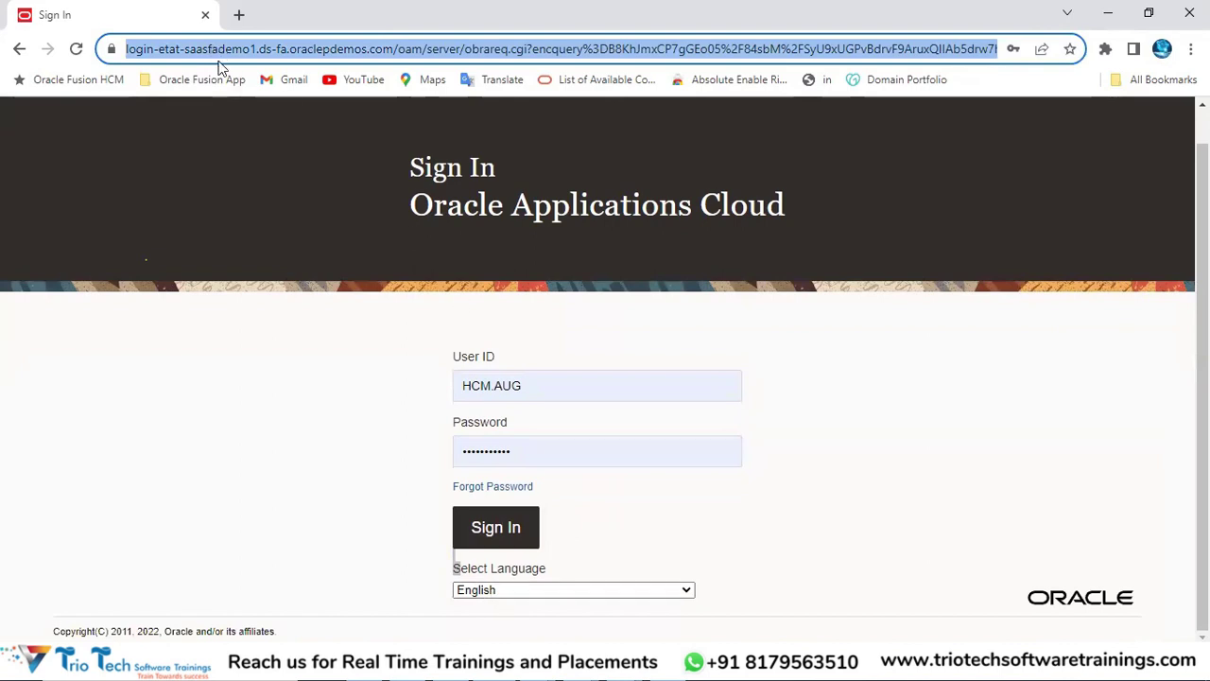
scroll(408, 299, "up", 1)
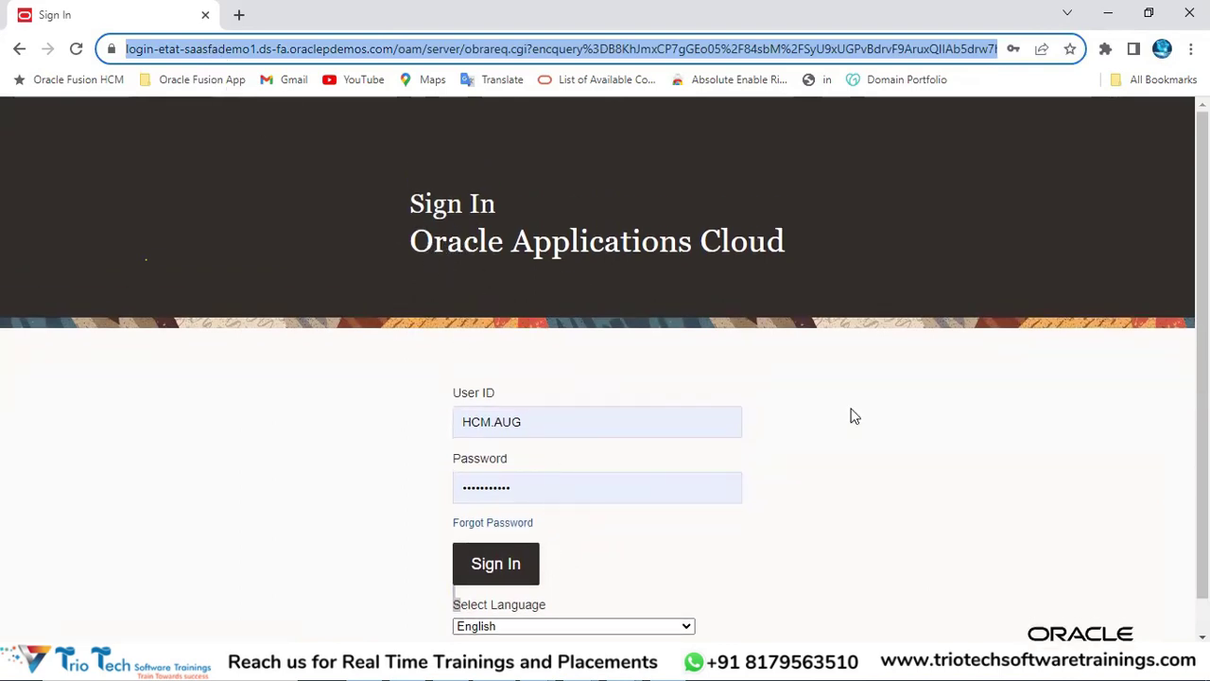
scroll(871, 365, "down", 1)
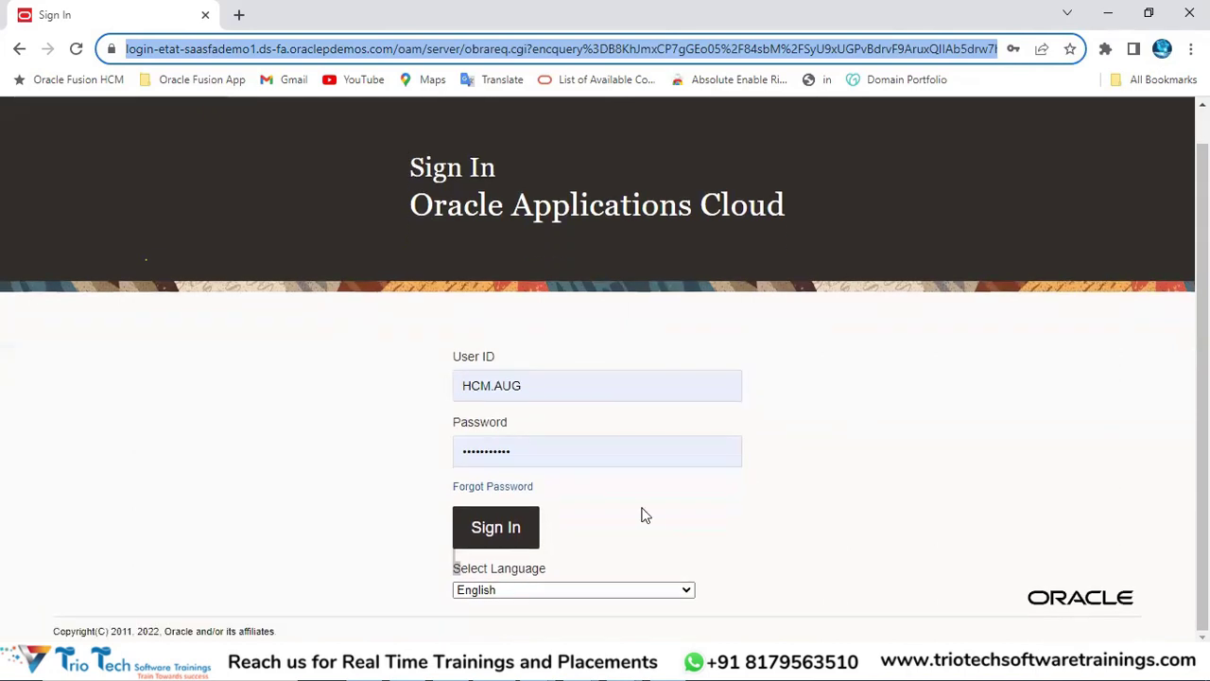
left_click(932, 356)
scroll(317, 223, "up", 1)
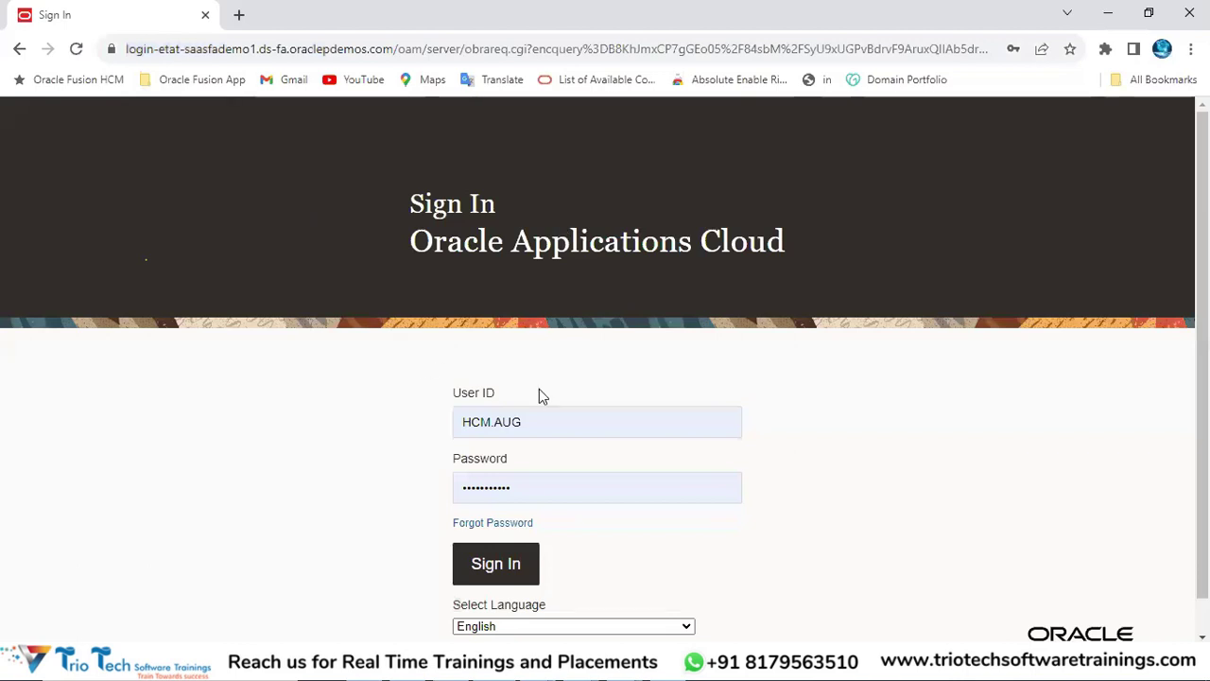
- Open the Select Language list on the sign-in form and look through the available languages
scroll(788, 362, "down", 1)
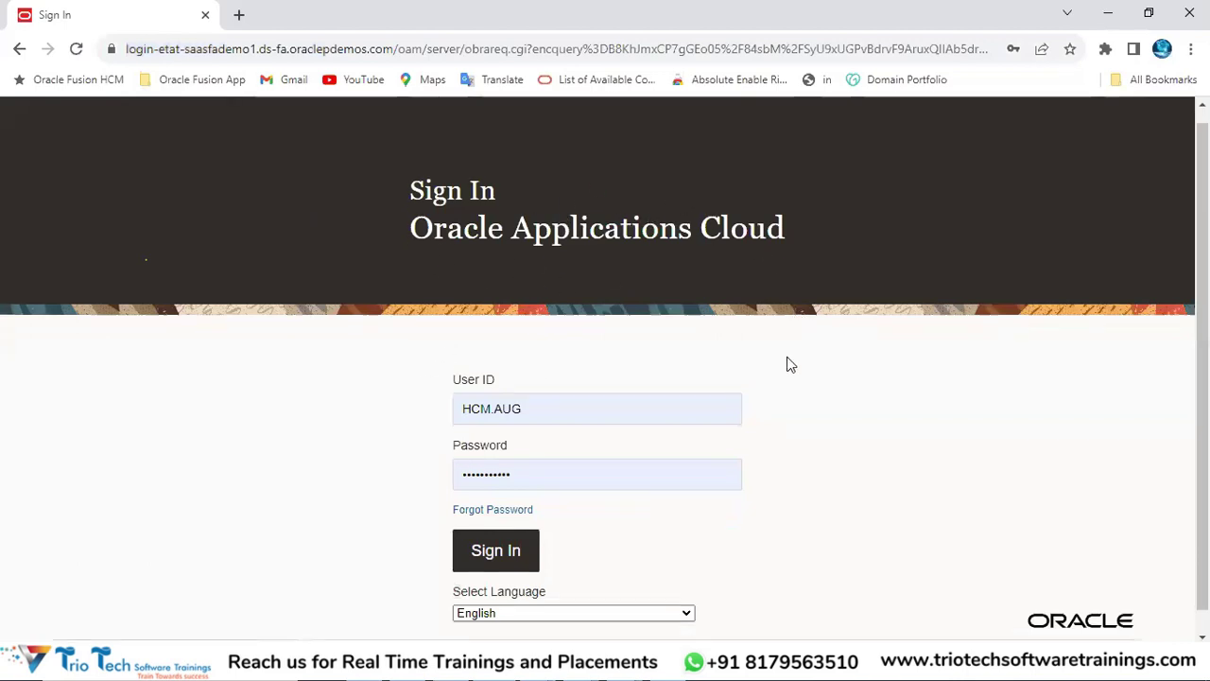
left_click(482, 592)
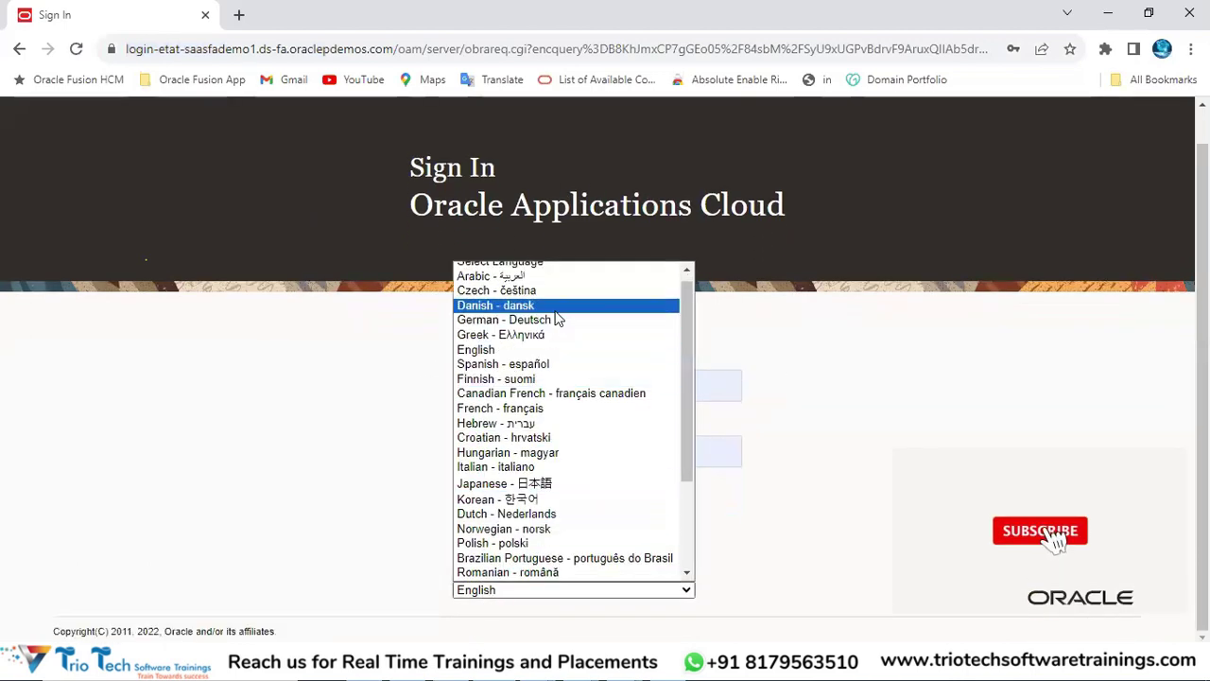
scroll(556, 379, "down", 3)
scroll(565, 412, "up", 3)
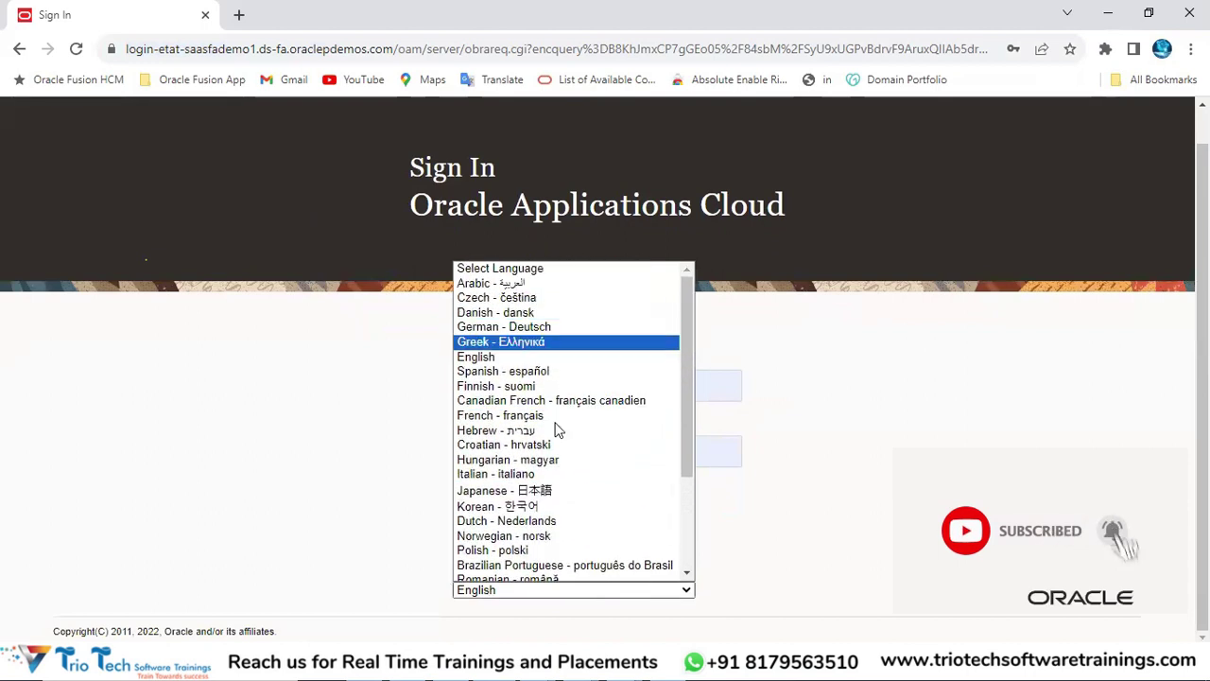
scroll(544, 464, "down", 3)
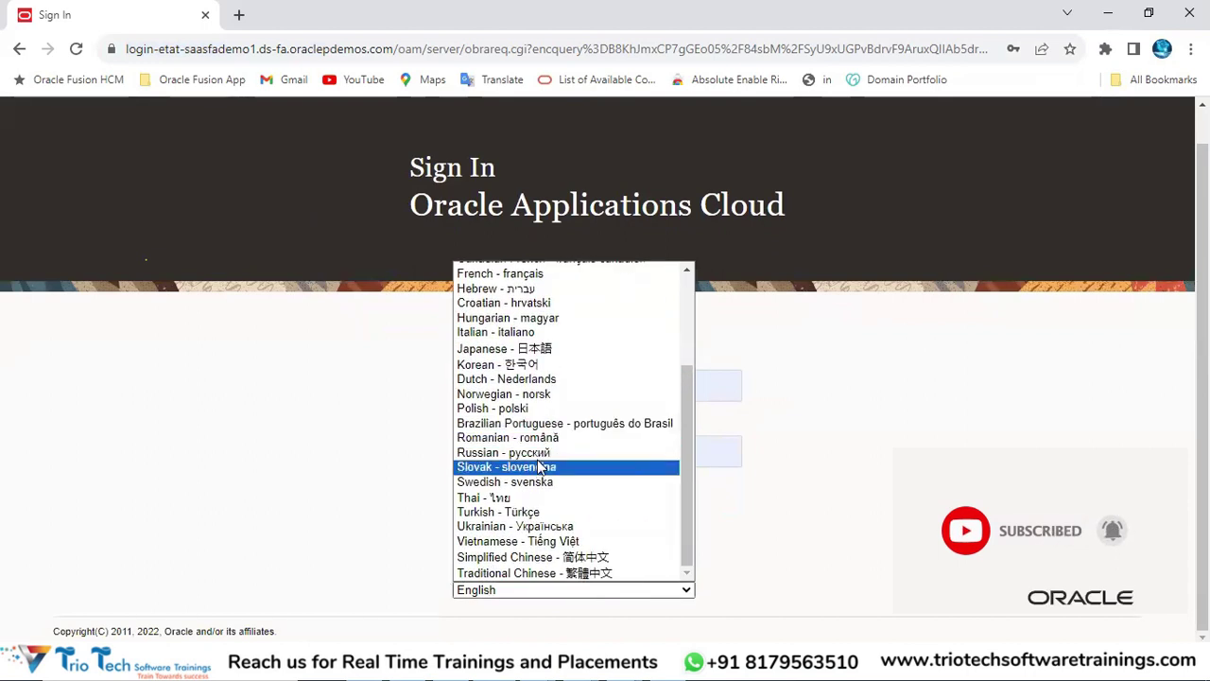
- Switch the sign-in page language to Japanese, review the translated labels, and switch back to English
scroll(537, 464, "up", 3)
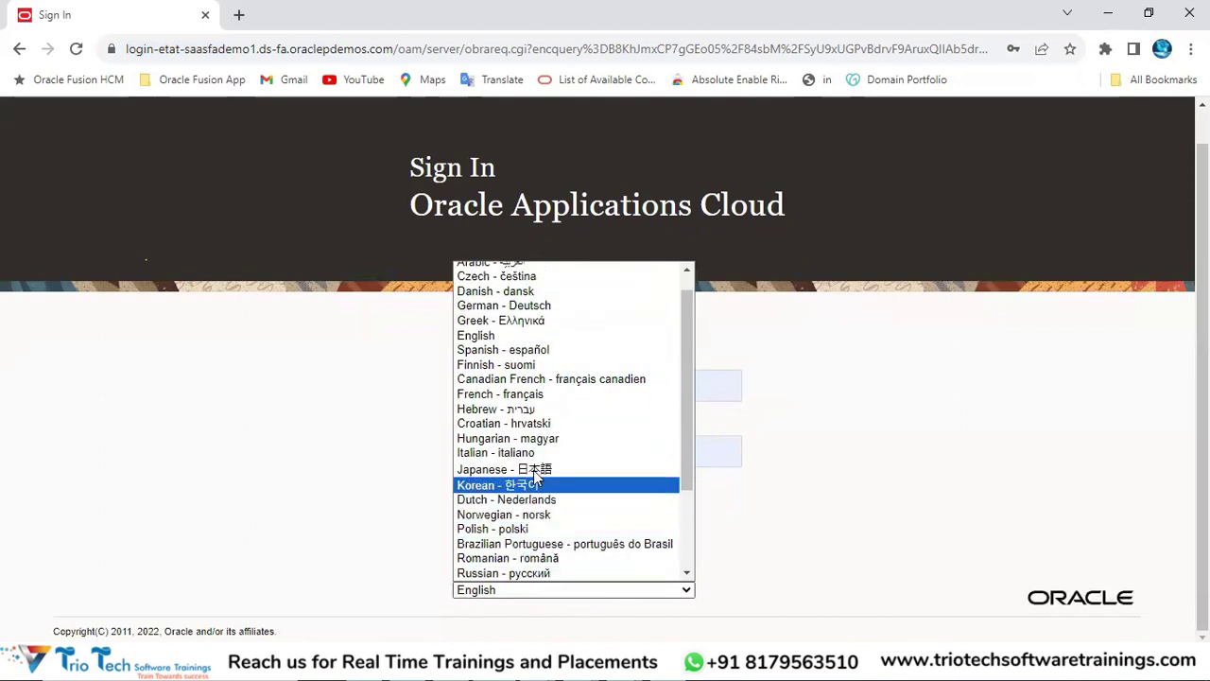
left_click(536, 471)
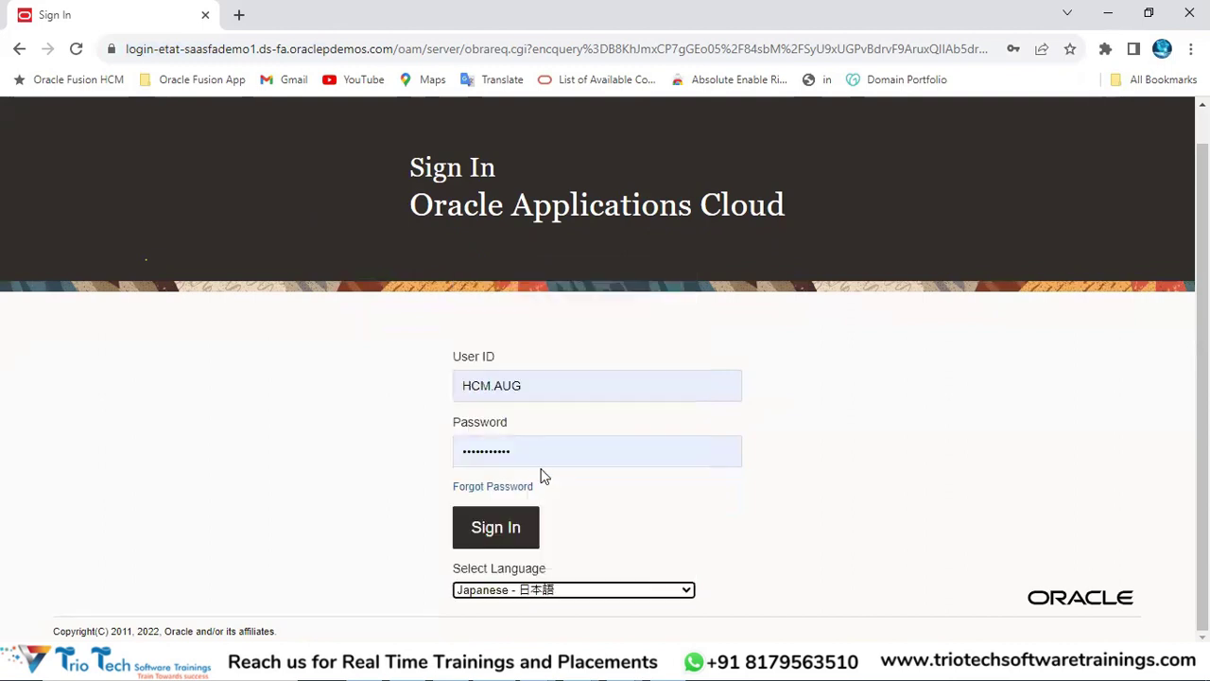
scroll(888, 342, "up", 1)
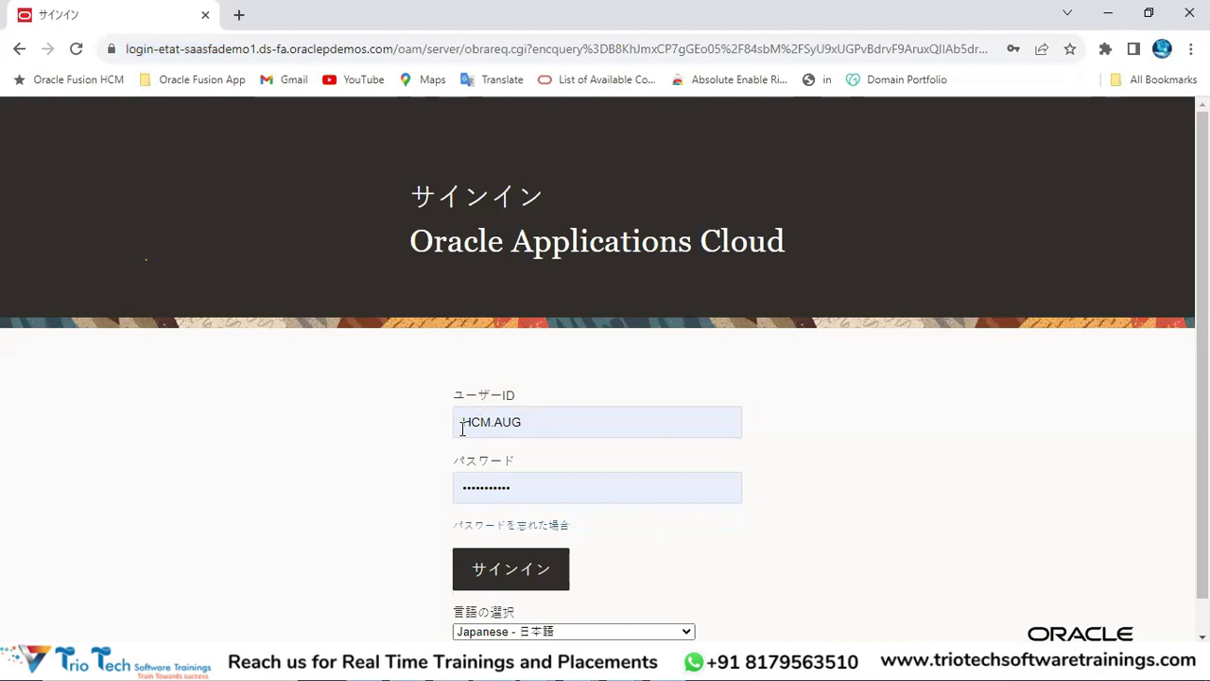
scroll(713, 405, "down", 1)
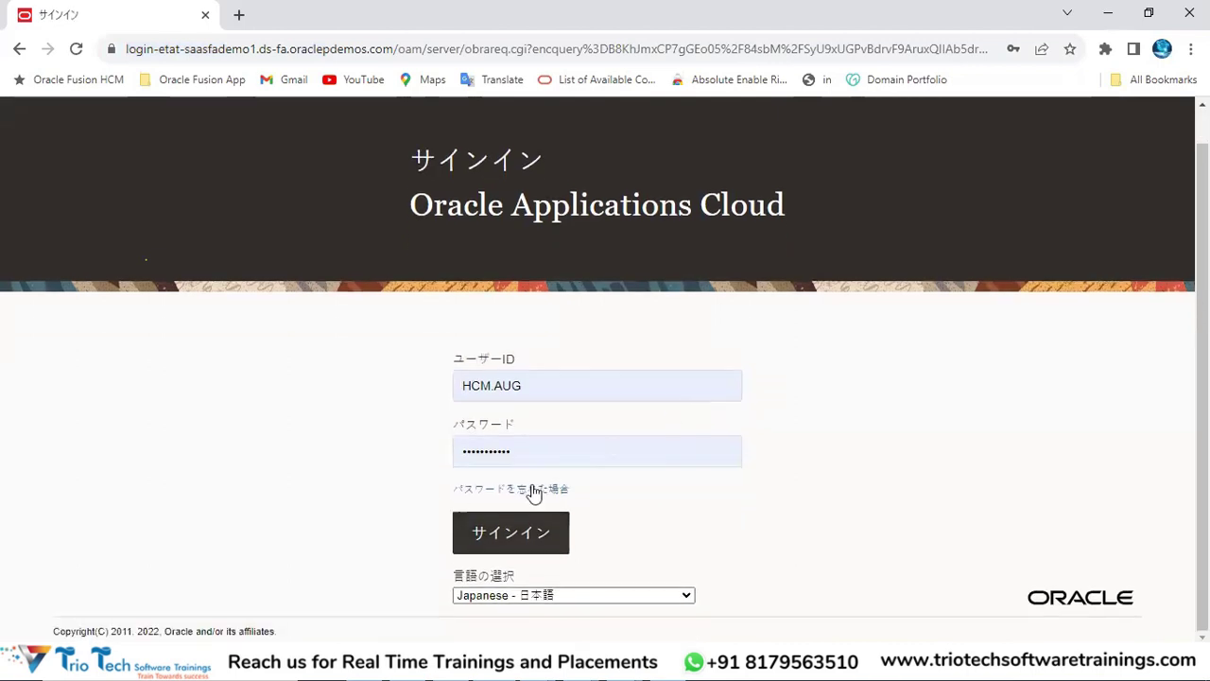
left_click(501, 596)
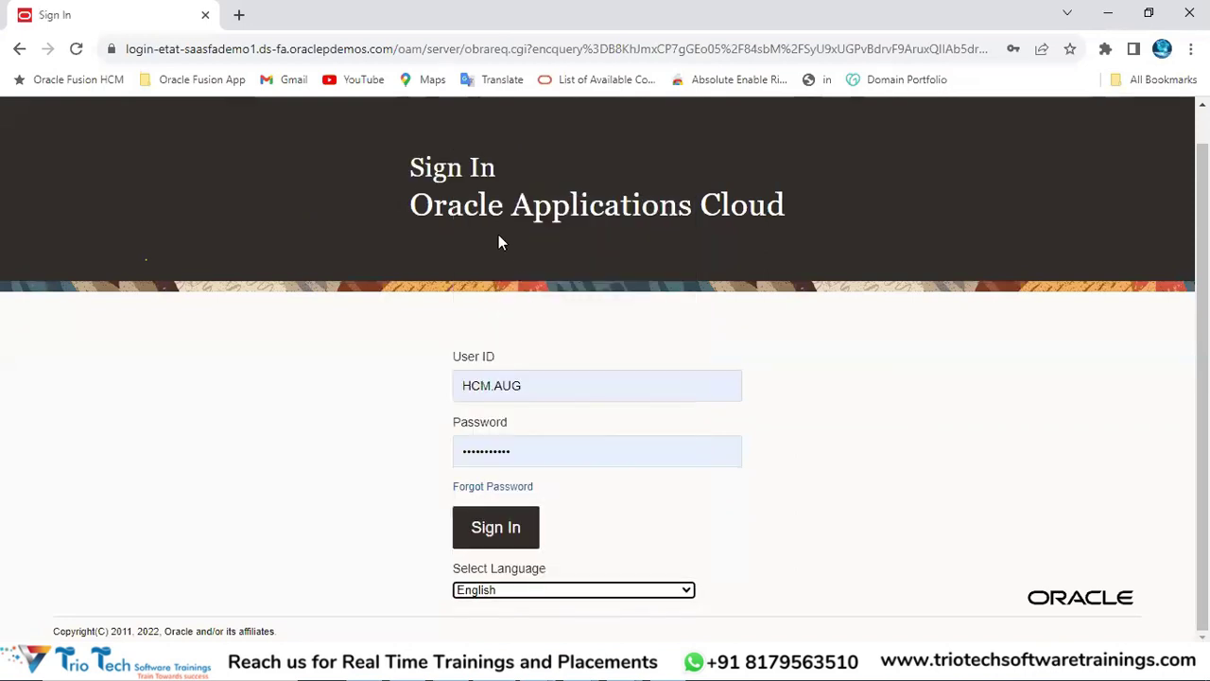
- Switch the sign-in page language to Greek, review the translated labels, and restore English
left_click(526, 589)
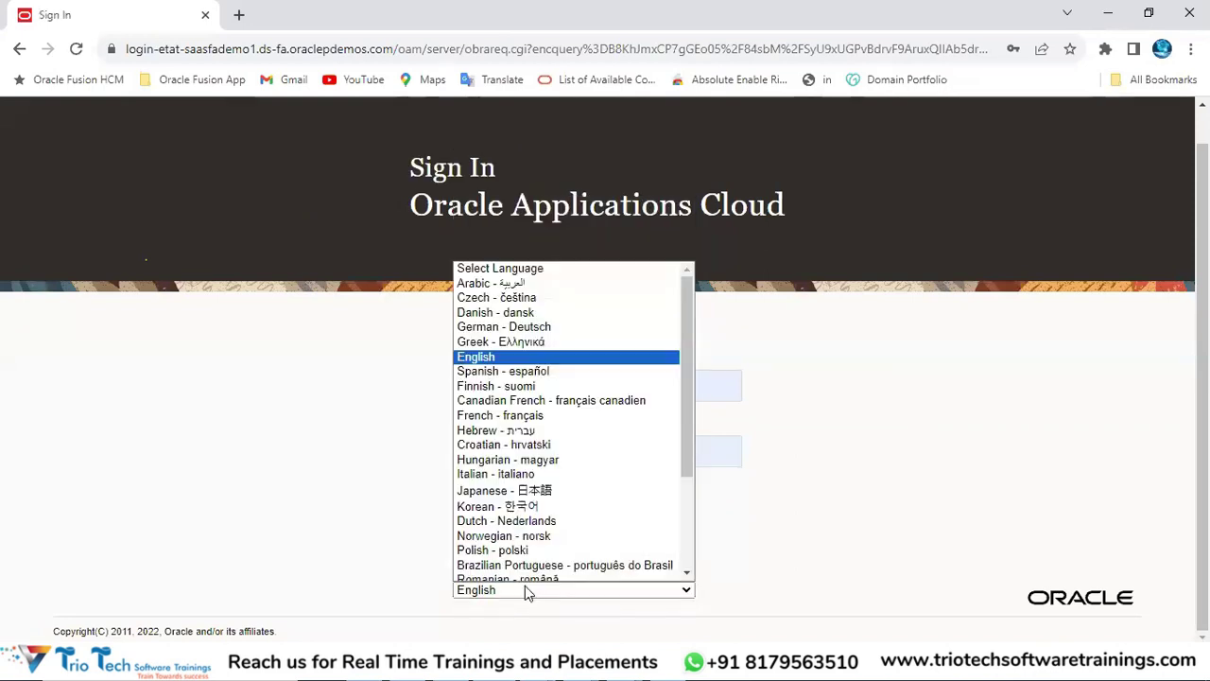
left_click(518, 337)
left_click_drag(467, 369, 573, 354)
left_click(611, 386)
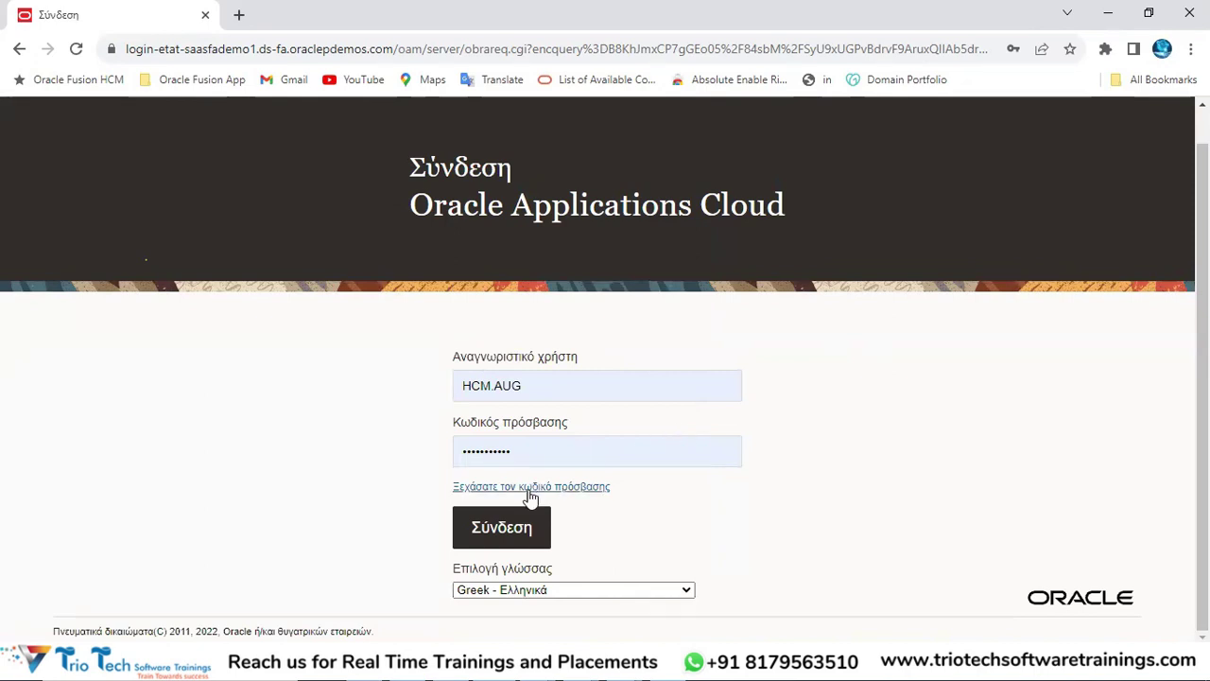
left_click(511, 589)
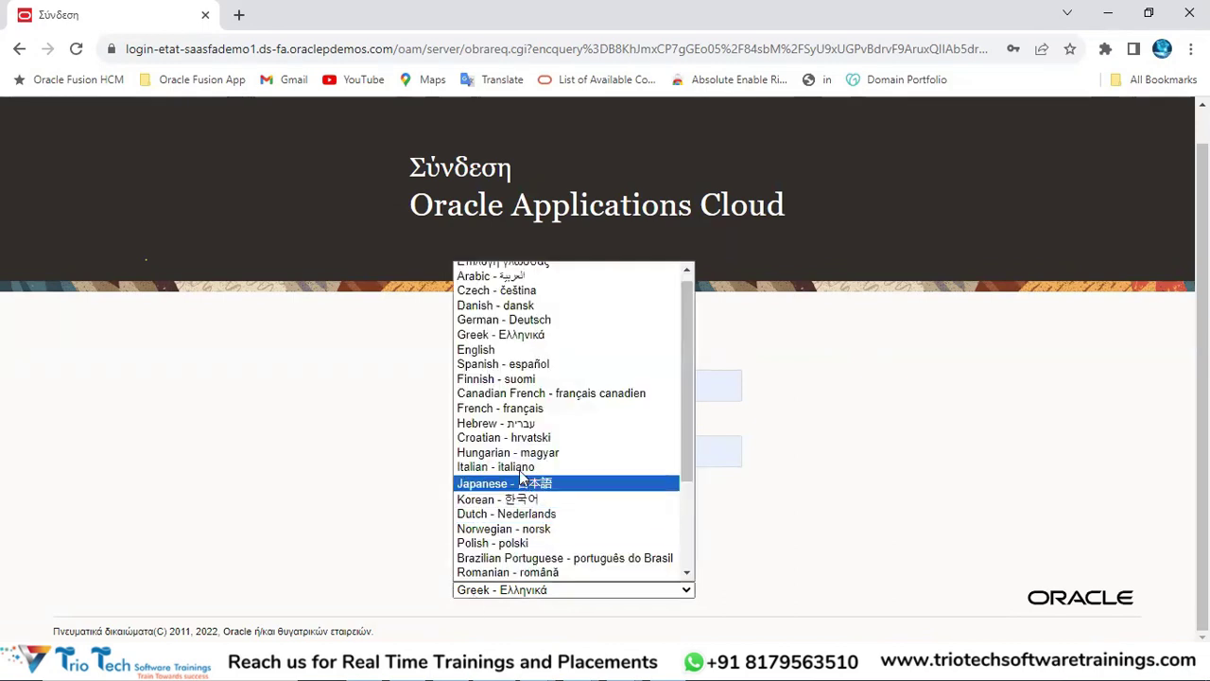
left_click(338, 185)
scroll(360, 141, "up", 1)
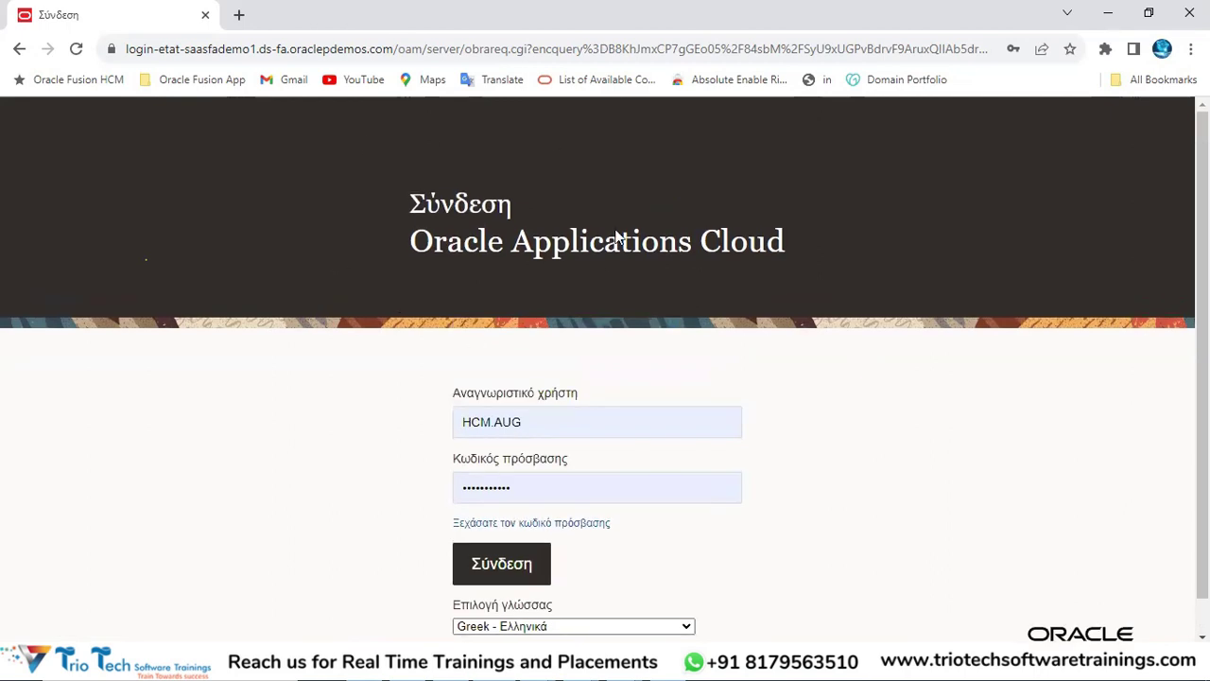
scroll(748, 327, "down", 1)
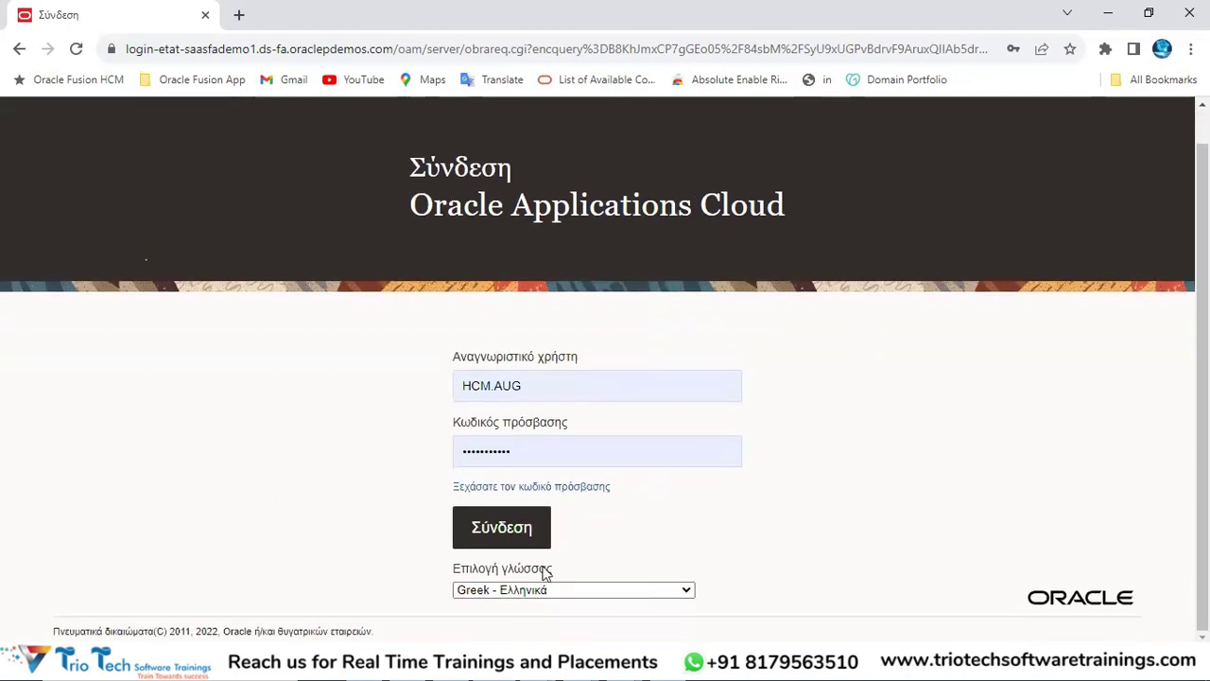
left_click(526, 590)
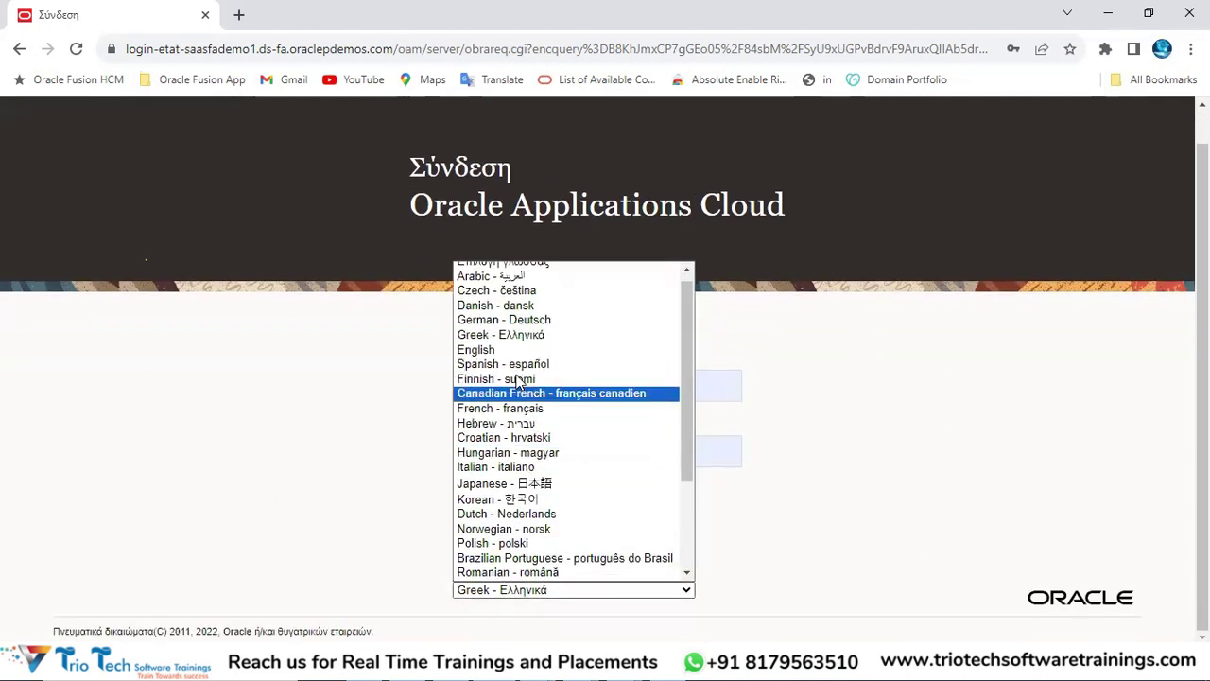
left_click(491, 351)
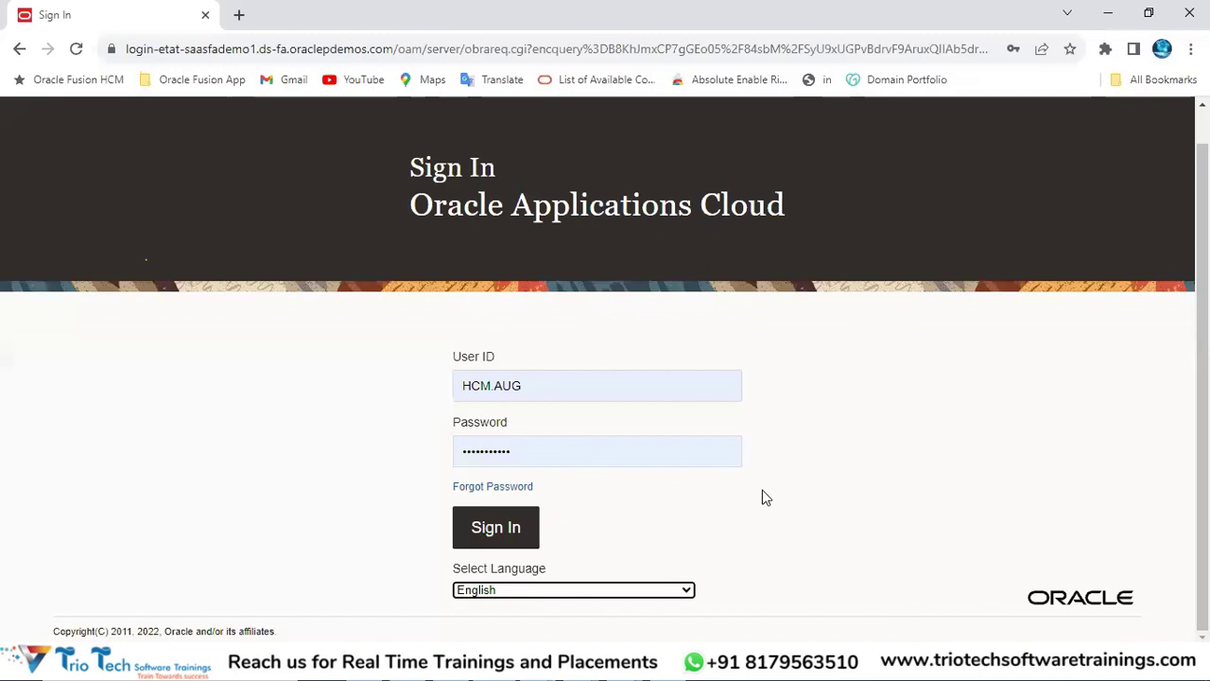
- Open the Forgot Password page, review its recovery field and options, and cancel back to the sign-in page
scroll(766, 499, "up", 1)
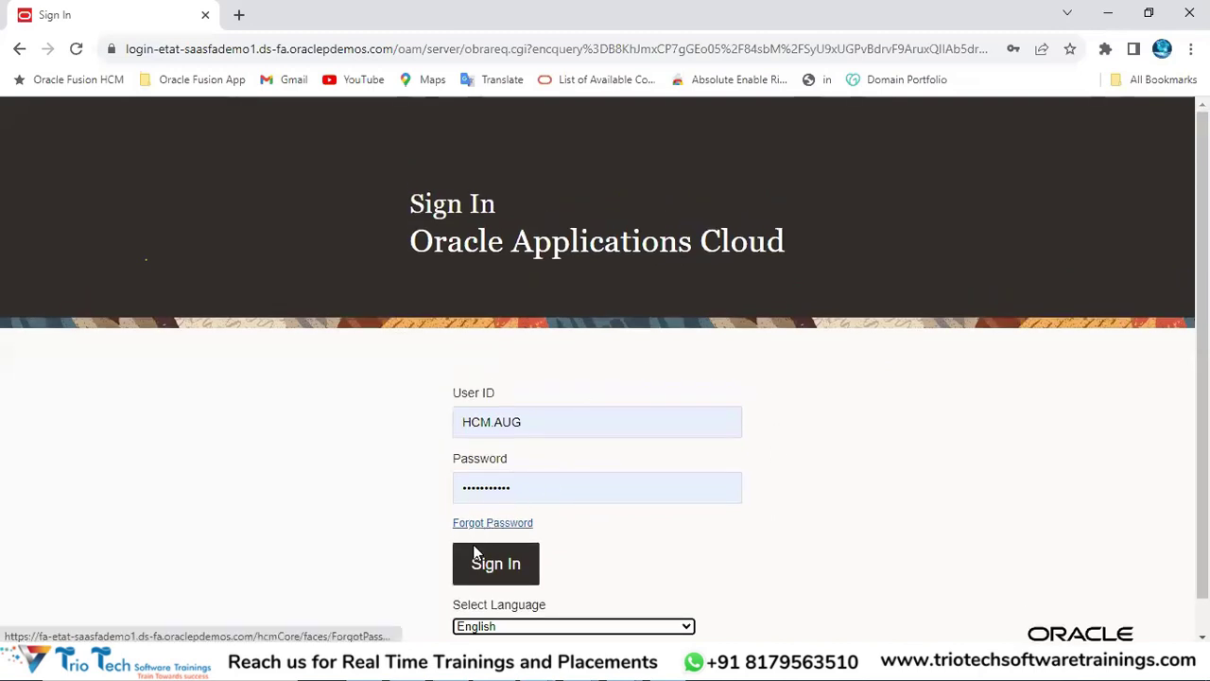
left_click(493, 524)
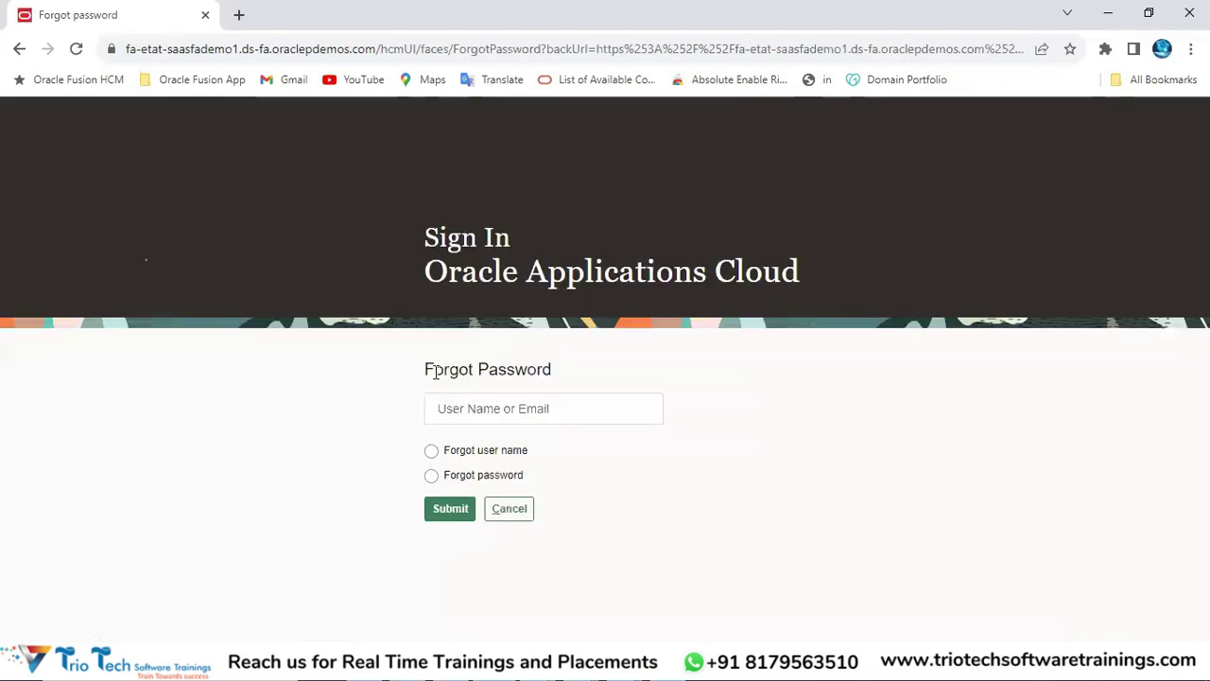
left_click_drag(435, 372, 537, 375)
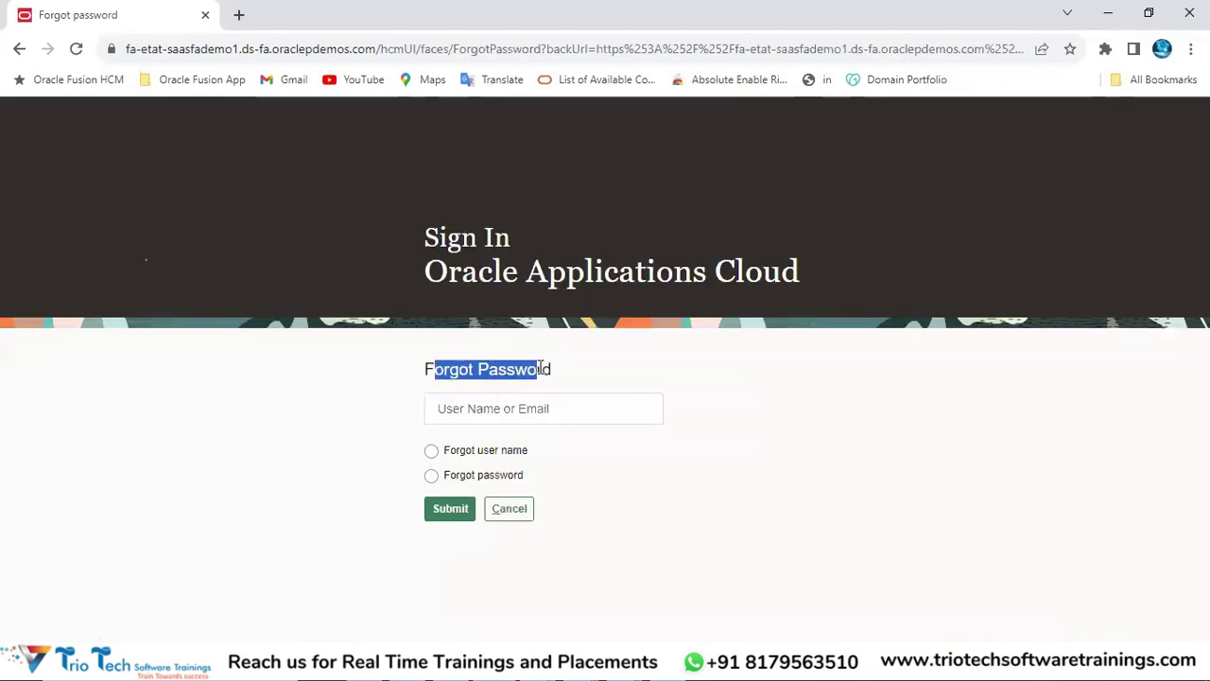
left_click(462, 416)
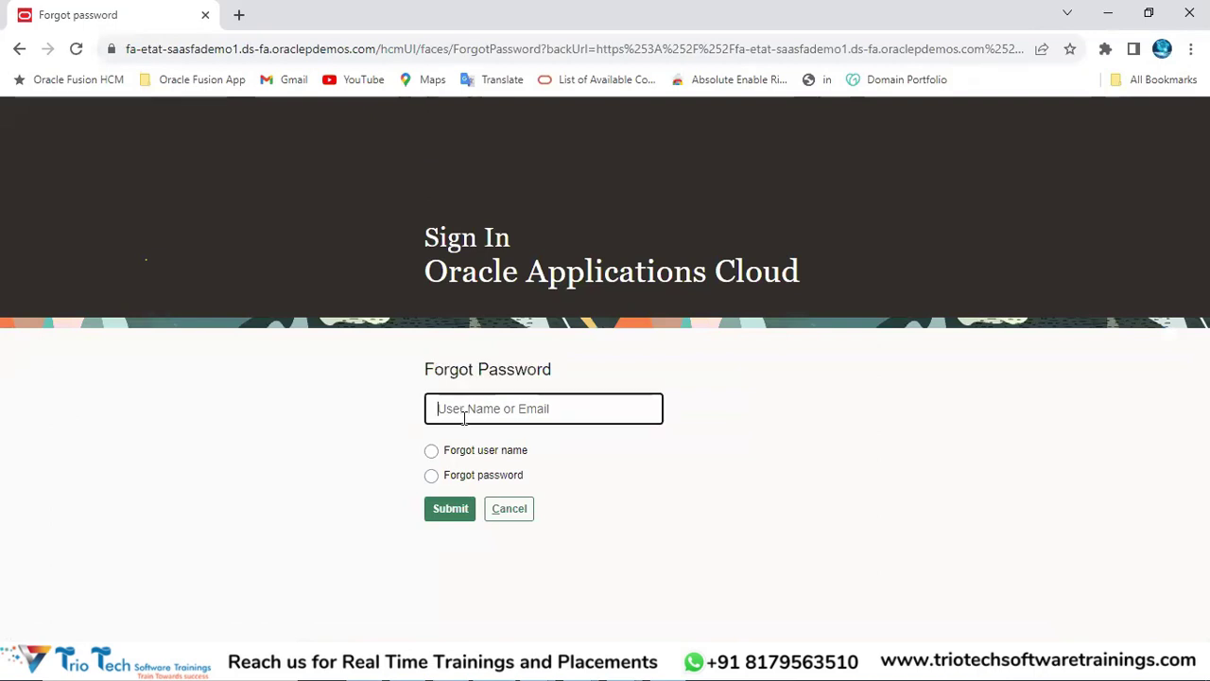
left_click(247, 49)
left_click(532, 419)
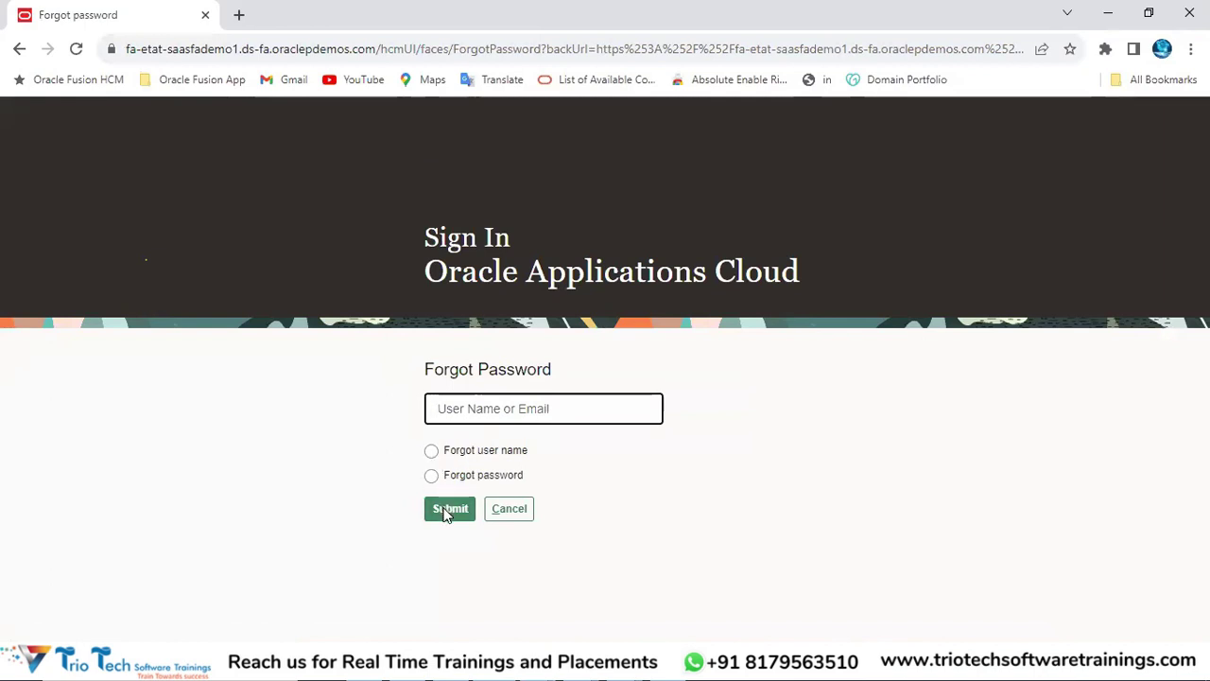
left_click(331, 43)
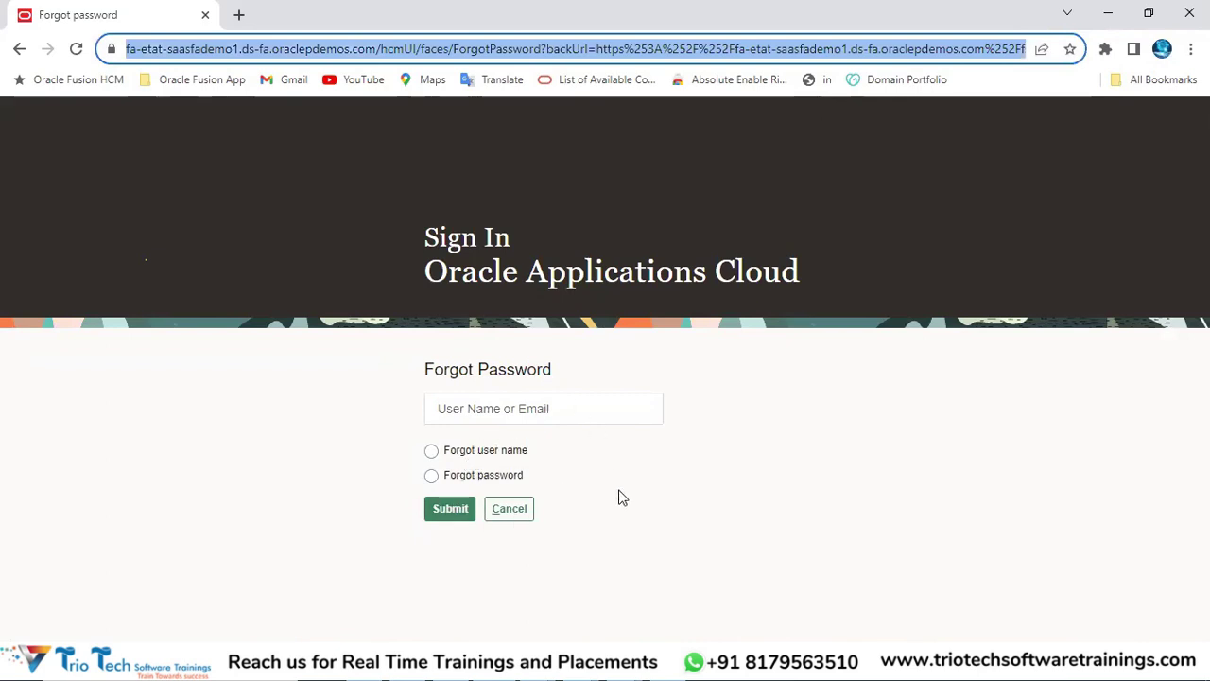
left_click(521, 412)
left_click(511, 511)
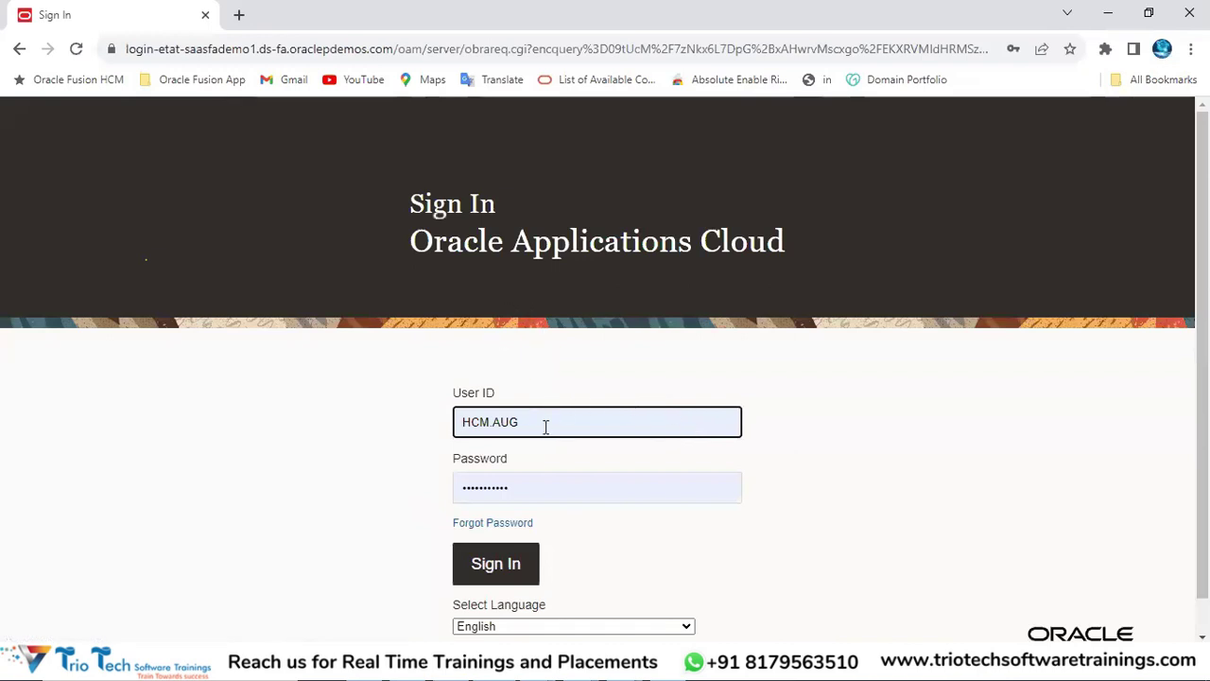
- Sign in to Oracle Applications Cloud with the prefilled user ID and password
double_click(544, 428)
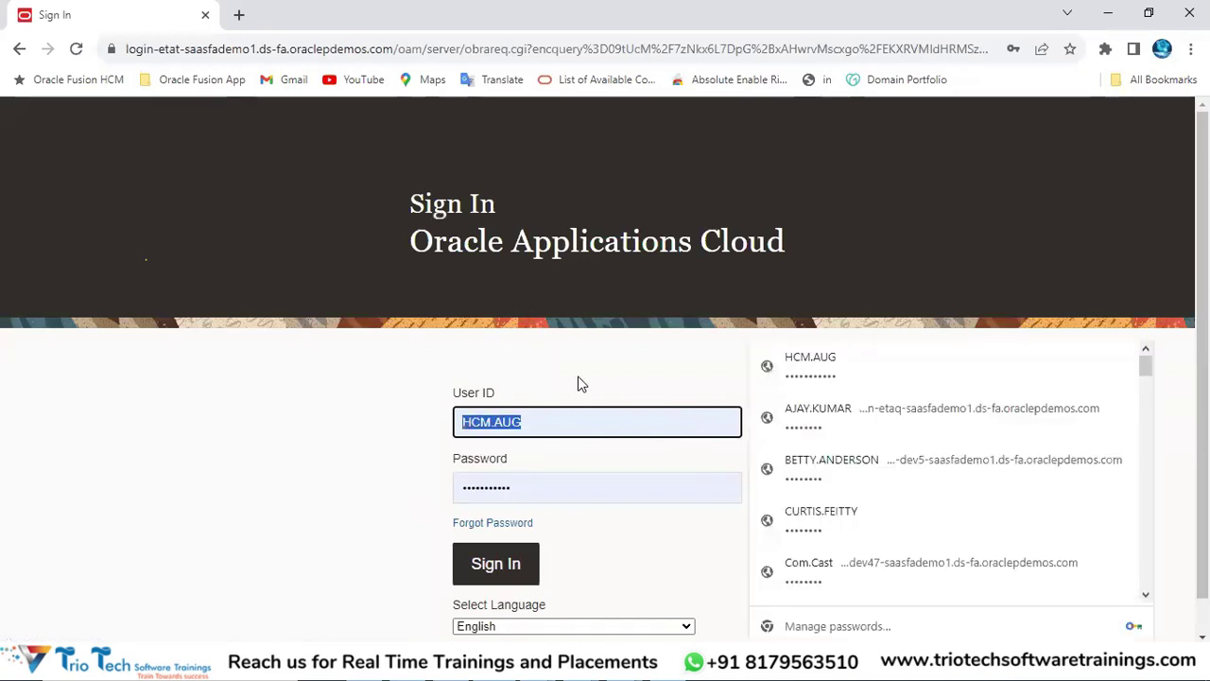
left_click(556, 544)
left_click(507, 568)
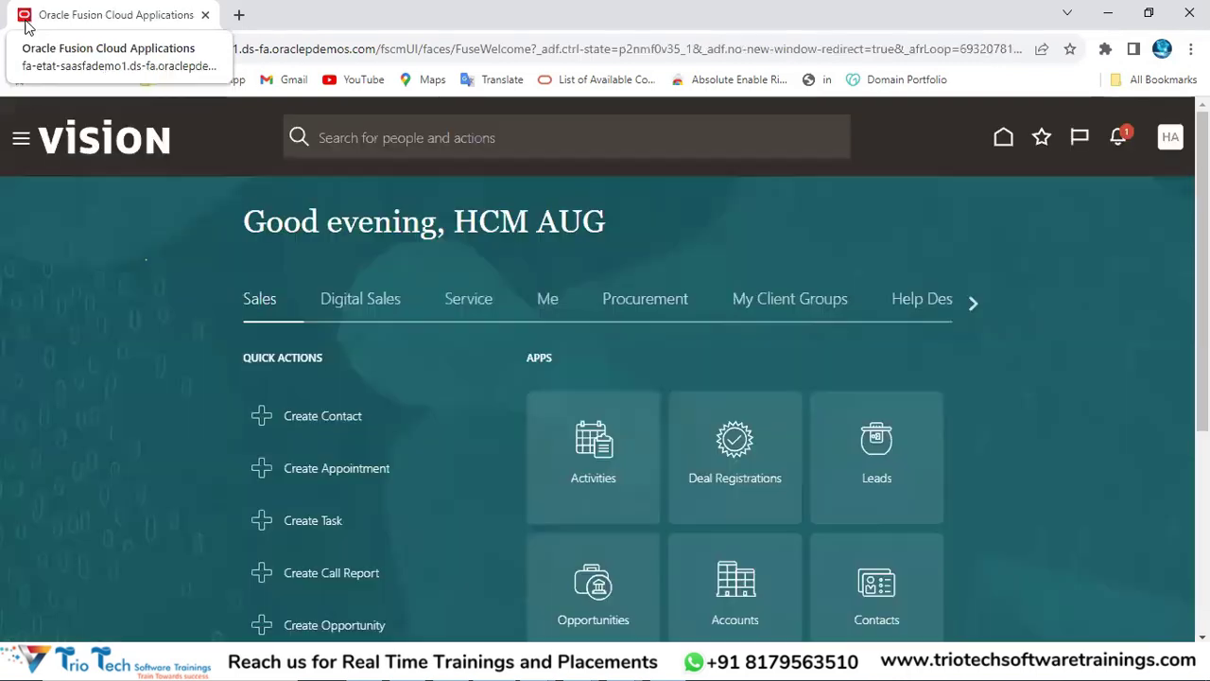
- Examine the home page's address, greeting, quick actions and apps
scroll(621, 311, "down", 3)
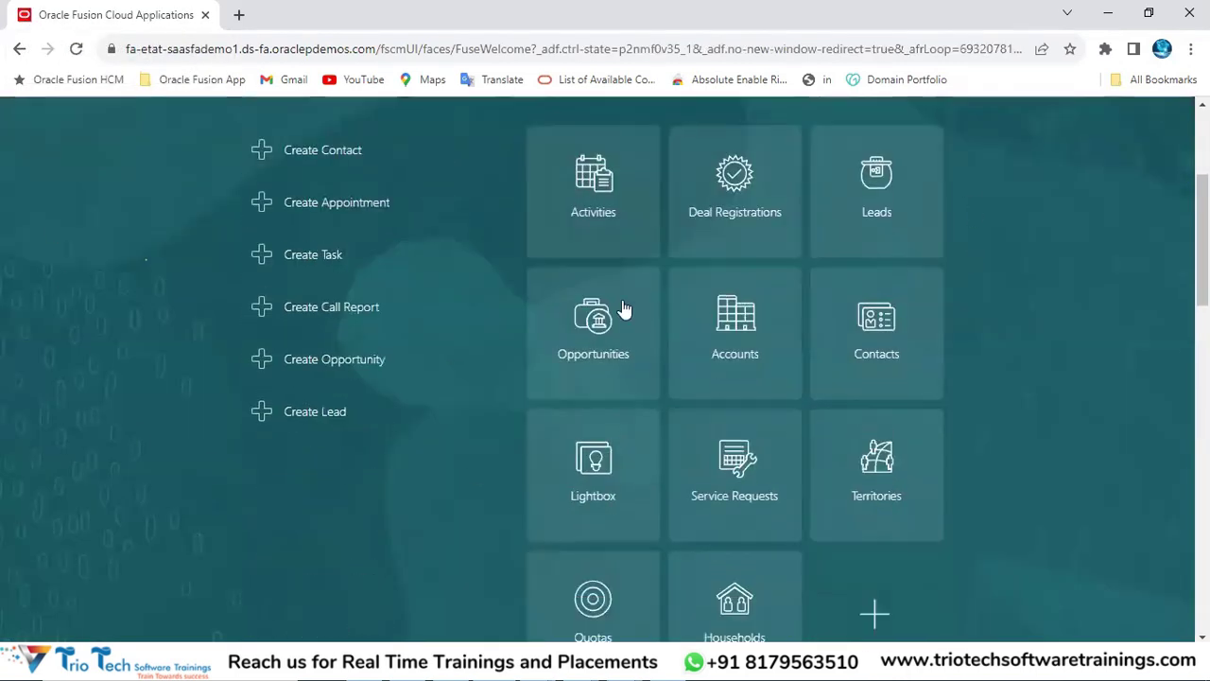
scroll(378, 346, "up", 3)
left_click(334, 51)
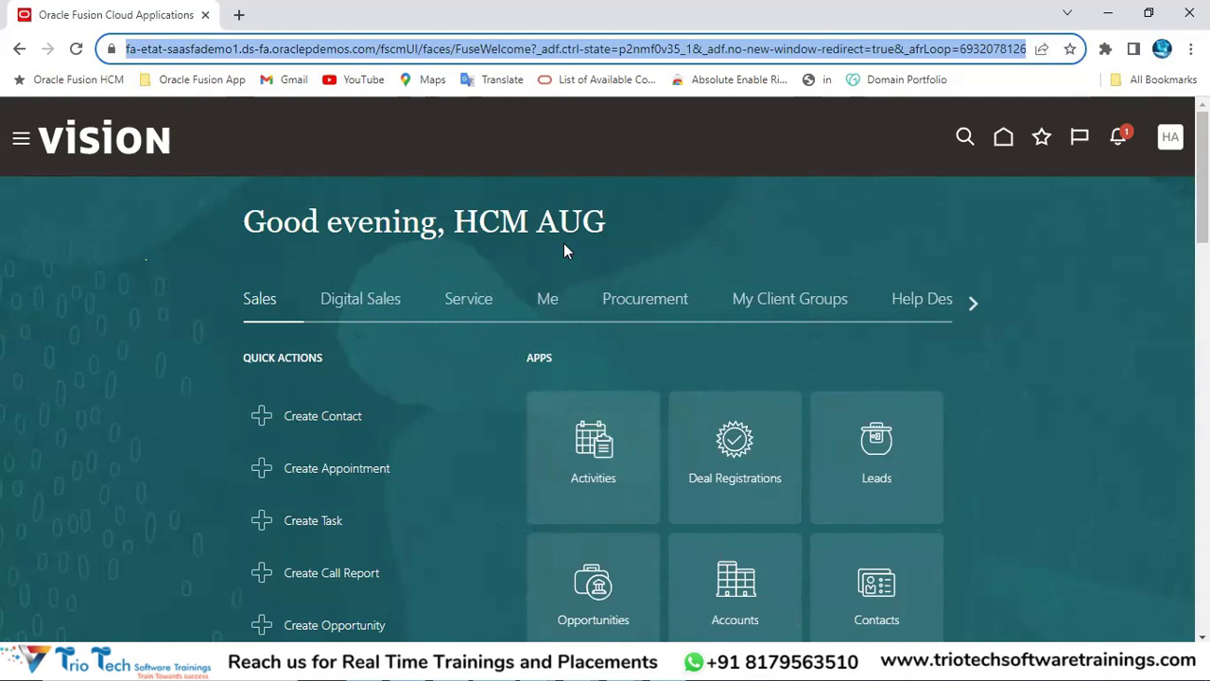
scroll(270, 387, "down", 4)
scroll(686, 196, "up", 4)
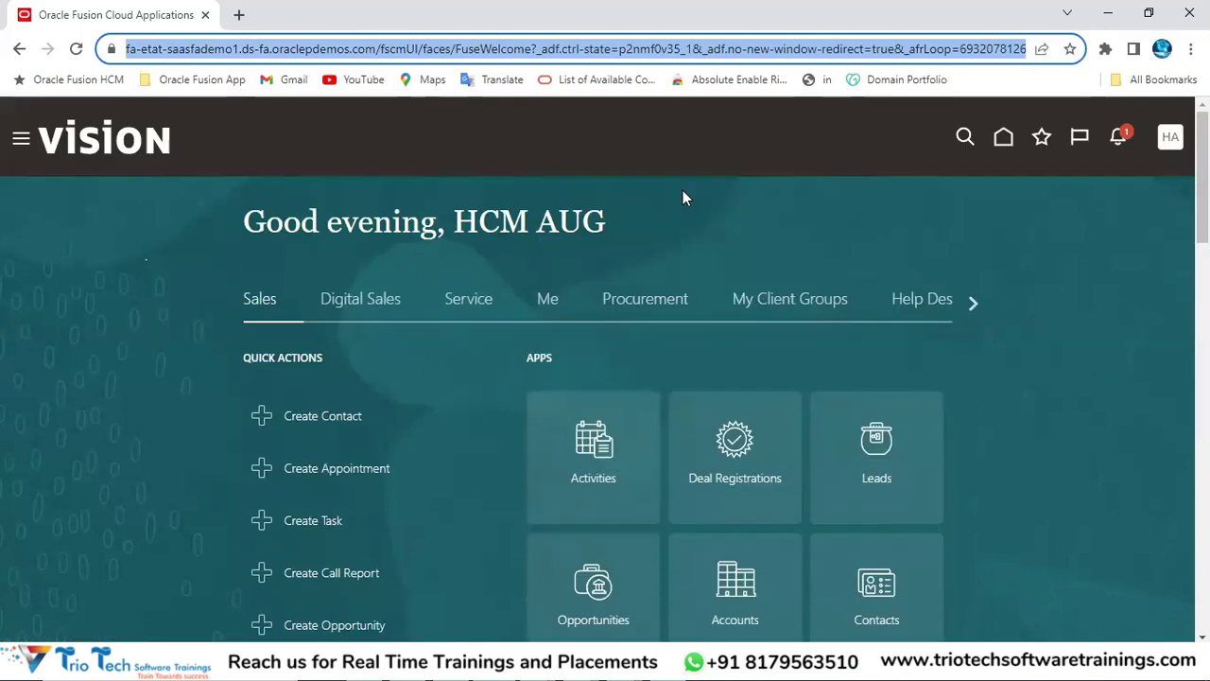
left_click(728, 252)
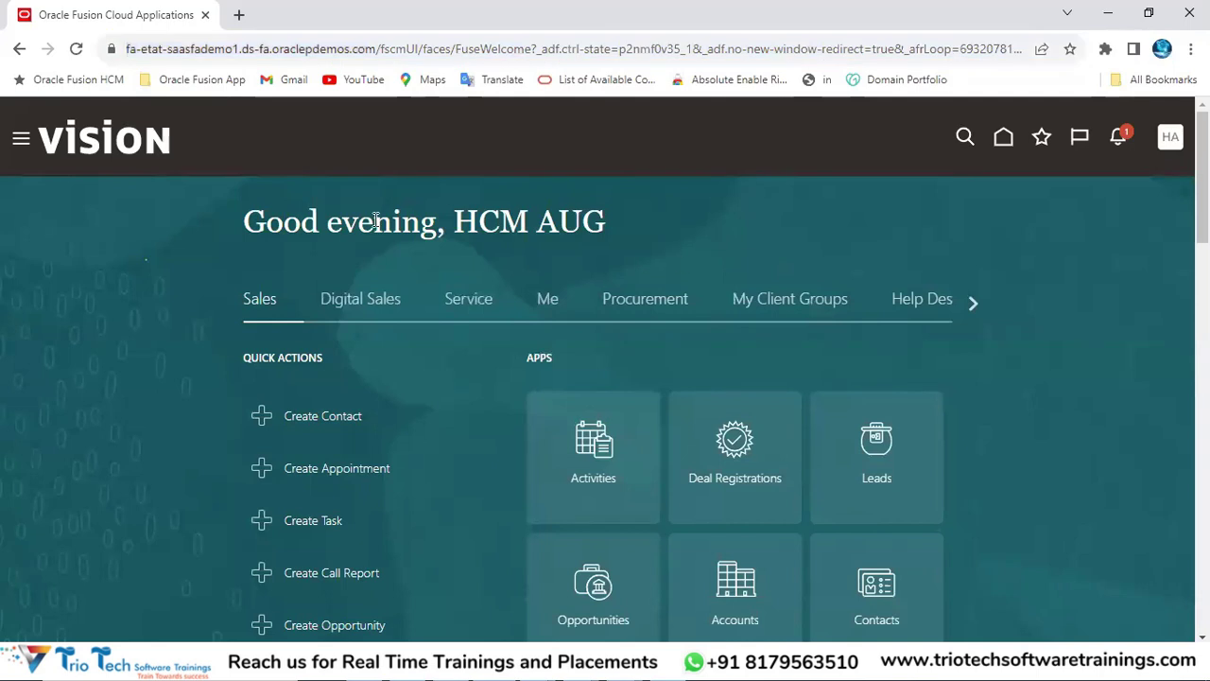
left_click_drag(254, 220, 513, 227)
left_click_drag(604, 225, 605, 227)
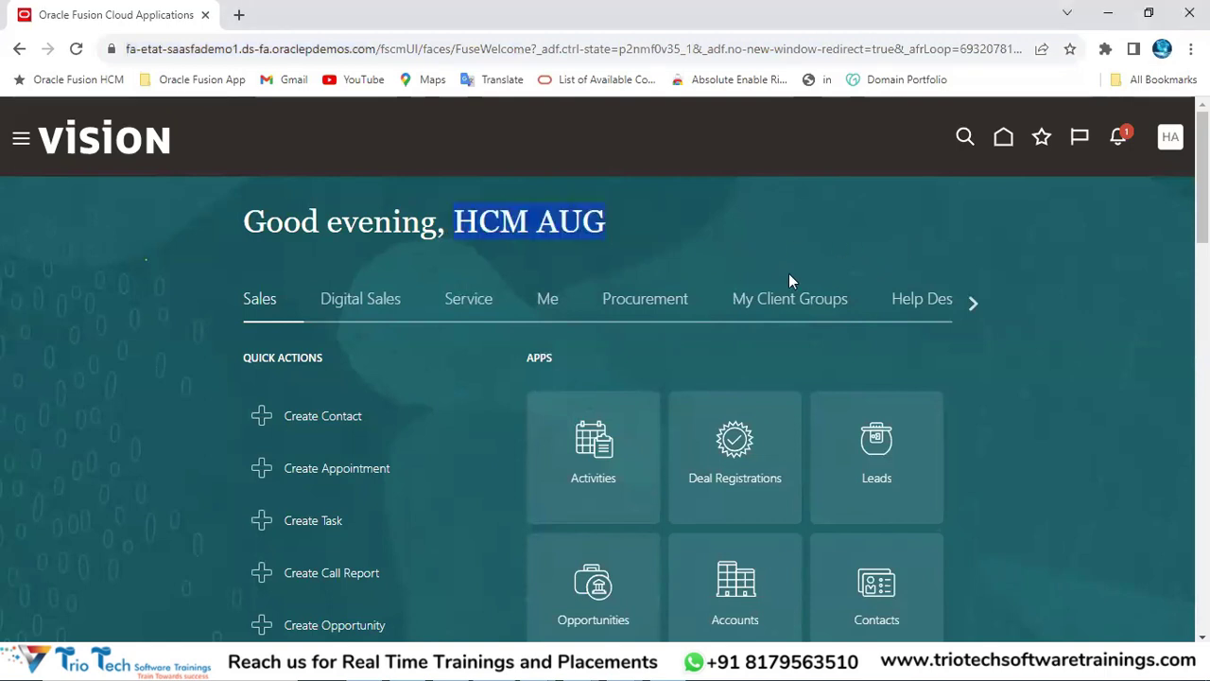
- Browse the Digital Sales, Sales, Service, Me, Procurement and My Client Groups sections of the home page
left_click(382, 309)
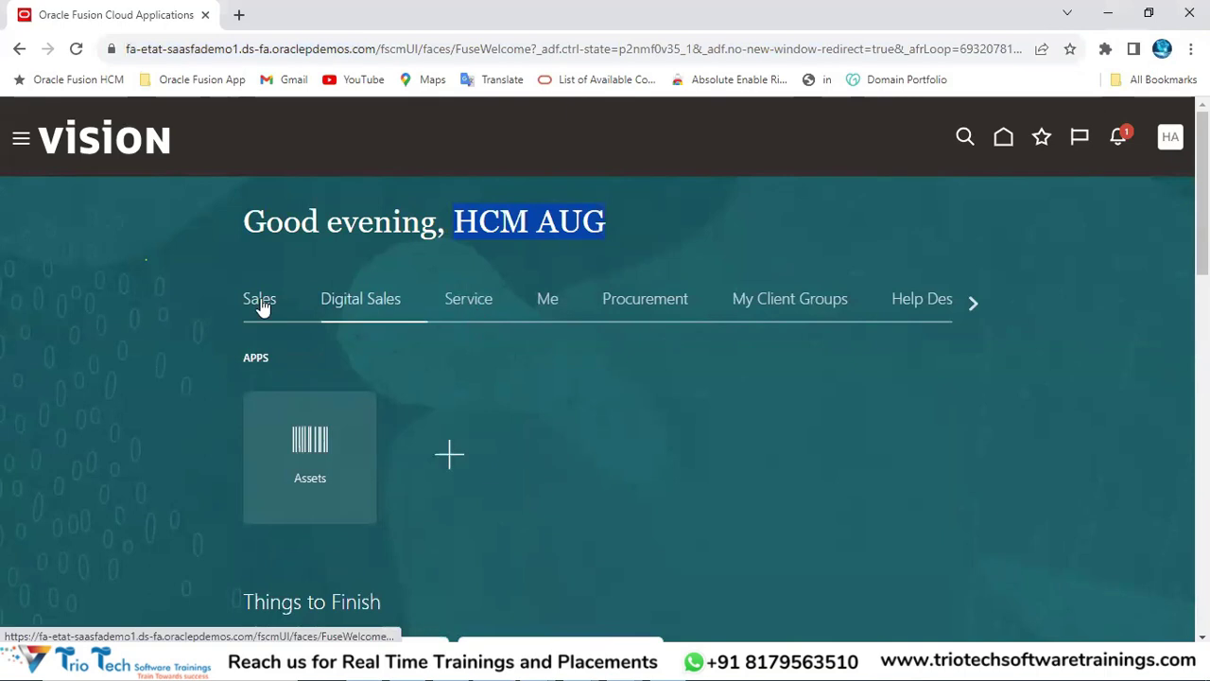
left_click(261, 307)
left_click(471, 302)
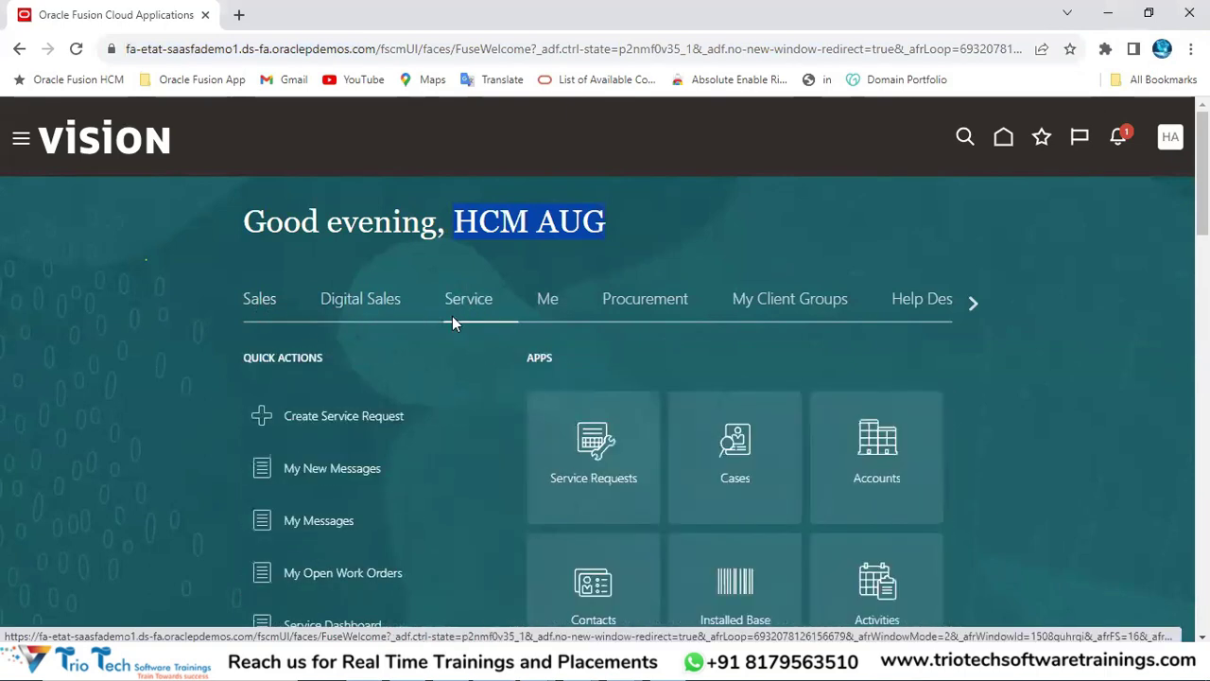
left_click(353, 310)
left_click(543, 310)
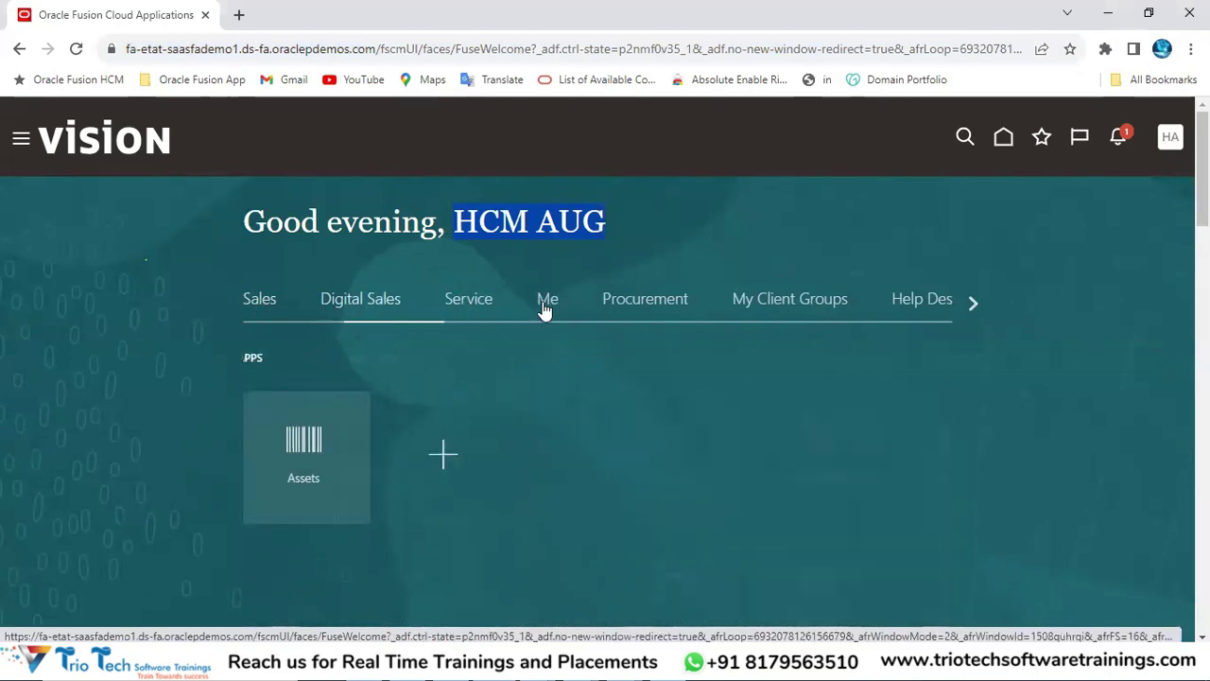
left_click(631, 308)
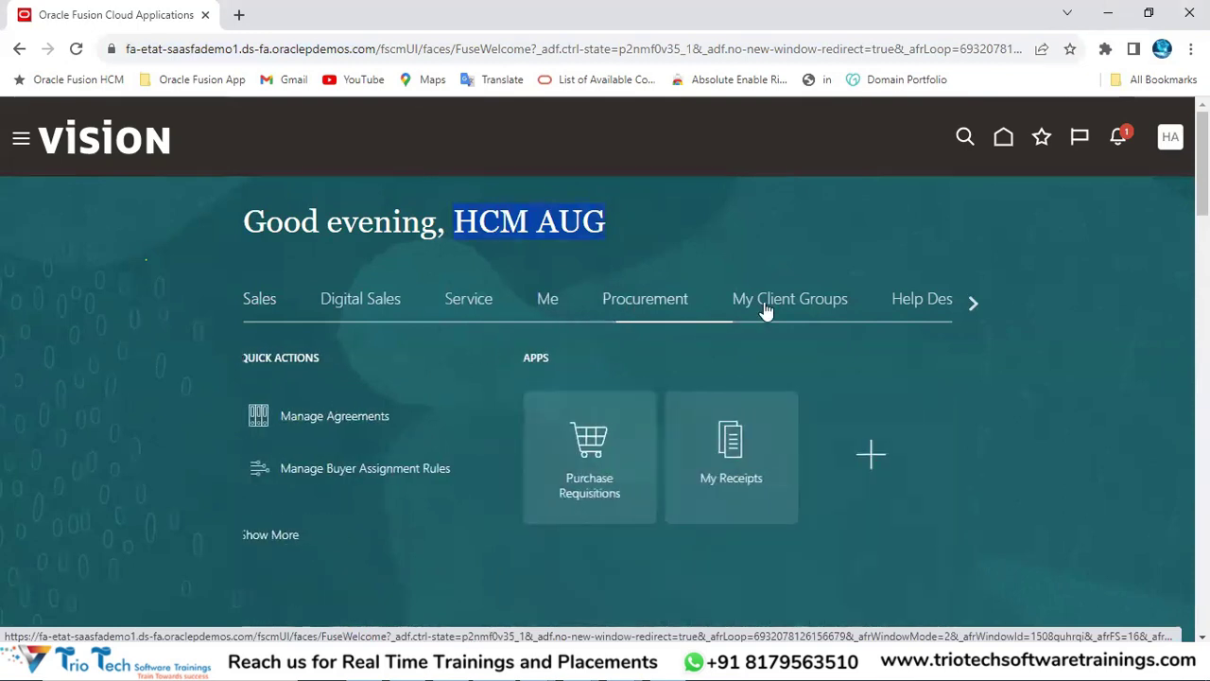
left_click(763, 311)
- Look through the further home page sections beyond Help Desk and return to the start of the section list
left_click(972, 303)
left_click(972, 304)
left_click(972, 304)
left_click(972, 304)
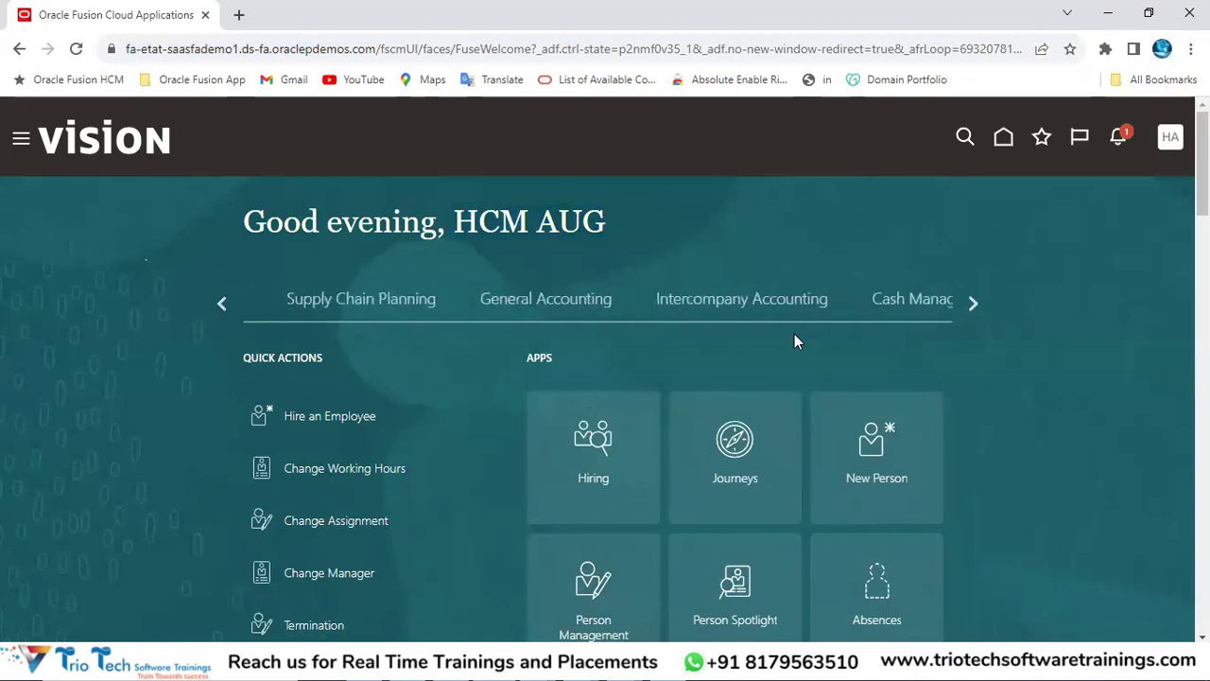
left_click(219, 305)
left_click(219, 304)
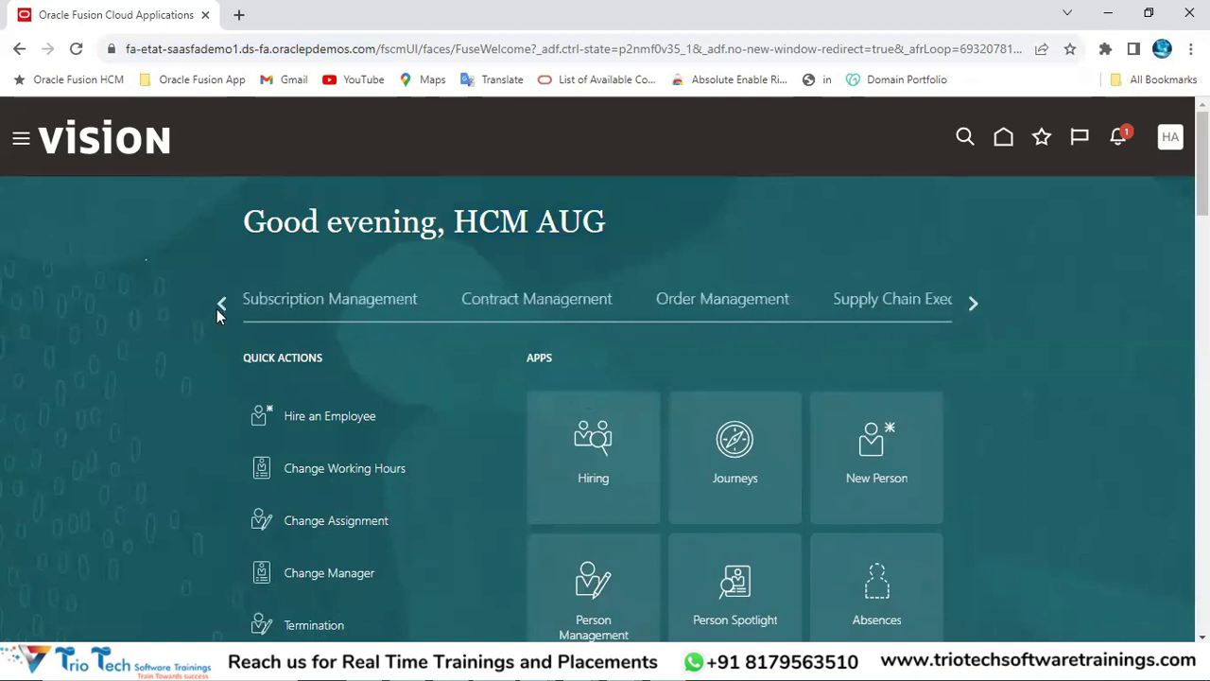
left_click(219, 305)
left_click(220, 304)
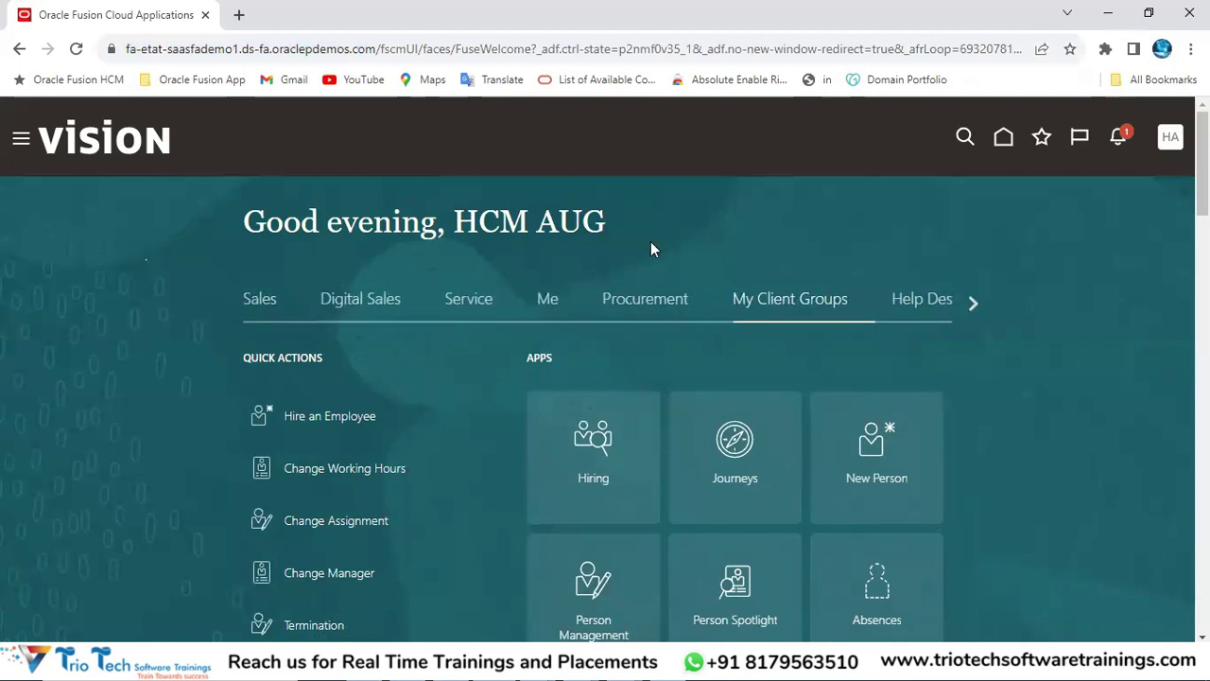
- View the Procurement section, and examine the quick actions and apps under My Client Groups
left_click(630, 303)
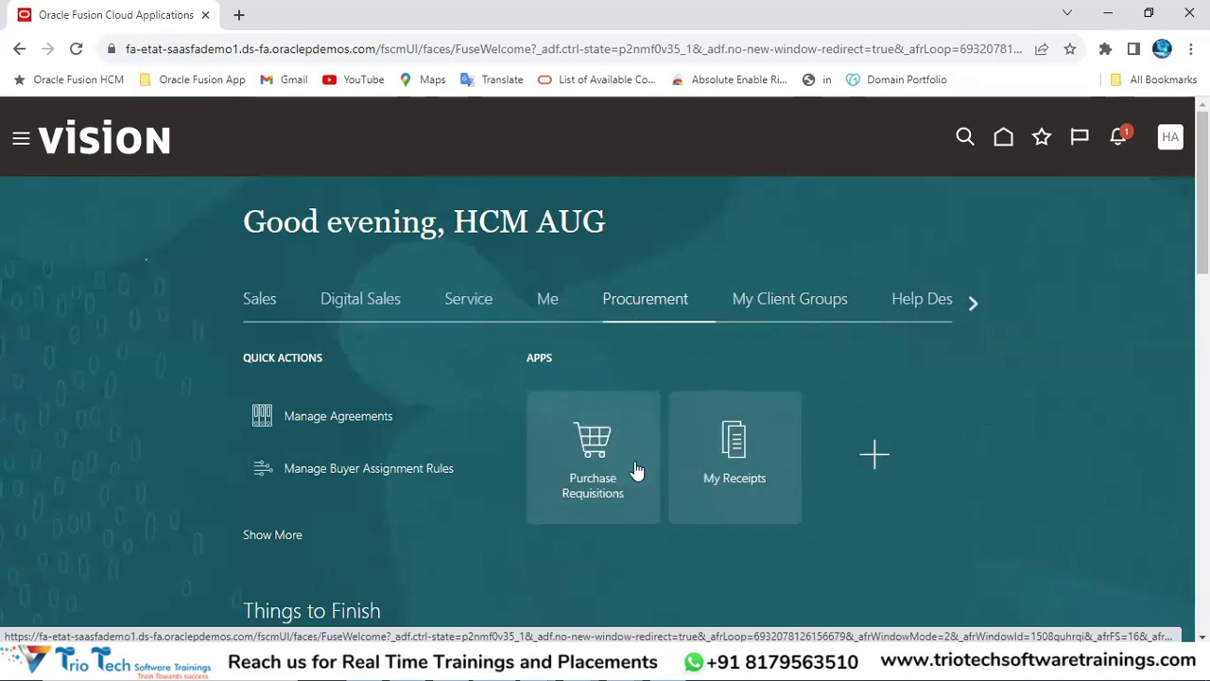
left_click(795, 311)
scroll(734, 378, "down", 3)
scroll(735, 380, "down", 7)
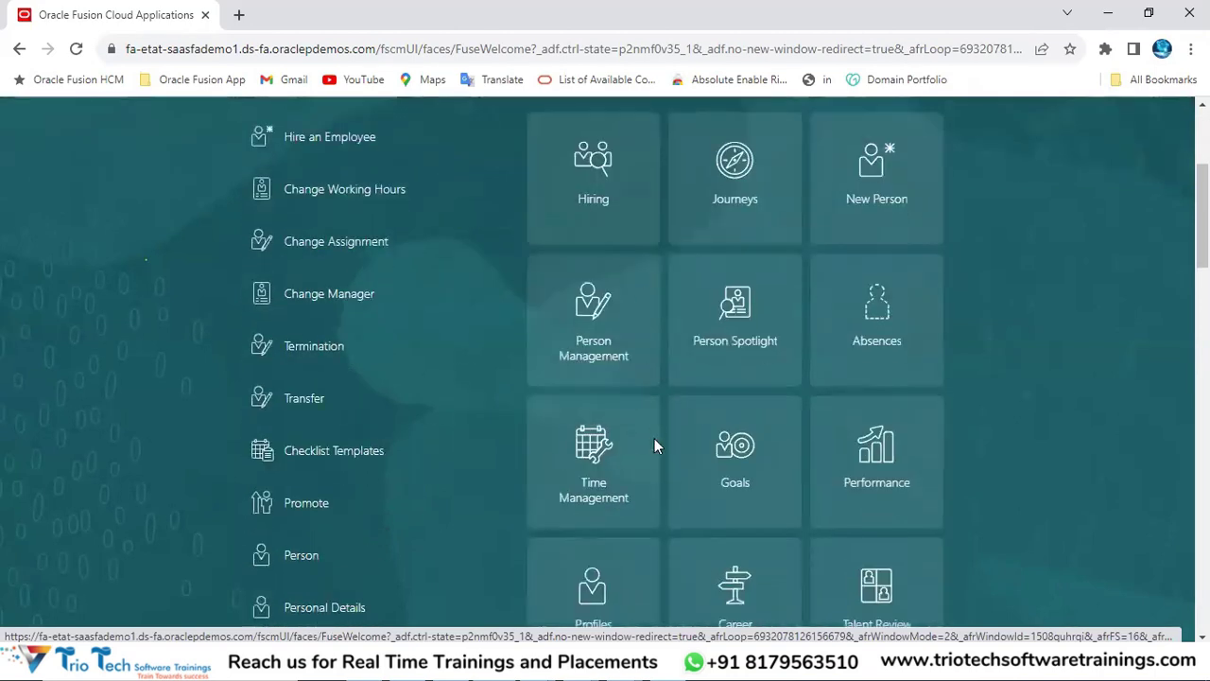
- Browse the Procurement, Help Desk, Benefits Administration and Product Management sections of the home page, and return to My Client Groups
scroll(783, 357, "up", 10)
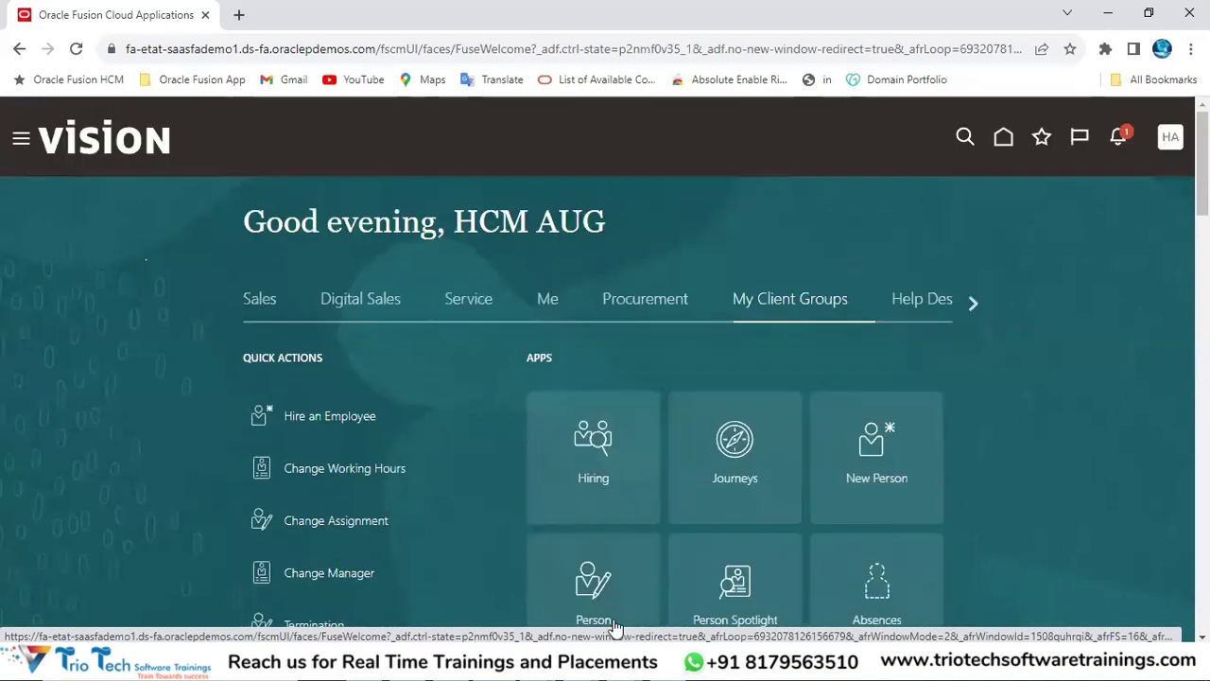
left_click(681, 318)
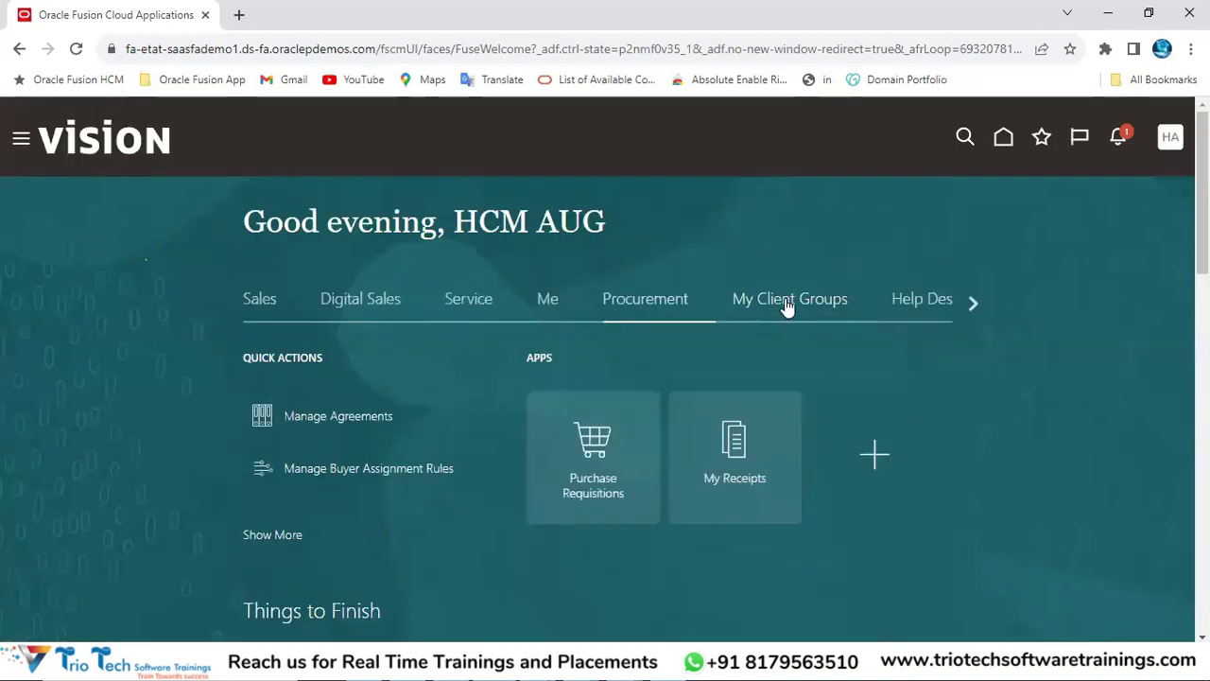
left_click(797, 312)
left_click(931, 310)
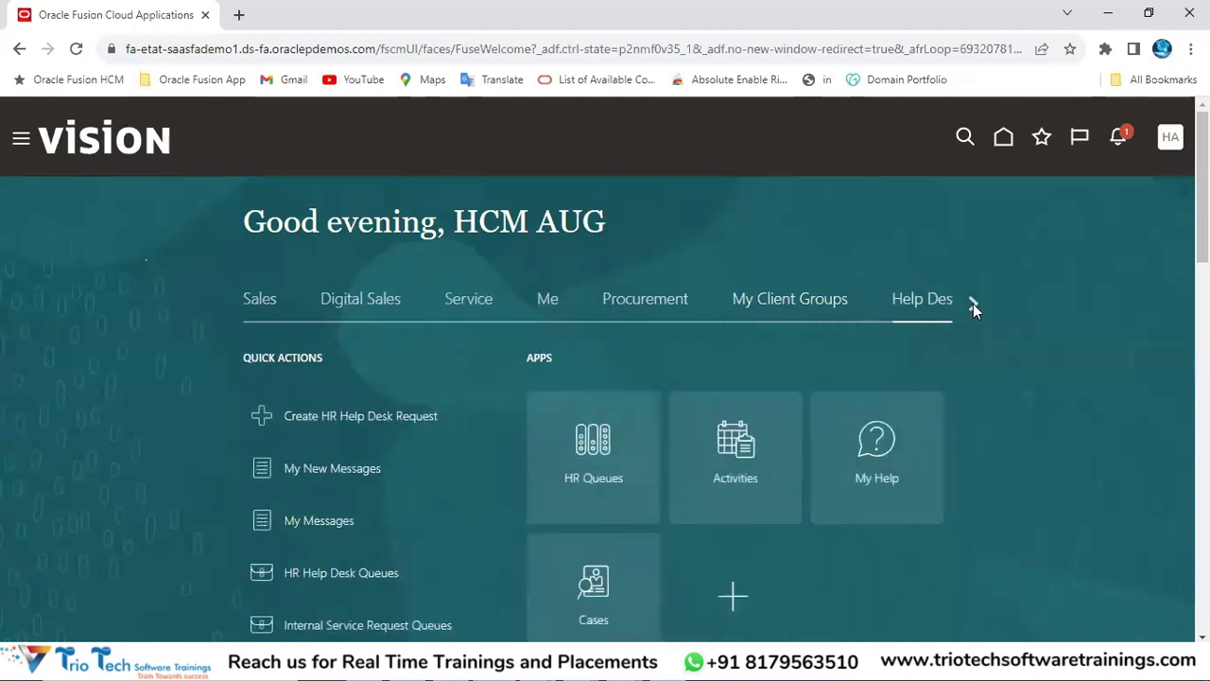
left_click(973, 304)
left_click(627, 306)
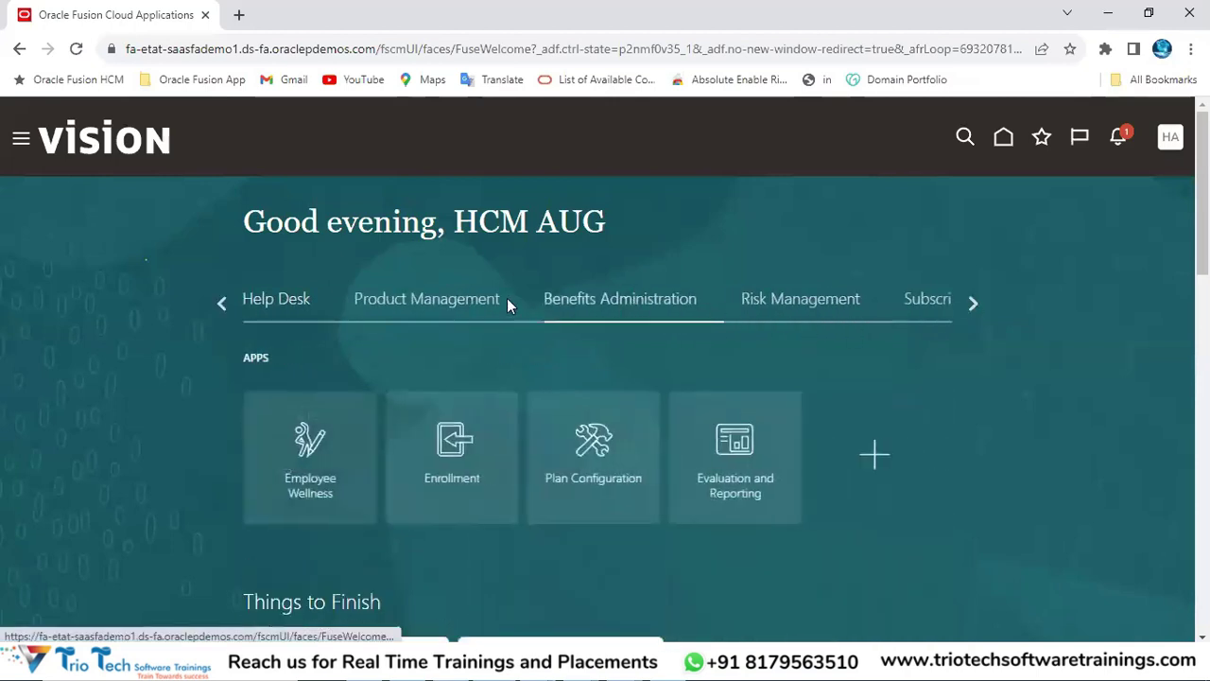
left_click(443, 310)
left_click(216, 305)
left_click(215, 305)
left_click(818, 313)
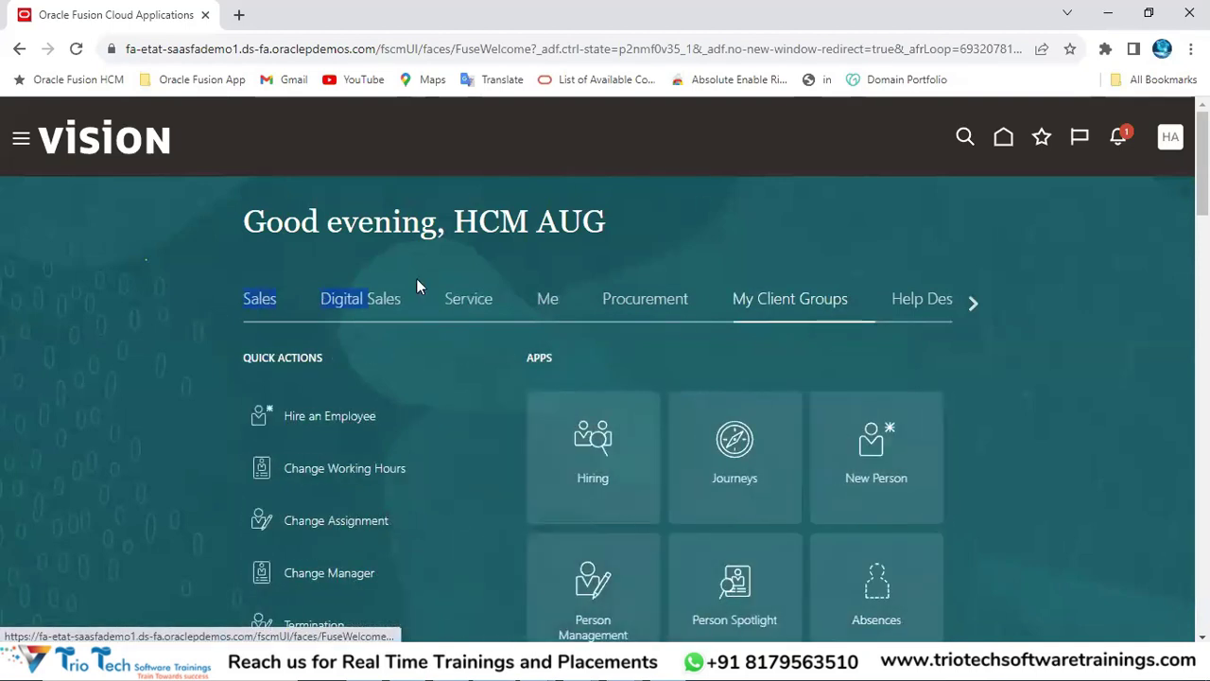
- View the Procurement, Me and Service sections of the home page in turn, and reopen My Client Groups
left_click(610, 301)
left_click(555, 301)
left_click(803, 313)
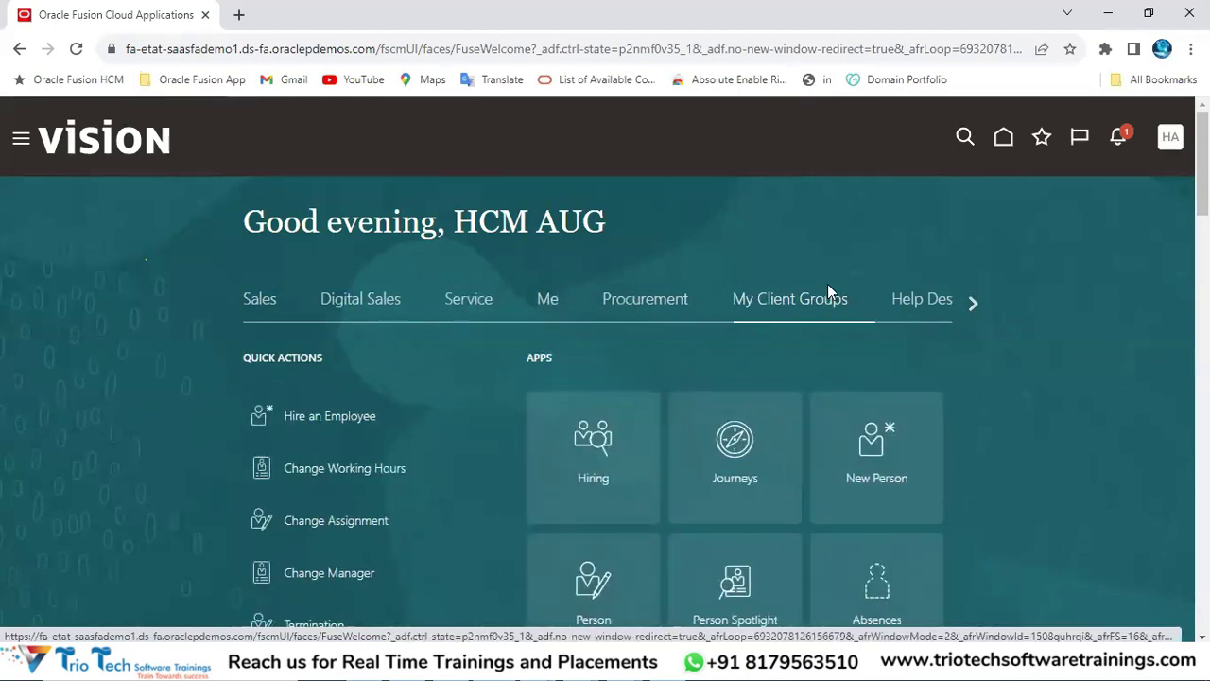
left_click(664, 297)
left_click(764, 285)
left_click(641, 312)
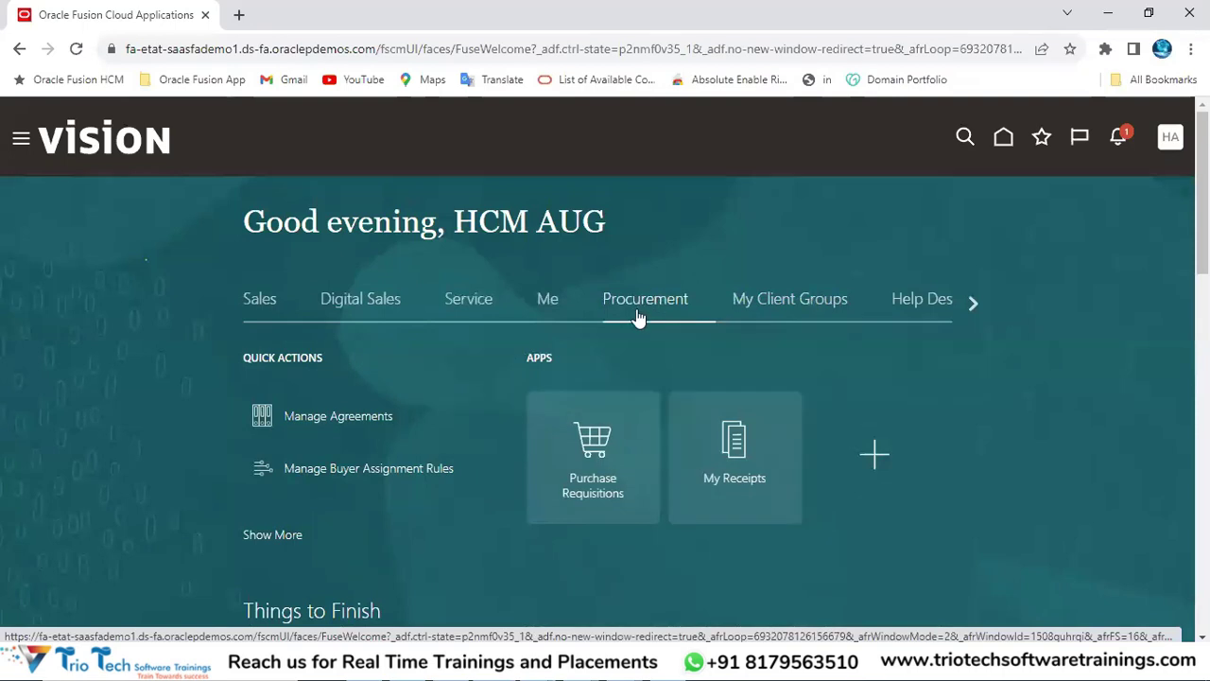
left_click(552, 304)
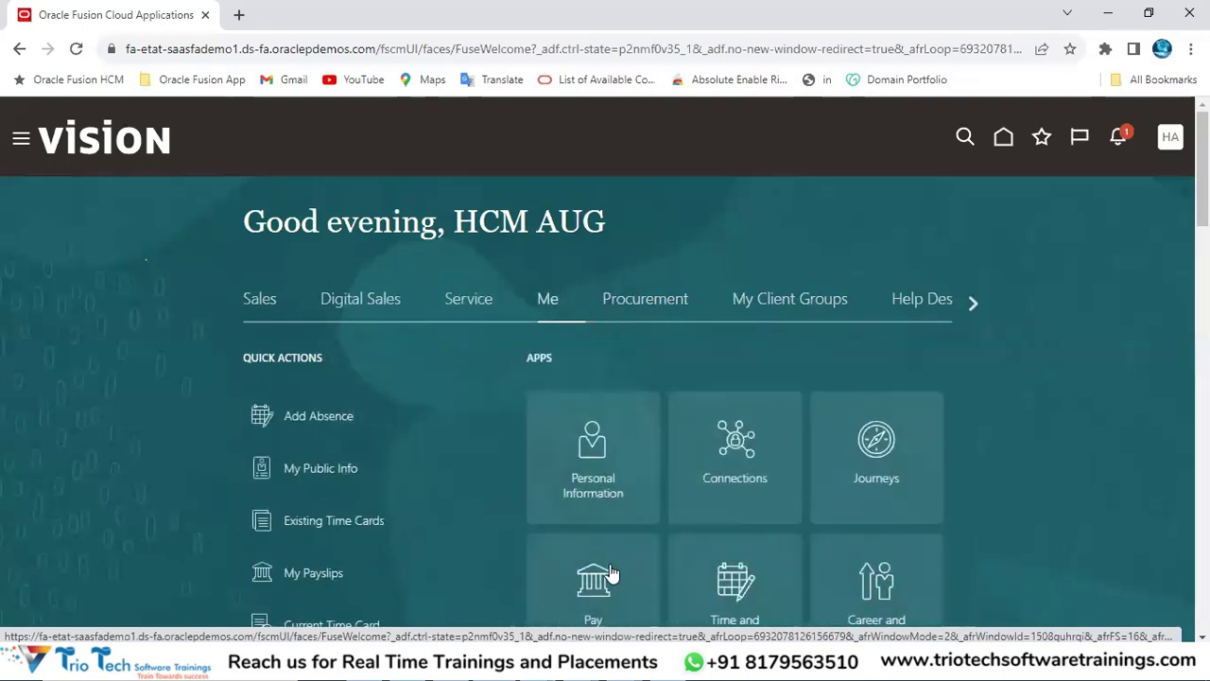
left_click(464, 304)
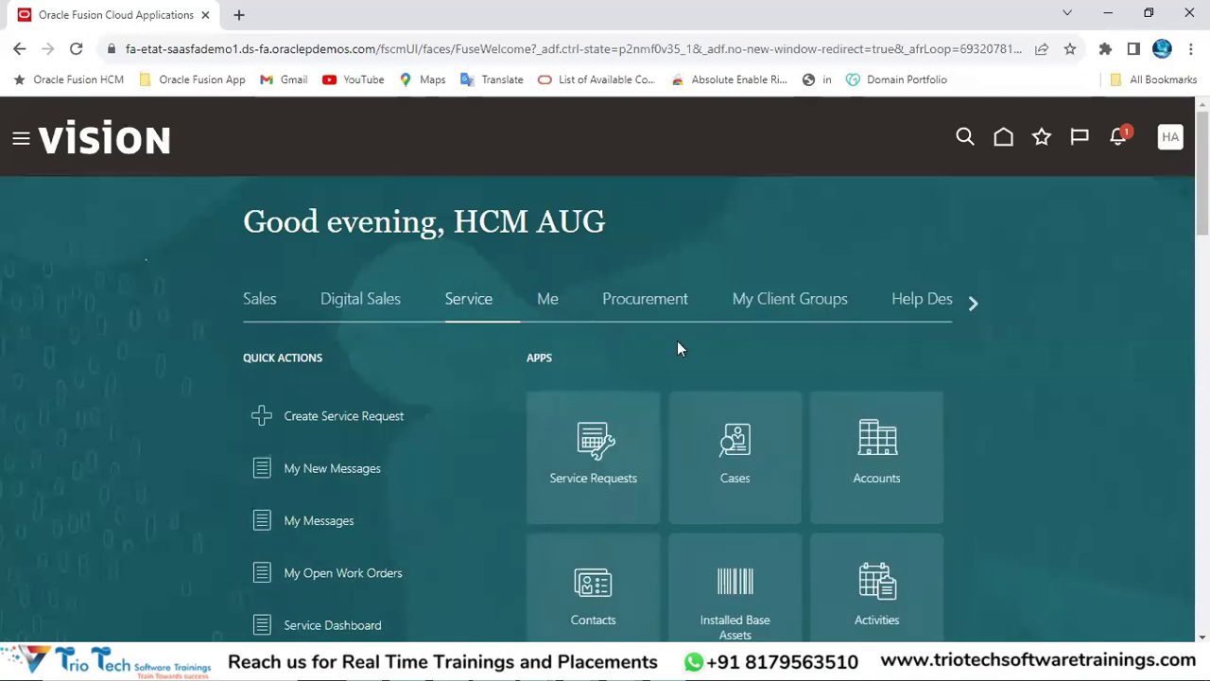
left_click(800, 298)
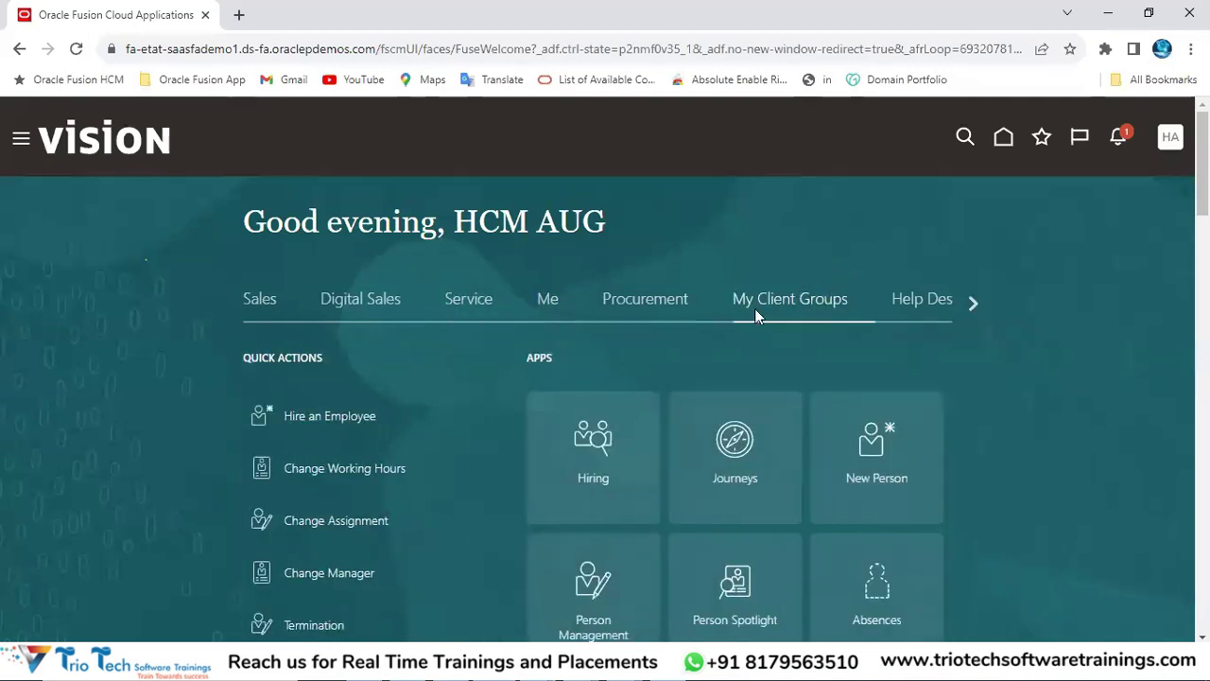
- Examine the quick actions and apps under My Client Groups, with a brief look at the Procurement section
scroll(753, 322, "down", 4)
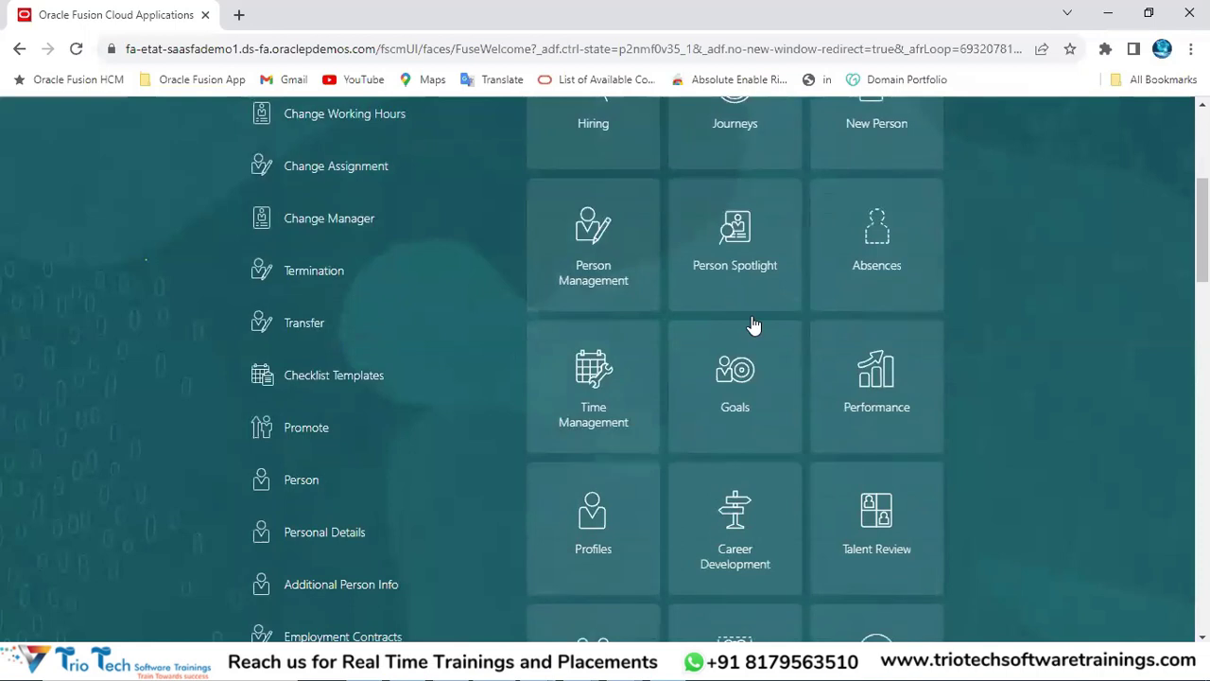
scroll(652, 369, "up", 4)
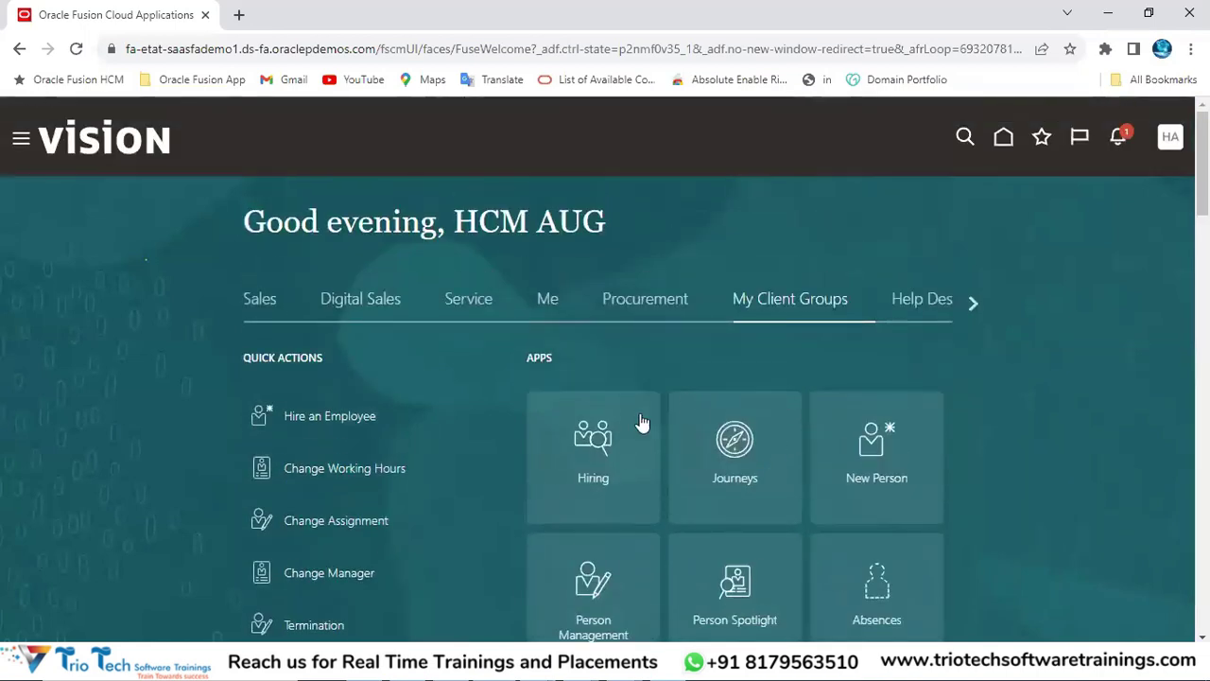
scroll(763, 480, "down", 3)
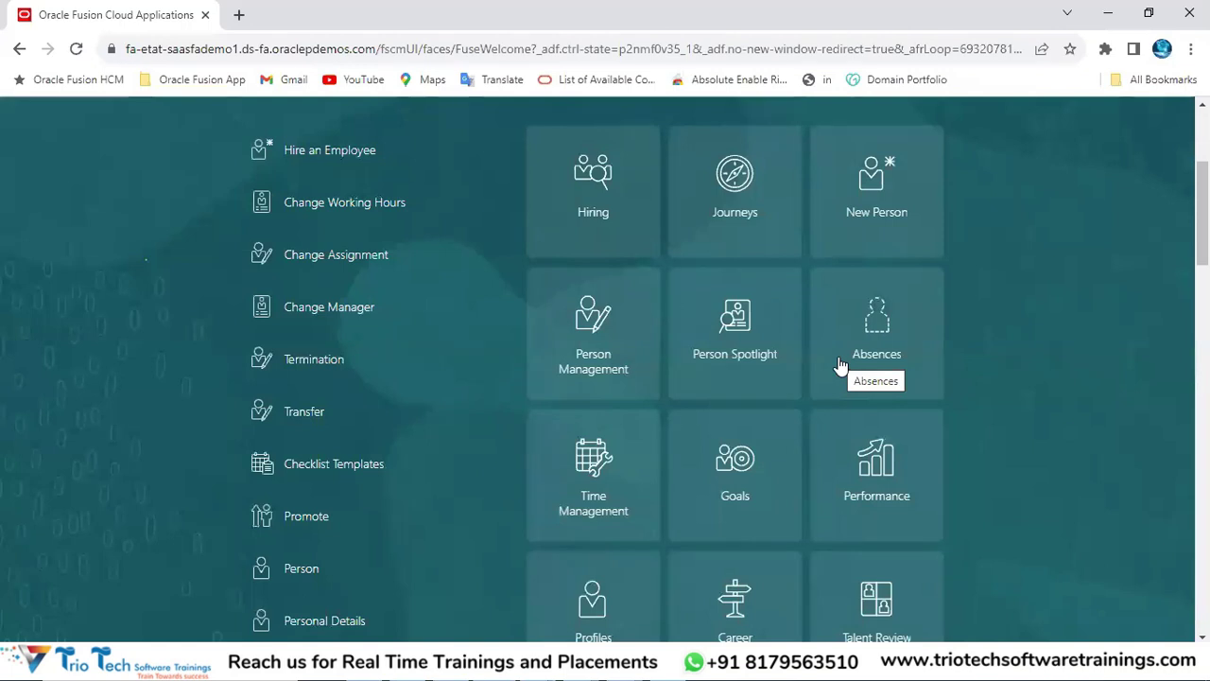
scroll(841, 366, "up", 3)
left_click(672, 301)
left_click(766, 311)
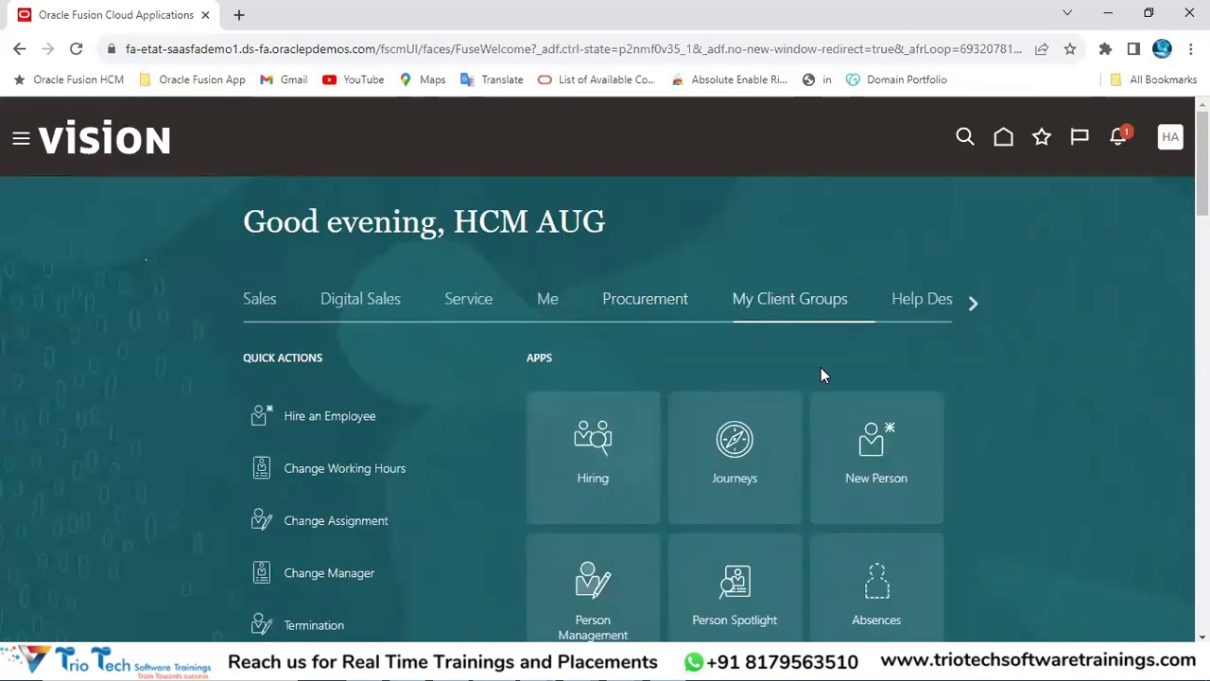
scroll(834, 270, "down", 2)
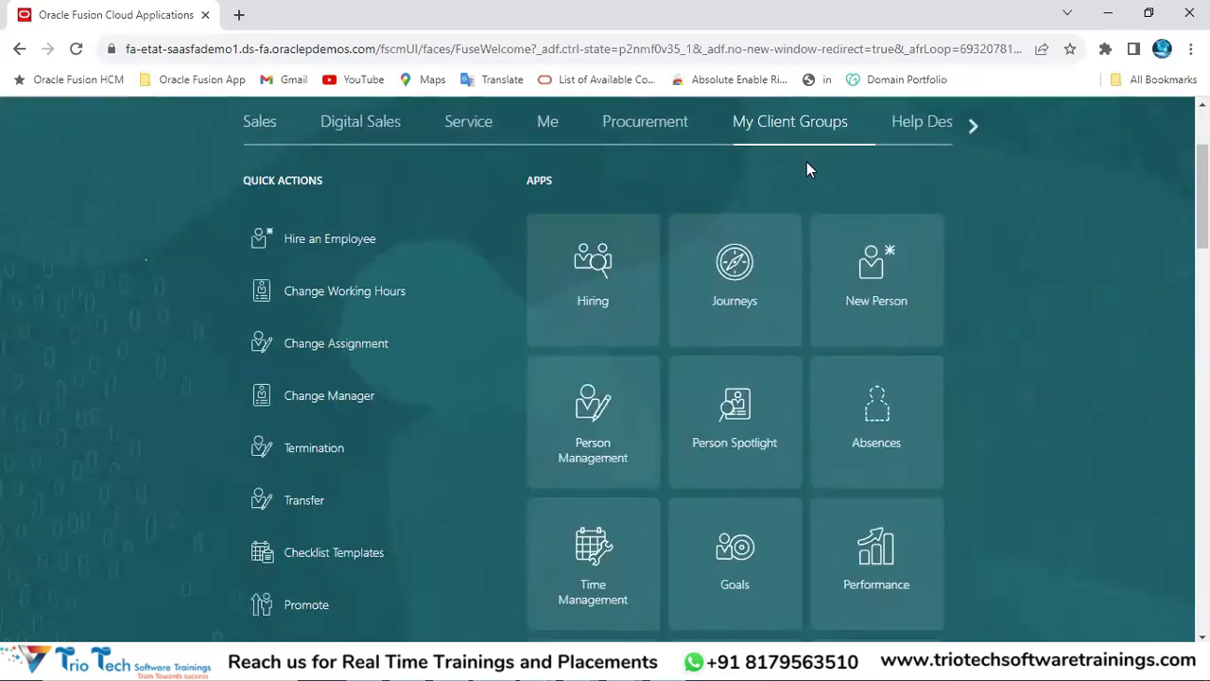
scroll(785, 259, "down", 1)
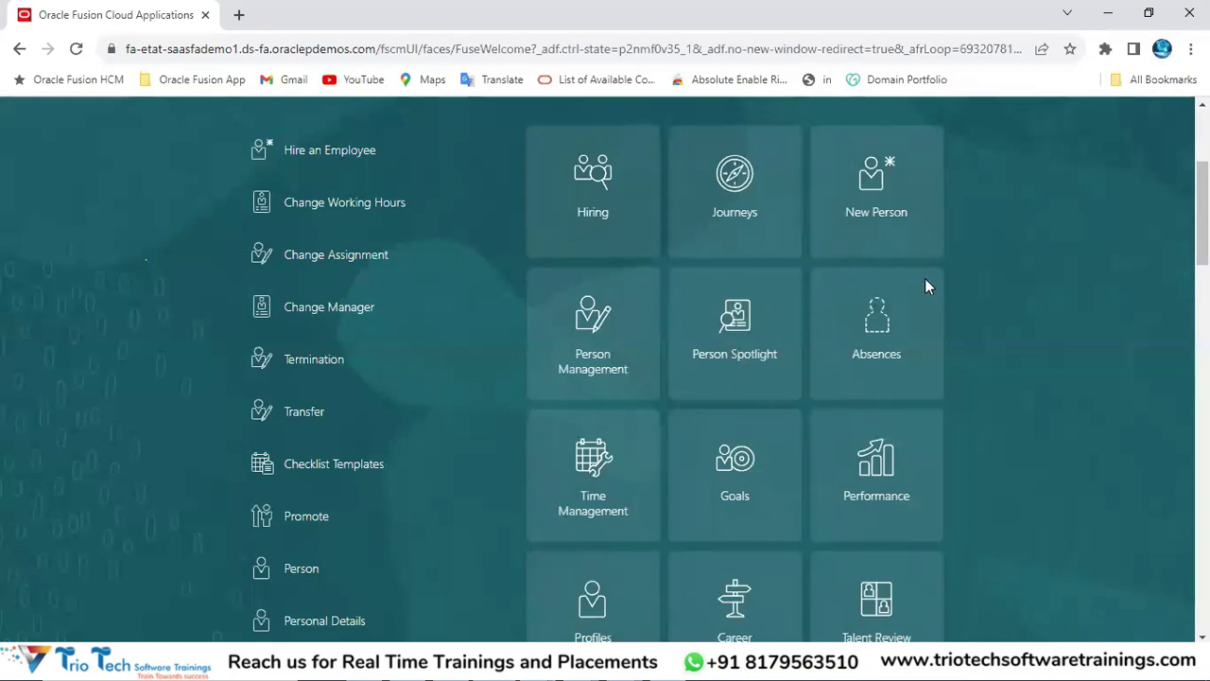
scroll(806, 349, "down", 1)
scroll(829, 346, "down", 2)
scroll(829, 346, "up", 5)
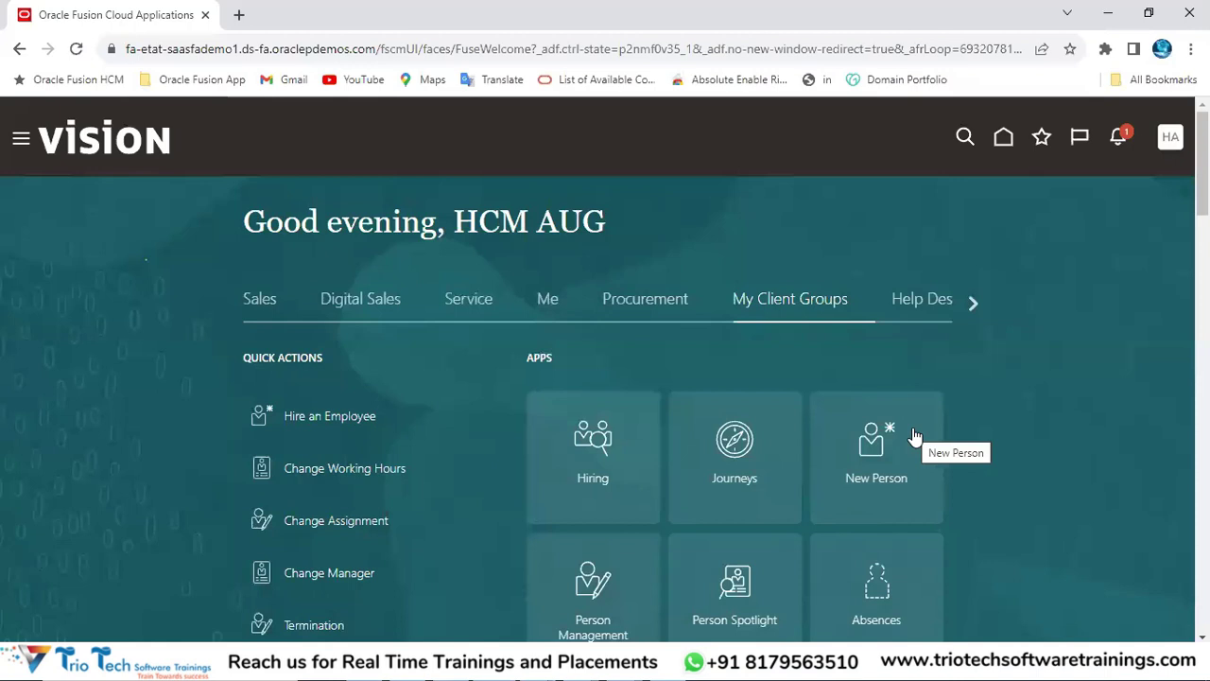
- Open the New Person app from My Client Groups and examine its list of tasks
left_click(420, 55)
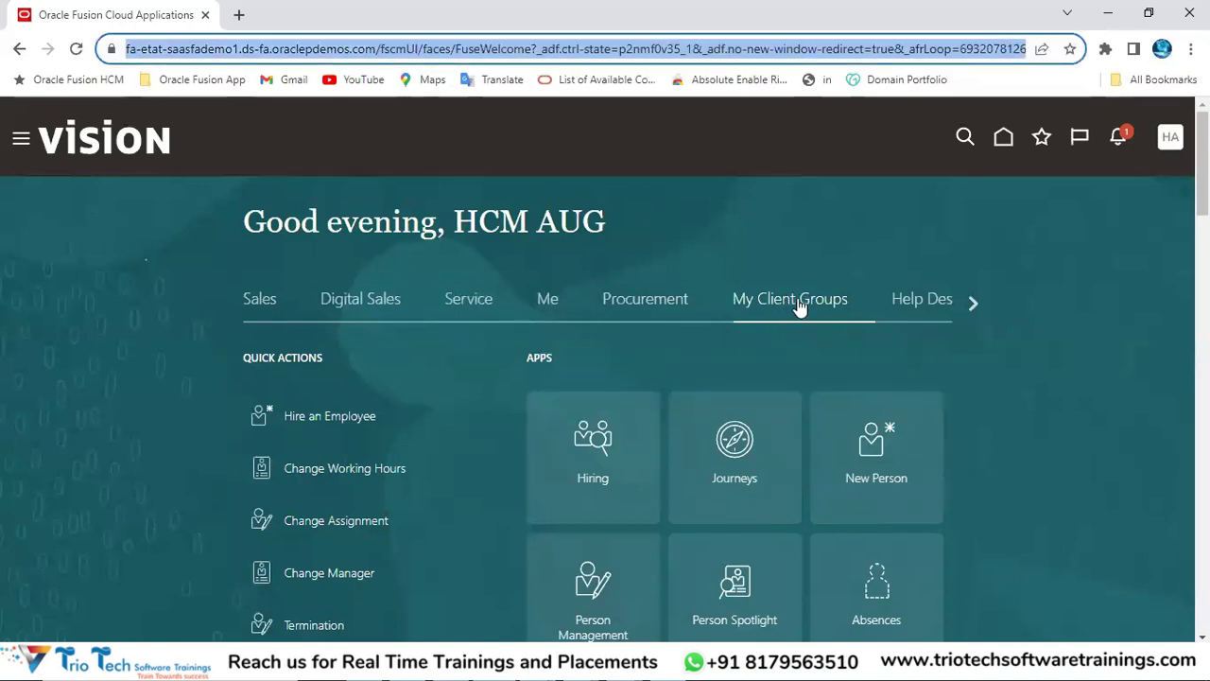
left_click(877, 461)
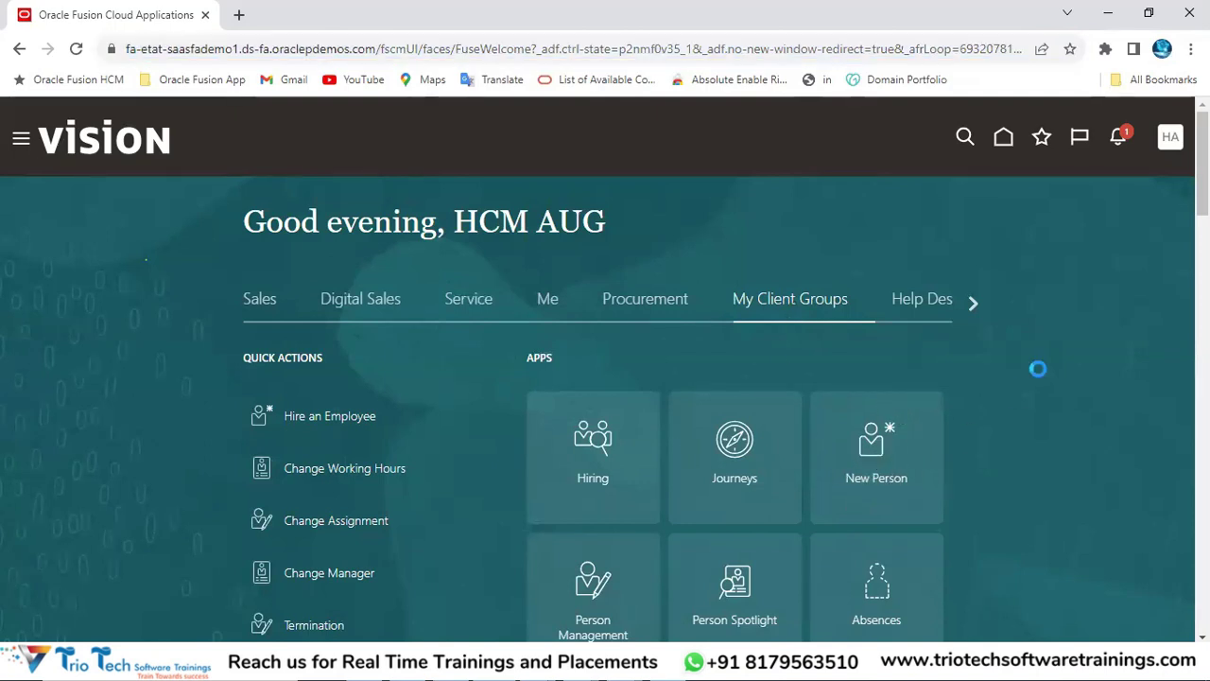
left_click(855, 470)
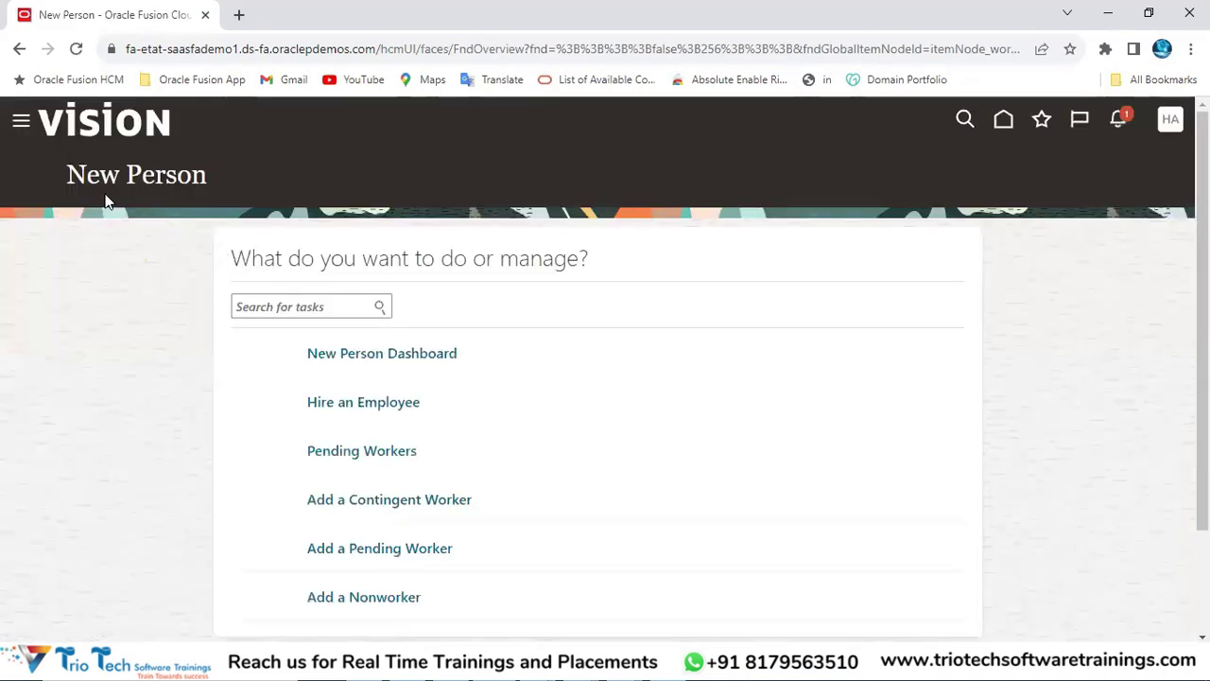
left_click_drag(87, 175, 156, 175)
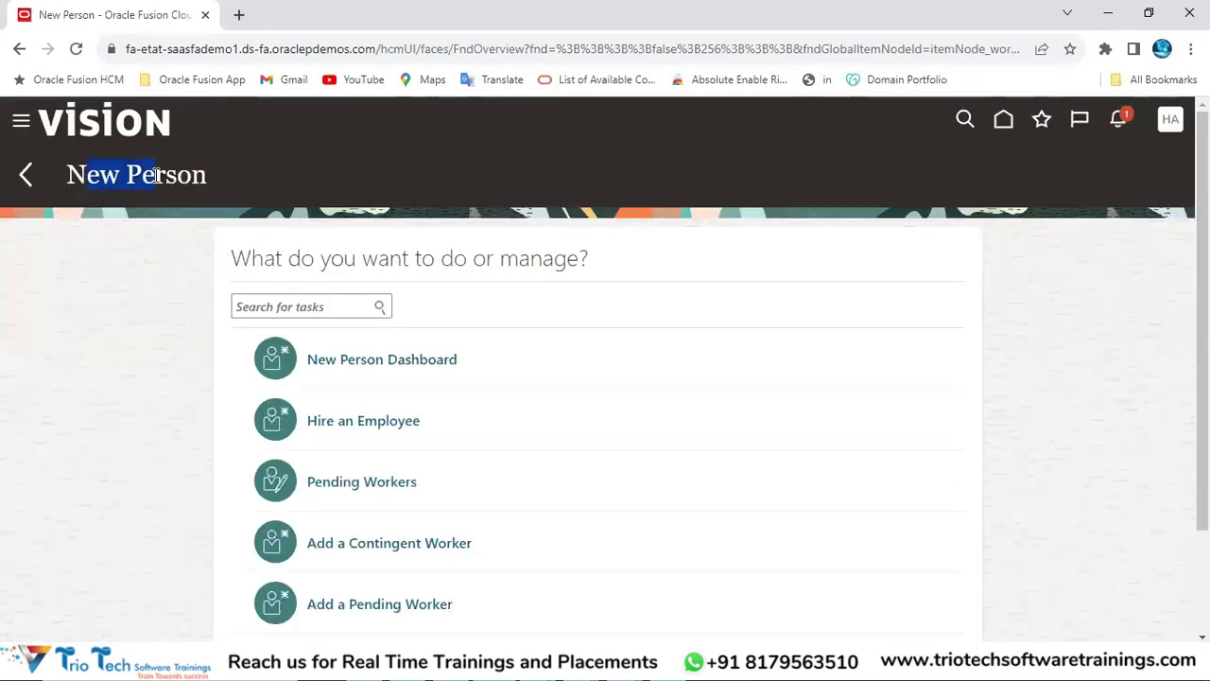
left_click(292, 306)
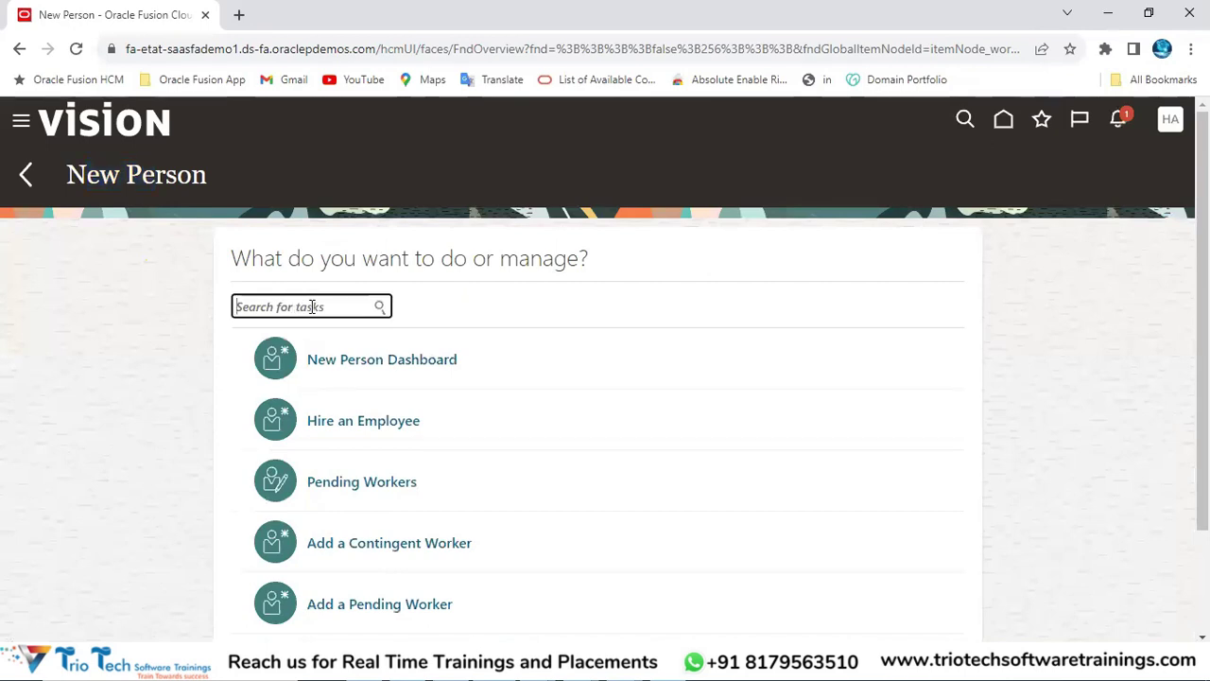
scroll(493, 296, "down", 2)
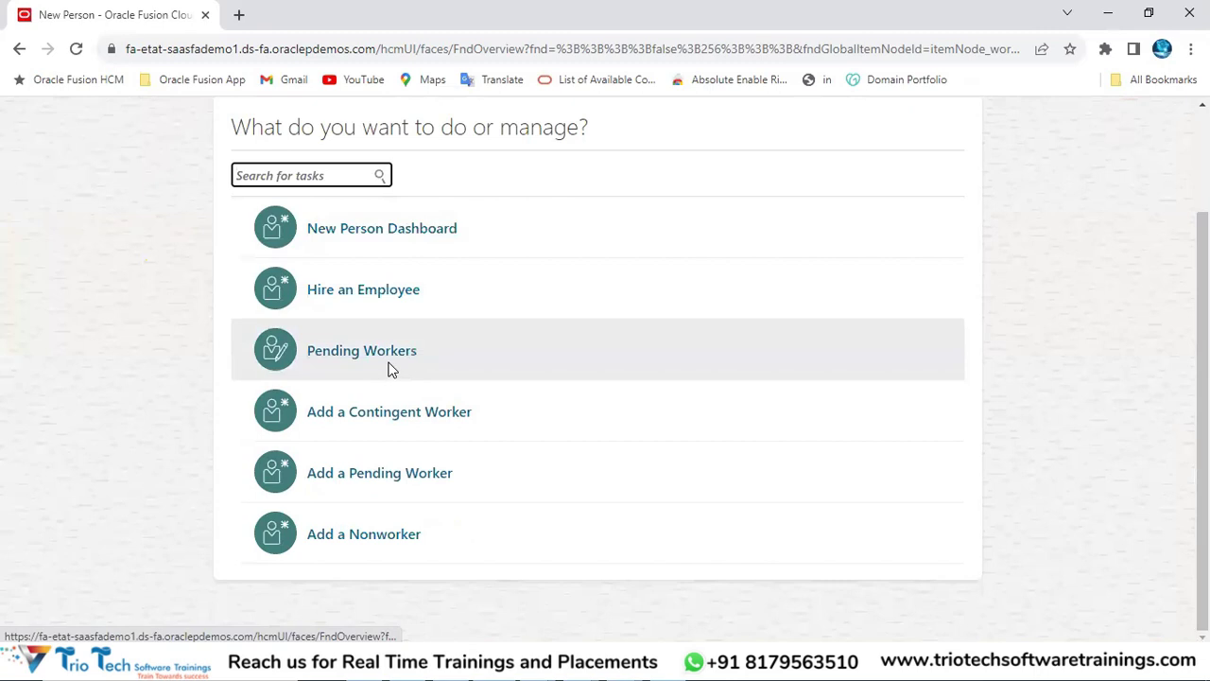
- Open the Hire an Employee task to view its Identification page, and cancel it, discarding the changes
left_click(376, 296)
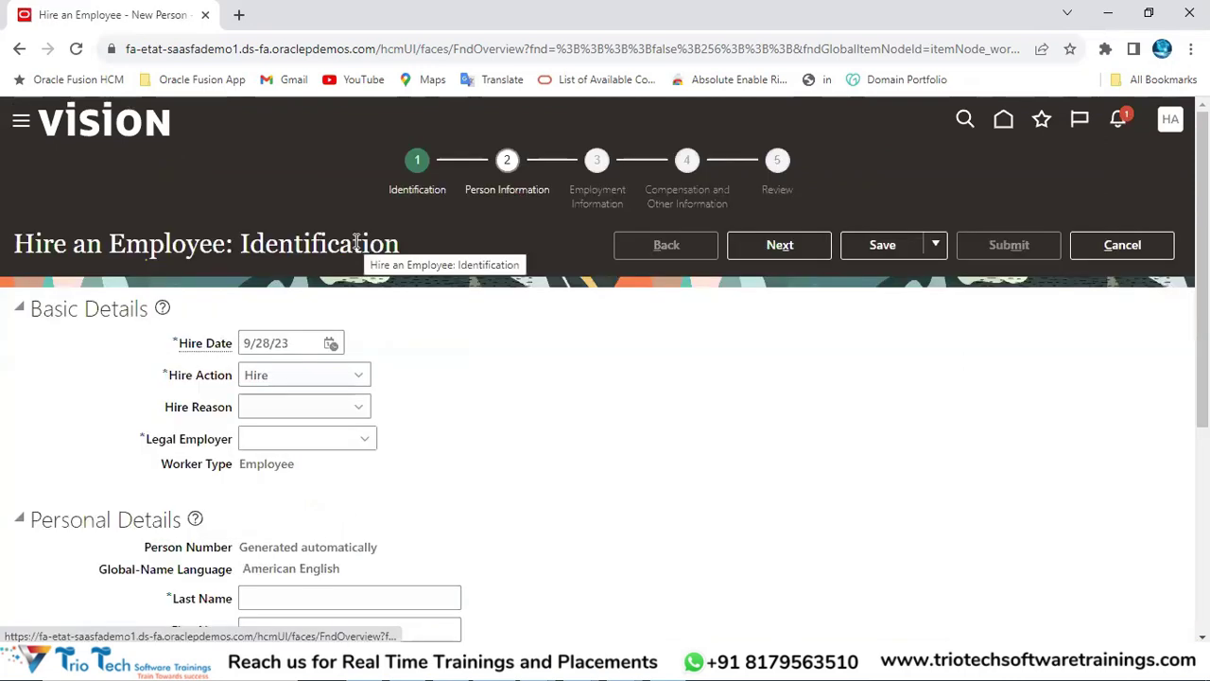
left_click_drag(56, 236, 199, 247)
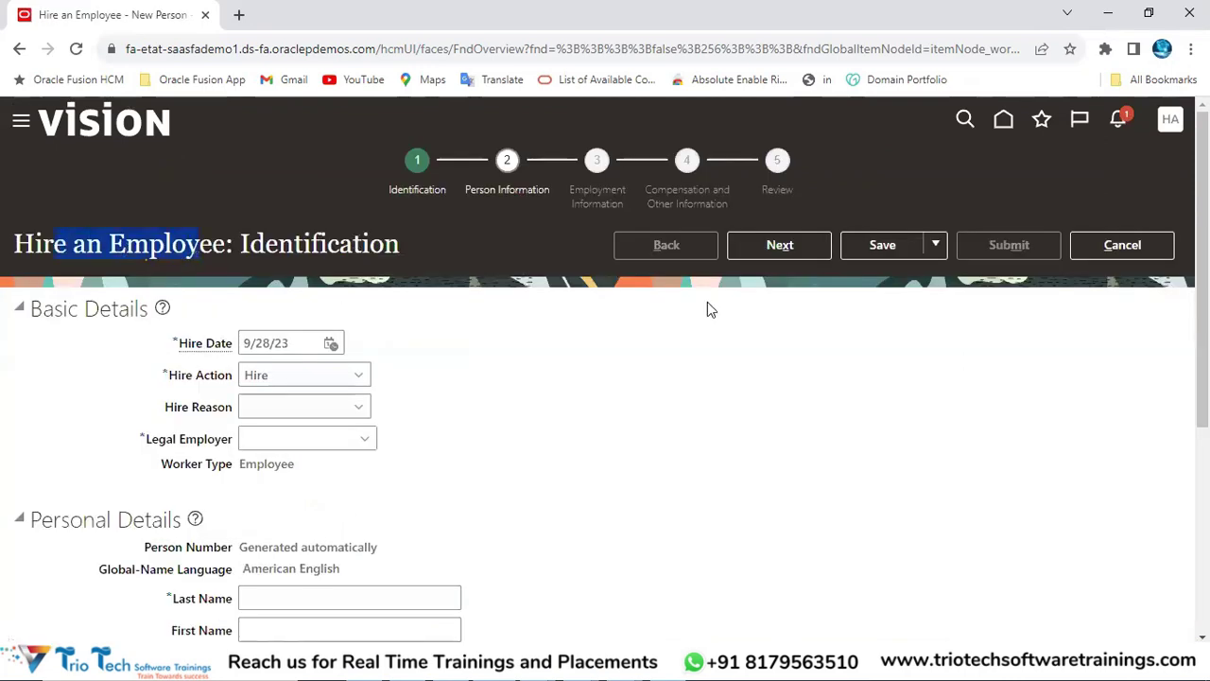
left_click(1100, 262)
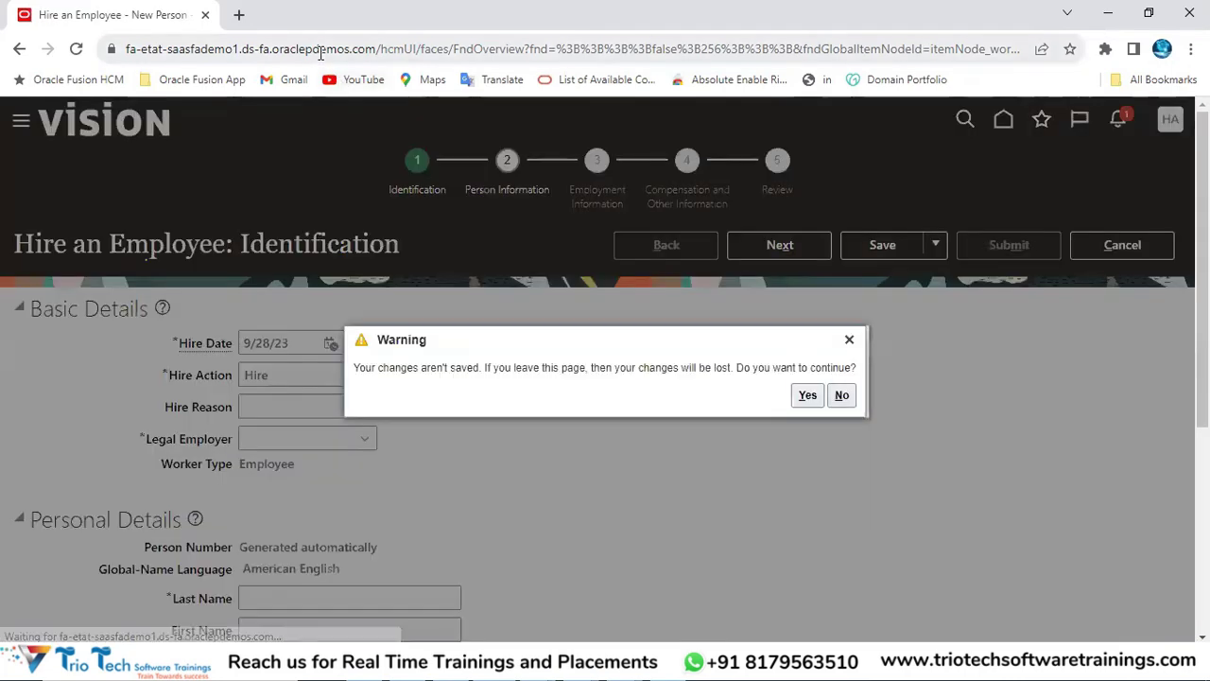
left_click(351, 49)
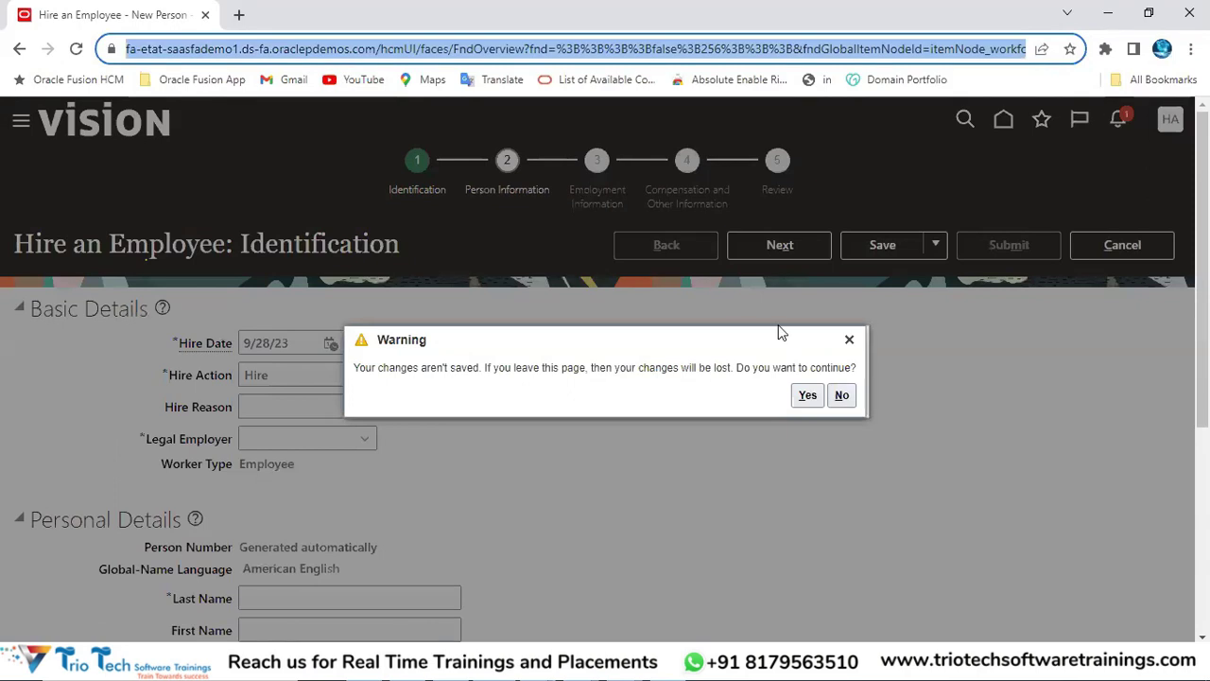
left_click(807, 397)
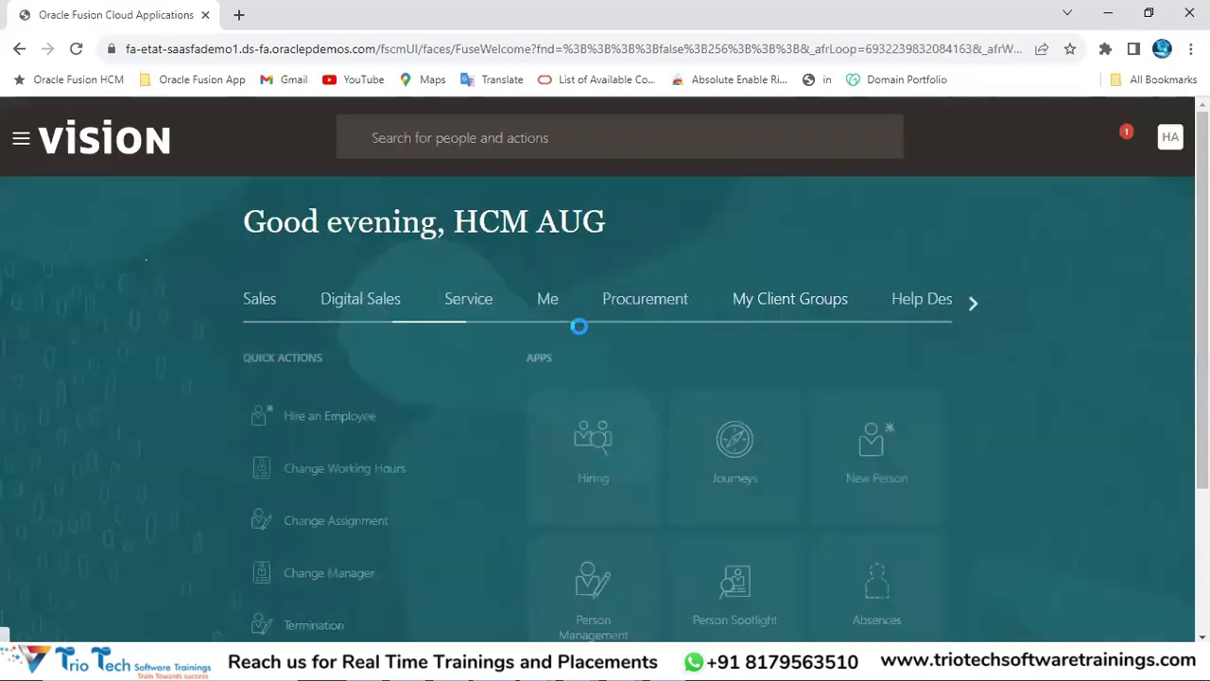
- Return to My Client Groups on the home page and look through its full range of quick actions and apps
left_click(655, 297)
left_click(810, 306)
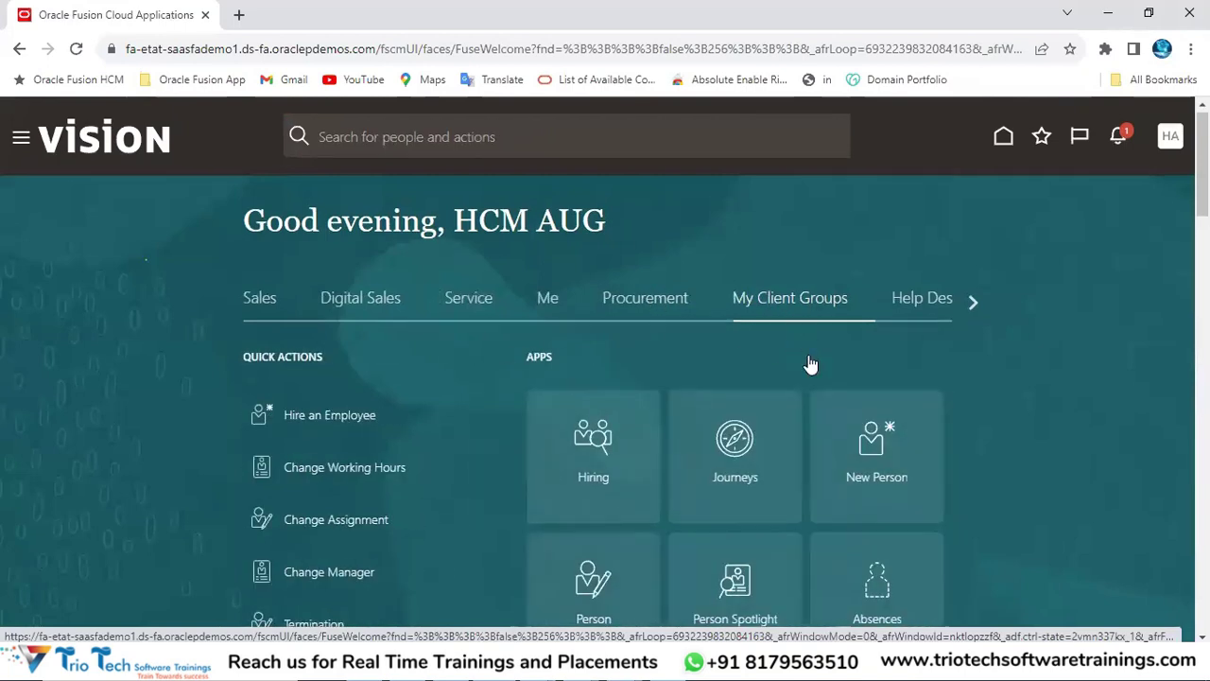
scroll(807, 365, "down", 2)
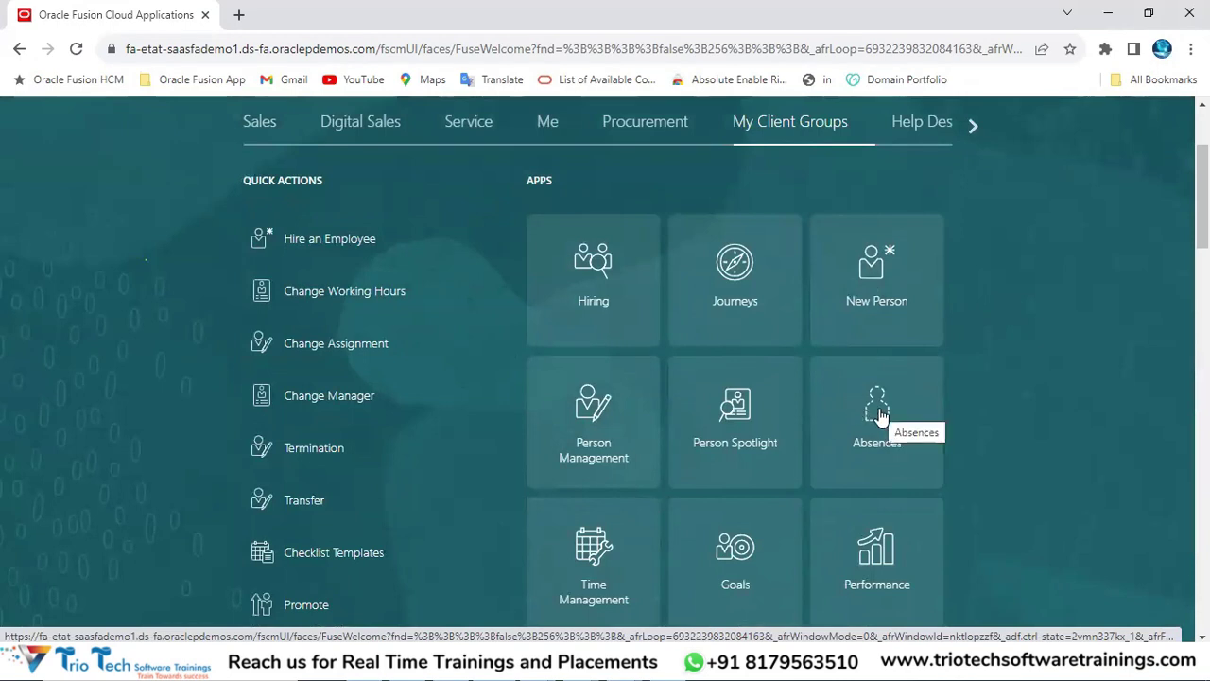
scroll(879, 416, "up", 2)
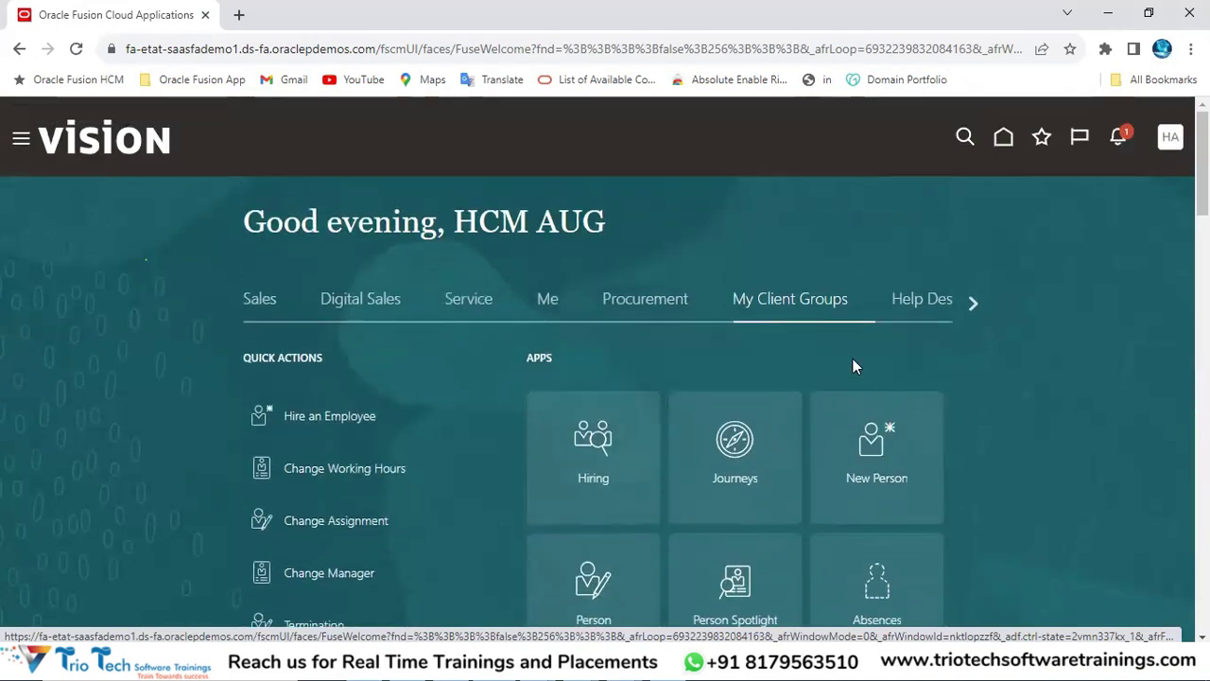
left_click_drag(208, 276, 487, 355)
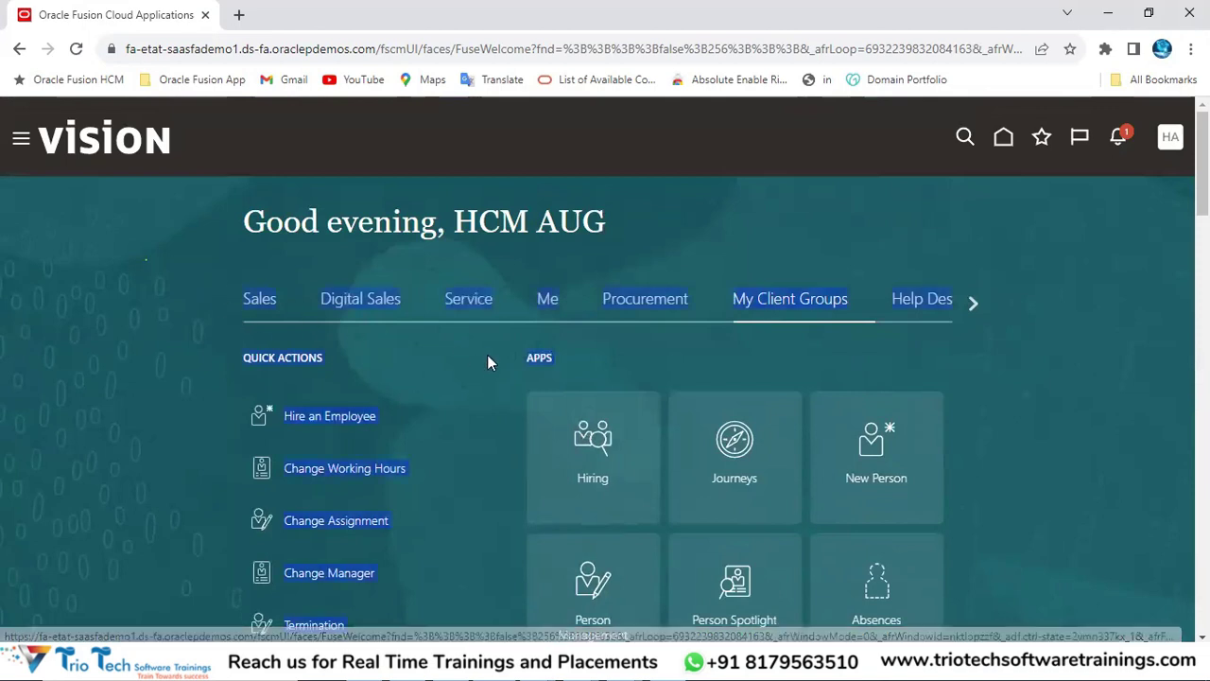
scroll(821, 426, "down", 4)
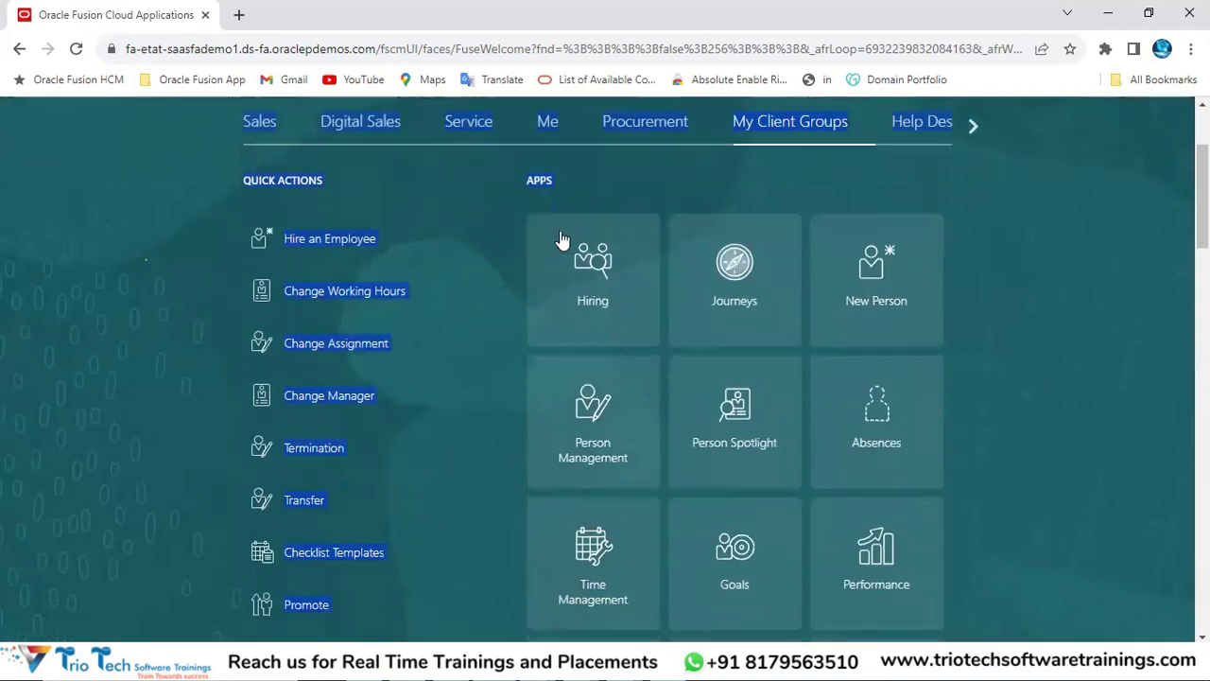
scroll(698, 431, "up", 4)
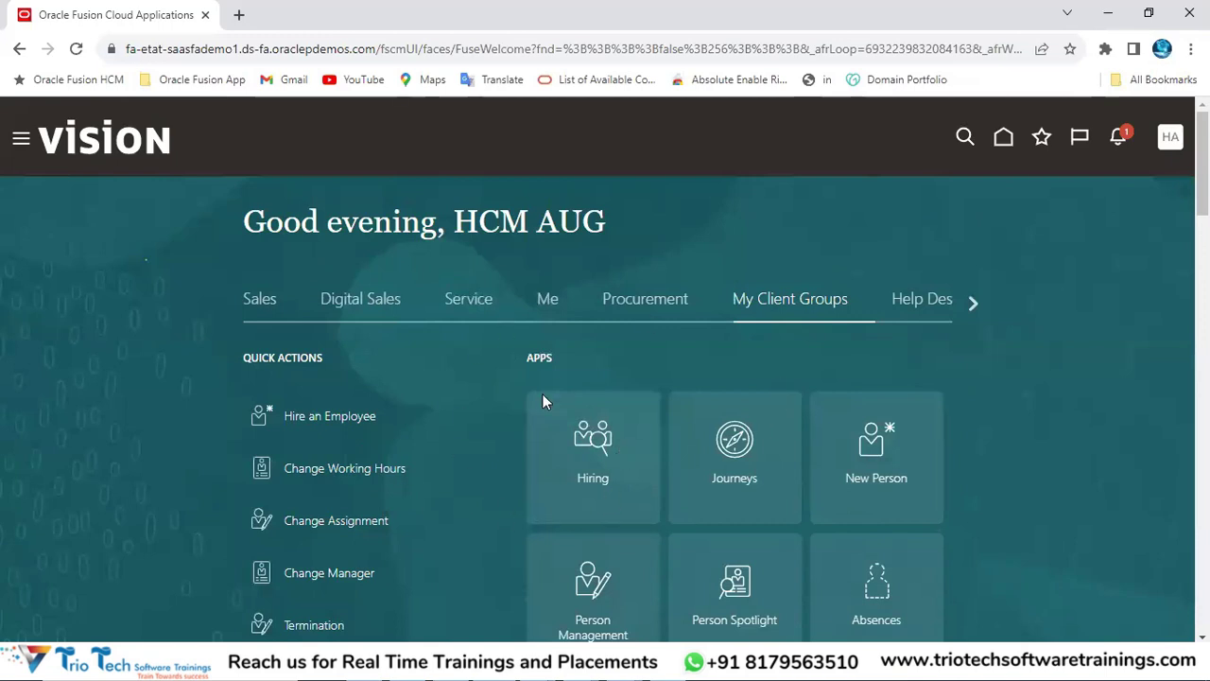
scroll(578, 454, "down", 6)
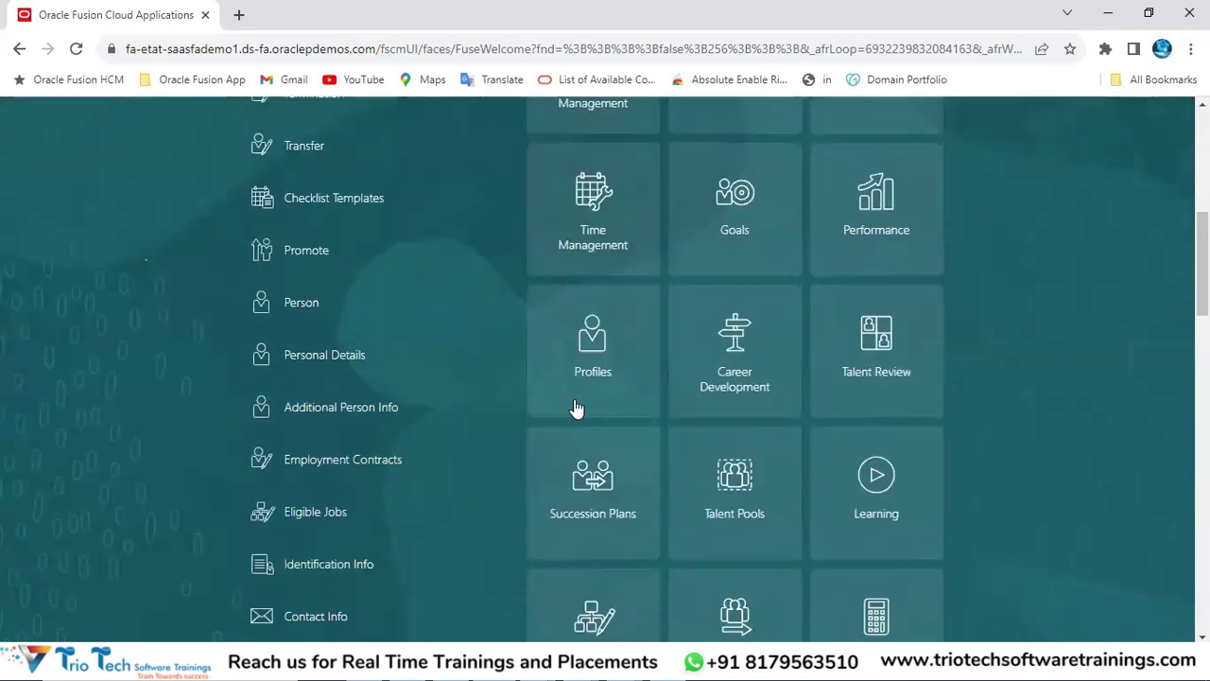
- Look over the first quick actions and apps of the My Client Groups section again
scroll(575, 411, "up", 4)
scroll(600, 365, "up", 2)
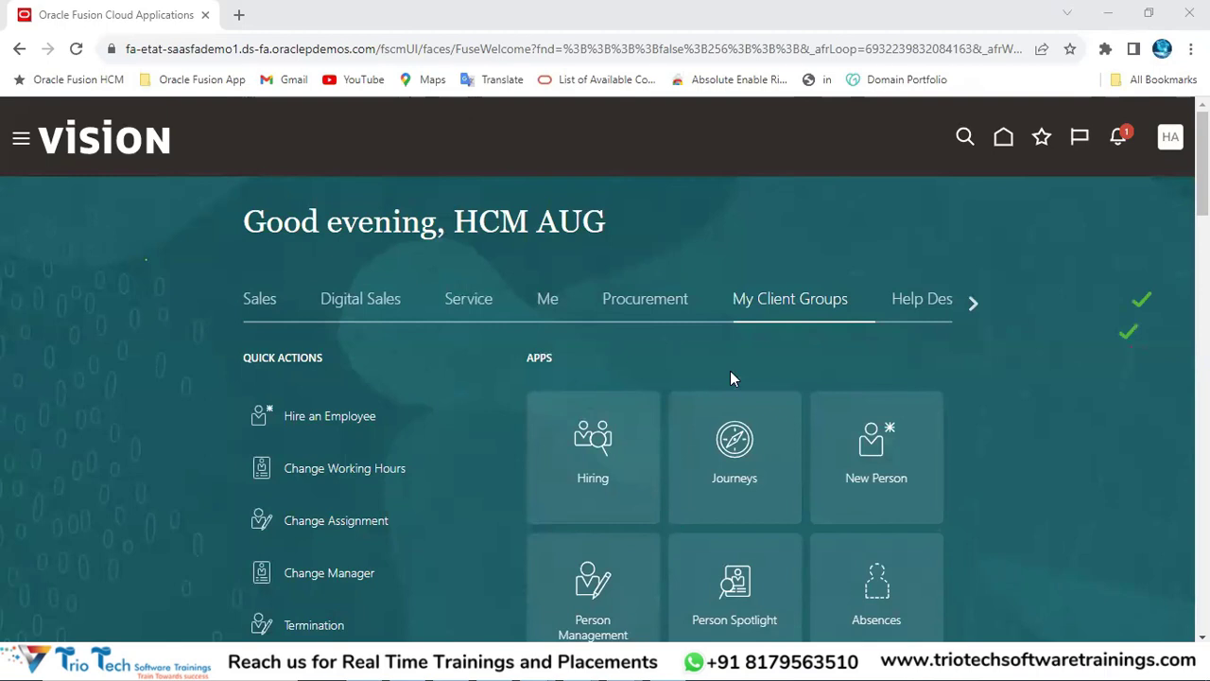
scroll(703, 292, "down", 1)
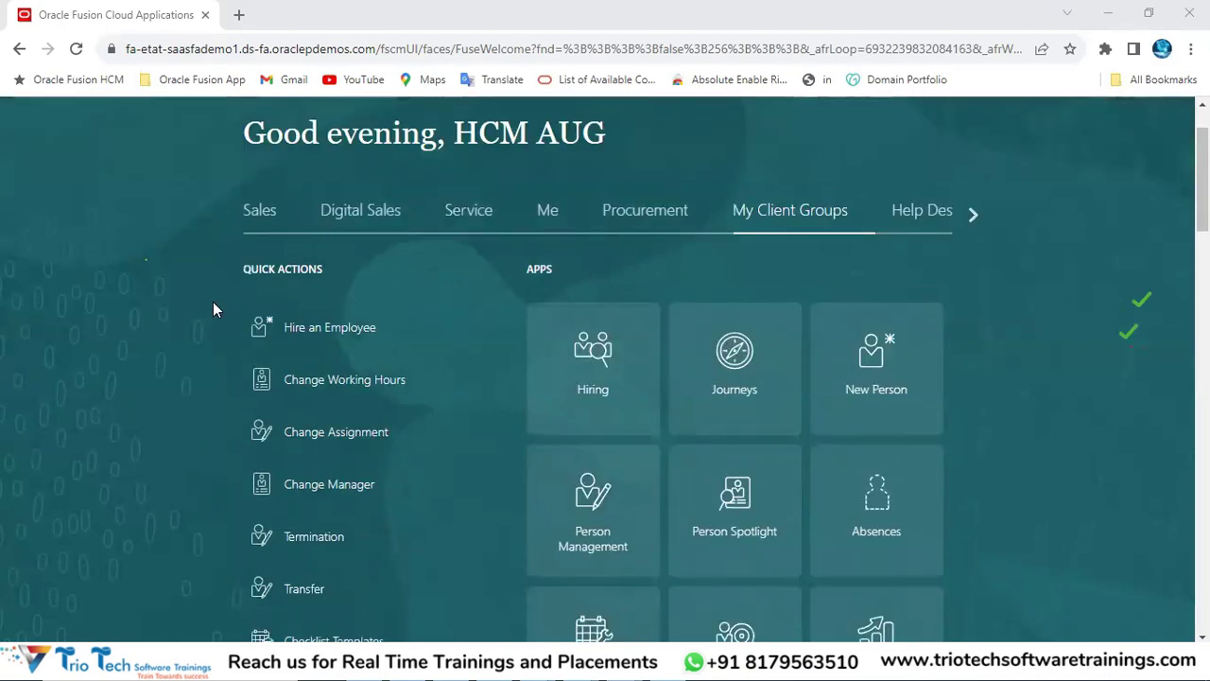
scroll(257, 303, "up", 1)
left_click_drag(197, 268, 618, 340)
scroll(747, 379, "down", 3)
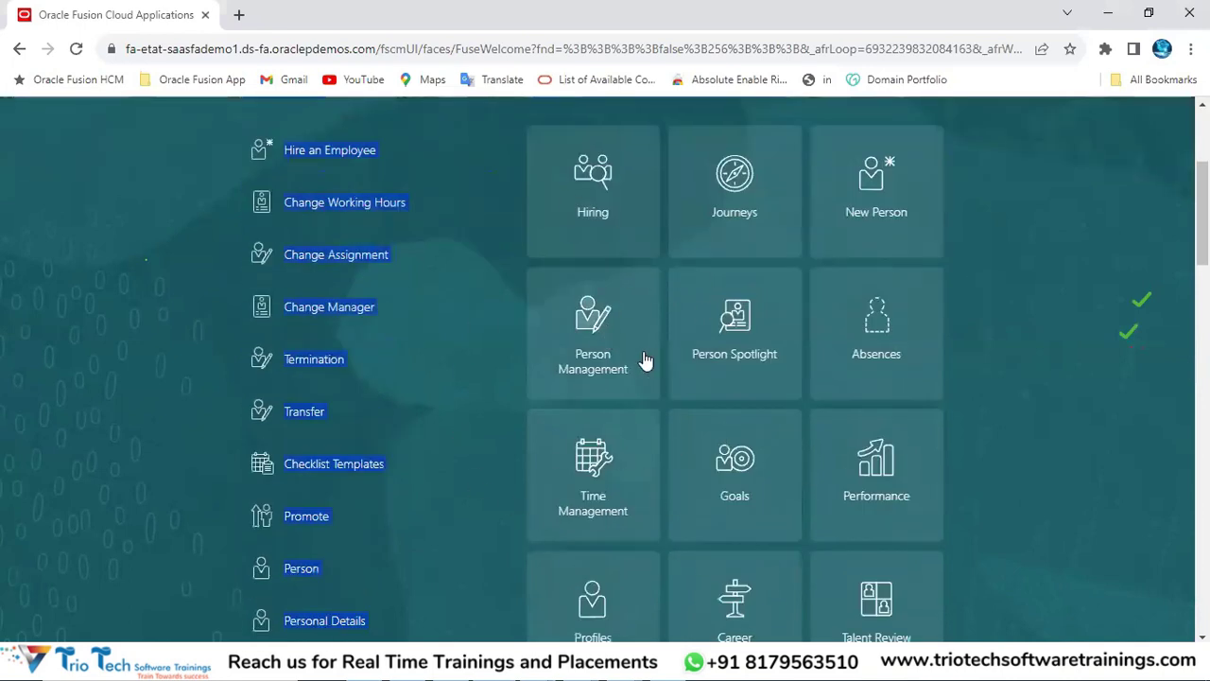
left_click(643, 356)
scroll(533, 316, "up", 3)
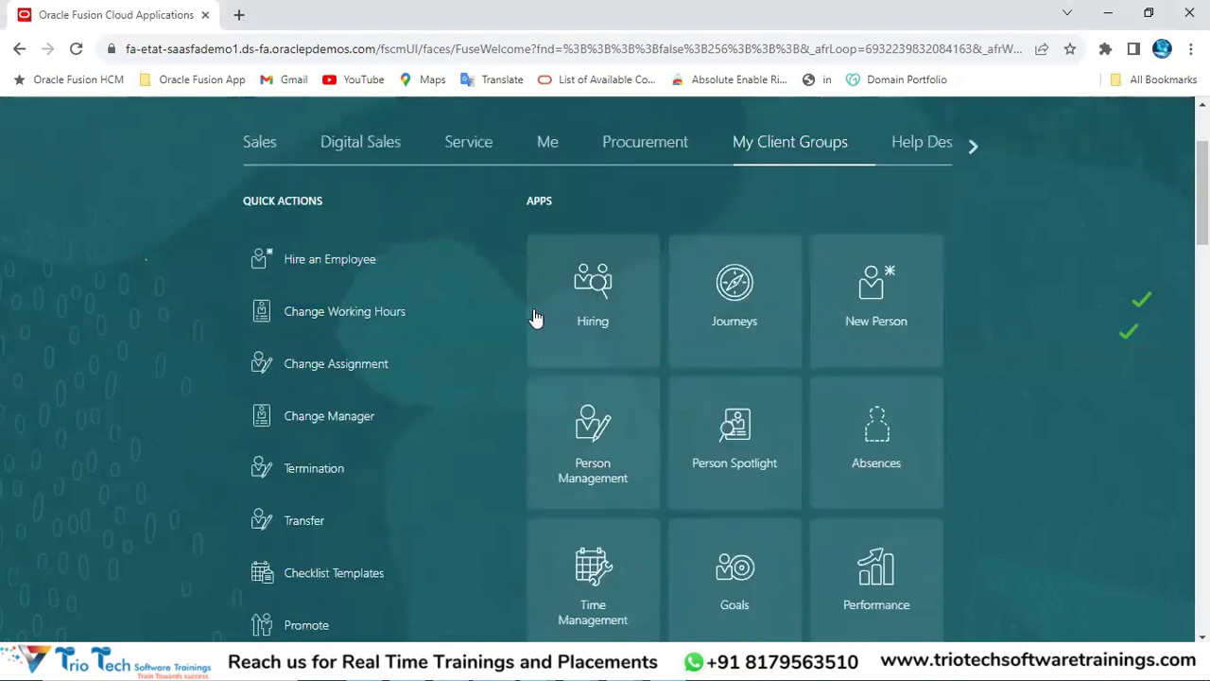
- View the Sales and Digital Sales sections, return to My Client Groups, and browse the remaining home page section names up to Configuration and back
left_click(261, 304)
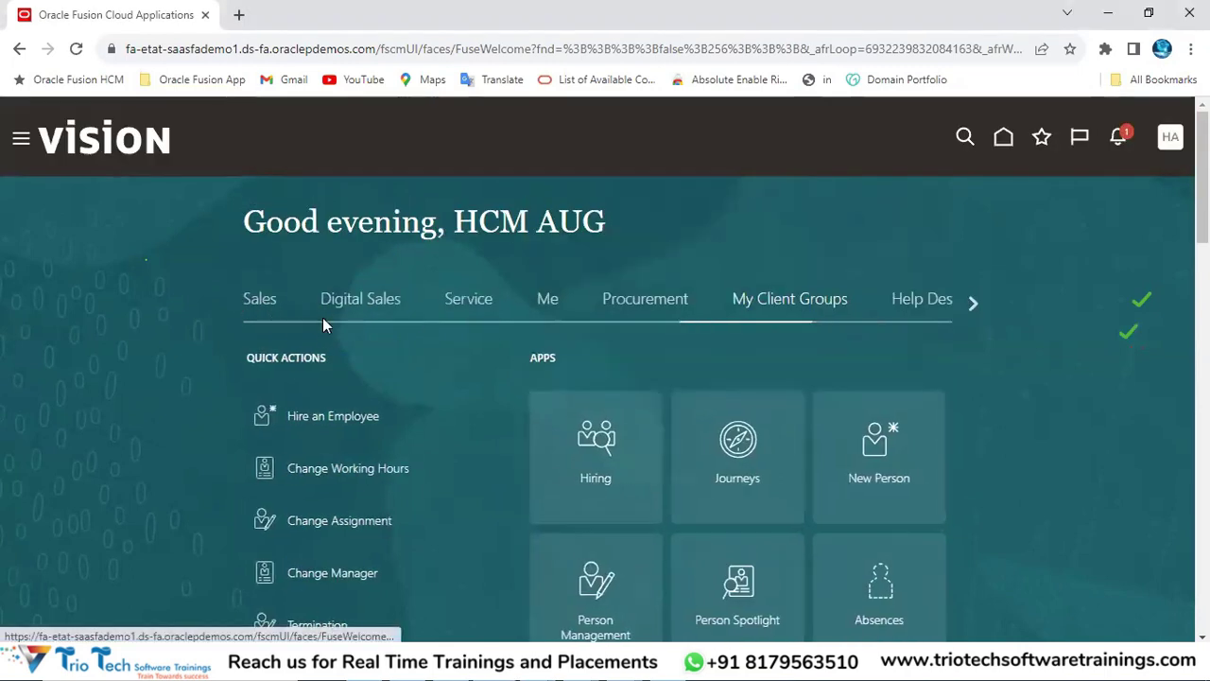
left_click(354, 306)
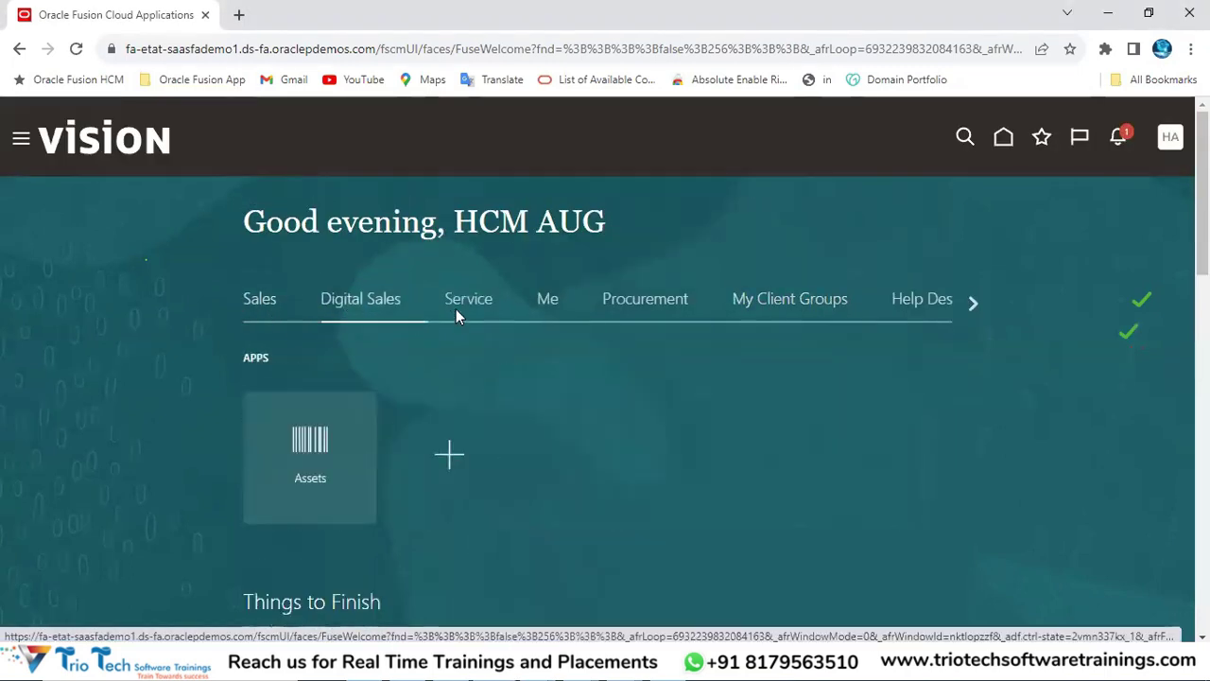
left_click(638, 279)
left_click(973, 301)
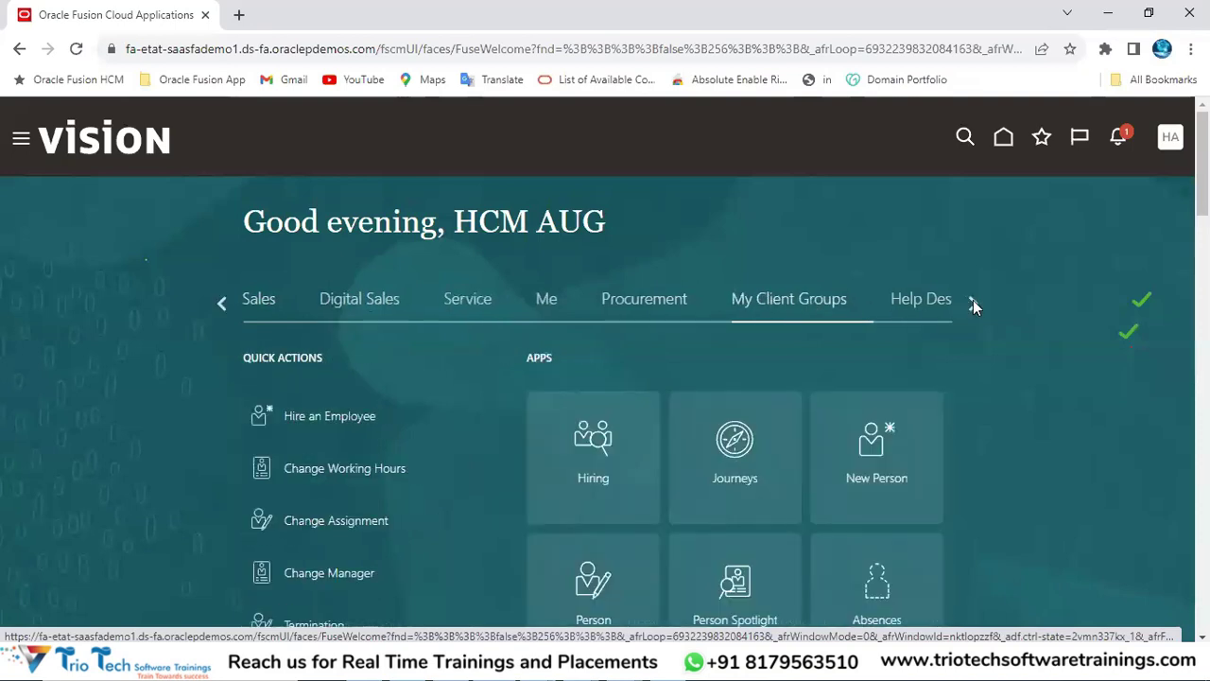
left_click(973, 299)
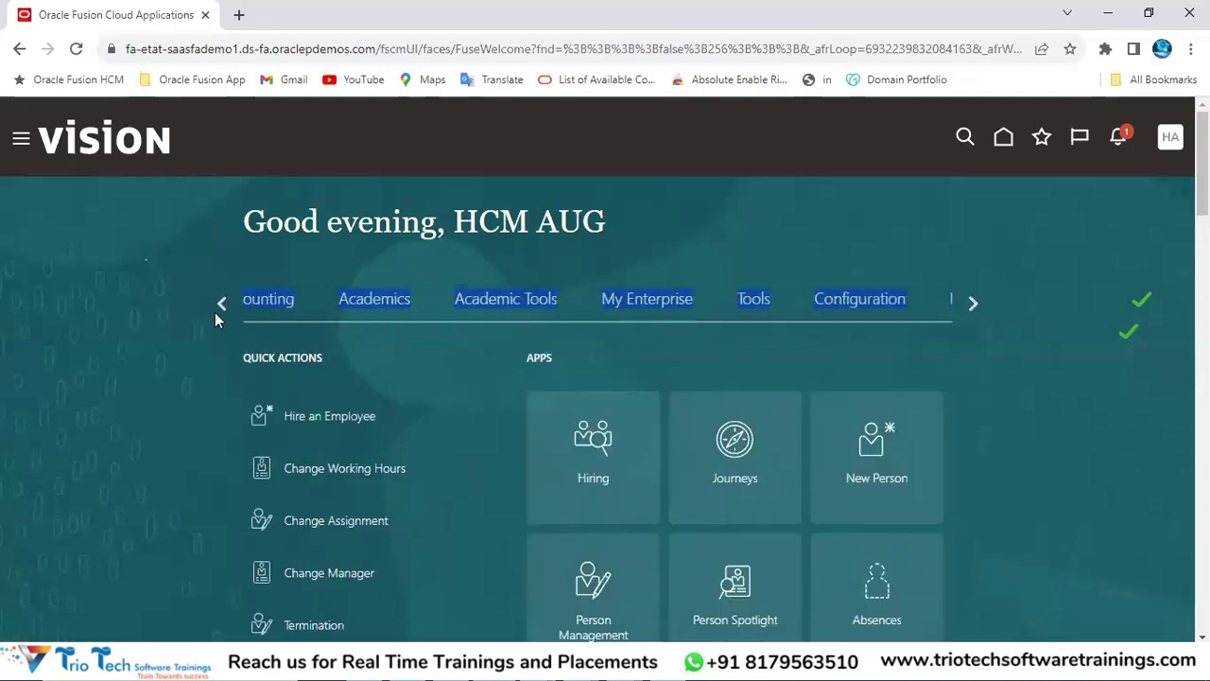
left_click(224, 306)
left_click(223, 307)
triple_click(223, 306)
left_click(223, 306)
left_click(140, 311)
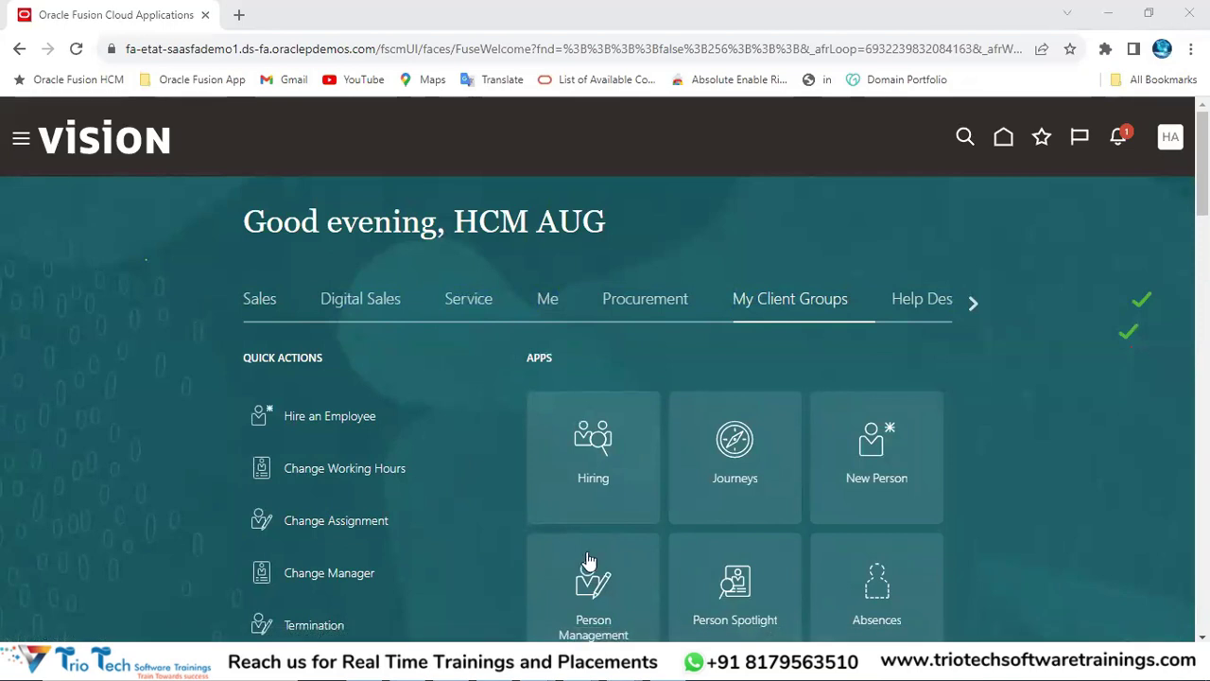
- Open the navigator, look through its list of modules, and close it
left_click(21, 142)
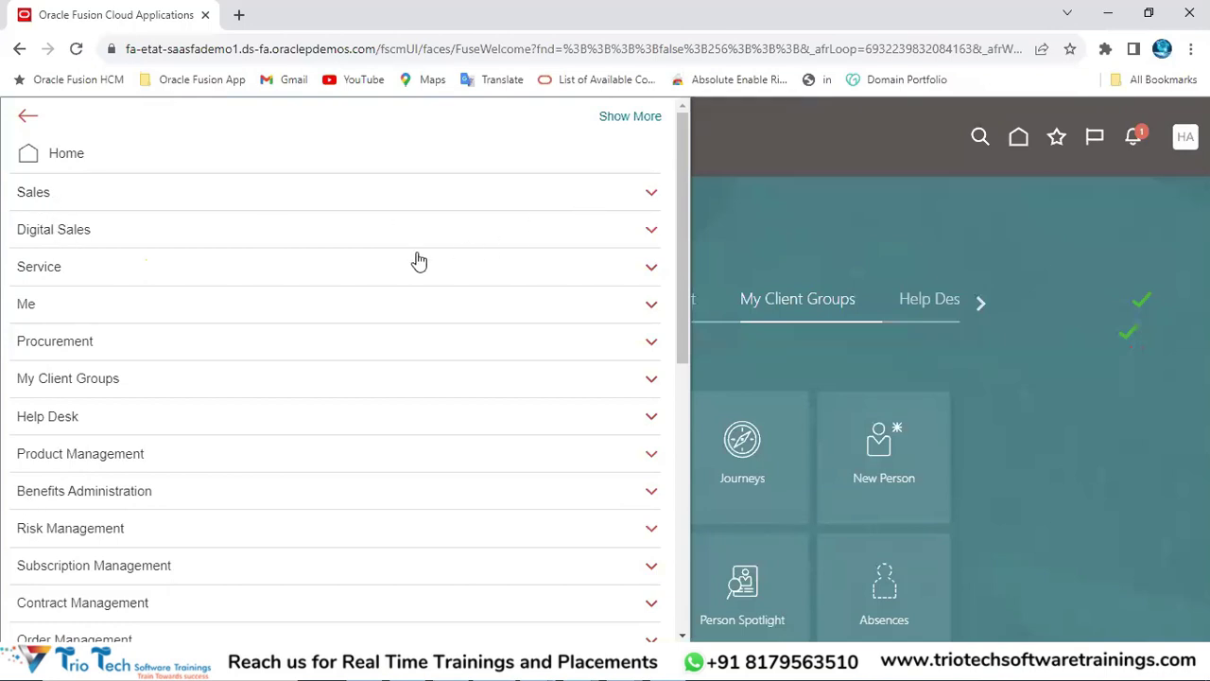
scroll(113, 388, "down", 2)
scroll(104, 435, "down", 2)
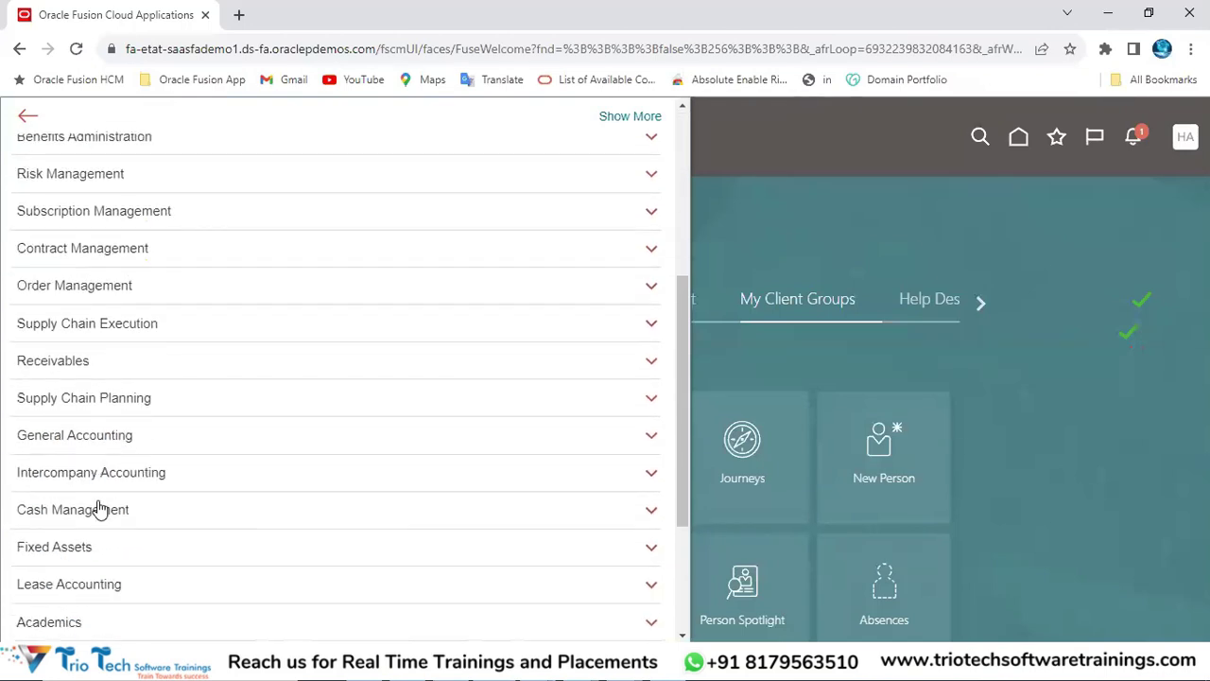
scroll(126, 271, "up", 4)
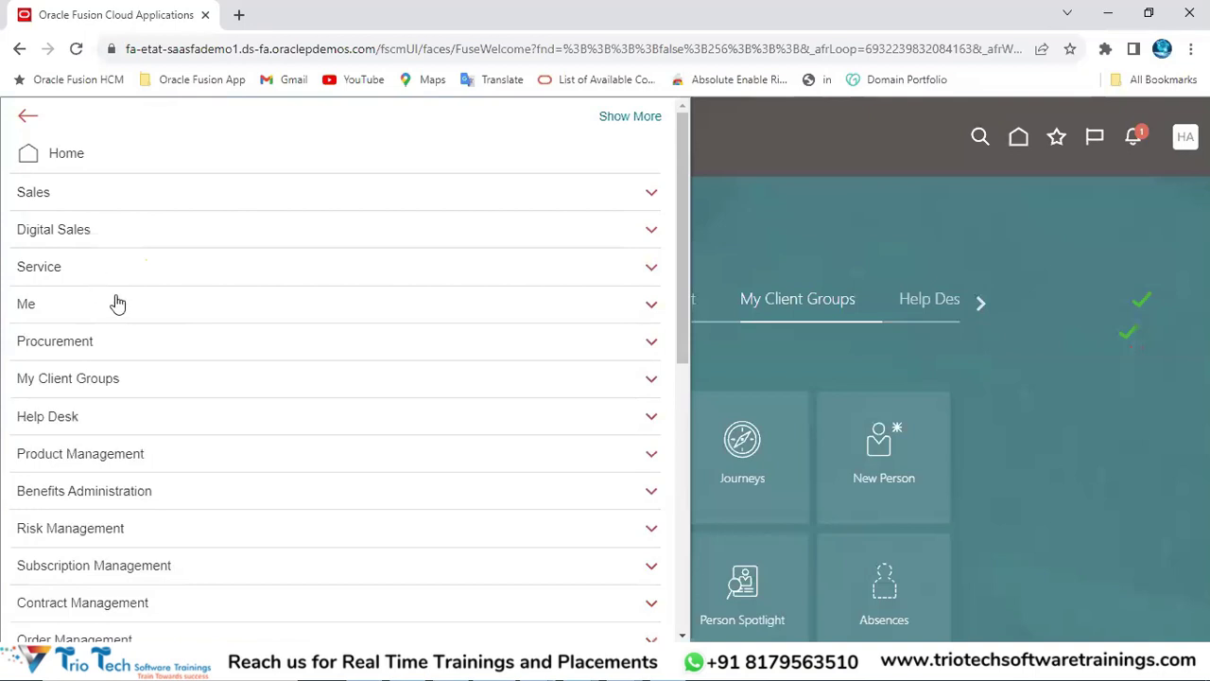
left_click(828, 206)
- Go through the home page sections from Sales to My Client Groups, and highlight the row of section names
left_click(267, 308)
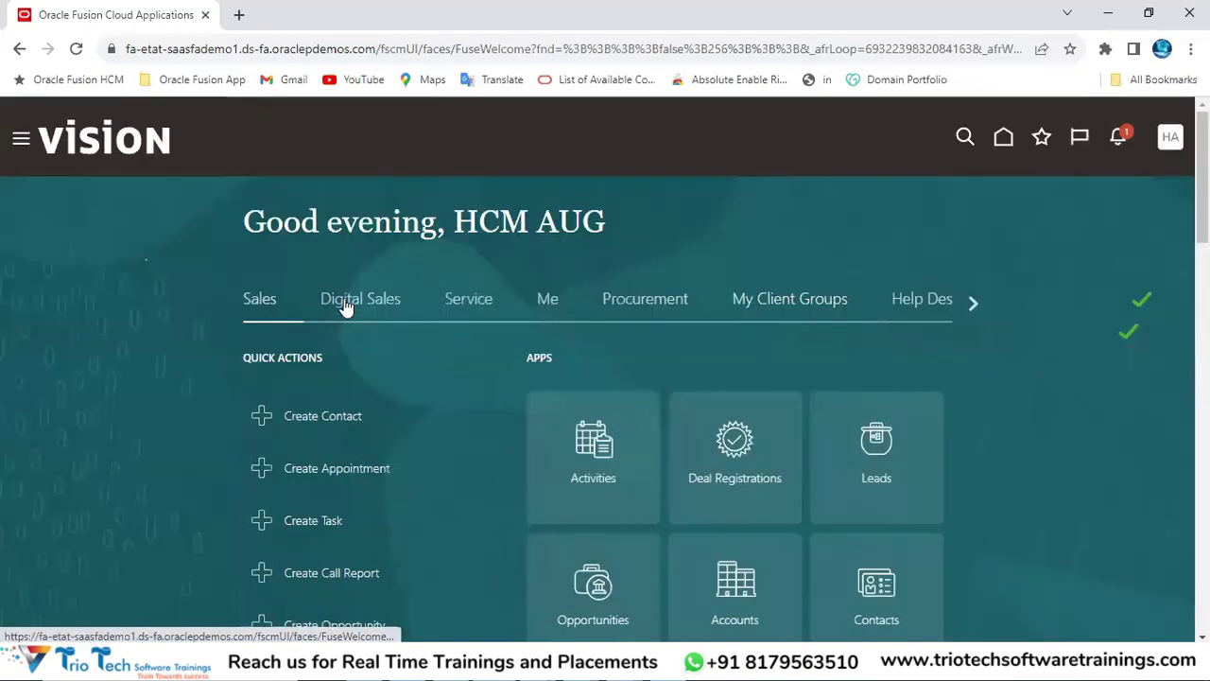
left_click(348, 305)
left_click(511, 299)
left_click(552, 300)
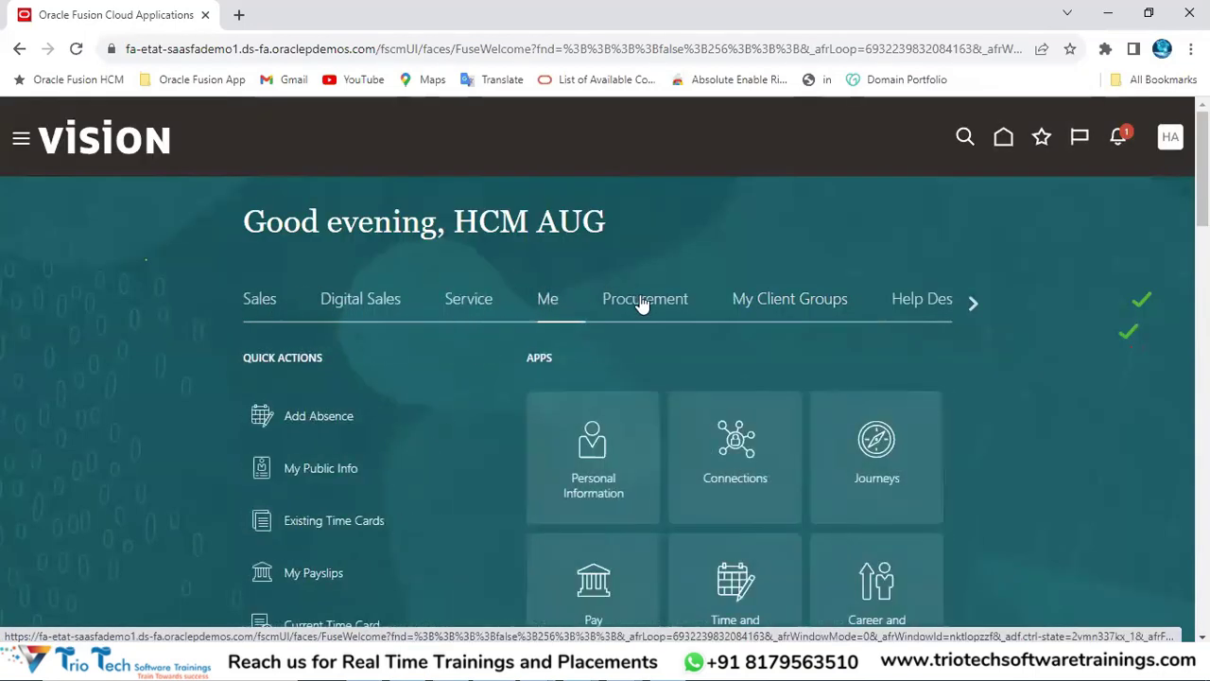
left_click(694, 293)
left_click(783, 307)
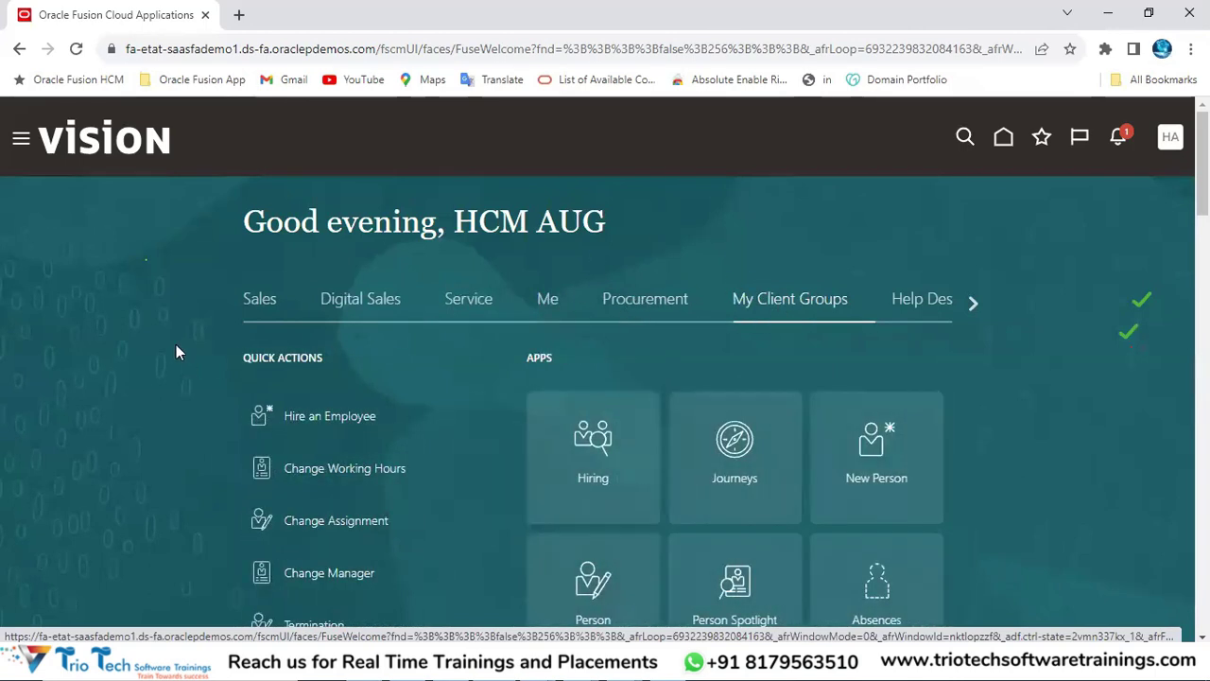
left_click_drag(209, 306, 503, 337)
left_click_drag(783, 308, 941, 298)
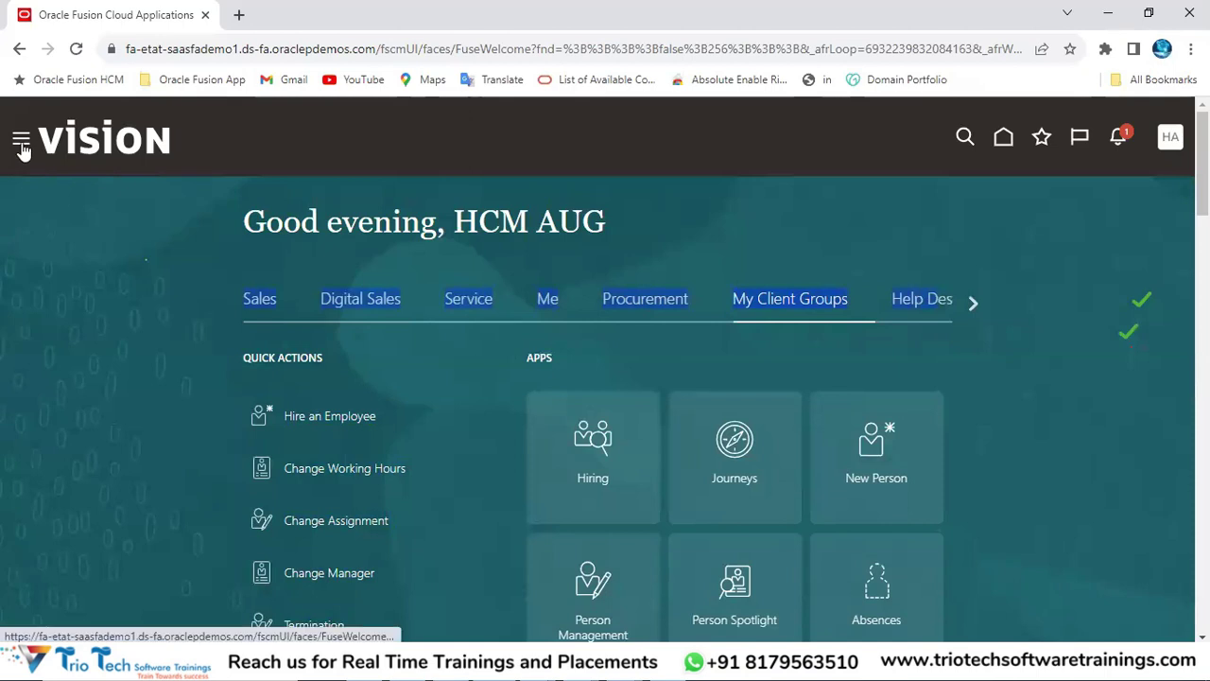
left_click(209, 377)
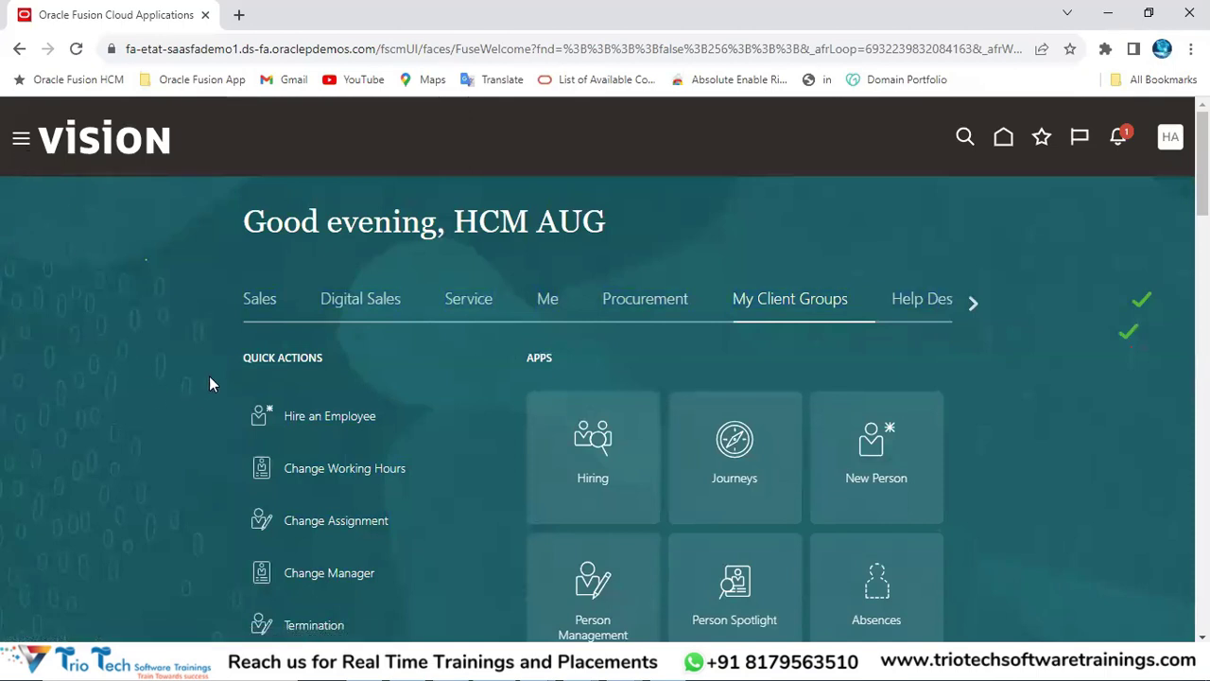
- Revisit the Sales, Digital Sales, Service, Me and Procurement sections in turn, and return to My Client Groups
left_click(259, 312)
left_click(351, 304)
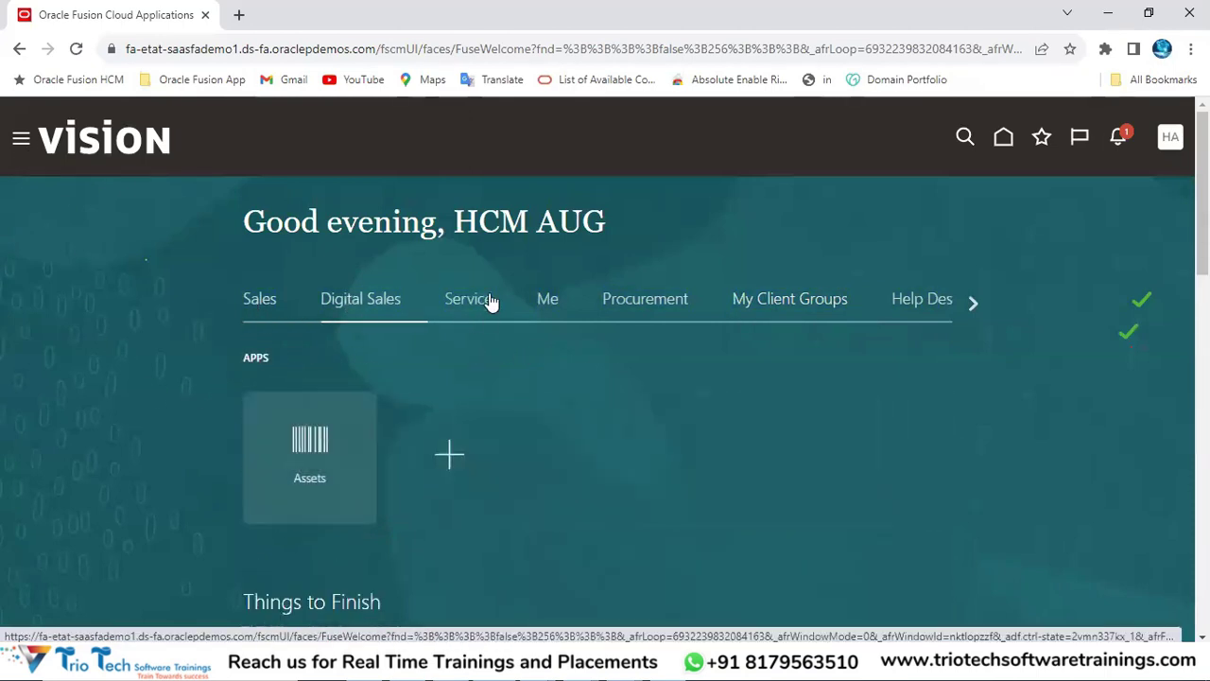
left_click(487, 303)
left_click(552, 303)
left_click(636, 305)
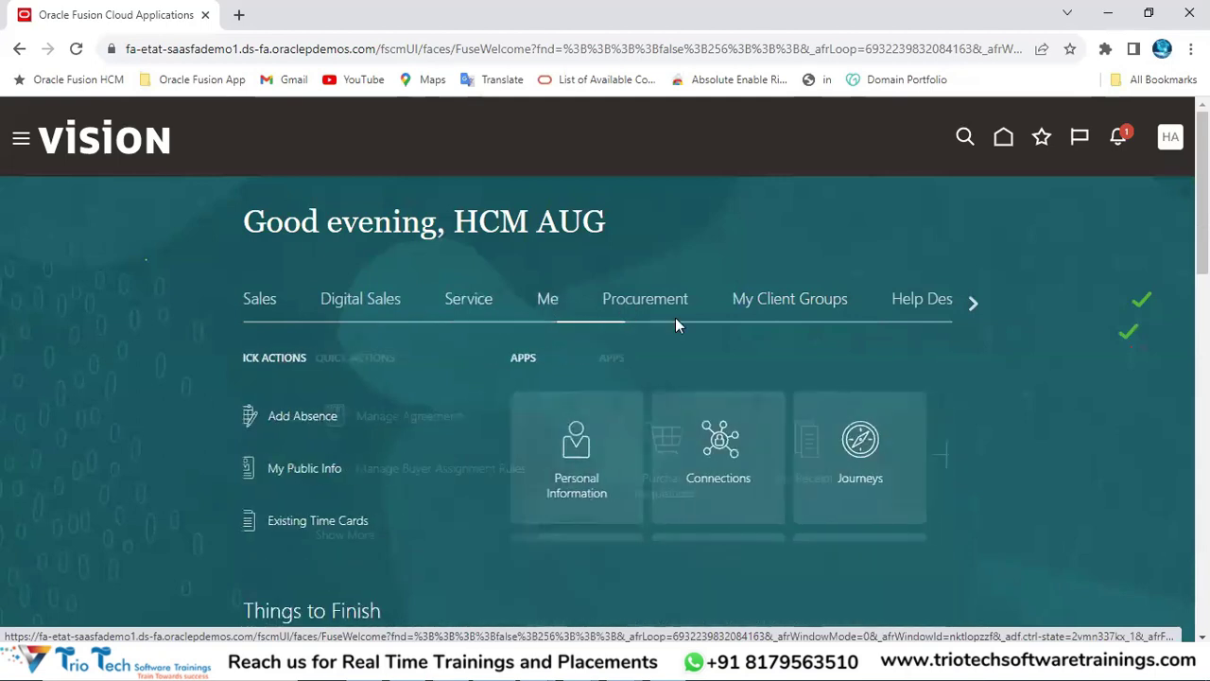
left_click(762, 303)
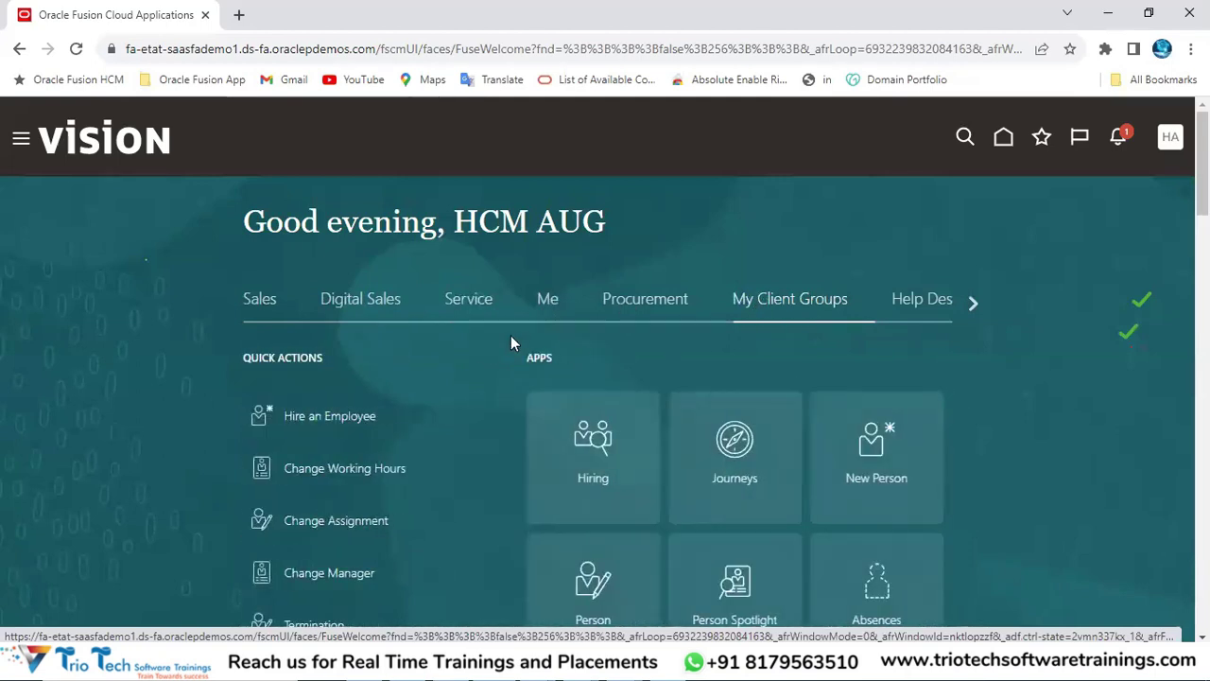
- Expand Sales in the navigator to view its apps, and return to the home page
left_click(21, 142)
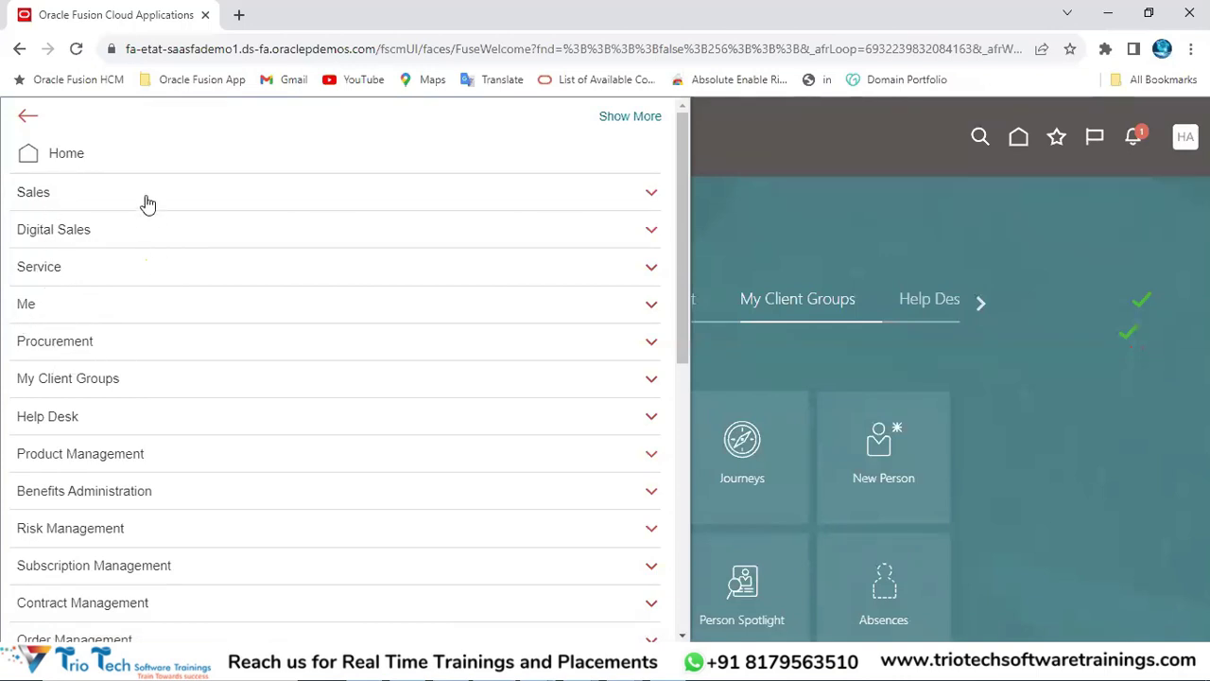
left_click(652, 196)
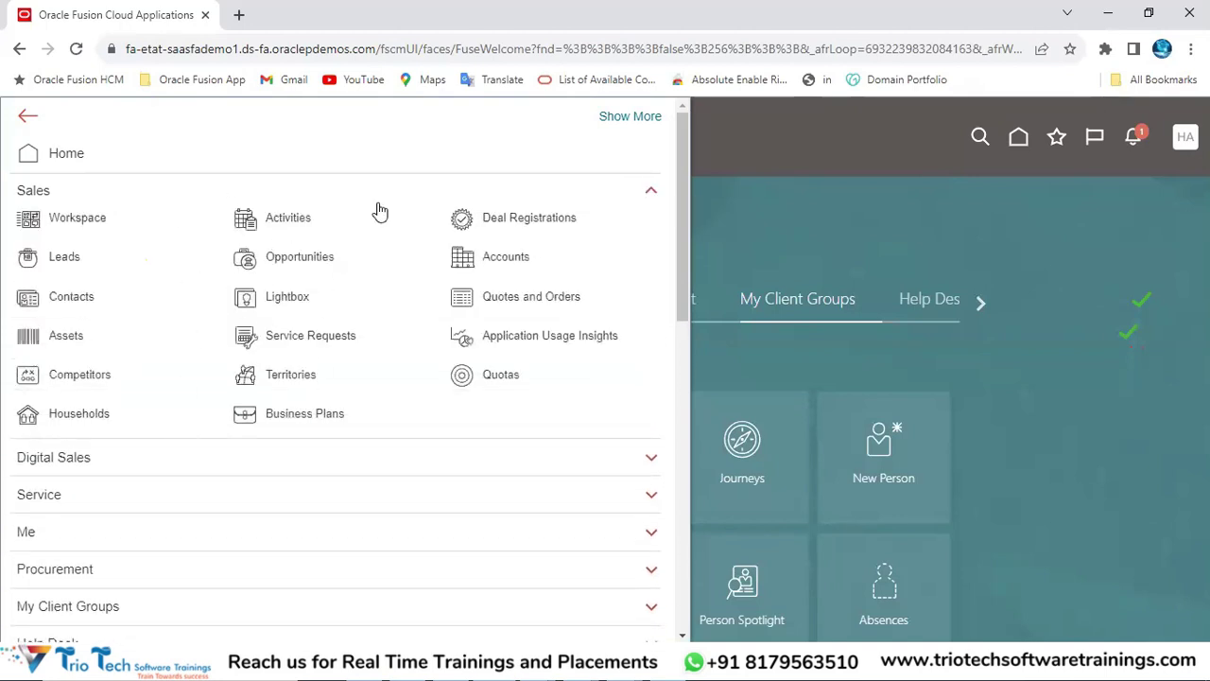
left_click(815, 194)
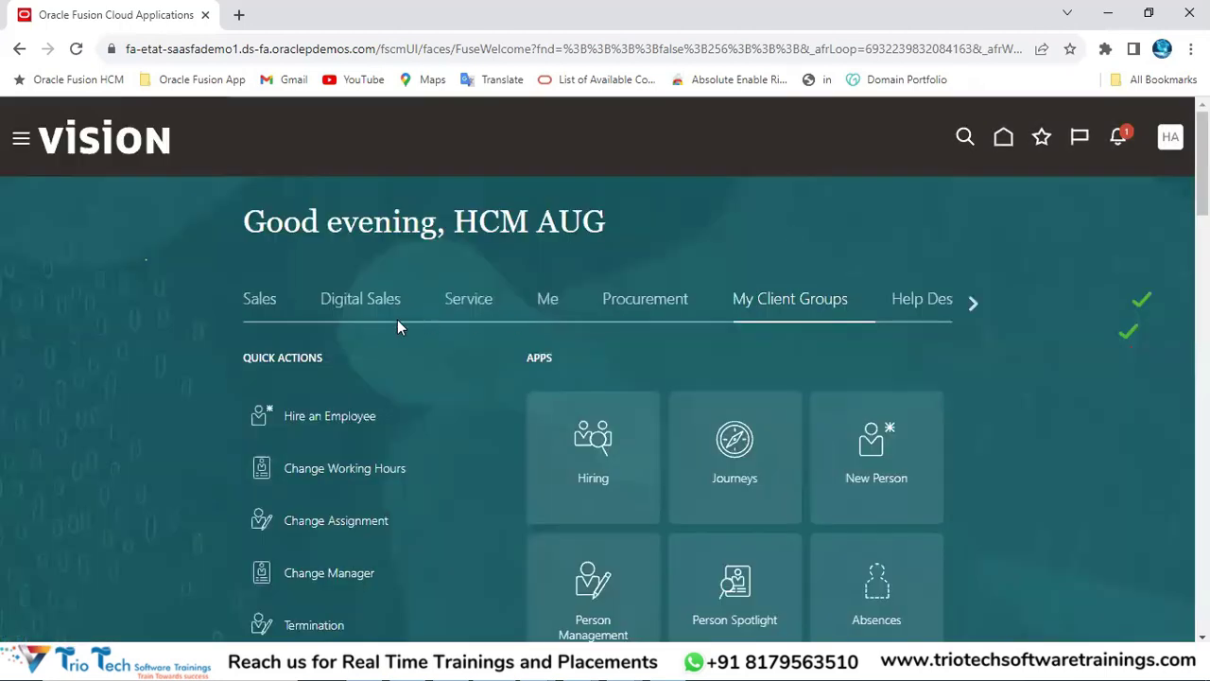
- Open the Sales section on the home page and compare its apps with the Sales entries in the navigator
left_click(259, 303)
scroll(851, 492, "down", 2)
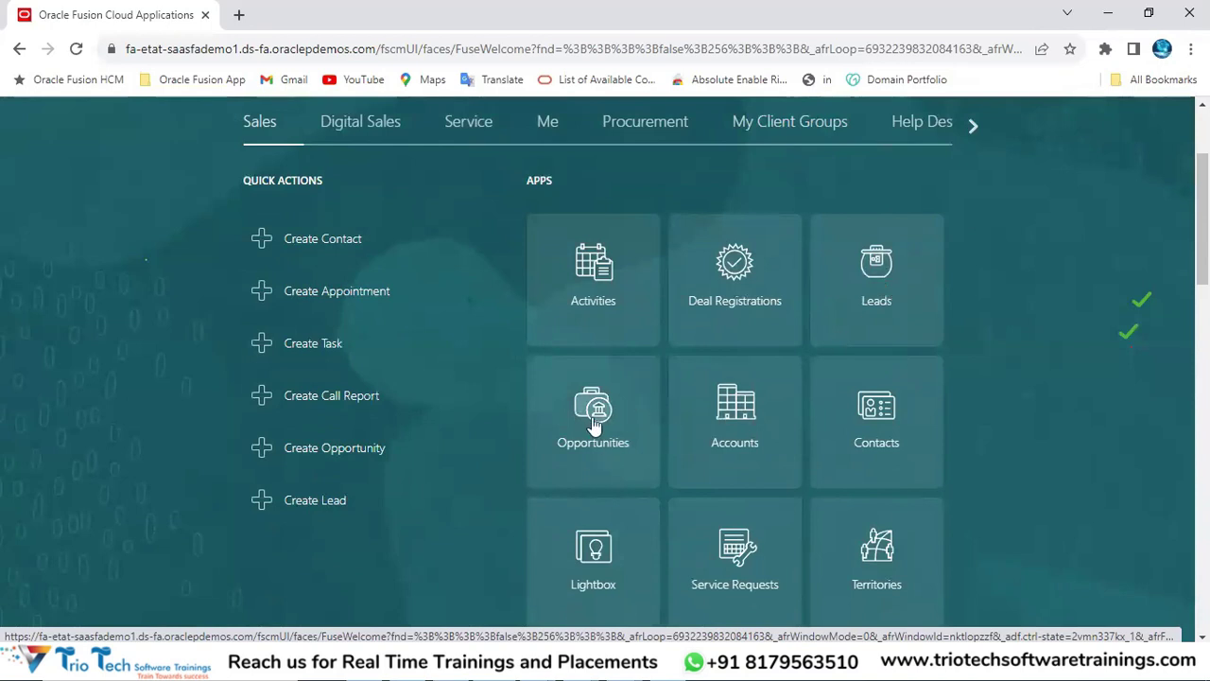
scroll(268, 384, "up", 2)
left_click(20, 140)
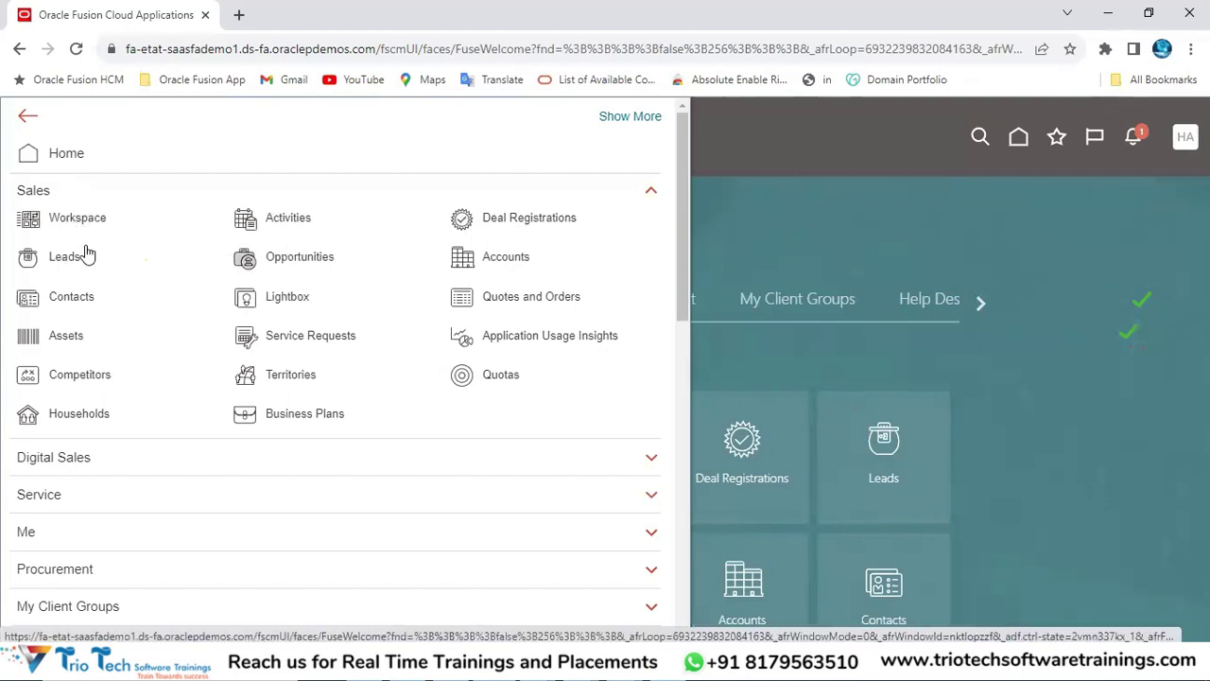
left_click(749, 250)
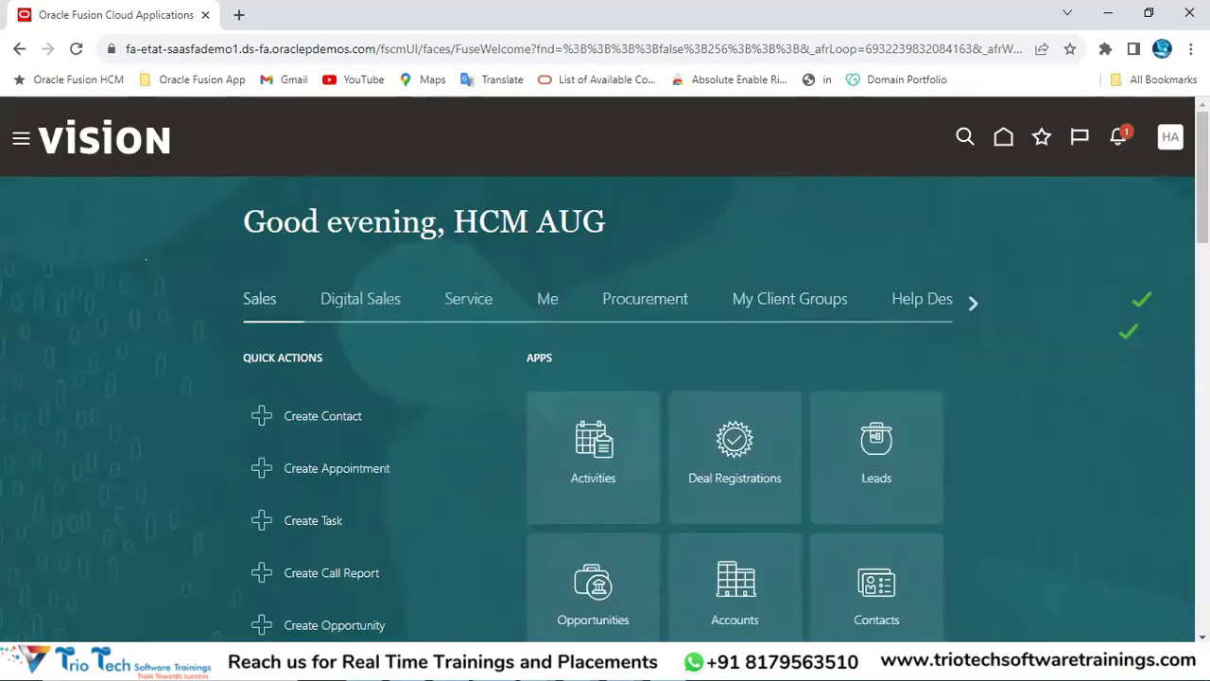
scroll(605, 350, "down", 2)
scroll(580, 317, "down", 1)
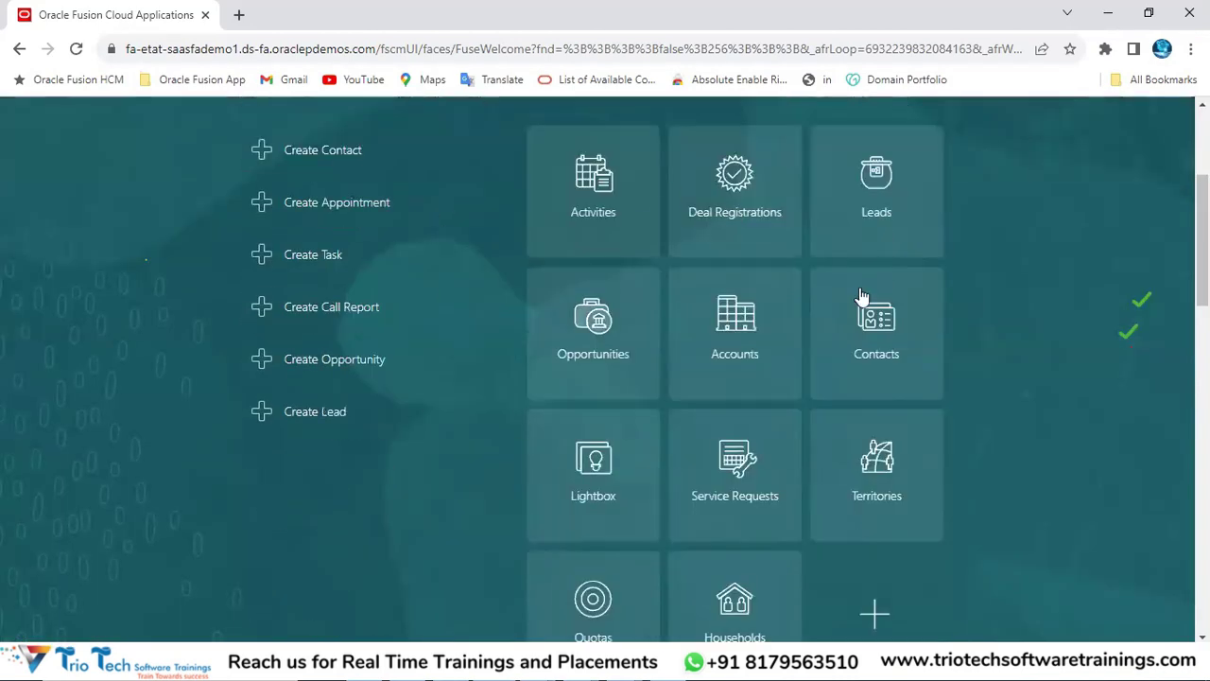
scroll(655, 330, "up", 3)
- Compare the My Client Groups apps on the home page with those in the navigator, collapsing Sales and expanding My Client Groups there
left_click(636, 299)
left_click(773, 300)
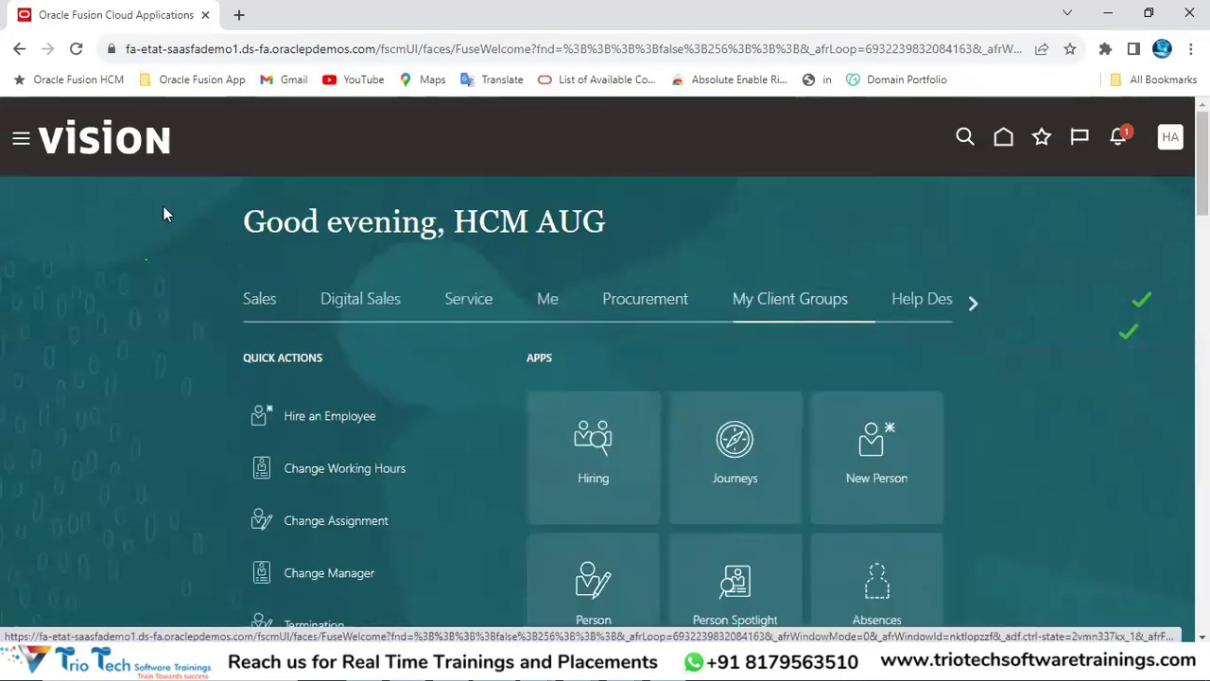
left_click(19, 140)
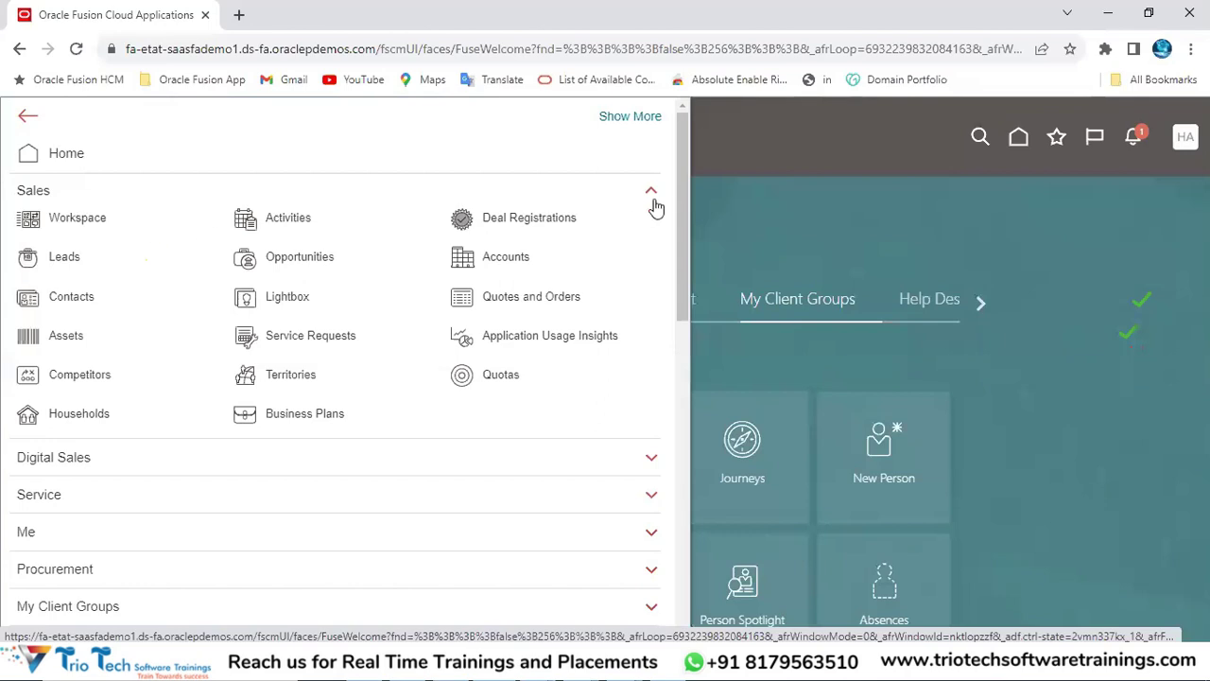
left_click(654, 197)
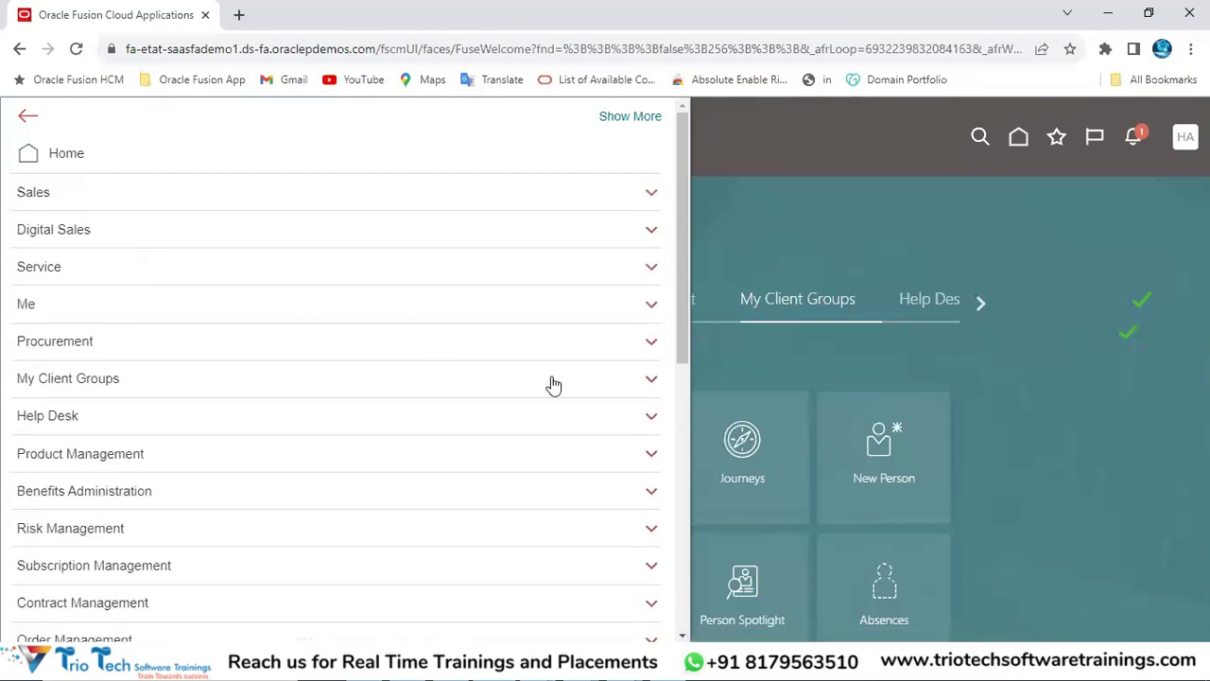
left_click(651, 380)
scroll(157, 405, "down", 1)
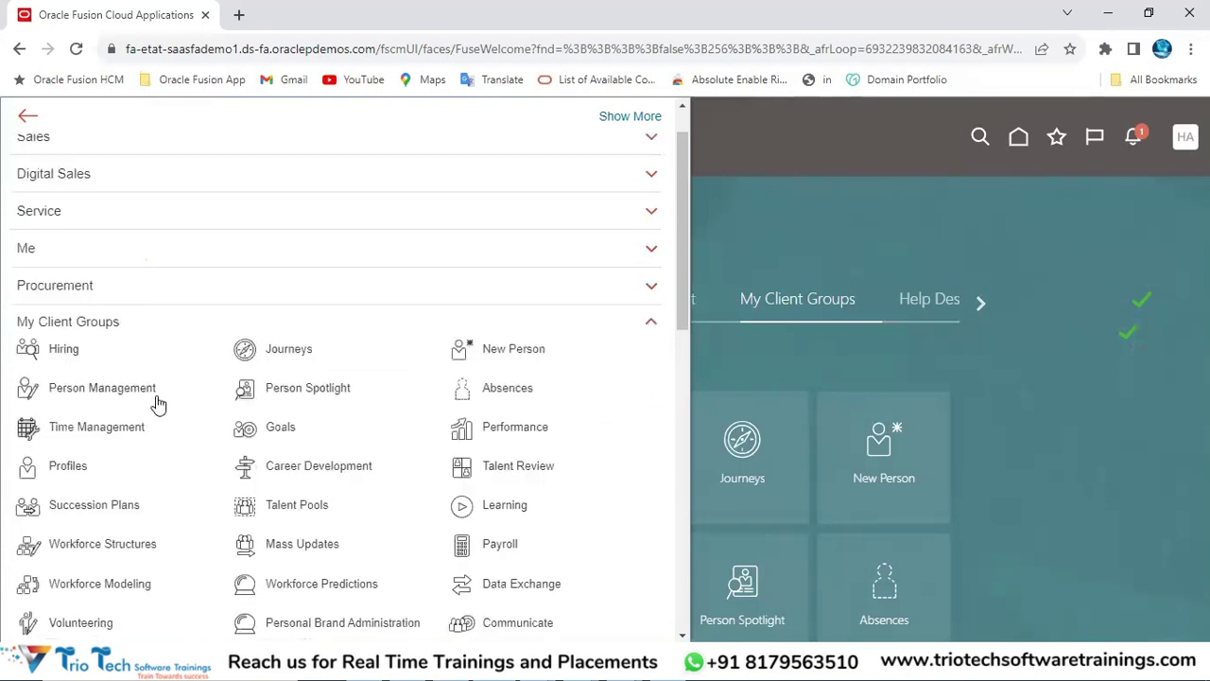
scroll(323, 388, "down", 1)
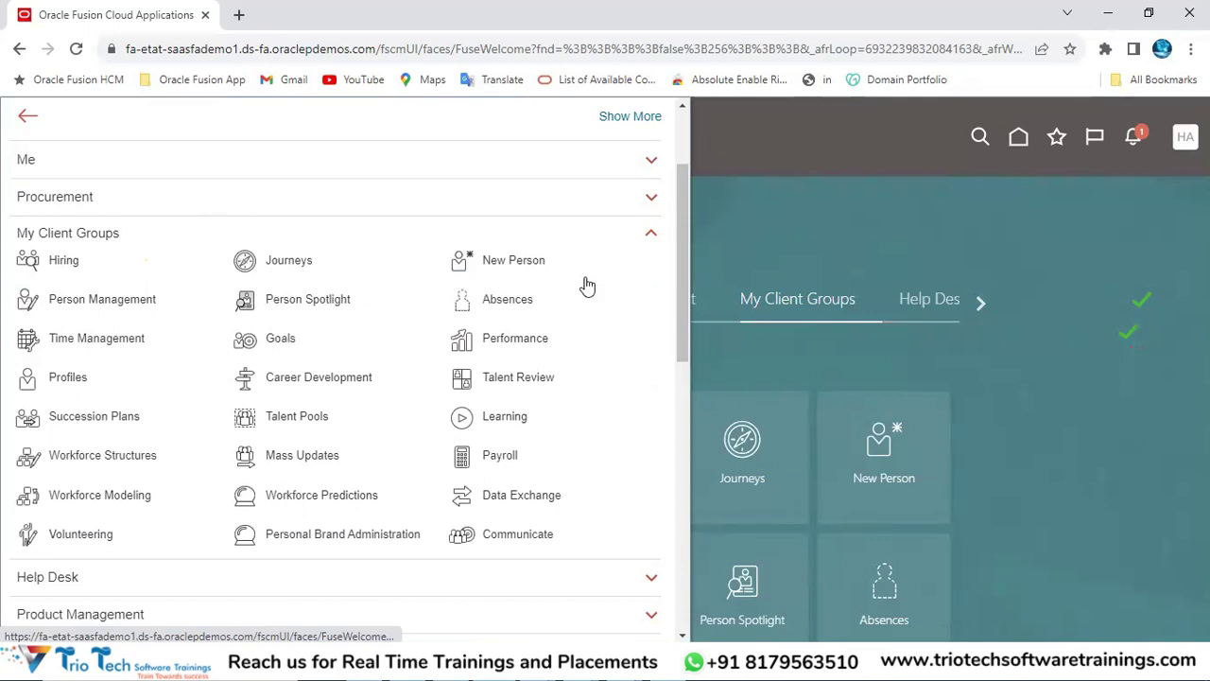
left_click(762, 237)
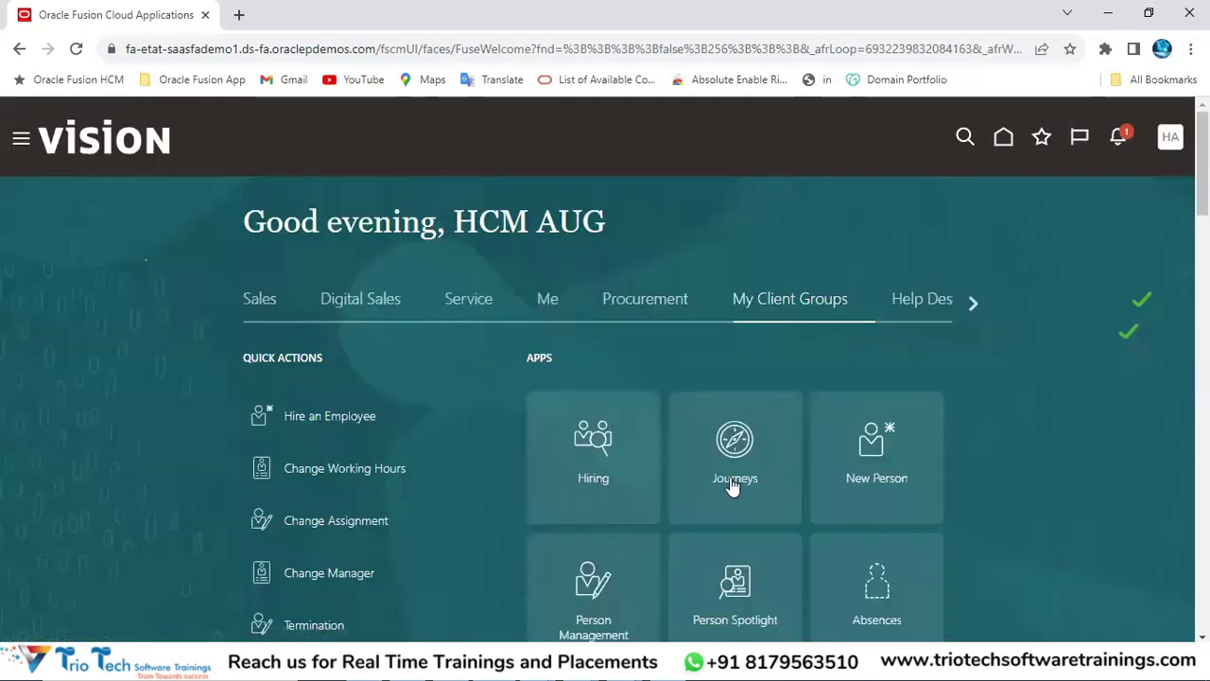
scroll(778, 410, "down", 2)
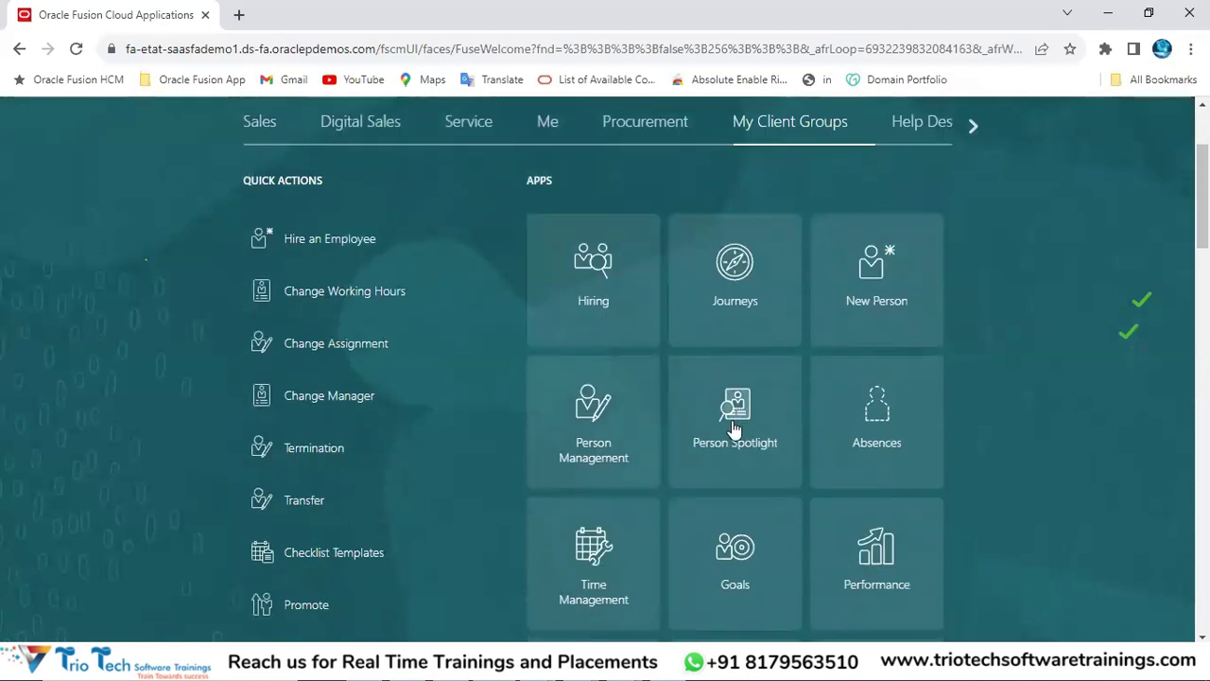
scroll(794, 237, "up", 2)
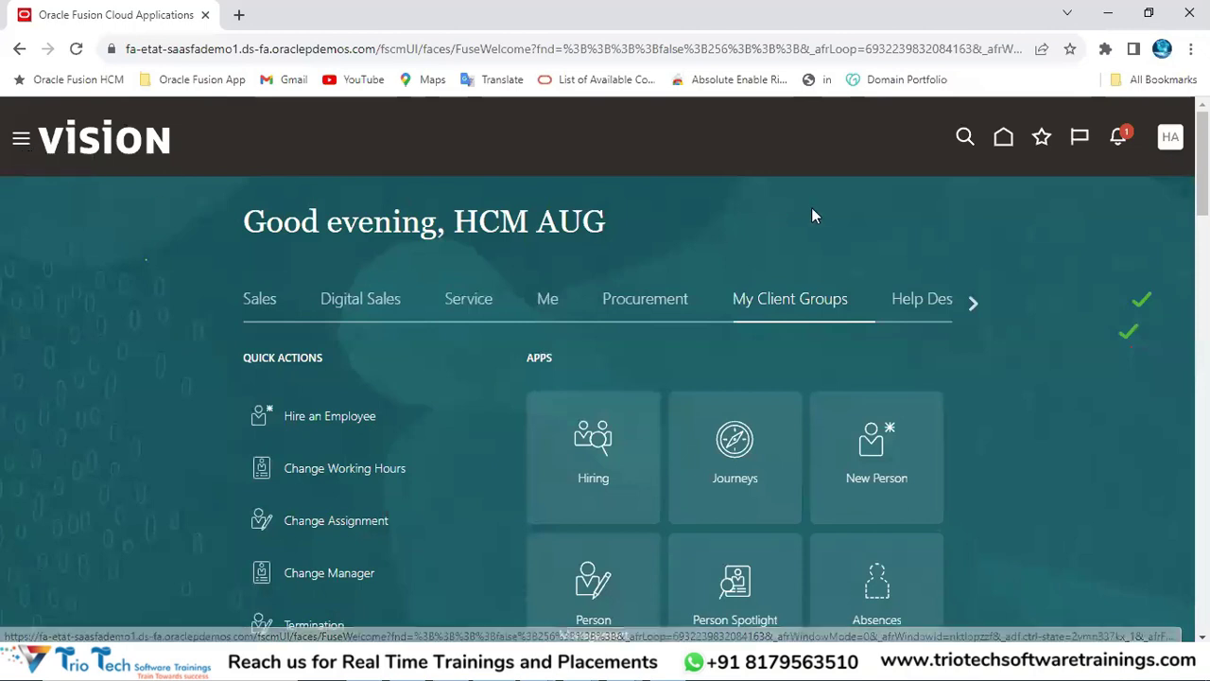
- Review the quick actions and app tiles in the My Client Groups section of the home page
scroll(813, 255, "down", 3)
scroll(733, 244, "down", 7)
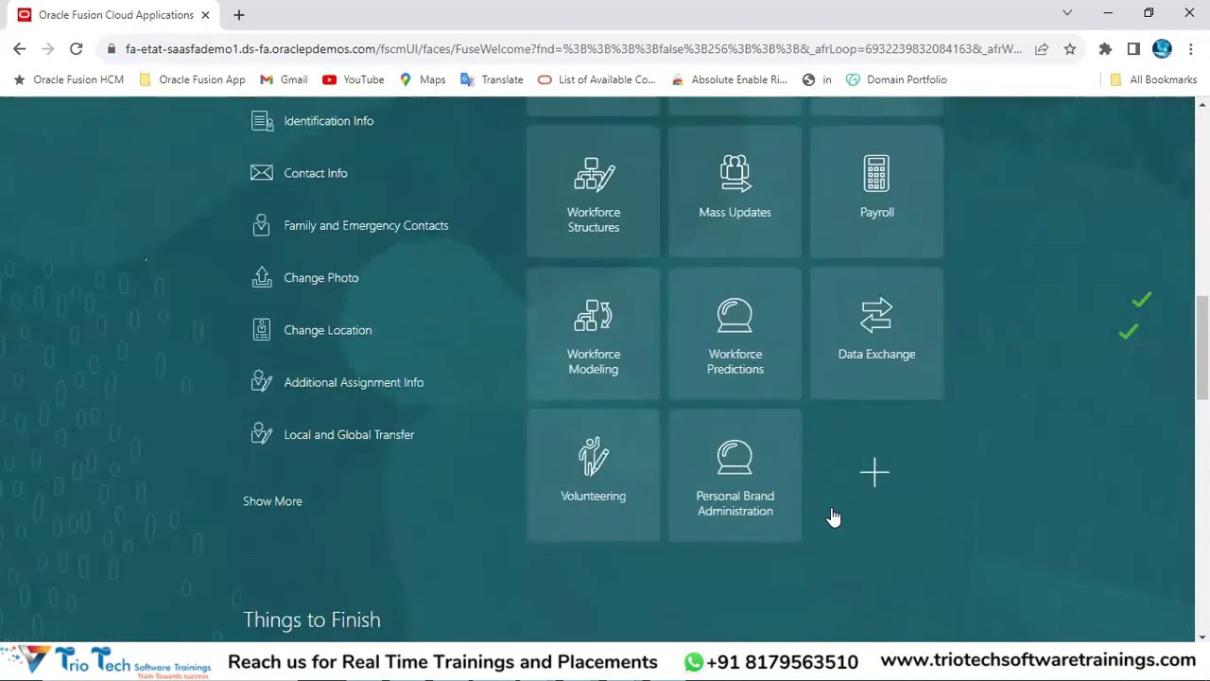
scroll(643, 321, "up", 10)
scroll(483, 290, "up", 2)
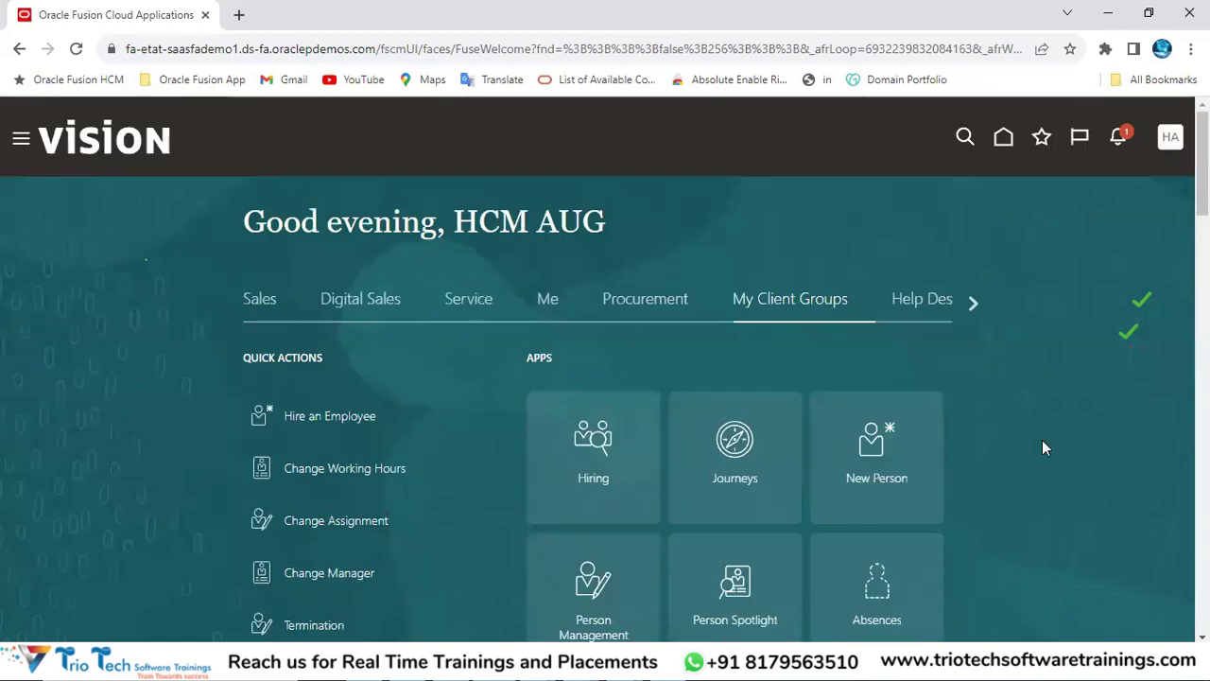
scroll(734, 470, "down", 2)
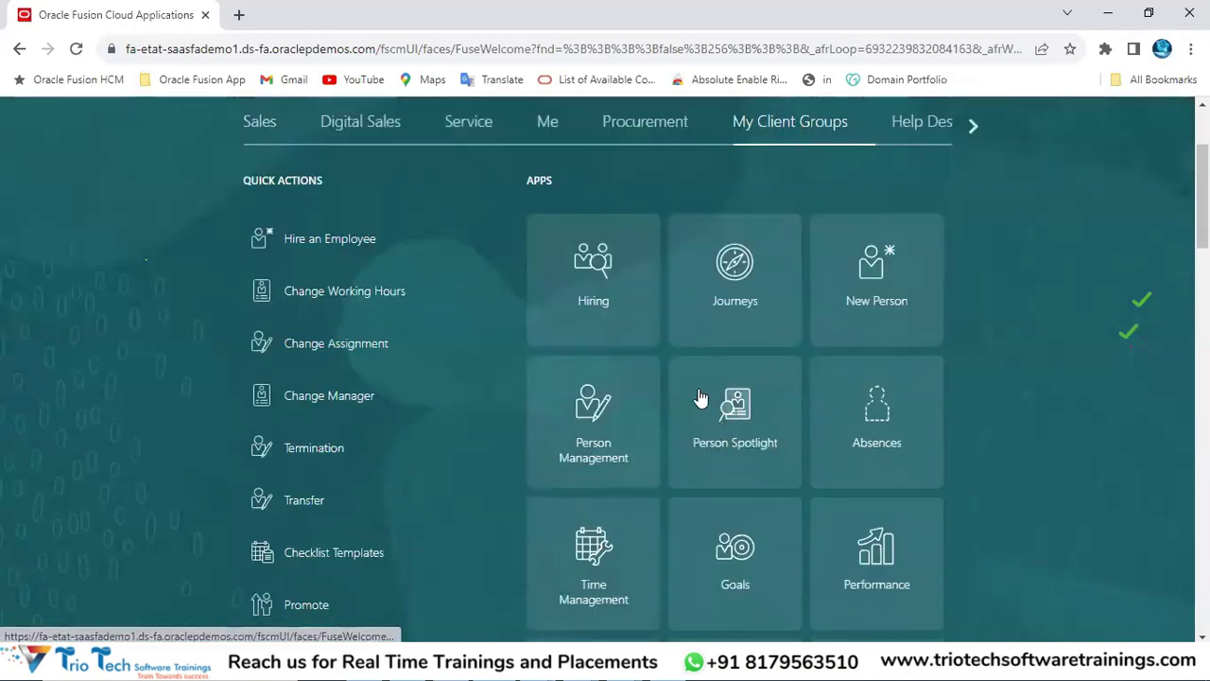
scroll(662, 431, "down", 1)
scroll(662, 430, "down", 1)
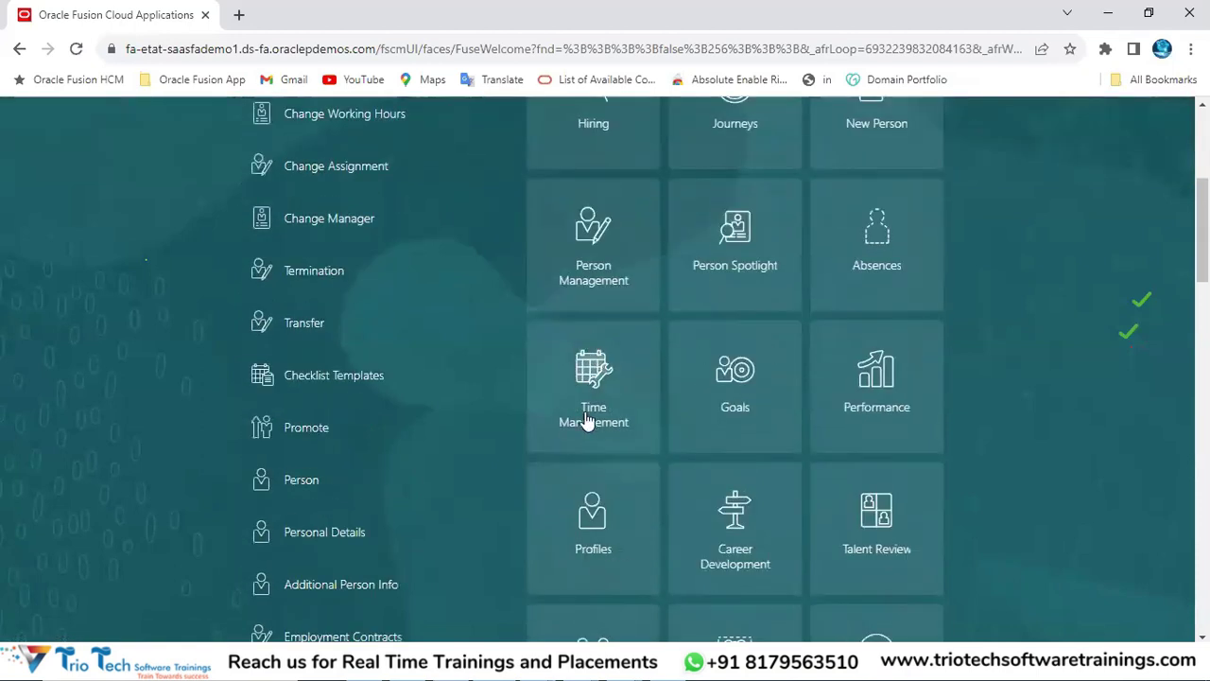
scroll(778, 378, "up", 4)
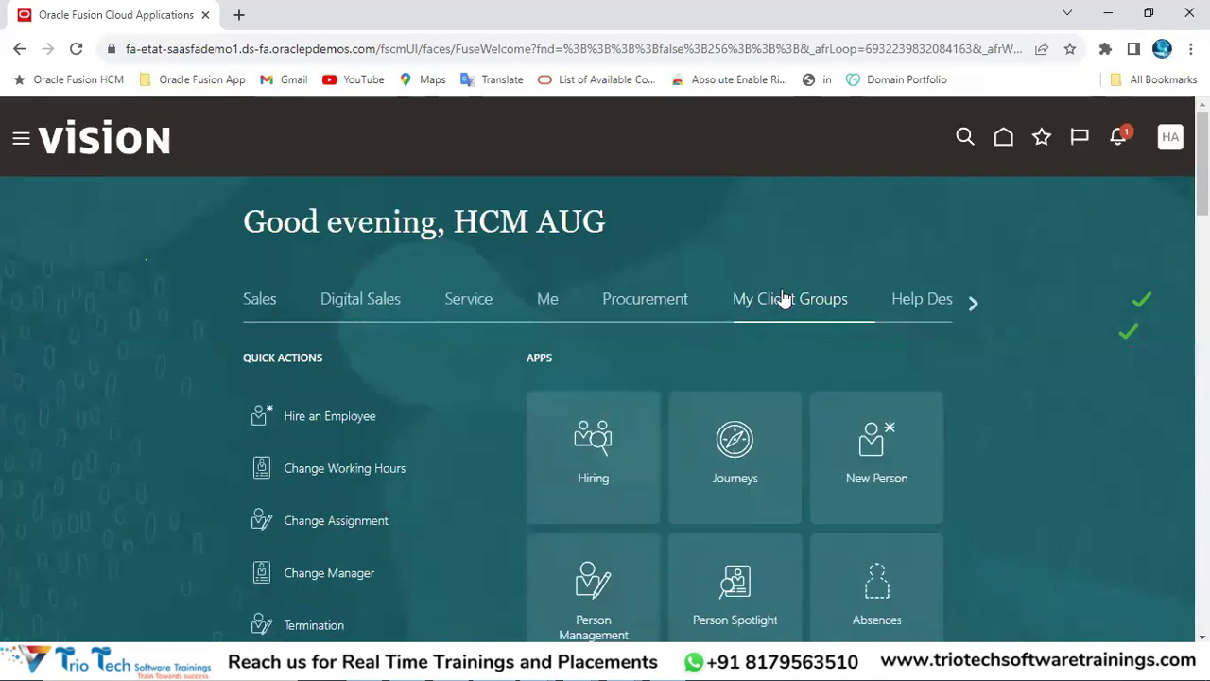
scroll(679, 409, "down", 3)
scroll(787, 257, "up", 3)
- Switch to the Procurement section and back to My Client Groups, and review its apps through the end of the list
left_click(662, 305)
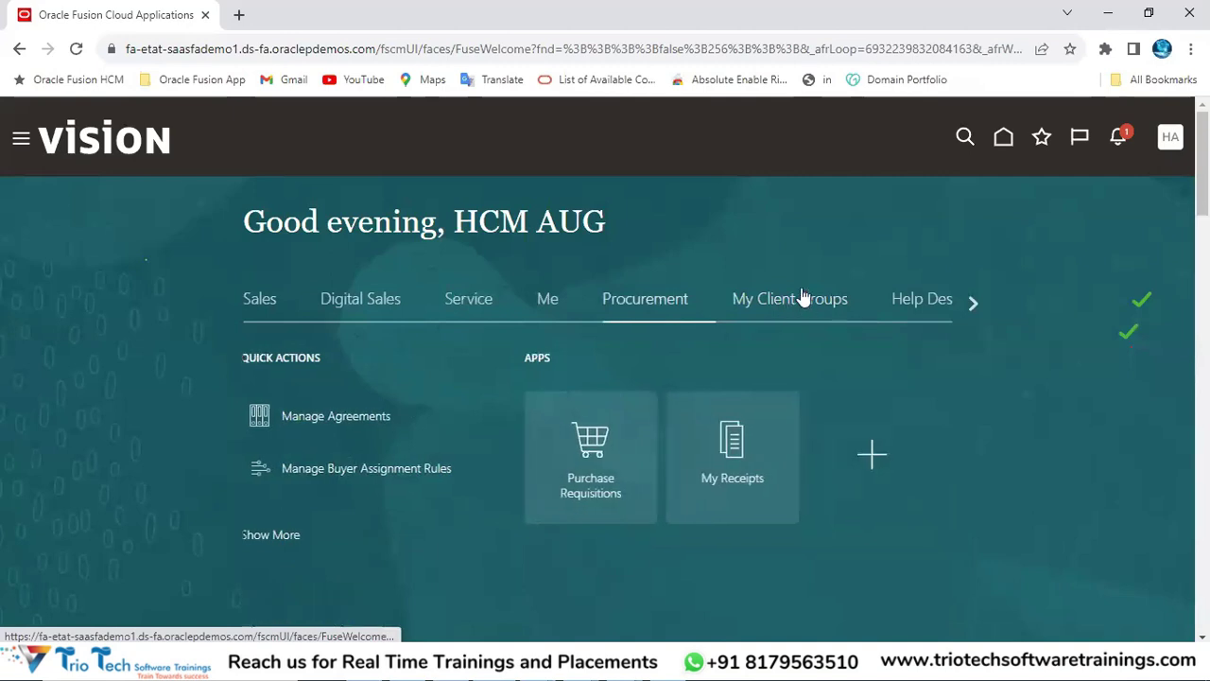
left_click(799, 300)
scroll(658, 403, "down", 6)
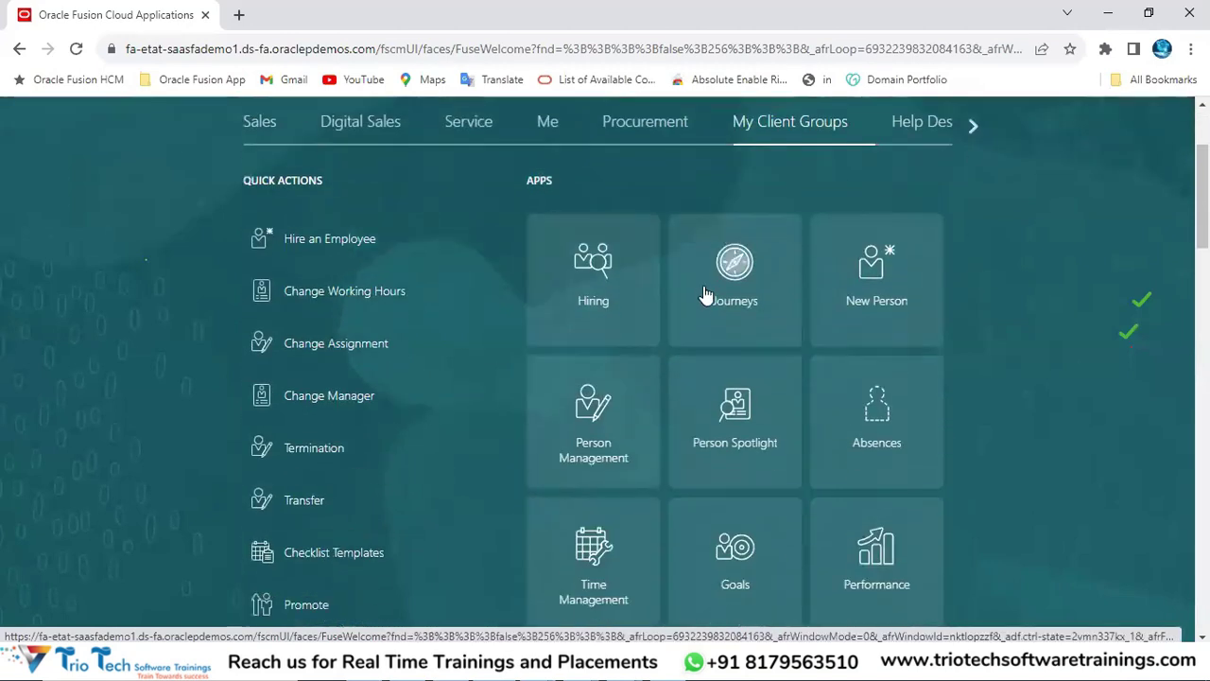
scroll(658, 404, "down", 2)
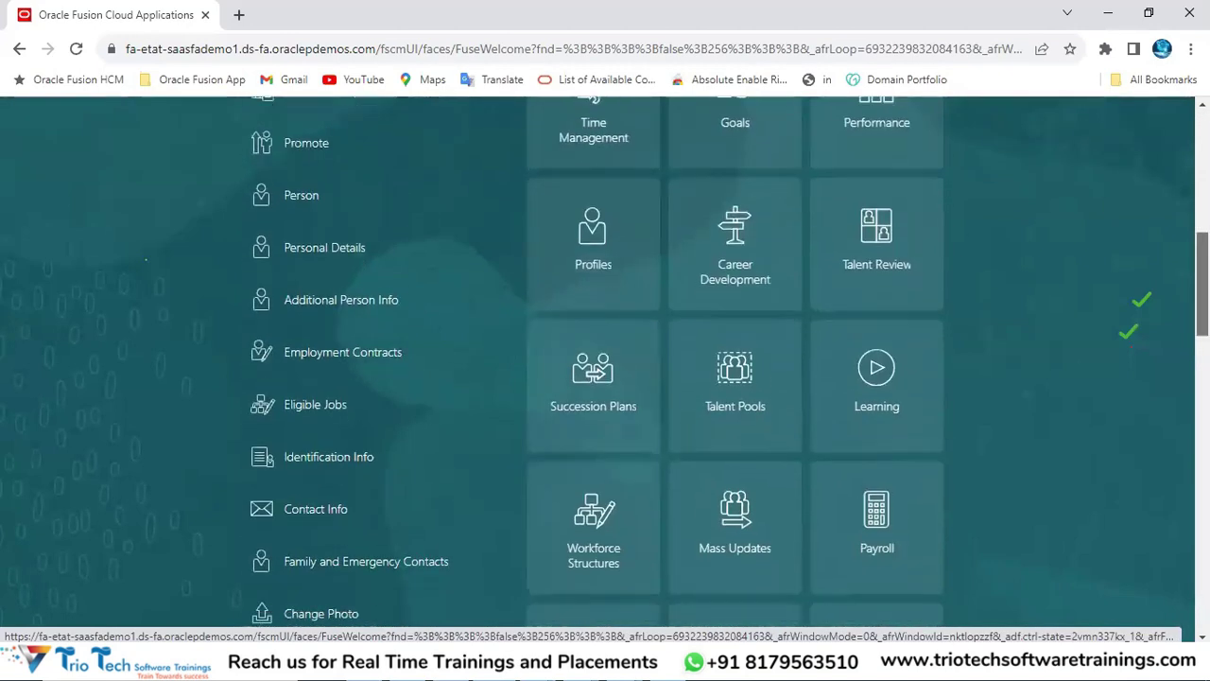
scroll(658, 404, "up", 1)
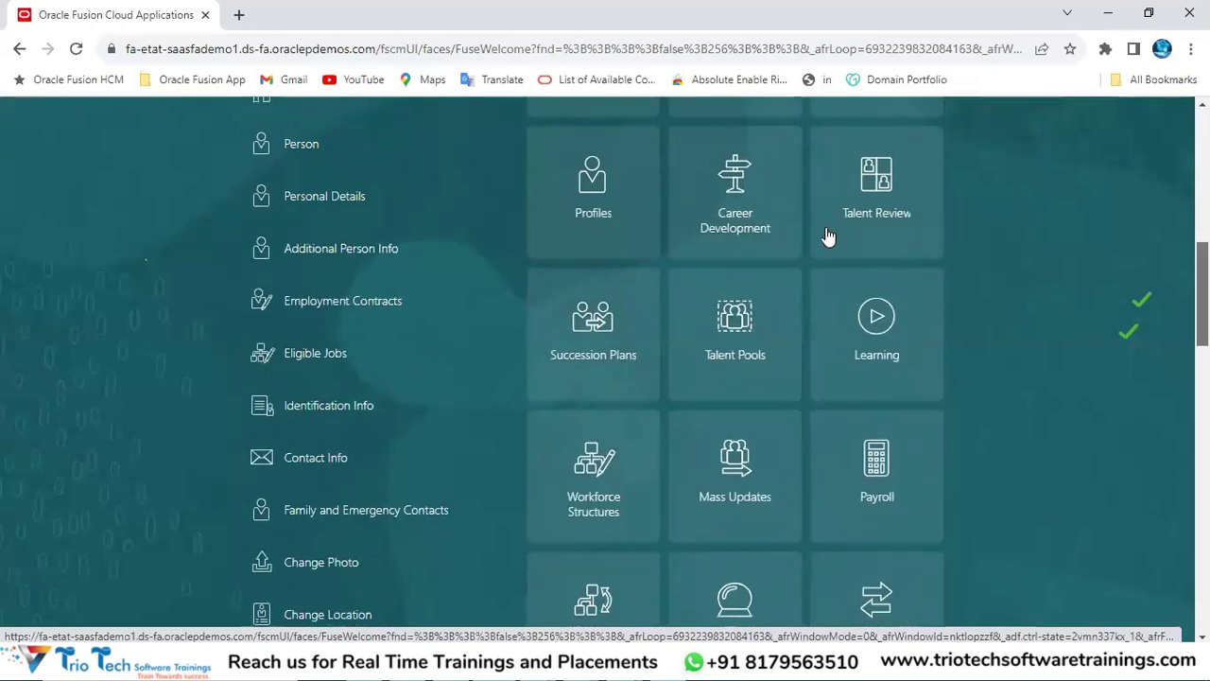
scroll(827, 236, "down", 2)
scroll(918, 375, "down", 1)
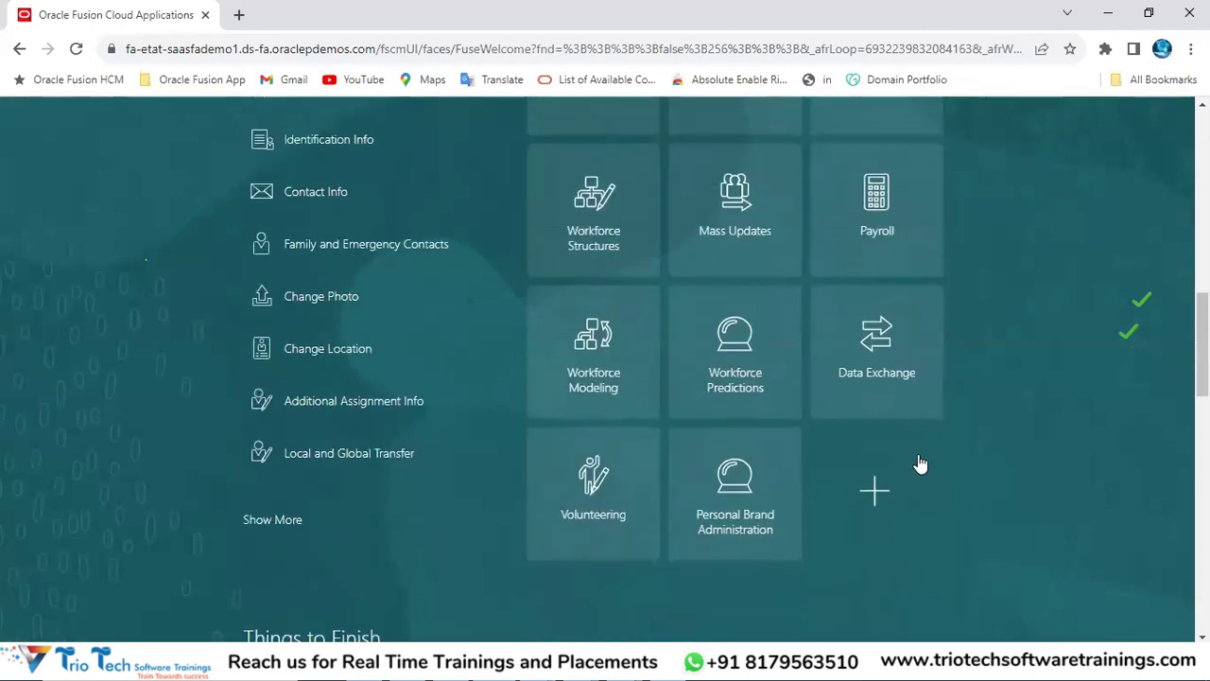
scroll(919, 463, "down", 2)
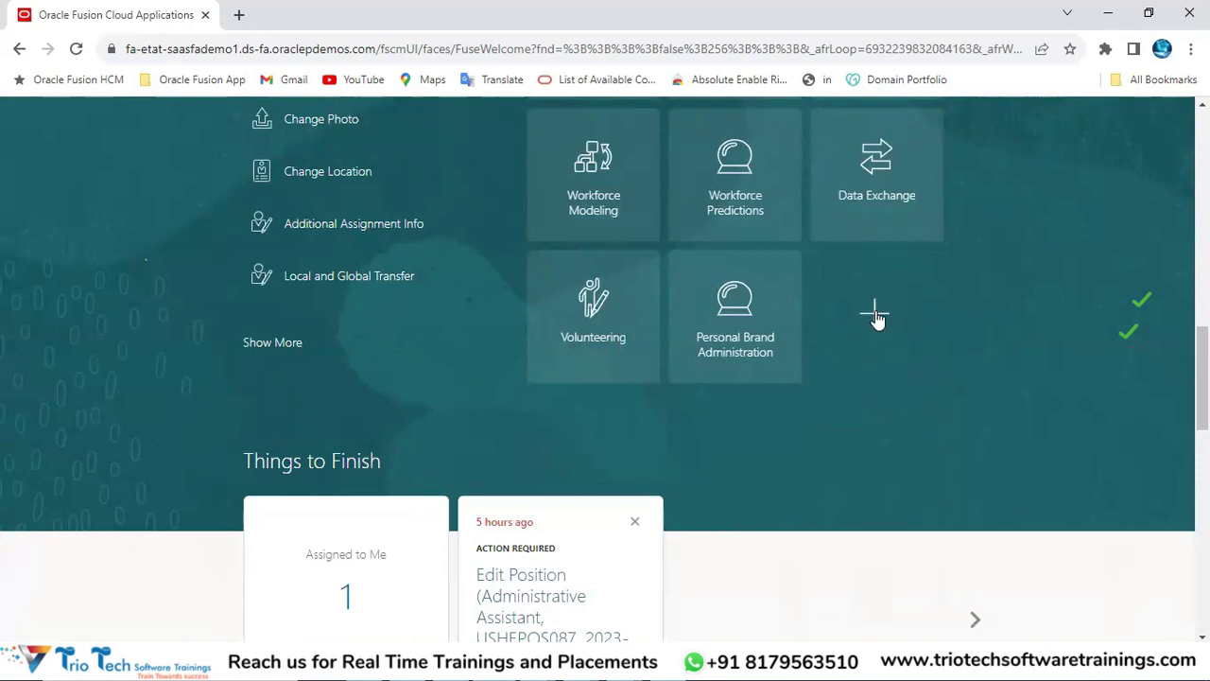
- Open the Apps selection page from My Client Groups and review the Sales, Digital Sales, Service, Me and My Client Groups lists
left_click(875, 320)
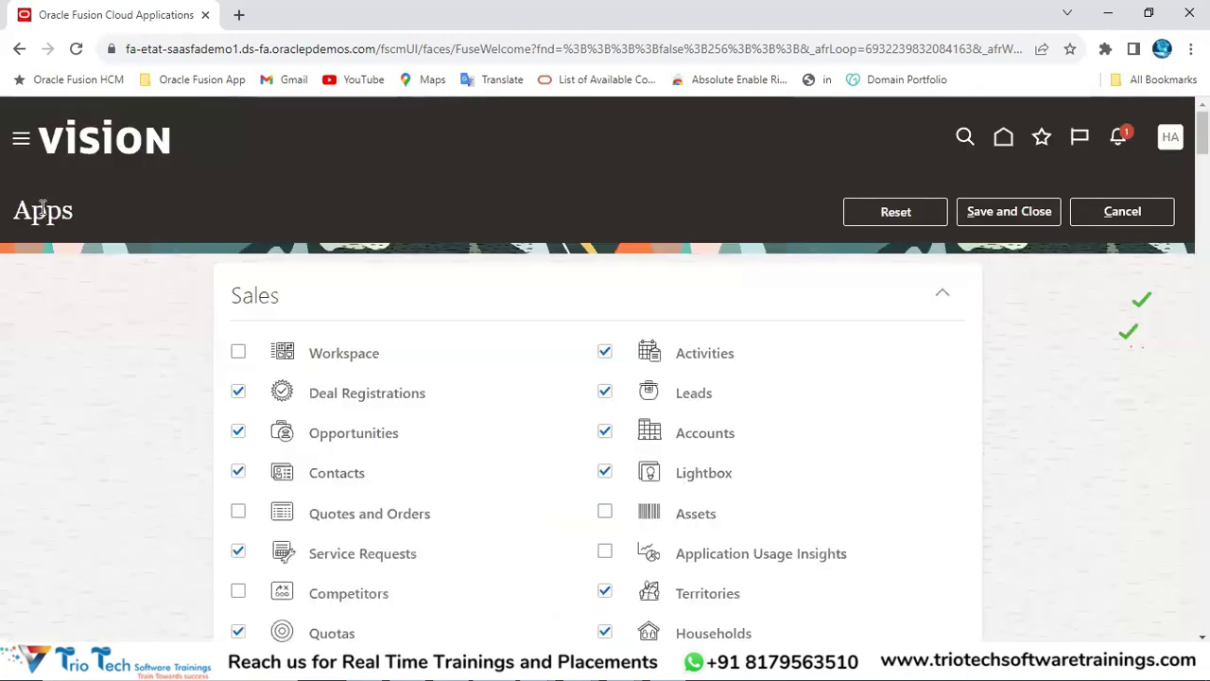
double_click(231, 296)
scroll(363, 305, "down", 2)
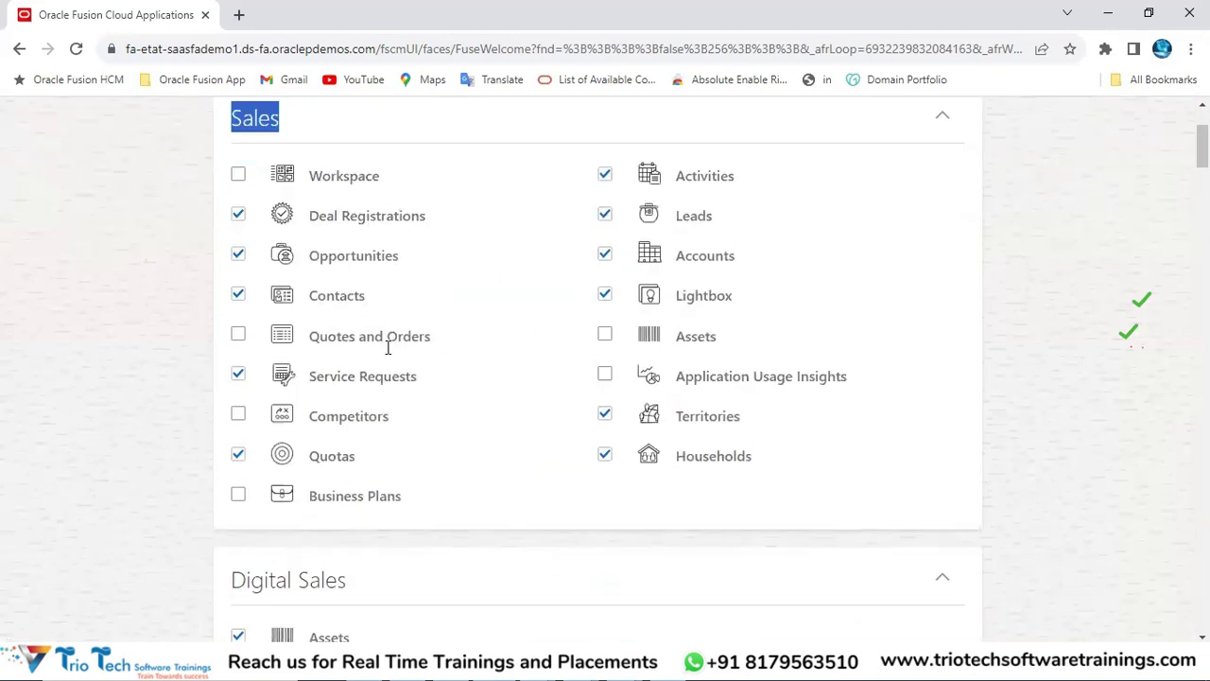
scroll(336, 244, "up", 2)
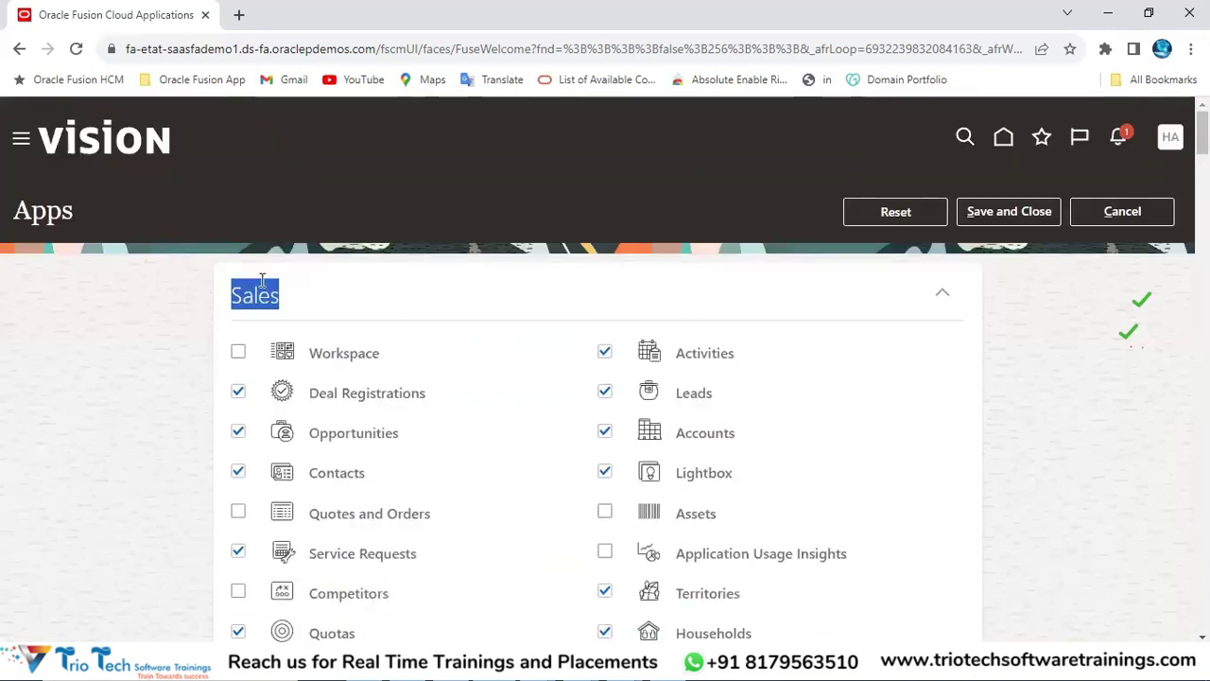
scroll(413, 261, "down", 5)
left_click_drag(272, 320, 329, 318)
scroll(427, 289, "down", 3)
left_click_drag(242, 191, 301, 191)
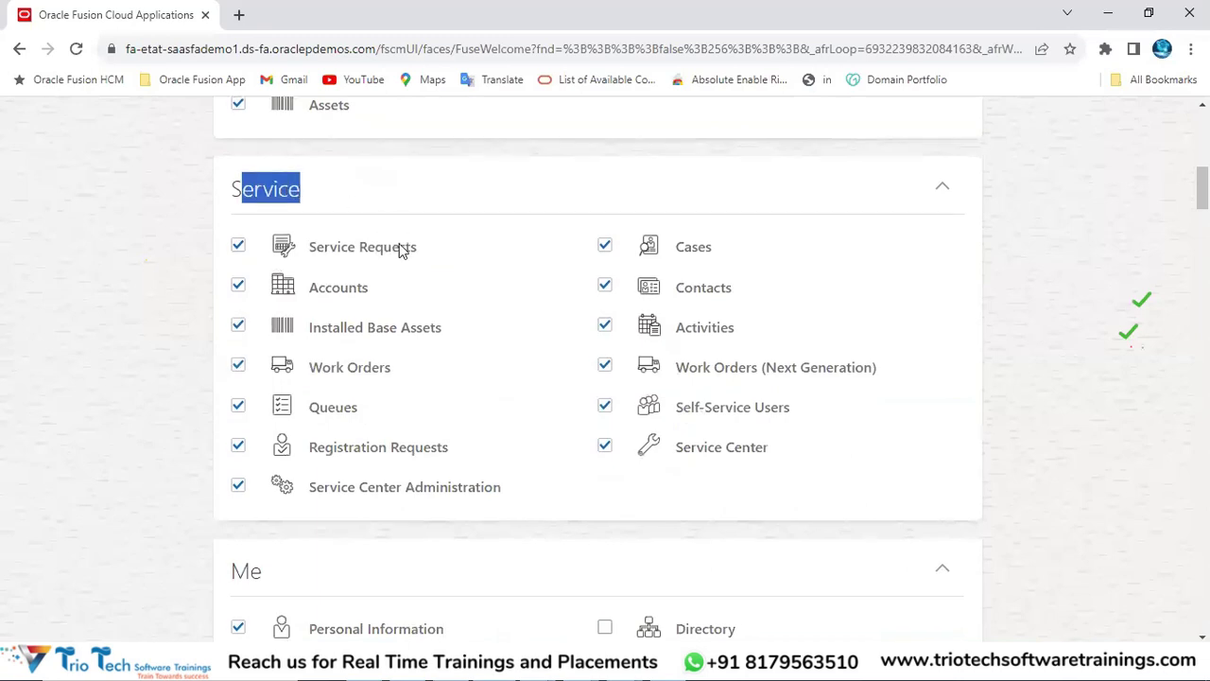
scroll(402, 249, "down", 3)
left_click_drag(230, 313, 353, 316)
scroll(495, 283, "down", 6)
scroll(300, 359, "down", 3)
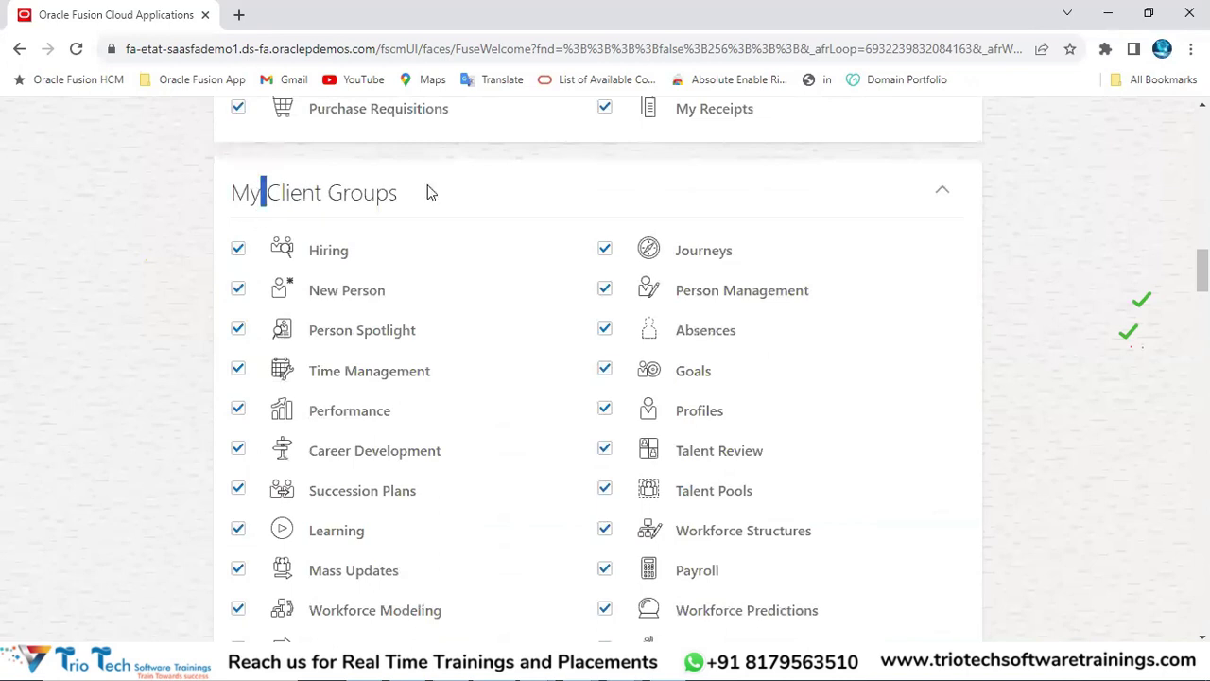
left_click_drag(431, 192, 426, 192)
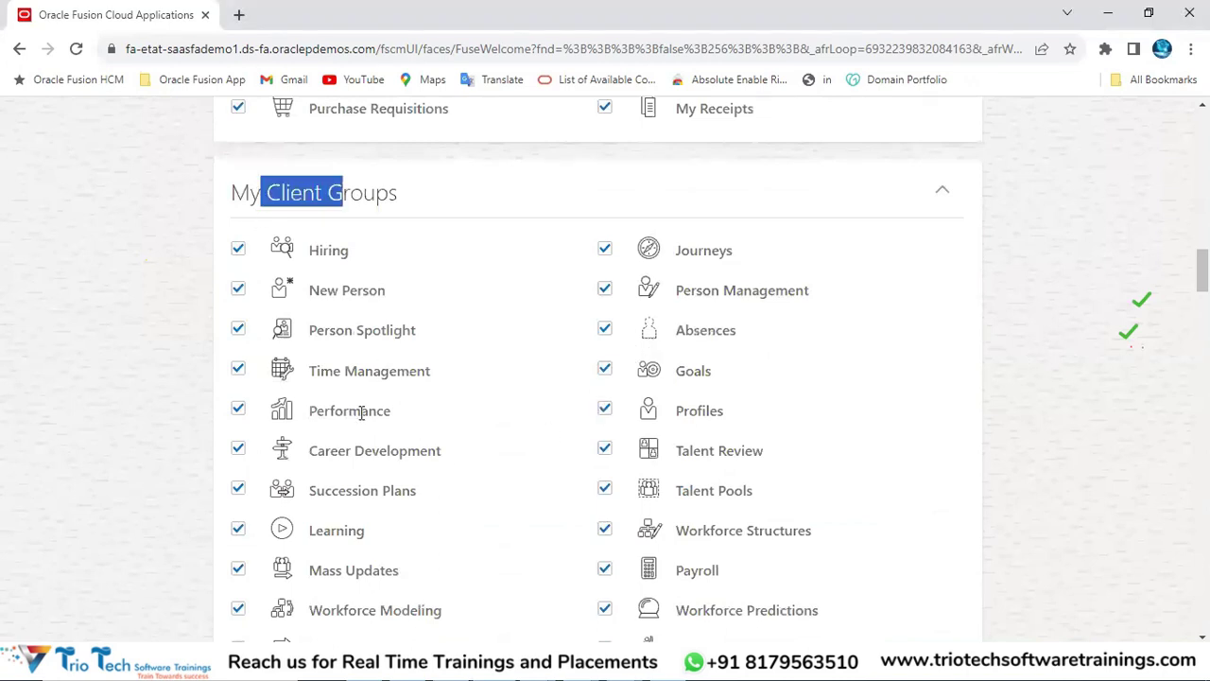
- Deselect Time Management, Person Spotlight and Absences under My Client Groups, and save the app selection
left_click(235, 374)
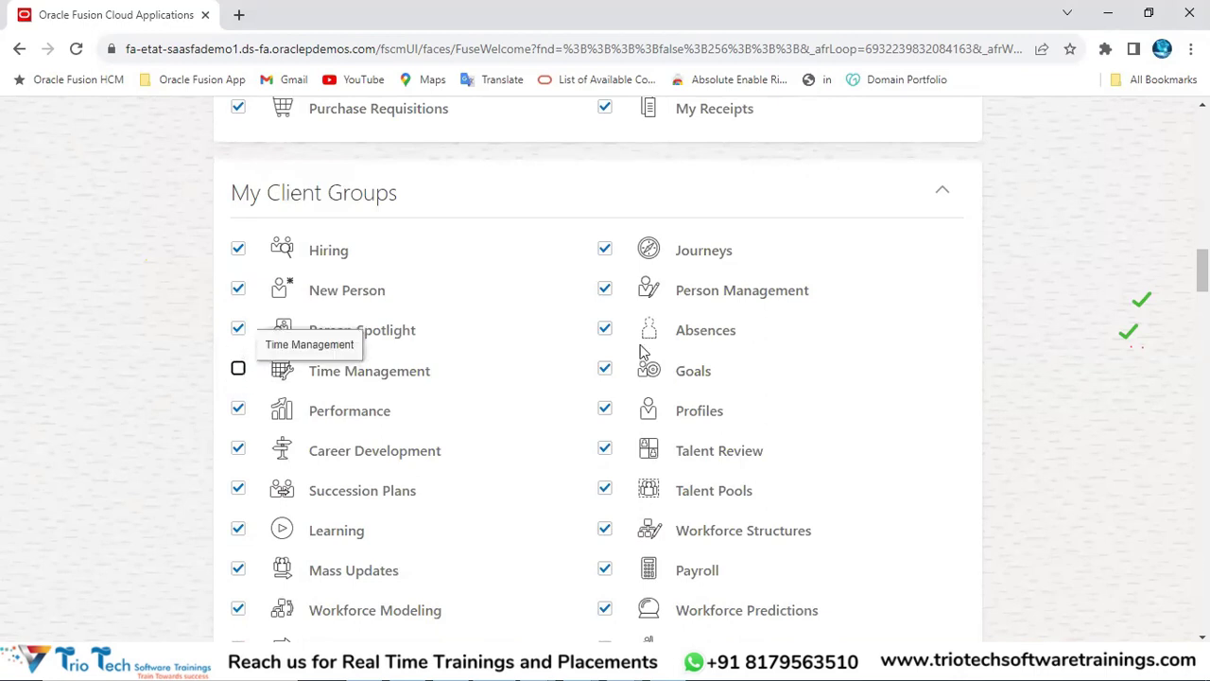
left_click(237, 329)
left_click(604, 329)
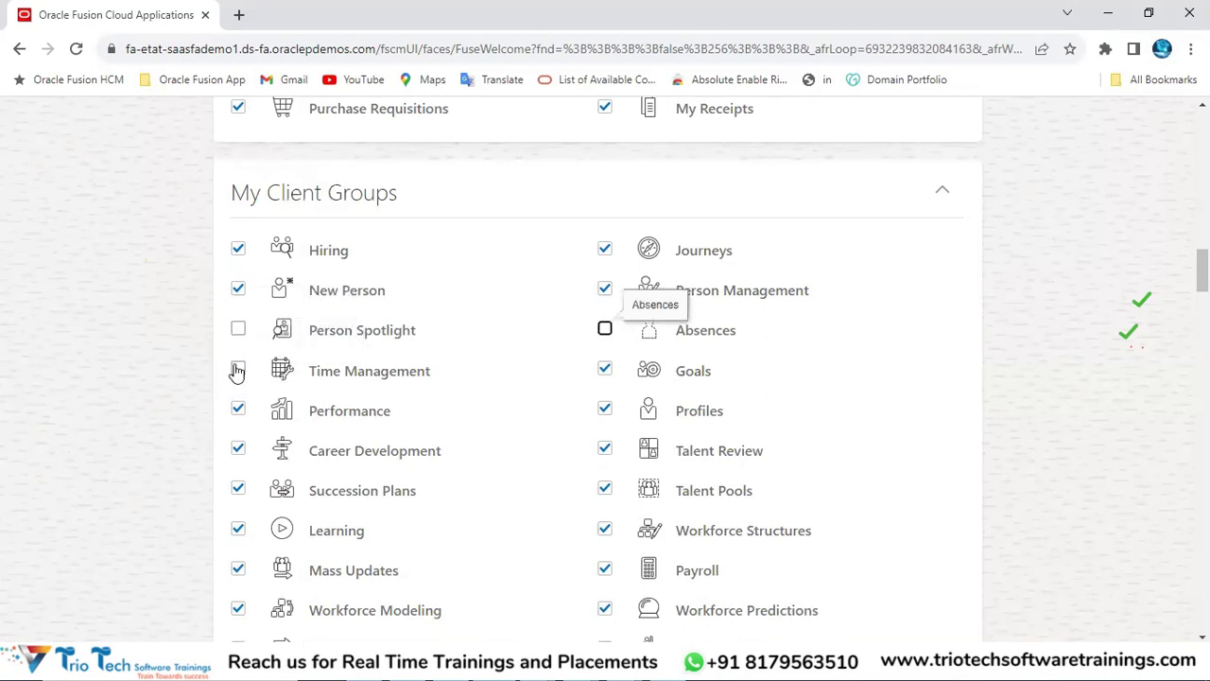
scroll(1089, 399, "up", 20)
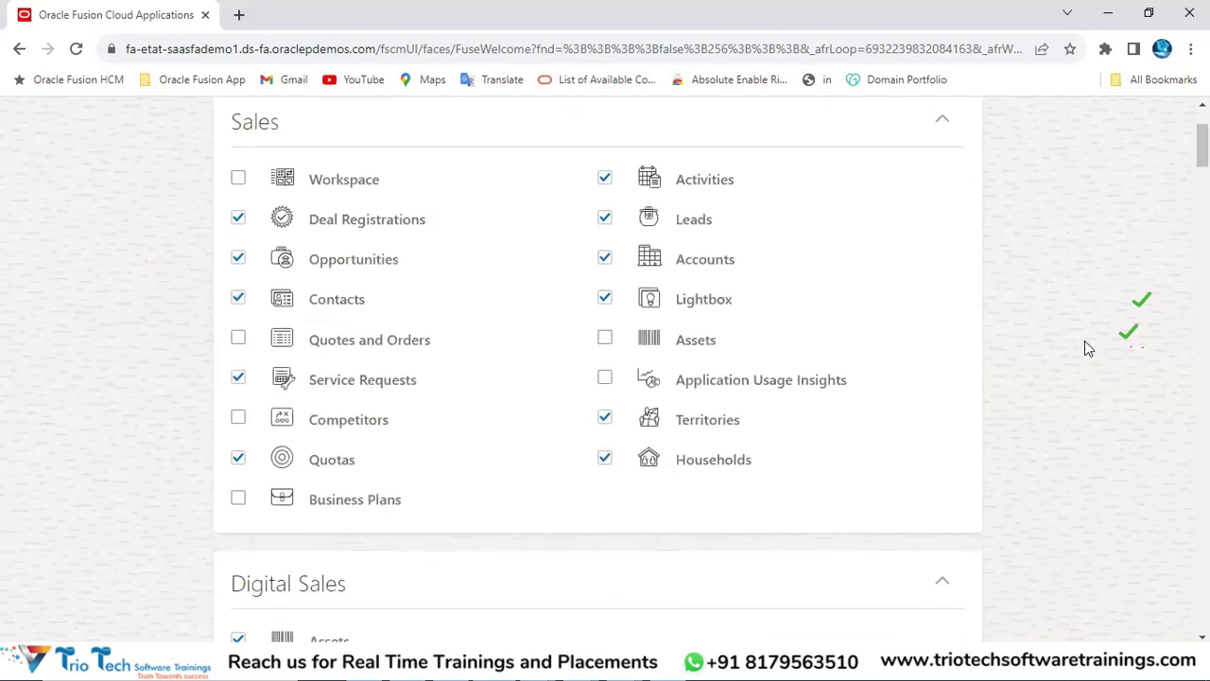
left_click(1016, 215)
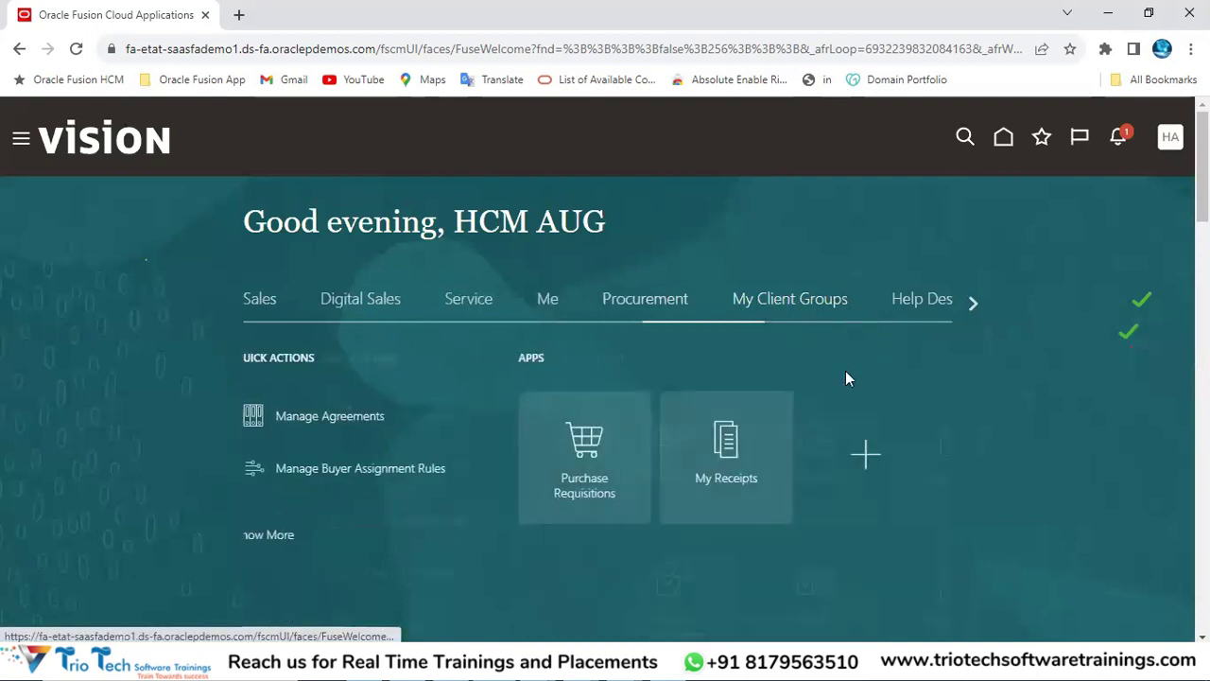
- Check which apps My Client Groups shows on the home page after the selection change
scroll(825, 397, "down", 2)
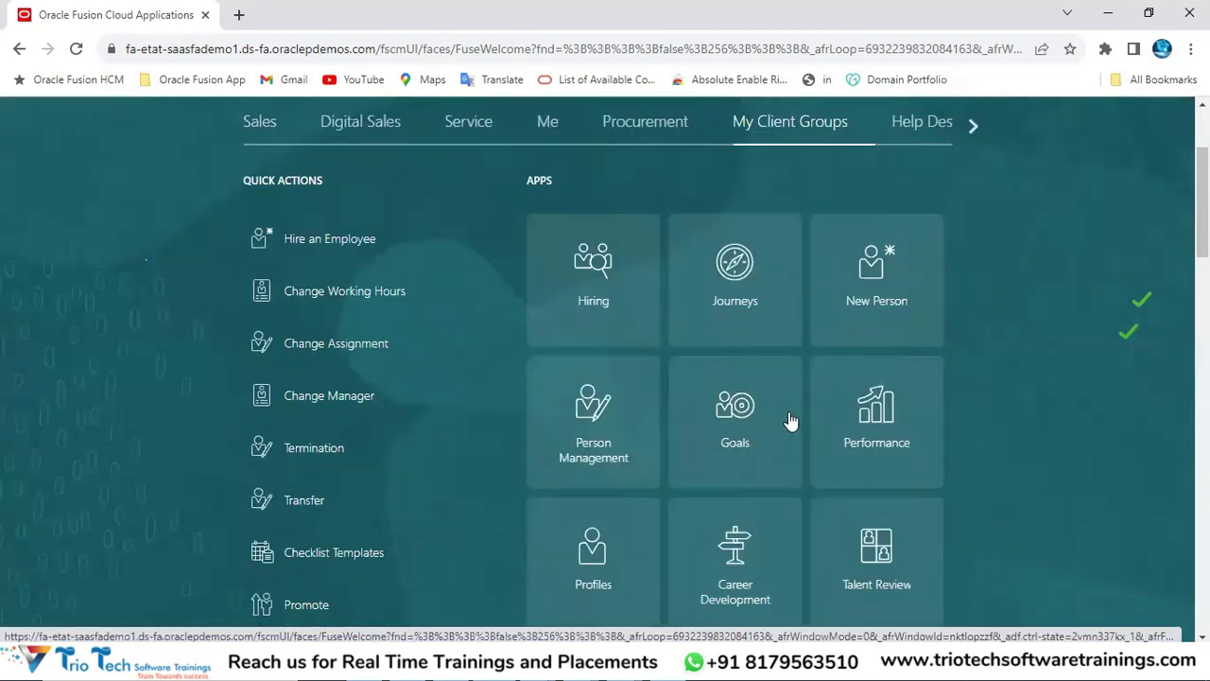
scroll(789, 422, "down", 1)
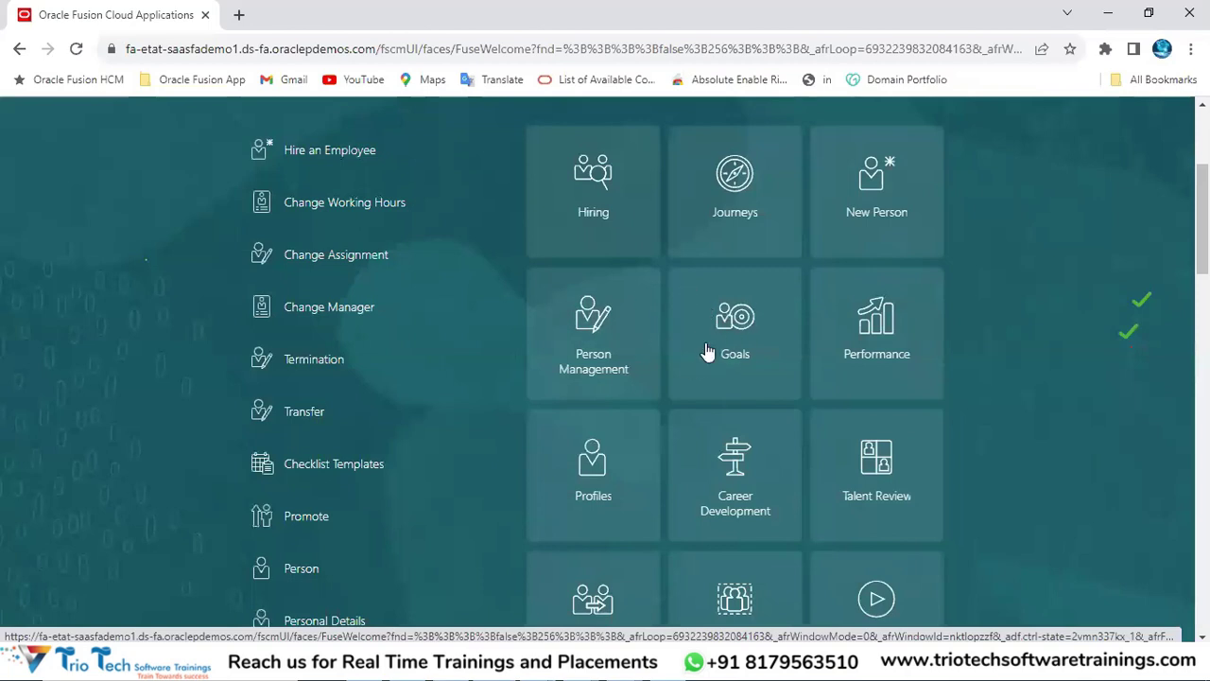
scroll(747, 378, "up", 3)
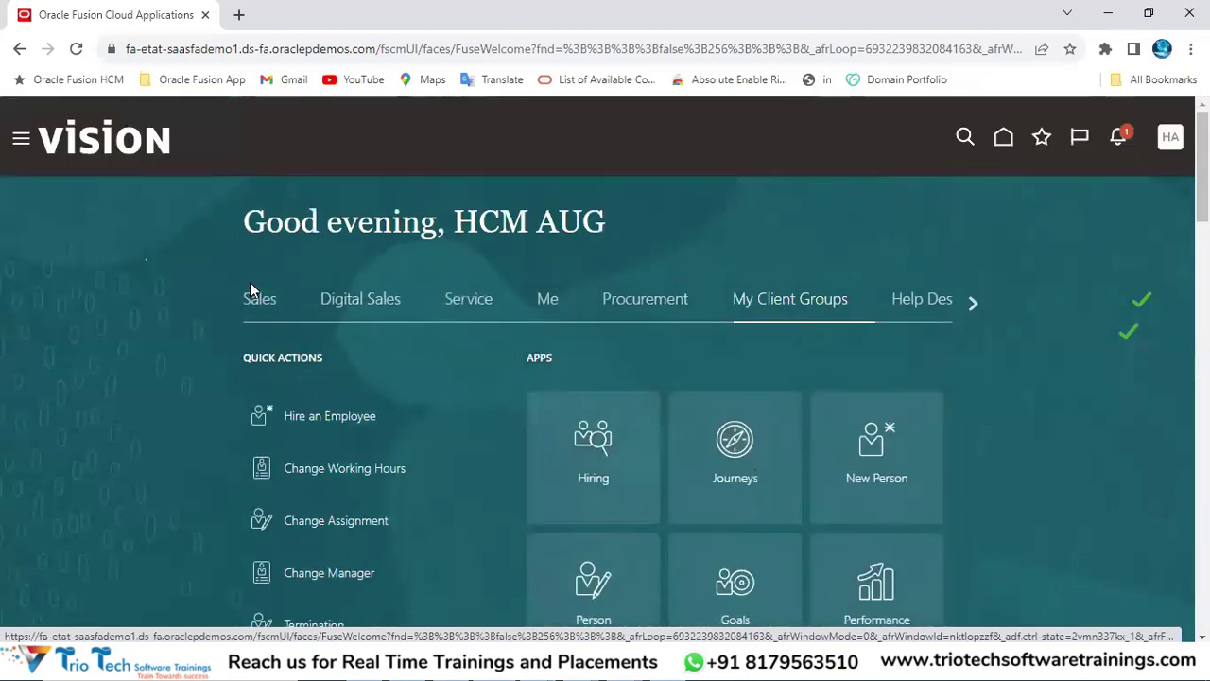
left_click_drag(216, 291, 926, 479)
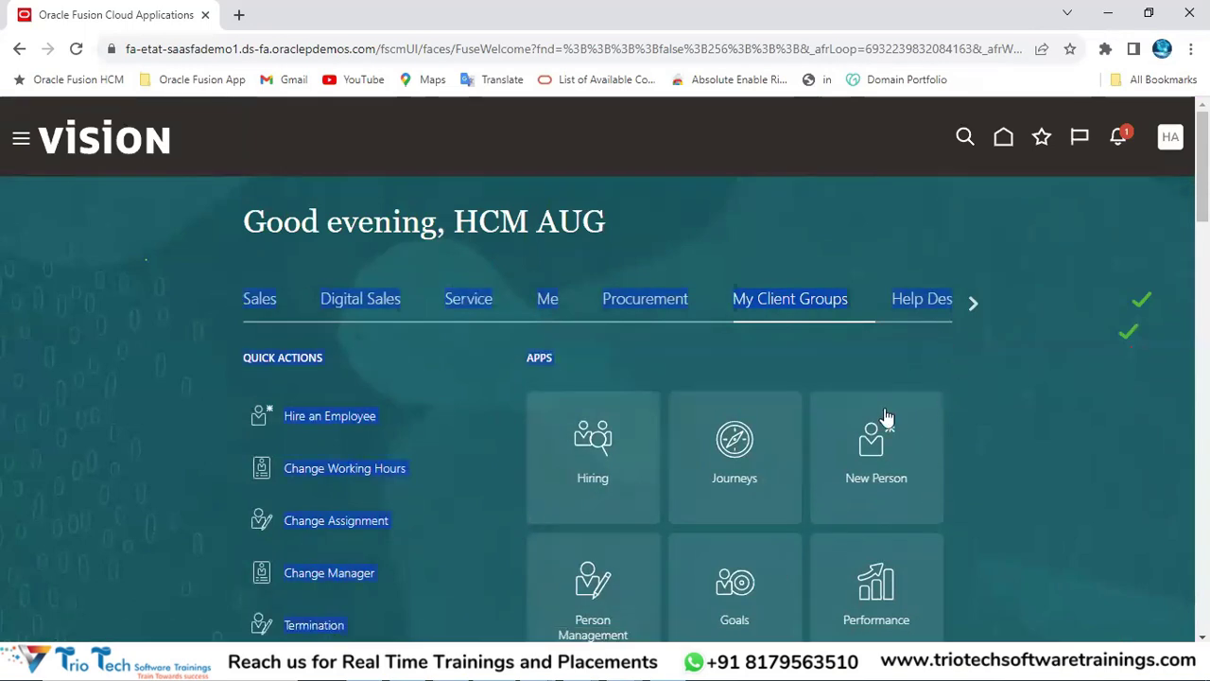
- Reopen the app selection, re-enable Person Spotlight, Time Management and Absences under My Client Groups, and save it
scroll(1045, 381, "down", 6)
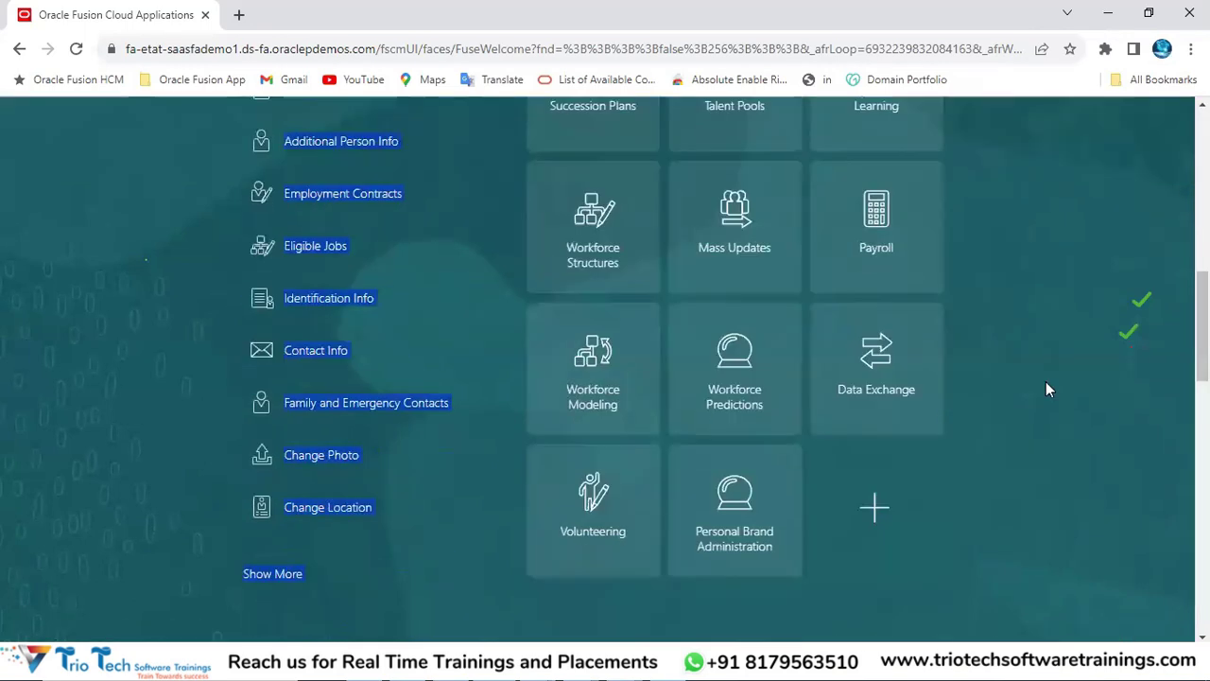
left_click(872, 508)
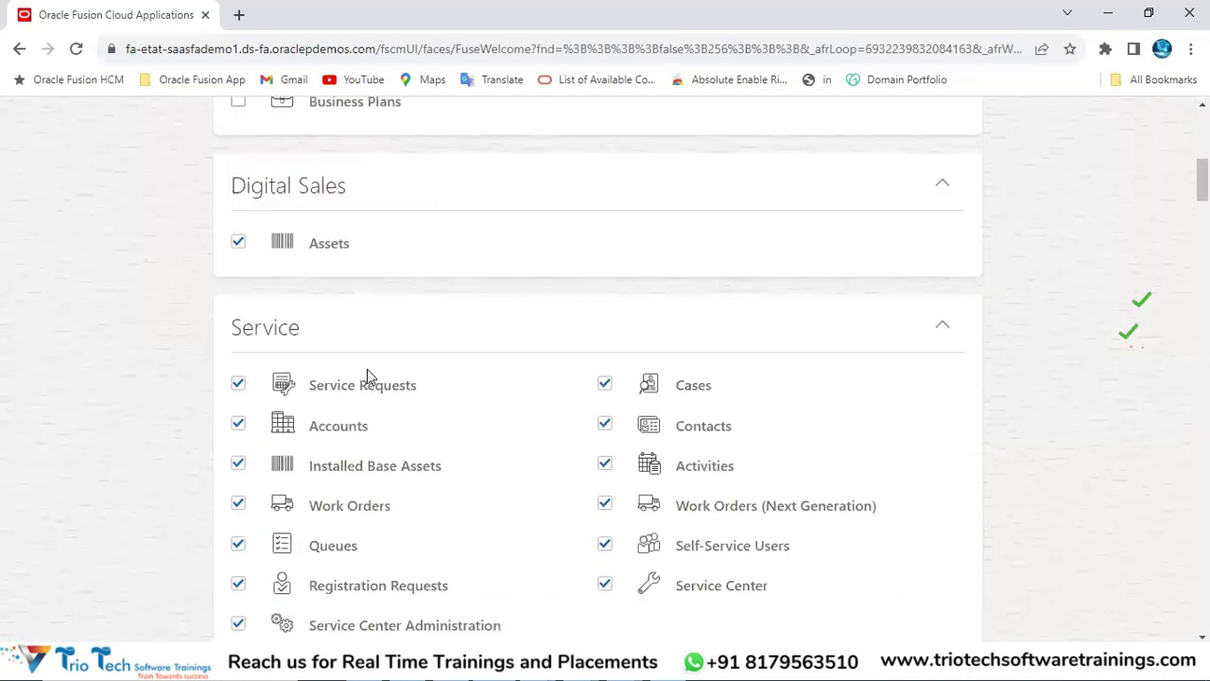
scroll(366, 369, "down", 7)
scroll(294, 397, "down", 5)
left_click_drag(244, 272, 352, 282)
left_click(237, 420)
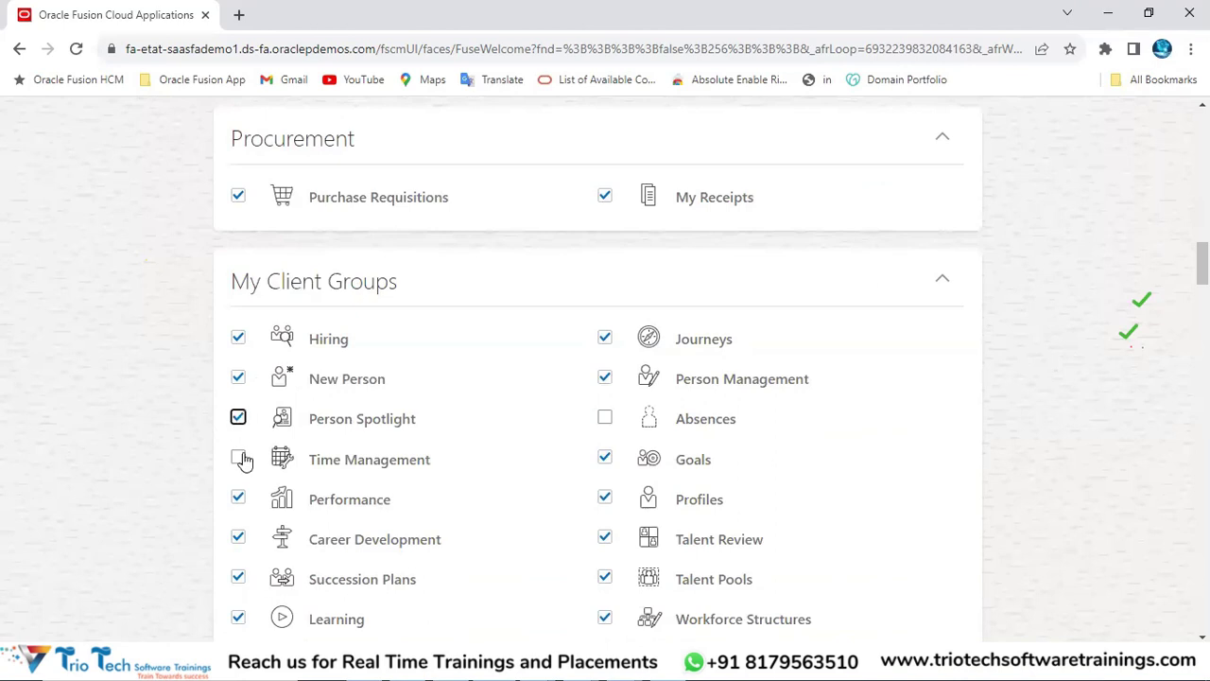
left_click(238, 459)
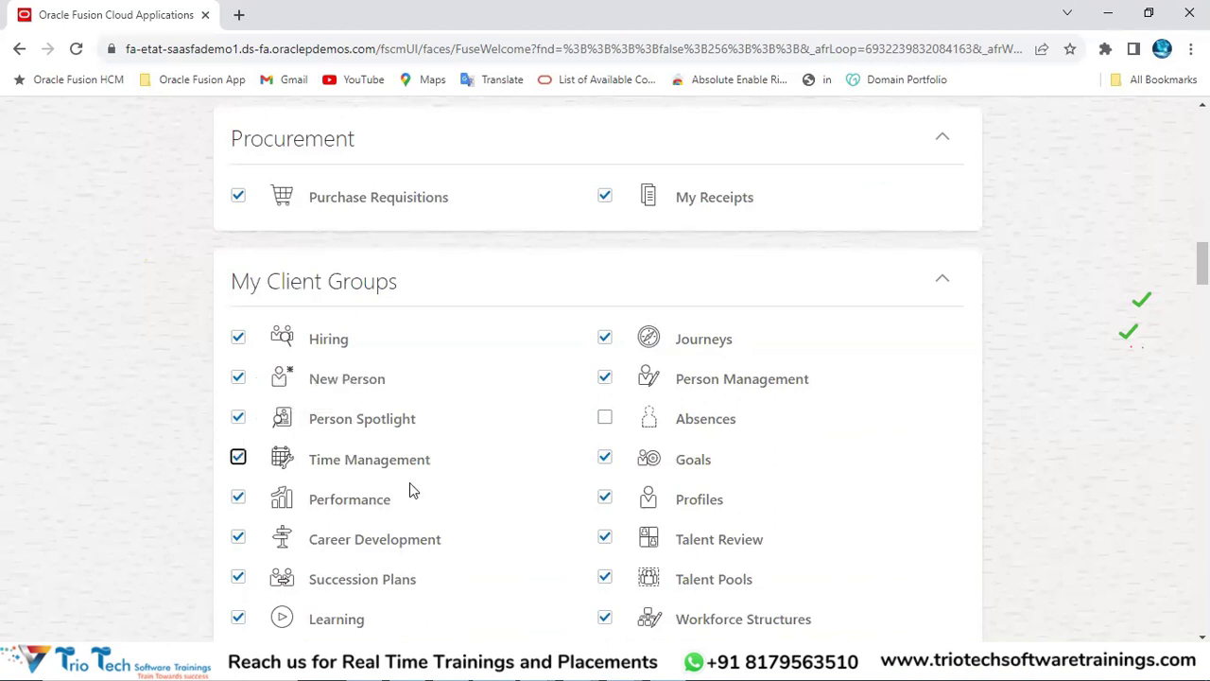
left_click(604, 418)
scroll(1058, 270, "up", 15)
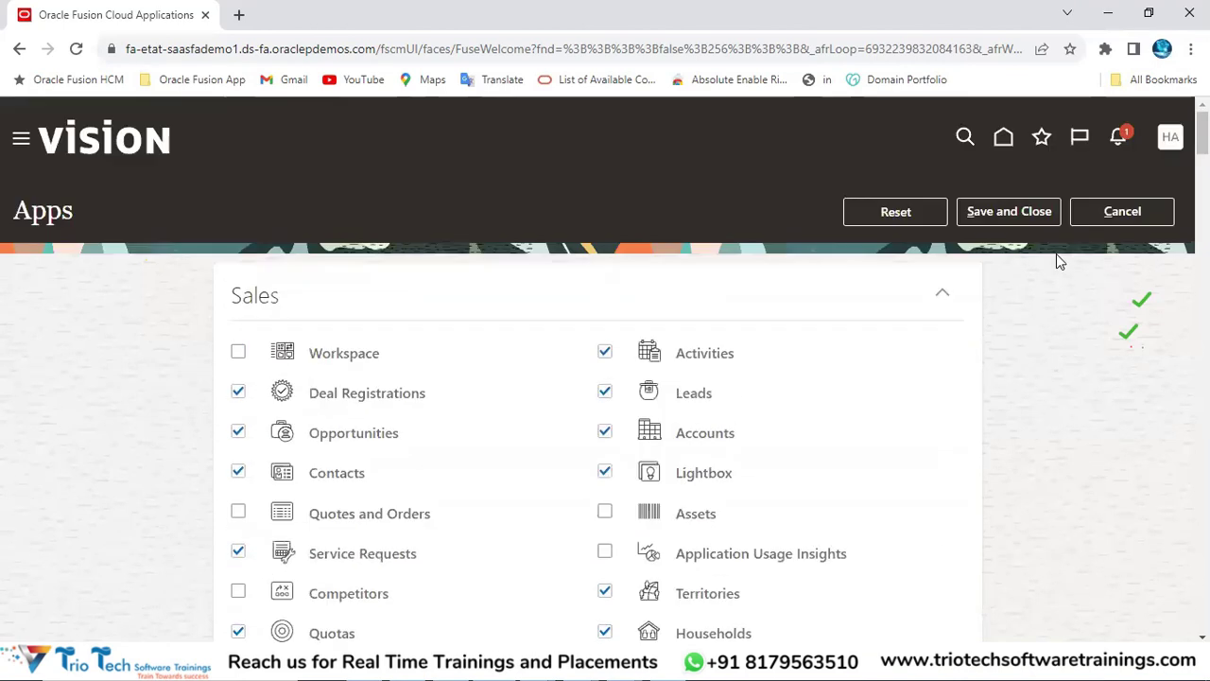
left_click(1014, 214)
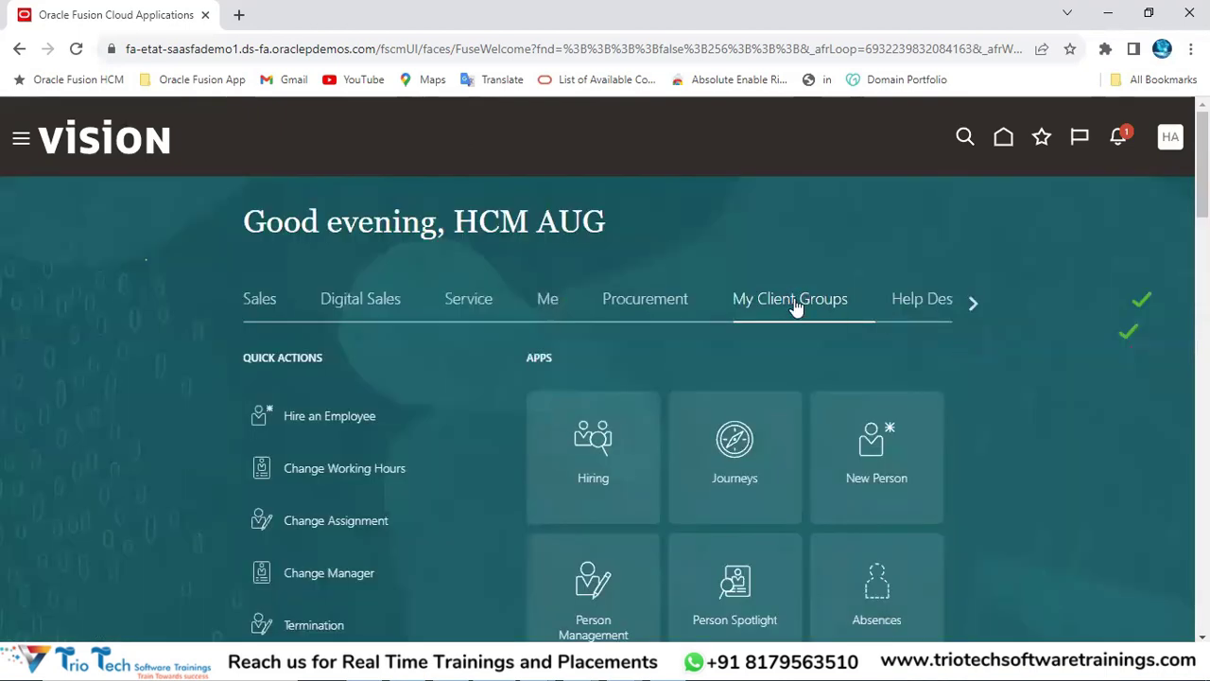
- Check the home page's My Client Groups section for the Person Spotlight, Absences and Time Management tiles and review the remaining apps
scroll(727, 376, "down", 3)
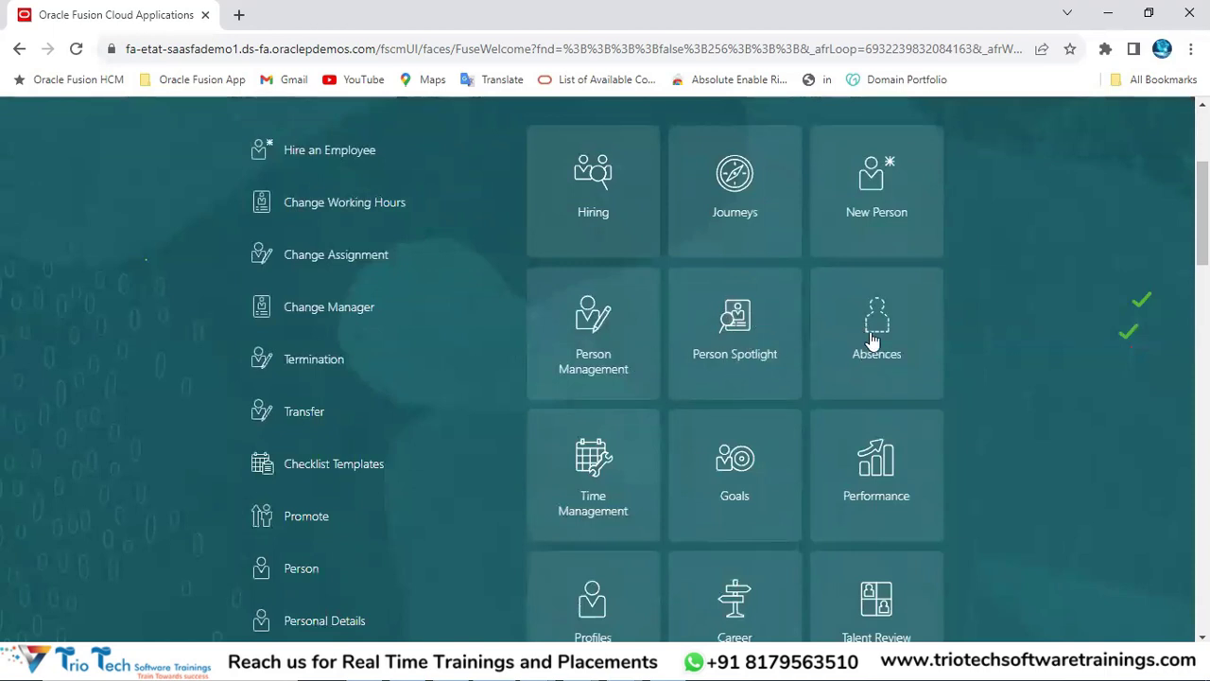
scroll(657, 492, "up", 3)
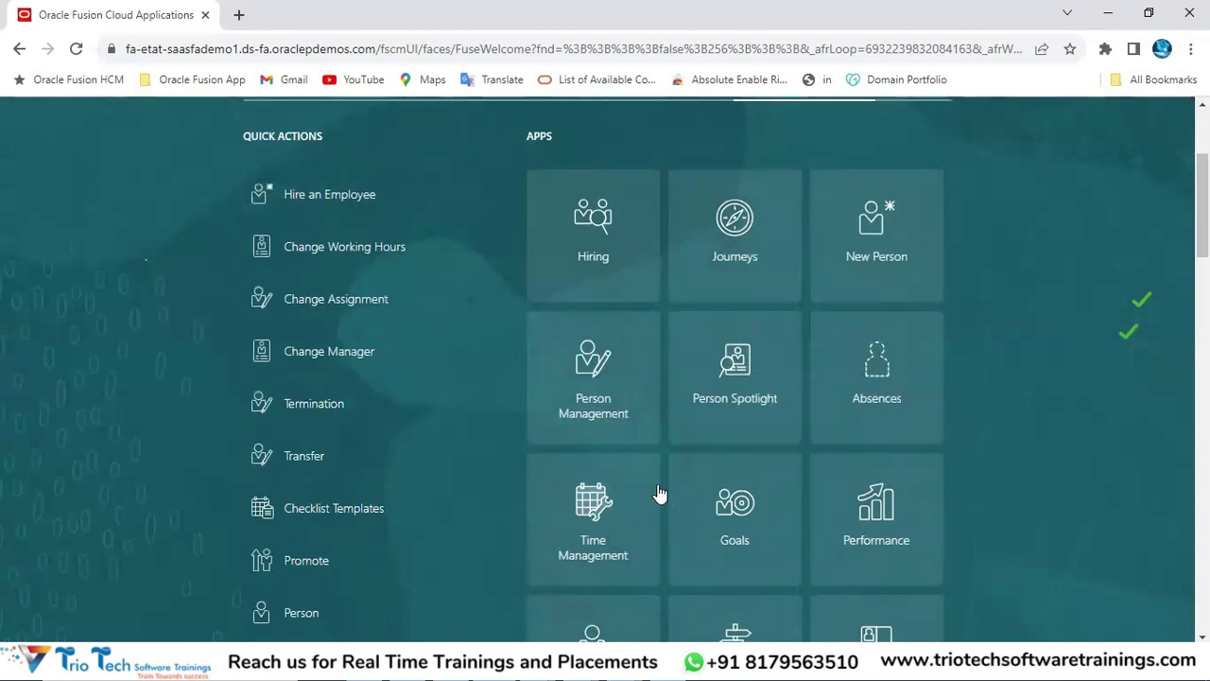
scroll(791, 332, "down", 10)
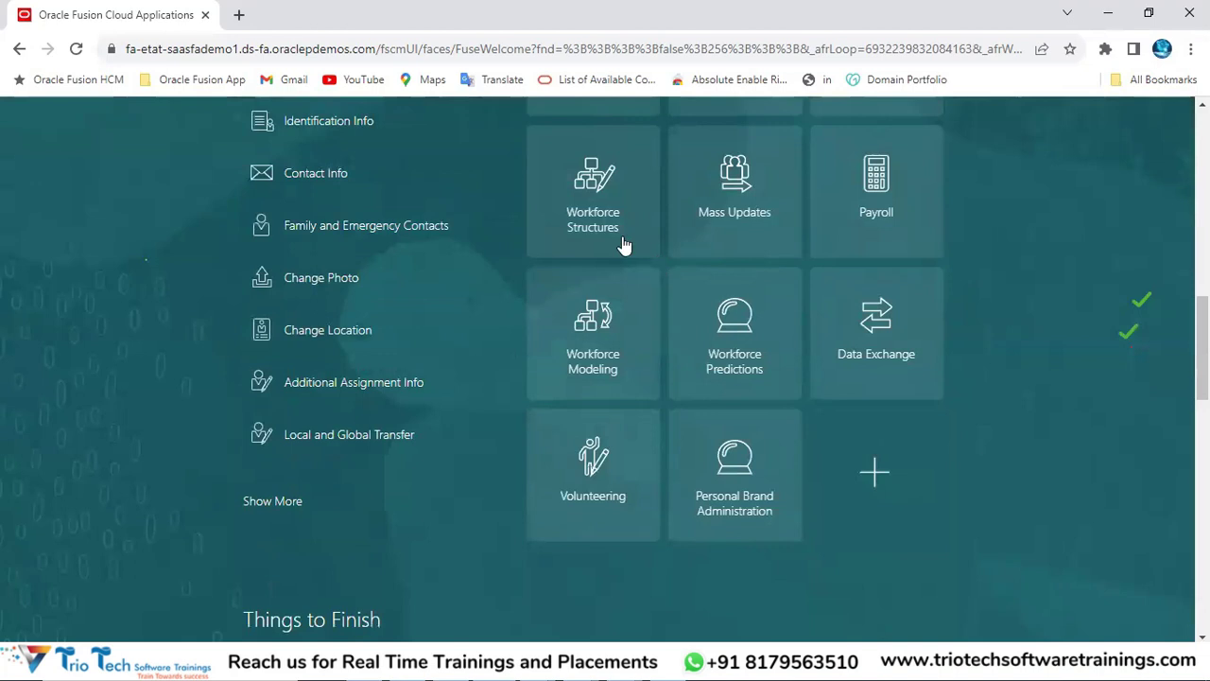
scroll(615, 369, "up", 1)
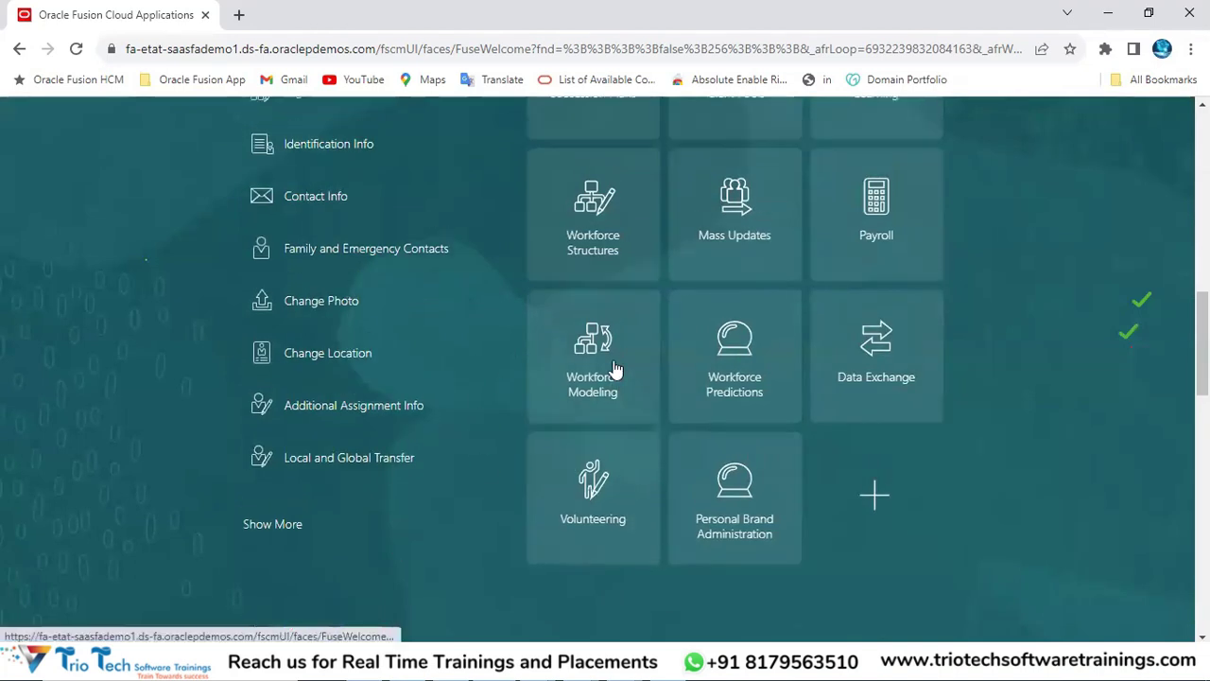
- Examine the Things to Finish section below the My Client Groups apps on the home page
scroll(614, 368, "up", 10)
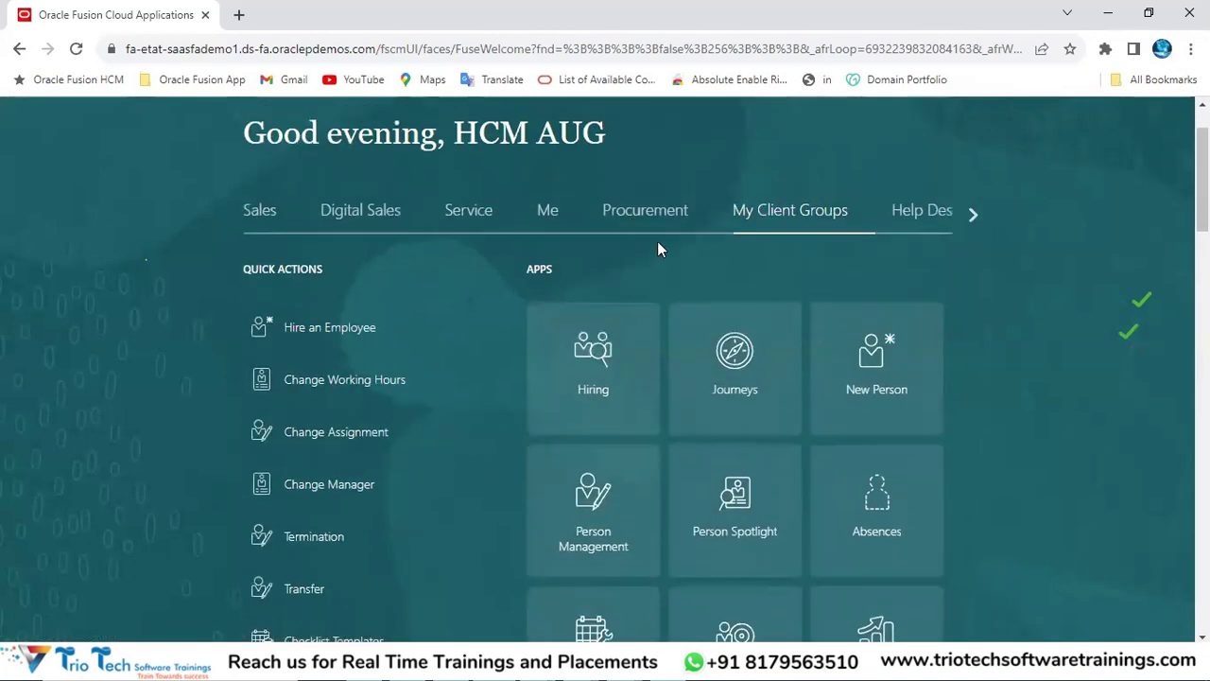
scroll(637, 287, "down", 10)
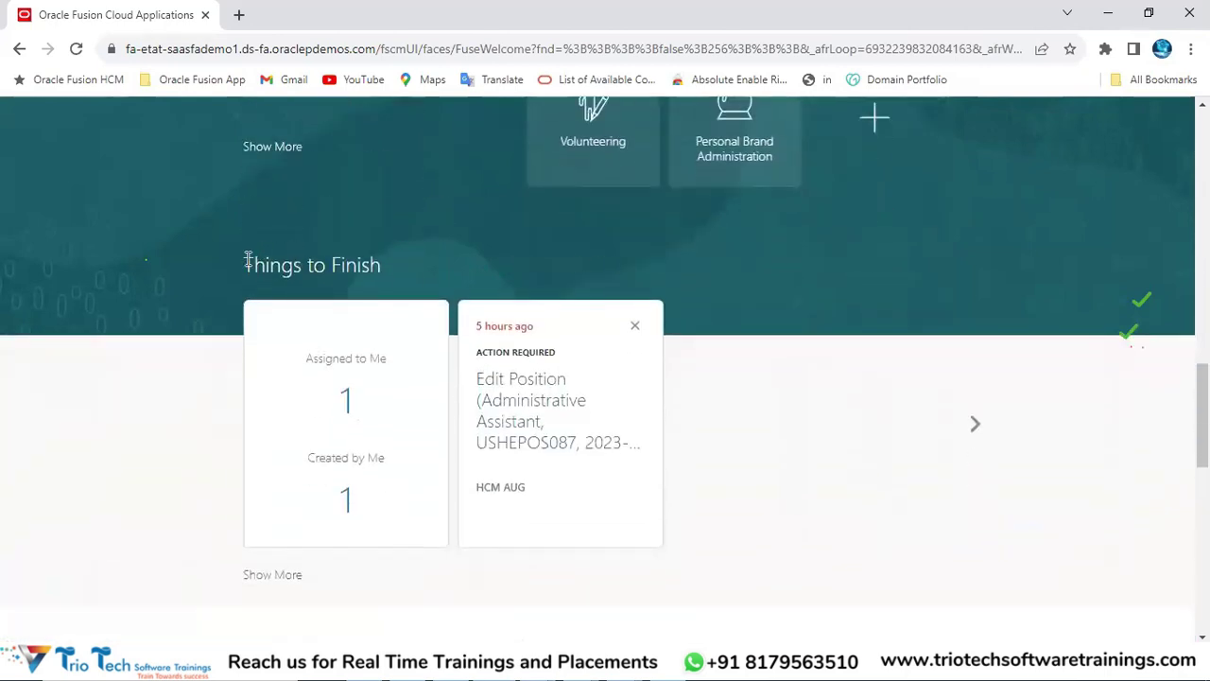
left_click_drag(342, 274, 374, 273)
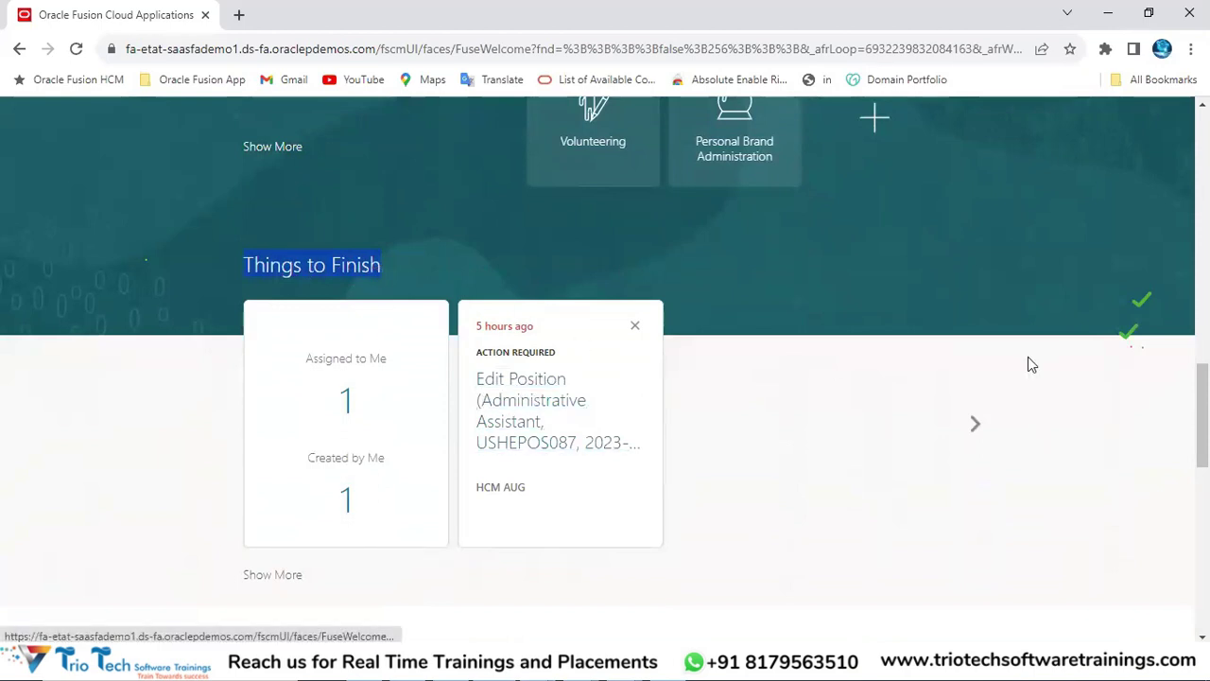
scroll(439, 164, "up", 10)
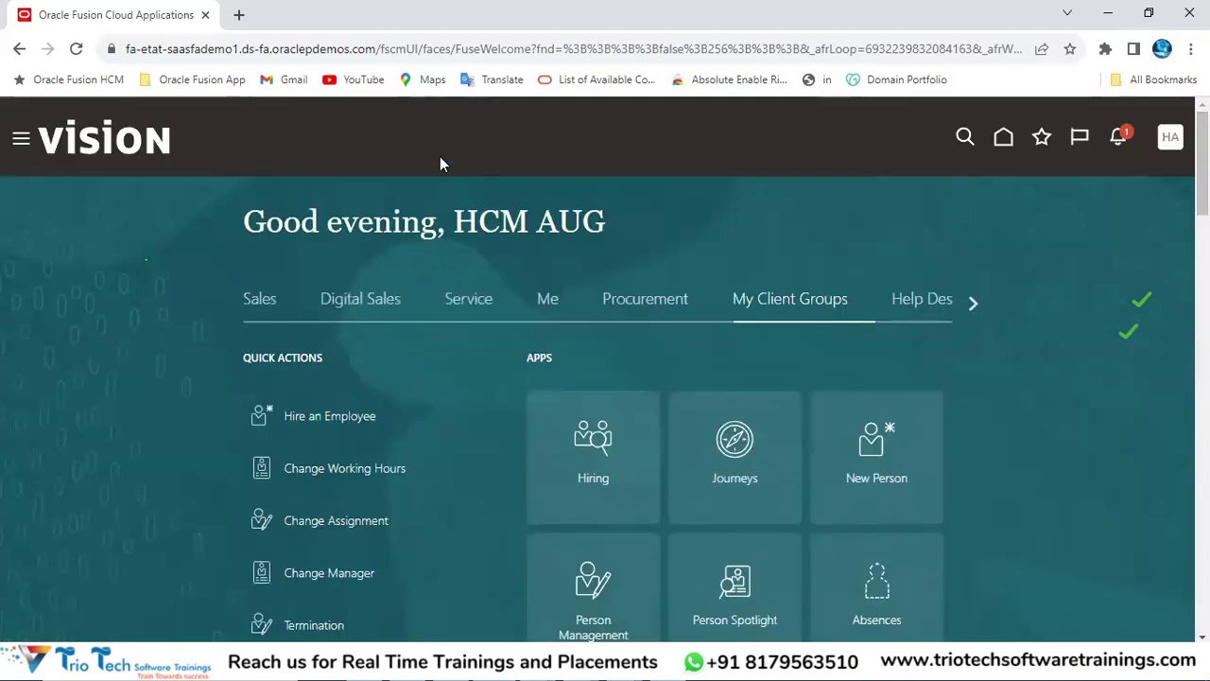
left_click(234, 51)
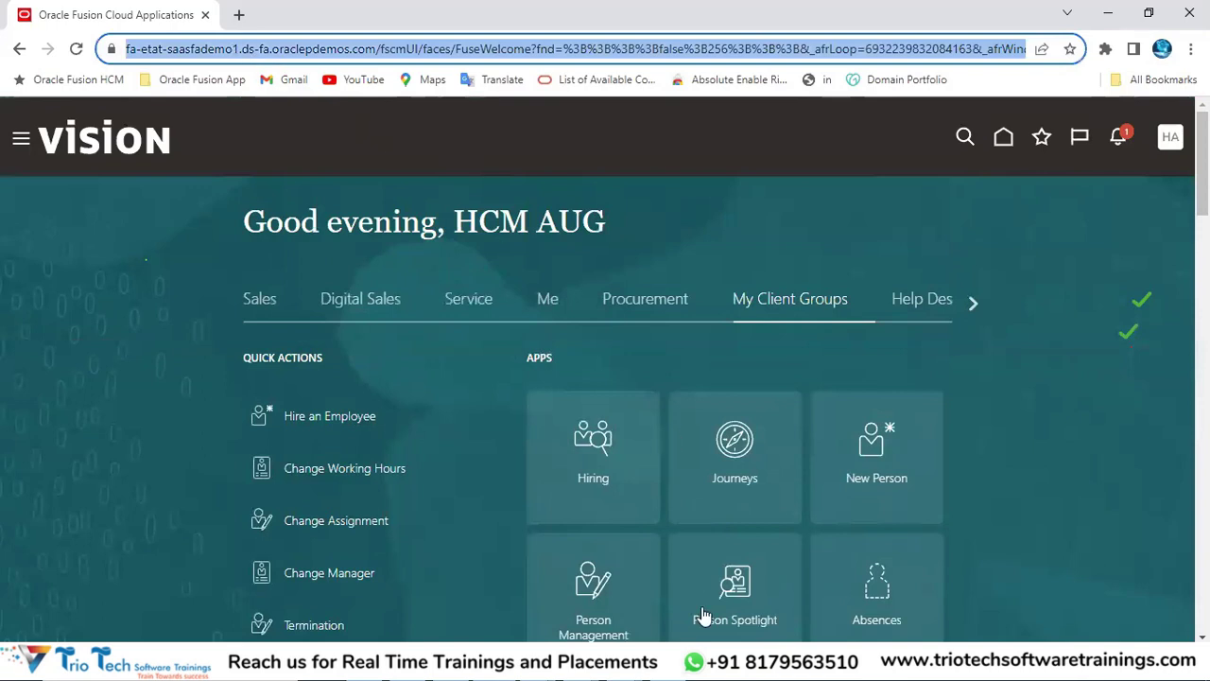
- Switch to the TrioTech Oracle Fusion HCM Demo Class workbook in Excel and copy the Work Flows & Approvals cell
left_click(537, 663)
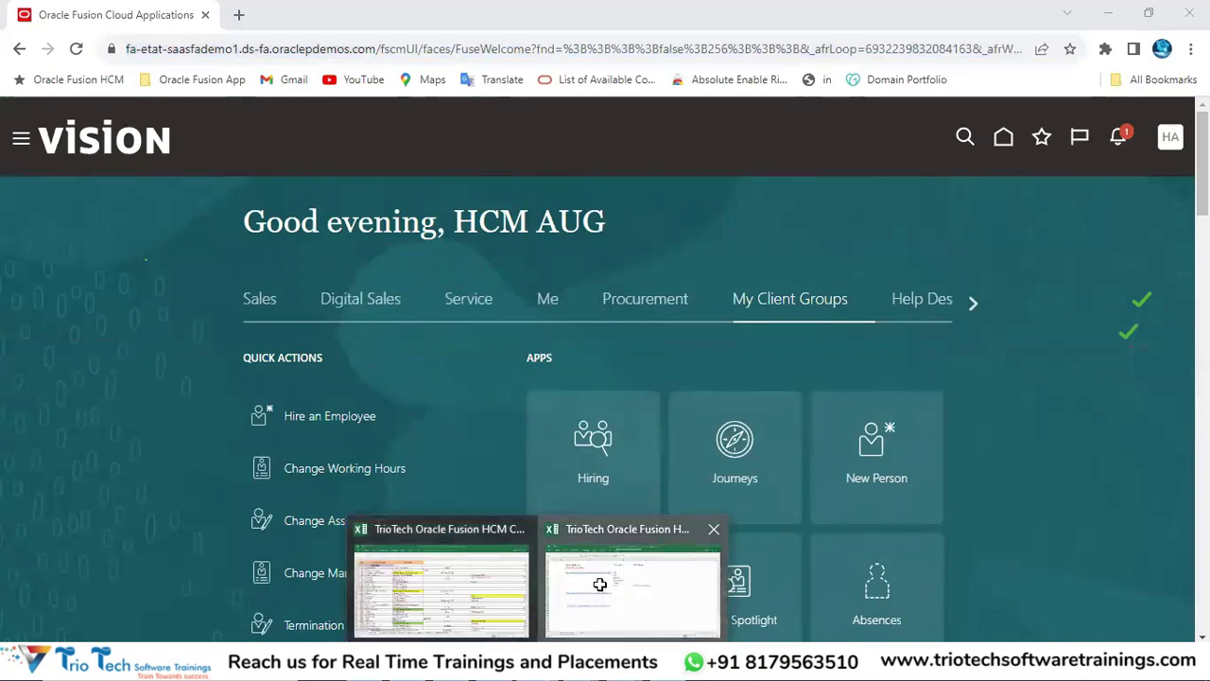
left_click(633, 586)
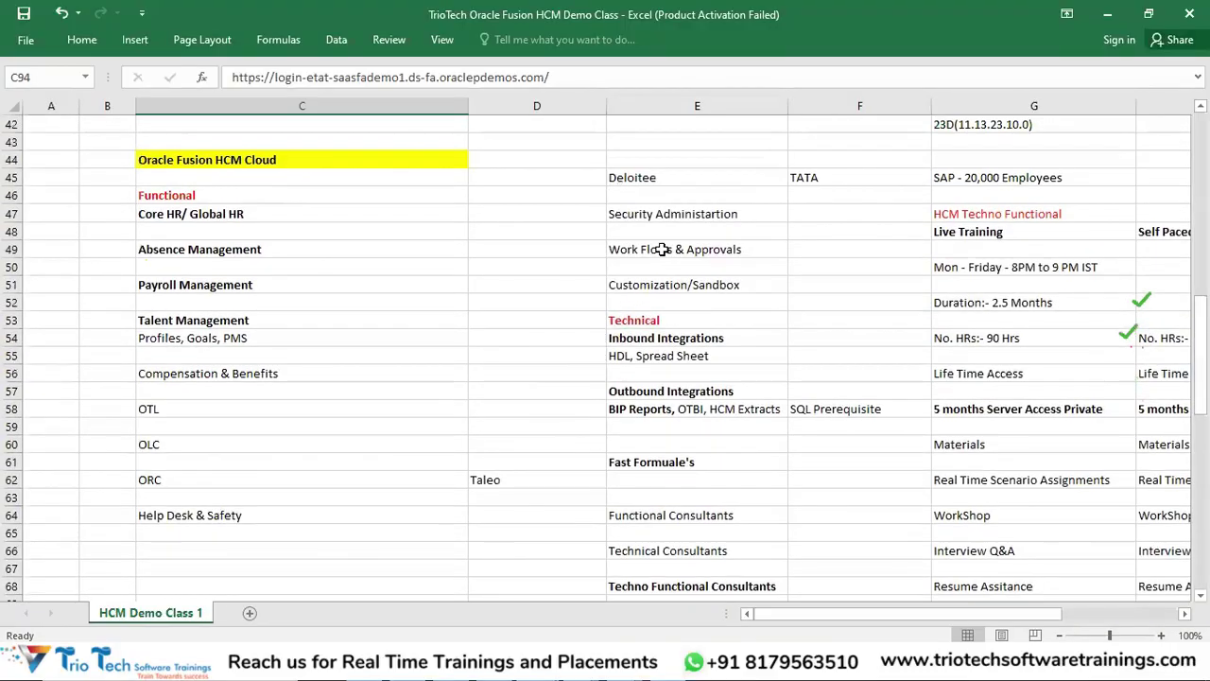
left_click(664, 249)
key("ctrl+c")
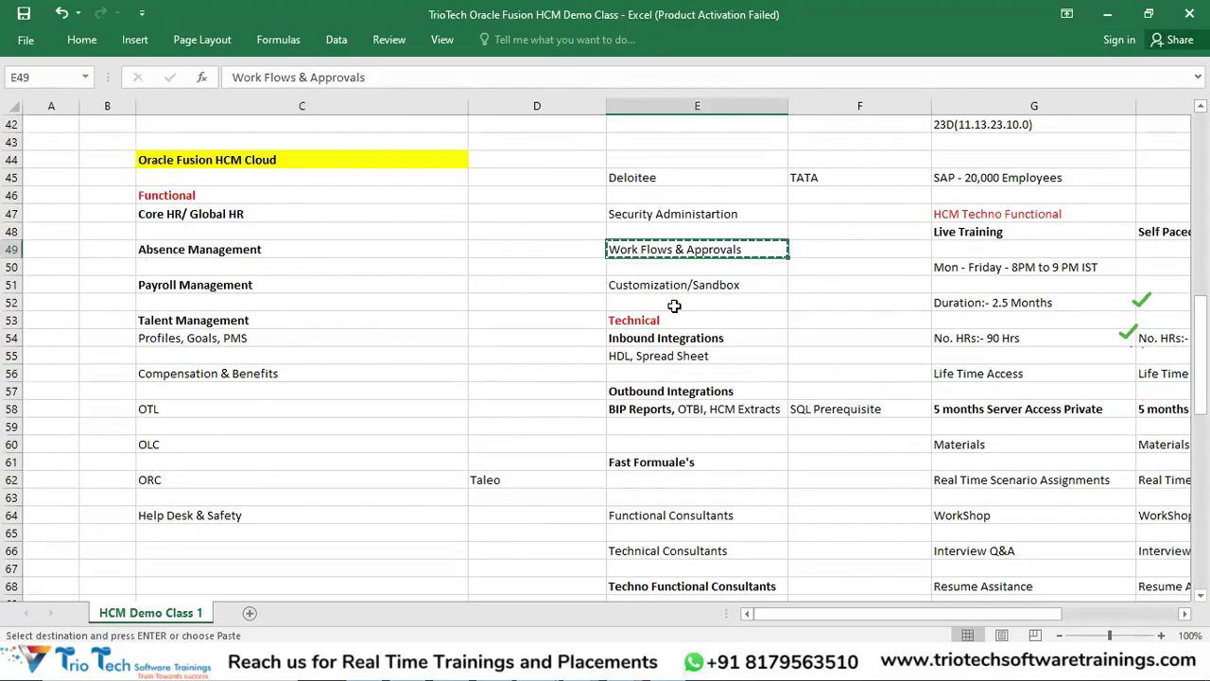
scroll(690, 324, "up", 1)
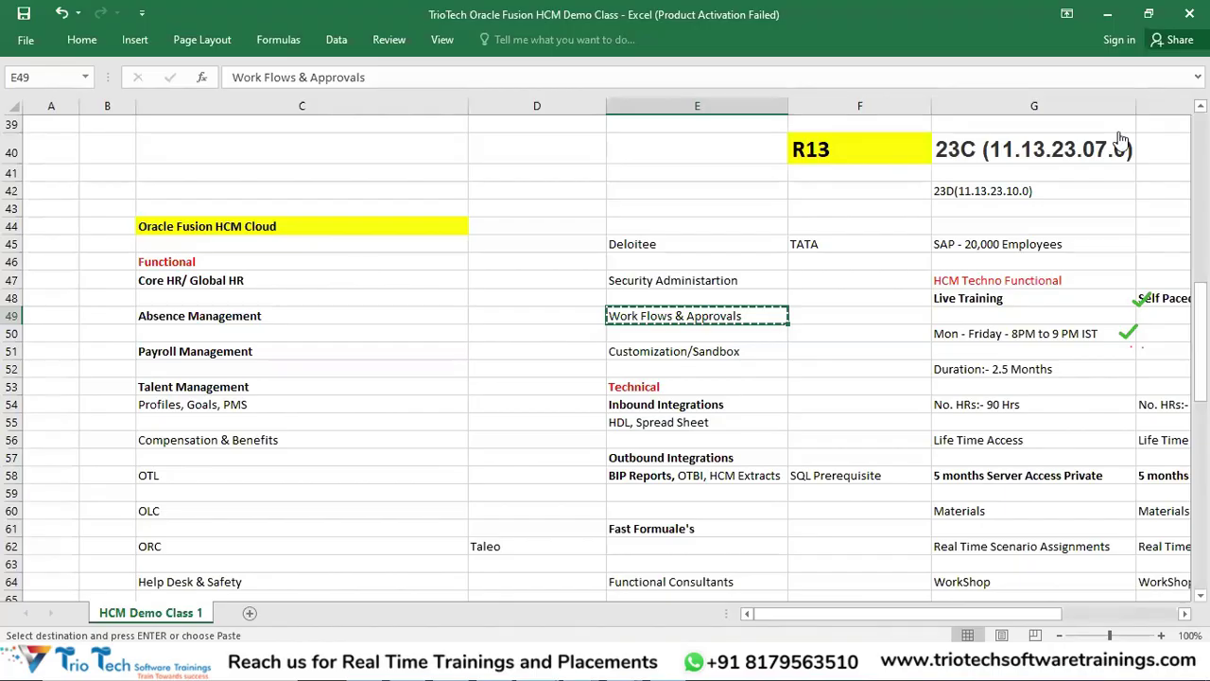
- Switch back to Oracle Fusion in the browser and examine the signed-in user's name in the home page greeting and the Things to Finish section
key("alt+Tab")
left_click_drag(468, 220, 607, 221)
scroll(567, 303, "down", 10)
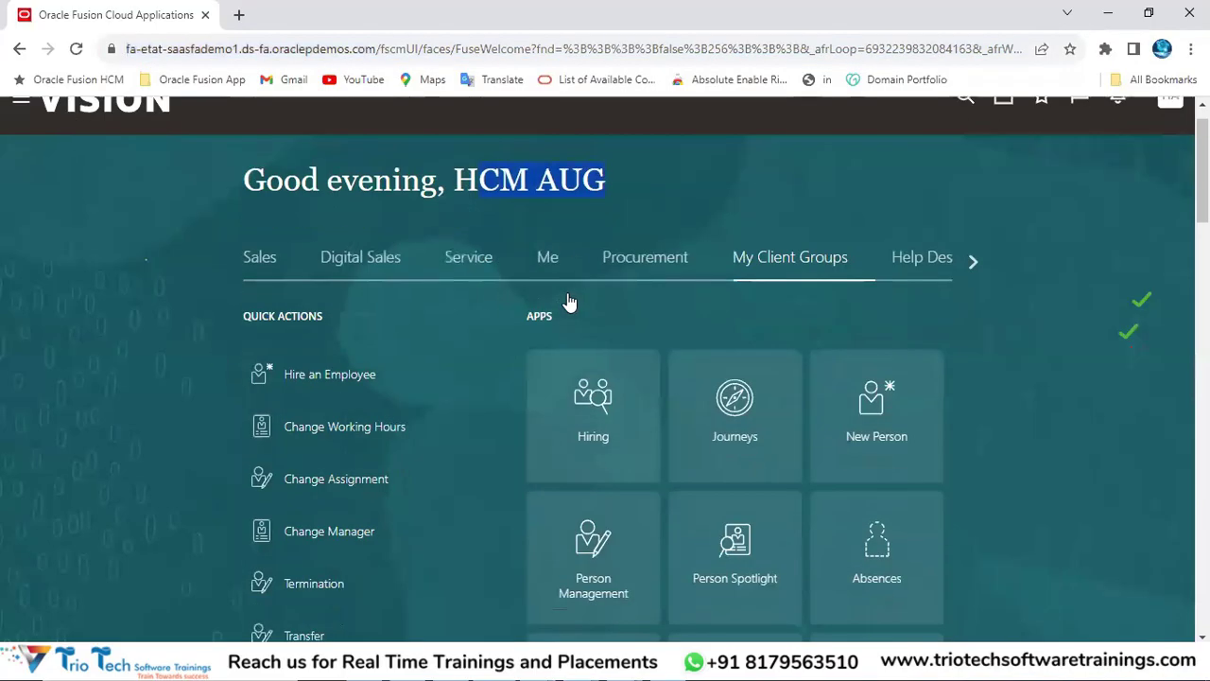
scroll(406, 399, "down", 5)
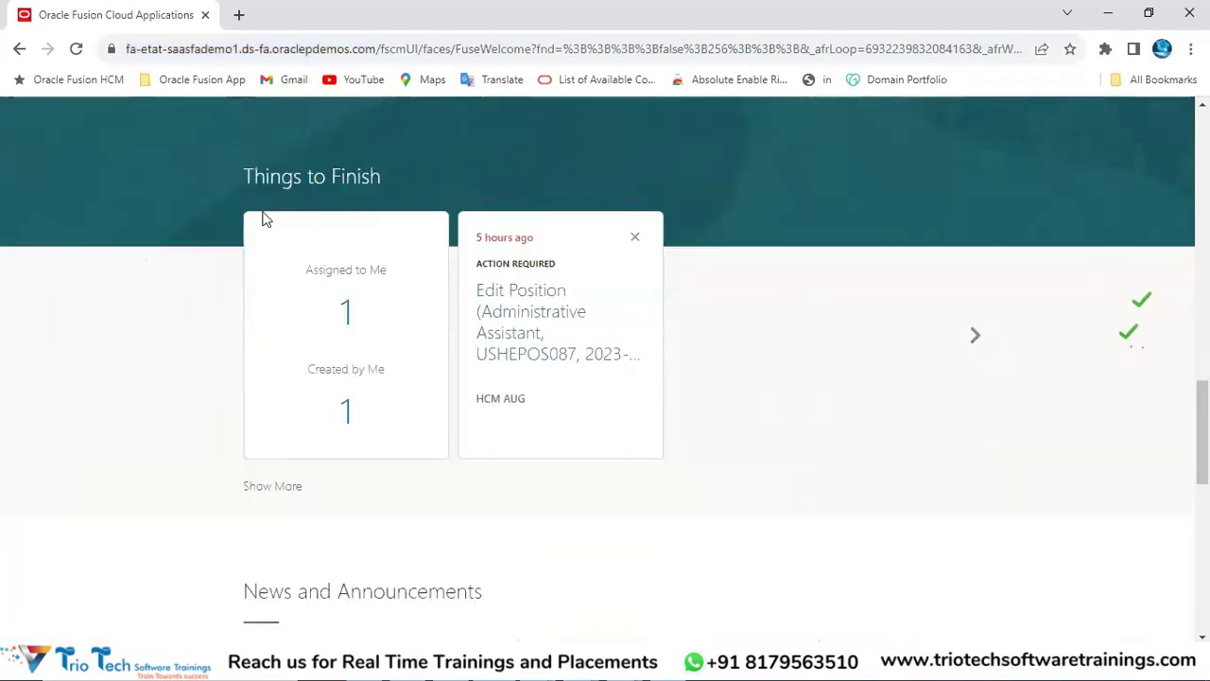
scroll(560, 284, "up", 15)
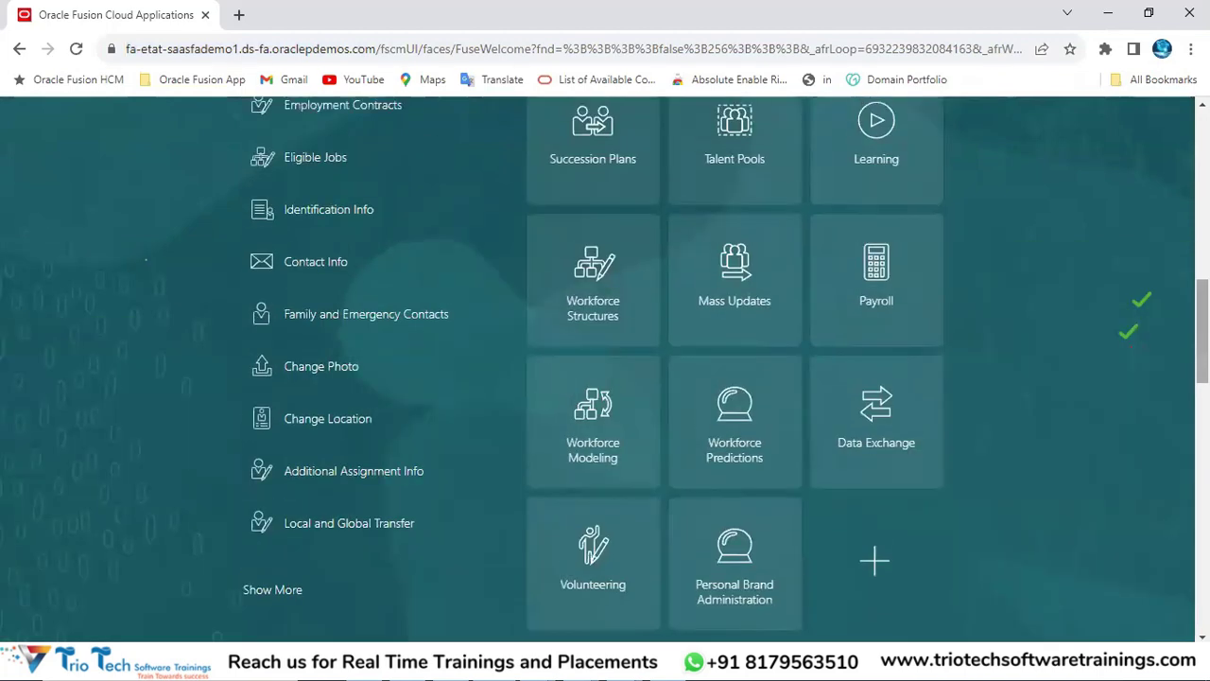
left_click_drag(466, 227, 615, 221)
left_click(274, 49)
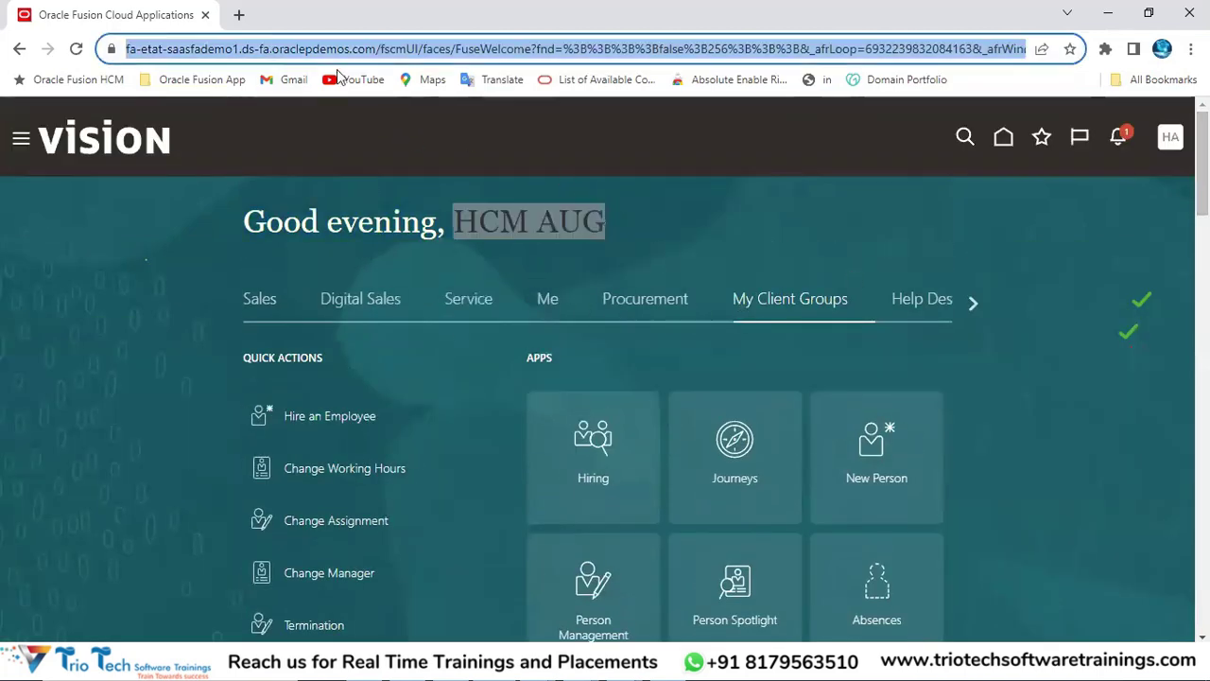
left_click(504, 218)
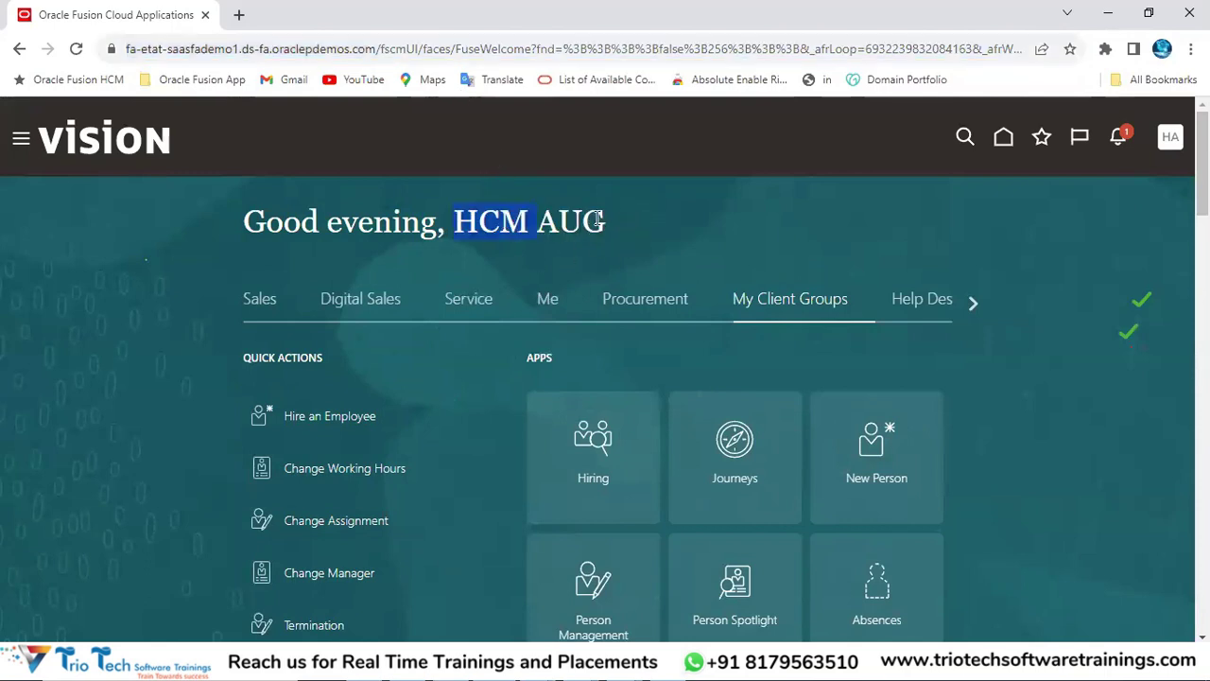
double_click(564, 223)
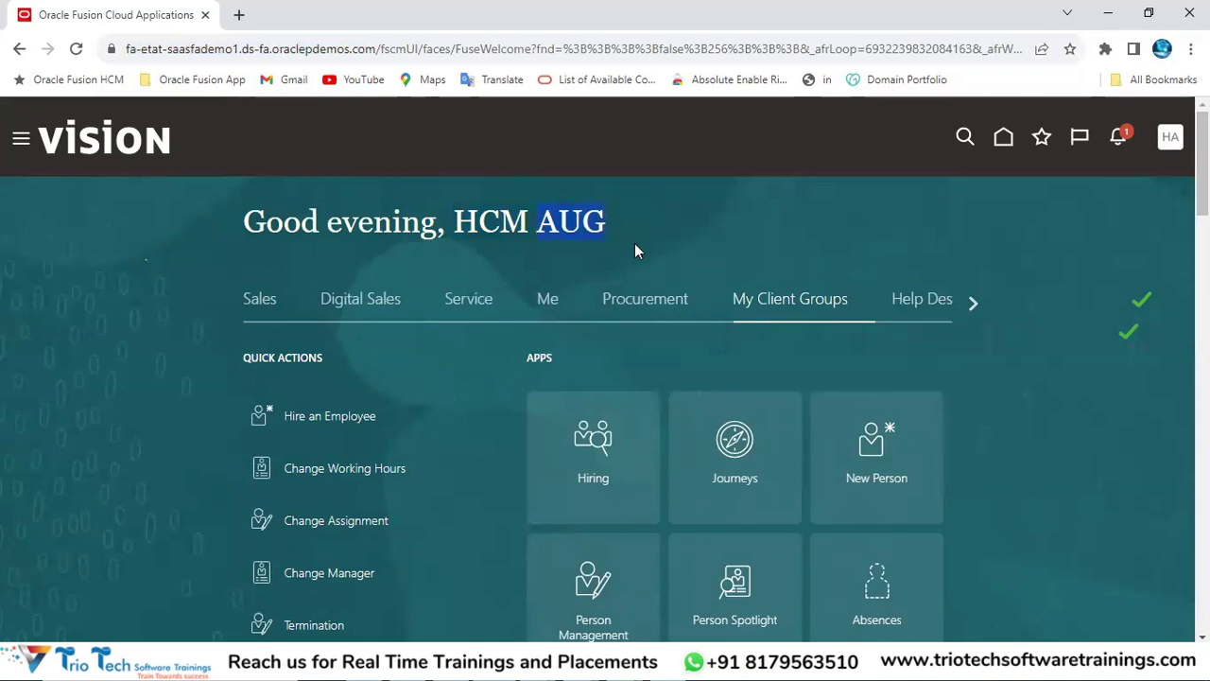
- Review the Assigned to Me and Created by Me items and the Edit Position notification under Things to Finish
scroll(638, 247, "down", 10)
scroll(651, 262, "down", 3)
scroll(519, 387, "up", 2)
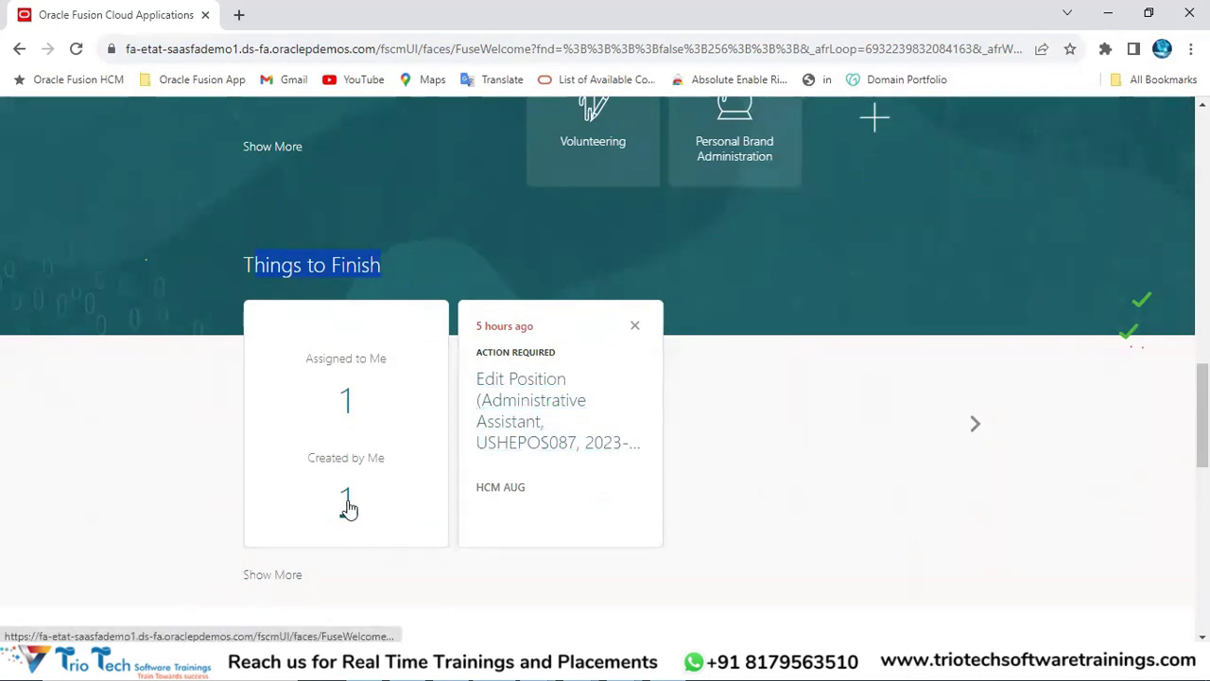
left_click(803, 333)
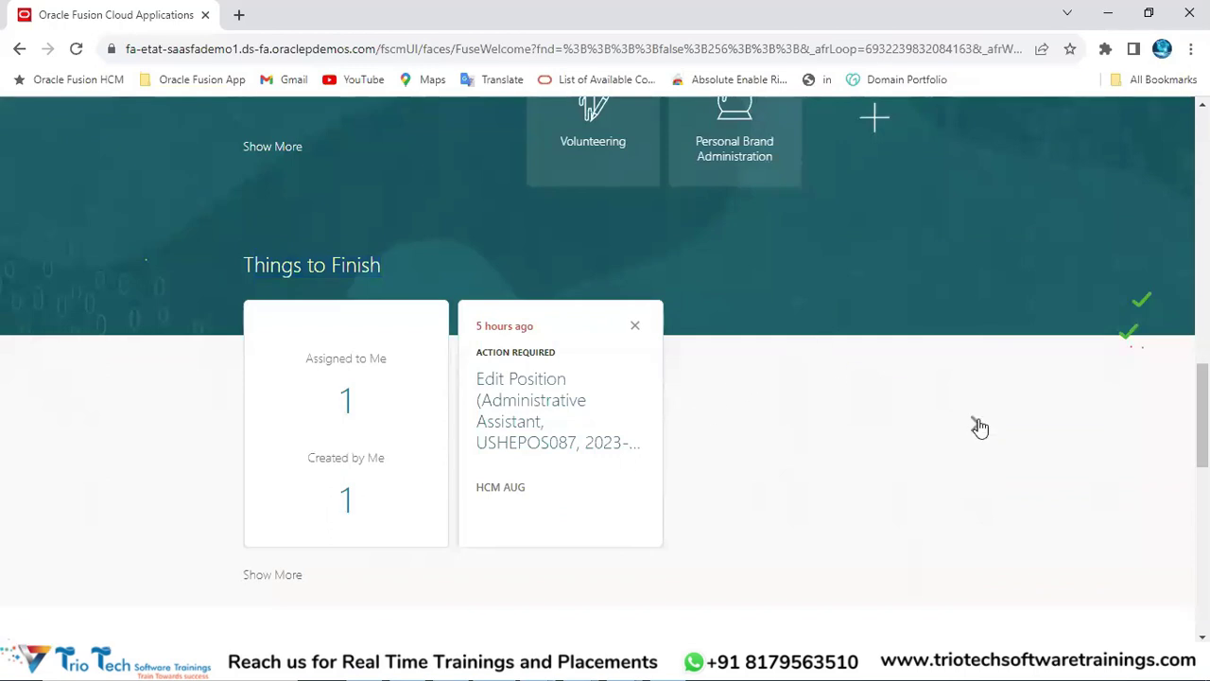
left_click_drag(248, 264, 337, 272)
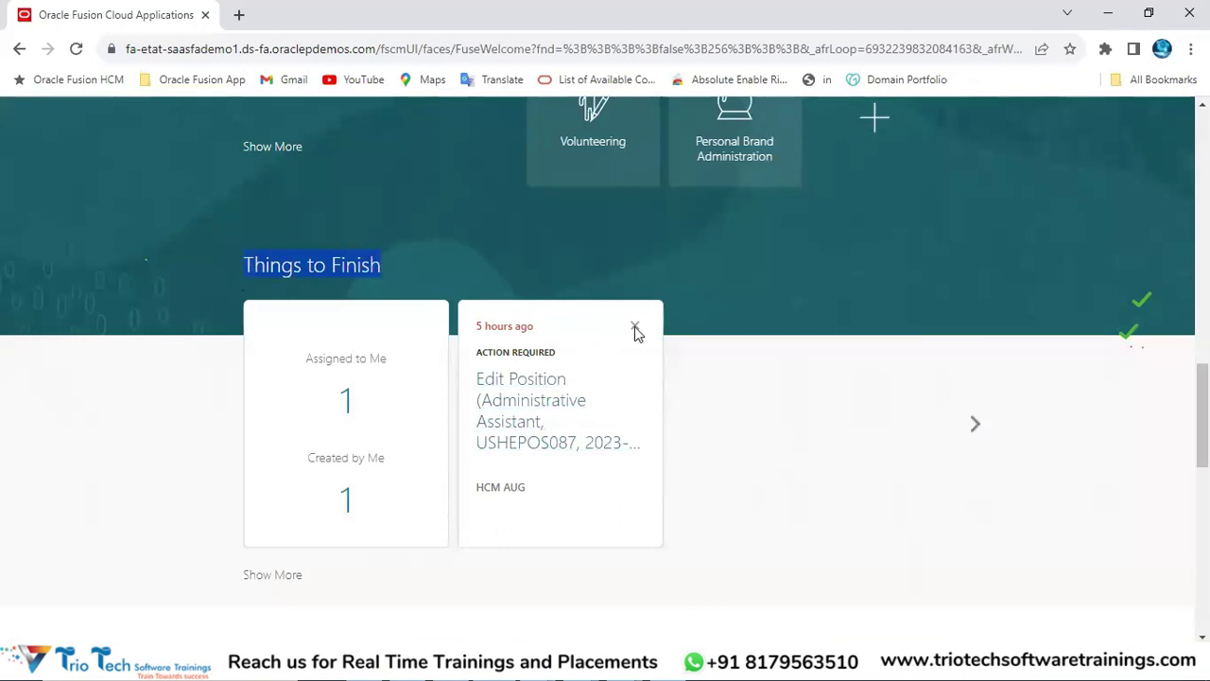
- Browse the articles in the News and Announcements section forward, back and forward again
scroll(809, 275, "down", 2)
scroll(808, 275, "down", 3)
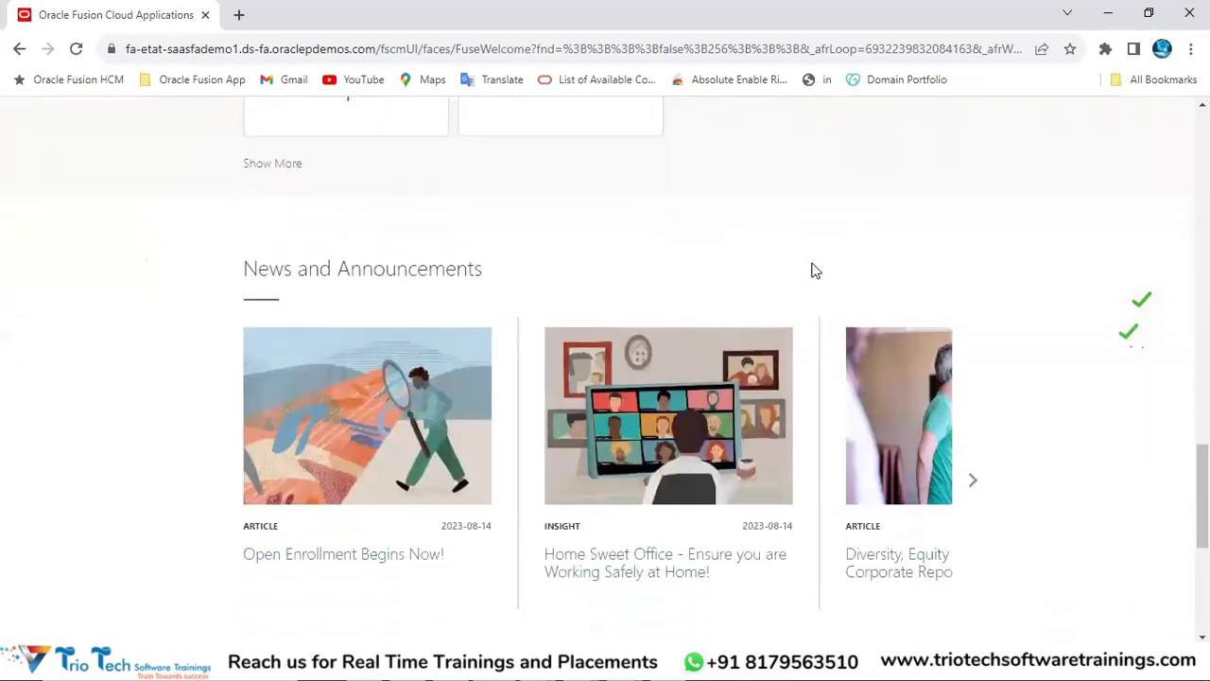
left_click_drag(245, 237, 467, 242)
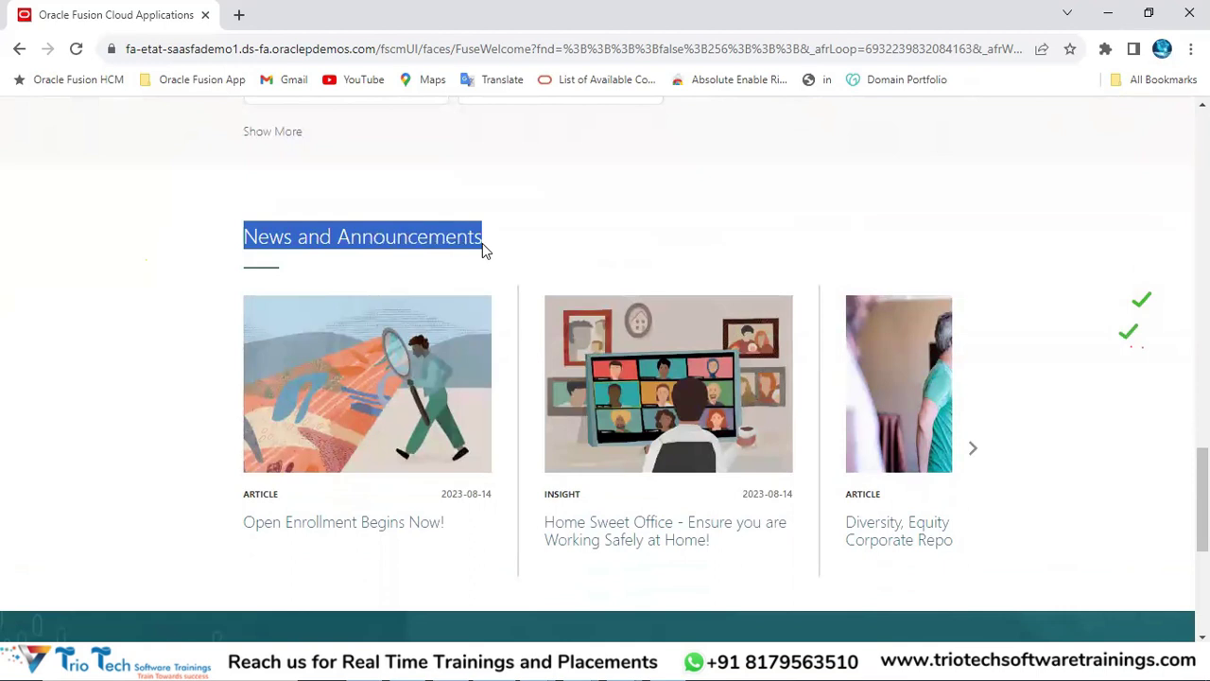
left_click(257, 48)
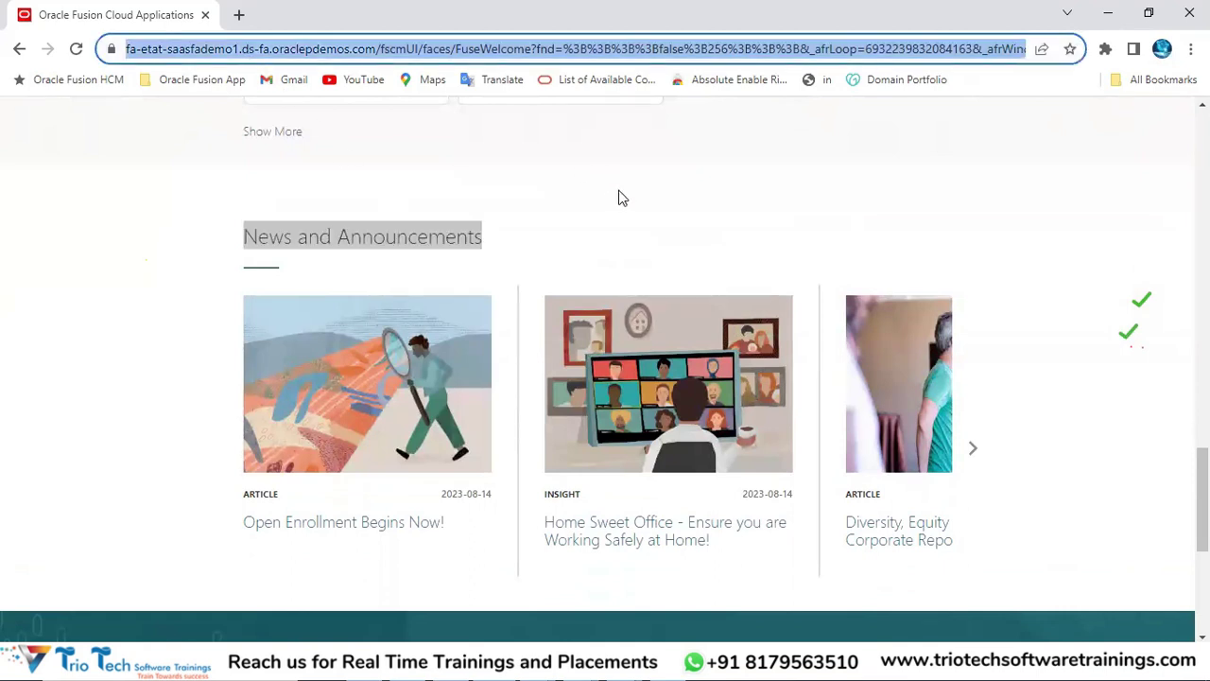
scroll(624, 200, "down", 1)
left_click(977, 369)
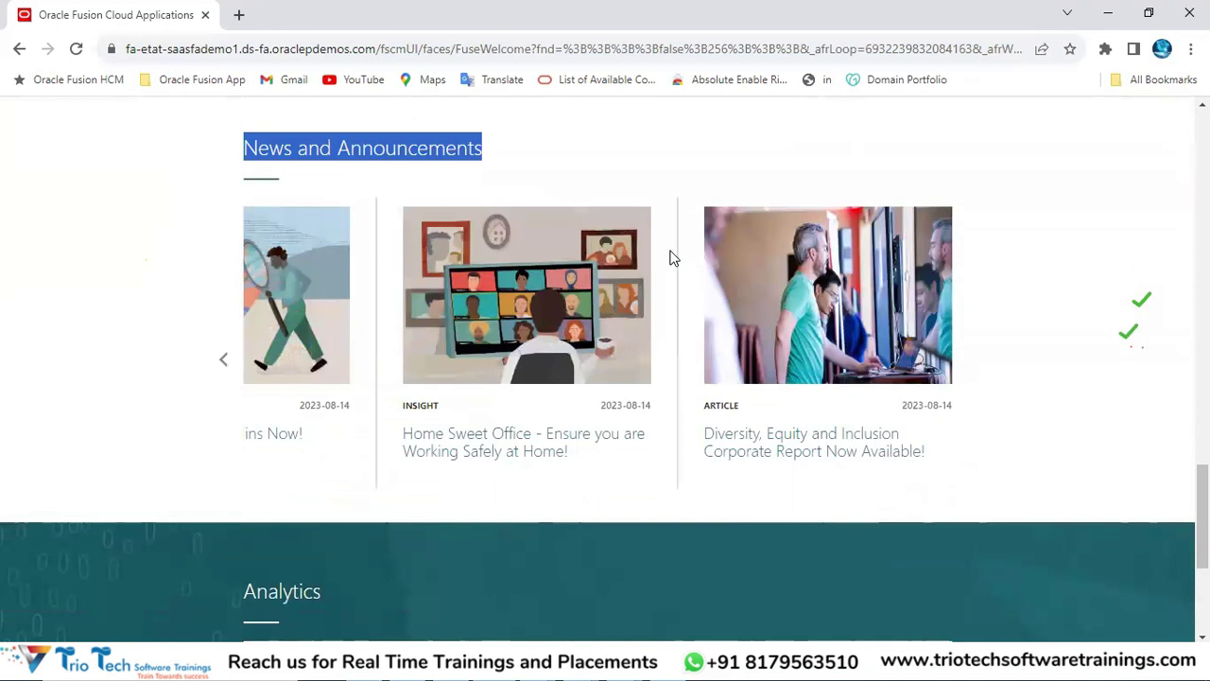
left_click(163, 44)
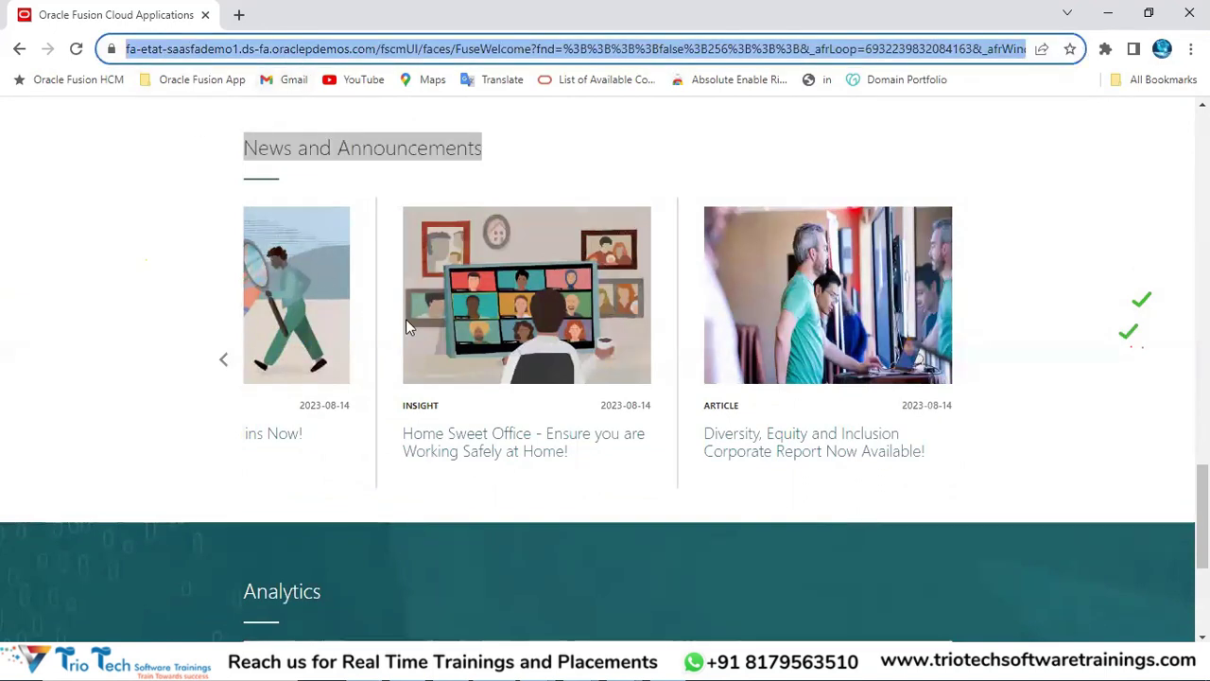
left_click(220, 362)
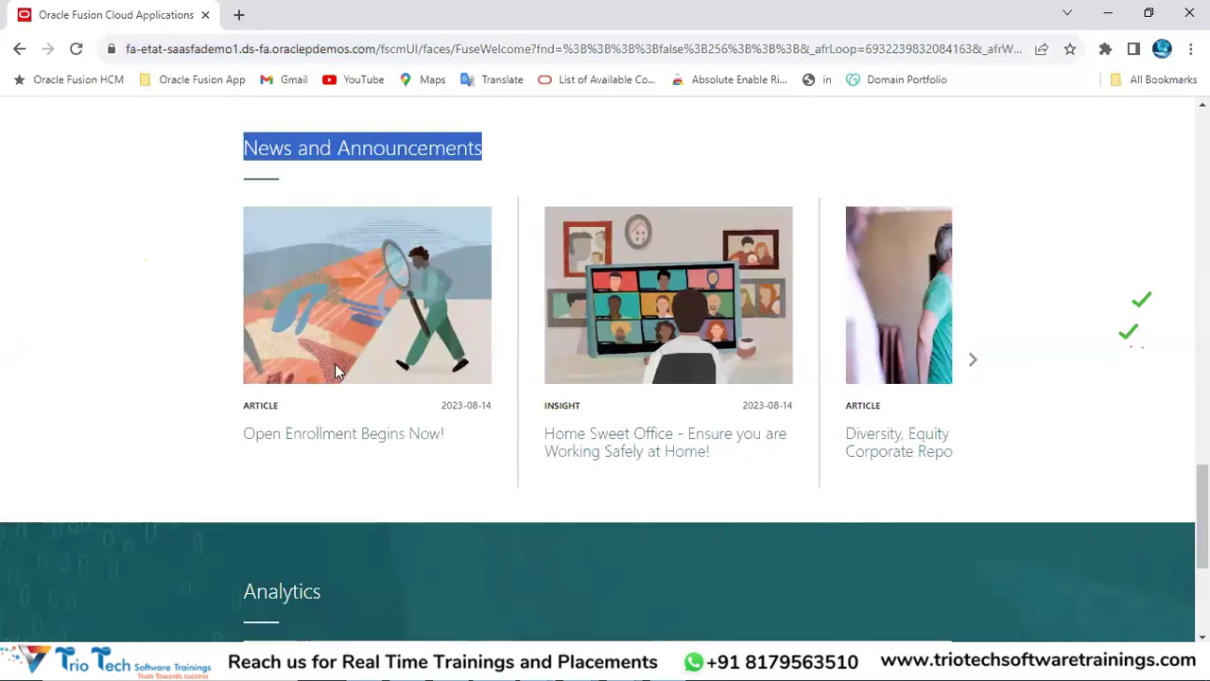
left_click(972, 360)
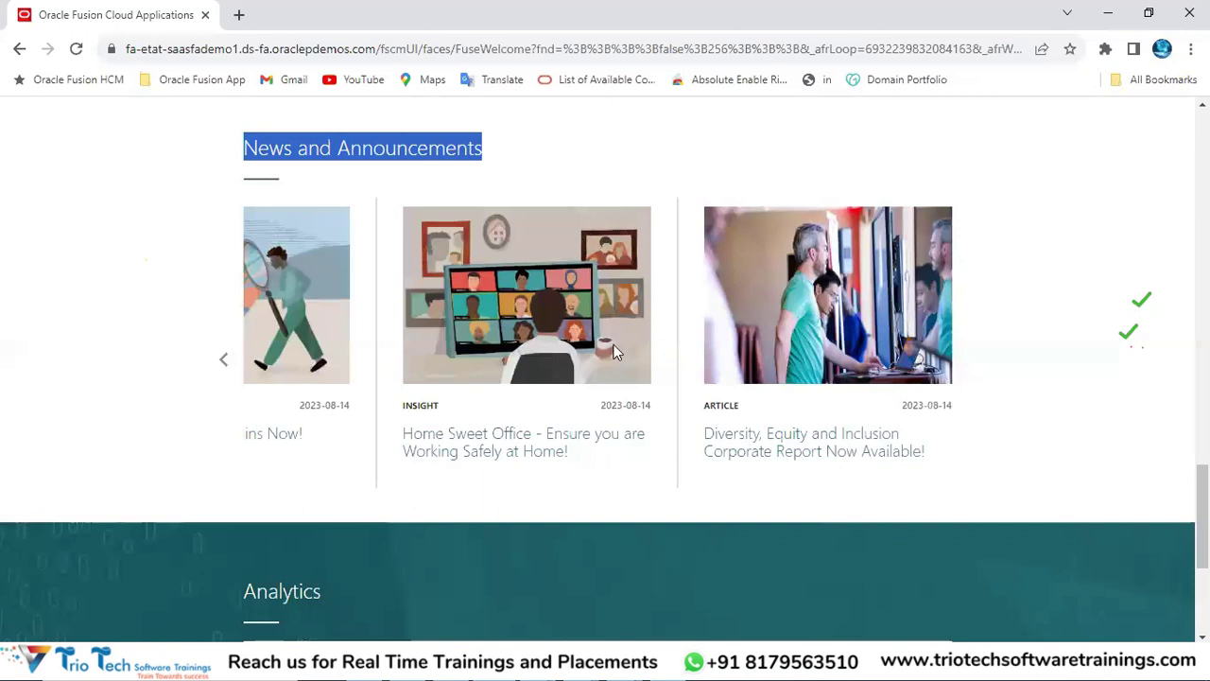
- Open the Absences app from the My Client Groups section of the home page
scroll(697, 373, "up", 15)
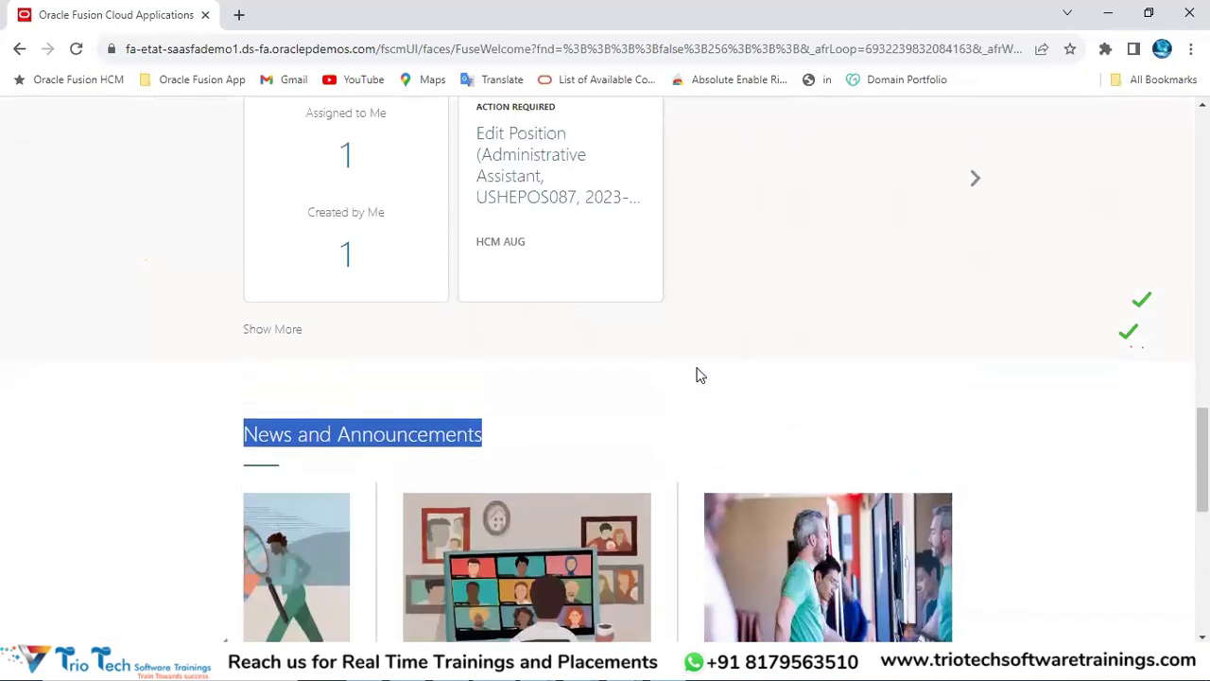
scroll(704, 349, "up", 2)
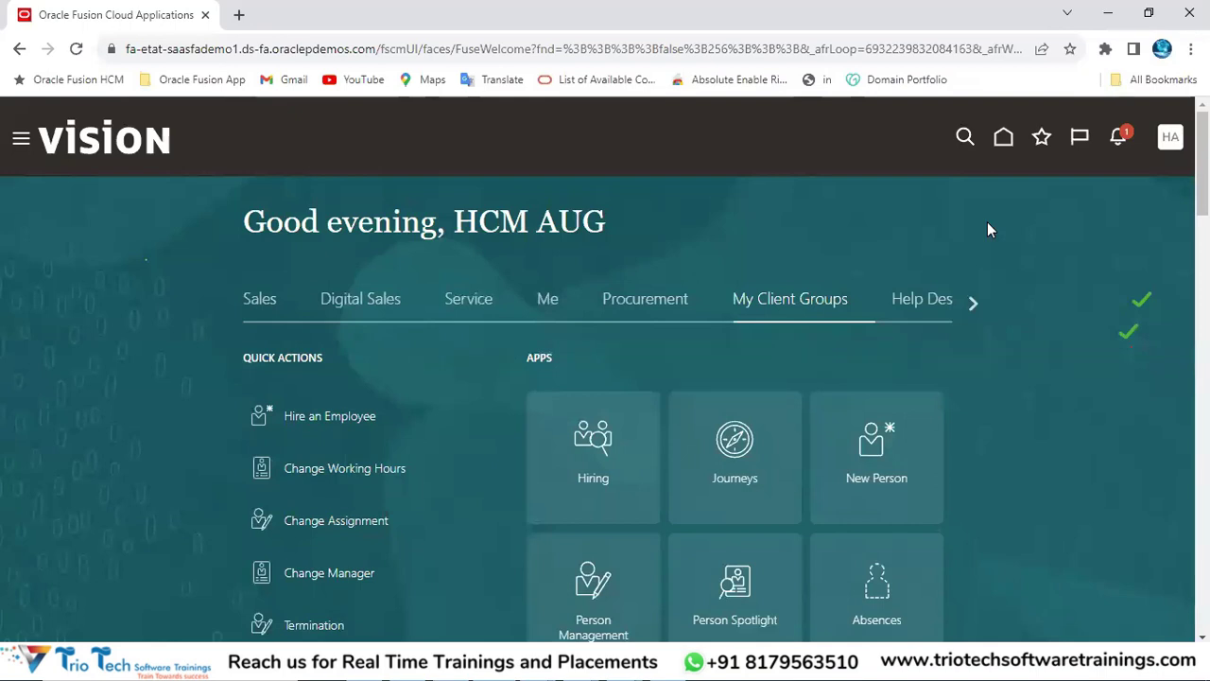
left_click(213, 48)
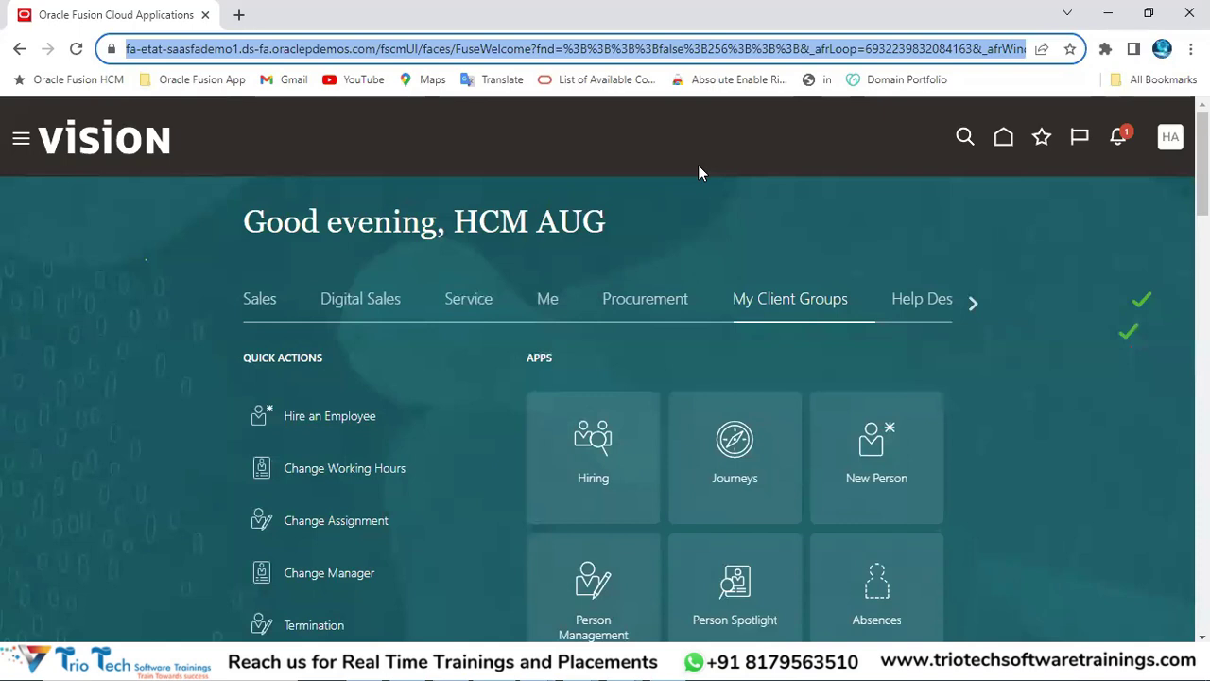
scroll(768, 157, "down", 1)
scroll(775, 179, "down", 3)
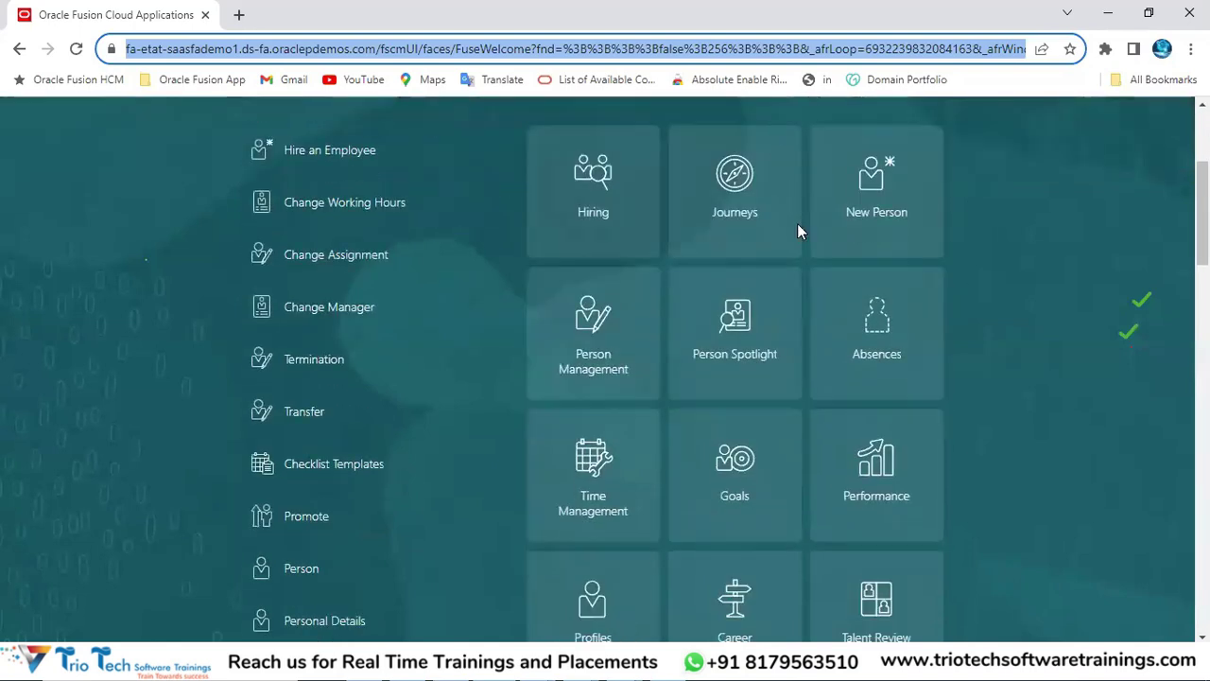
scroll(841, 302, "up", 3)
scroll(839, 466, "down", 3)
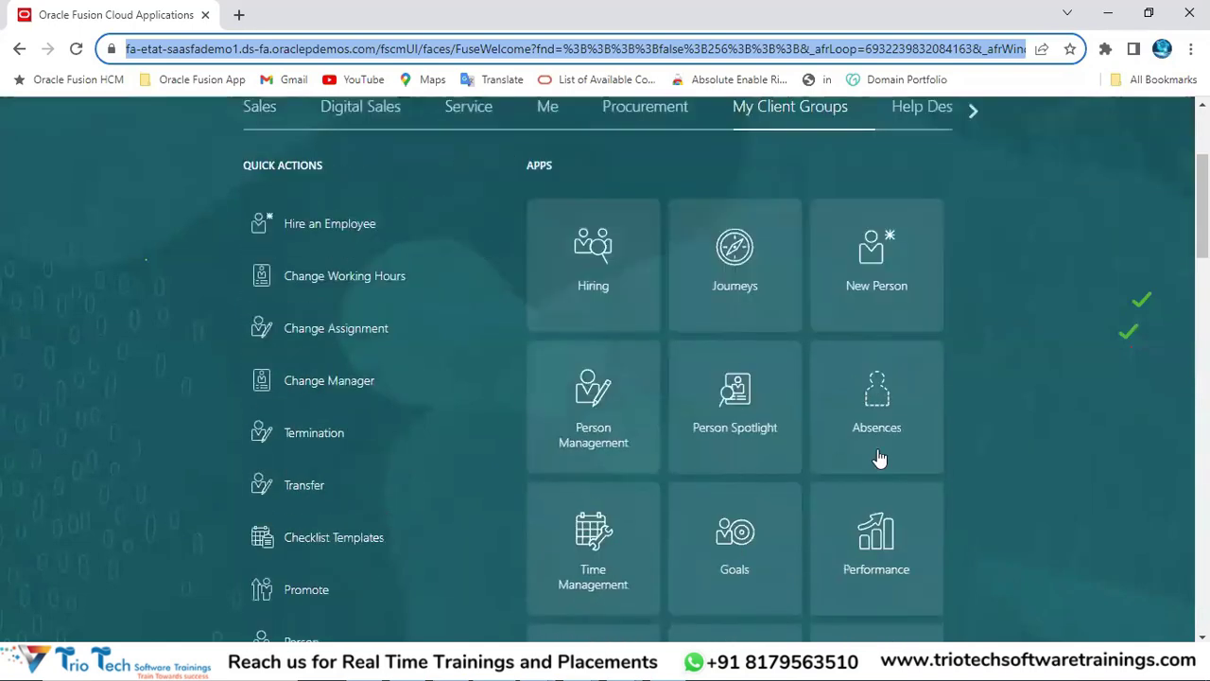
left_click(878, 321)
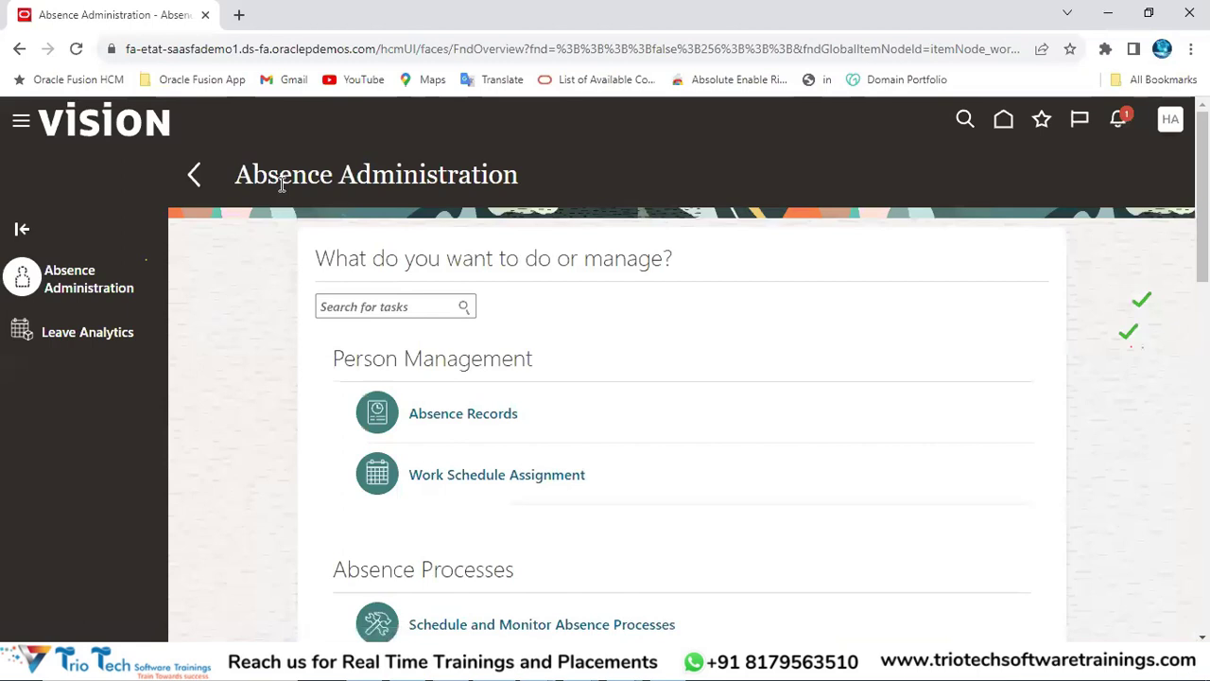
- Review the Person Management, Absence Processes and Absence Definitions tasks on the Absence Administration page
left_click_drag(281, 184, 334, 179)
scroll(451, 424, "down", 5)
scroll(462, 356, "up", 3)
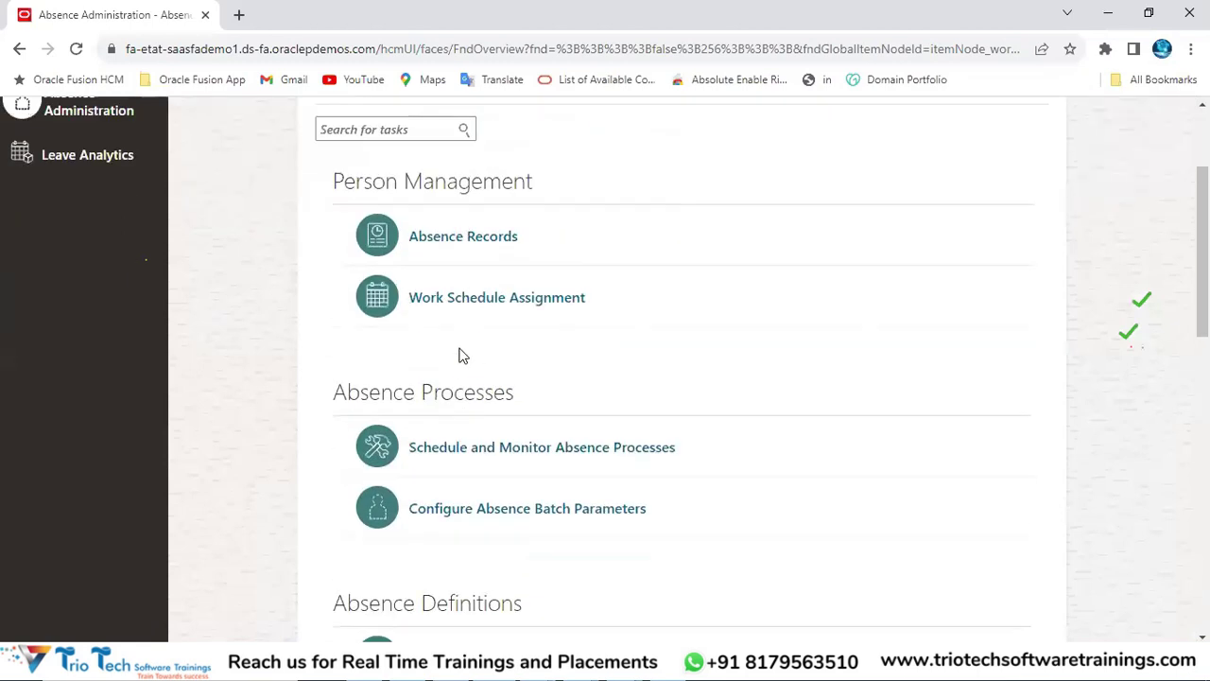
scroll(462, 355, "up", 2)
left_click(728, 253)
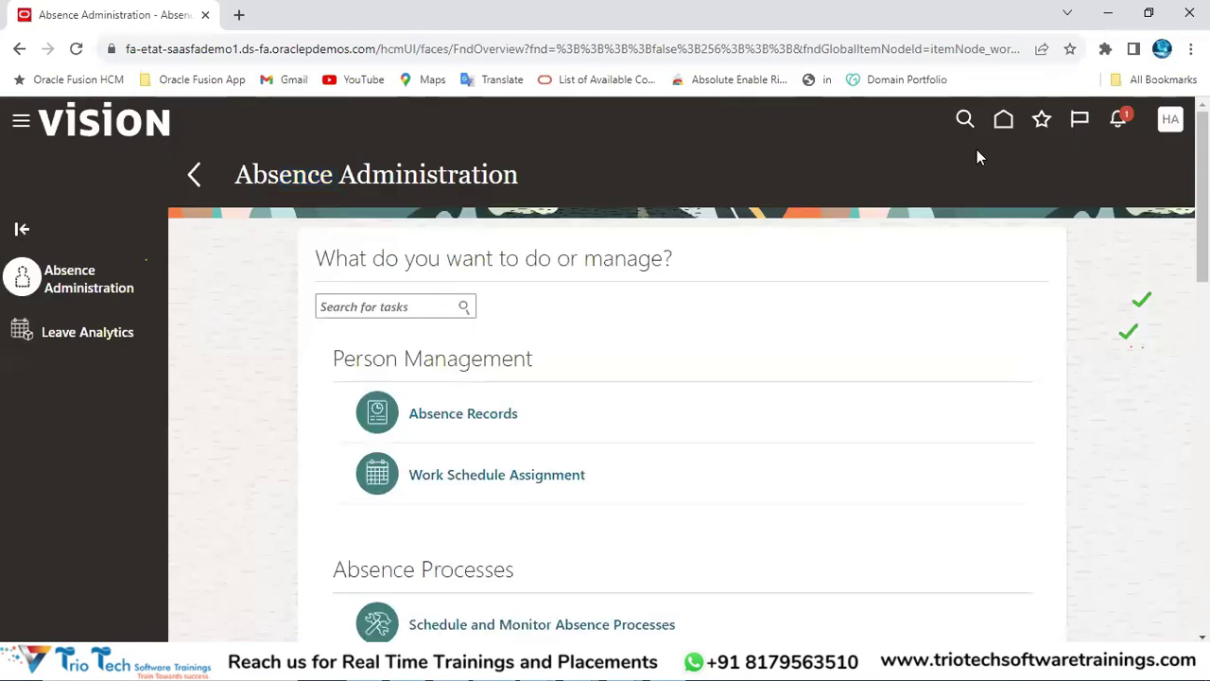
- Return to the home page and view the Recent Items list in Favorites and Recent Items
left_click(1003, 120)
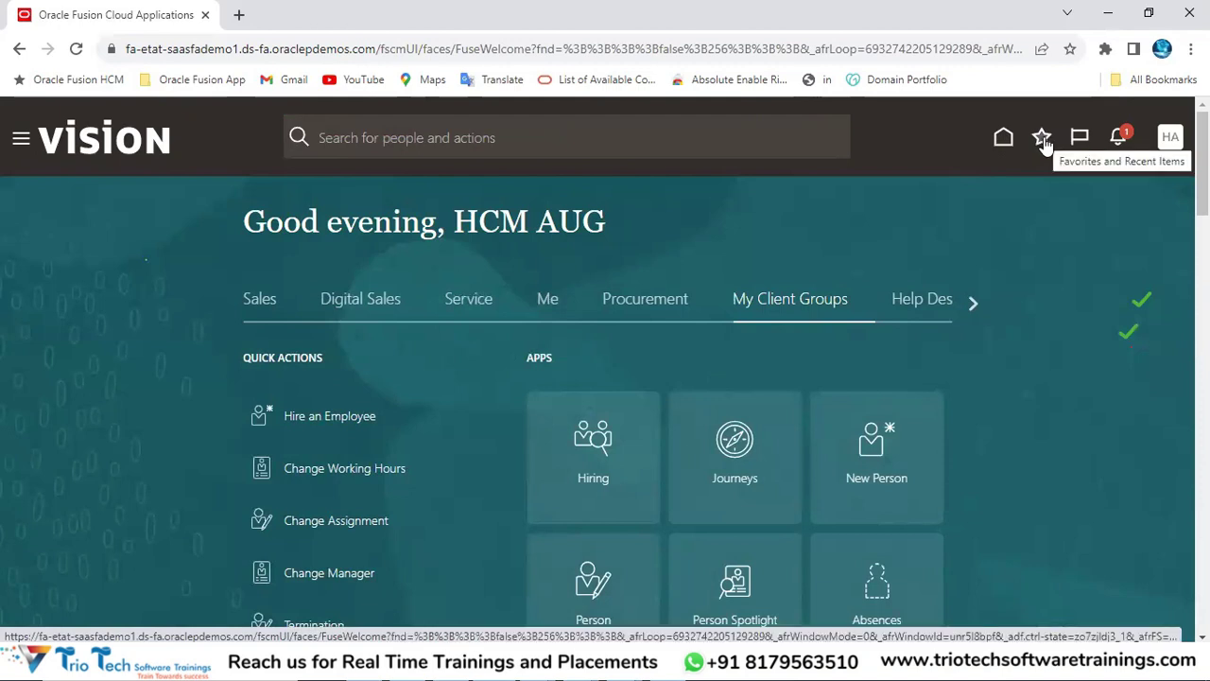
left_click(742, 560)
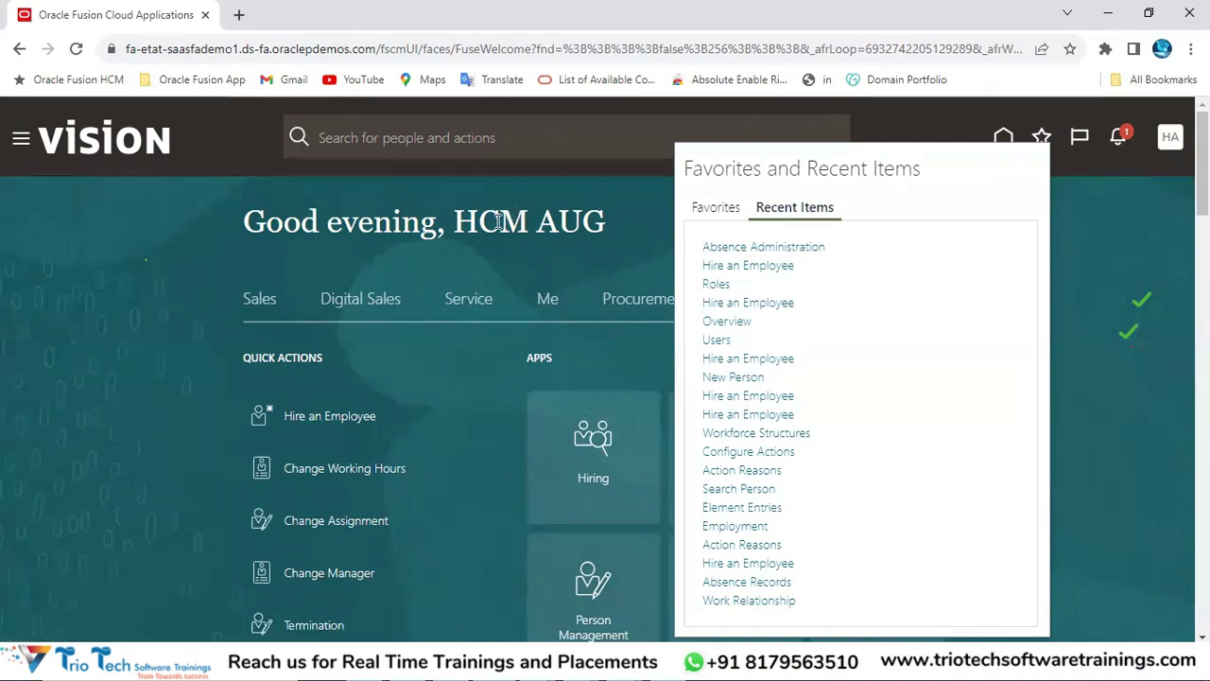
left_click(187, 55)
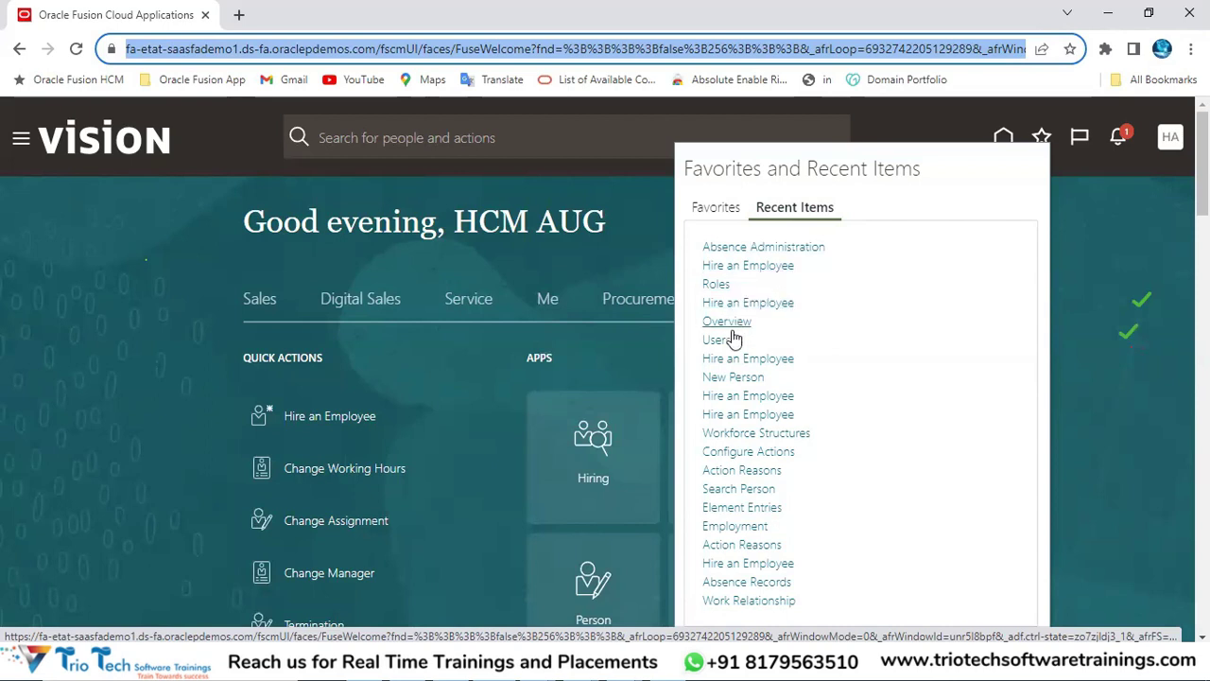
left_click(746, 360)
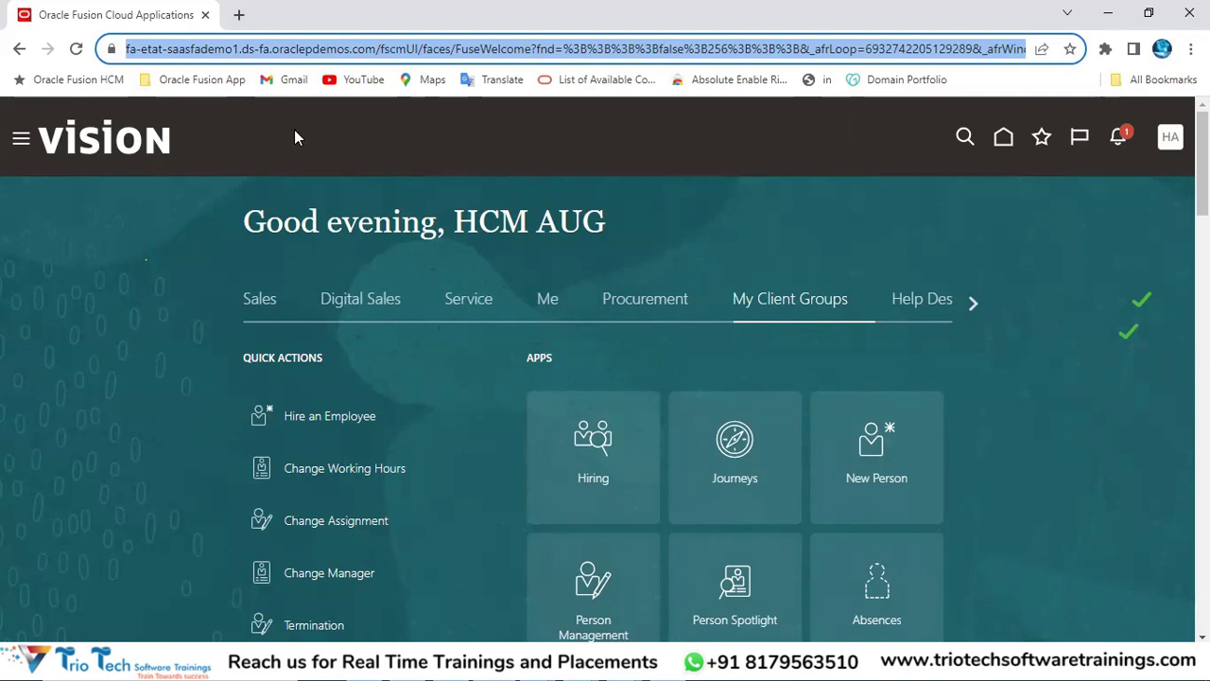
left_click(208, 49)
double_click(212, 50)
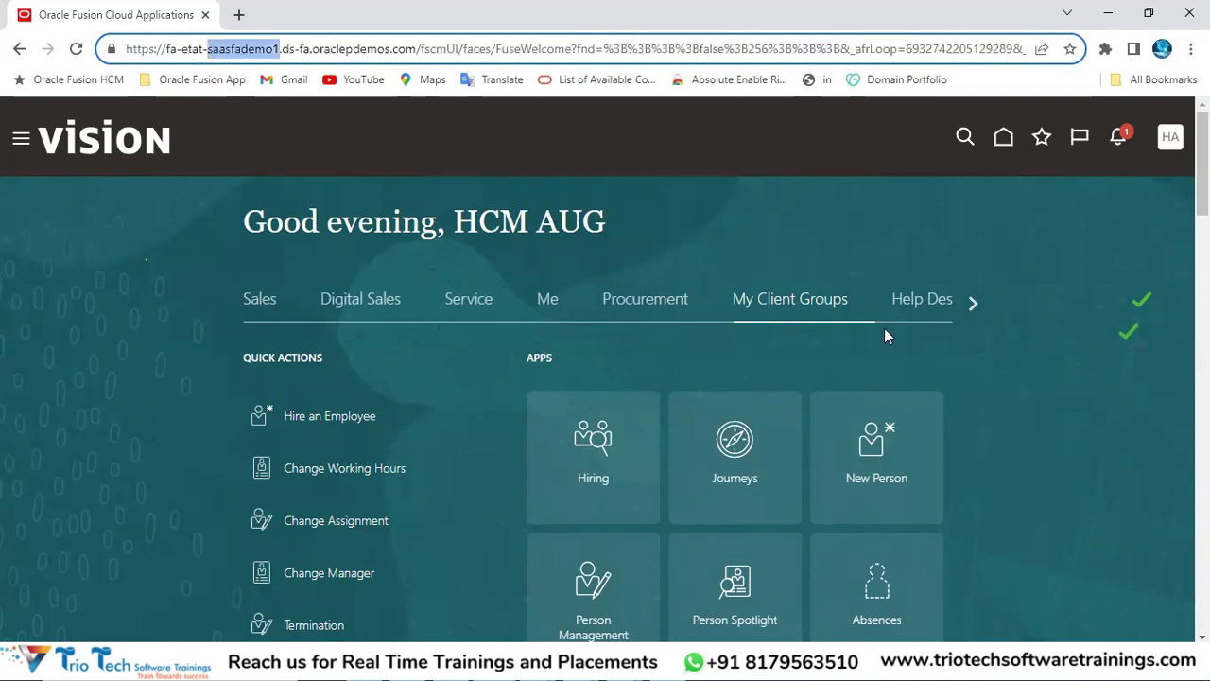
scroll(643, 300, "down", 3)
scroll(568, 473, "down", 2)
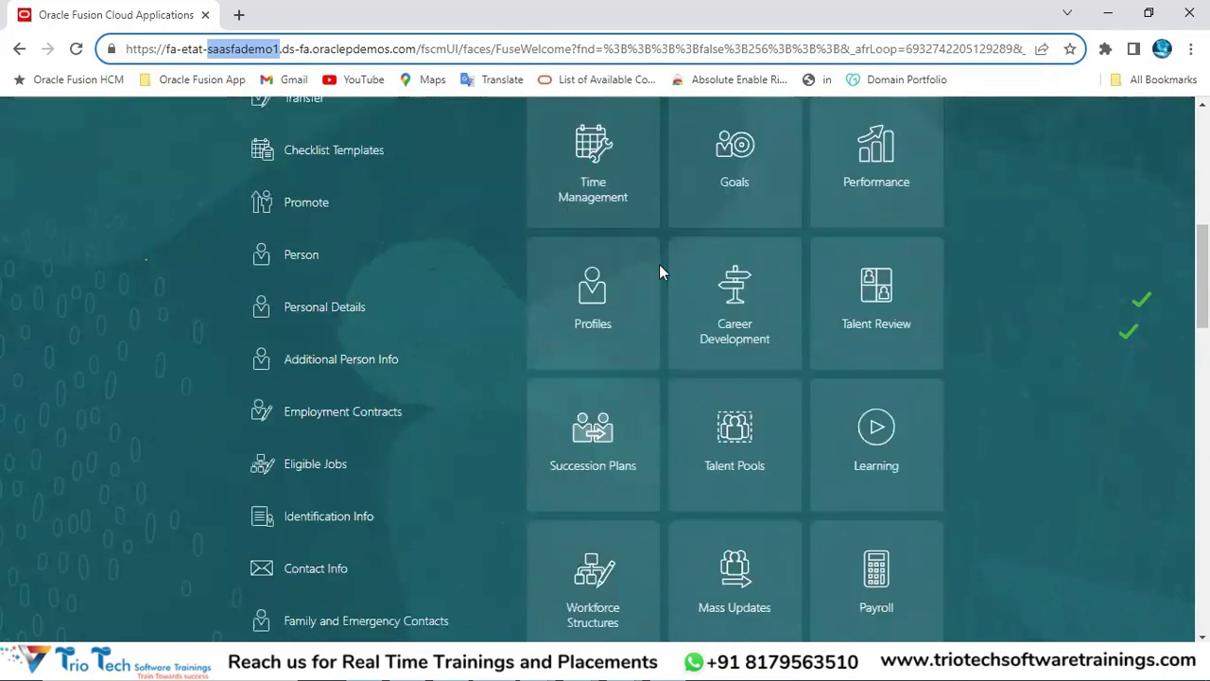
scroll(681, 283, "up", 4)
scroll(723, 296, "up", 1)
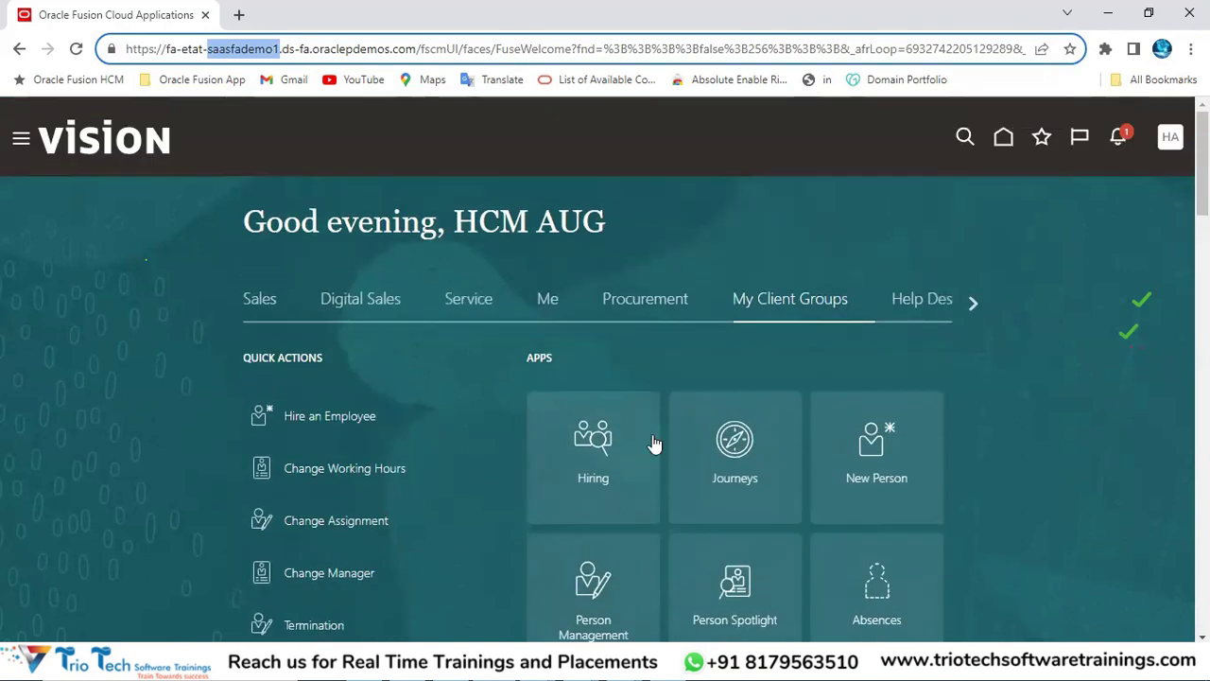
scroll(662, 431, "down", 5)
scroll(672, 417, "up", 5)
- Review the Recent Items and Favorites lists in Favorites and Recent Items on the home page
left_click(1042, 140)
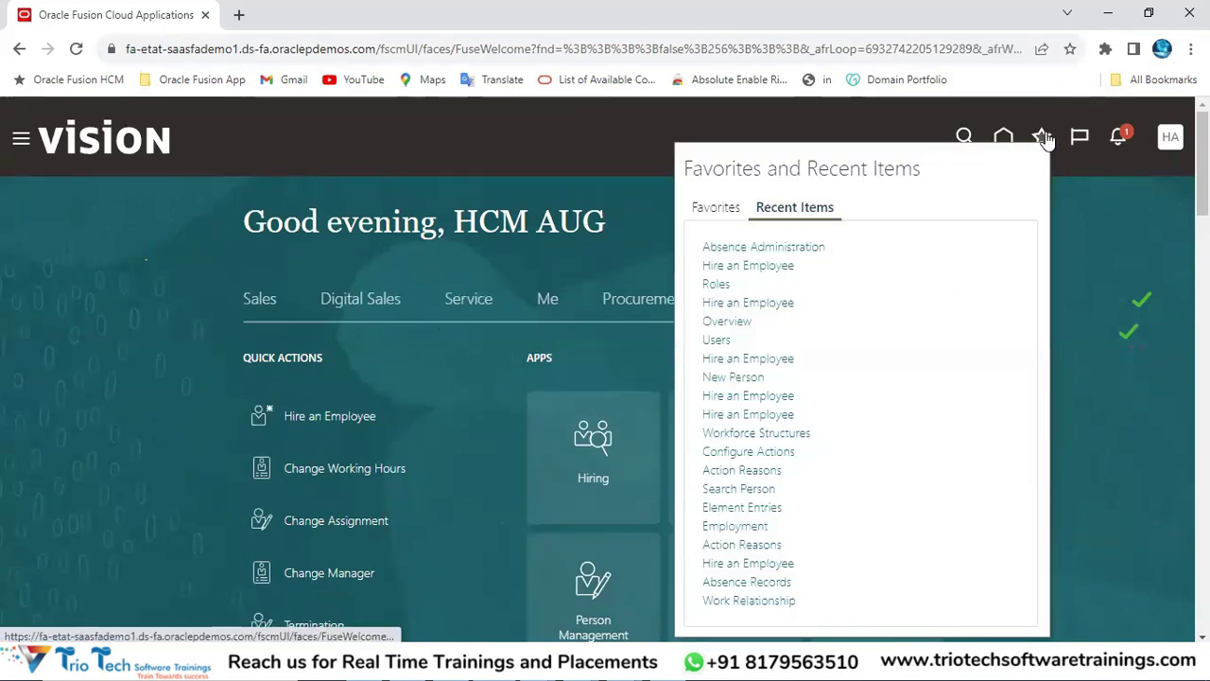
scroll(785, 378, "down", 2)
scroll(769, 259, "up", 2)
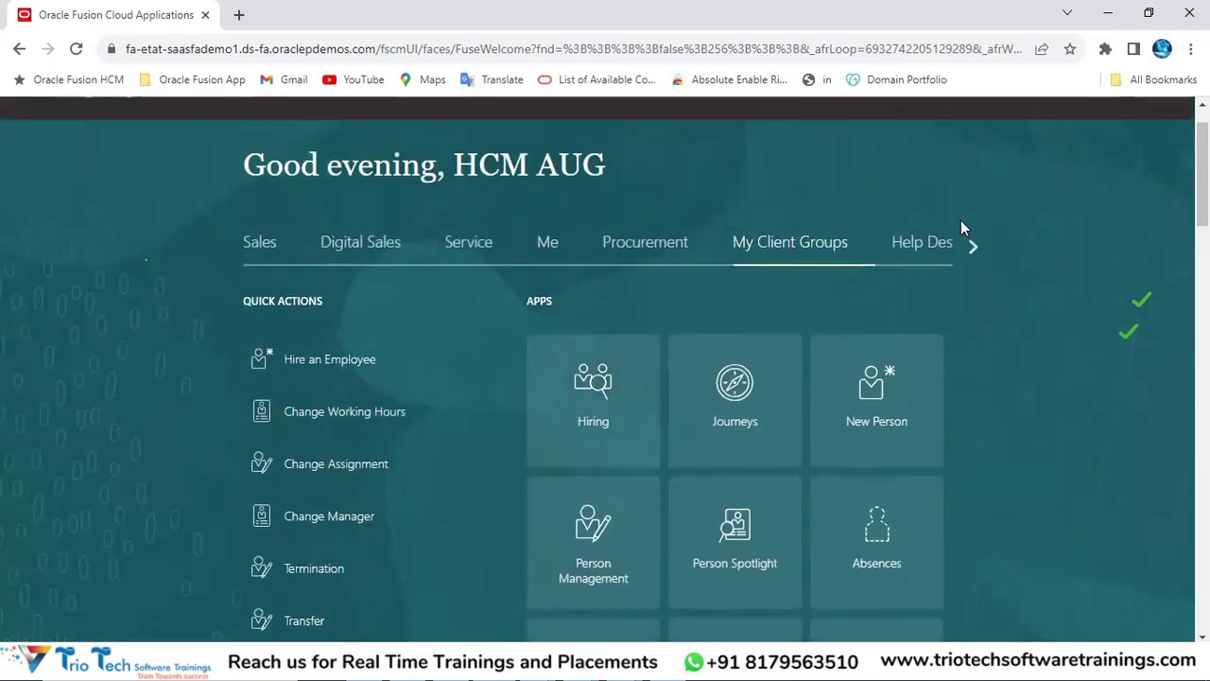
left_click(1041, 139)
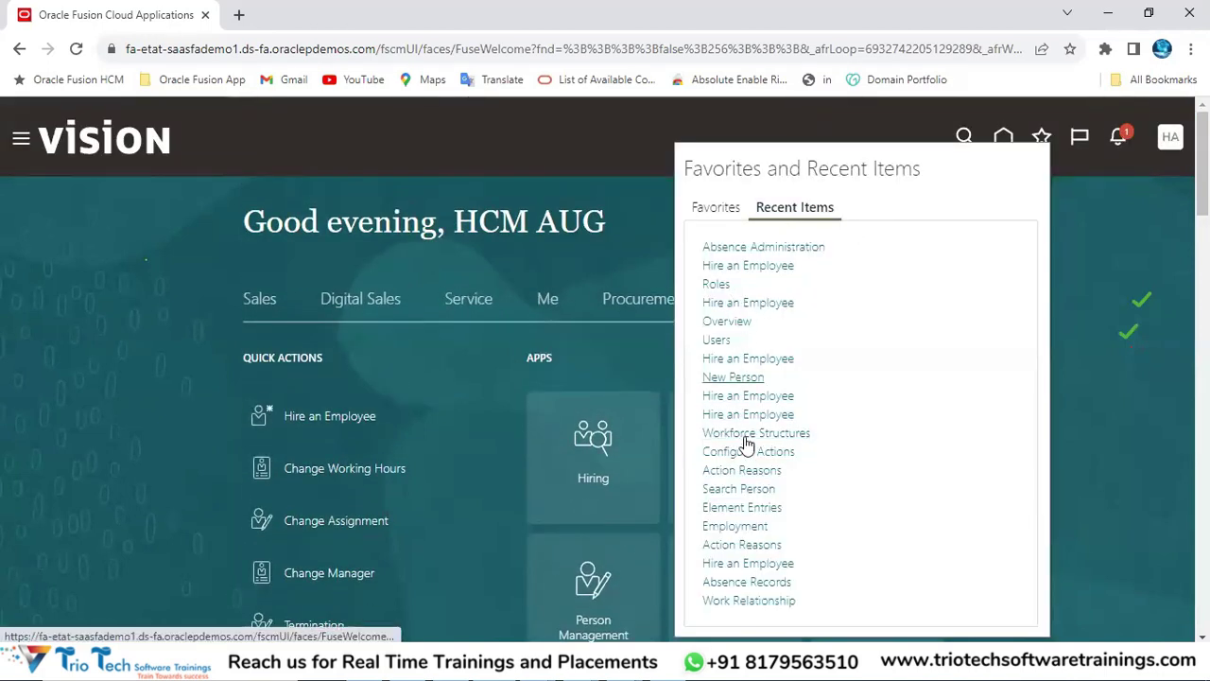
left_click(704, 212)
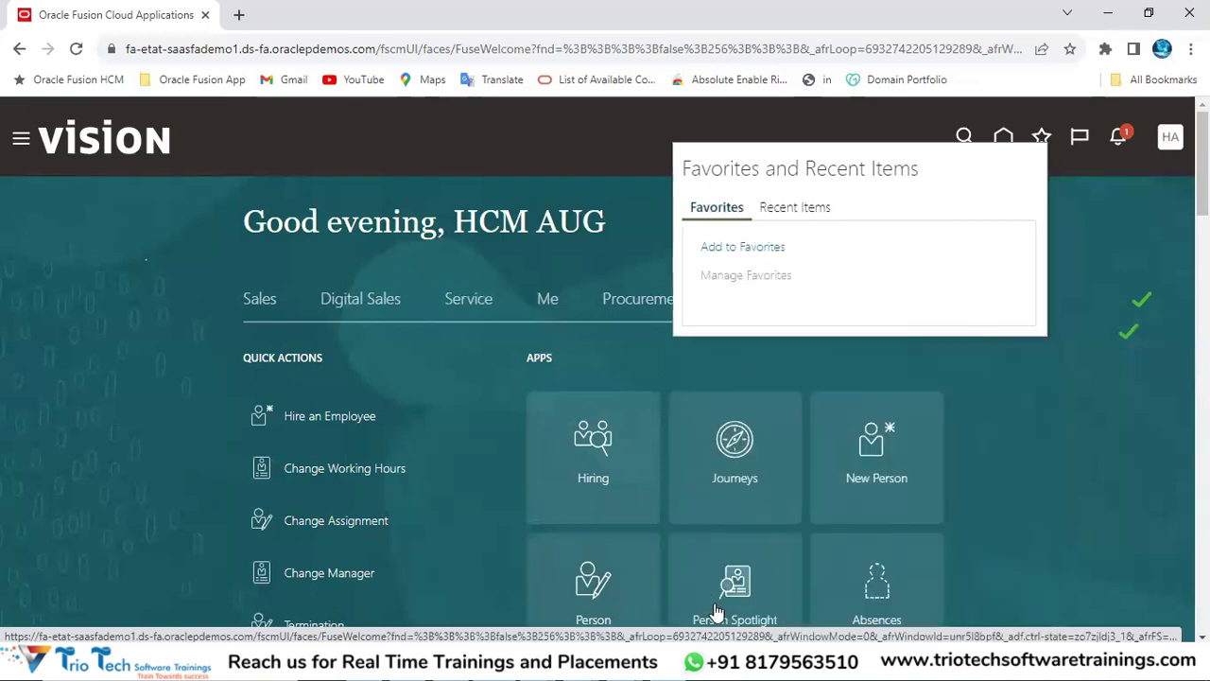
left_click(784, 536)
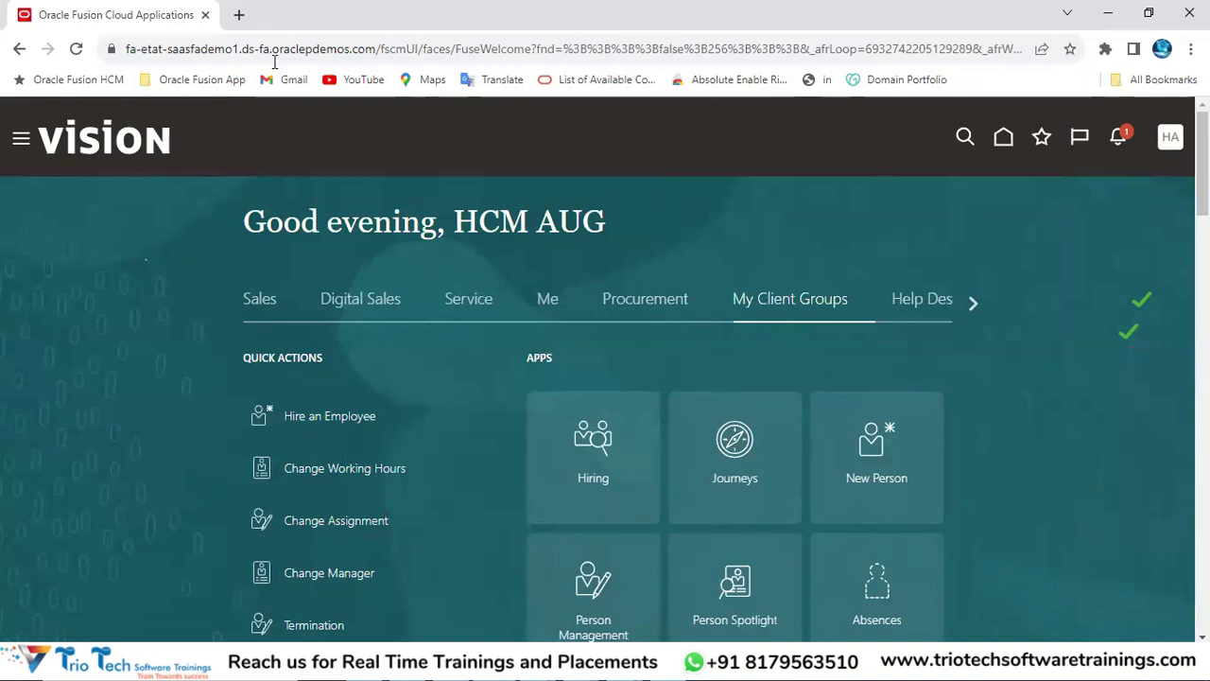
left_click(321, 54)
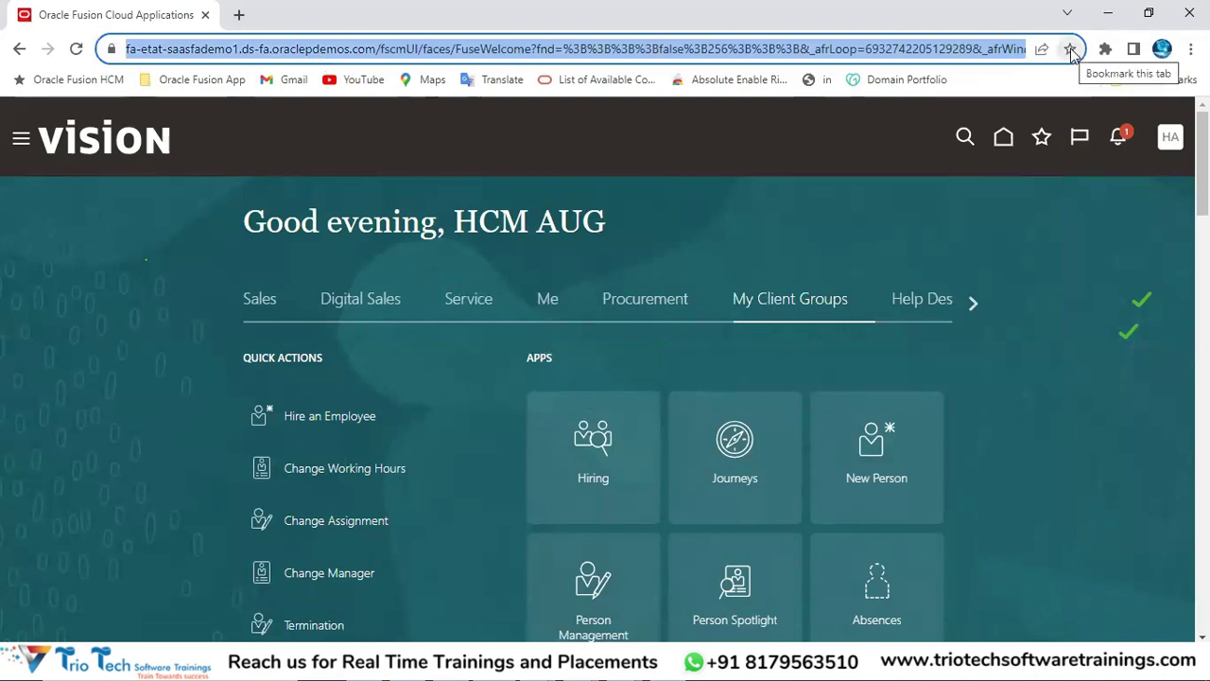
left_click(1044, 142)
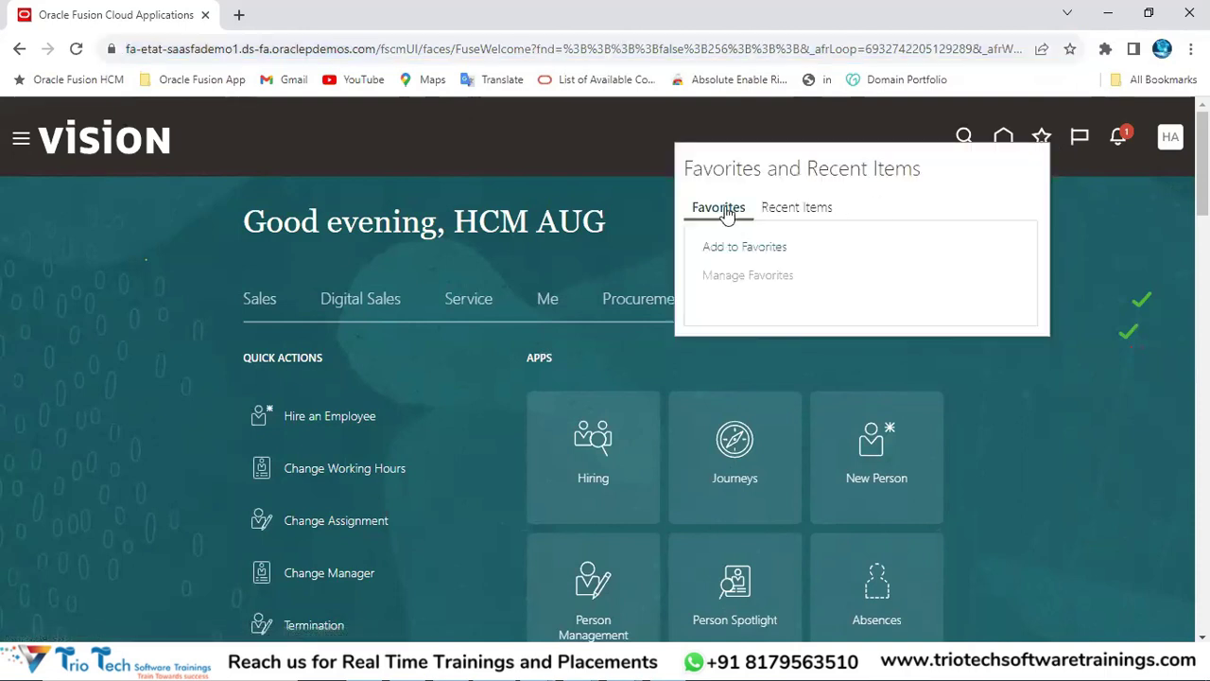
left_click_drag(478, 224, 567, 196)
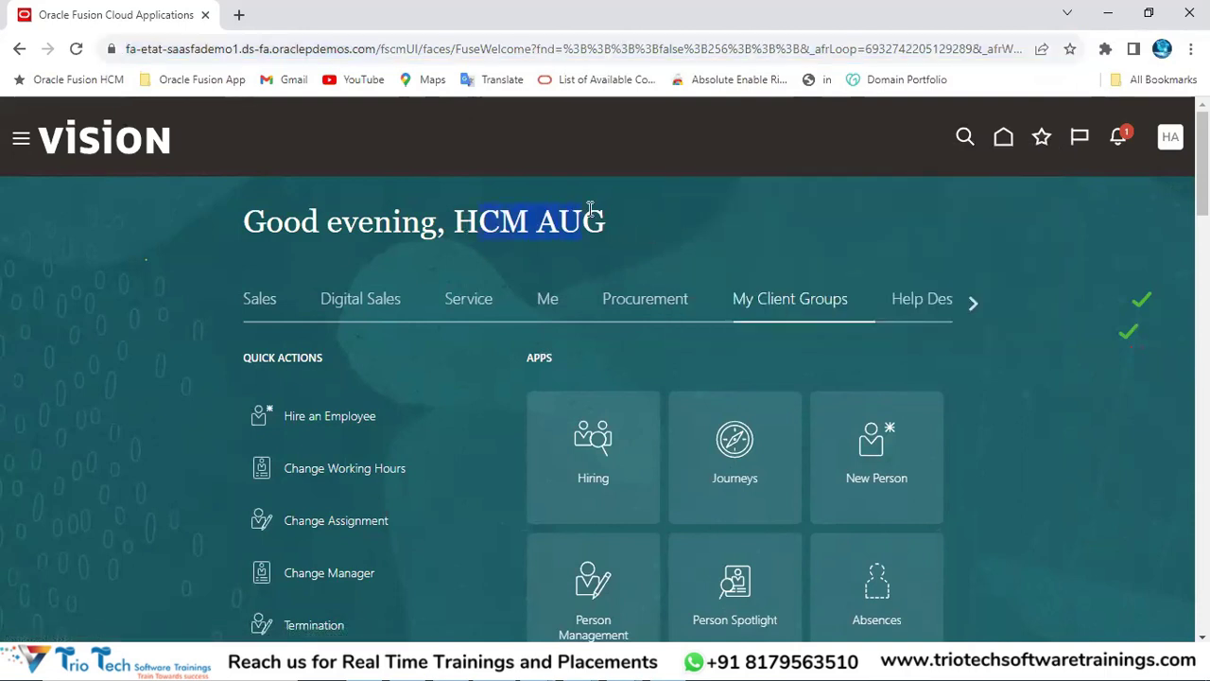
left_click(192, 55)
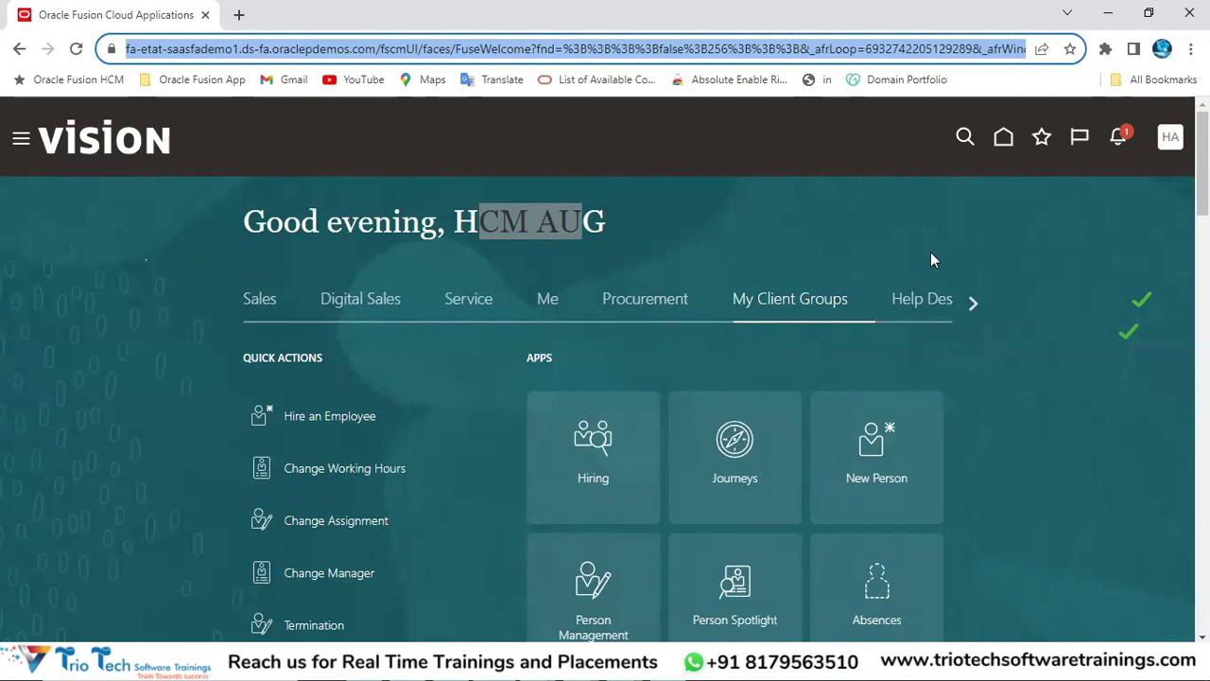
left_click(890, 275)
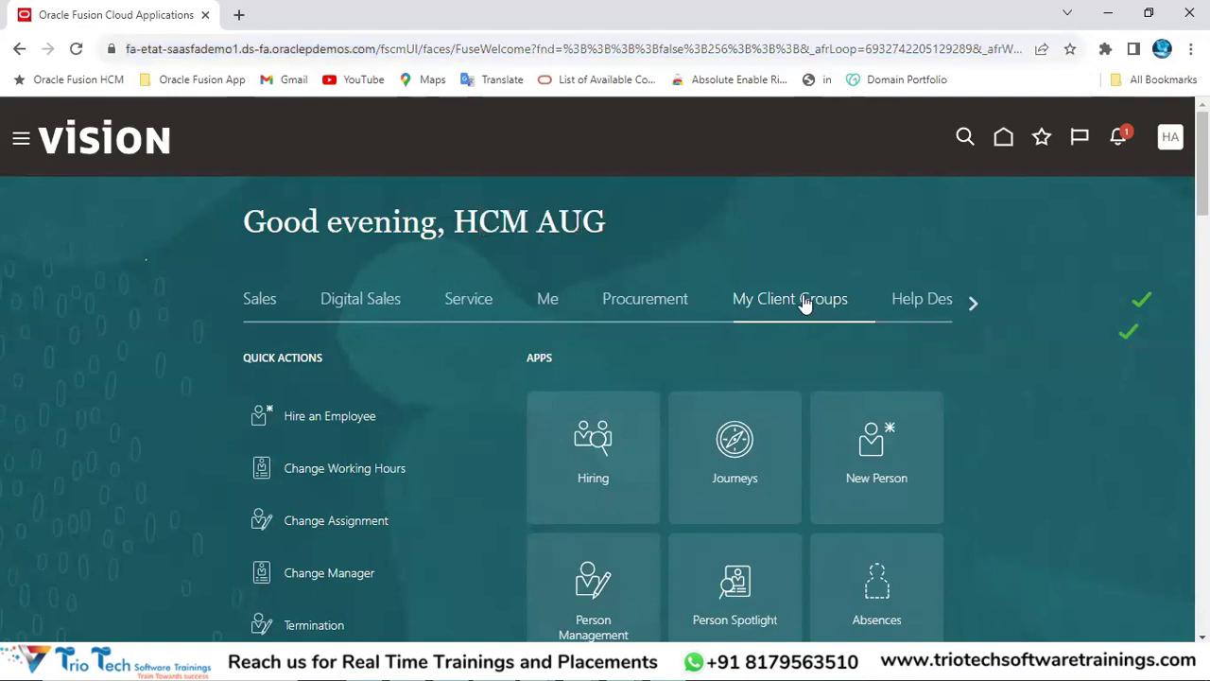
- Open the Hire an Employee task from the New Person app in My Client Groups
left_click(876, 461)
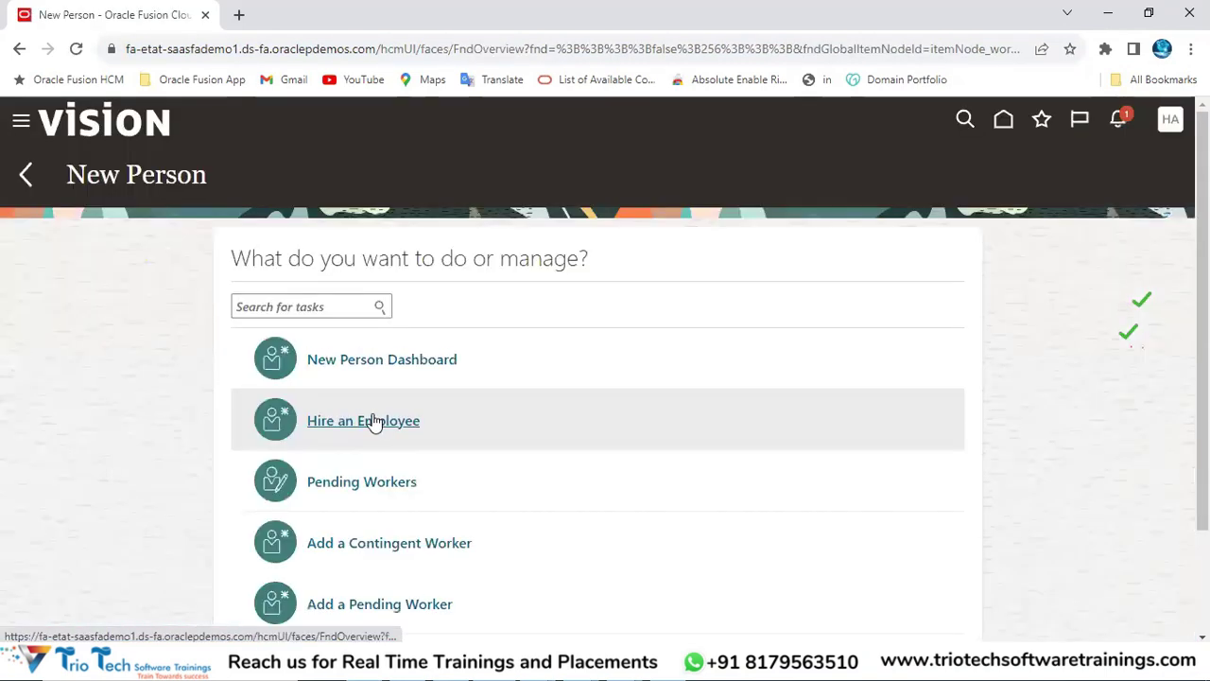
left_click(374, 422)
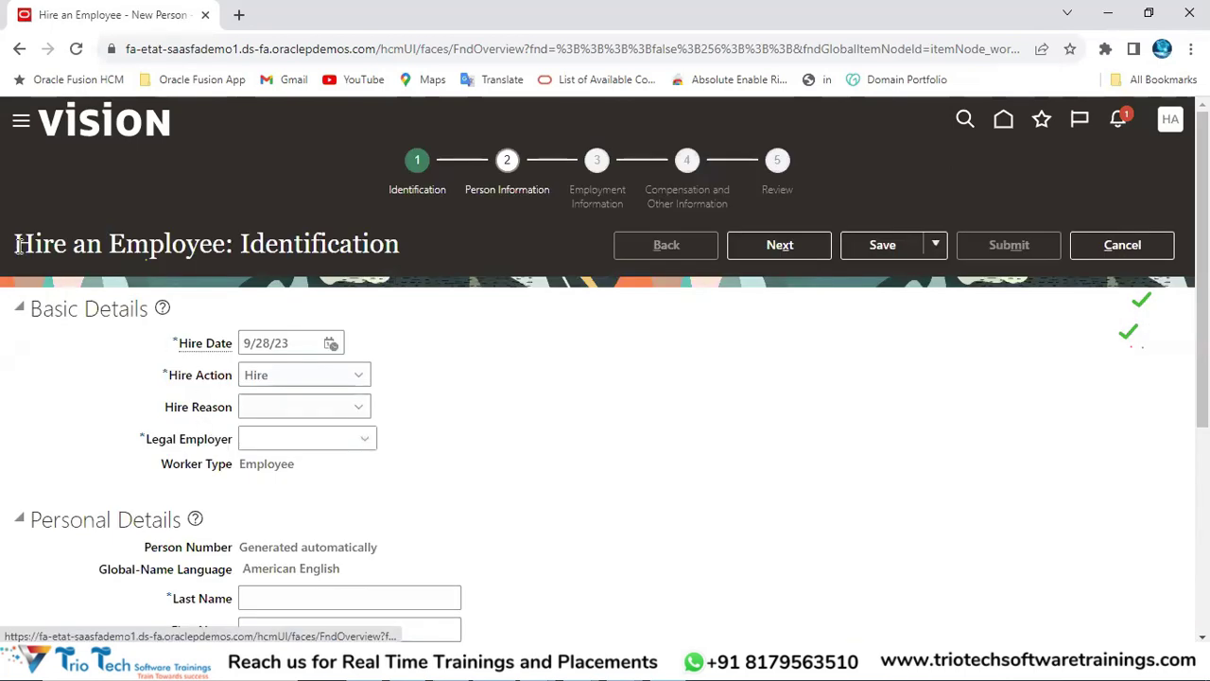
left_click_drag(41, 273, 215, 253)
double_click(201, 250)
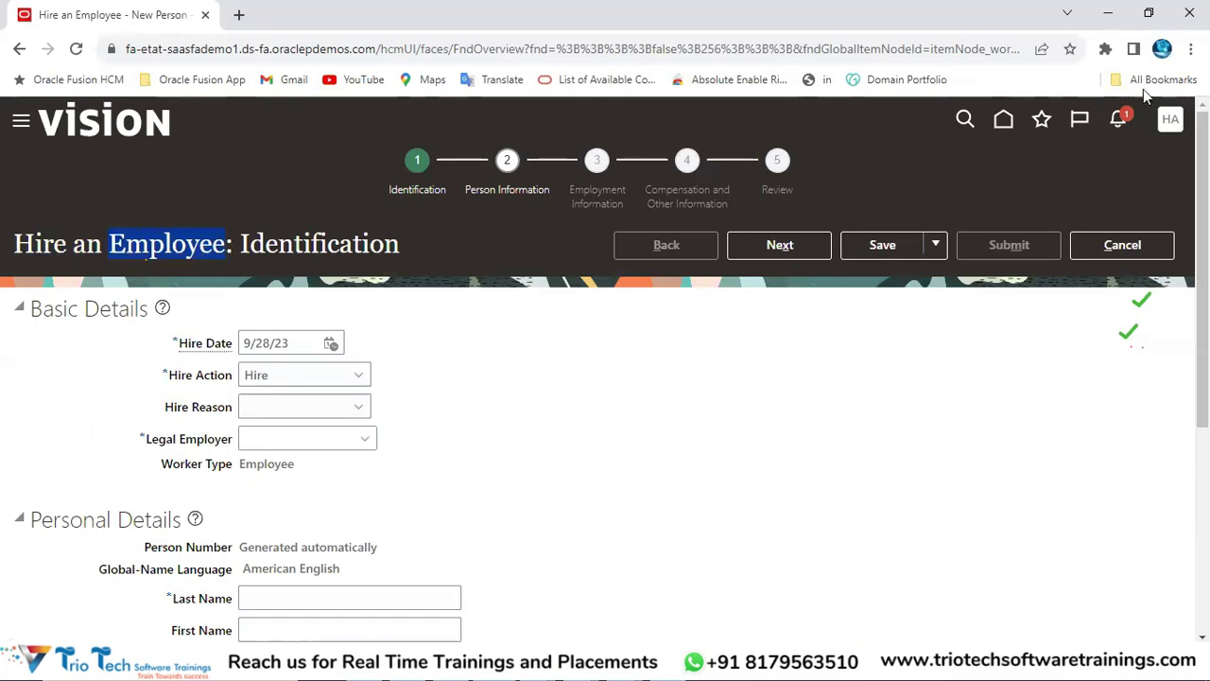
- Add the Hire an Employee page to Favorites in a new folder named My Daily Routine Tasks
left_click(1041, 119)
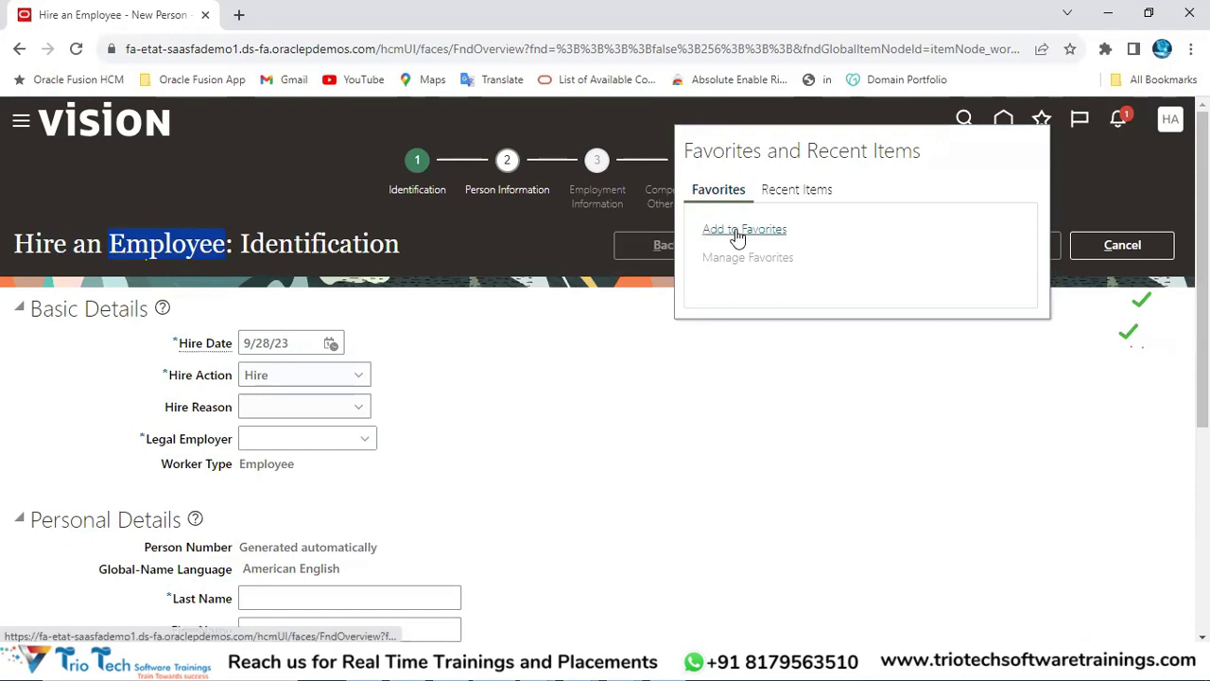
left_click(739, 232)
left_click_drag(603, 273, 487, 279)
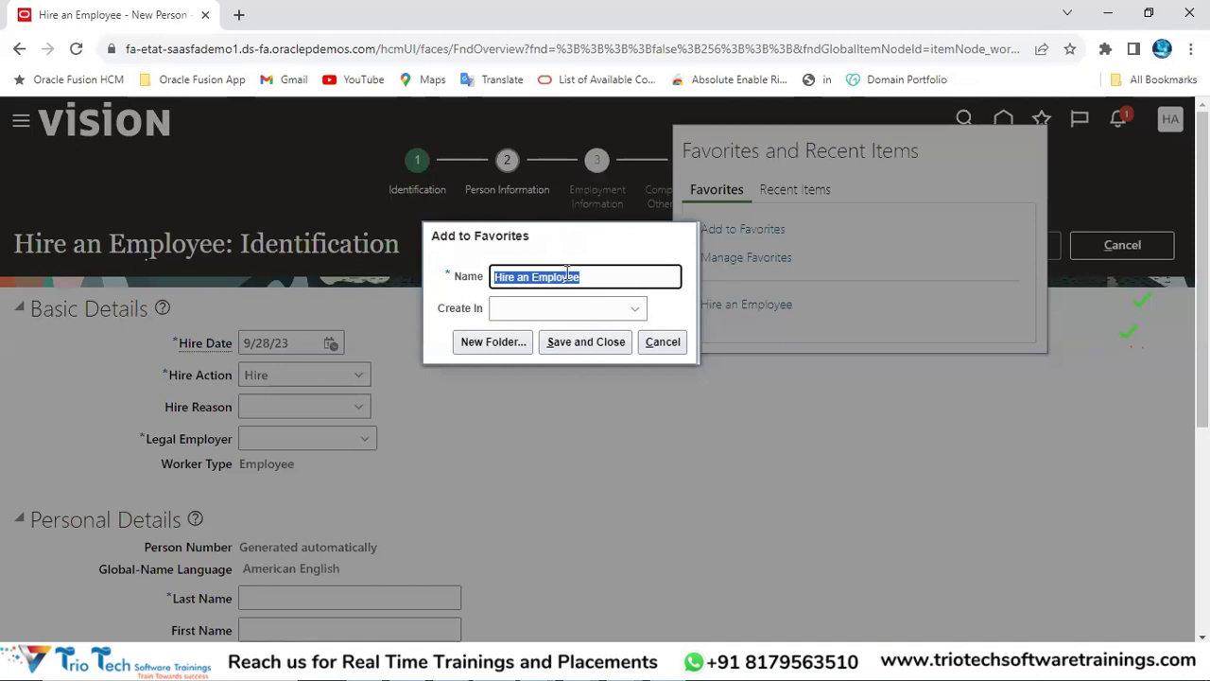
left_click(510, 346)
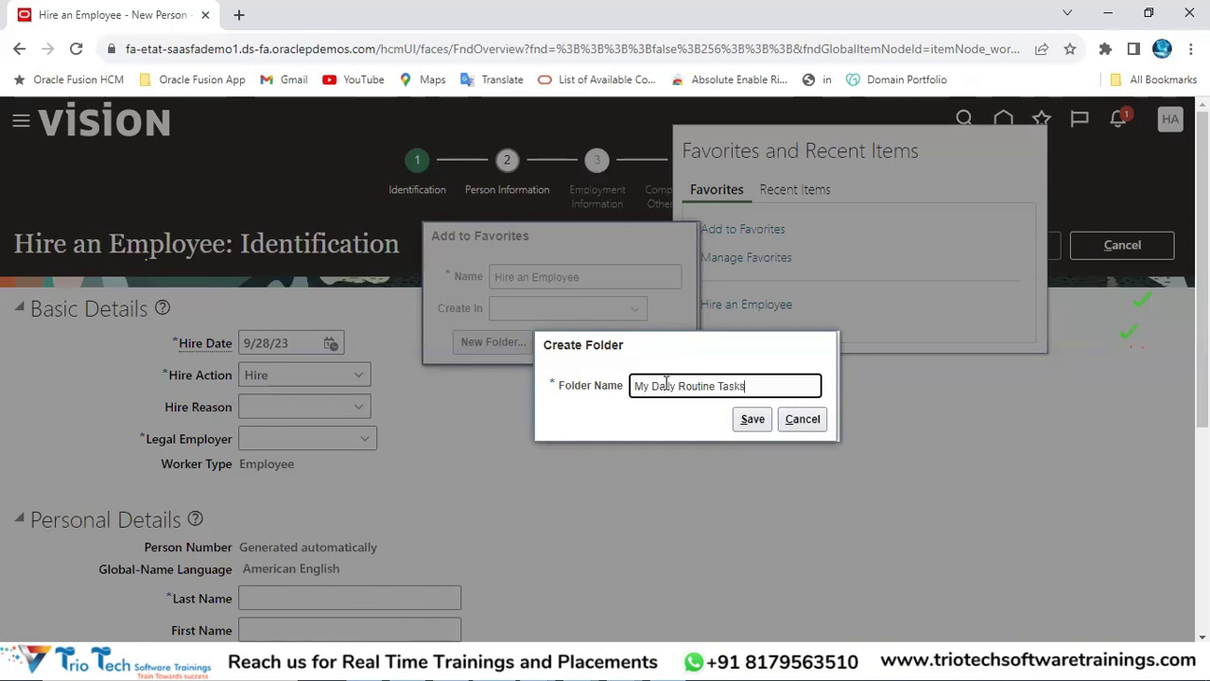
left_click(753, 419)
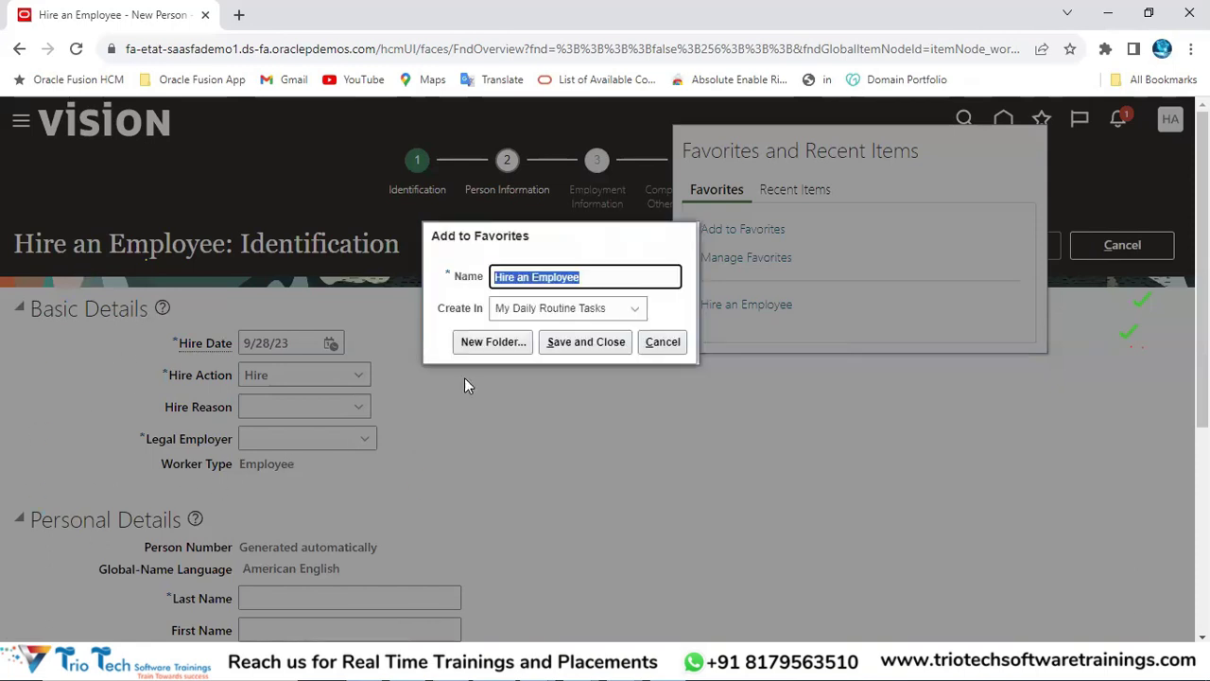
left_click(565, 342)
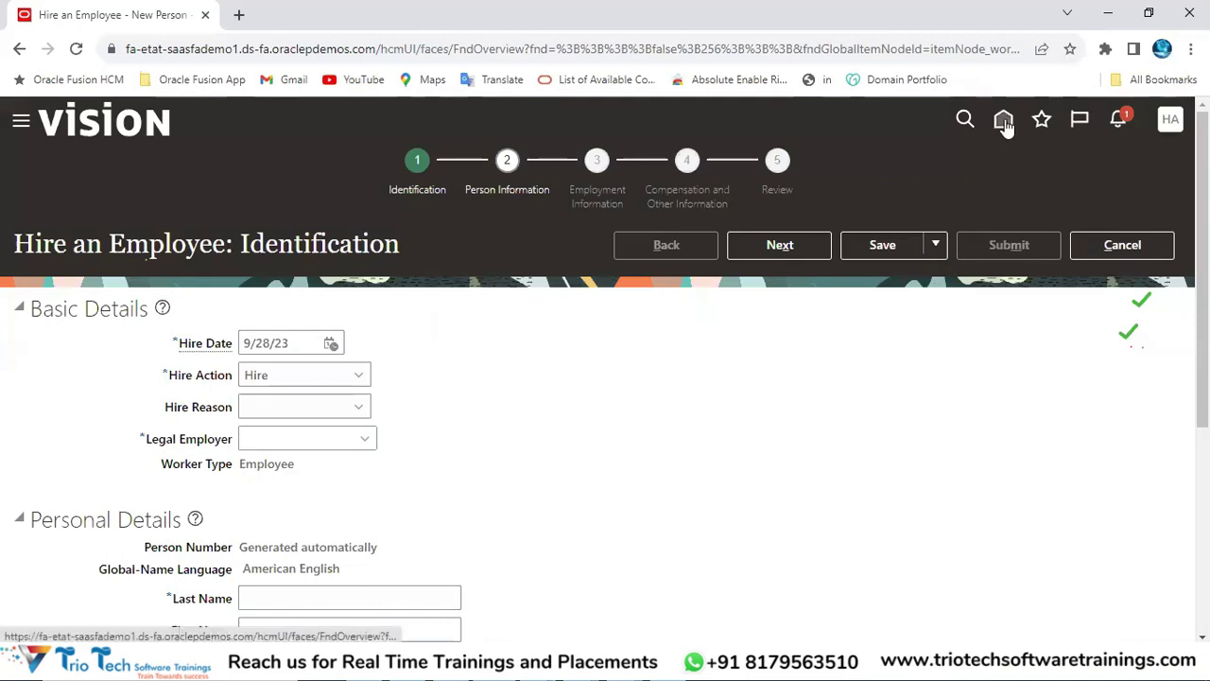
- From the home page, open Hire an Employee through the My Daily Routine Tasks favorites folder, and cancel the hire
left_click(1006, 125)
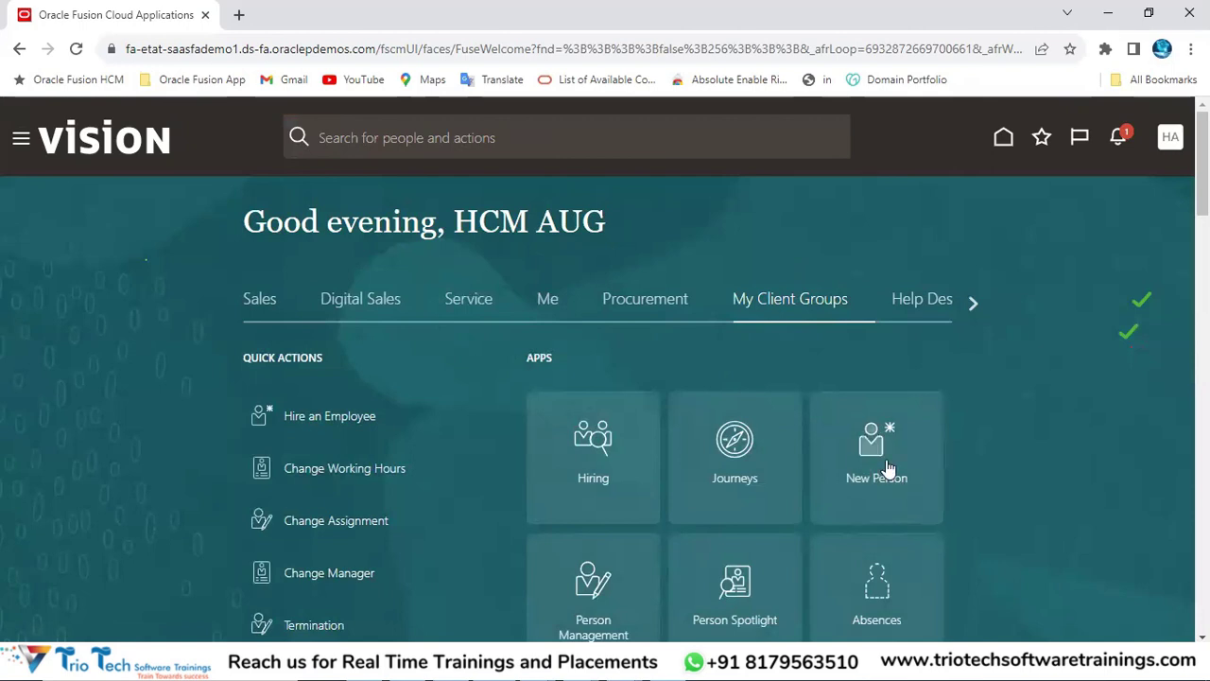
left_click(1044, 146)
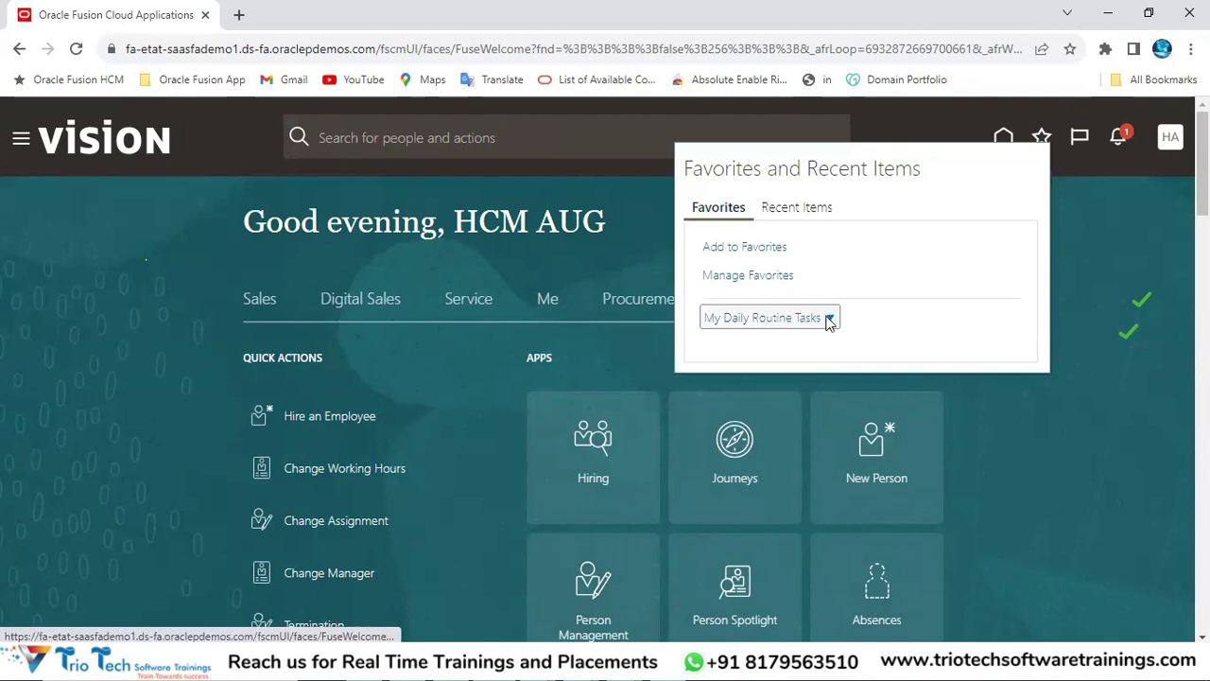
left_click(828, 319)
left_click(739, 345)
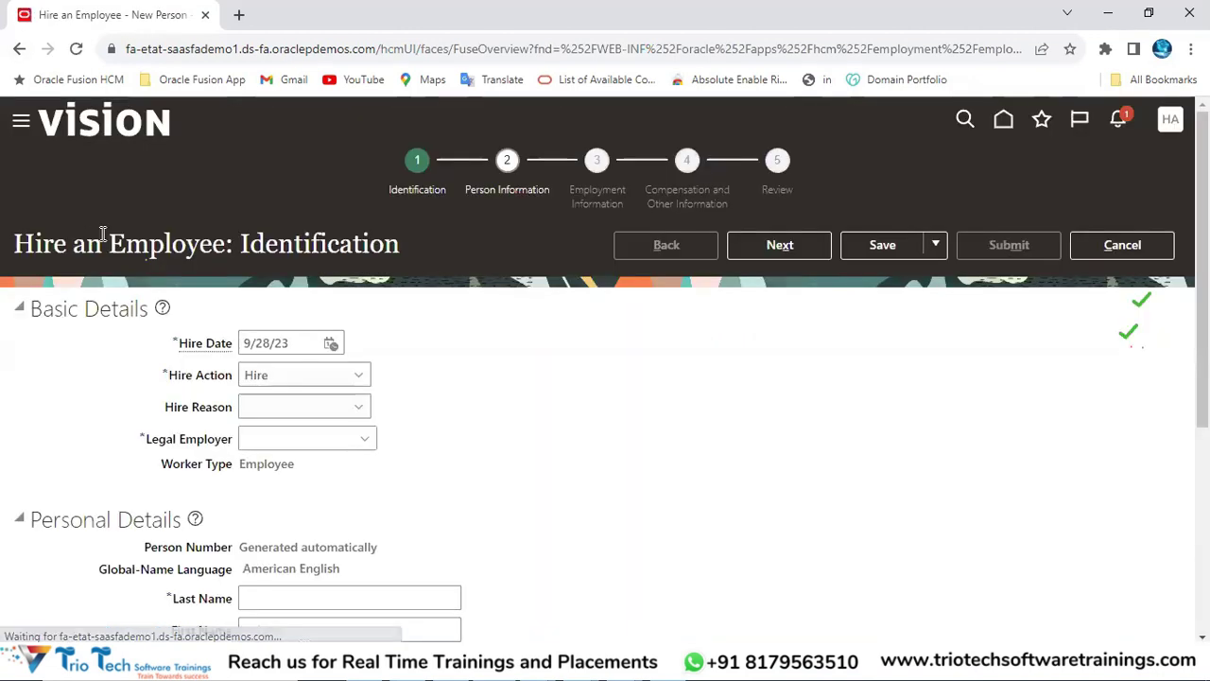
left_click_drag(74, 241, 13, 243)
left_click_drag(218, 246, 228, 244)
left_click(1106, 242)
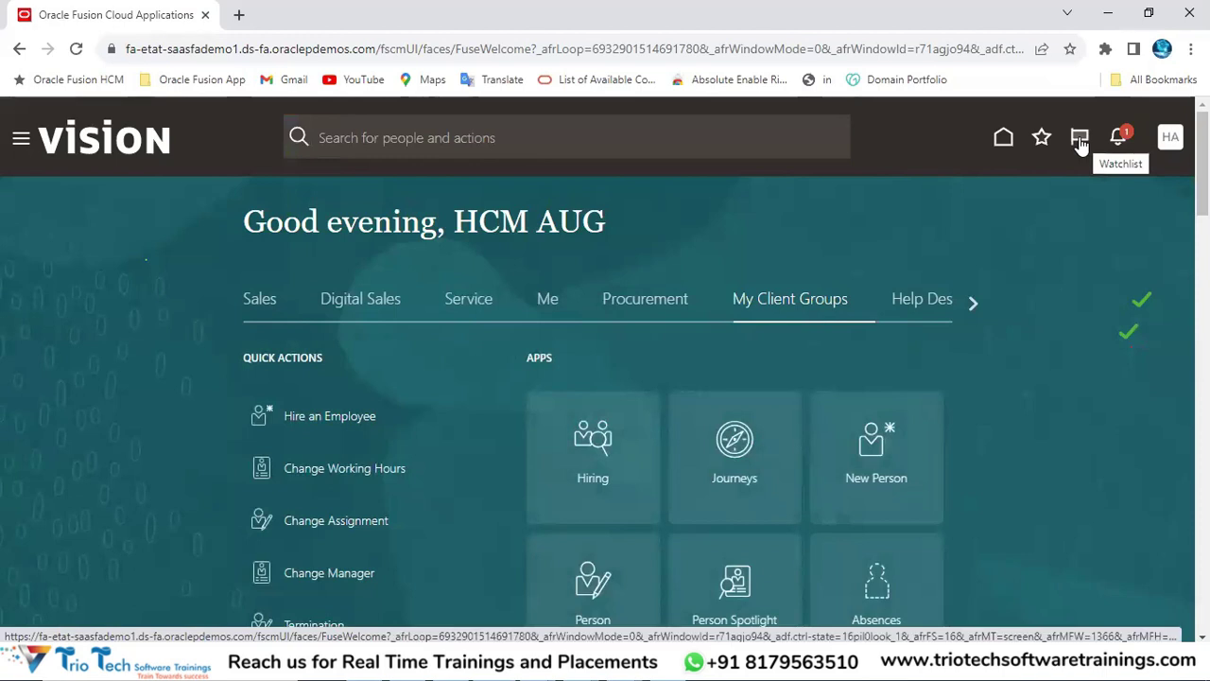
- Compare the Notifications list with the Things to Finish section of the home page
left_click(272, 49)
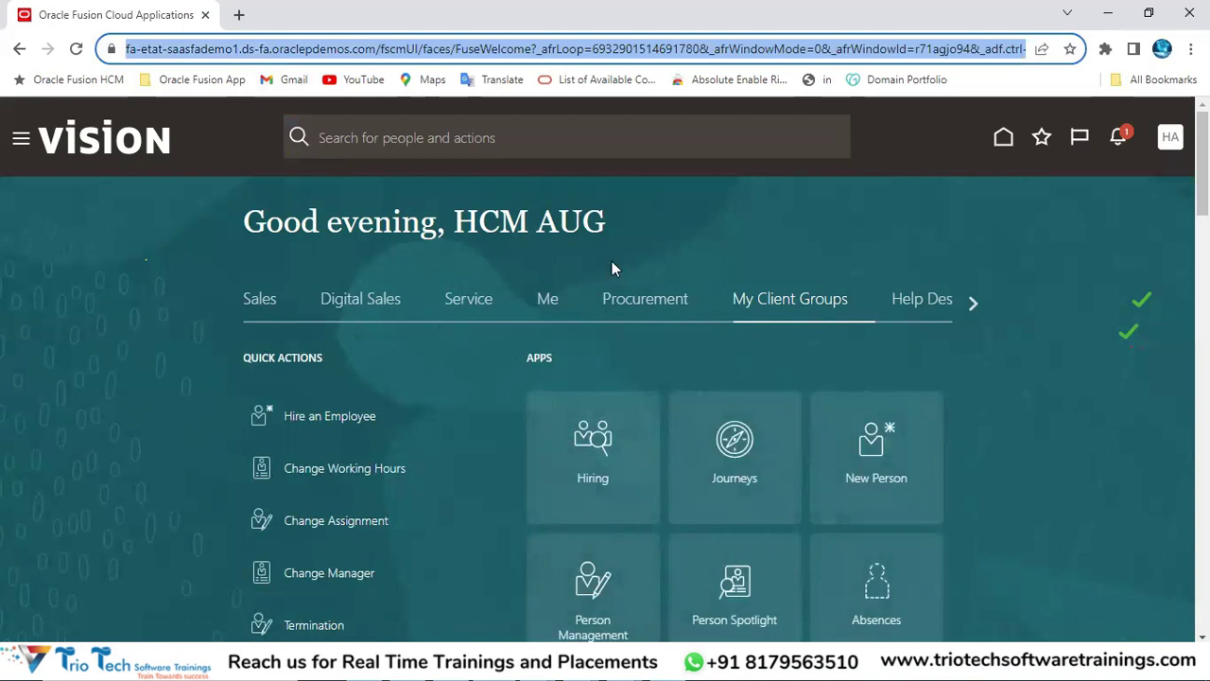
left_click(1093, 191)
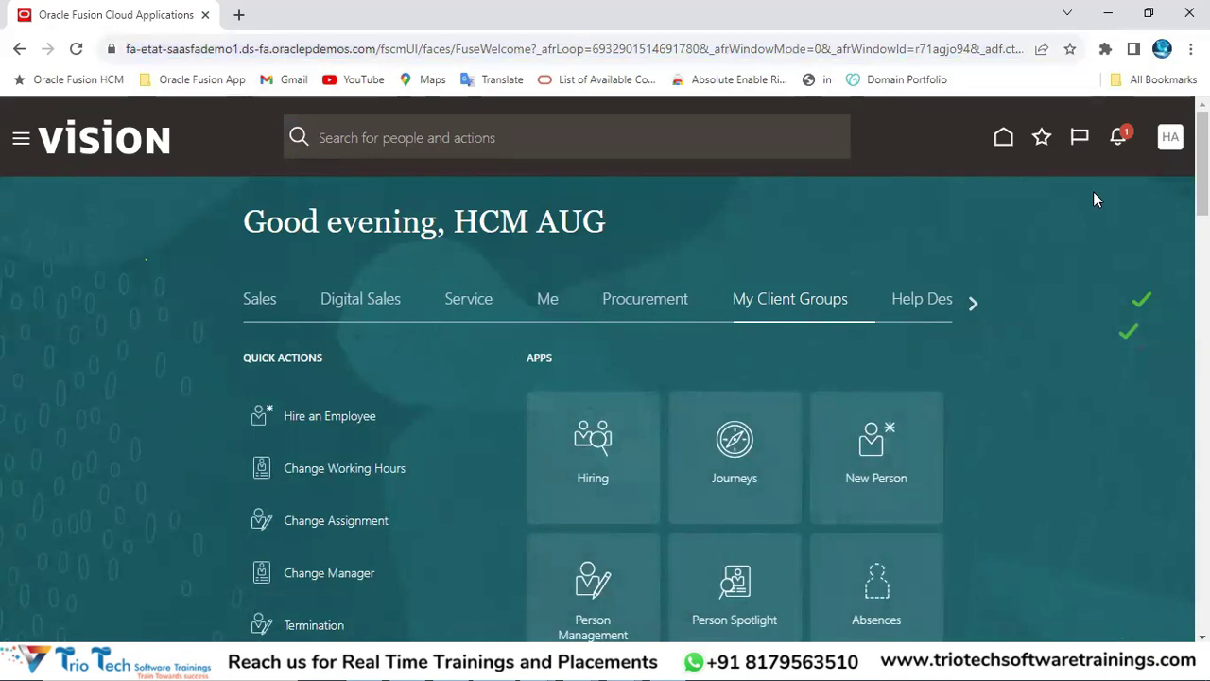
left_click(1121, 140)
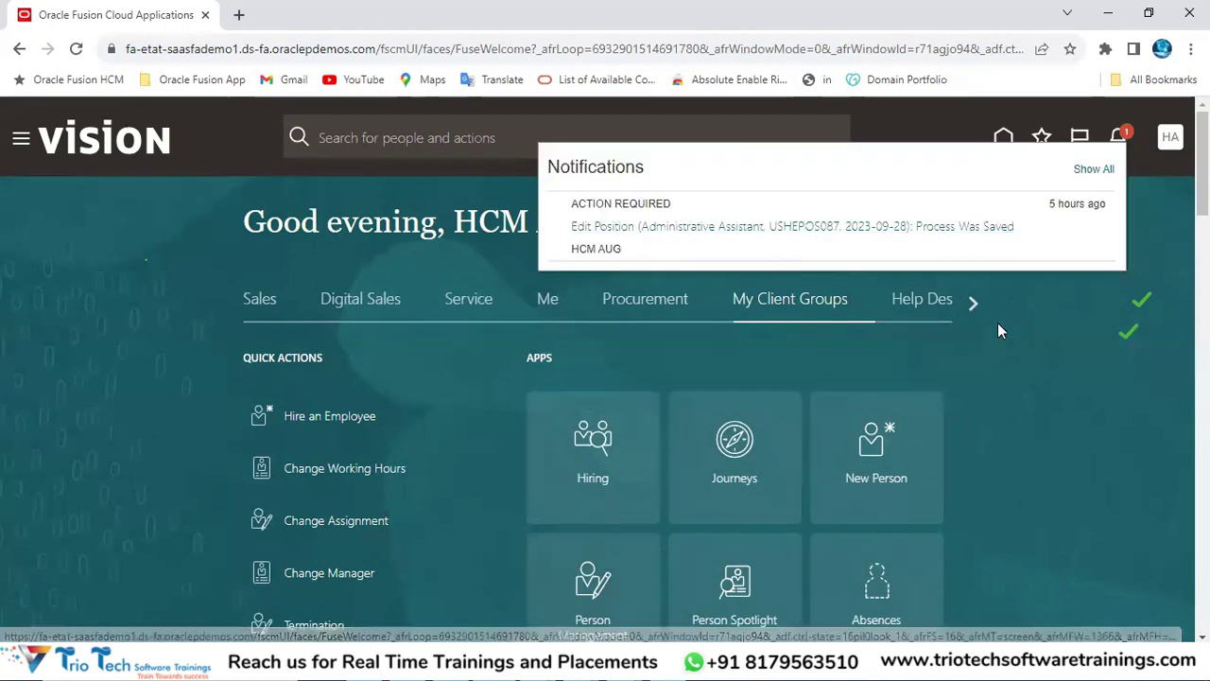
left_click(1040, 329)
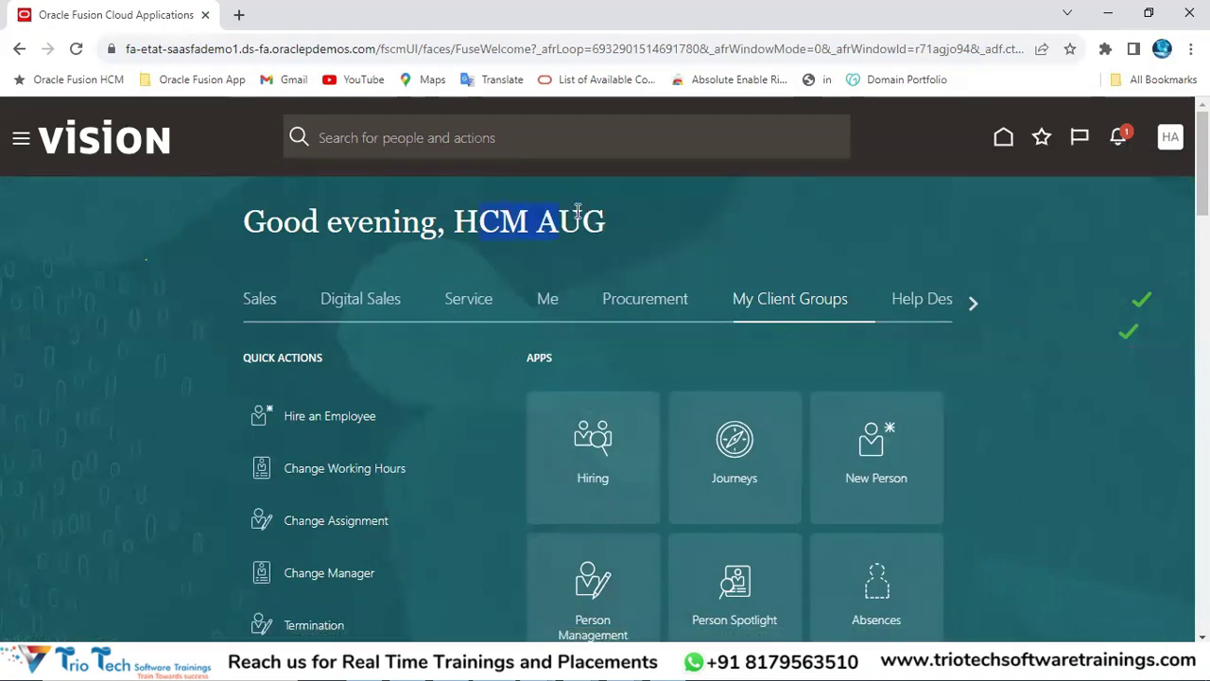
scroll(579, 364, "down", 3)
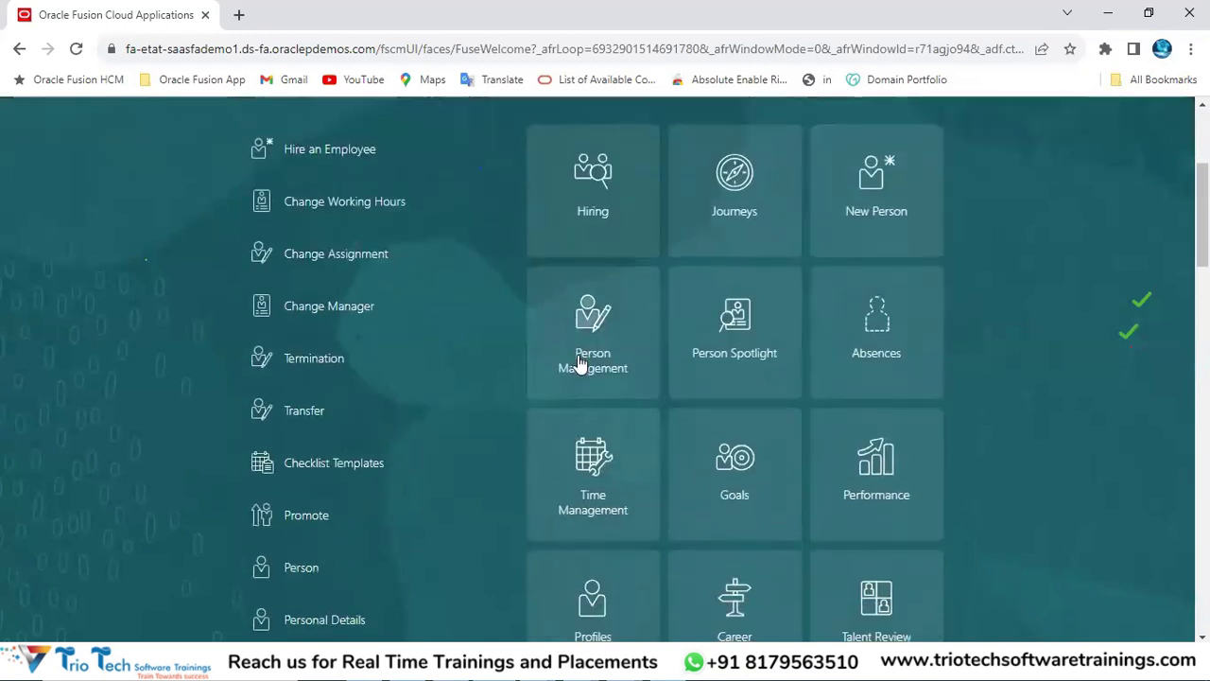
scroll(579, 364, "down", 12)
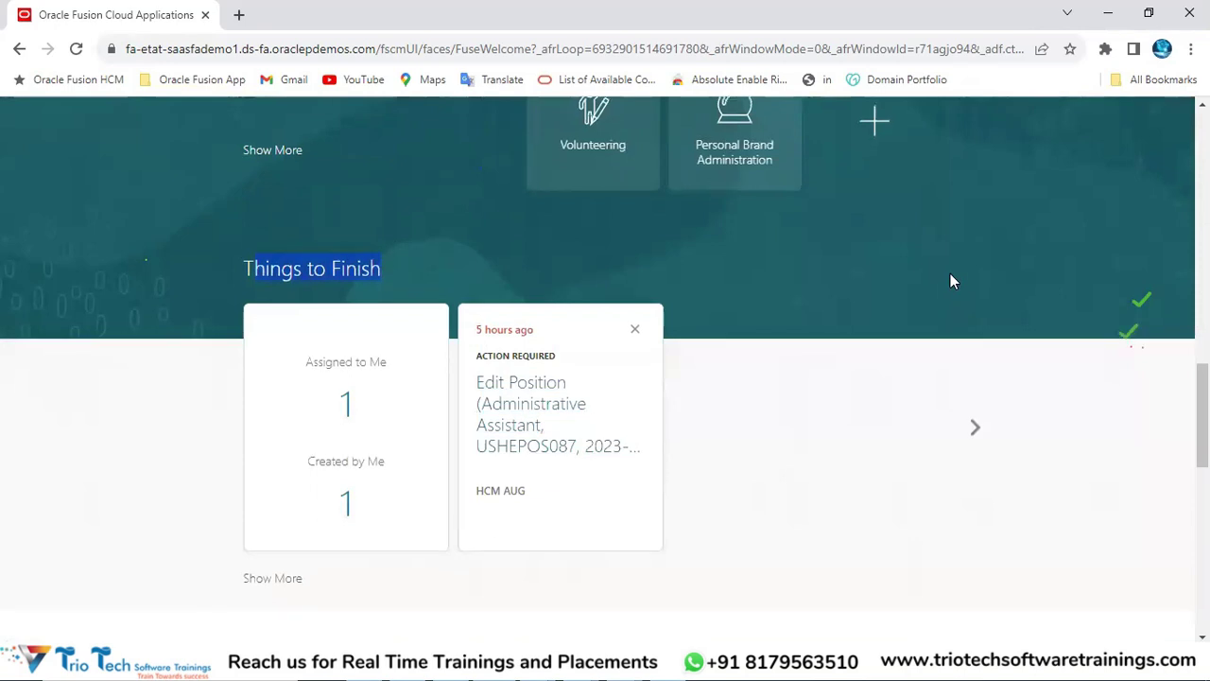
scroll(951, 273, "up", 15)
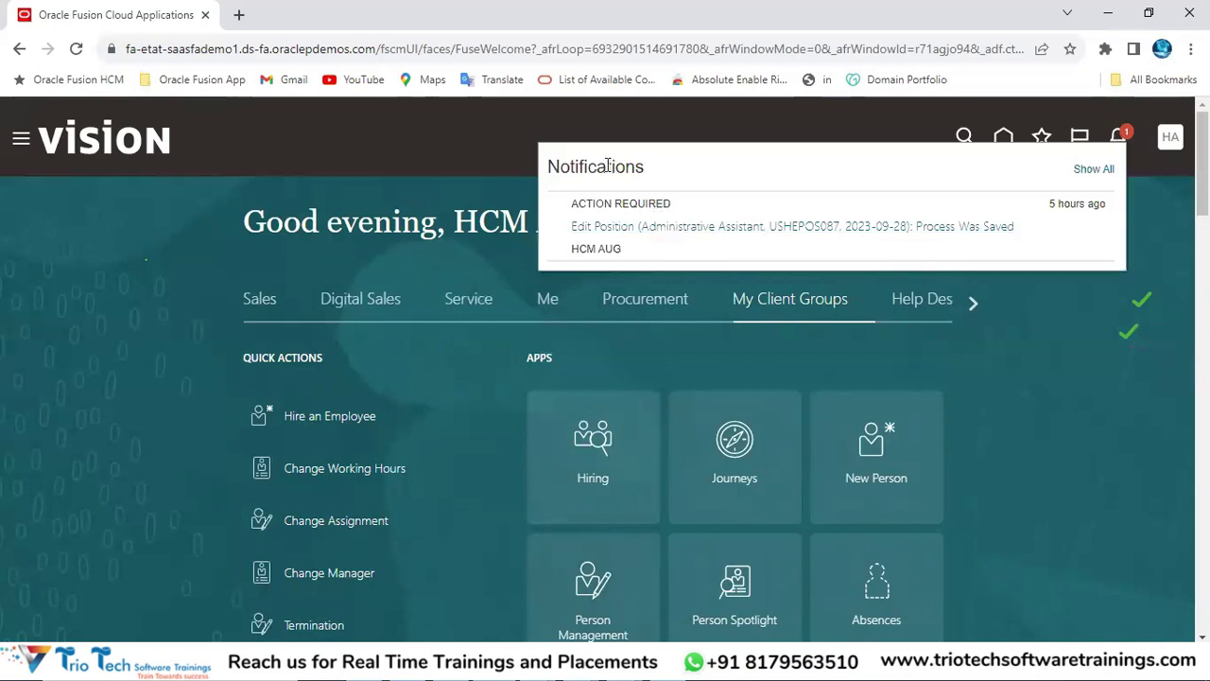
double_click(607, 166)
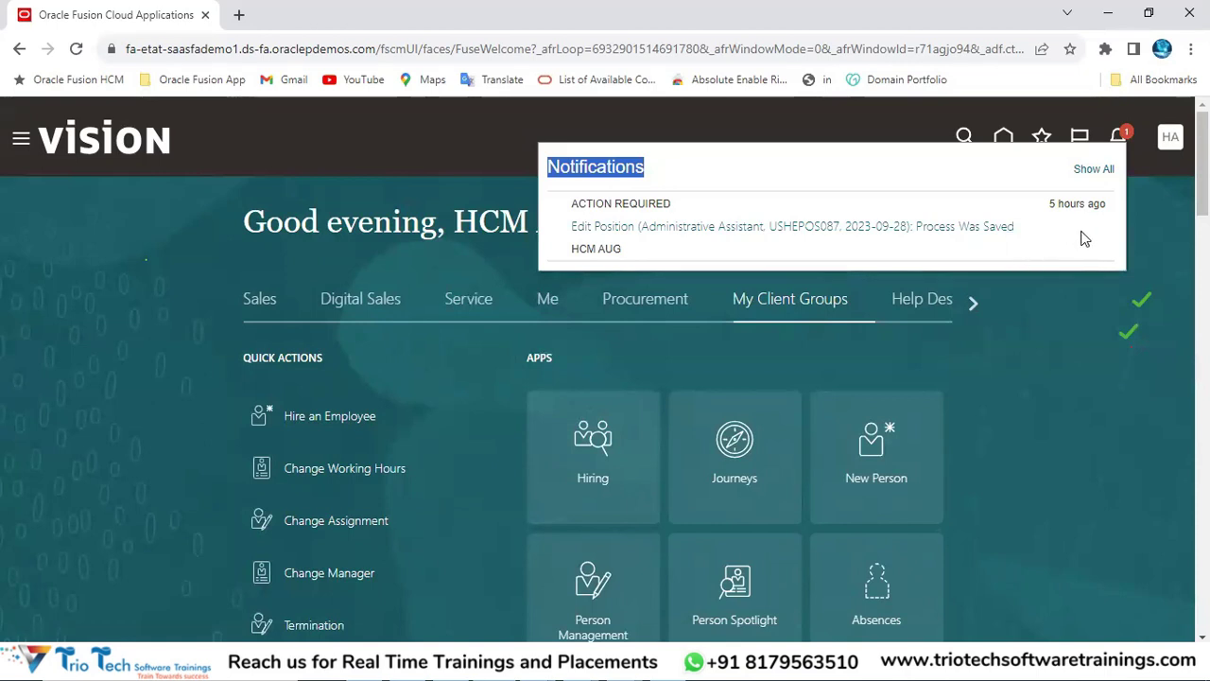
- Close the notifications and bring up Settings and Actions to review its Personalization section
left_click(1111, 173)
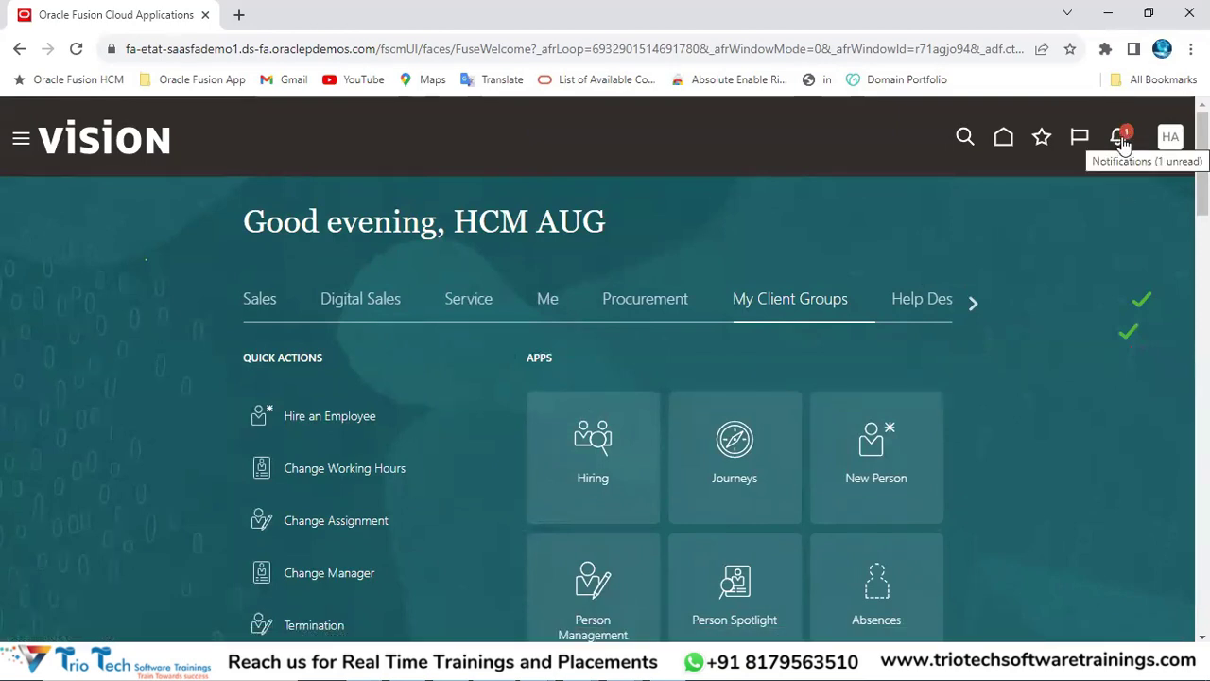
left_click(1179, 143)
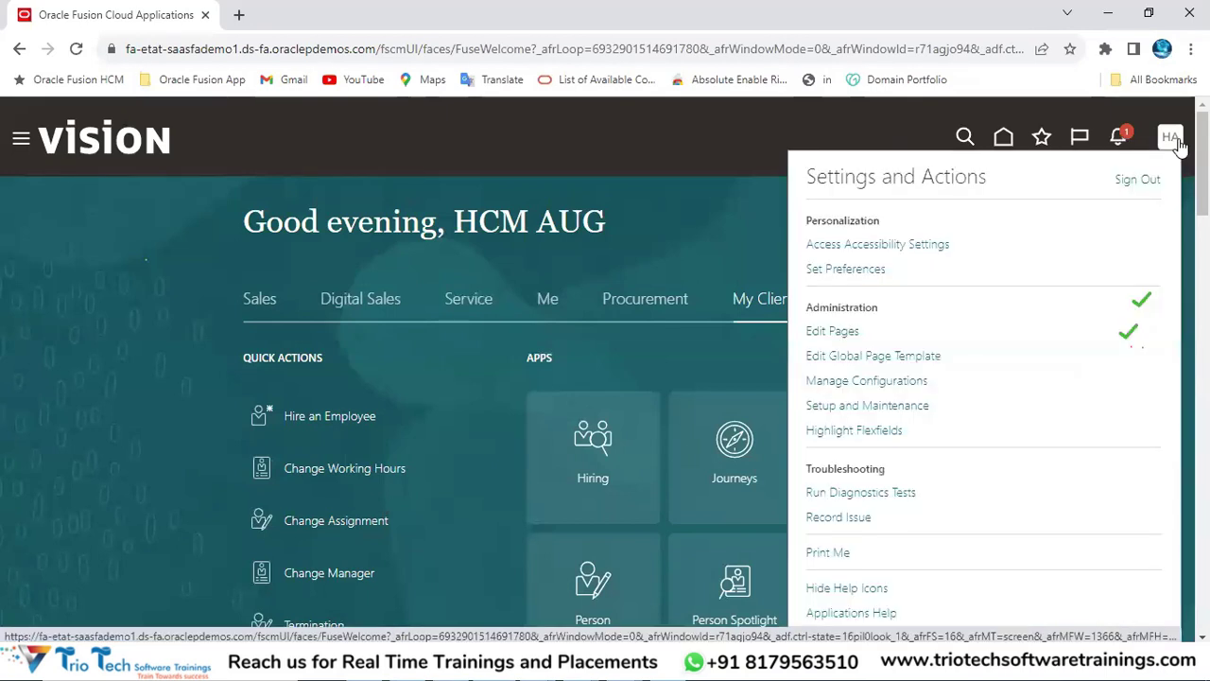
left_click_drag(810, 176, 957, 176)
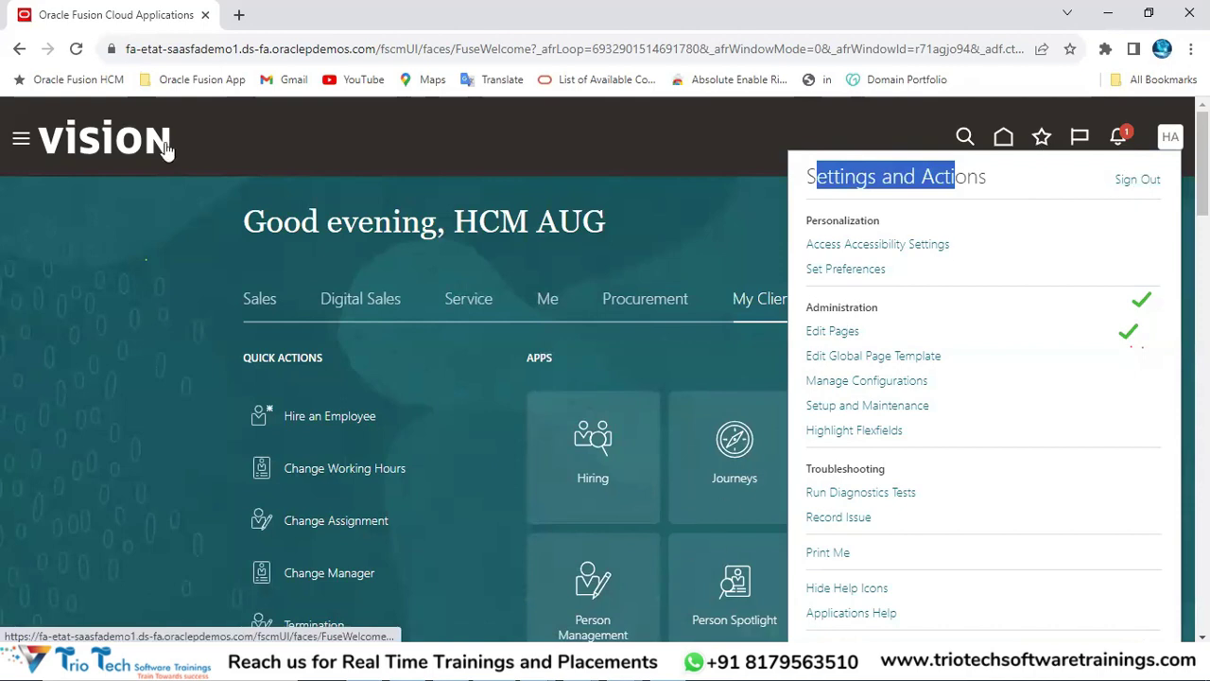
left_click(1044, 188)
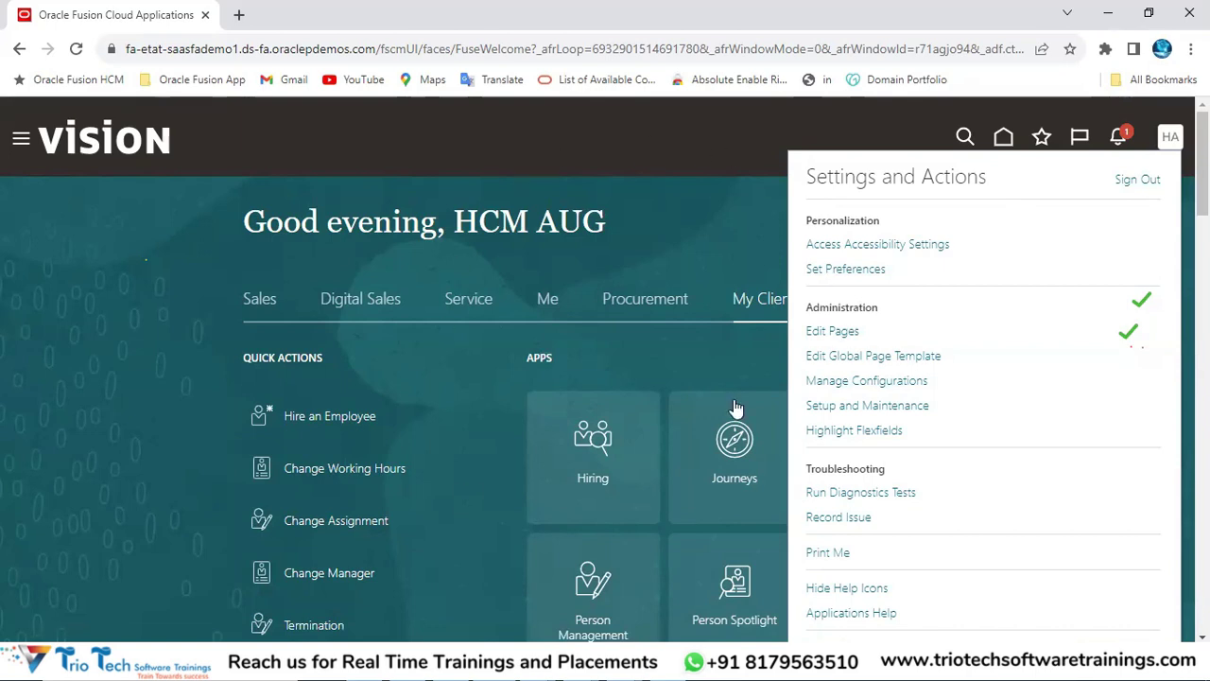
double_click(847, 224)
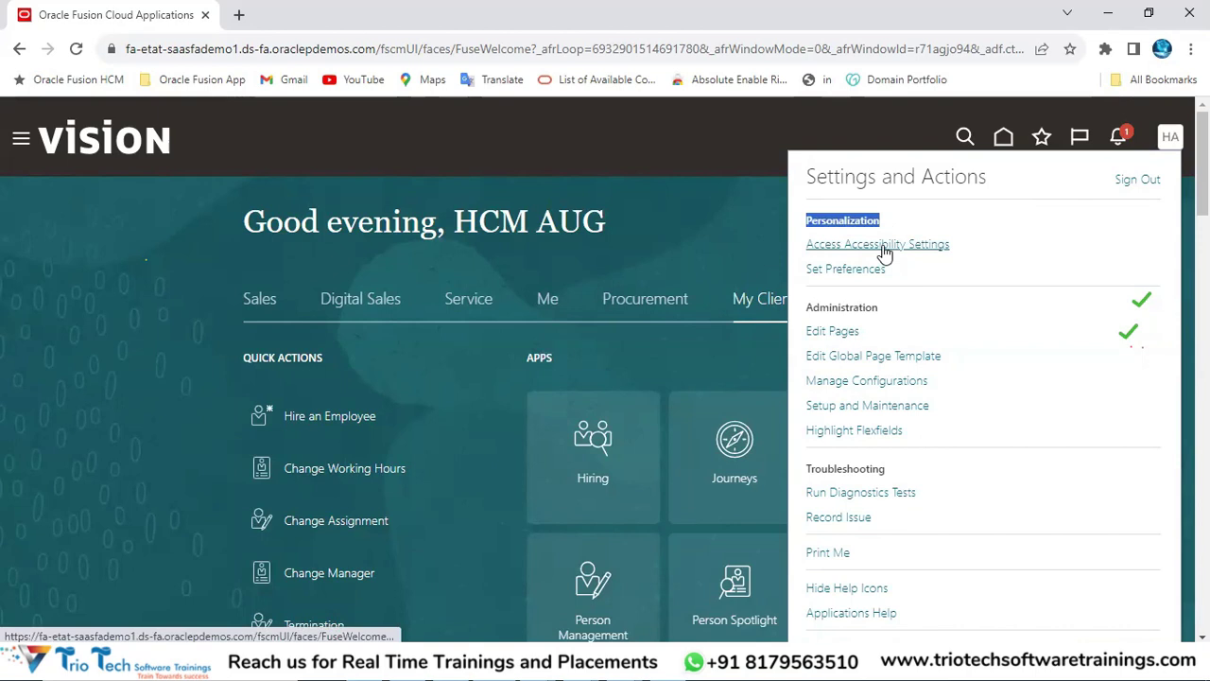
- Open Access Accessibility Settings, review the Accessibility and Color Contrast options, and cancel out of the page
left_click(882, 248)
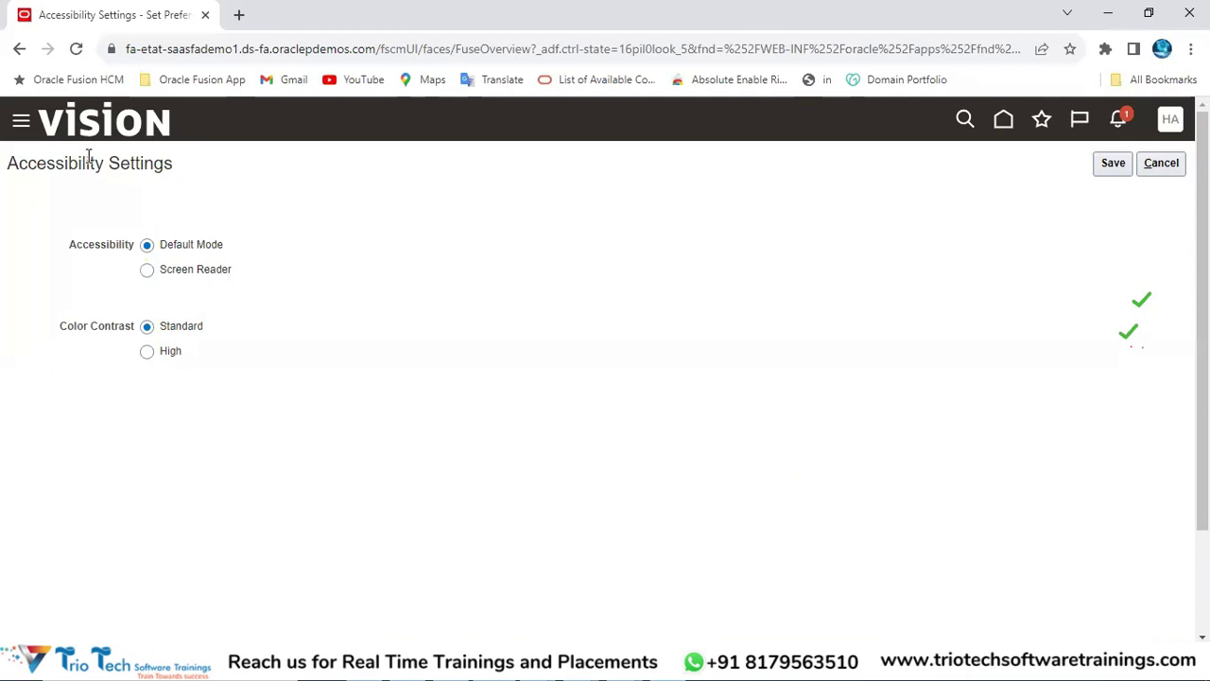
left_click_drag(85, 163, 175, 164)
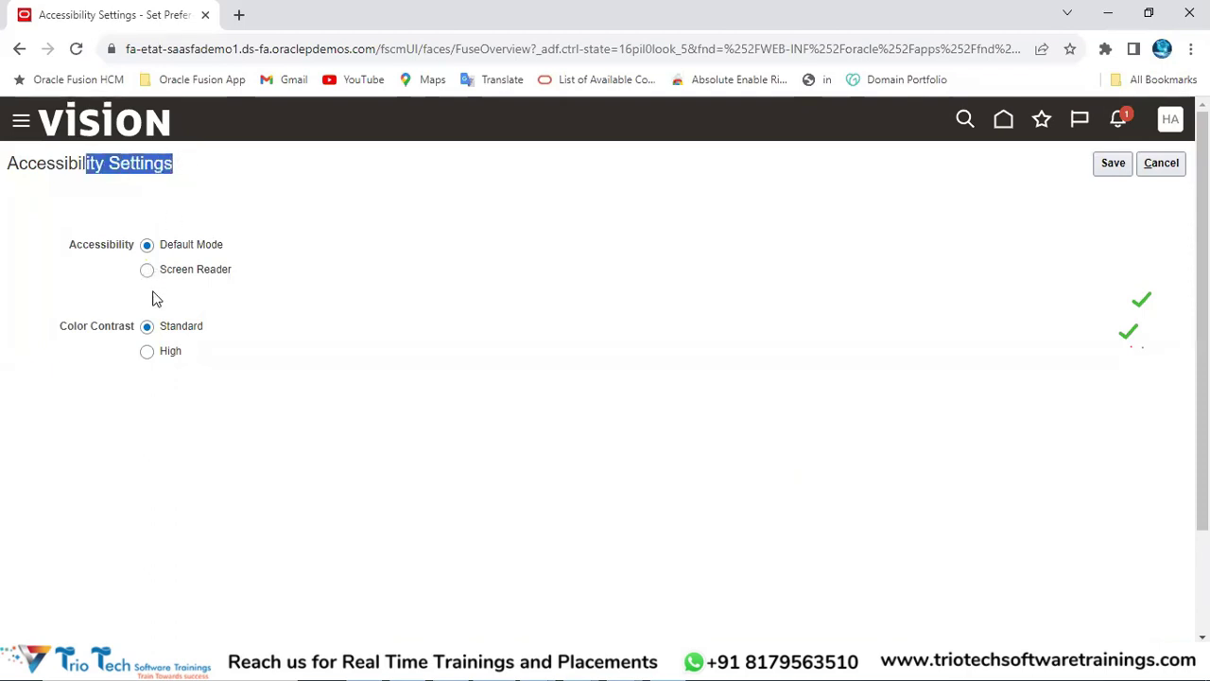
left_click(227, 48)
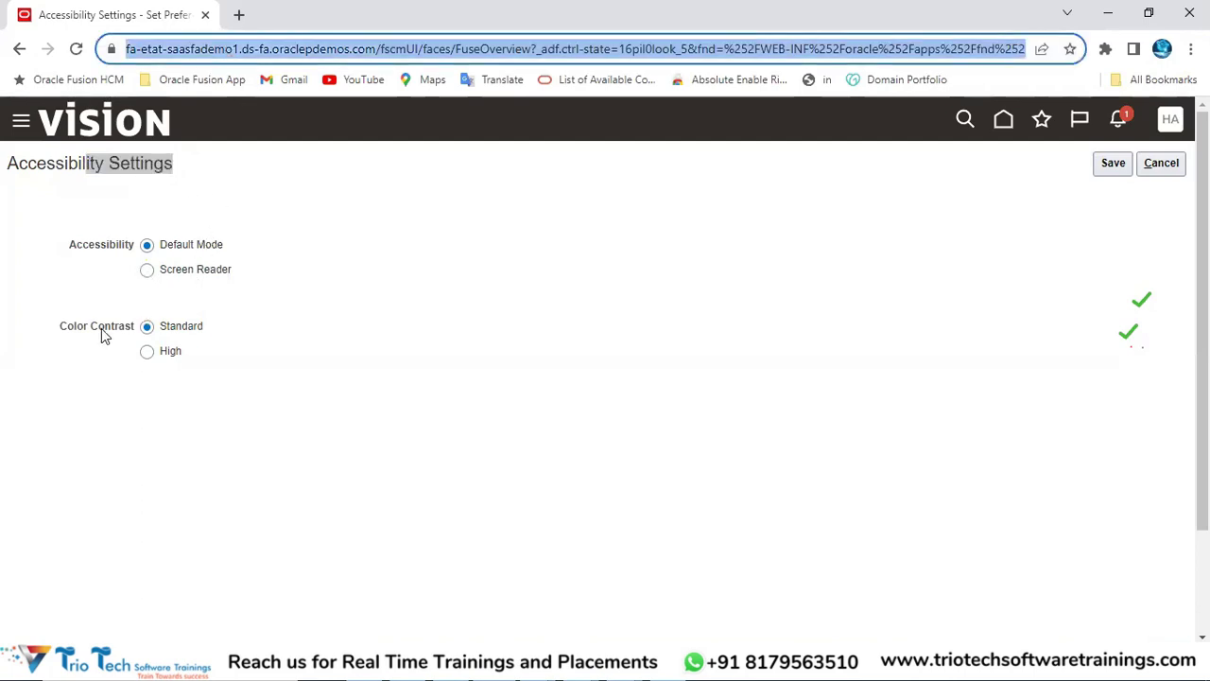
left_click_drag(72, 335, 163, 337)
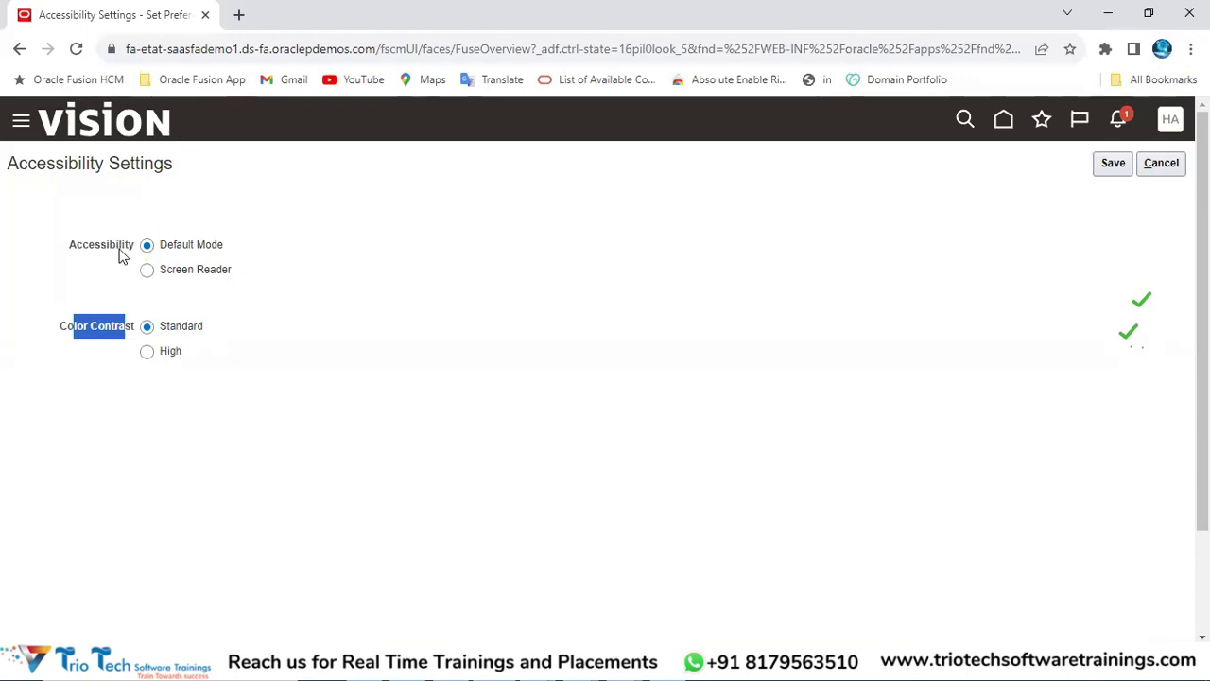
left_click(1170, 166)
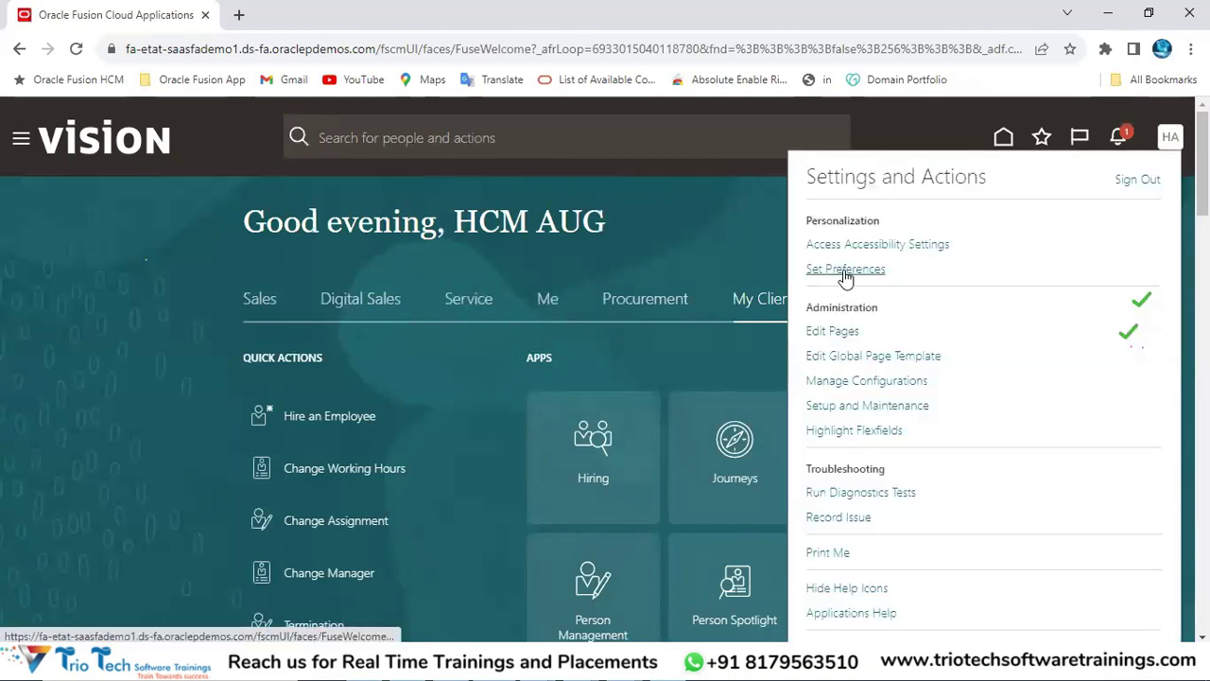
- Open Set Preferences from Settings and Actions and go to the Regional page under General Preferences
left_click(841, 272)
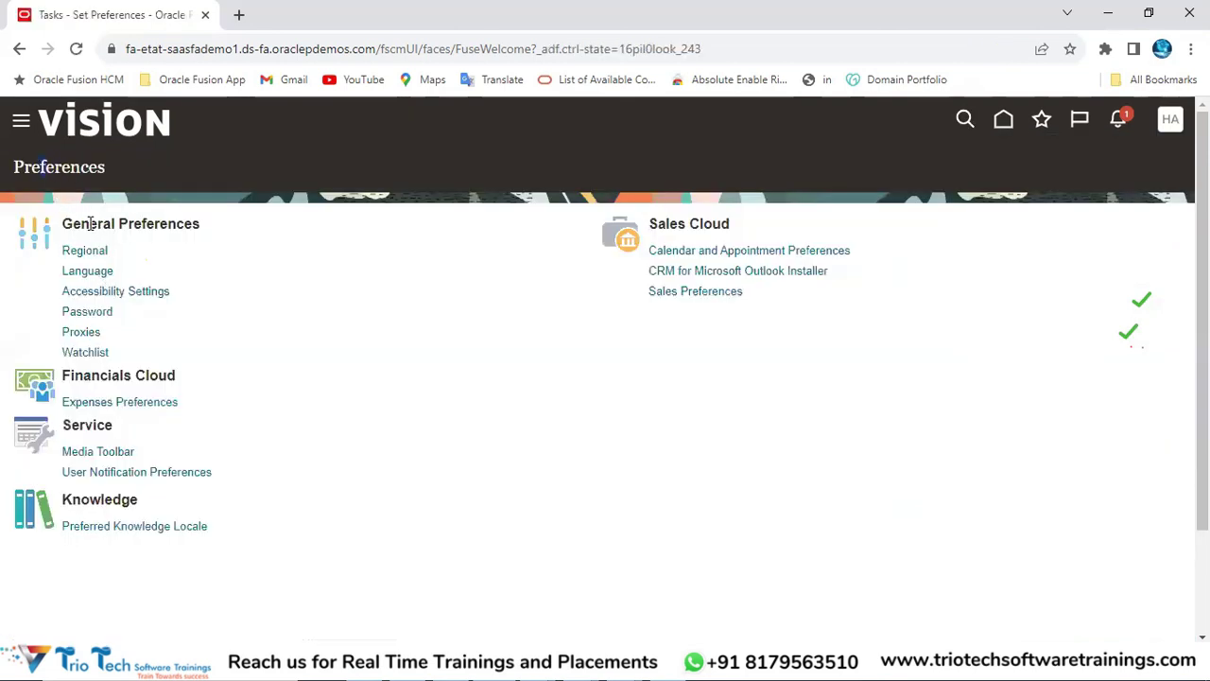
left_click_drag(115, 221, 186, 222)
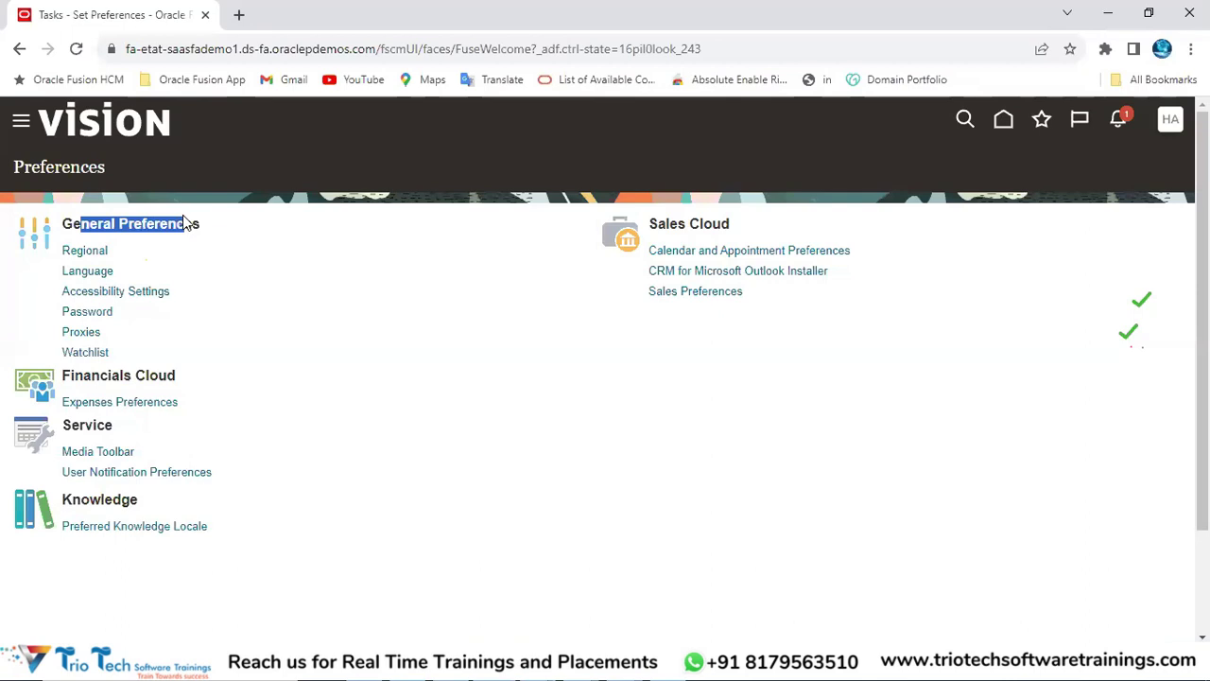
left_click(212, 49)
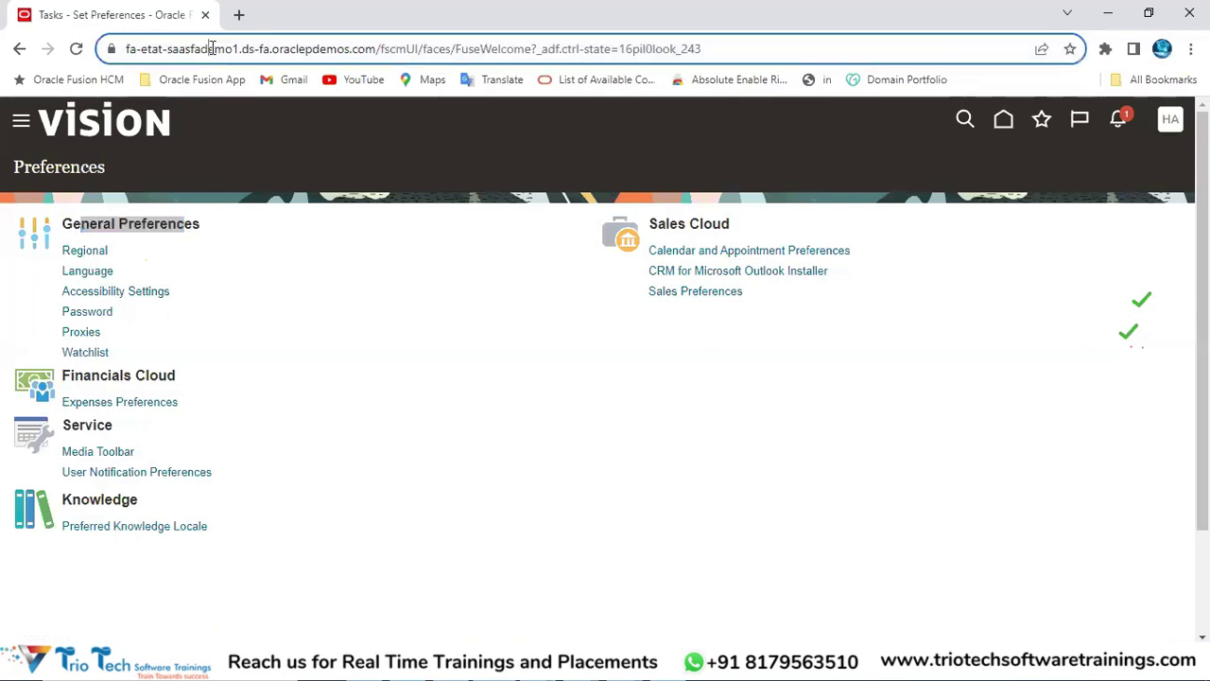
left_click(94, 251)
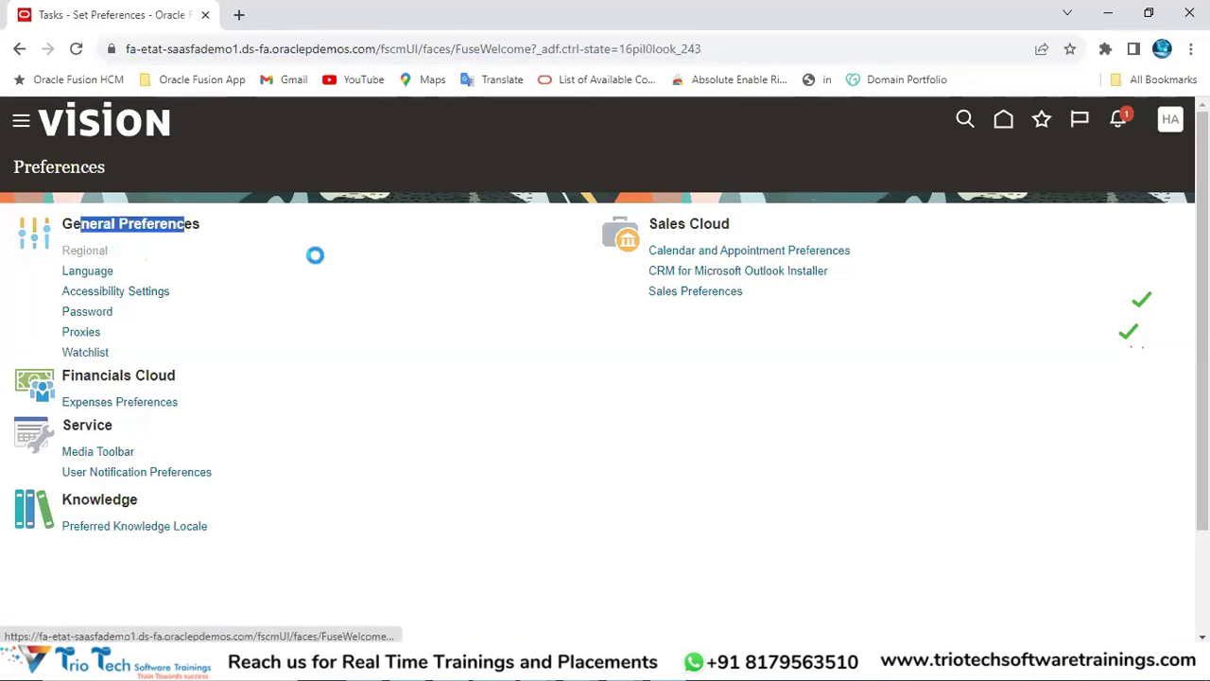
left_click(205, 55)
- Look through the choices offered for Territory, Date Format, Time Format, Number Format, Currency and Time Zone
left_click(225, 248)
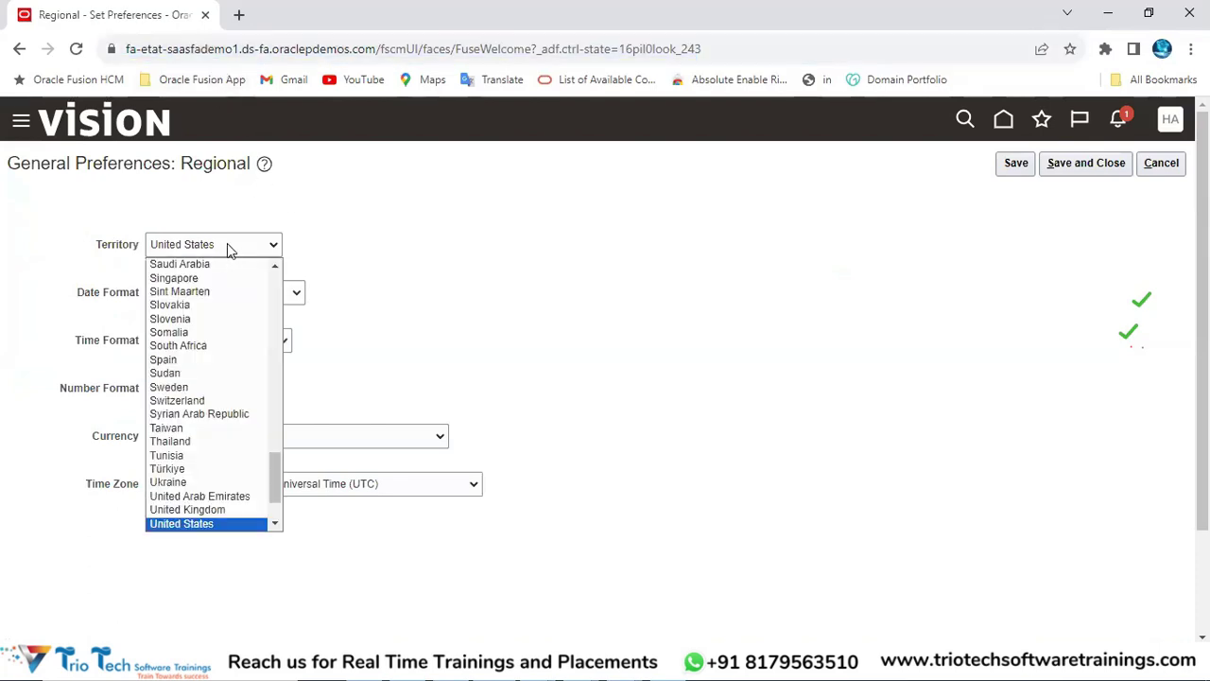
left_click(472, 277)
left_click(196, 298)
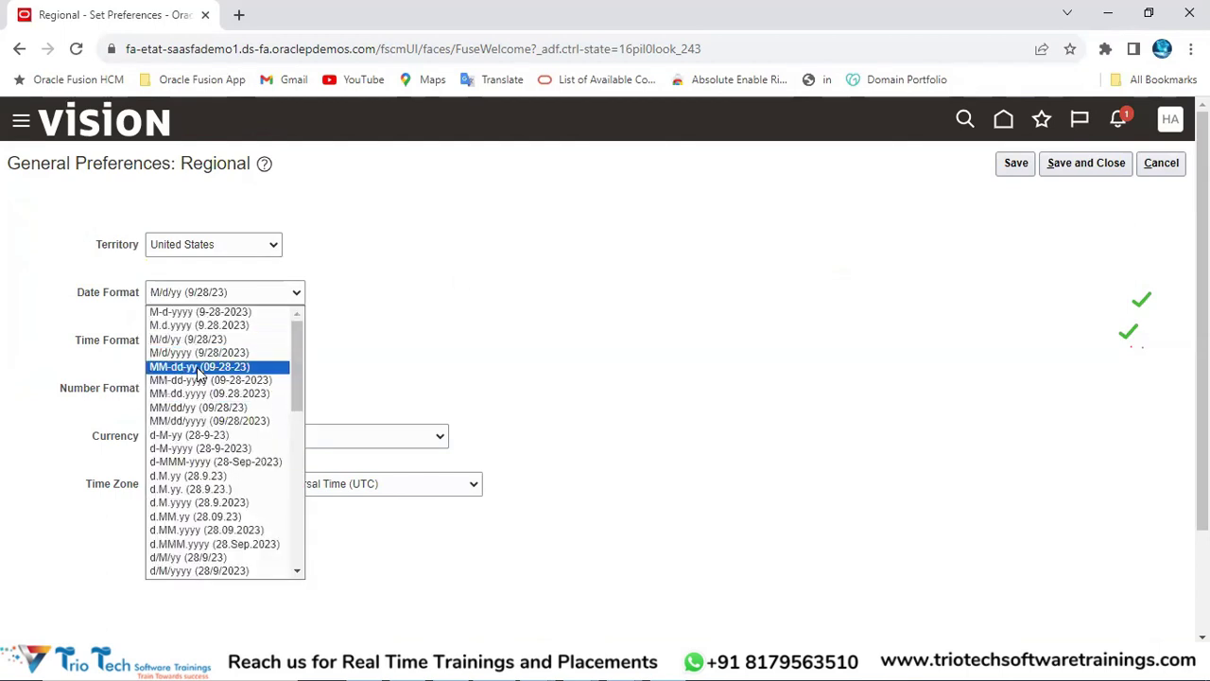
left_click(223, 50)
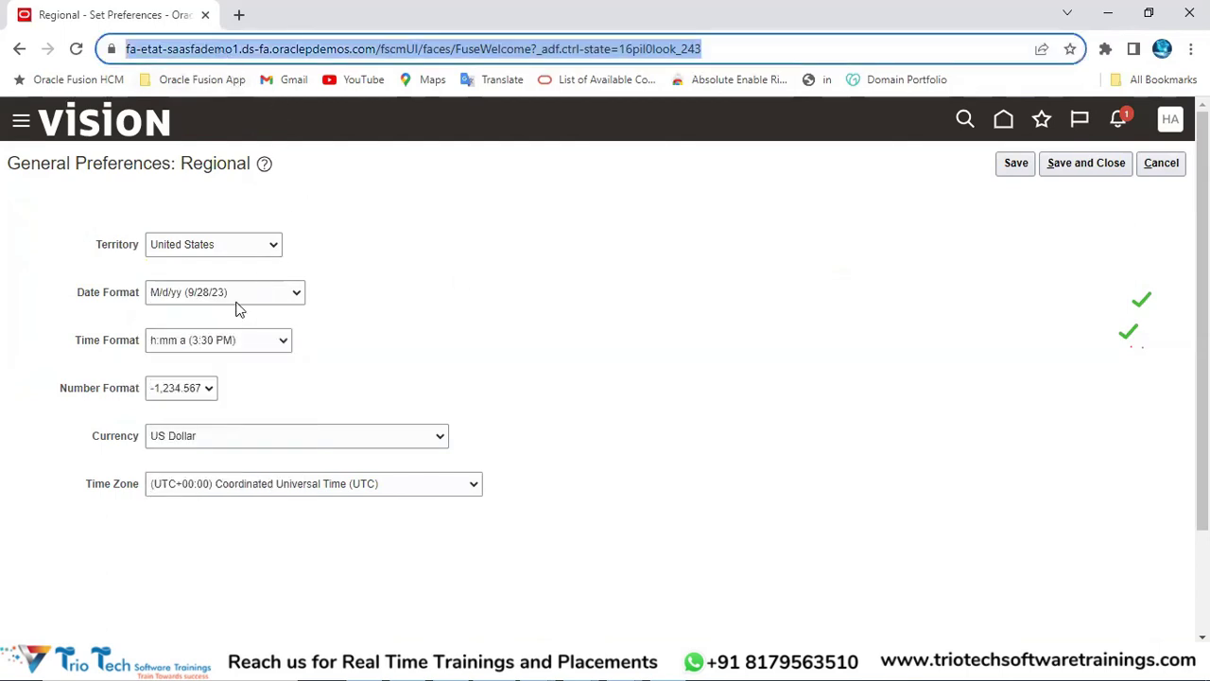
left_click(232, 342)
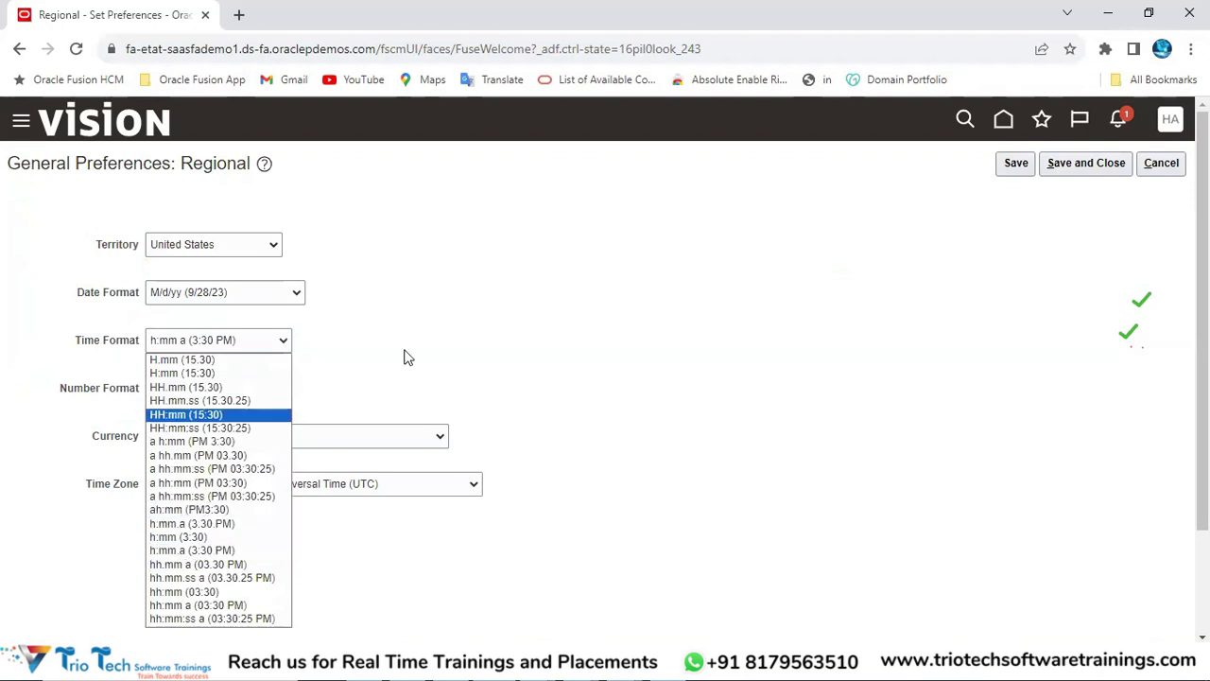
left_click(114, 425)
left_click(163, 389)
left_click(210, 449)
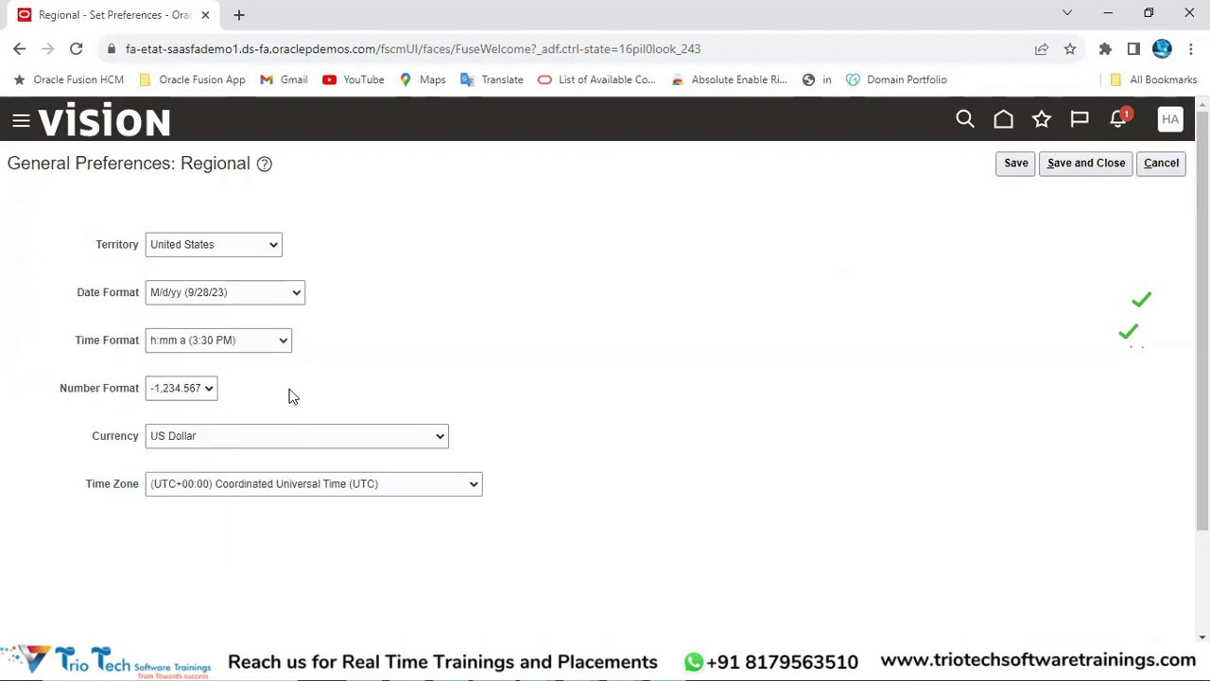
left_click(250, 440)
left_click(472, 372)
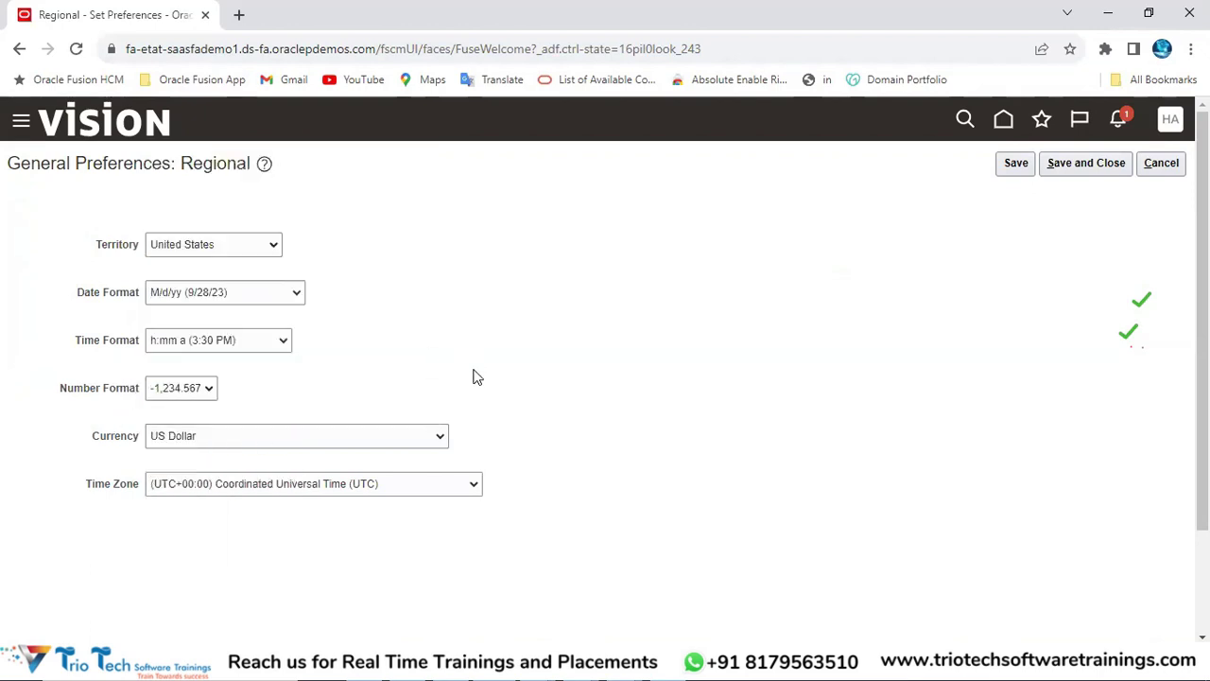
left_click(324, 491)
left_click(710, 327)
key("ctrl+l")
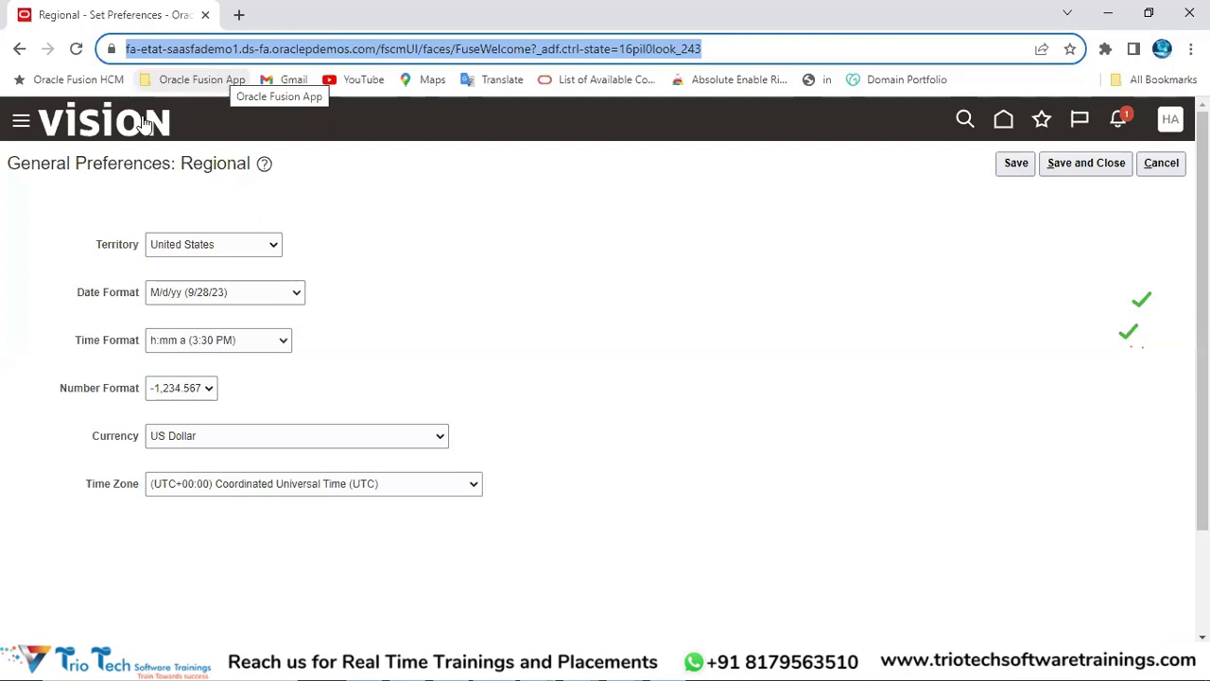
- Examine the Date Format and Time Format choices again, keeping M/d/yy as the date format
left_click_drag(69, 294, 142, 291)
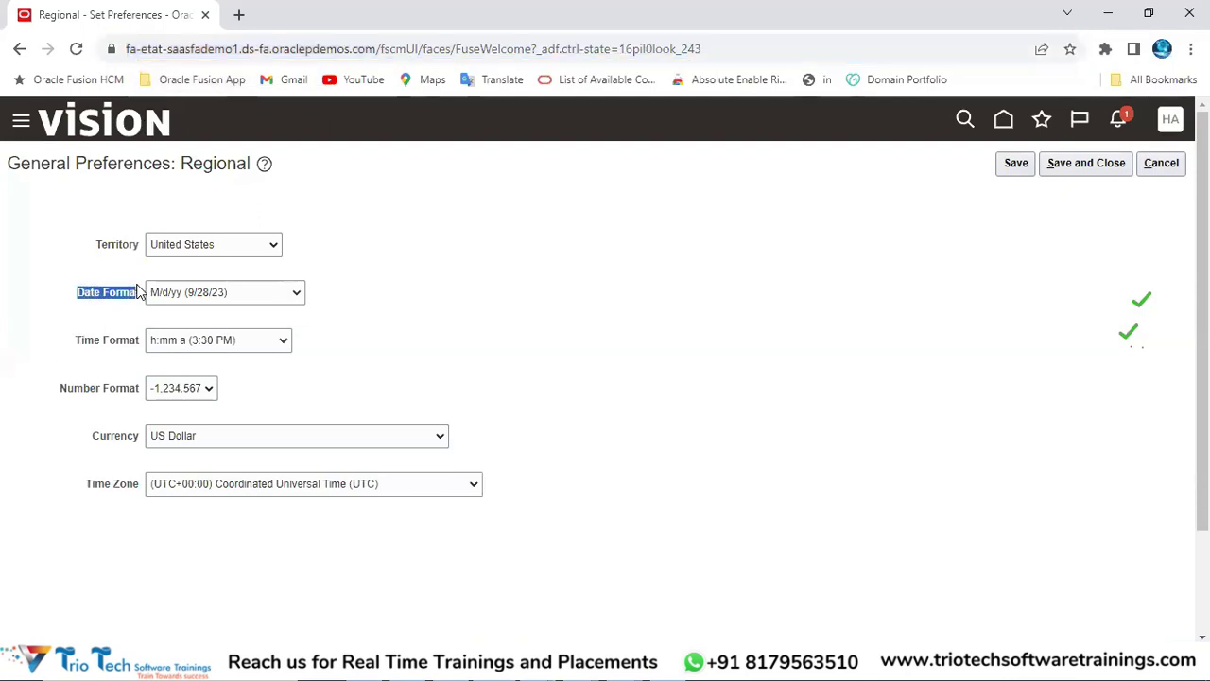
left_click(212, 299)
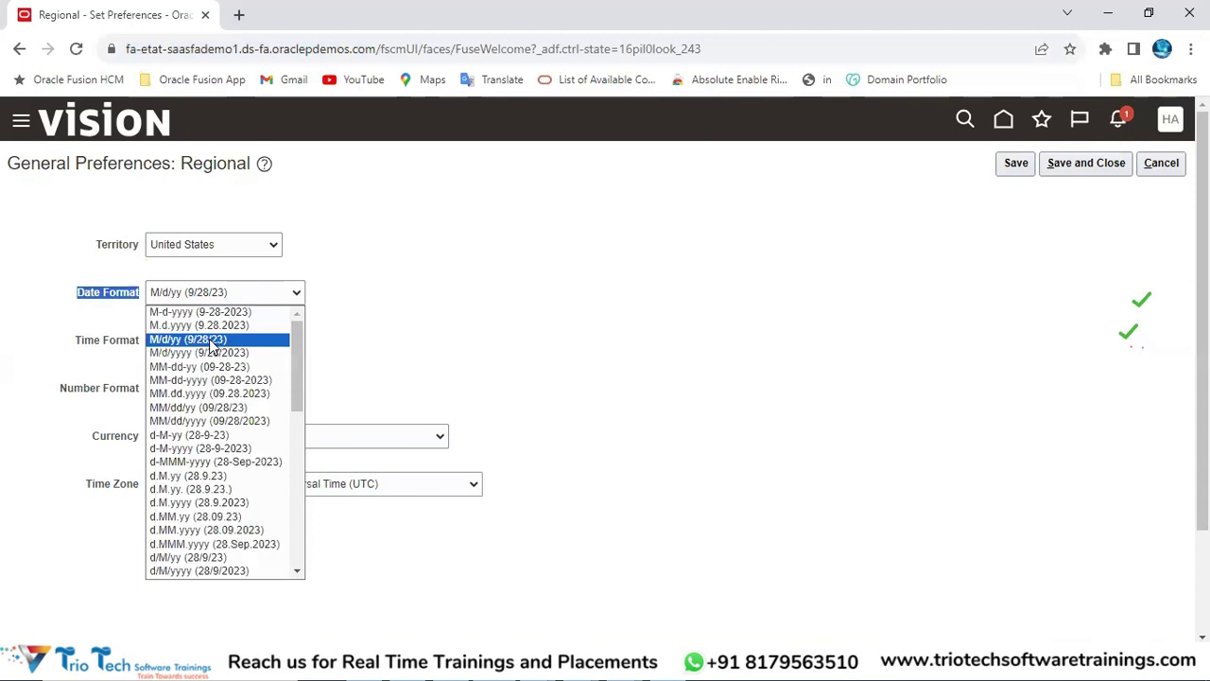
left_click(225, 340)
left_click_drag(76, 342, 130, 344)
left_click(192, 347)
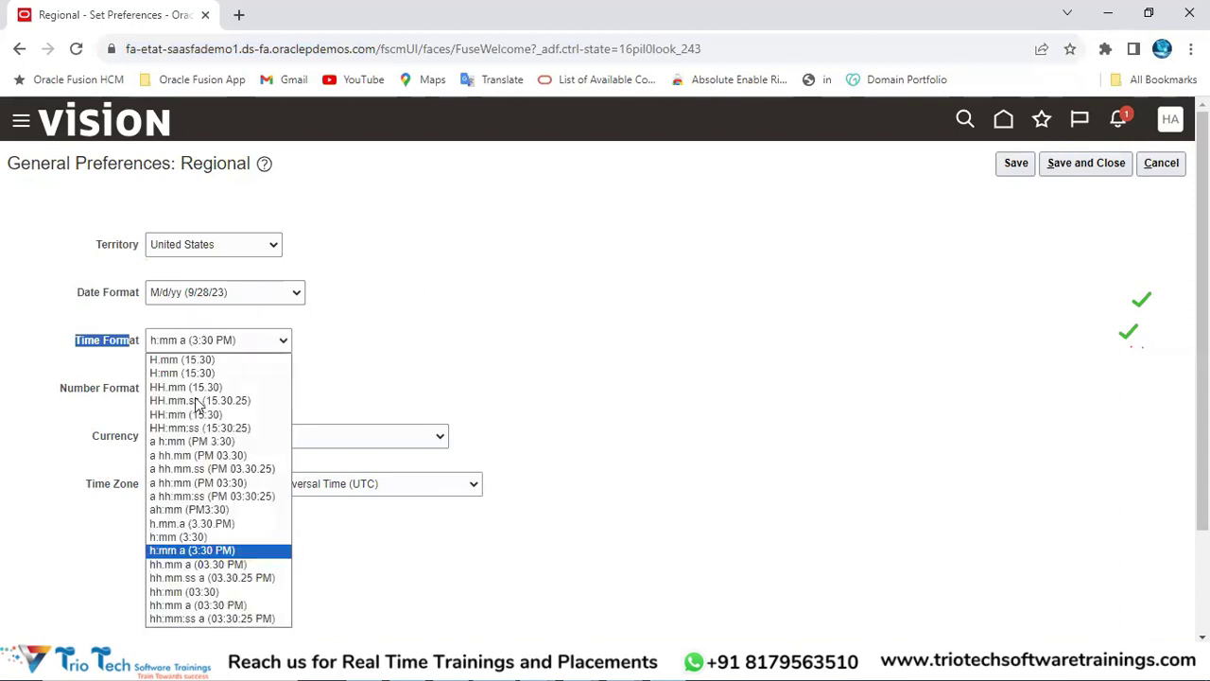
left_click(386, 354)
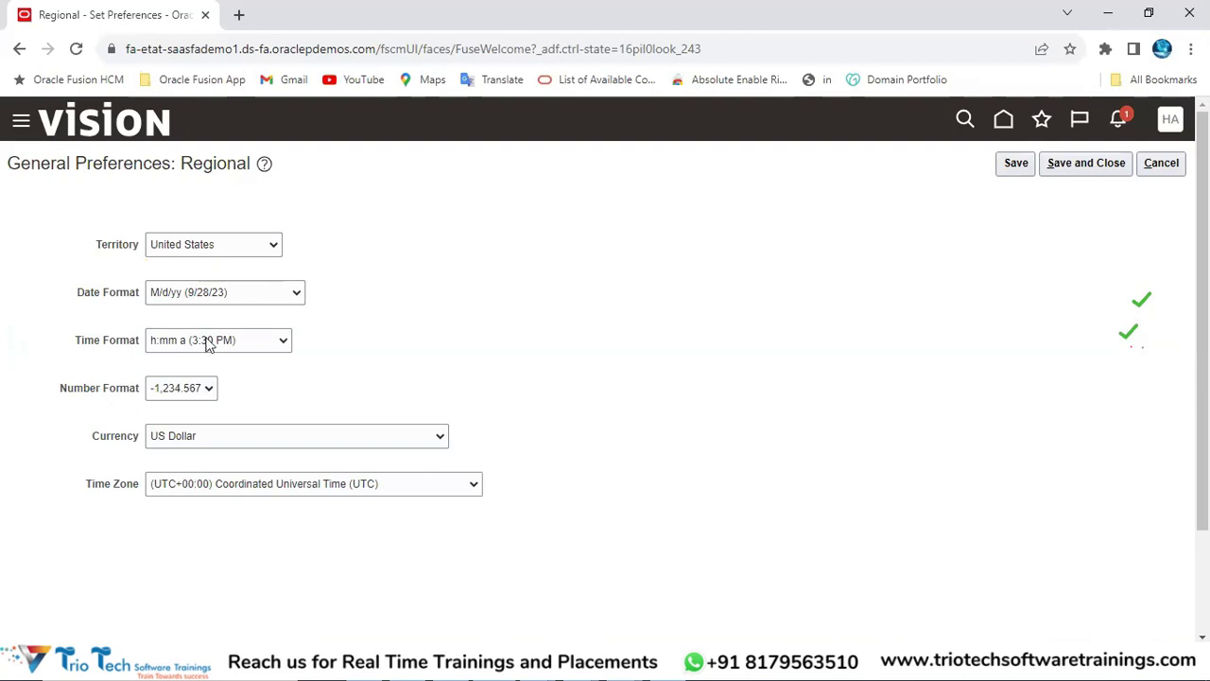
- Save and close the Regional preferences
left_click(221, 47)
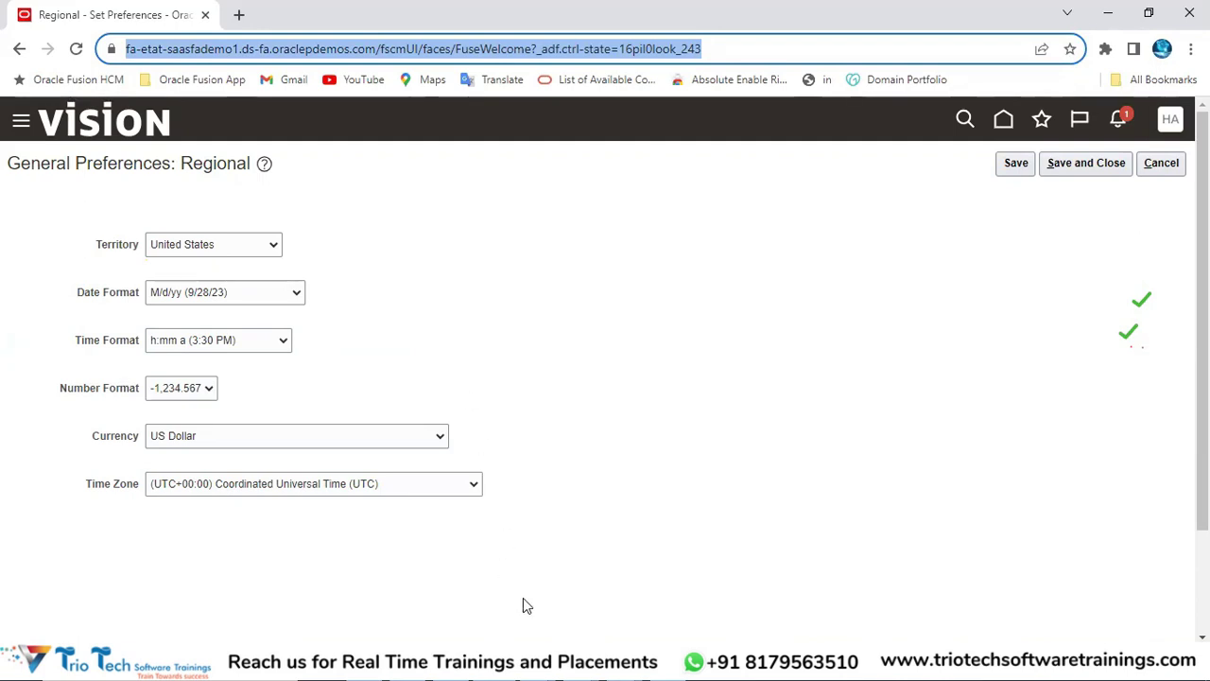
left_click(195, 49)
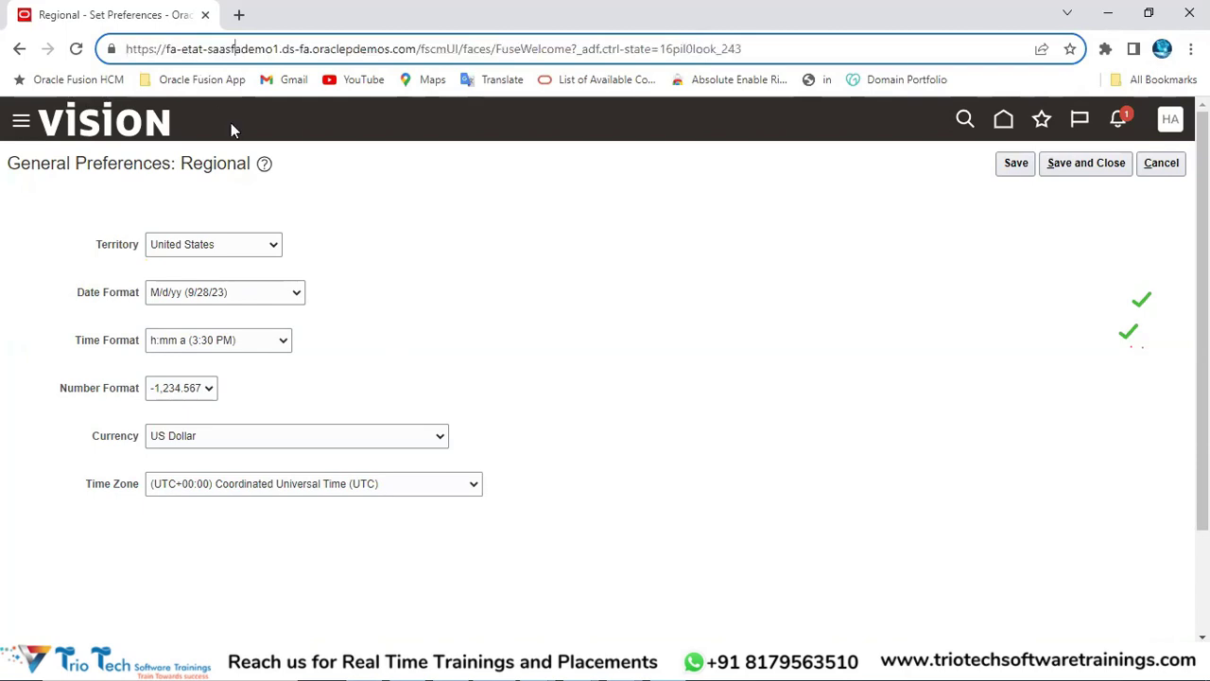
left_click(208, 163)
double_click(210, 165)
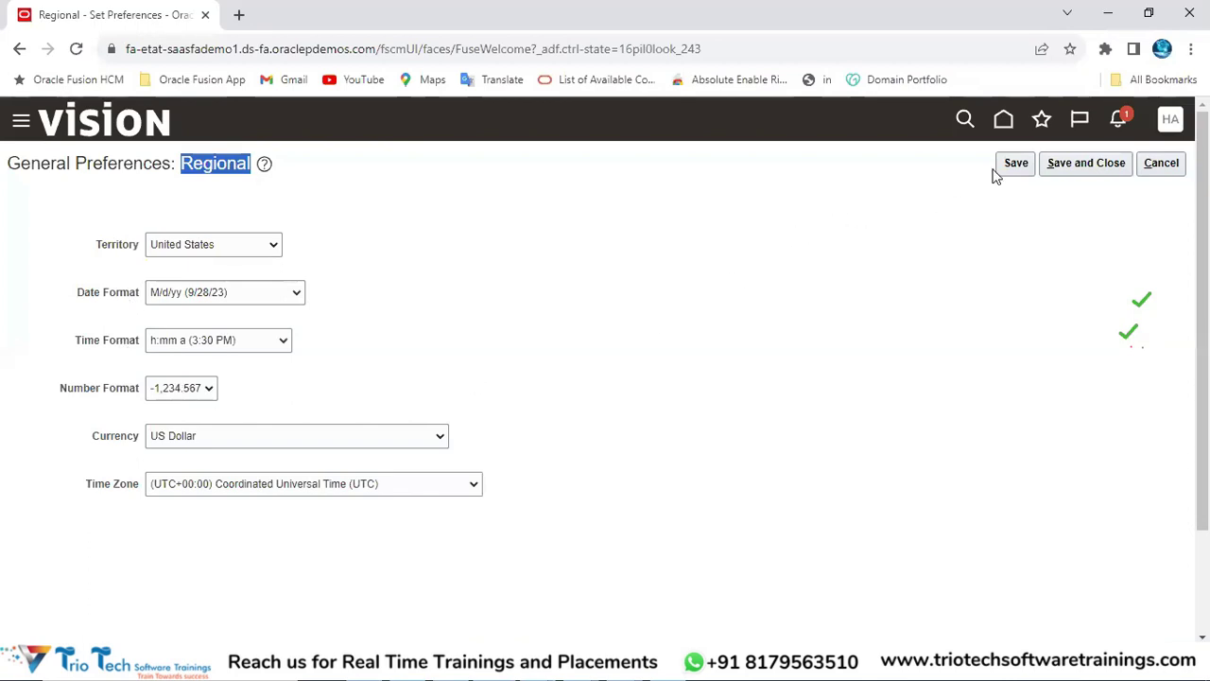
left_click(1076, 163)
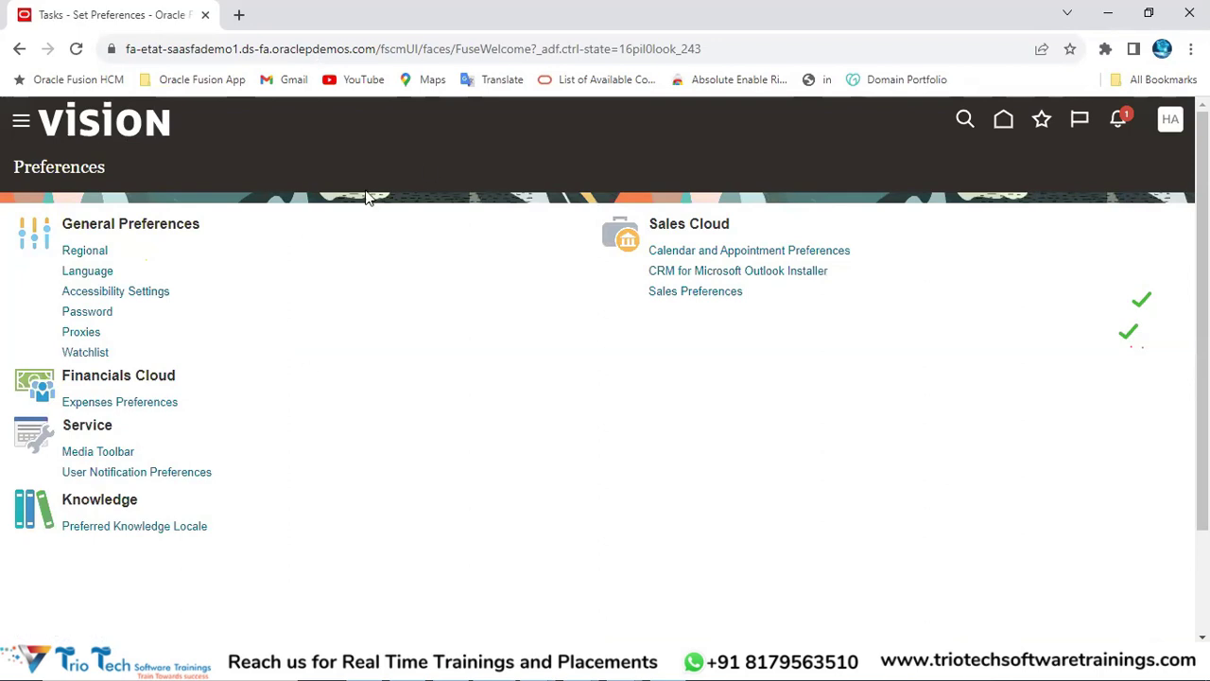
- Set the Default and Display Name languages to French in the Language preferences, and save and close
left_click(87, 271)
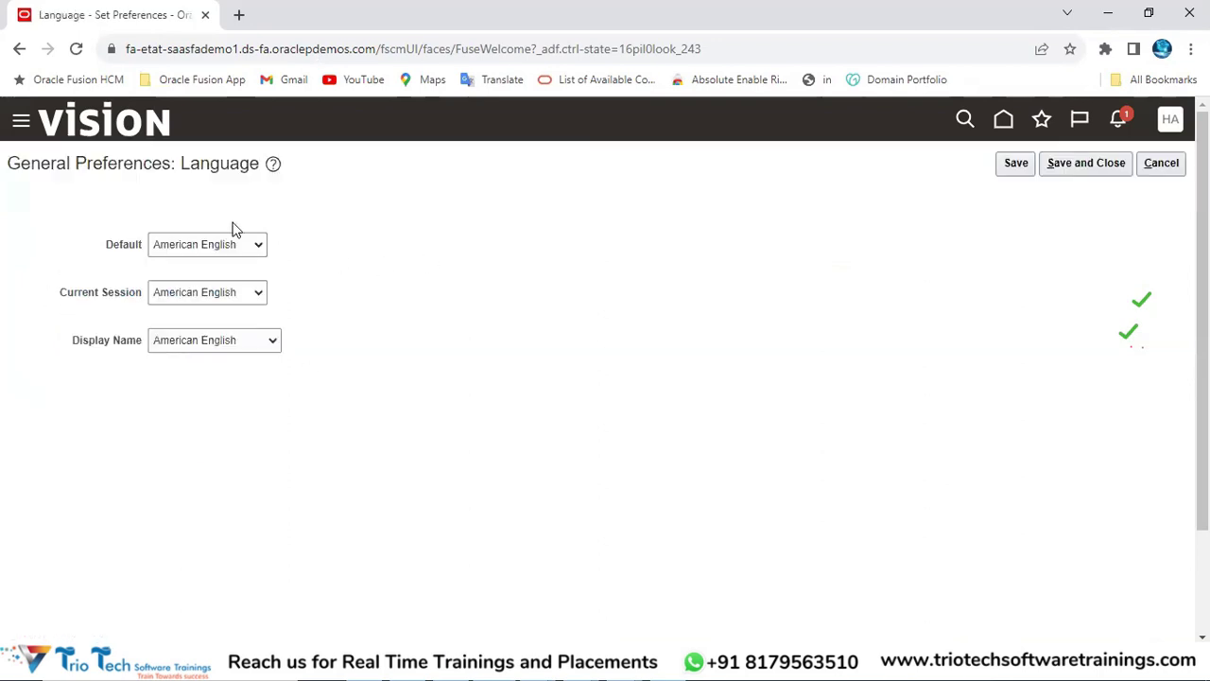
left_click(209, 247)
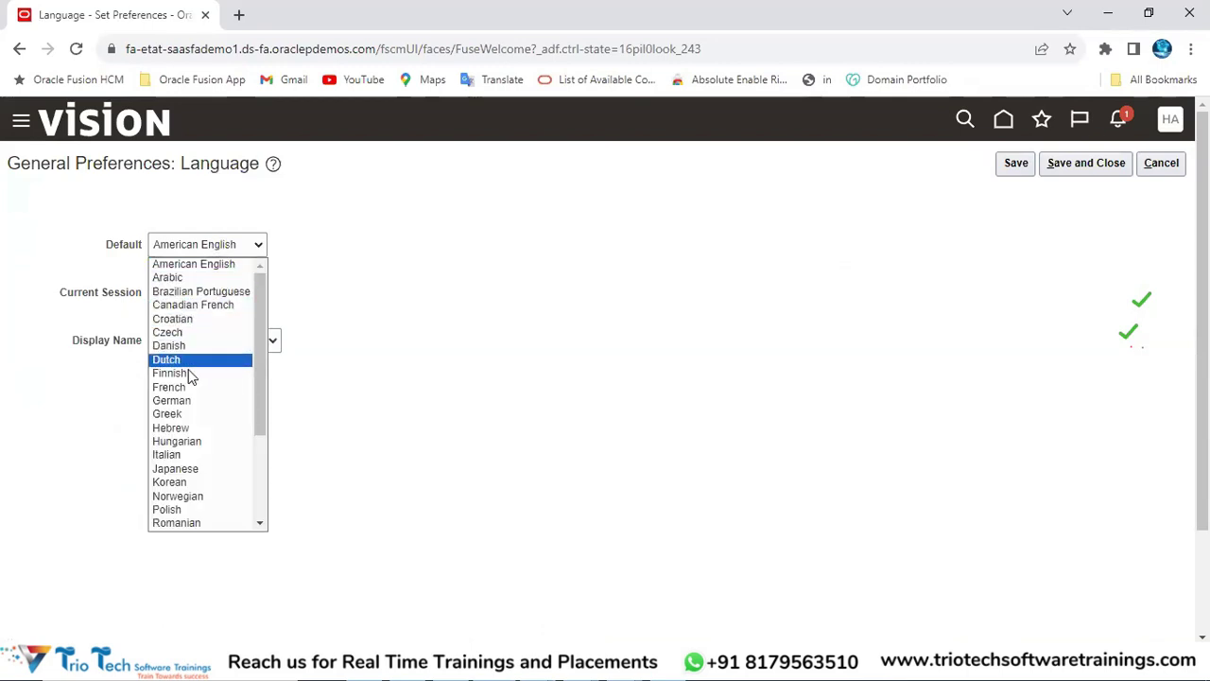
left_click(177, 387)
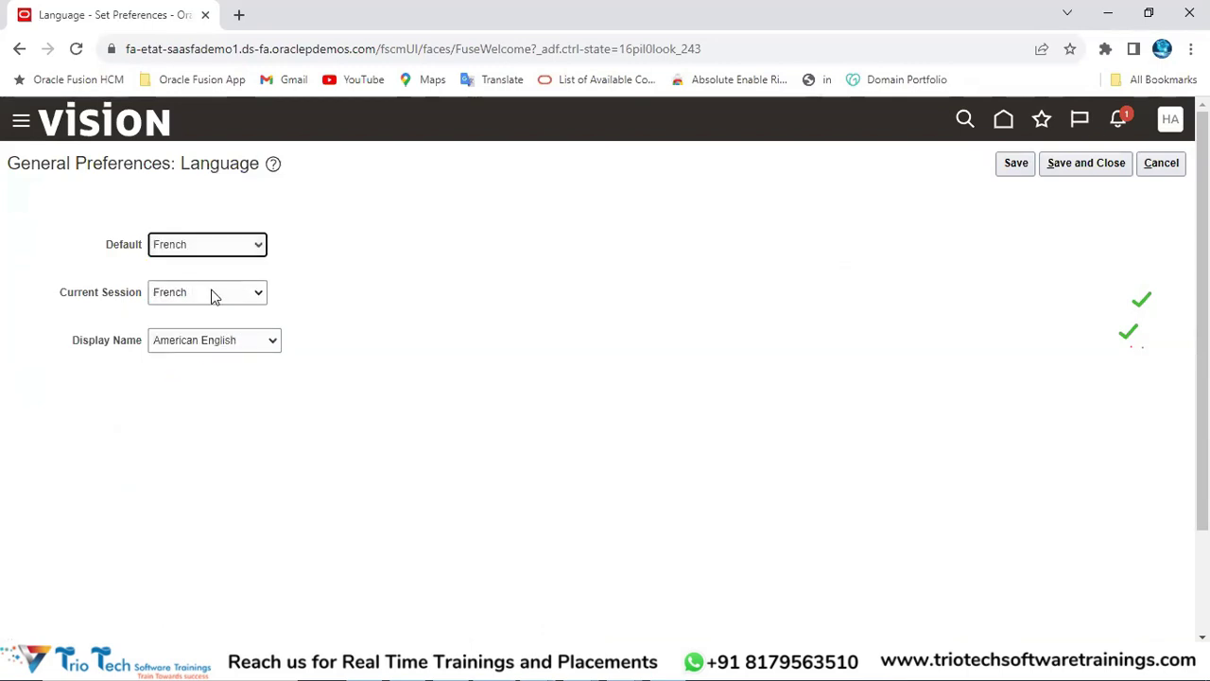
left_click(186, 349)
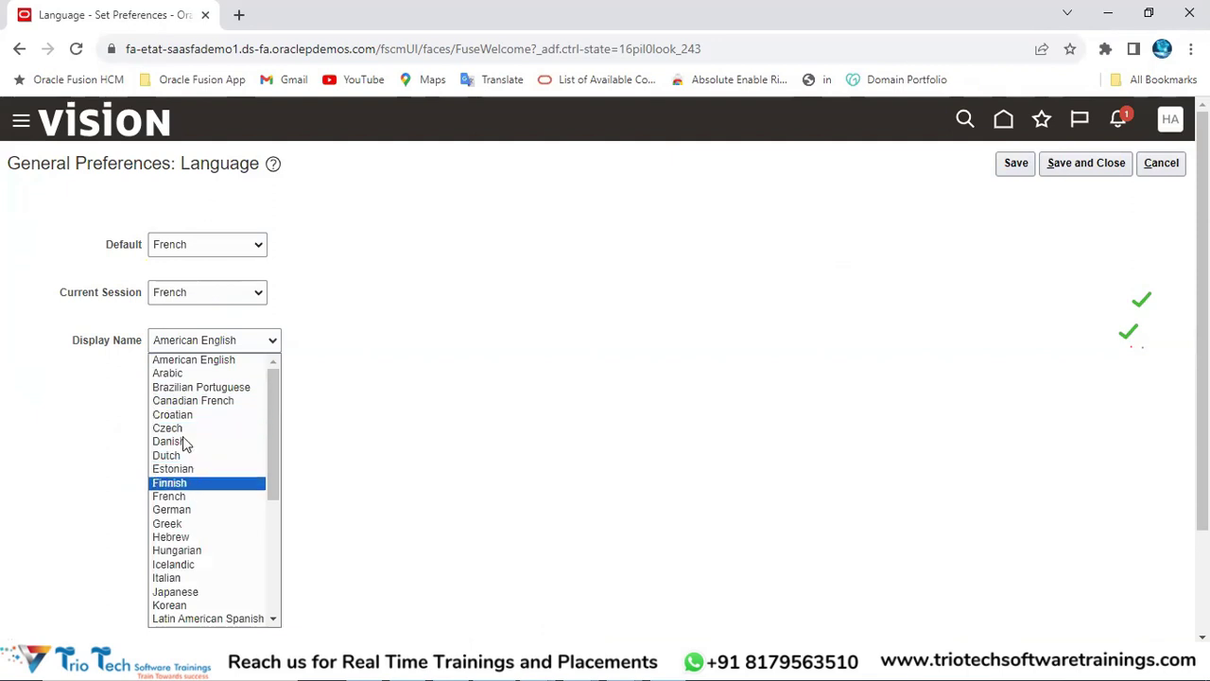
left_click(180, 495)
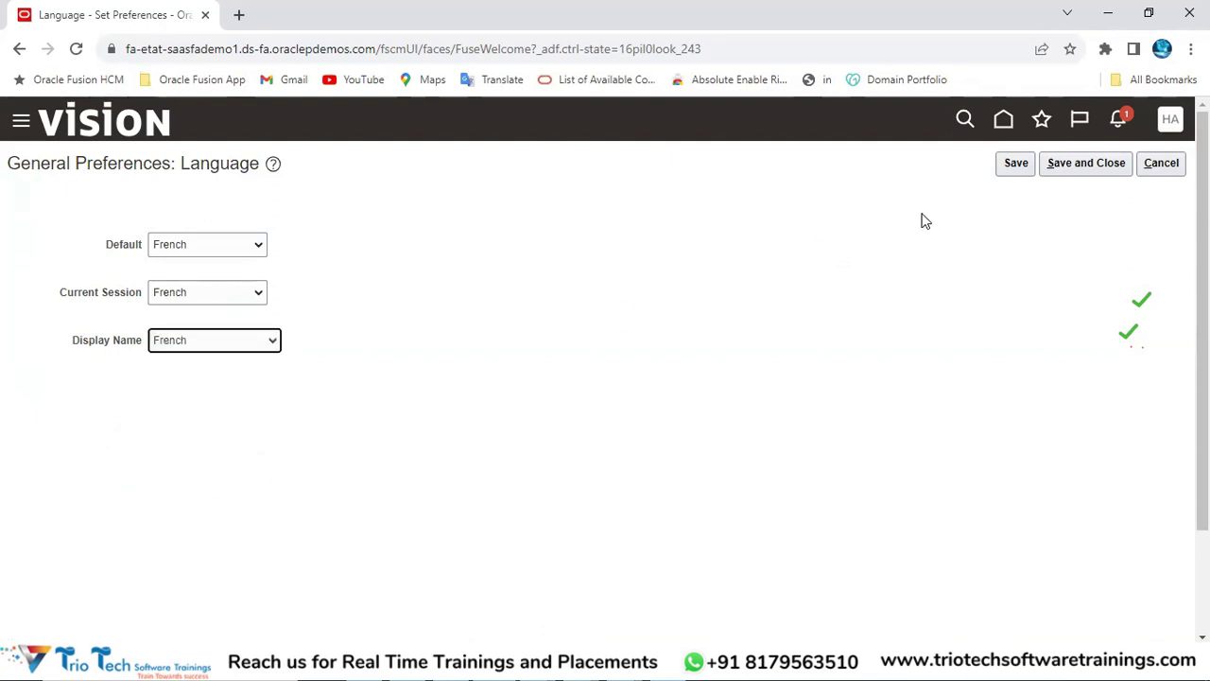
left_click(1069, 170)
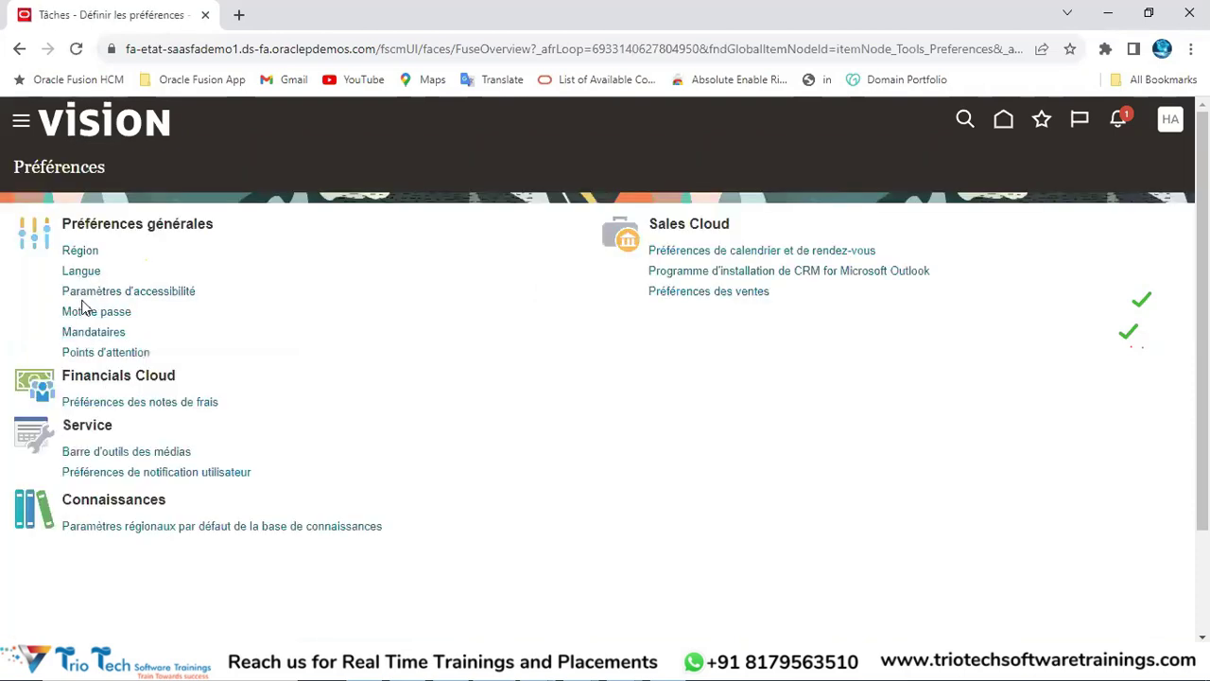
- Return to the home page and look over its French quick actions and applications
left_click(1003, 119)
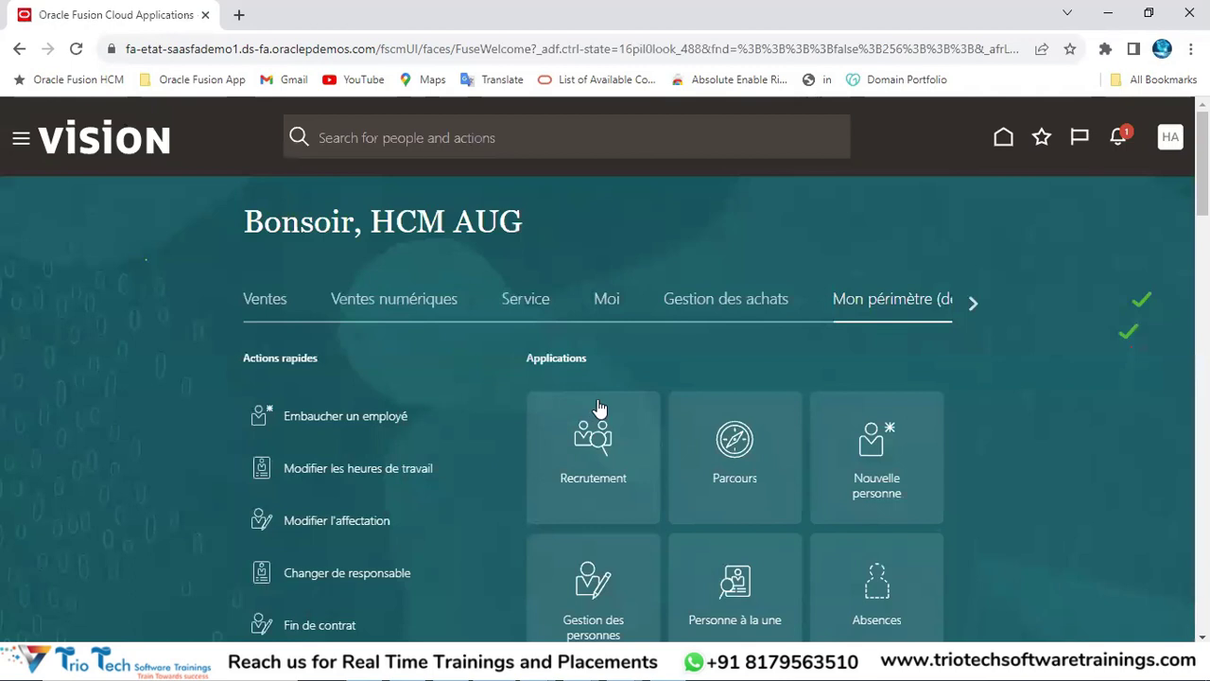
scroll(488, 350, "down", 2)
scroll(756, 284, "up", 2)
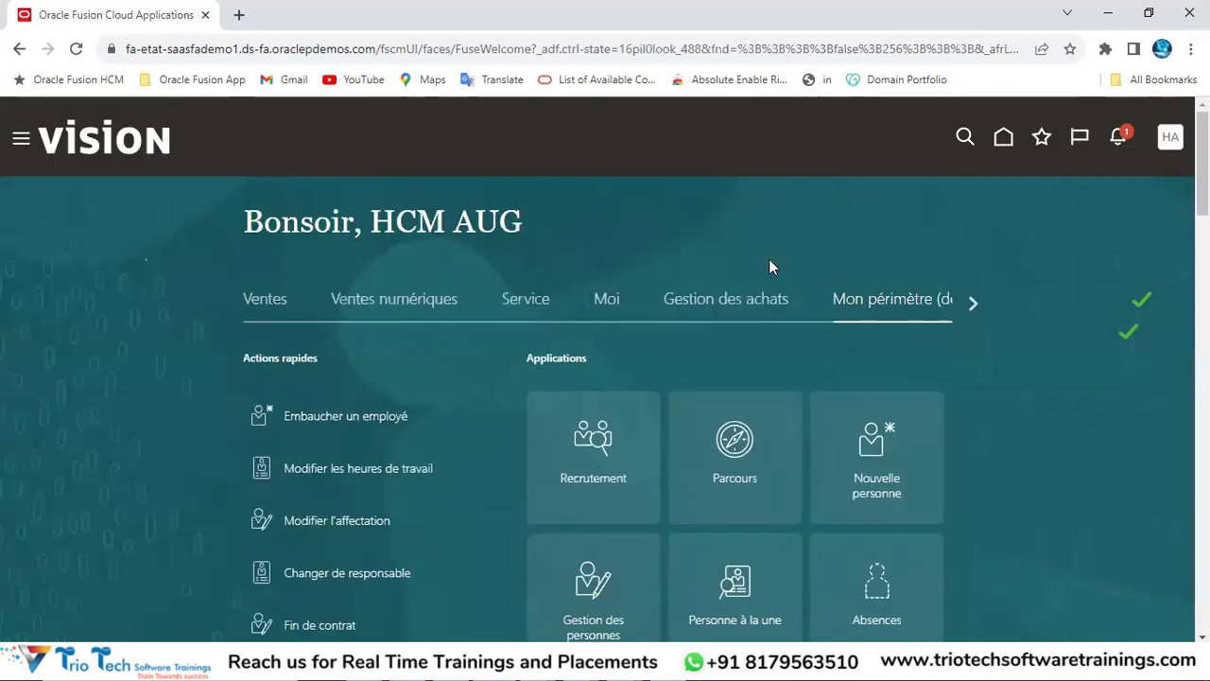
- Set the Default and Display Name languages back to American English in the Language preferences, and save and close
left_click(1169, 139)
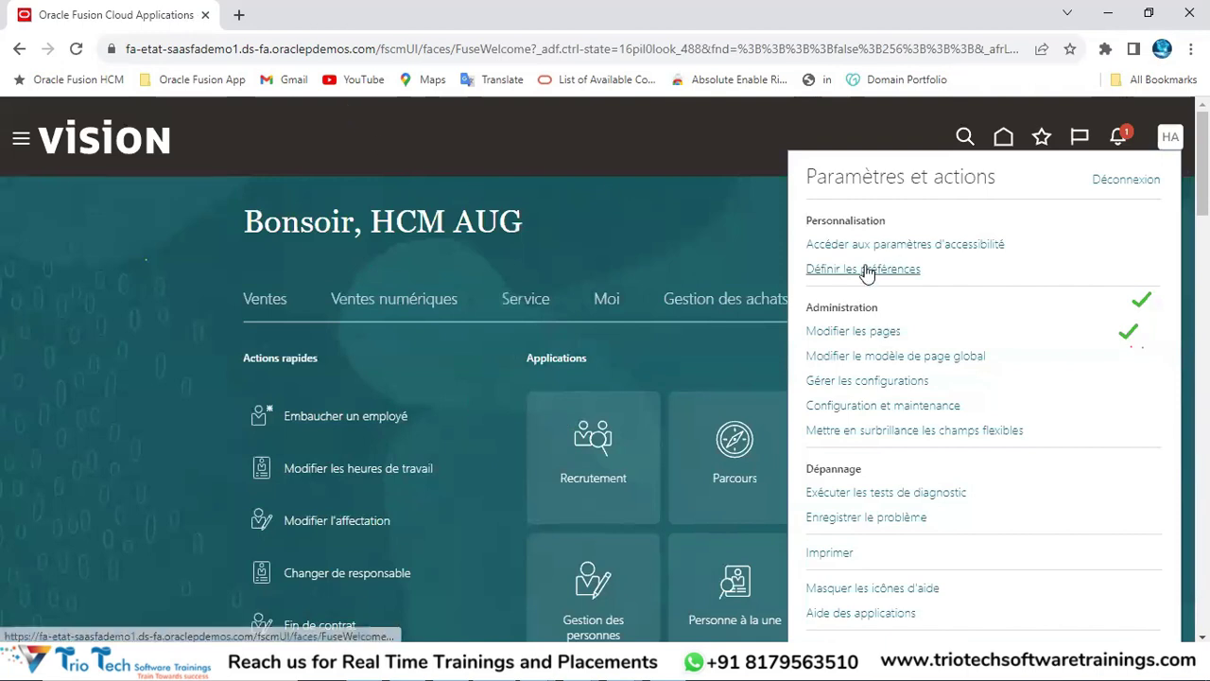
left_click(866, 270)
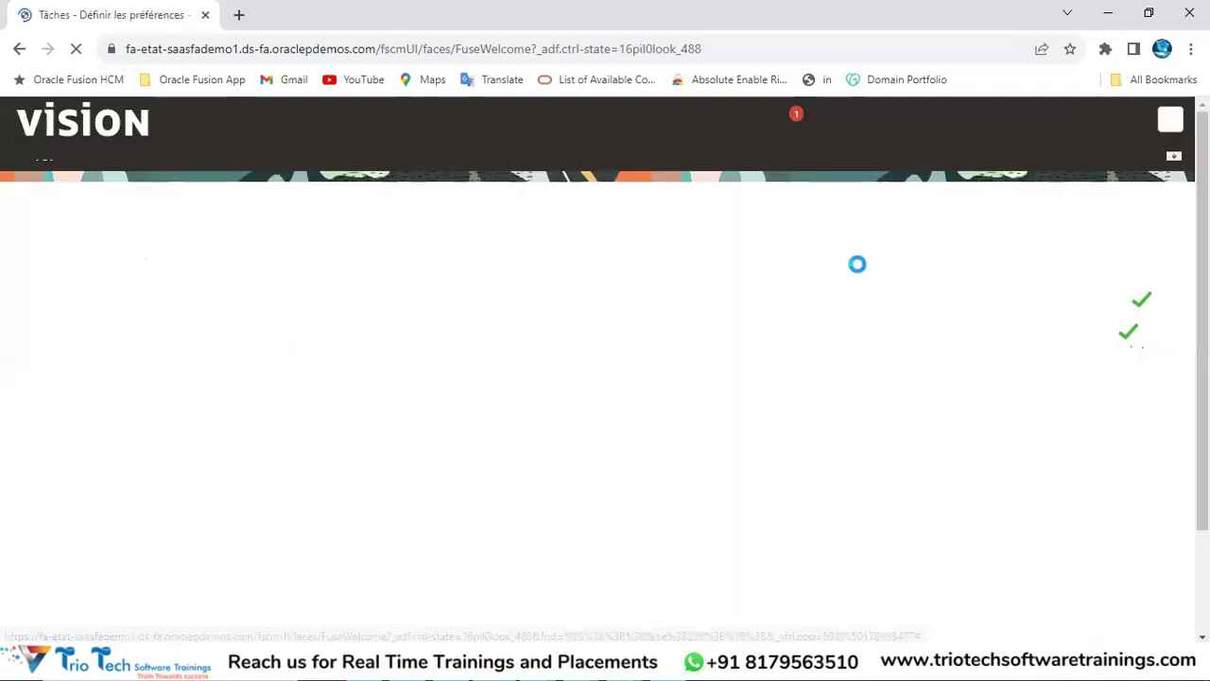
left_click(91, 275)
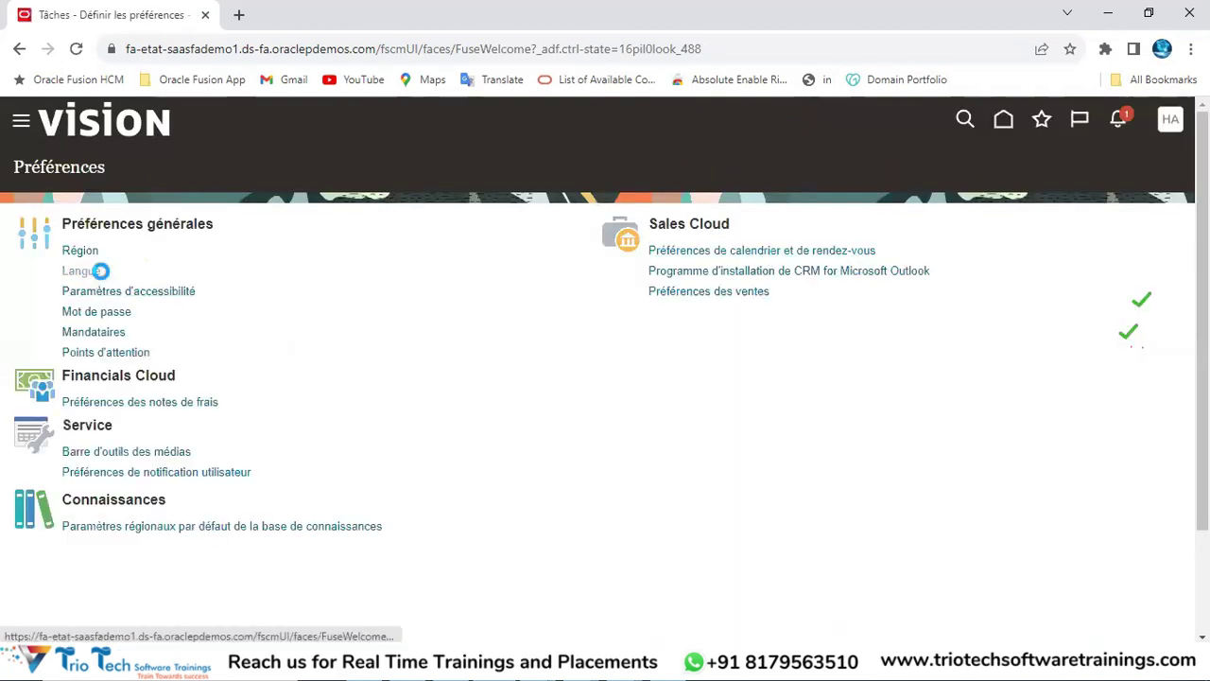
left_click(243, 252)
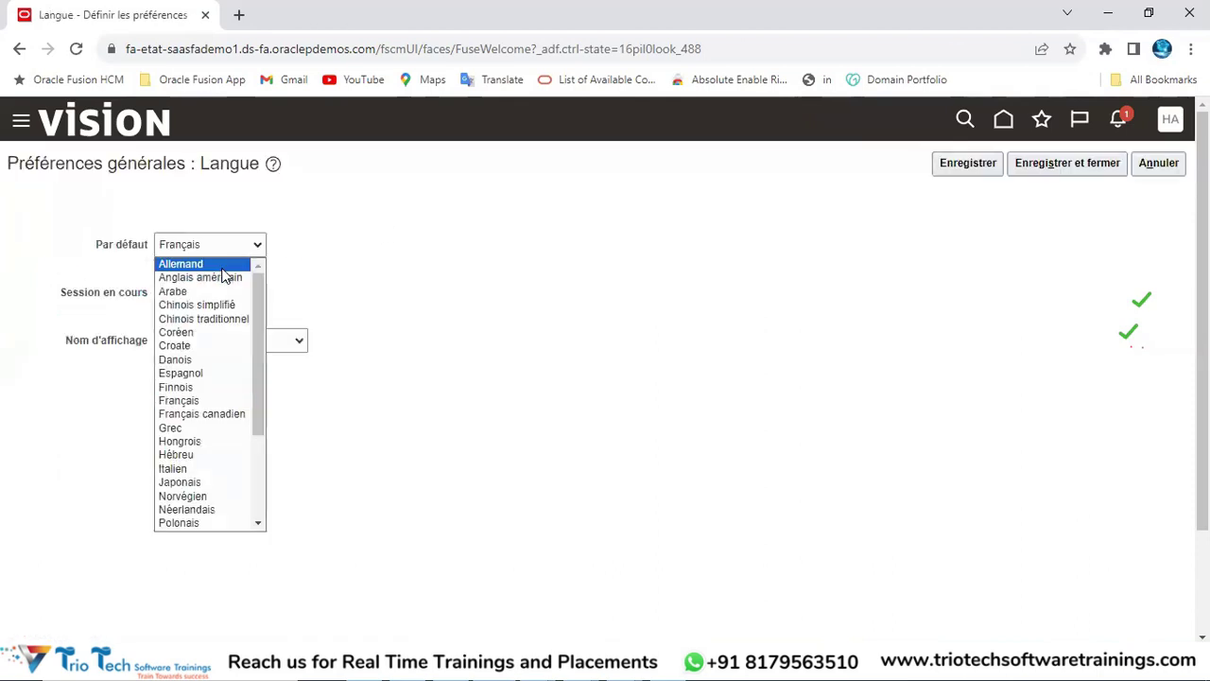
left_click(225, 277)
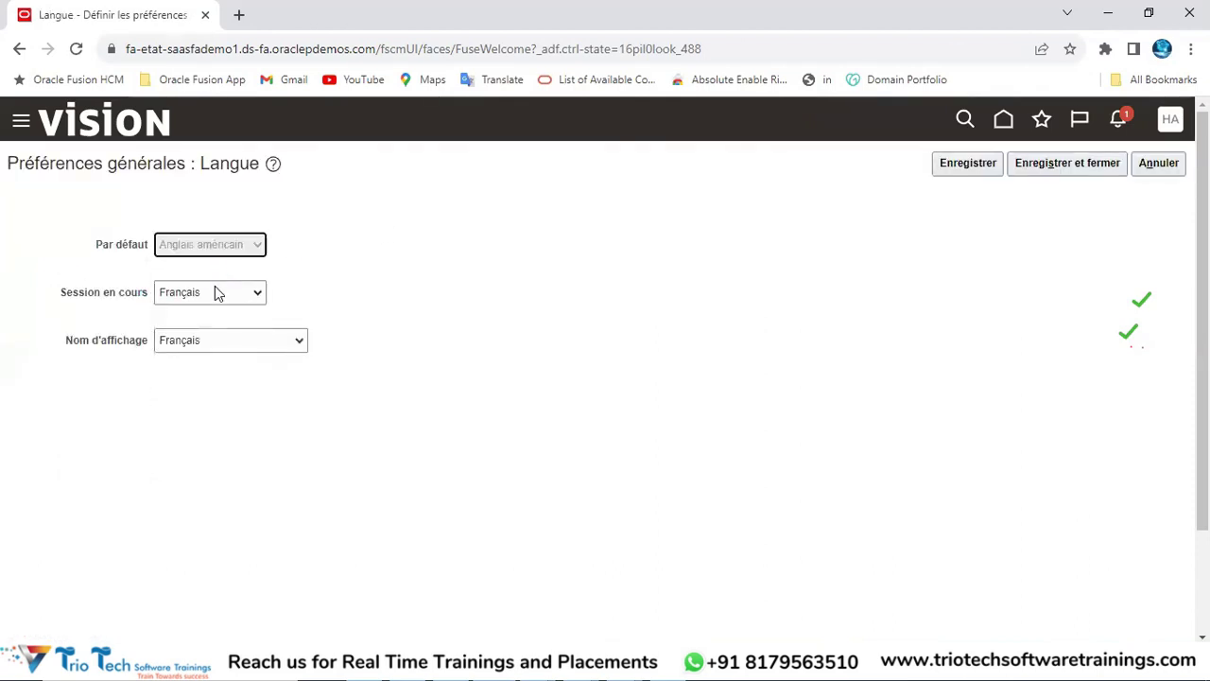
left_click(223, 340)
left_click(199, 370)
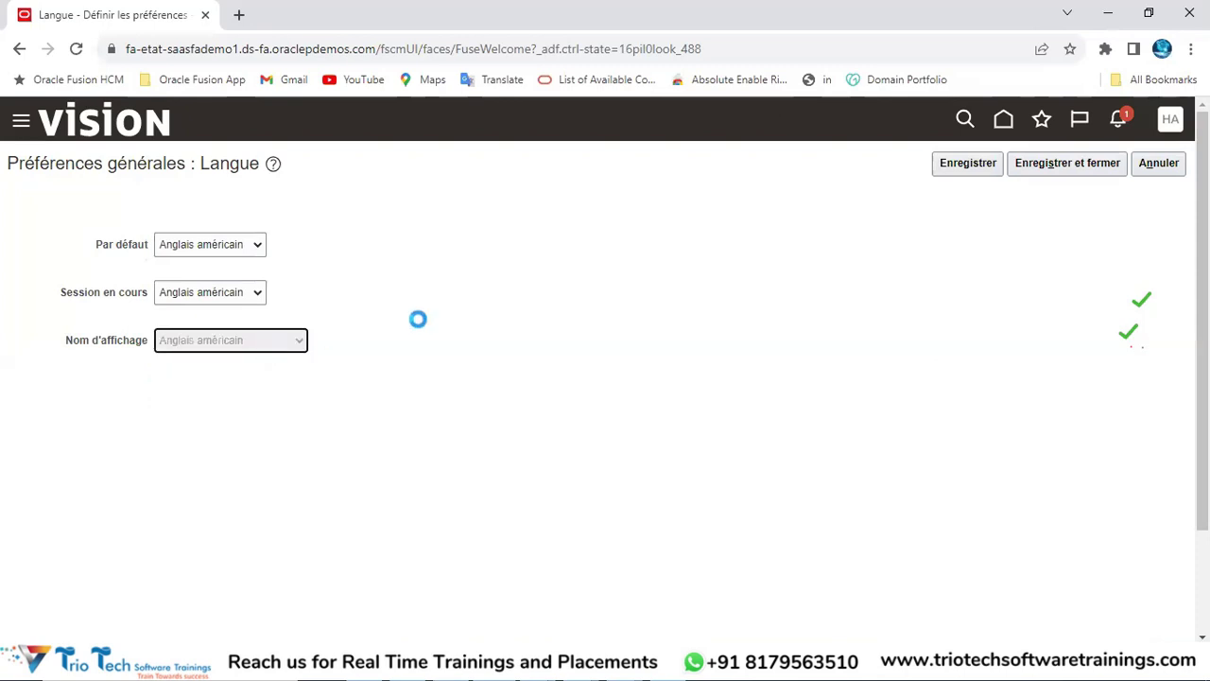
left_click(1049, 165)
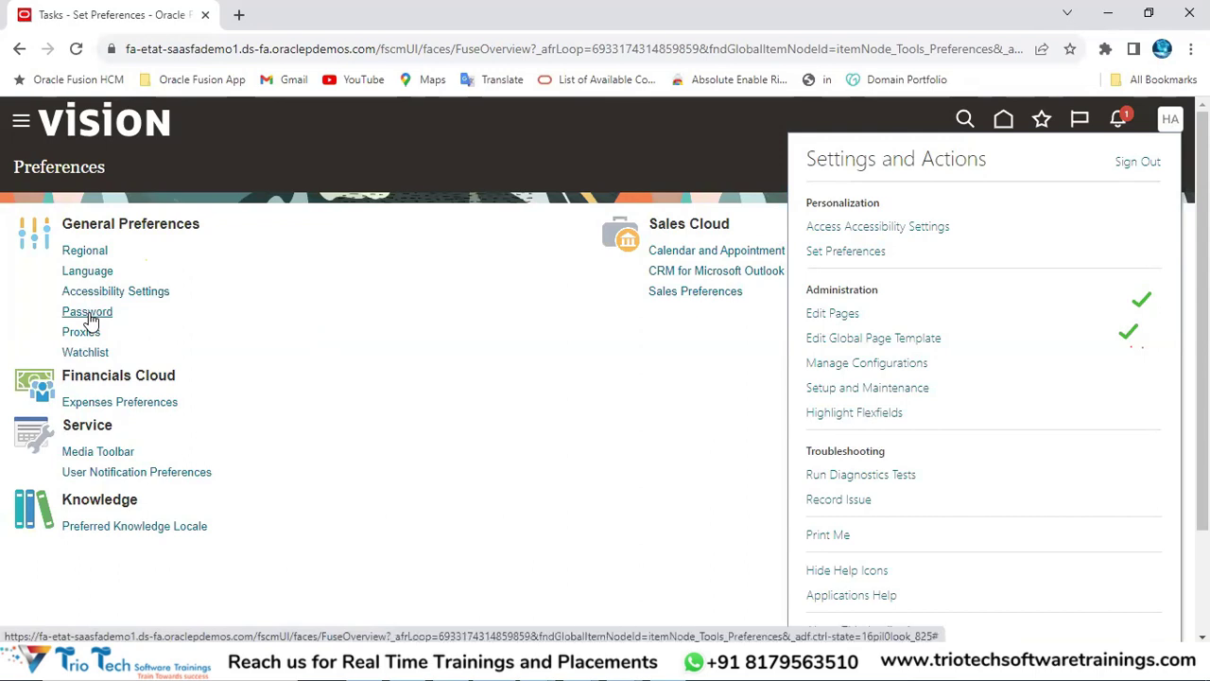
- Look through the current, new and confirm password fields in the Reset Password preferences, try to save without a new password, and cancel
left_click(225, 351)
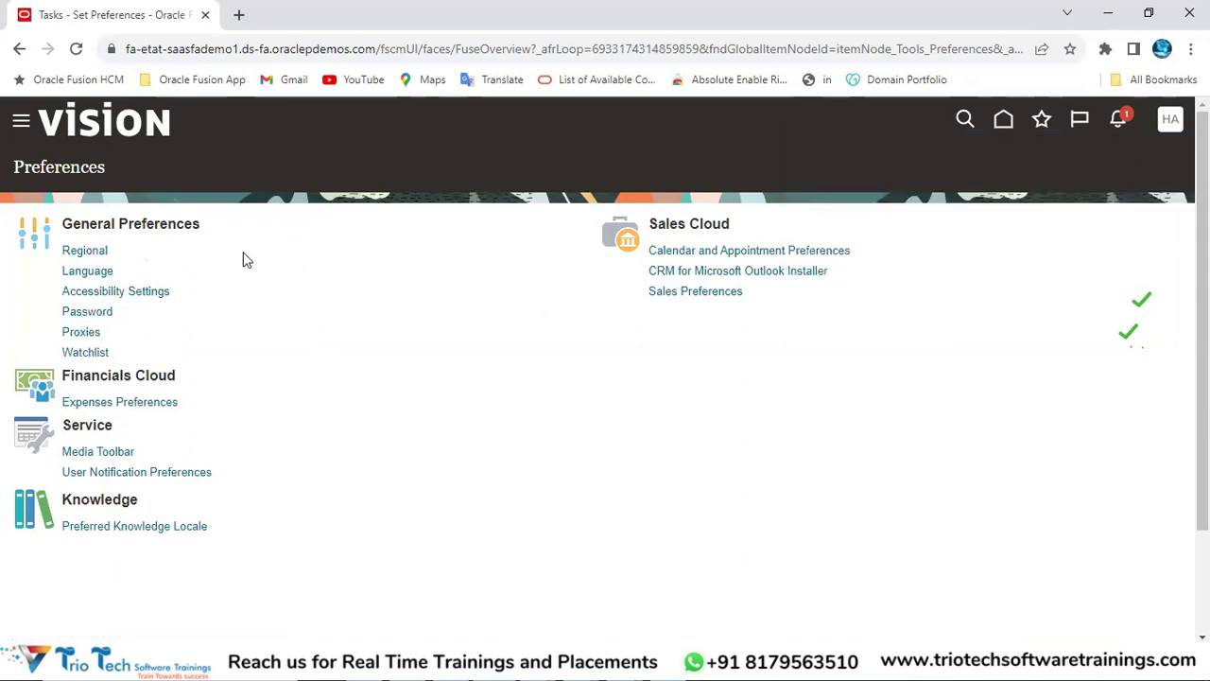
left_click(87, 316)
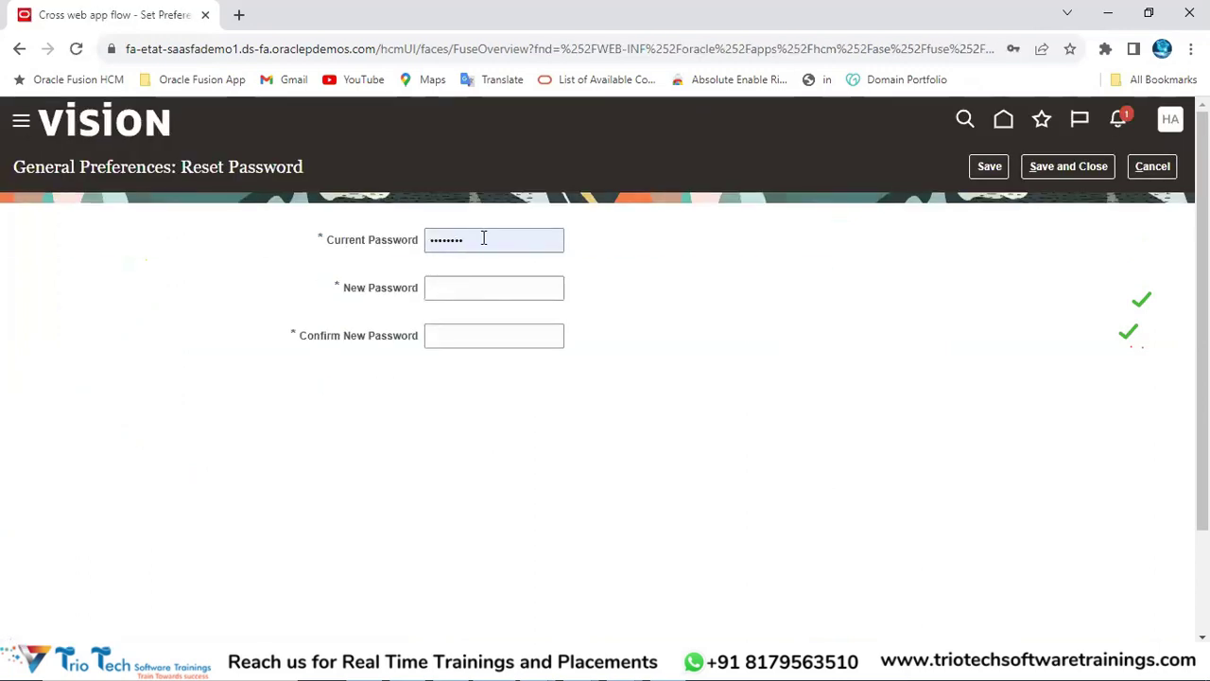
left_click(483, 238)
left_click(461, 284)
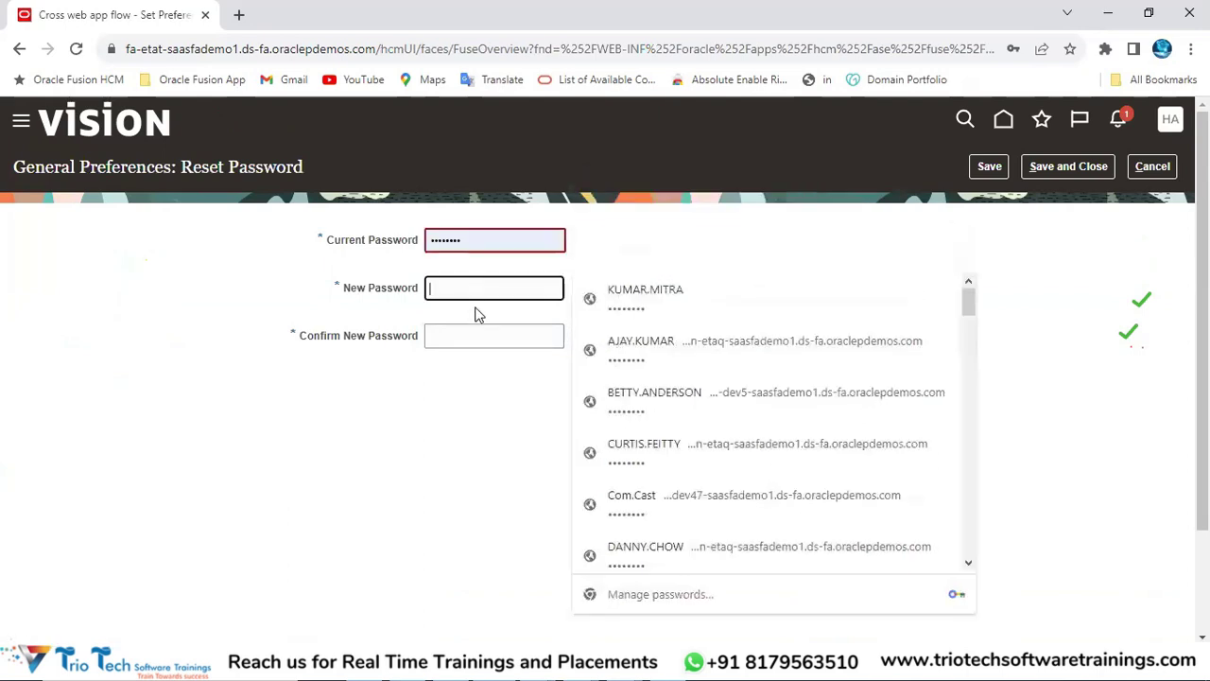
left_click(478, 335)
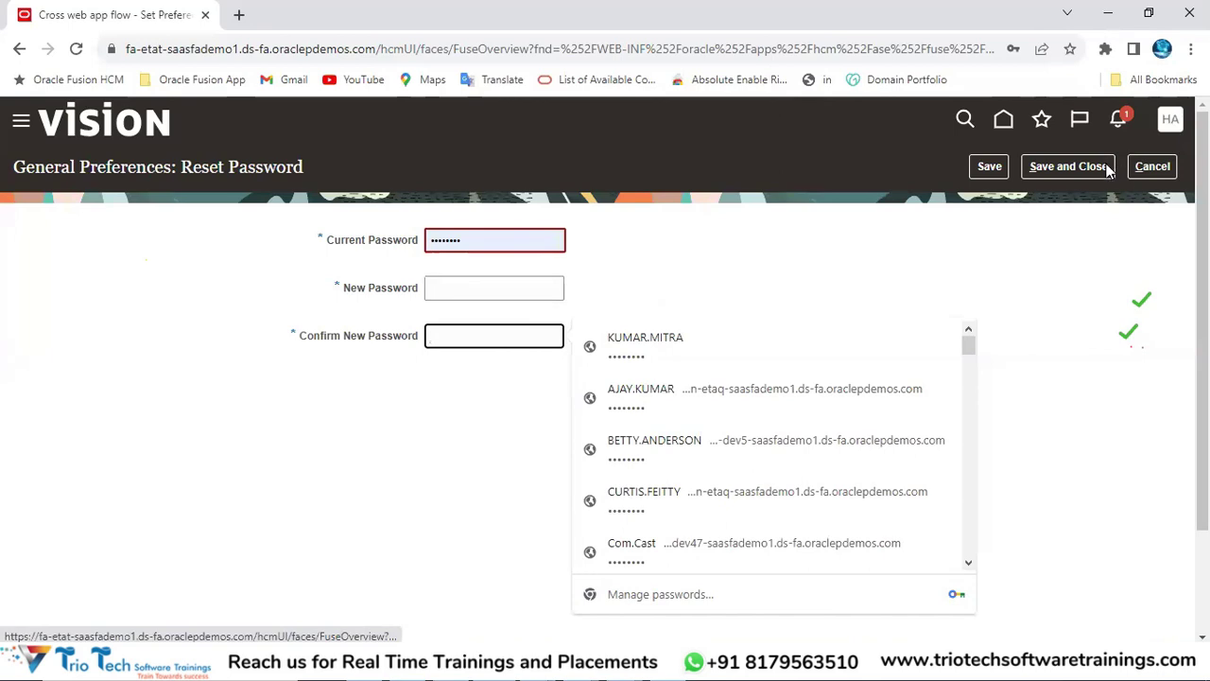
left_click(1078, 174)
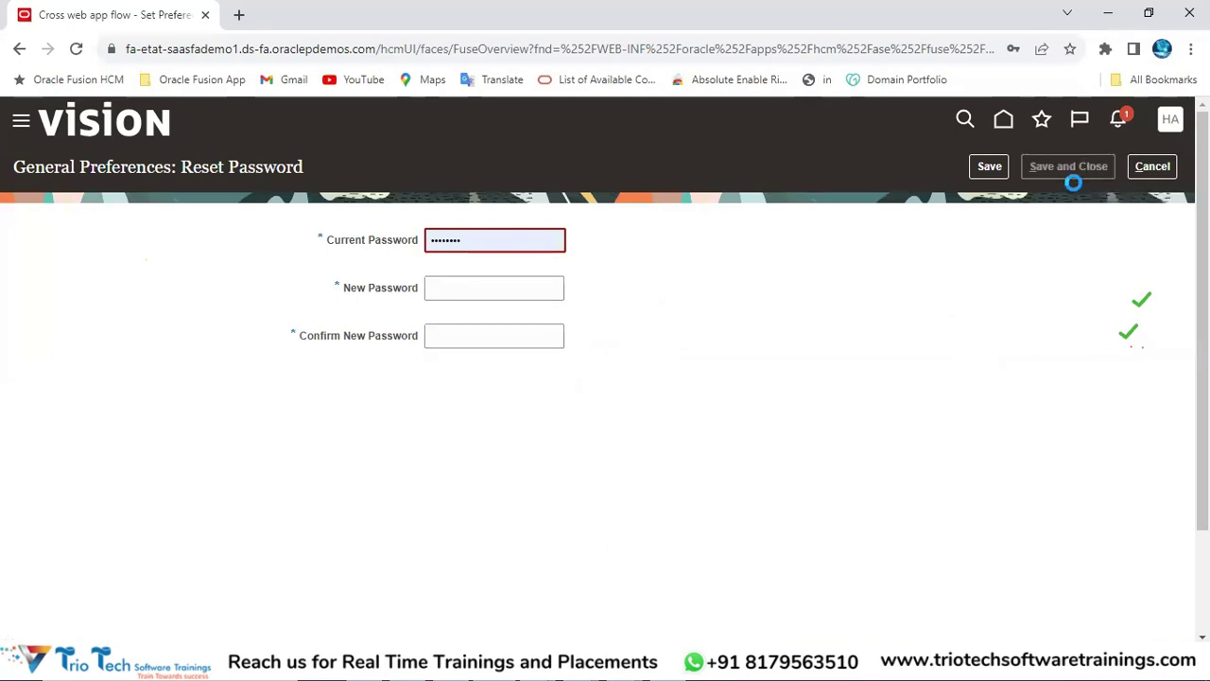
left_click(1155, 168)
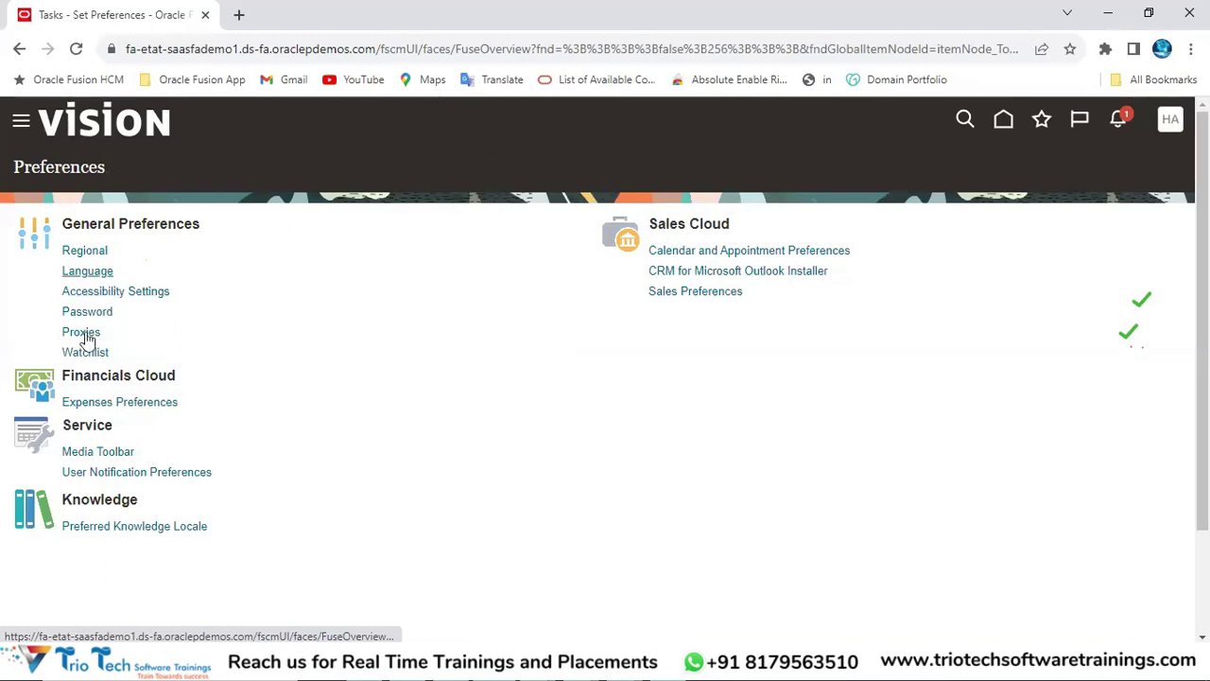
- Review the Financials Cloud, Service, Knowledge and Sales Cloud preference groups on the Preferences page
left_click_drag(75, 383, 142, 567)
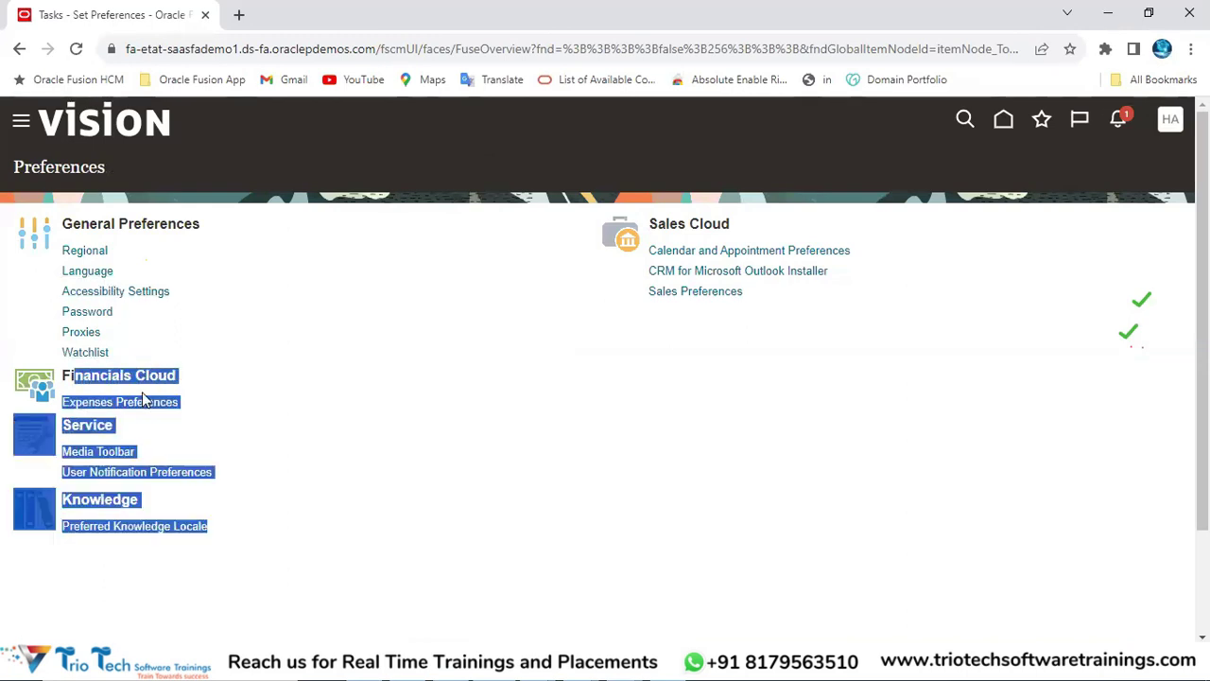
double_click(90, 424)
double_click(691, 224)
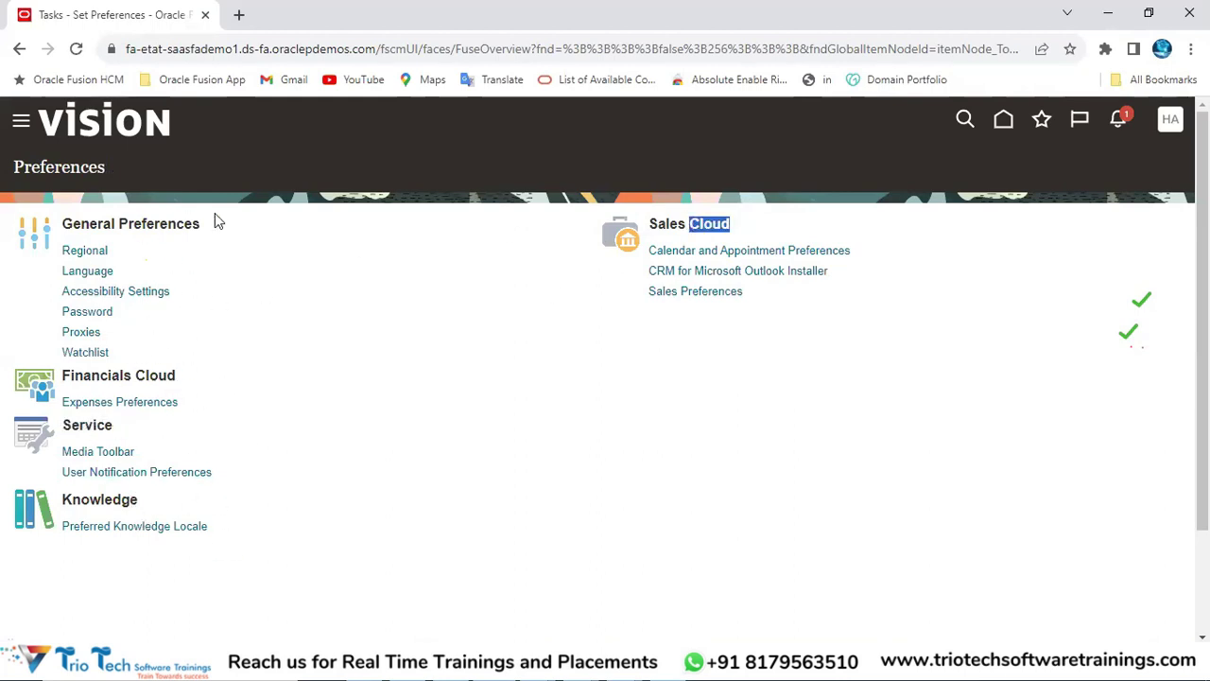
left_click(122, 43)
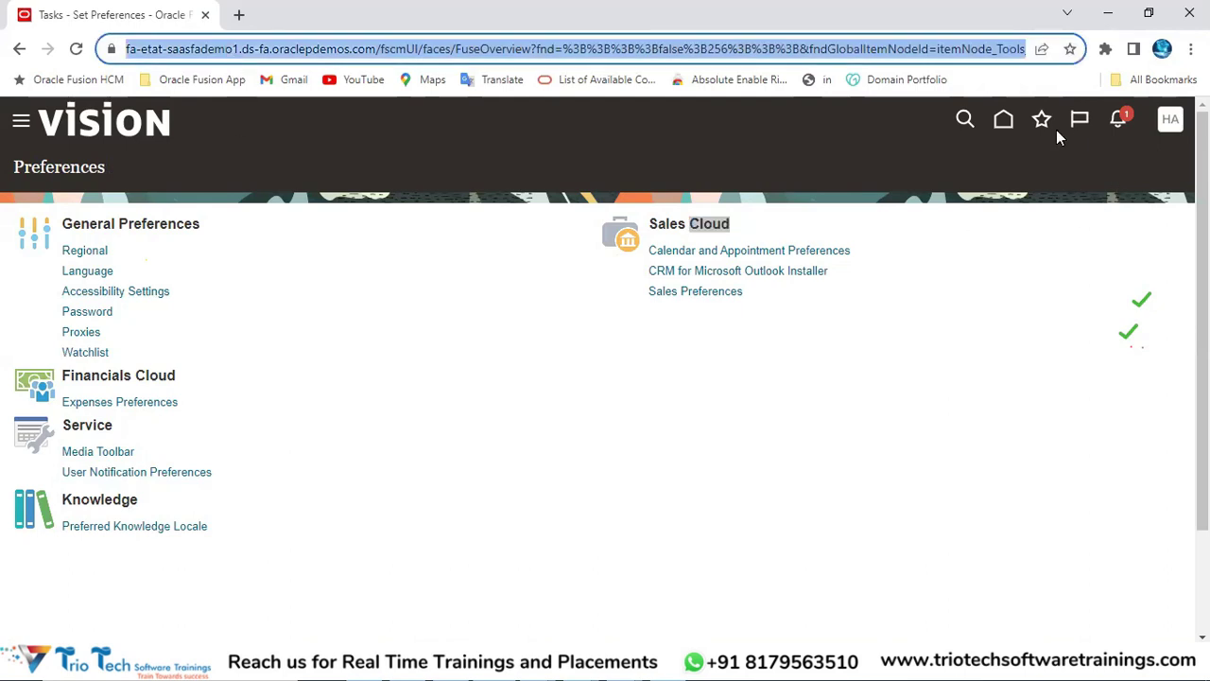
- Examine the Administration options in Settings and Actions and the release and version details in About This Application
left_click(1168, 127)
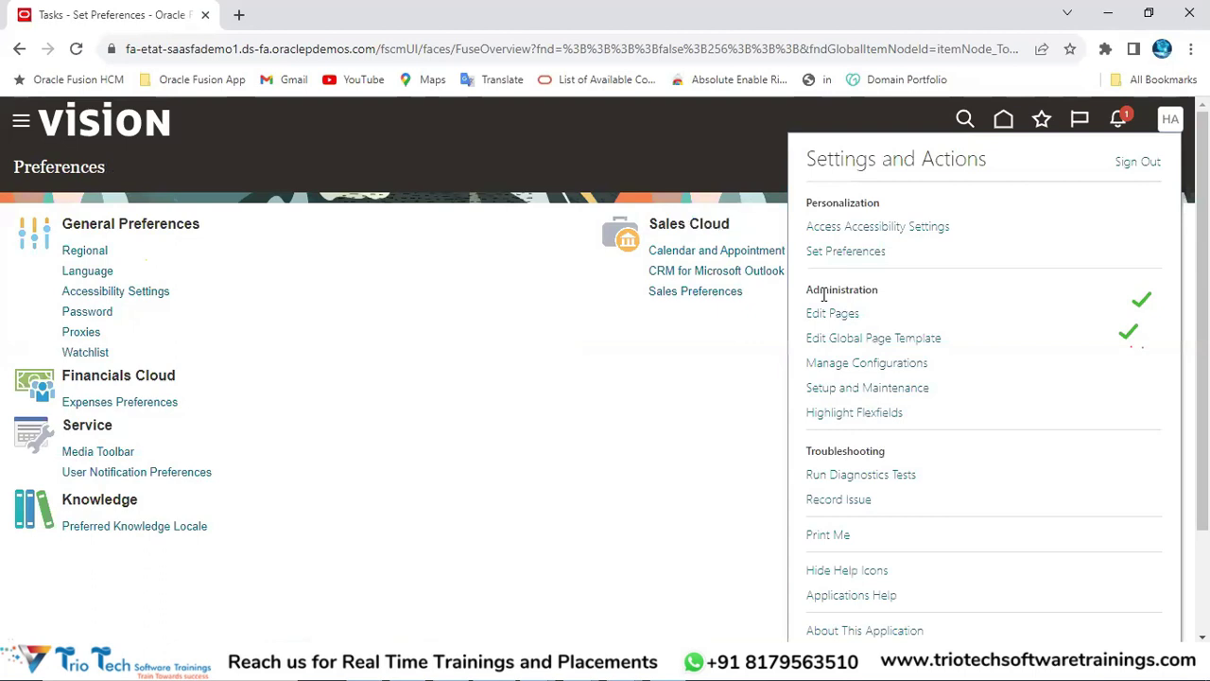
double_click(839, 291)
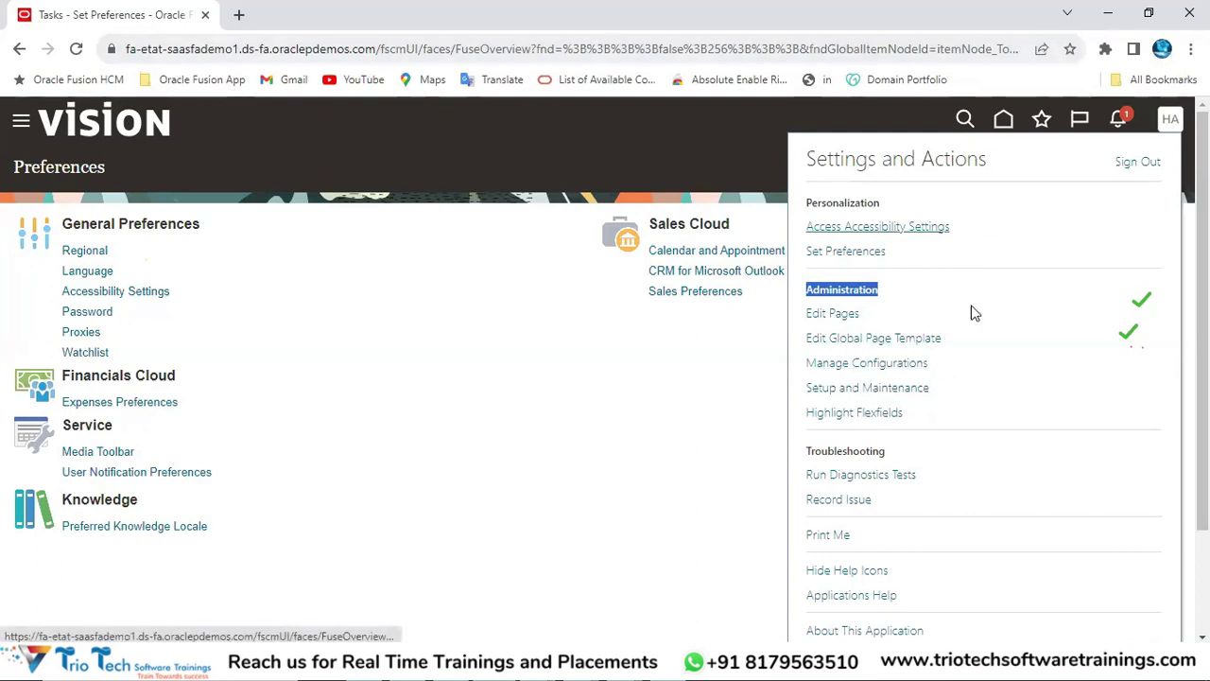
left_click(887, 622)
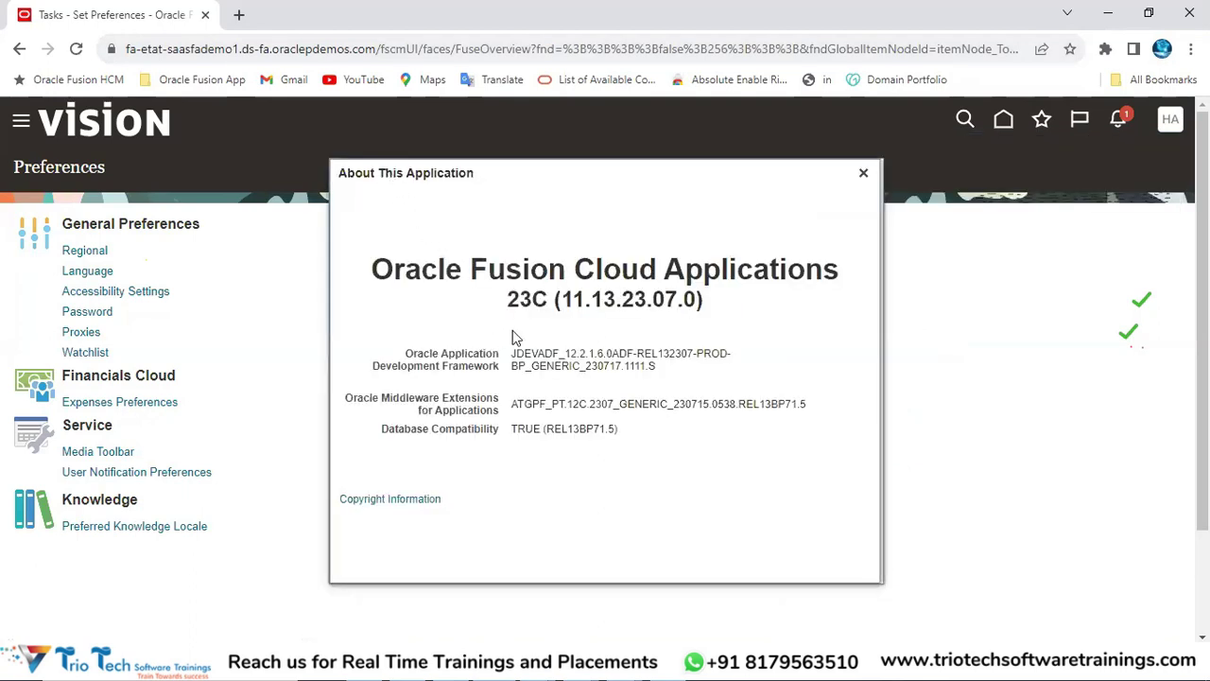
left_click_drag(509, 301, 708, 314)
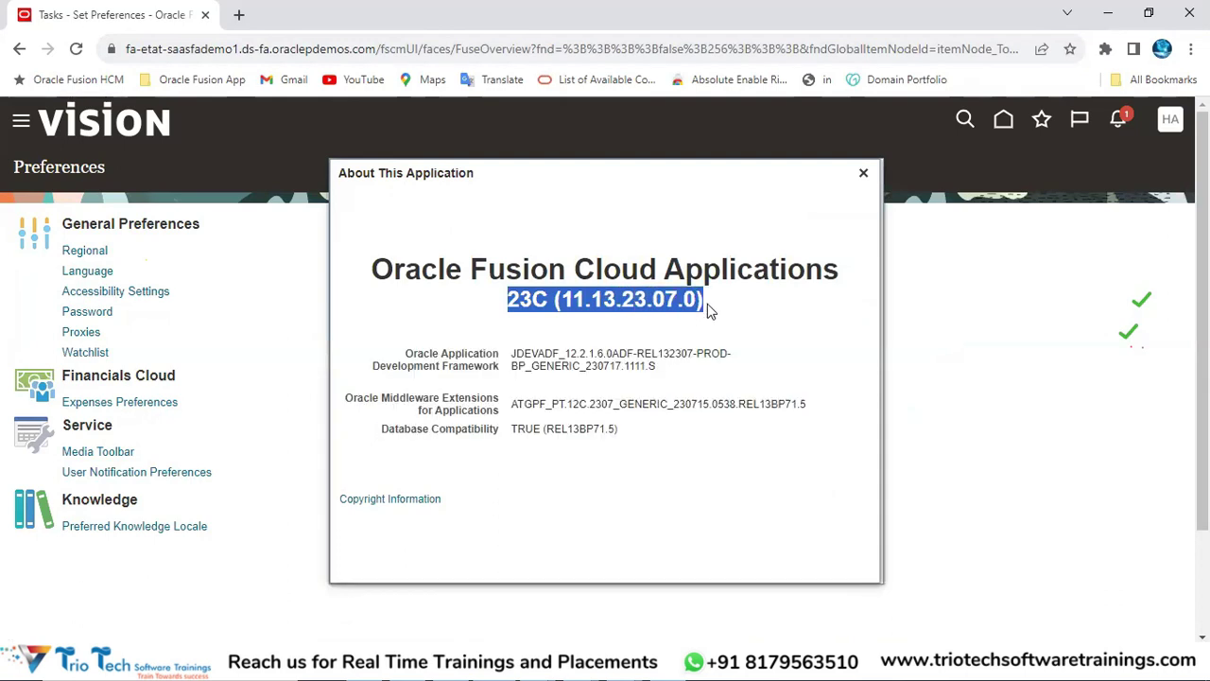
left_click_drag(549, 300, 695, 301)
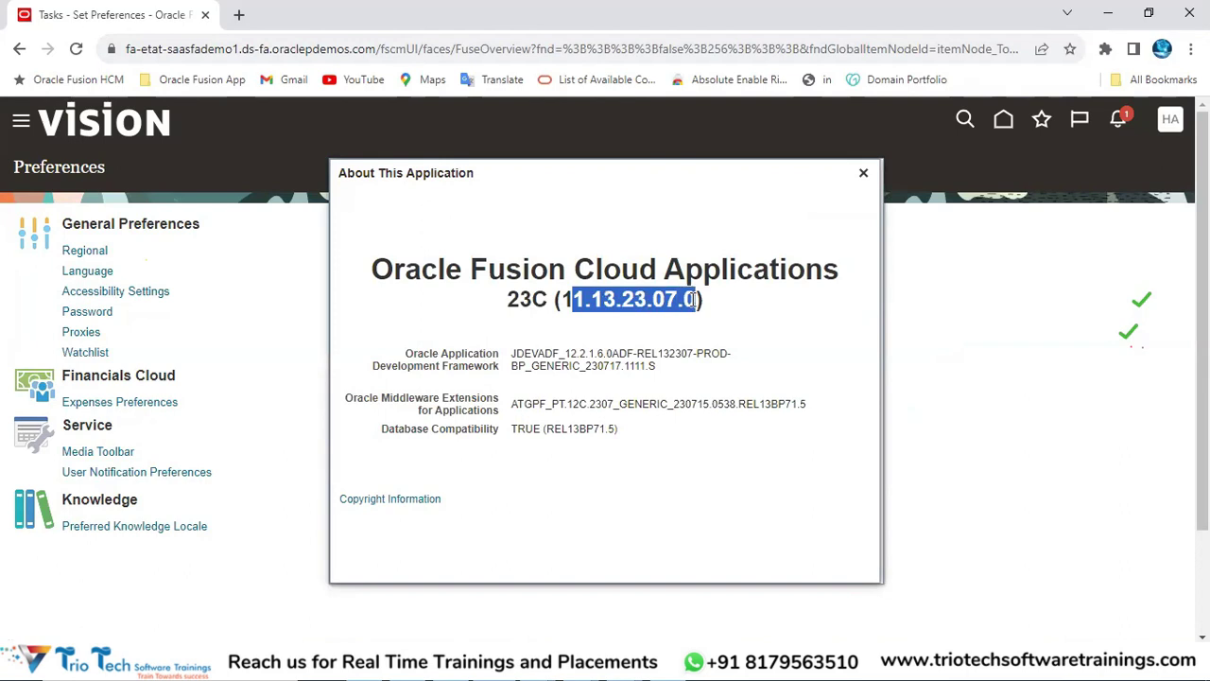
left_click_drag(637, 357, 670, 352)
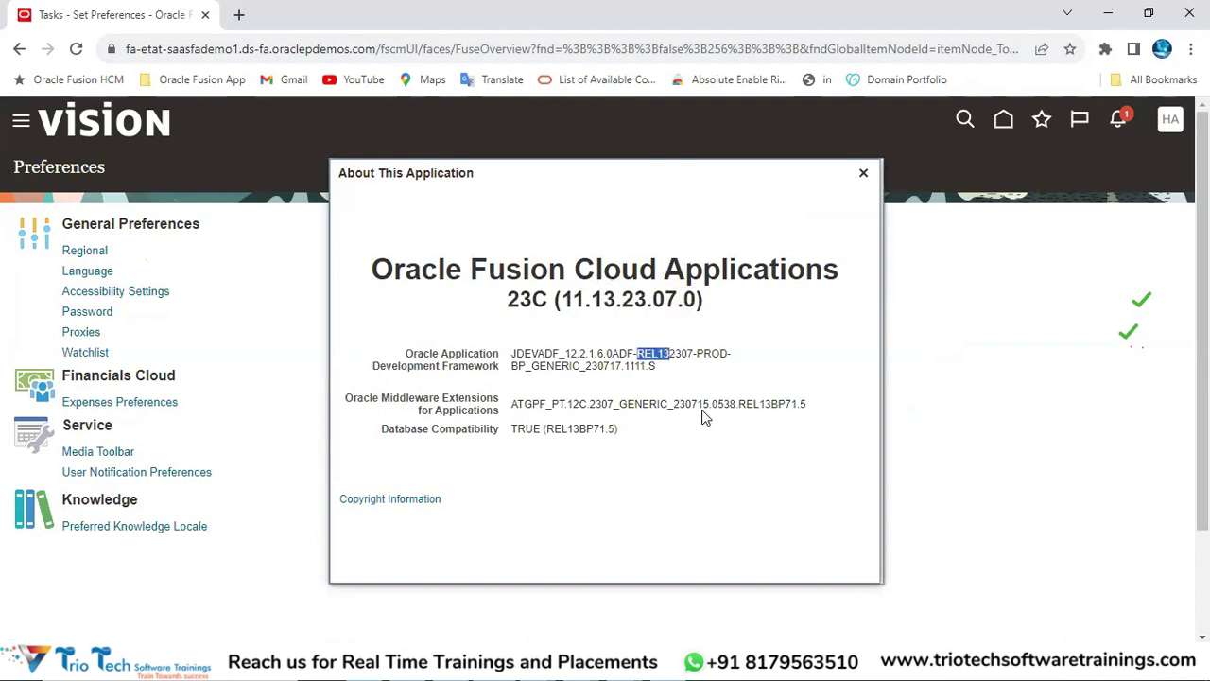
left_click_drag(738, 404, 771, 404)
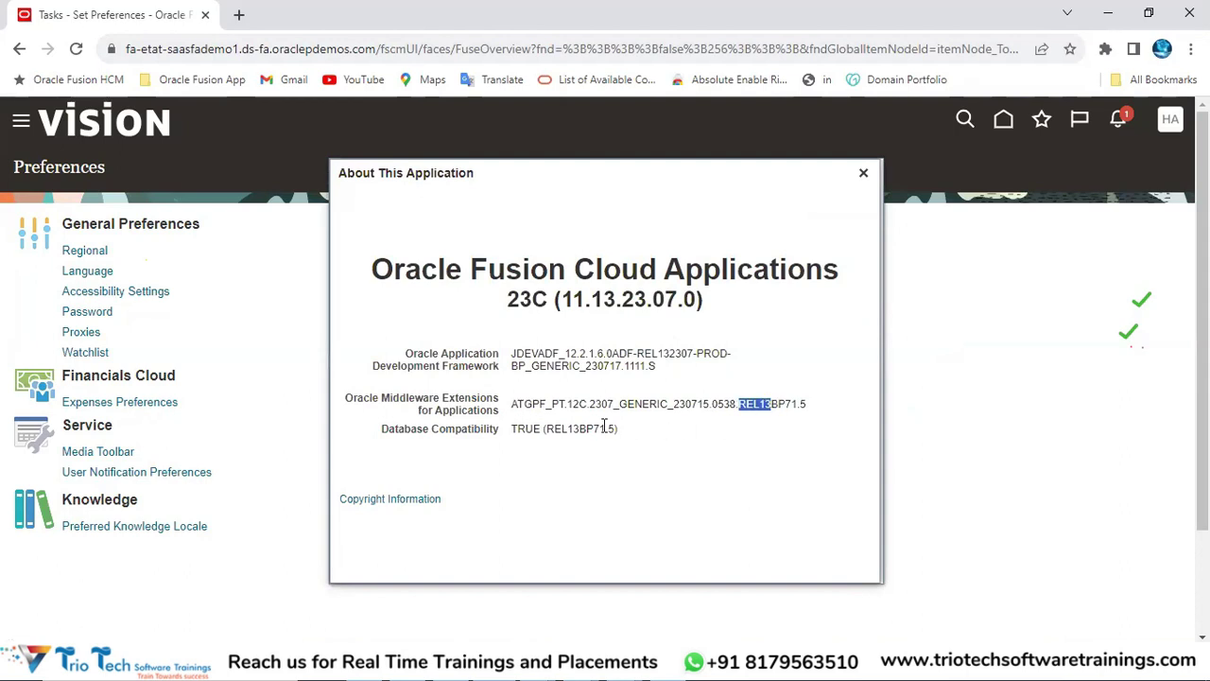
left_click_drag(545, 428, 572, 430)
left_click(863, 173)
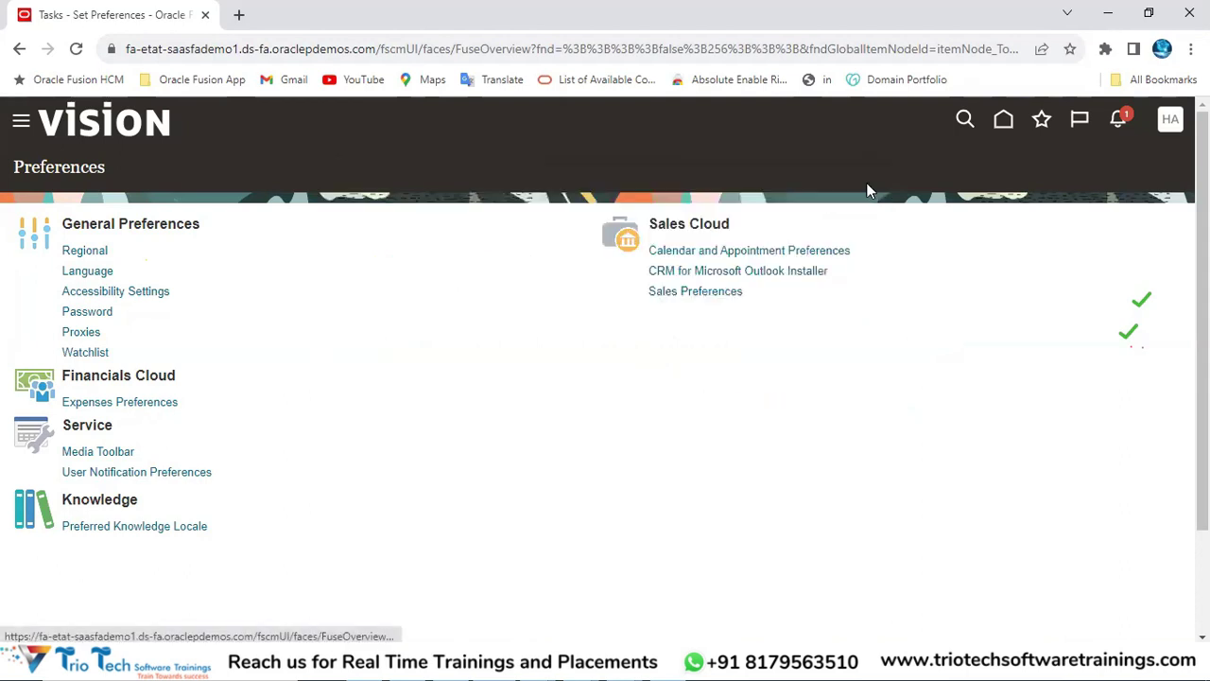
- Return to the home page and look over the quick actions and apps of My Client Groups
left_click(1004, 120)
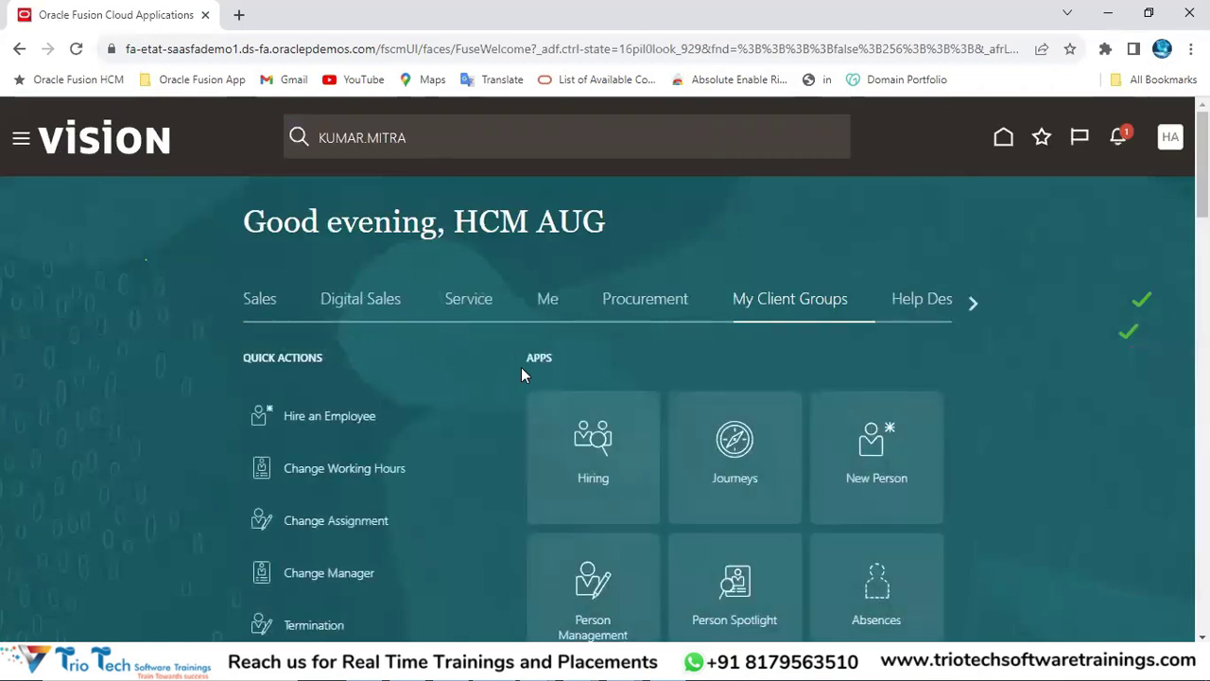
key("ctrl+l")
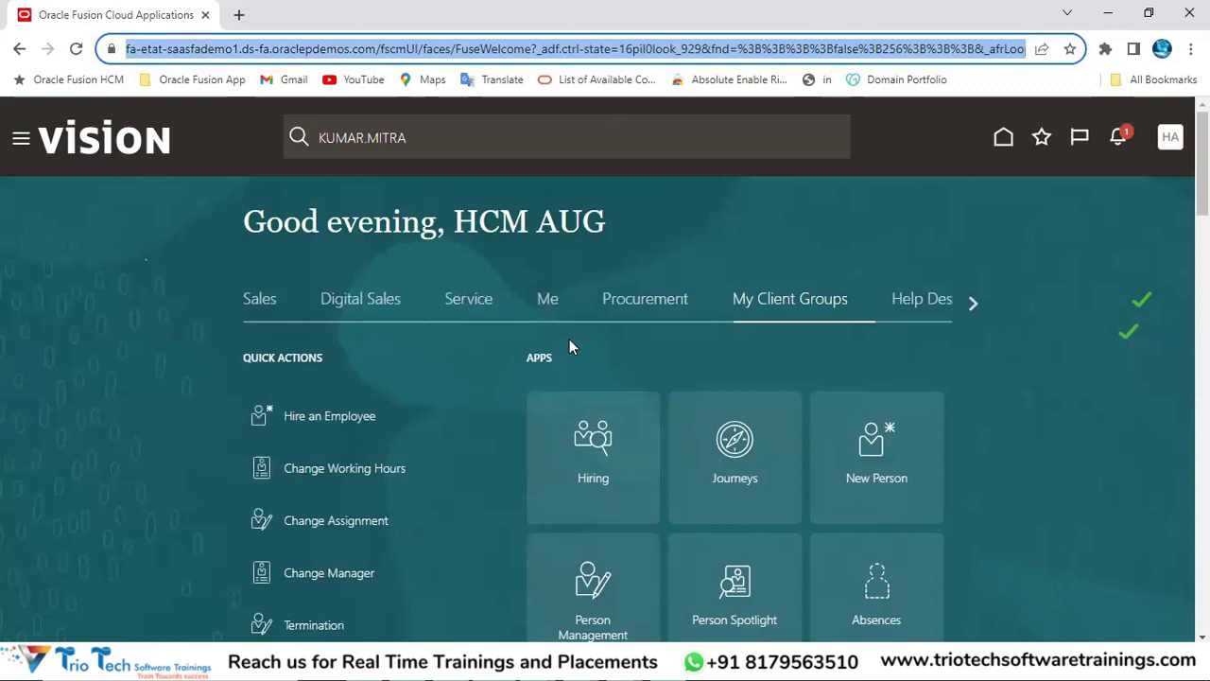
scroll(567, 237, "down", 3)
scroll(629, 227, "up", 2)
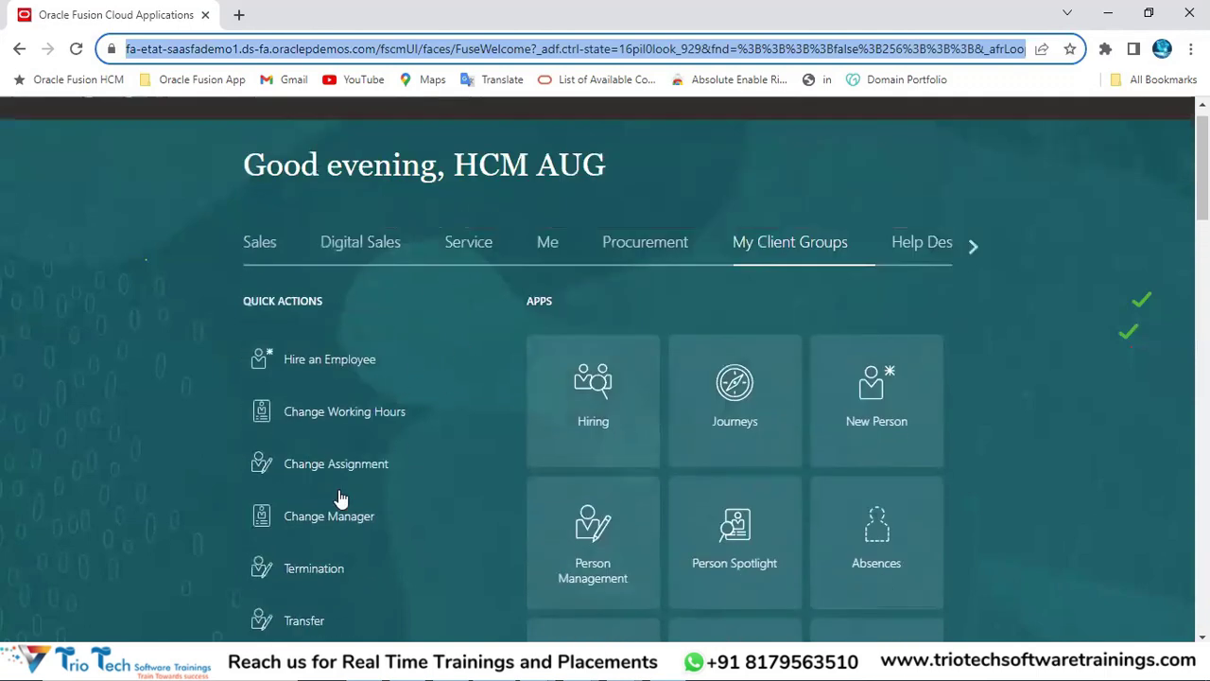
scroll(597, 246, "up", 1)
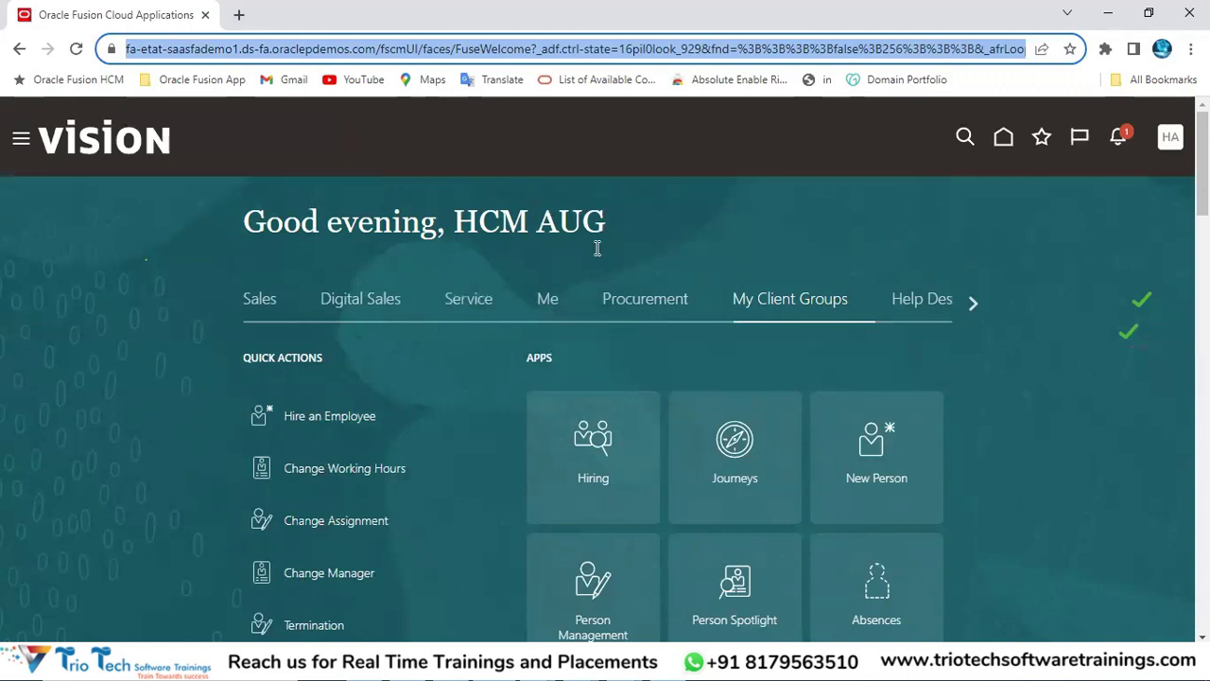
left_click(693, 223)
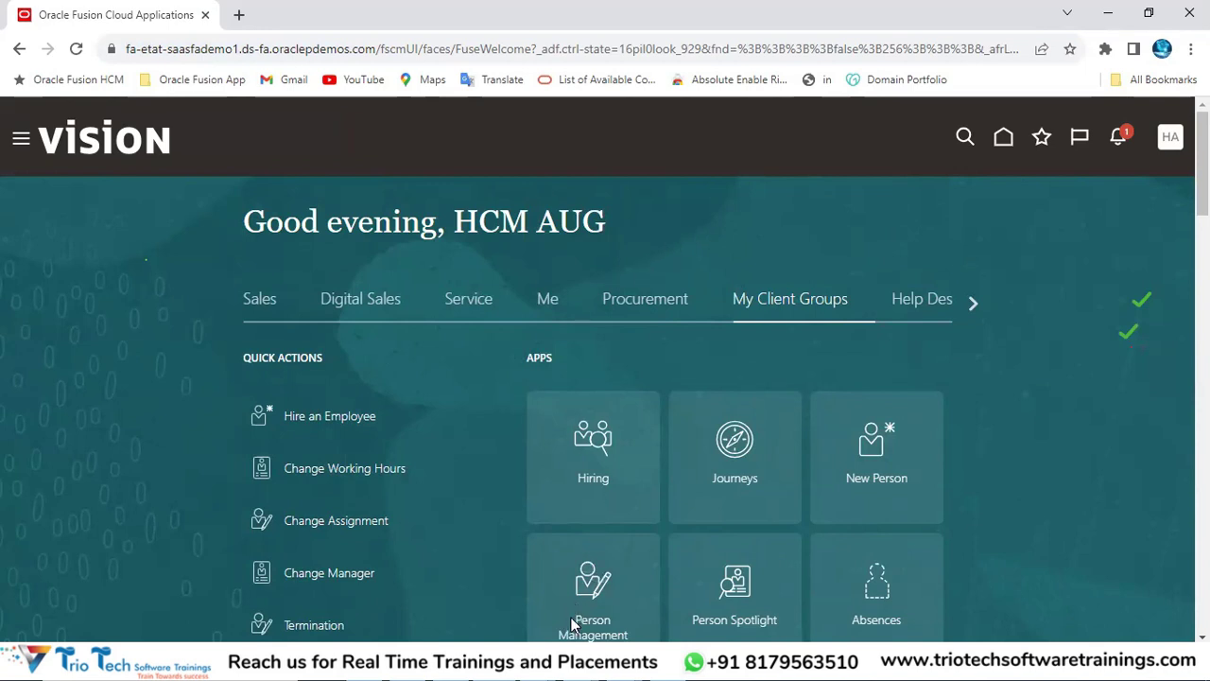
- Switch to the TrioTech Oracle Fusion HCM Demo Class workbook in Excel and point out the TATA Group and Oracle Corporation cells in row 91
left_click(536, 667)
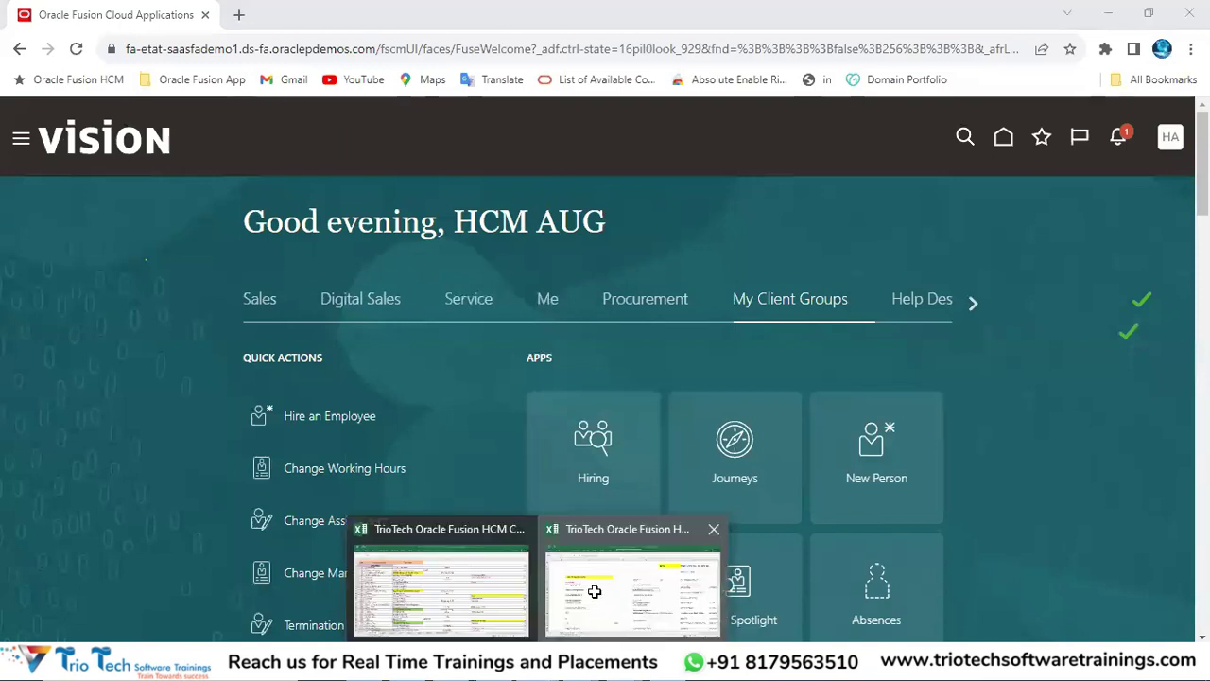
left_click(594, 591)
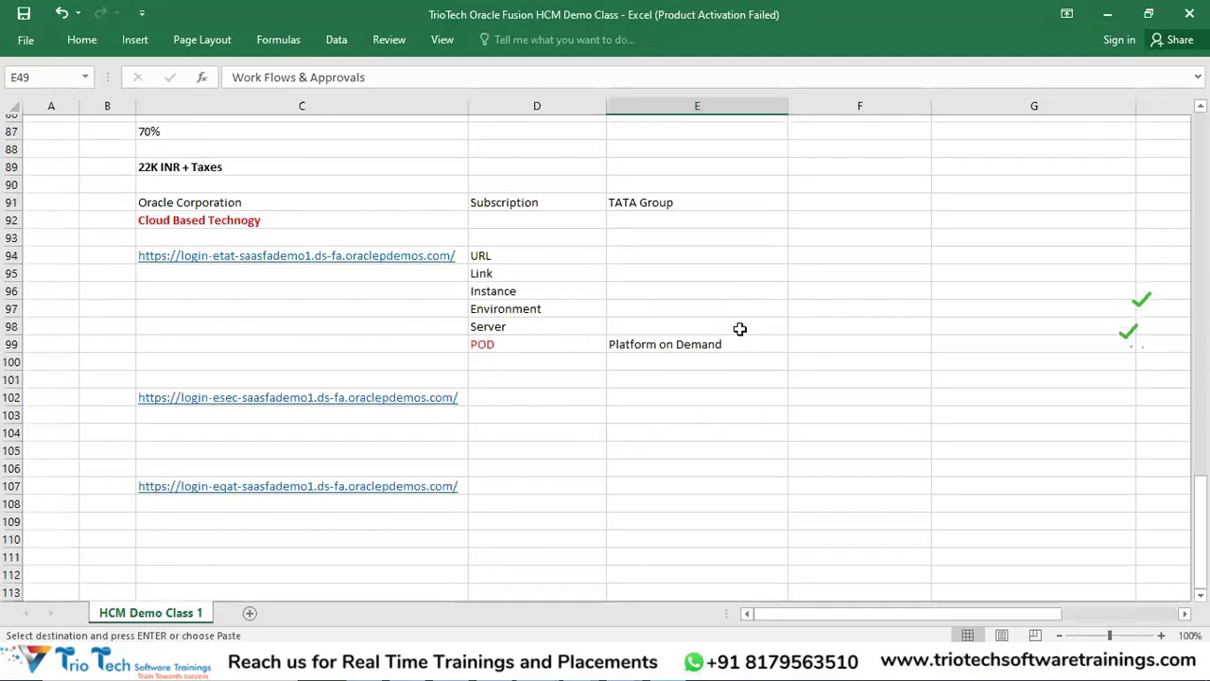
left_click(653, 199)
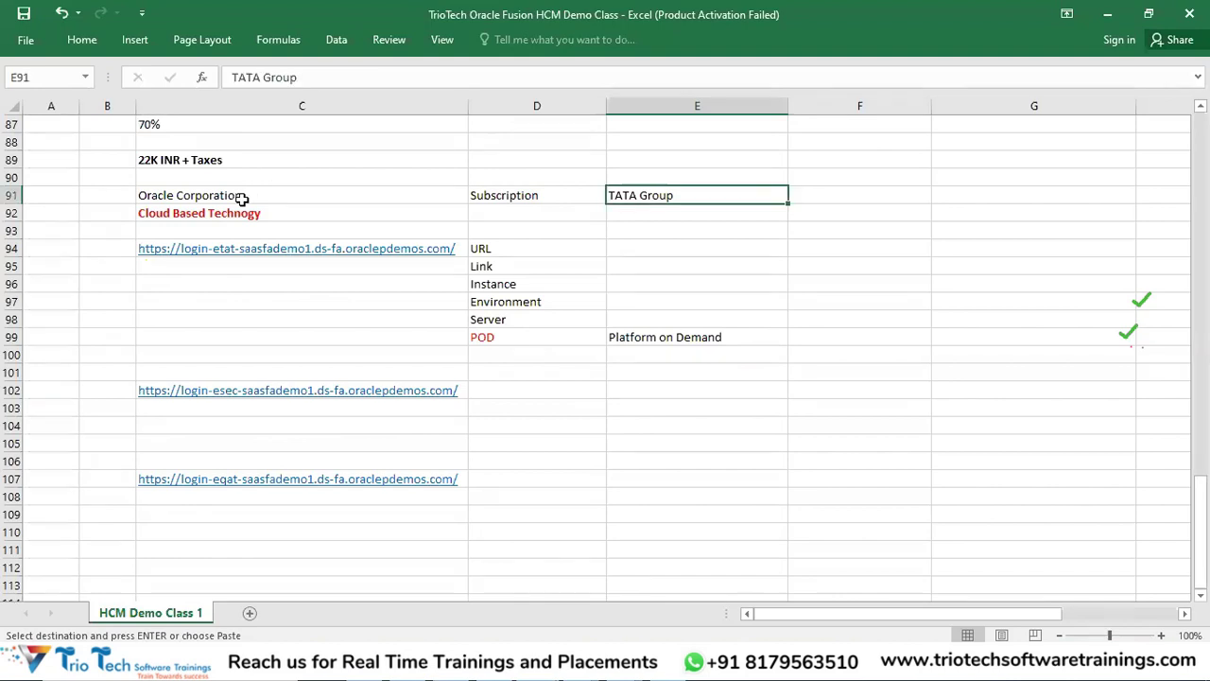
left_click(240, 196)
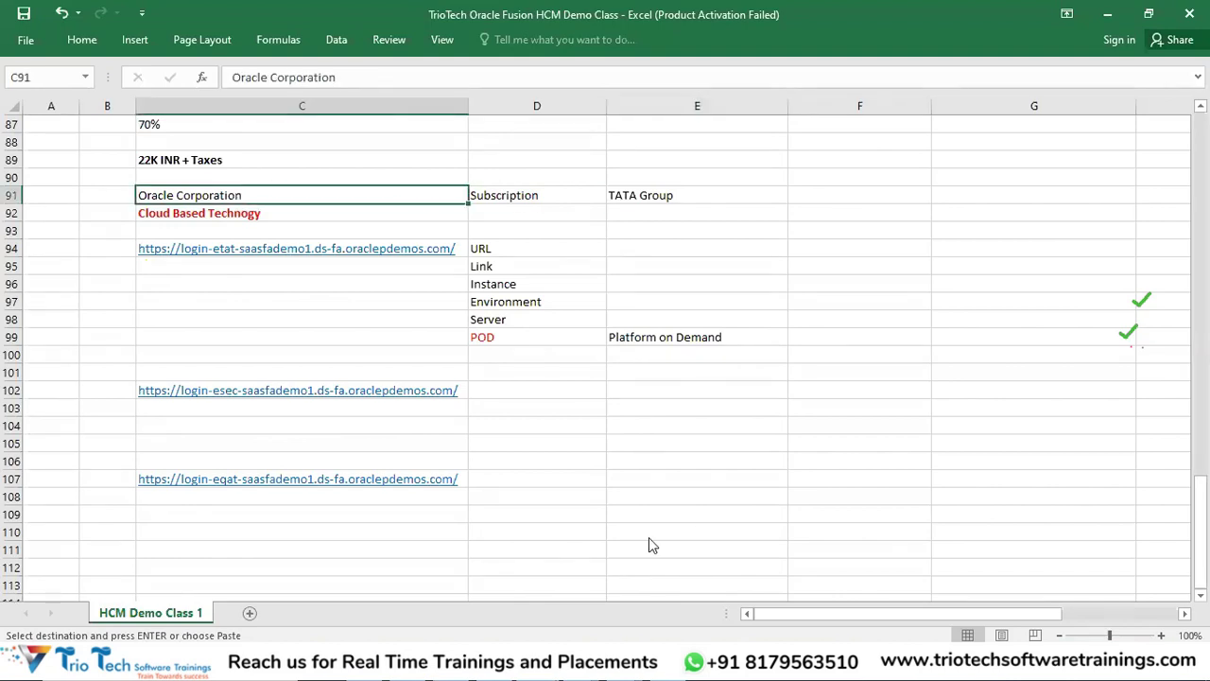
- List the modules HCM, FIN, SCM, PPM and CRM in cells F91 to F95, beside TATA Group
left_click(669, 206)
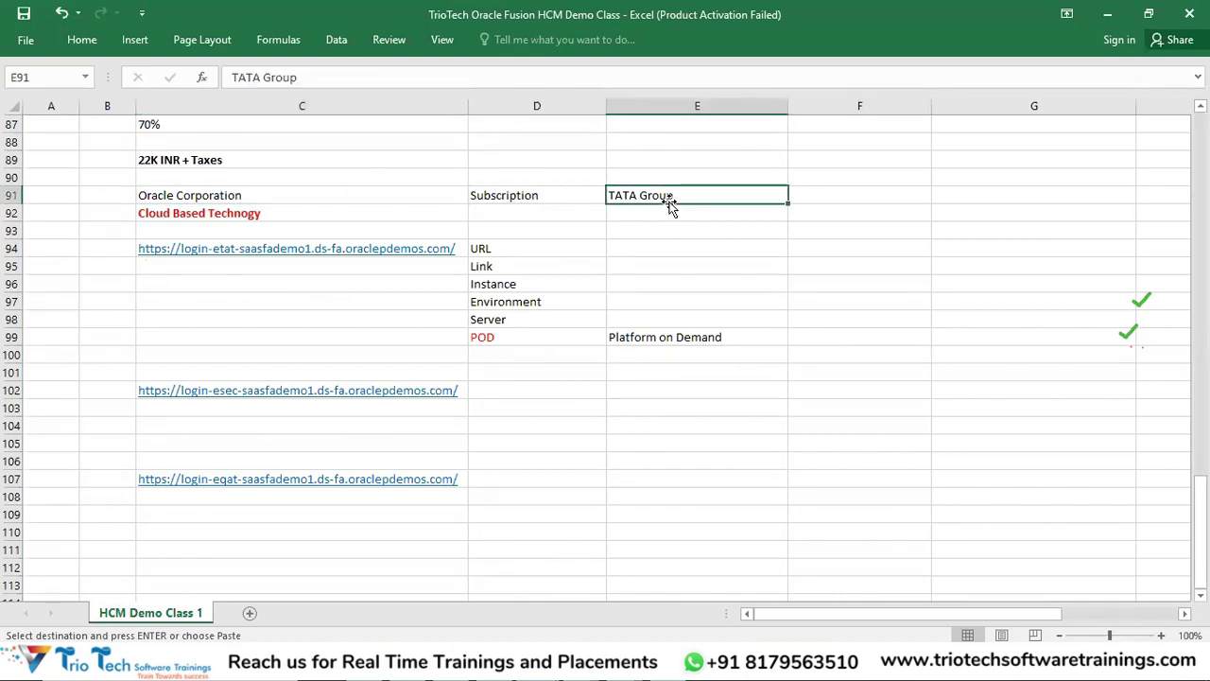
left_click(848, 200)
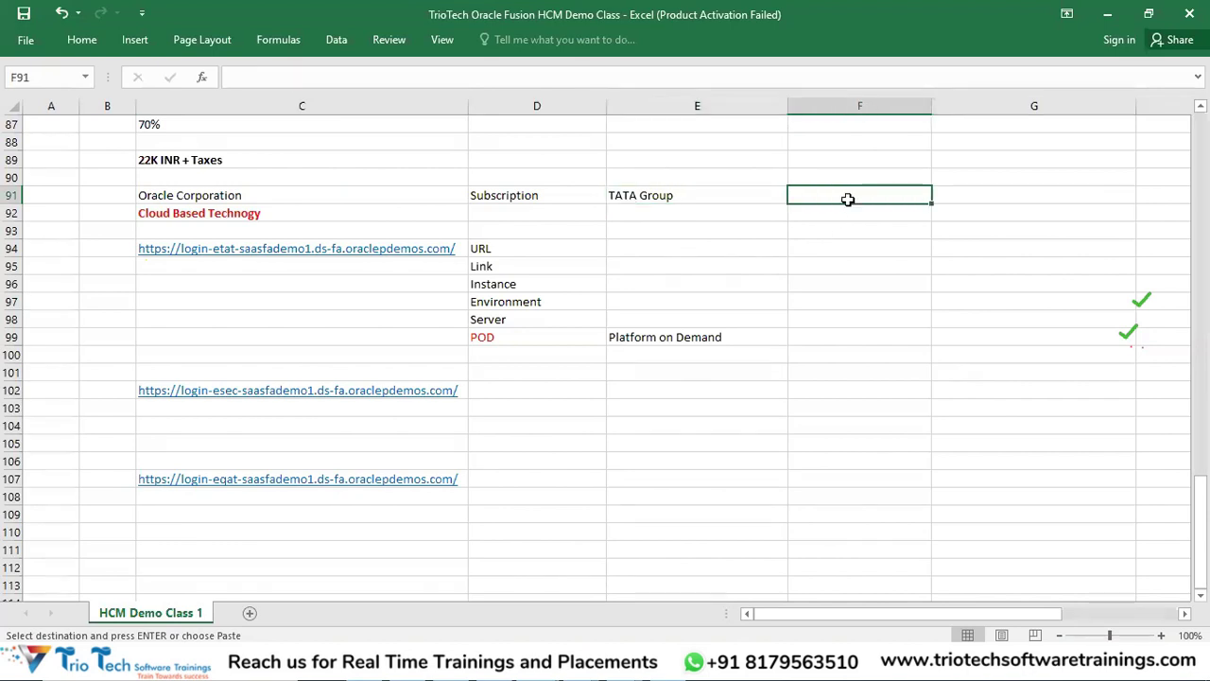
type("HCM")
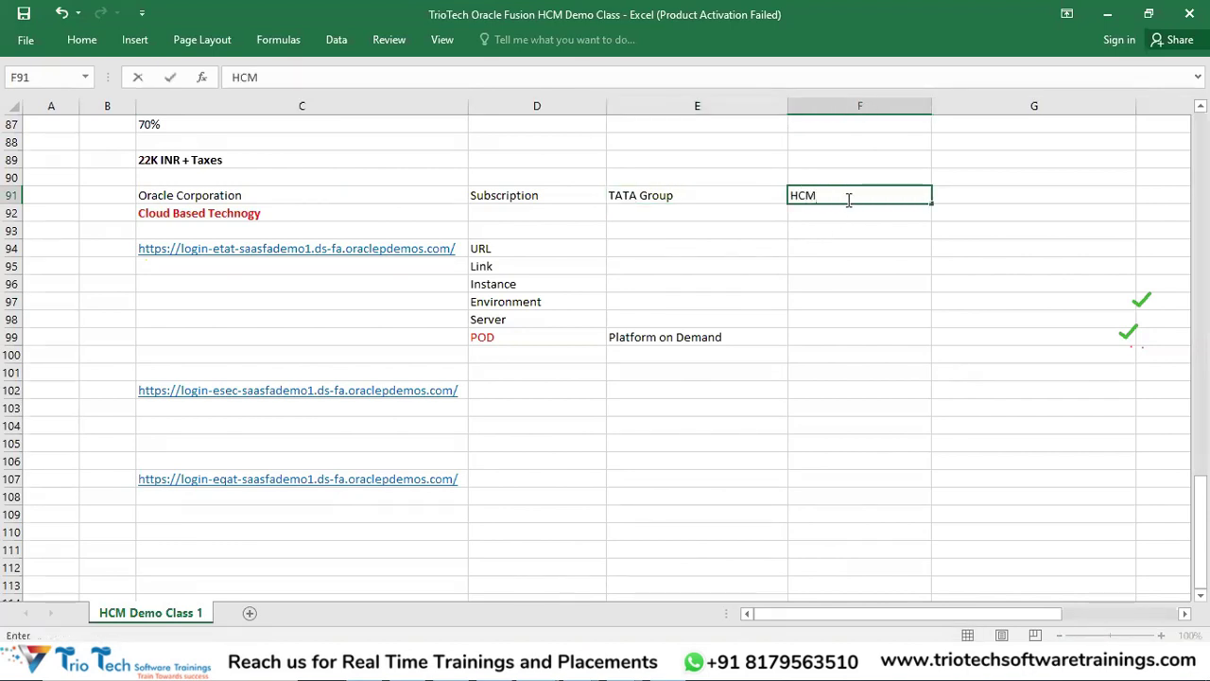
key("Return")
type("FIN")
key("Return")
type("S")
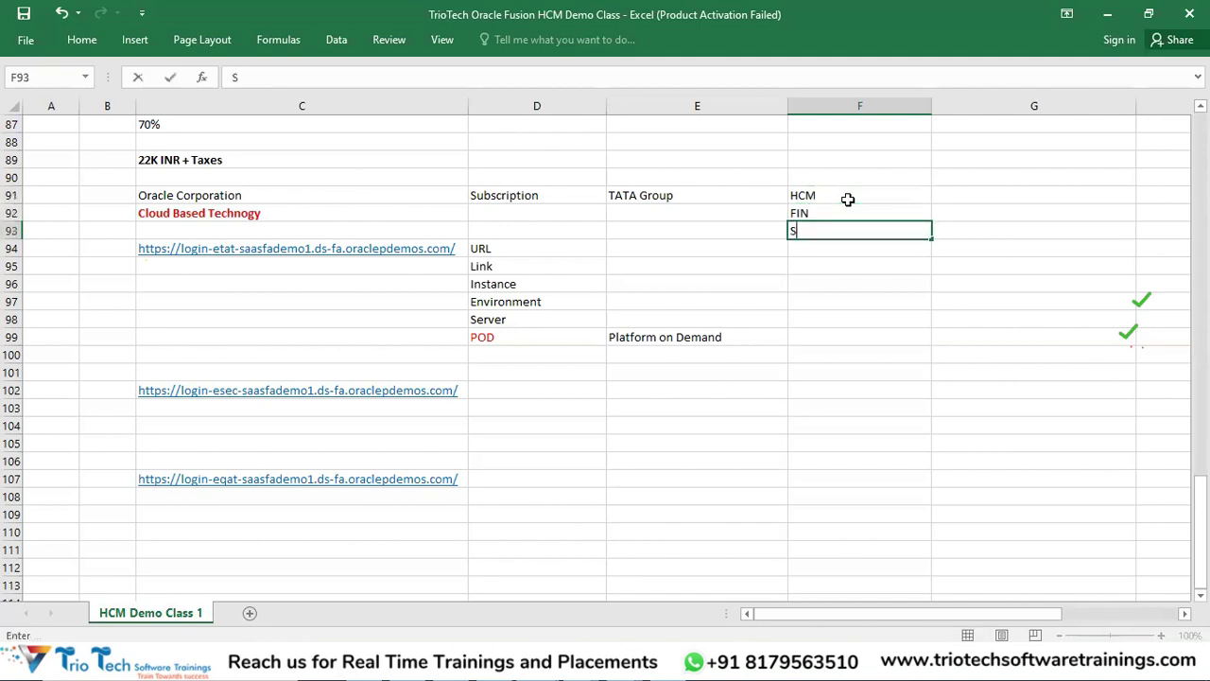
type("CM")
key("Return")
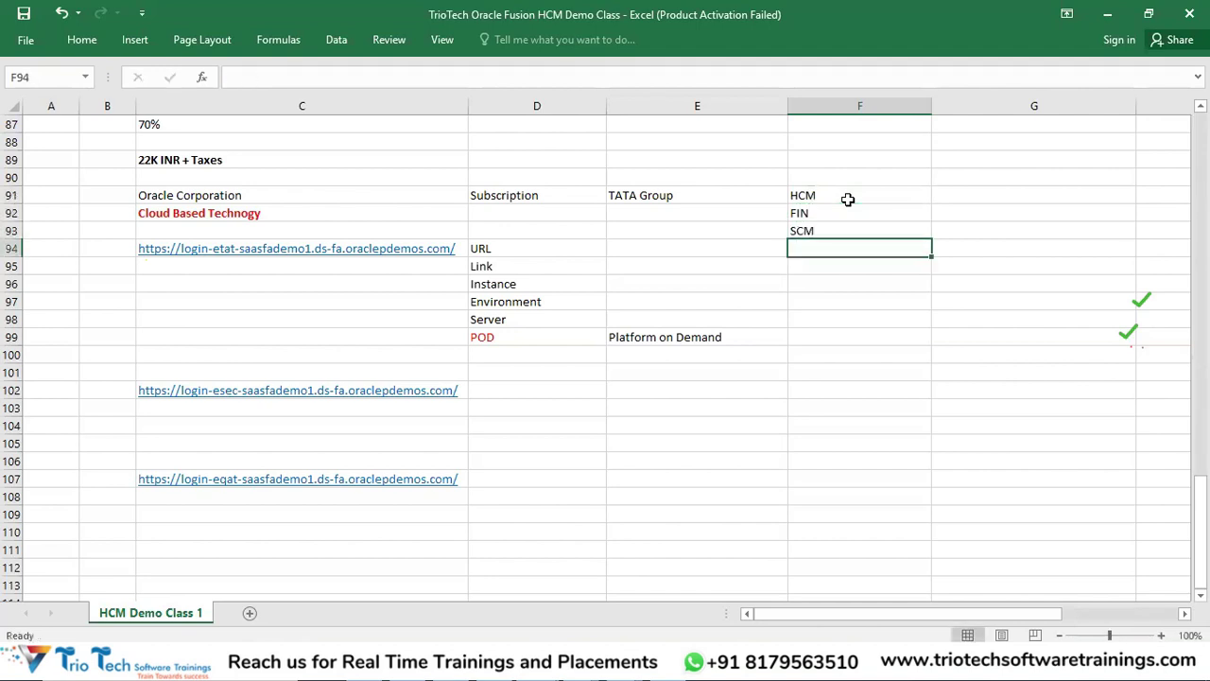
type("PPM")
key("Return")
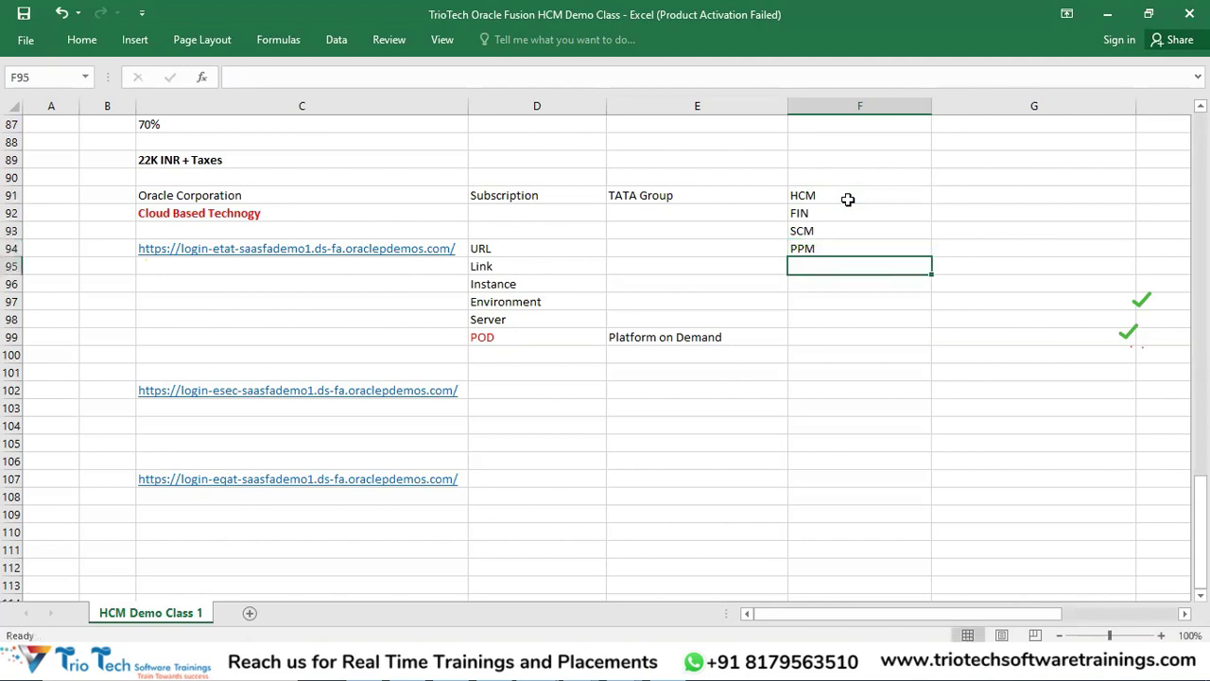
type("CRM")
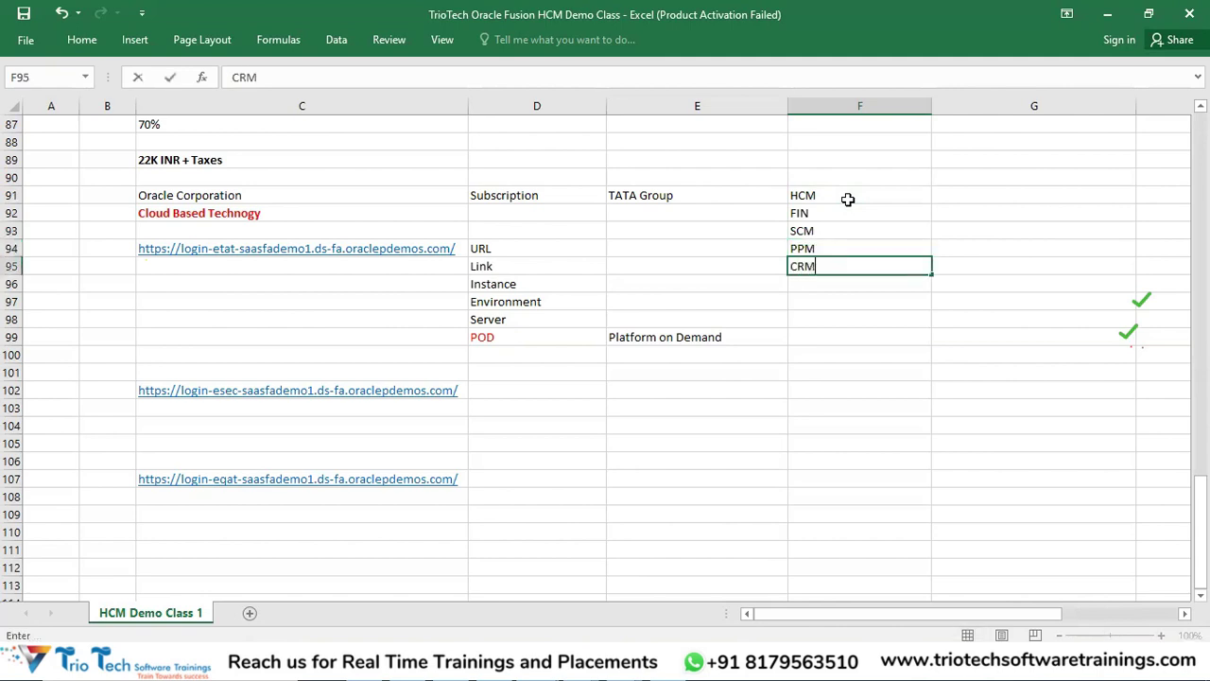
left_click_drag(832, 210, 829, 265)
- Point out the TATA Group and Oracle Corporation cells, the module list in column F and the login URL in C94
left_click(662, 199)
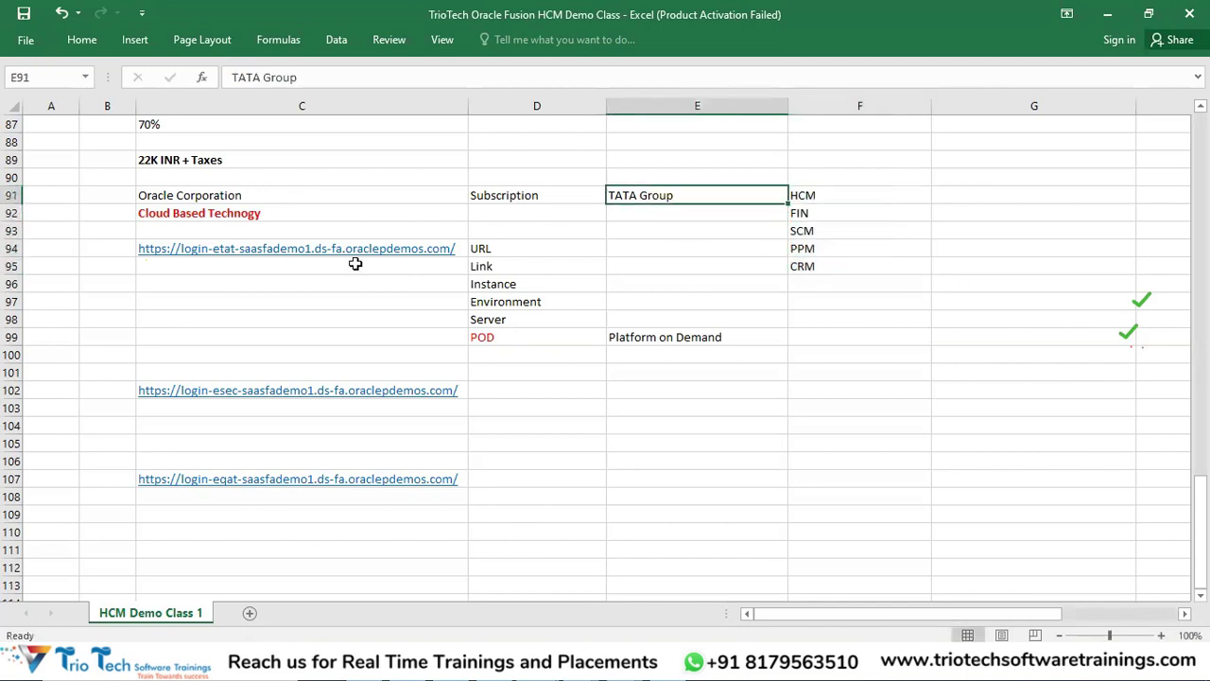
left_click(286, 198)
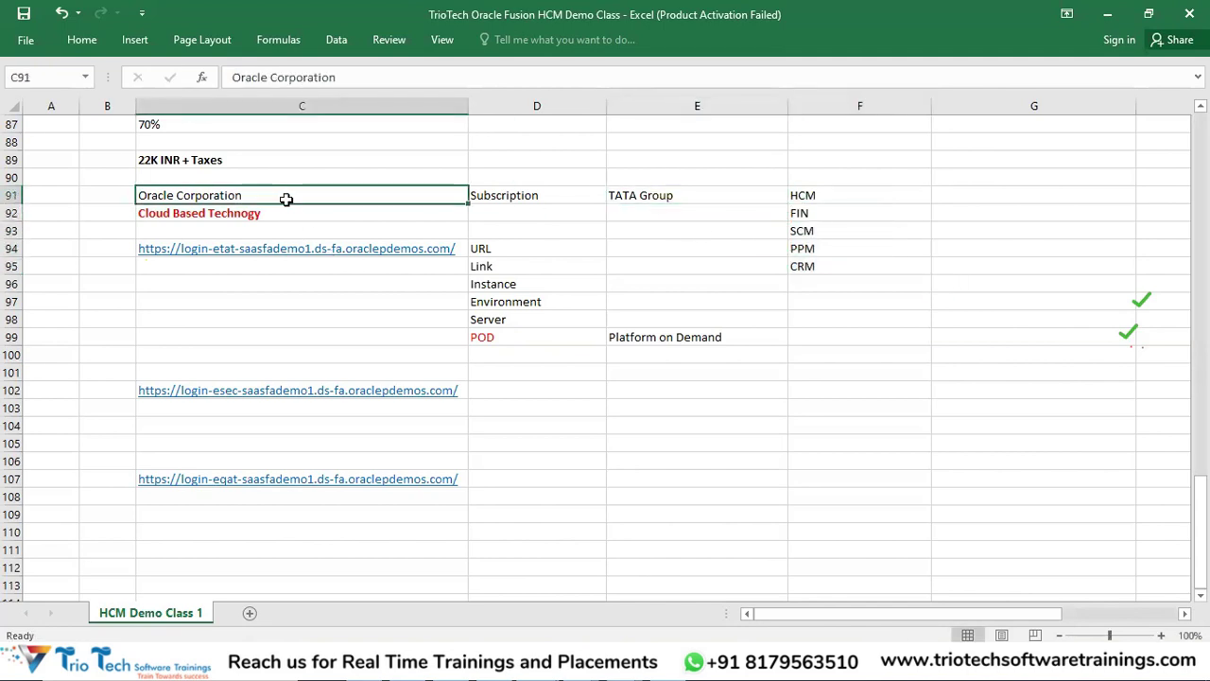
left_click(803, 199)
left_click(804, 212)
left_click(802, 232)
left_click(802, 249)
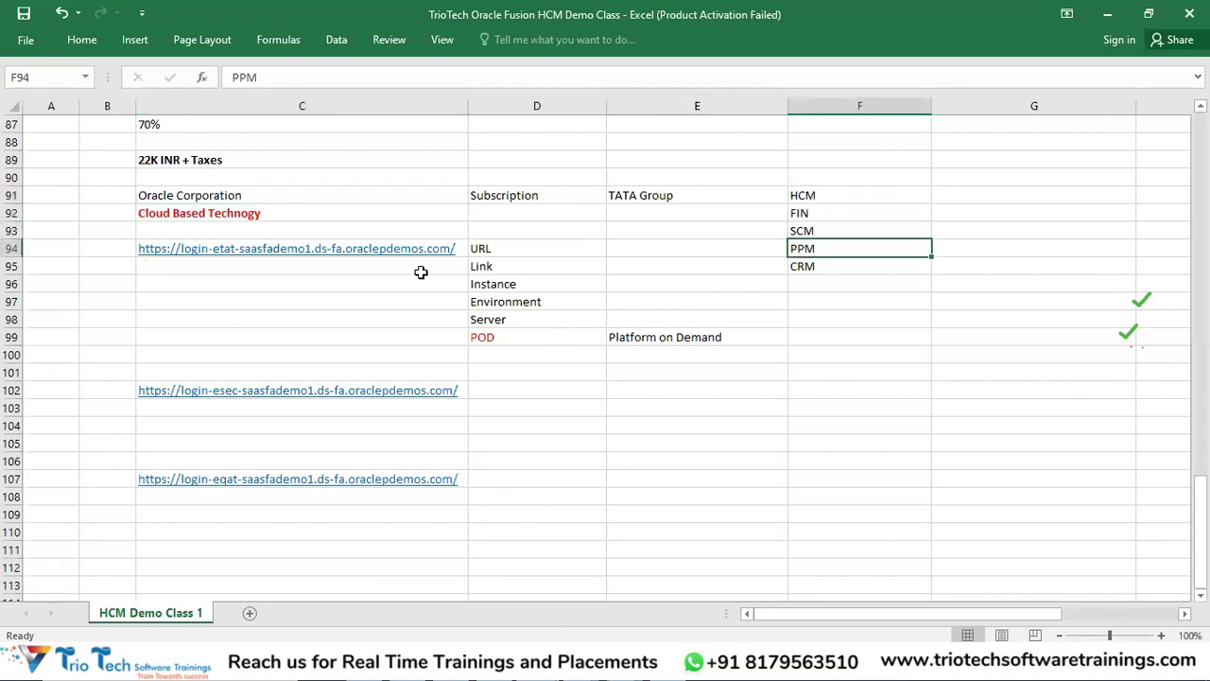
left_click(461, 248)
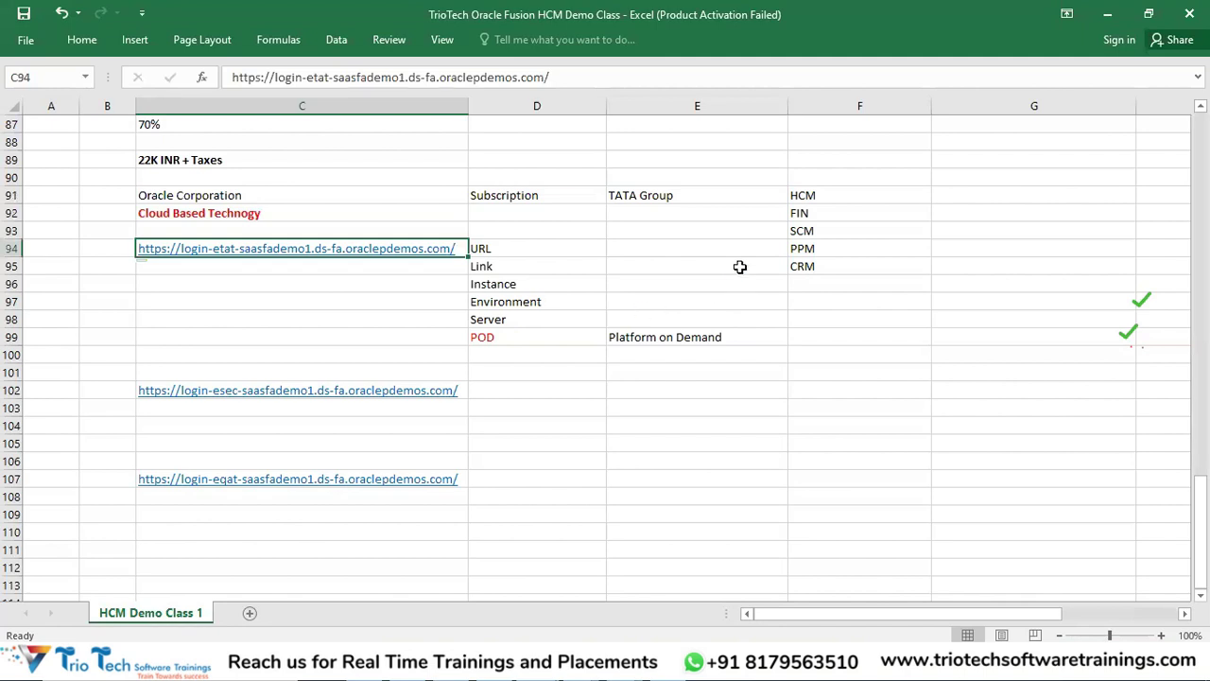
left_click_drag(805, 197, 797, 261)
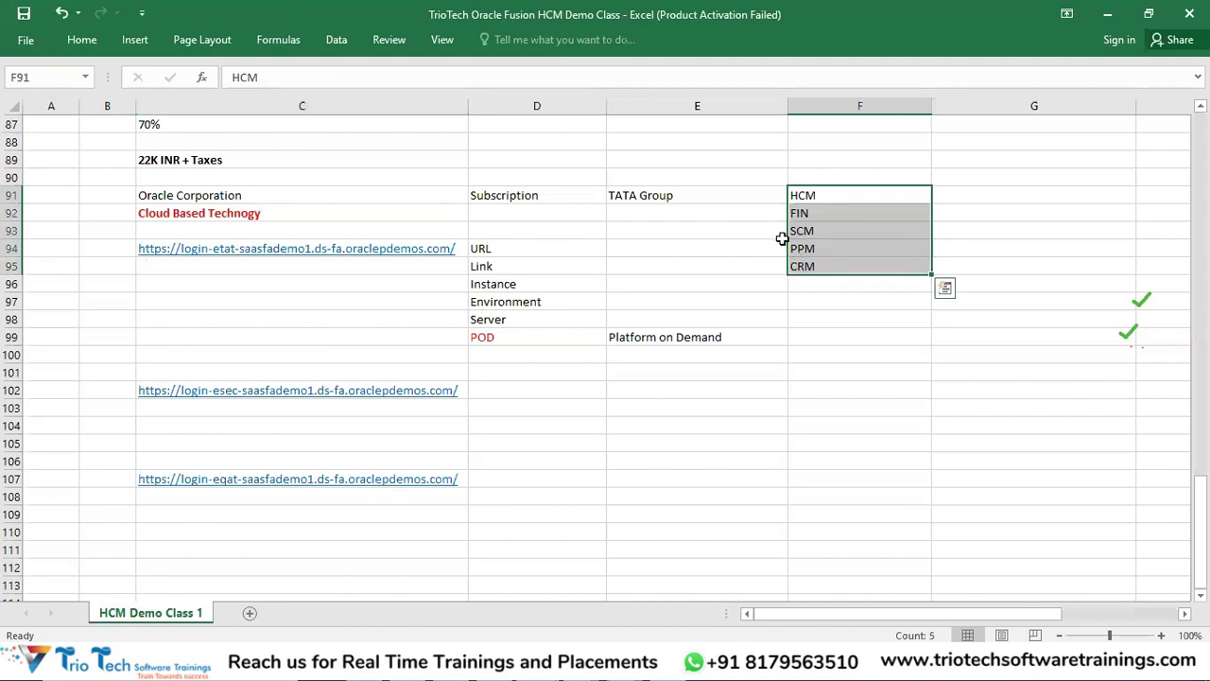
- Switch to the Oracle Fusion home page in the browser and highlight the instance's base URL in its web address
left_click(463, 249)
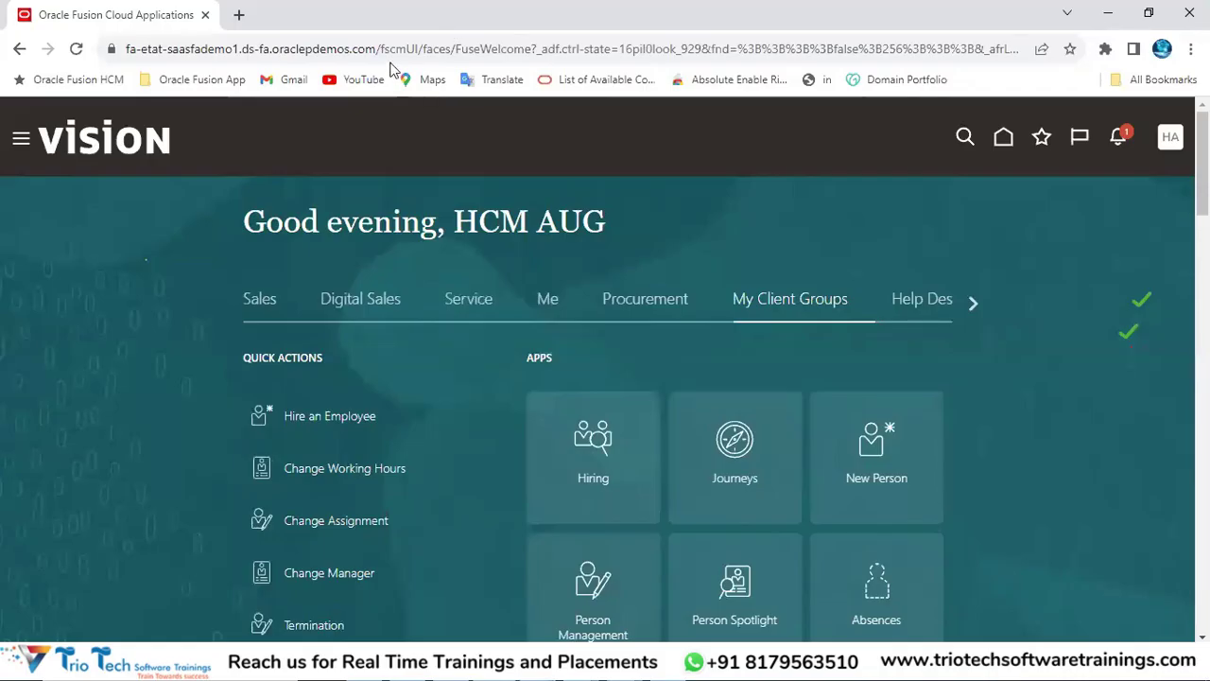
left_click_drag(381, 48, 197, 435)
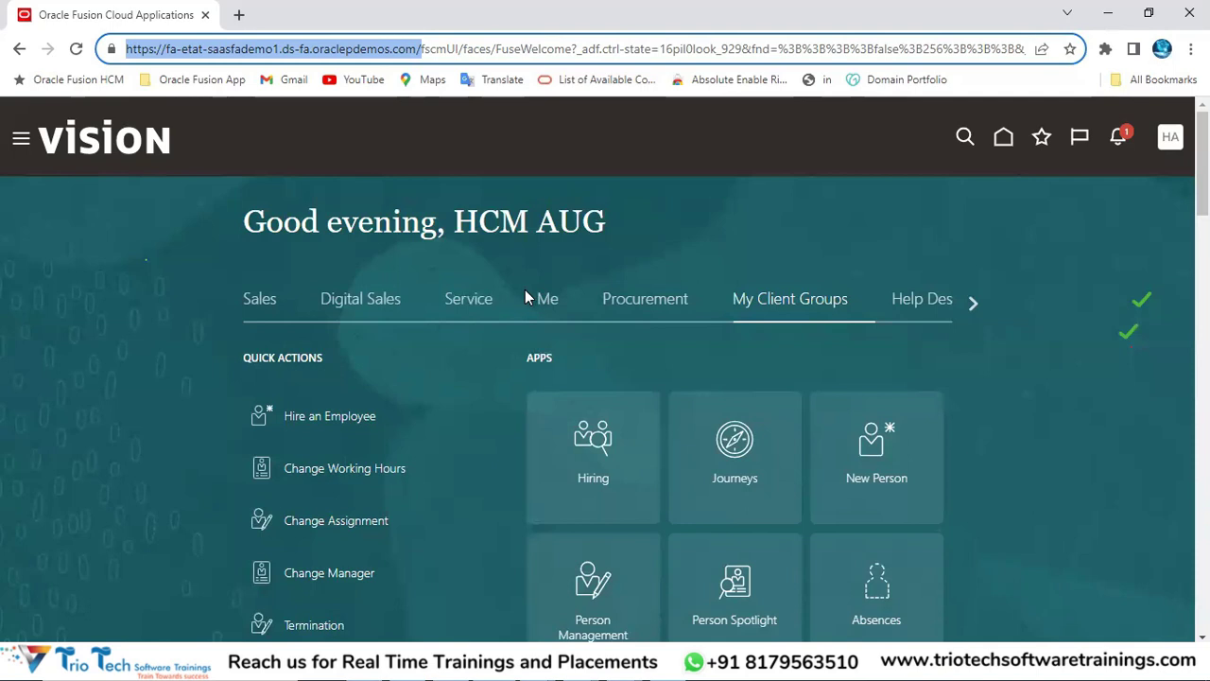
left_click(647, 193)
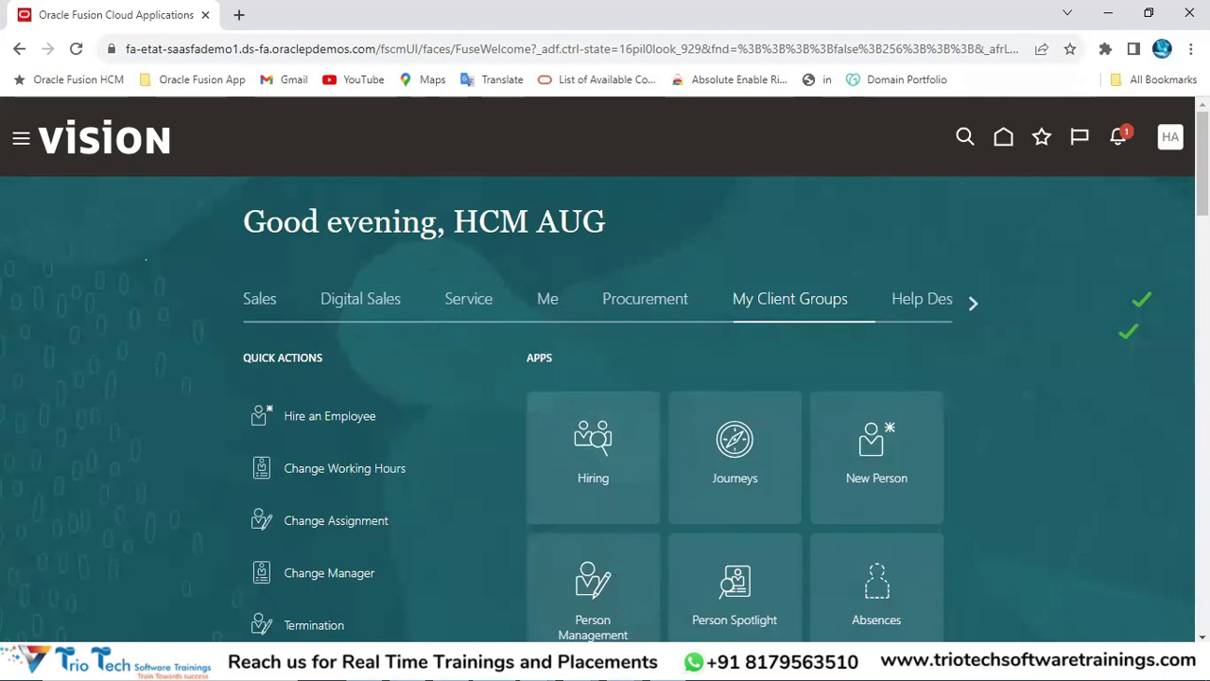
- Switch to the TrioTech Oracle Fusion HCM Course workbook in Excel and review the Global HR sheet's task names and configuration items
mouse_move(567, 582)
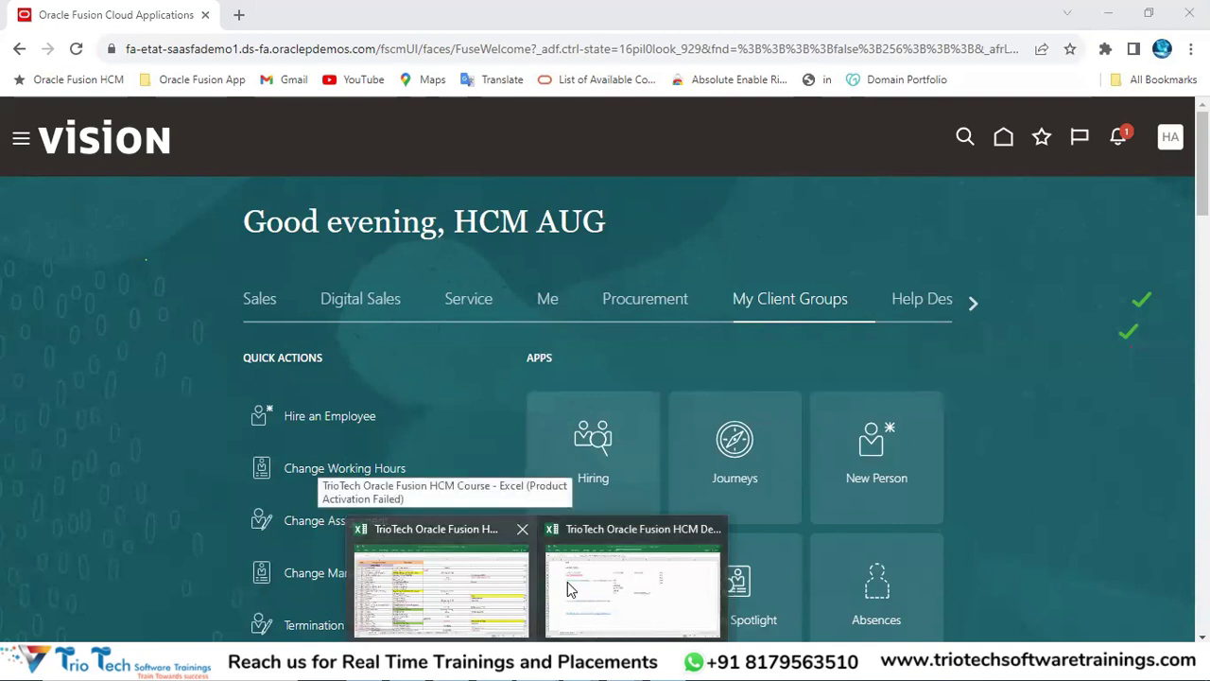
left_click(501, 594)
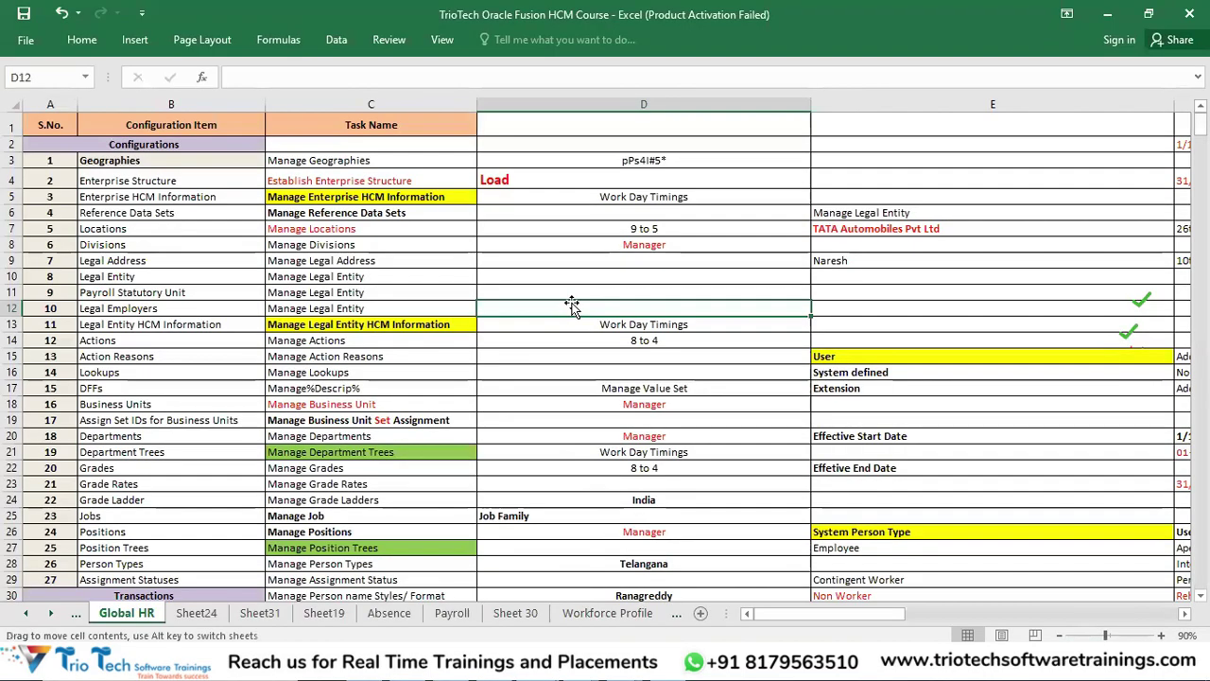
left_click_drag(351, 162, 137, 602)
scroll(338, 352, "up", 2)
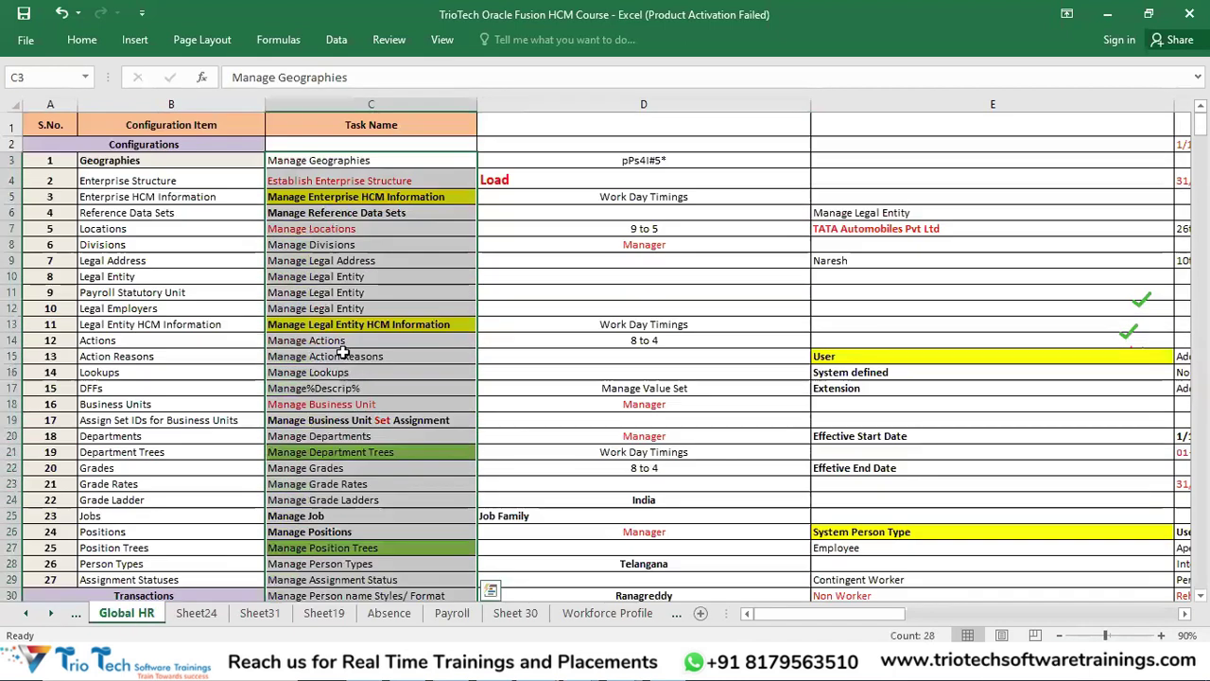
left_click_drag(219, 165, 270, 579)
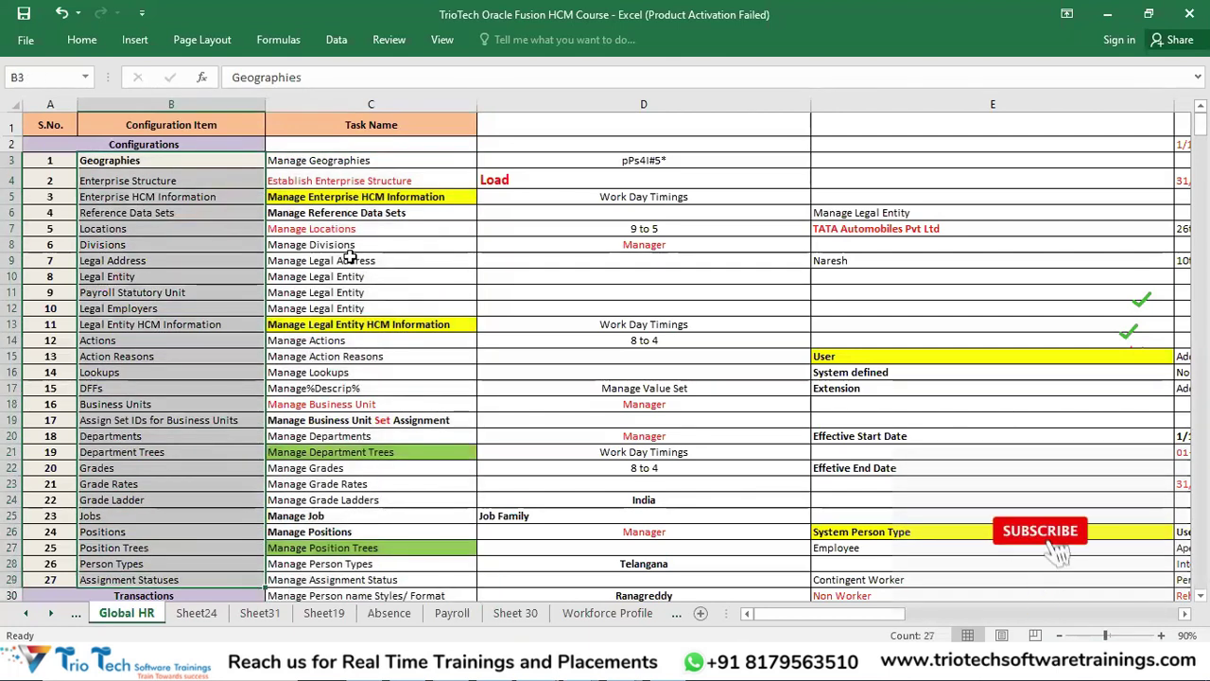
left_click(548, 260)
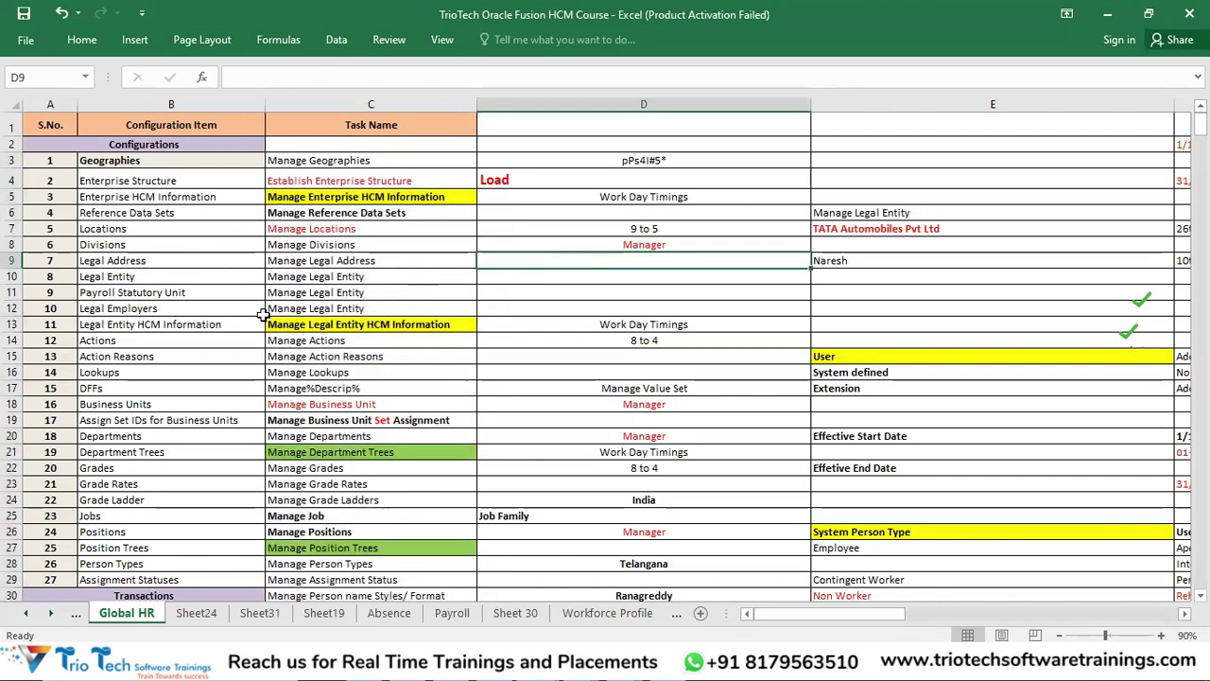
- Examine the Transactions section beneath the configuration items on the Global HR sheet, including the Hire Employee entry
scroll(269, 321, "down", 1)
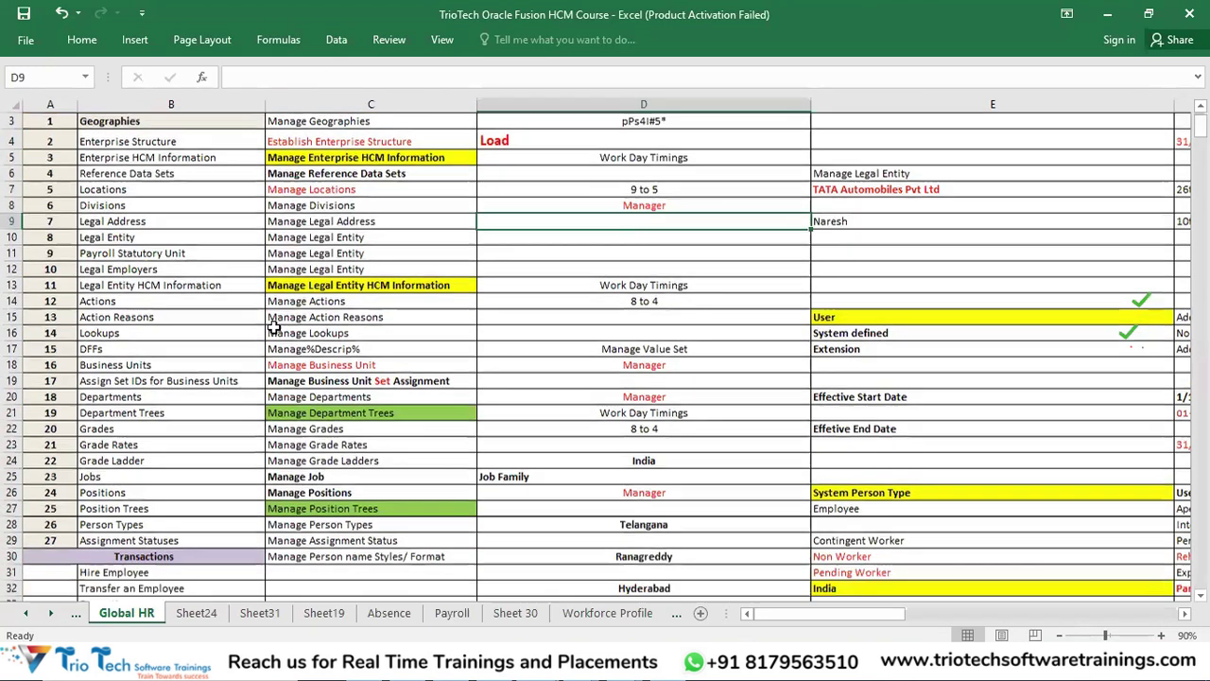
left_click(171, 540)
left_click_drag(144, 555, 147, 577)
scroll(237, 449, "up", 1)
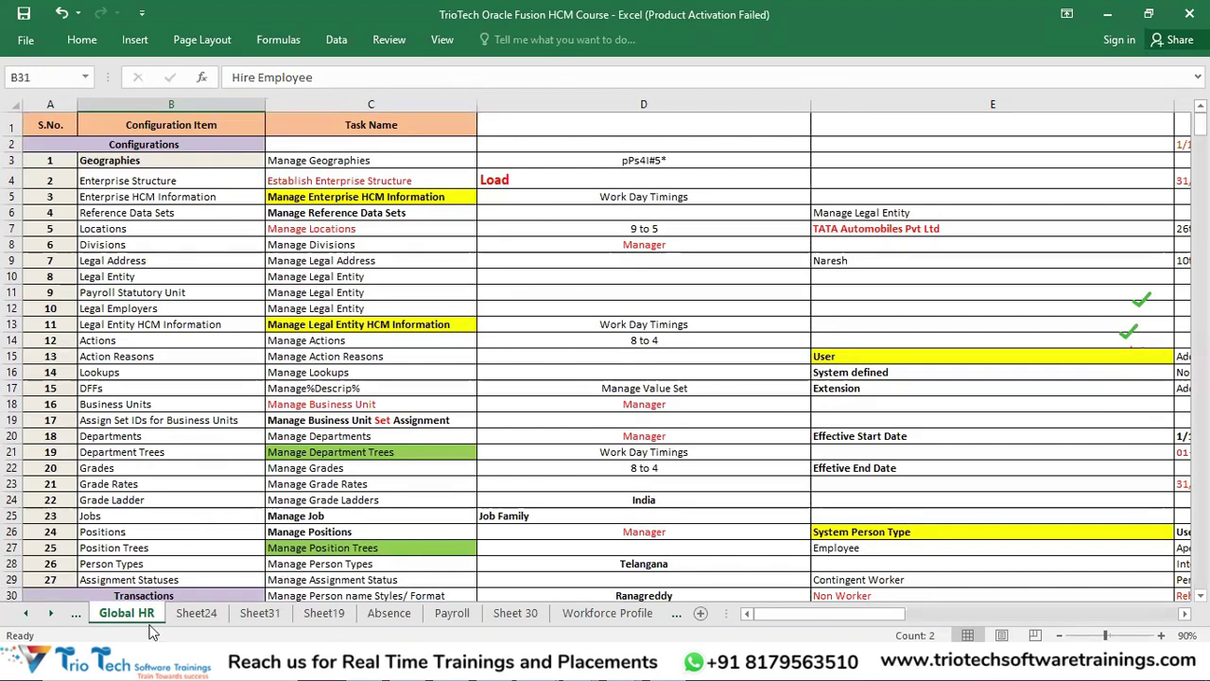
- Review the configuration items, task names and transactions listed on the Absence sheet
left_click(389, 612)
left_click_drag(241, 149, 327, 295)
left_click_drag(378, 147, 409, 348)
left_click_drag(109, 319, 142, 417)
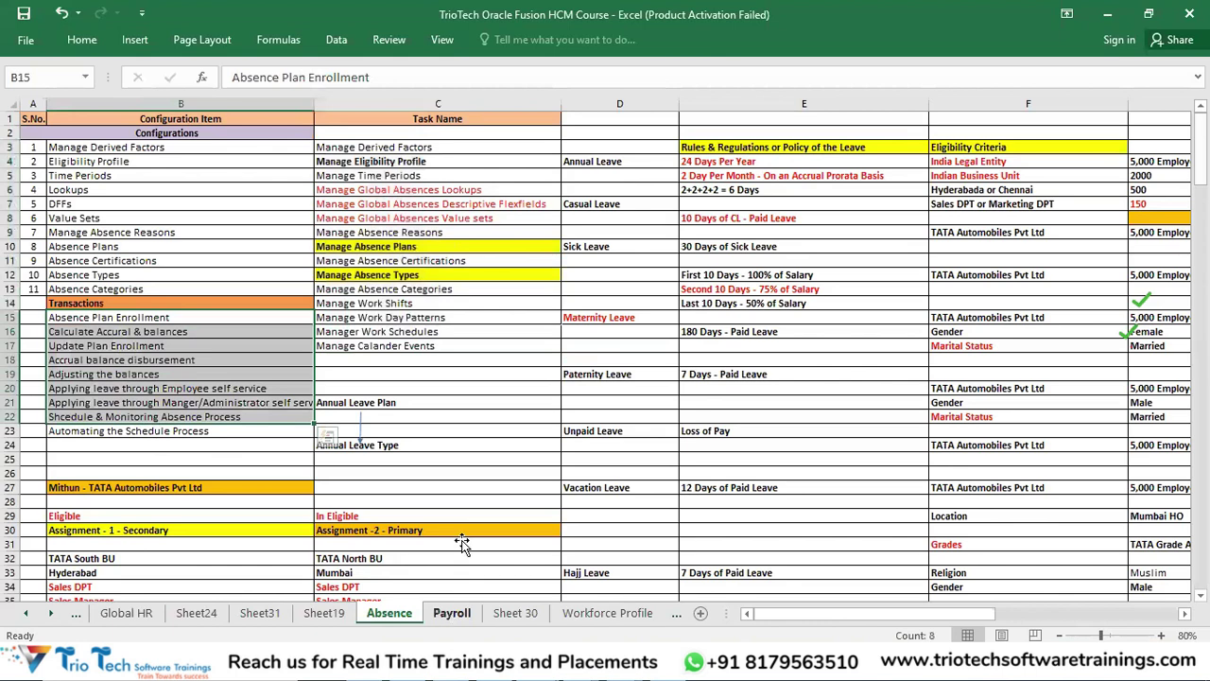
- Review the task names on the Payroll sheet, from Manage Key Flexfields down through the calculation cards
left_click(453, 614)
left_click_drag(380, 147, 397, 546)
scroll(202, 322, "down", 2)
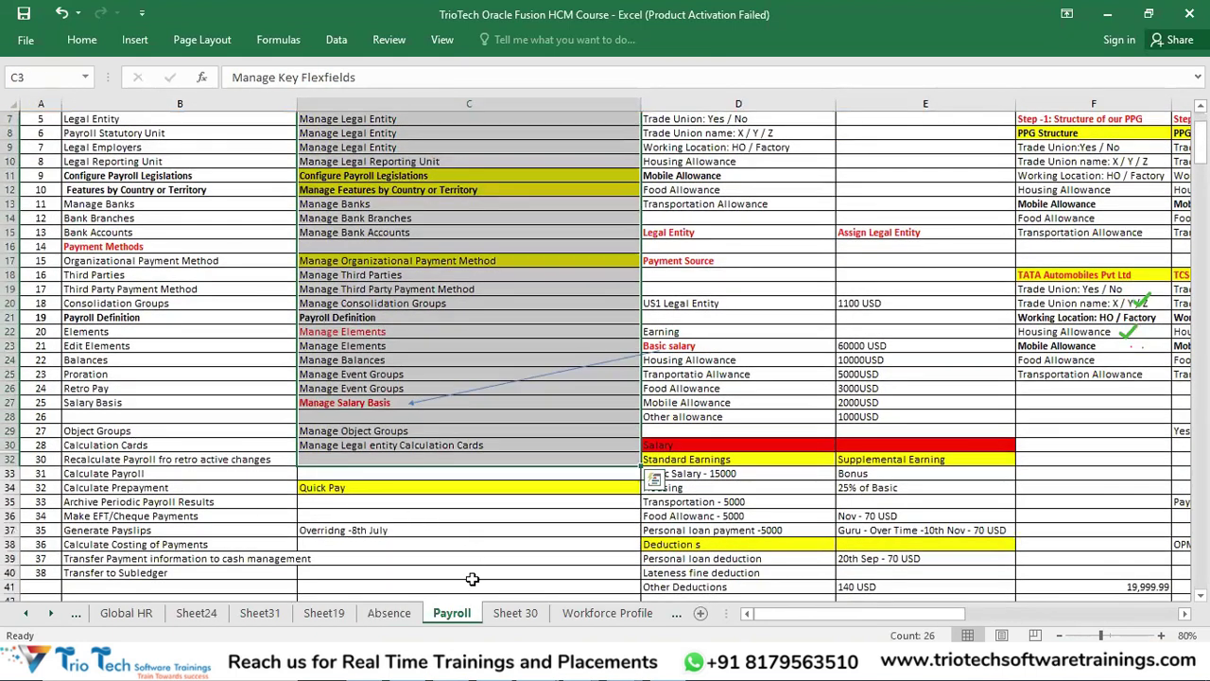
- Look through the Workforce Profile sheet and the goal and performance management configurations on the Goals & Perform sheet
left_click(598, 617)
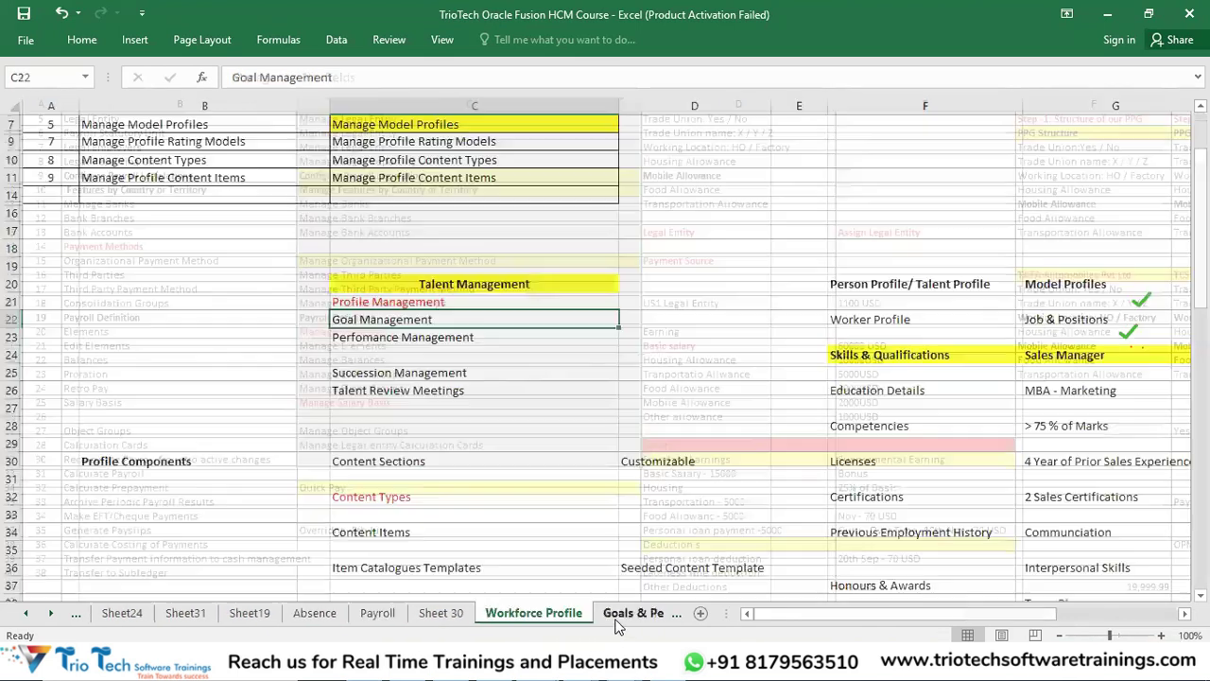
left_click(645, 614)
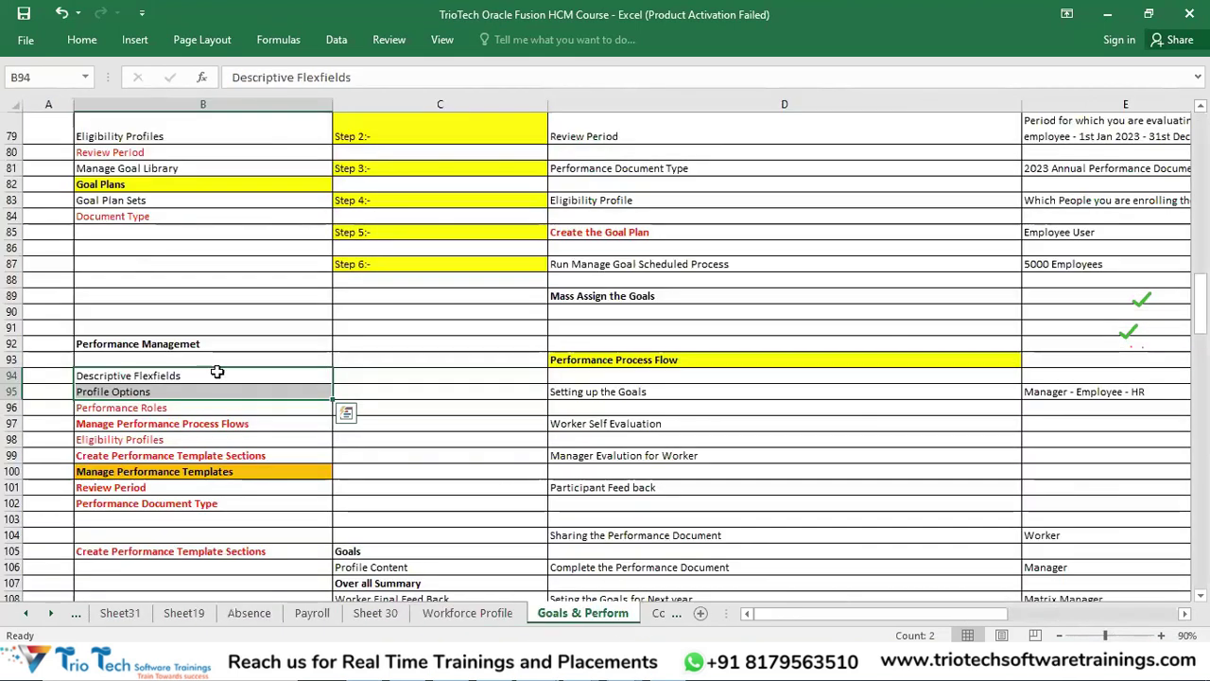
scroll(254, 256, "up", 14)
scroll(255, 253, "down", 9)
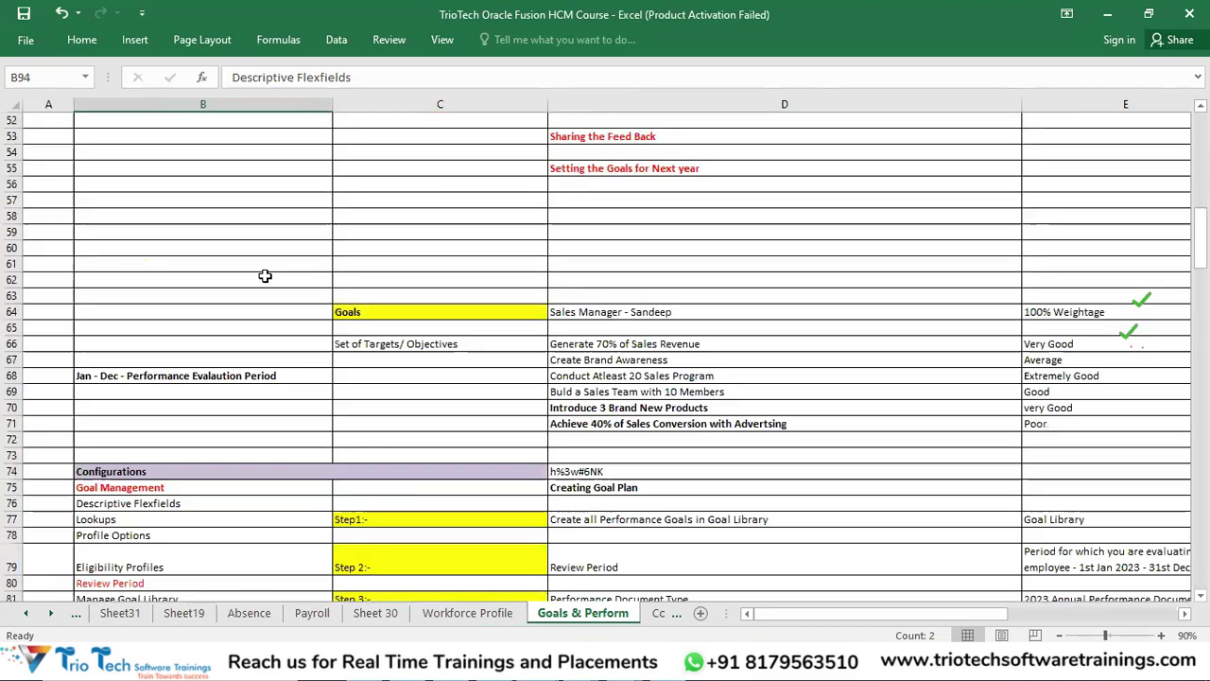
- Return to the Global HR sheet and highlight the task names from Manage Geographies to Manage Grade Ladders
left_click(75, 613)
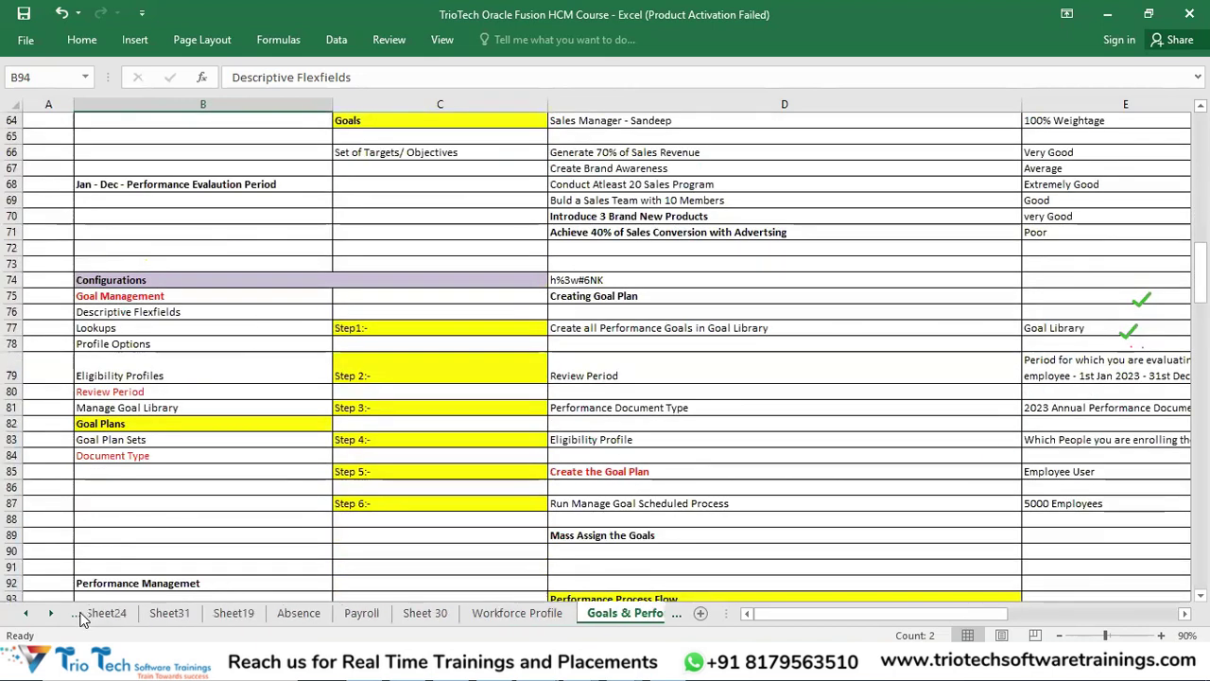
left_click(114, 613)
left_click(76, 613)
left_click(126, 613)
left_click(463, 218)
left_click_drag(388, 161, 453, 499)
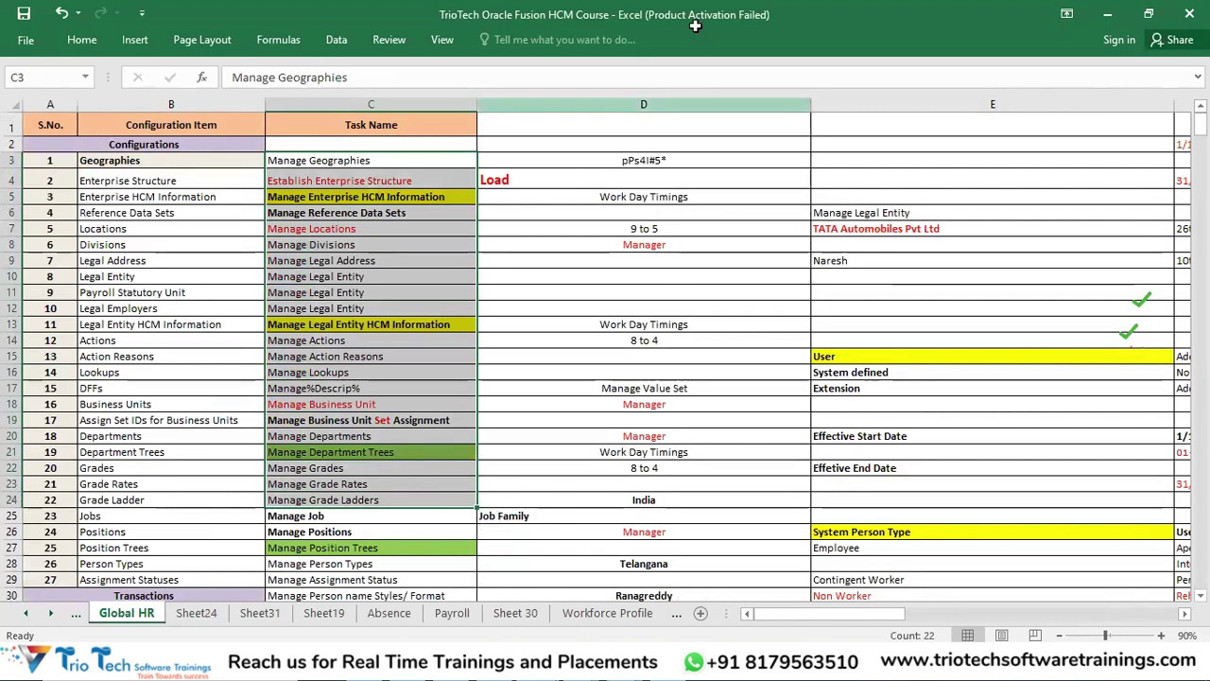
left_click(484, 262)
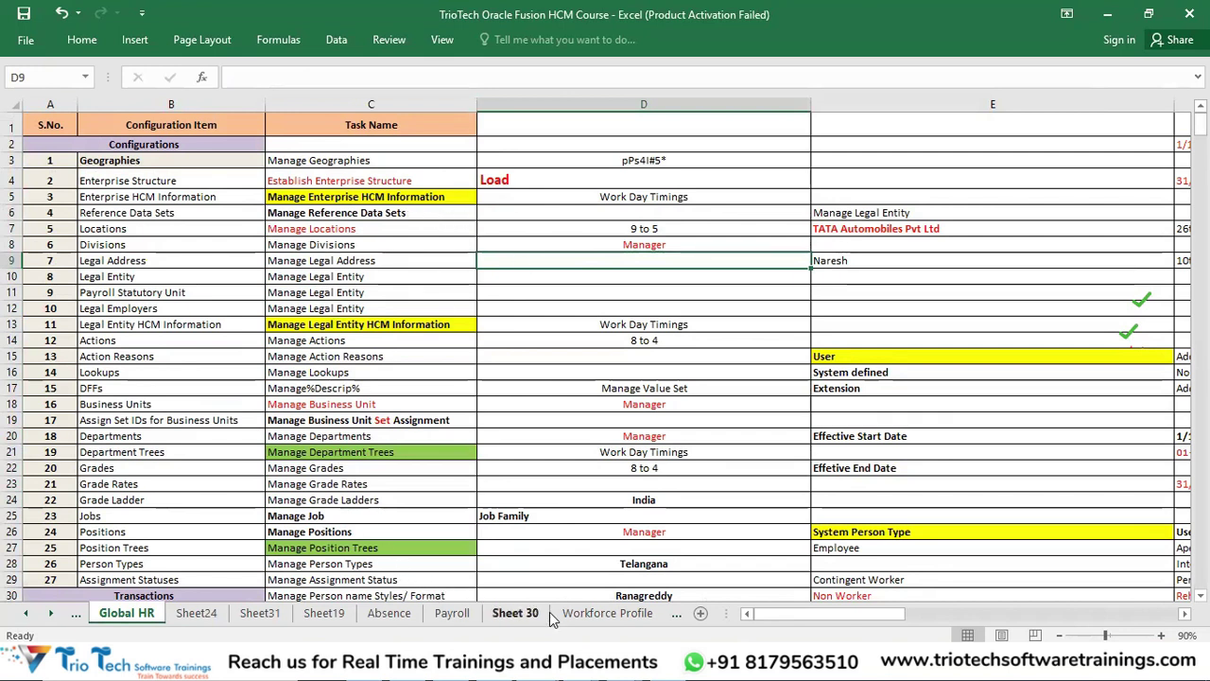
- Switch to the TrioTech Oracle Fusion HCM Demo Class workbook and make the Security Administartion topic in E47 bold
left_click(633, 586)
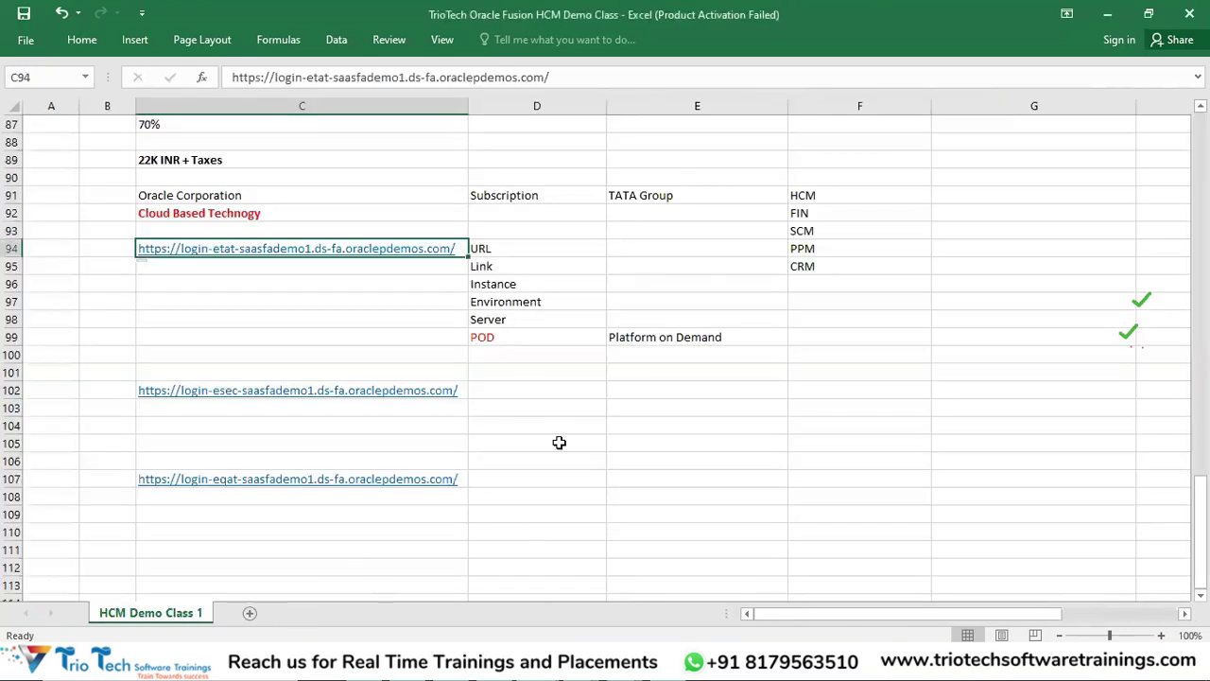
scroll(552, 427, "up", 4)
scroll(552, 426, "up", 12)
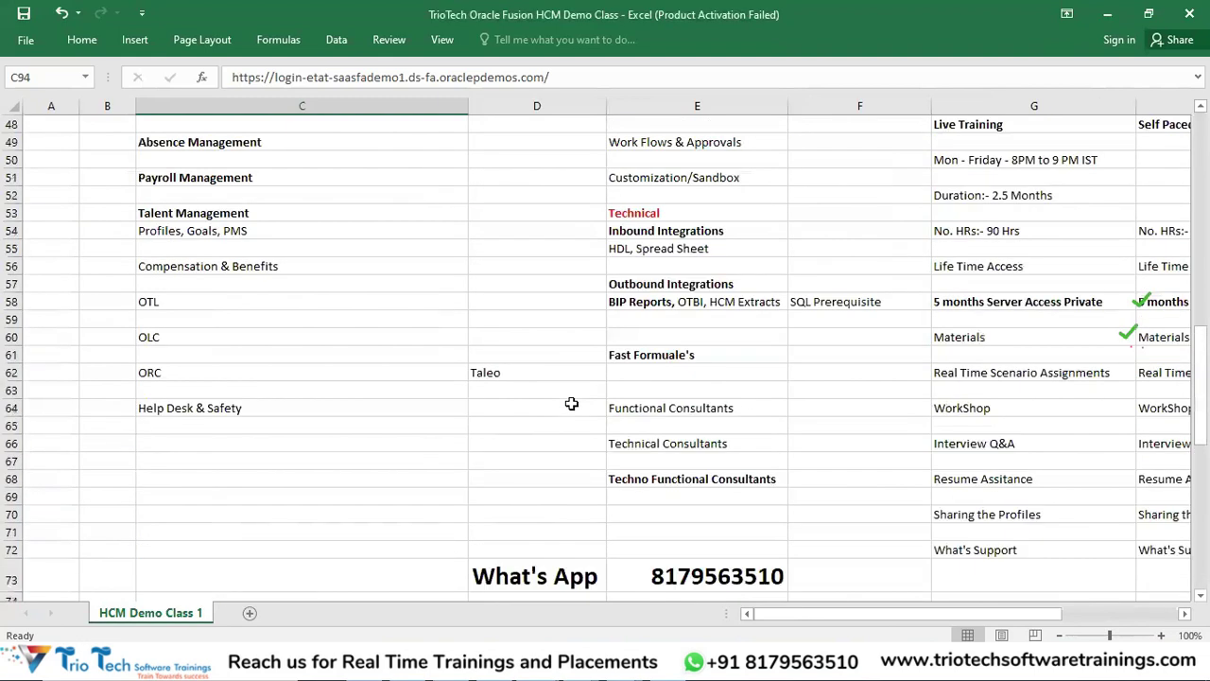
left_click(634, 281)
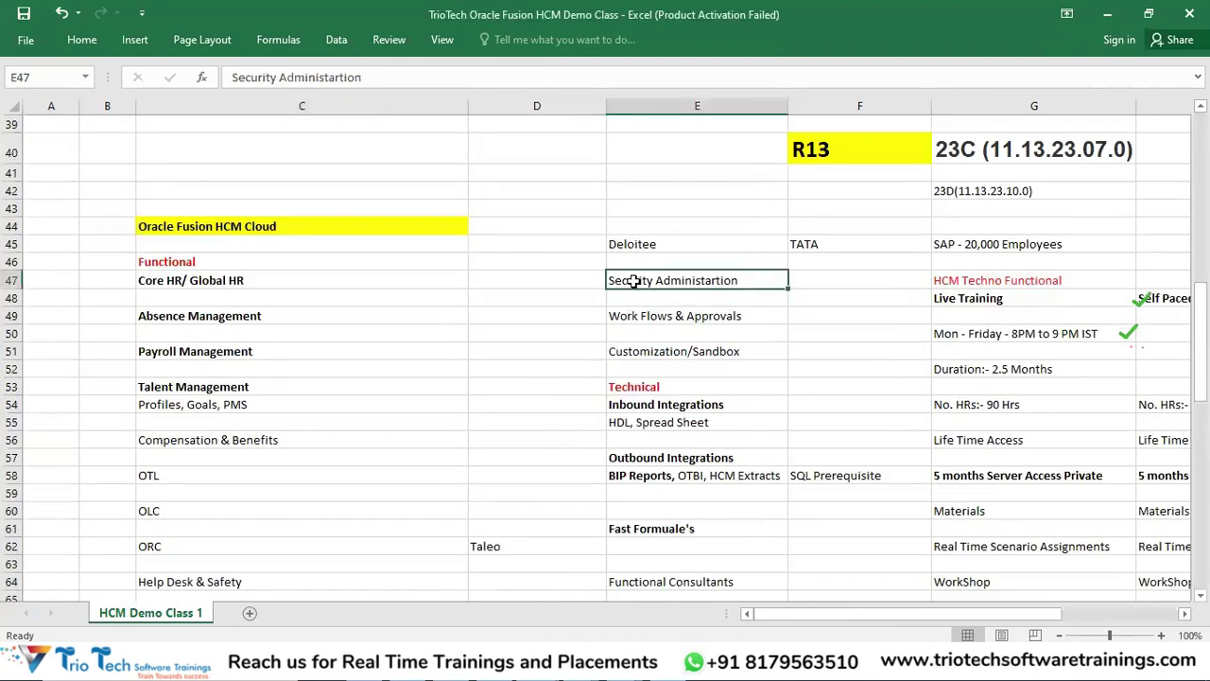
key("ctrl+b")
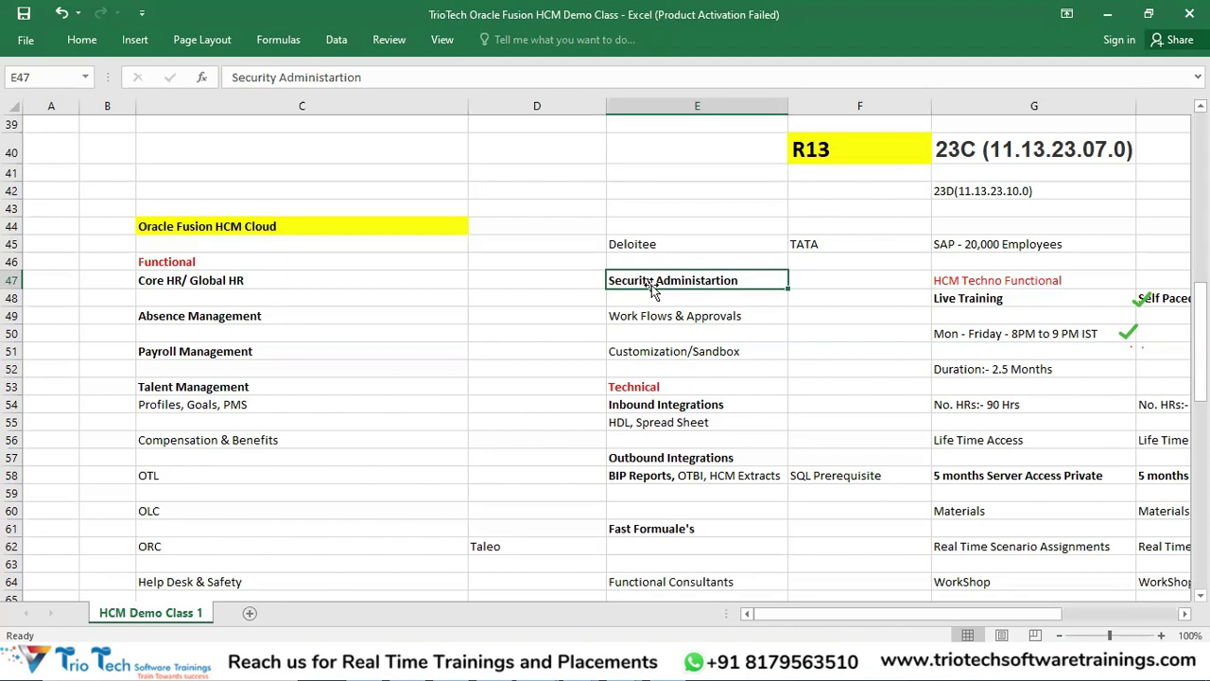
left_click(798, 281)
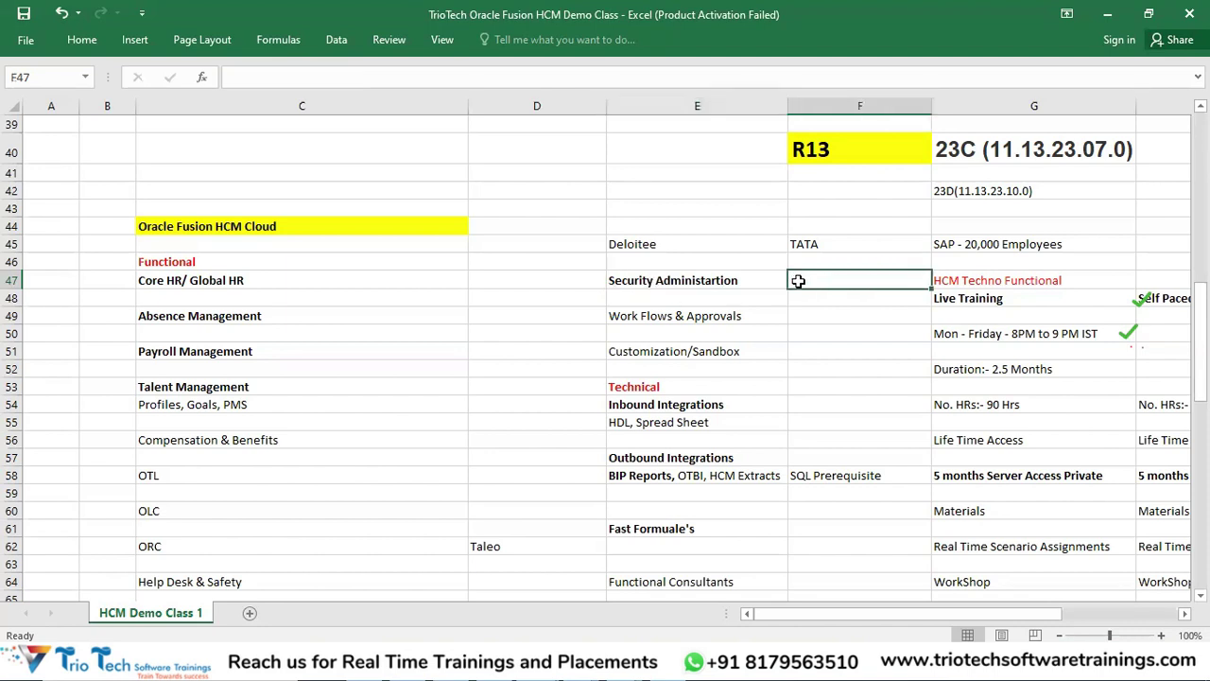
left_click(762, 281)
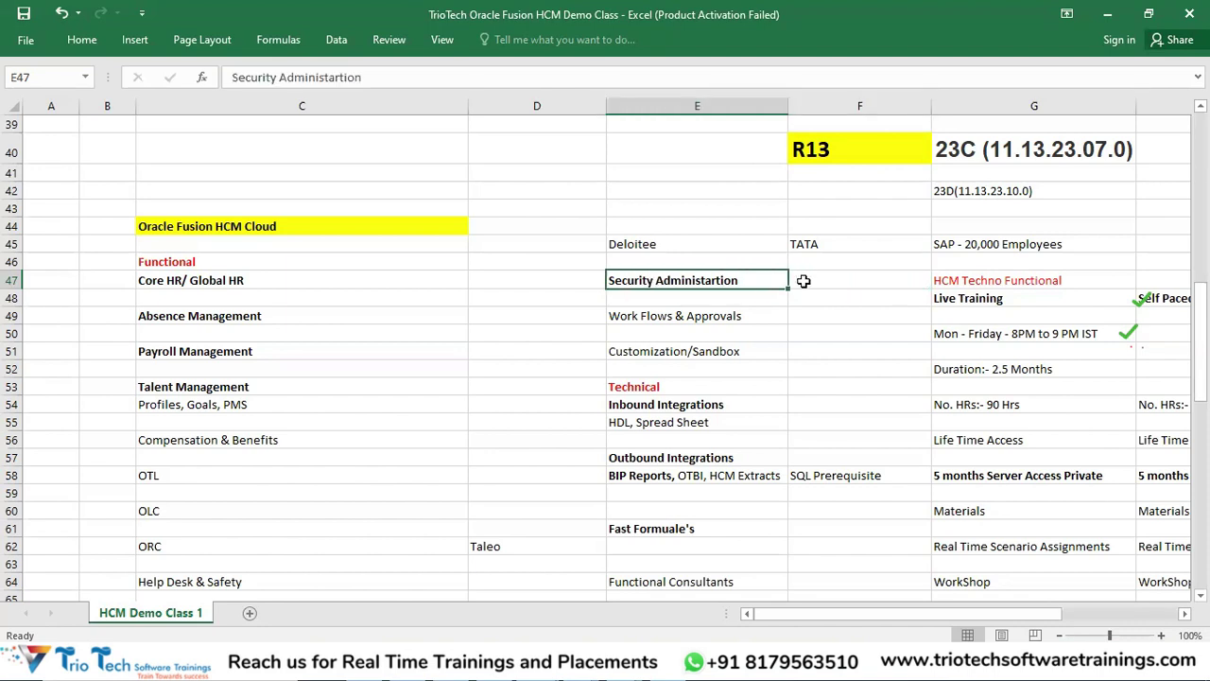
left_click(801, 280)
left_click(798, 302)
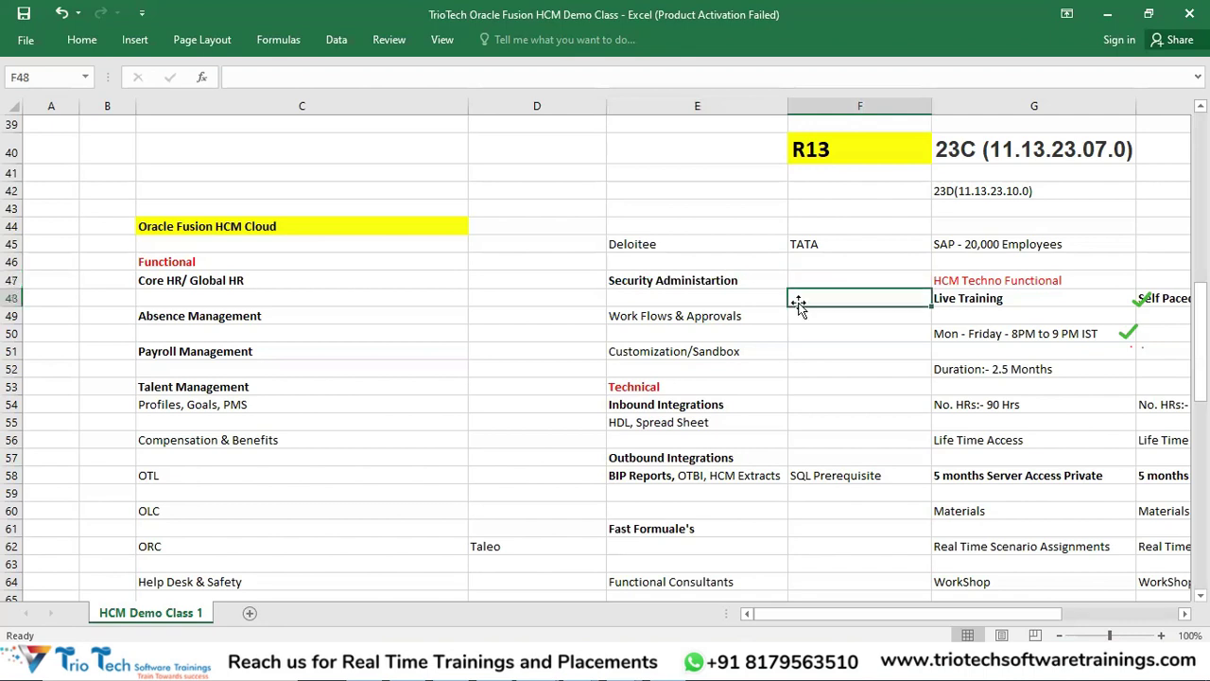
left_click(740, 281)
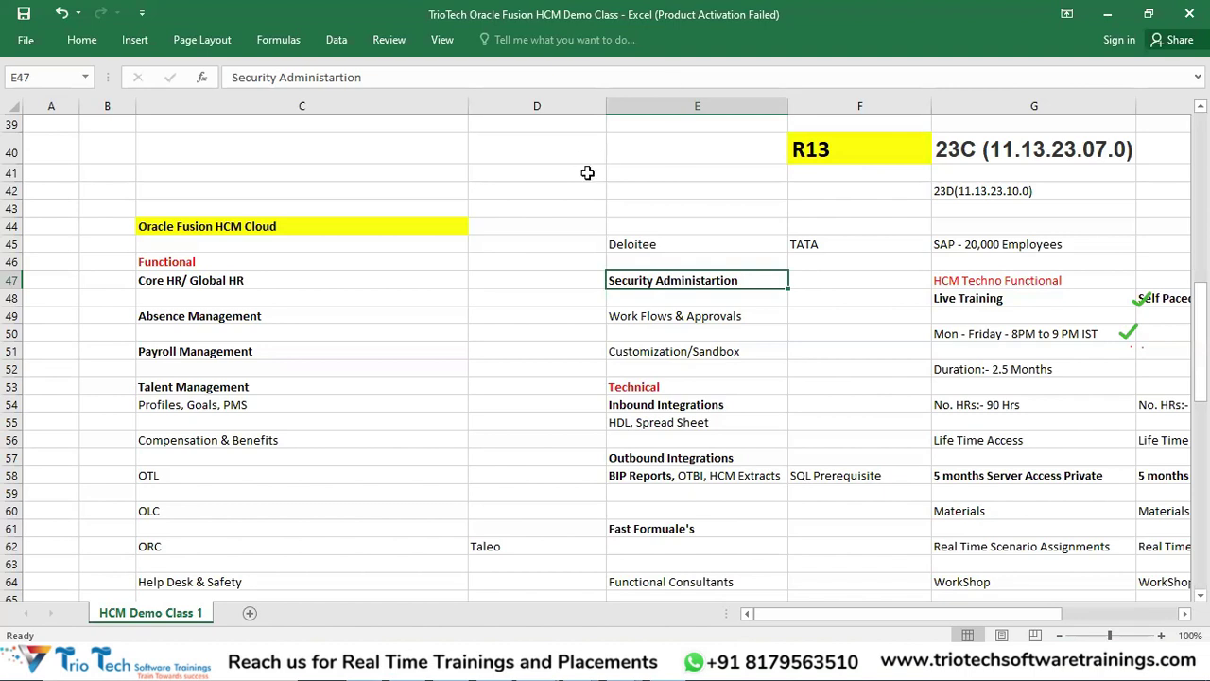
- Point out the What's App contact number below the course topics by highlighting cells D73:E73
scroll(805, 323, "down", 10)
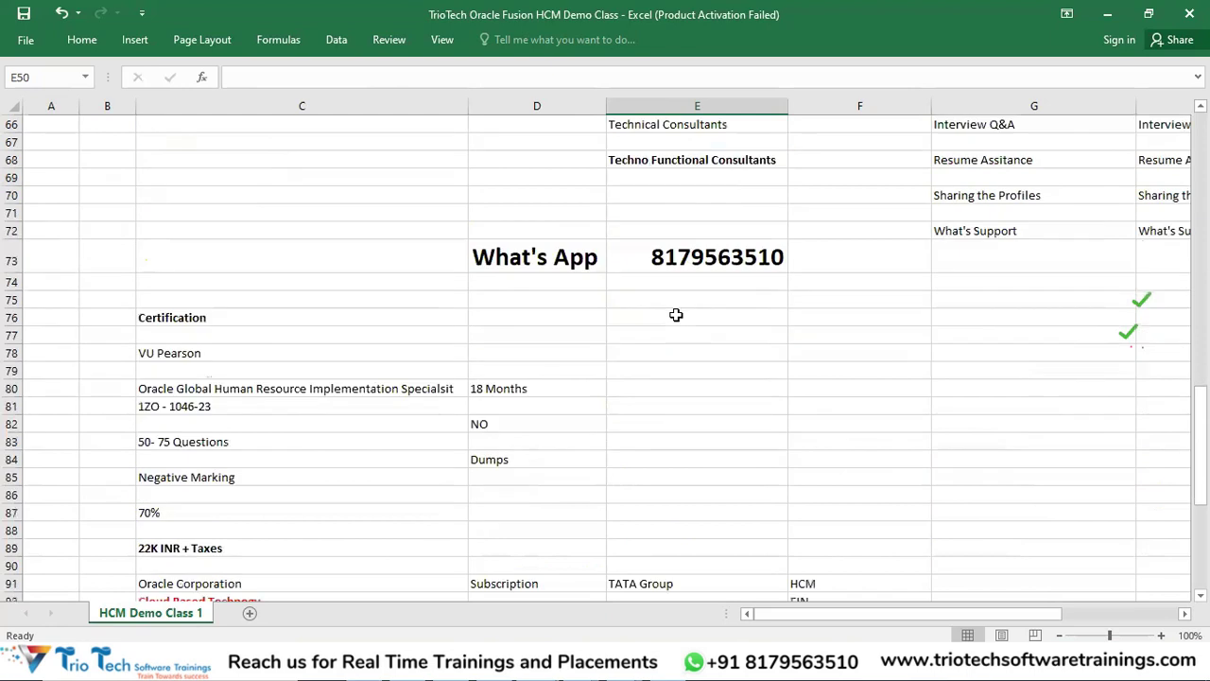
left_click_drag(557, 207, 695, 205)
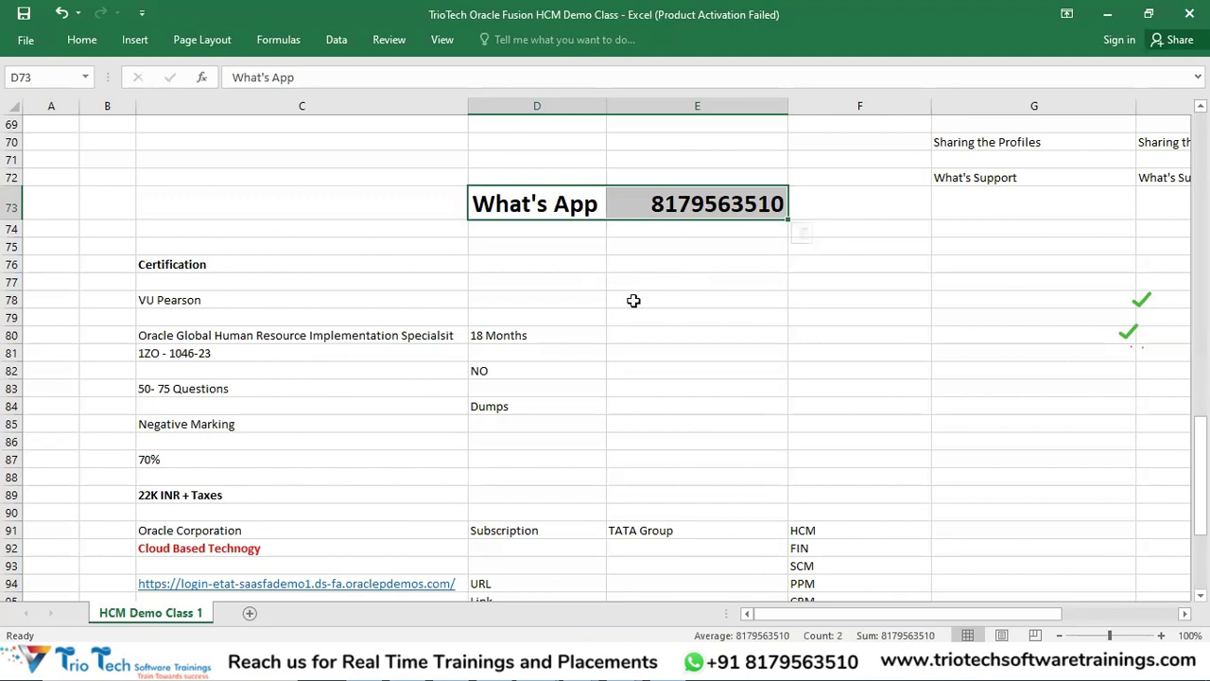
left_click(585, 280)
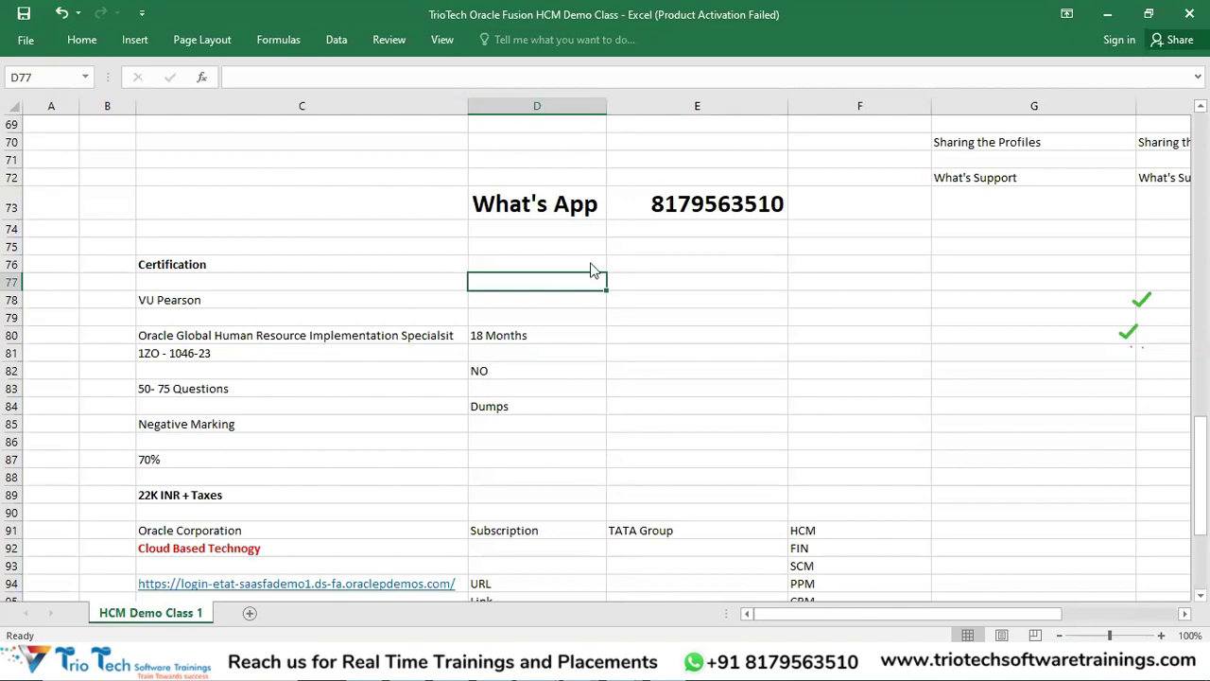
key("alt+Tab")
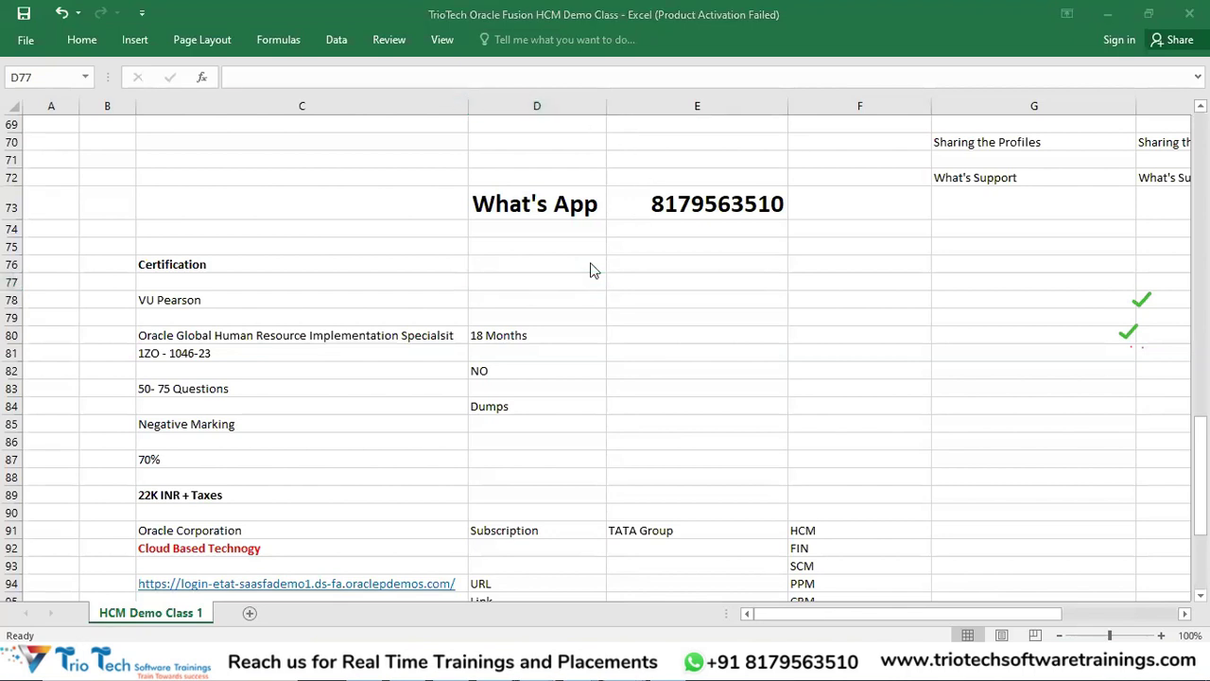